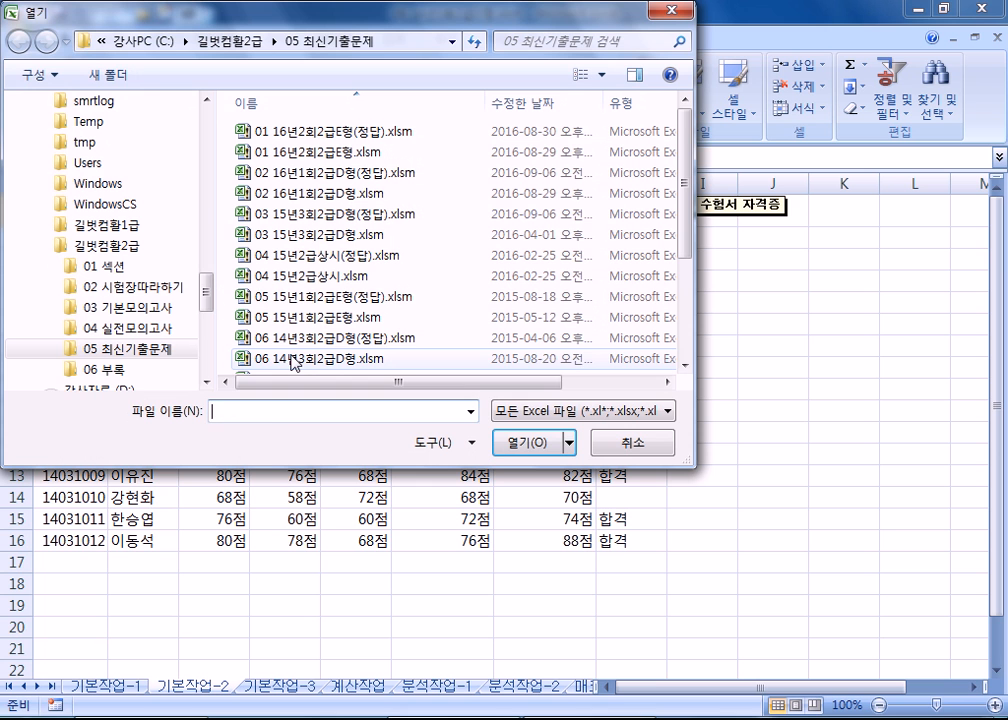
Step: Open the workbook 07 14년2회2급D형.xlsm from the 05 최신기출문제 folder, entering its protection password
{"action": "left_click", "coordinate": [294, 342]}
{"action": "double_click", "coordinate": [294, 342]}
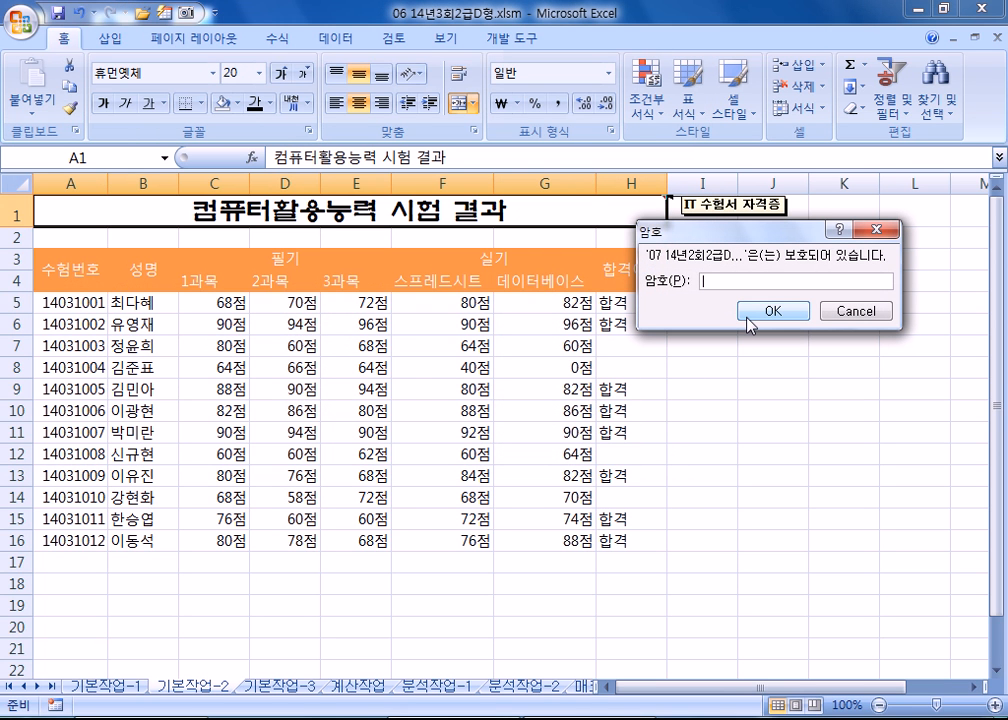
{"action": "type", "text": "******"}
{"action": "left_click", "coordinate": [747, 318]}
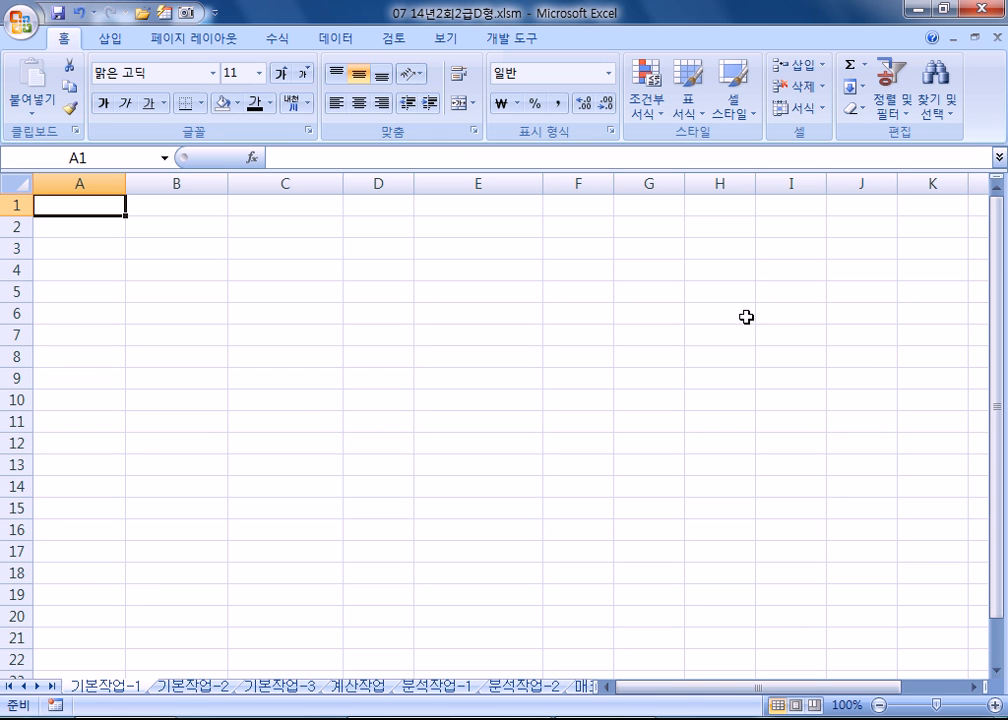
Step: On sheet 기본작업-2, merge and center the title across B1:H1
{"action": "key", "text": "ctrl+Page_Down"}
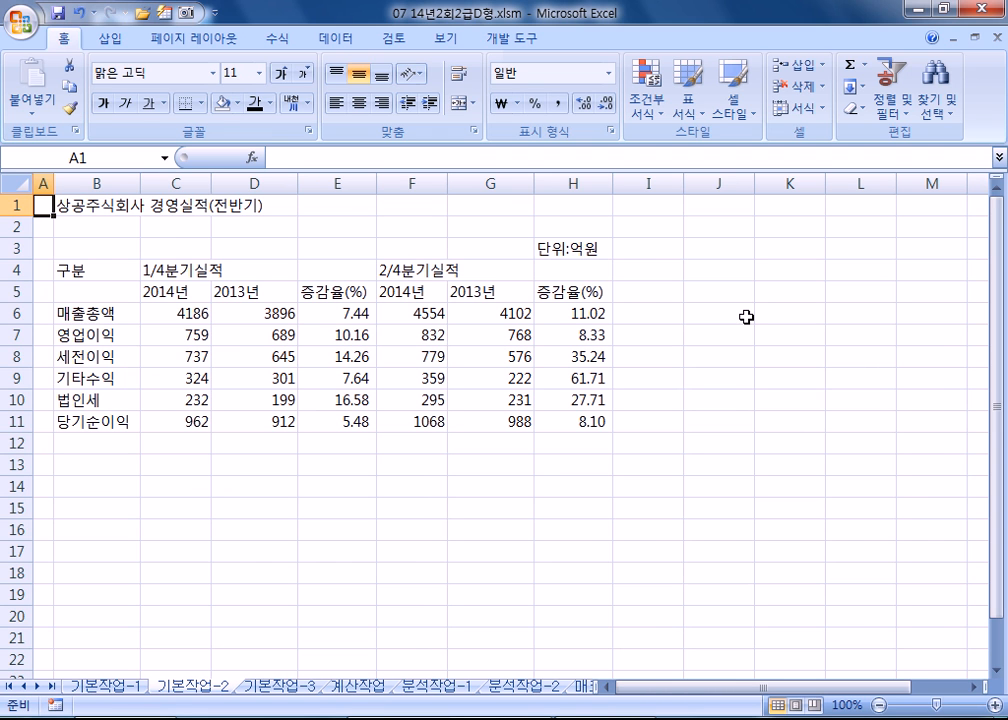
{"action": "key", "text": "ctrl+Page_Up"}
{"action": "key", "text": "ctrl+Page_Down"}
{"action": "left_click_drag", "start_coordinate": [83, 206], "coordinate": [580, 205]}
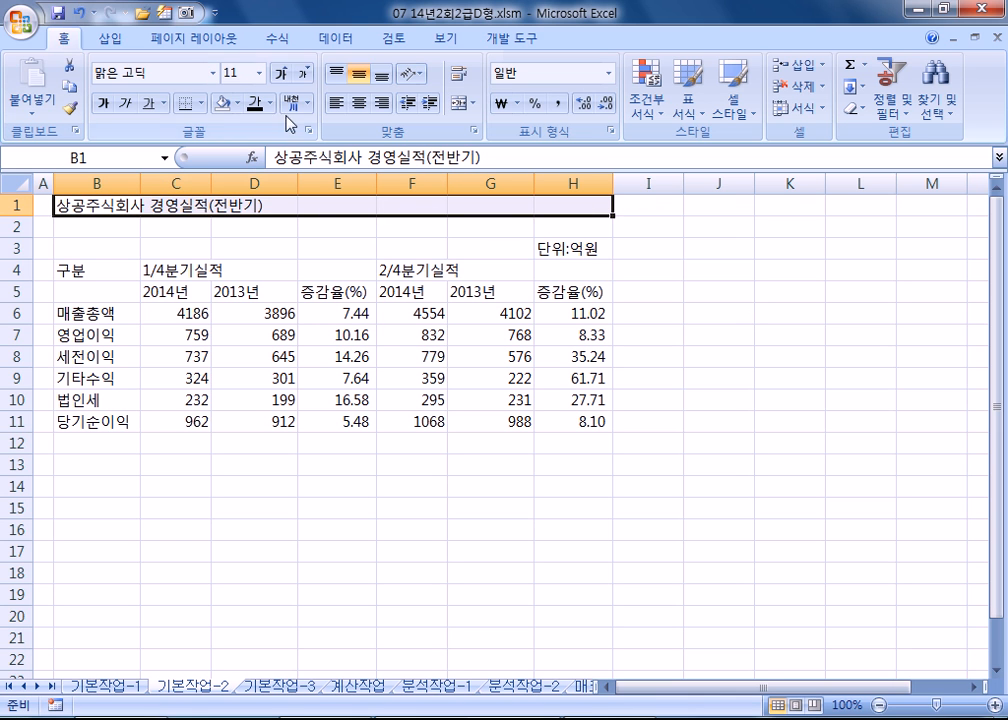
{"action": "left_click", "coordinate": [460, 104]}
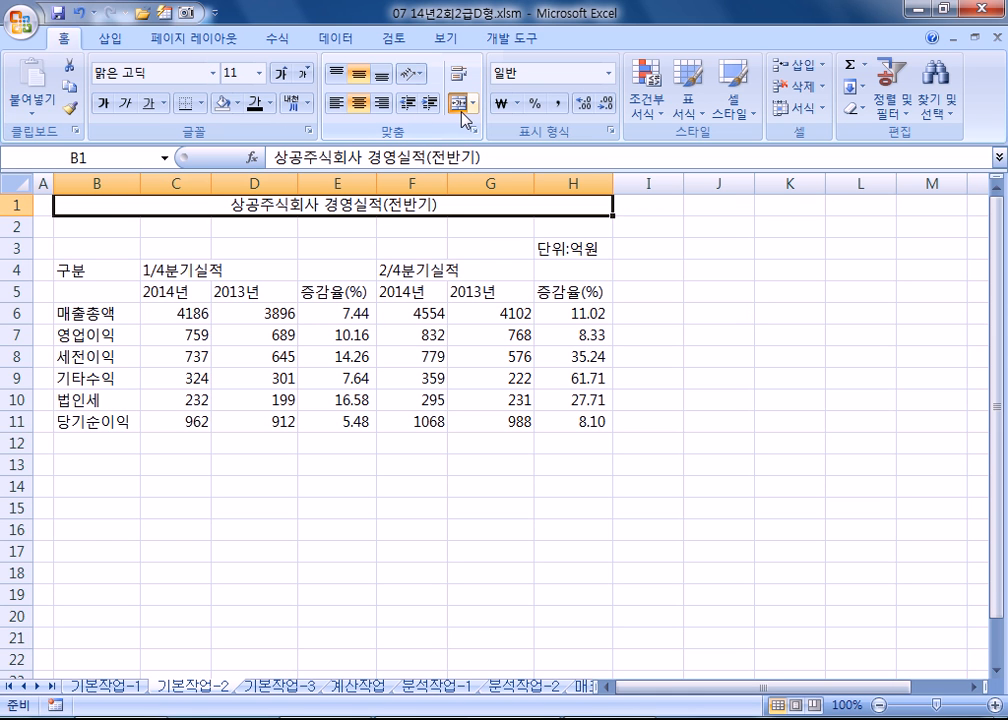
Step: Set the title's font size to 20 and its font color to the standard color 자주 (purple)
{"action": "left_click", "coordinate": [283, 75]}
{"action": "left_click", "coordinate": [285, 76]}
{"action": "left_click", "coordinate": [284, 75]}
{"action": "left_click", "coordinate": [284, 75]}
{"action": "left_click", "coordinate": [284, 75]}
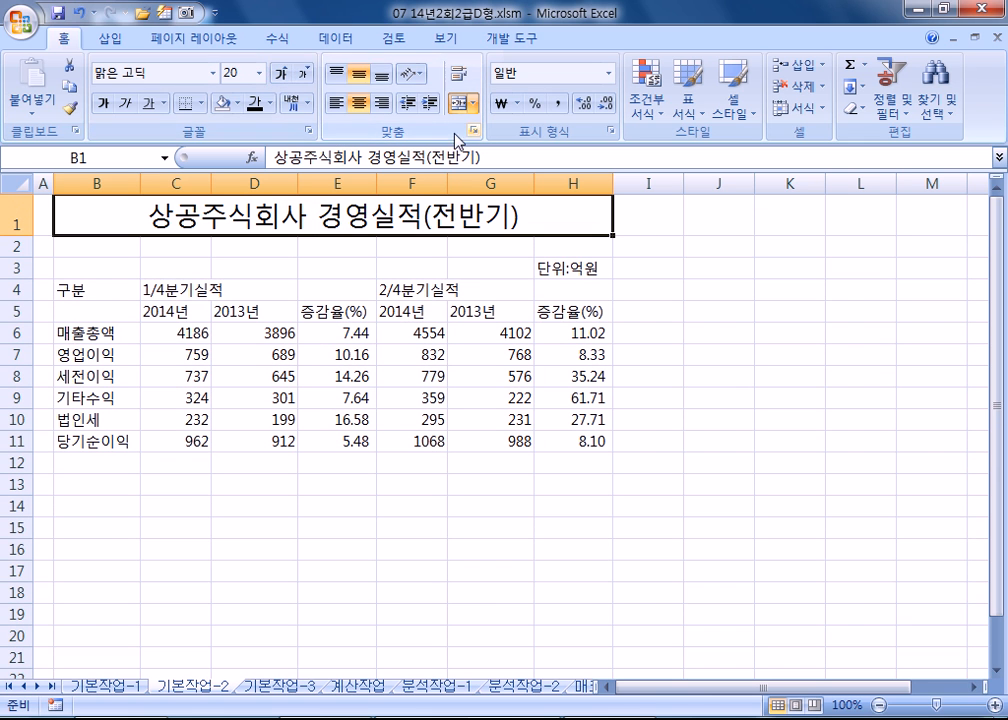
{"action": "left_click", "coordinate": [270, 103]}
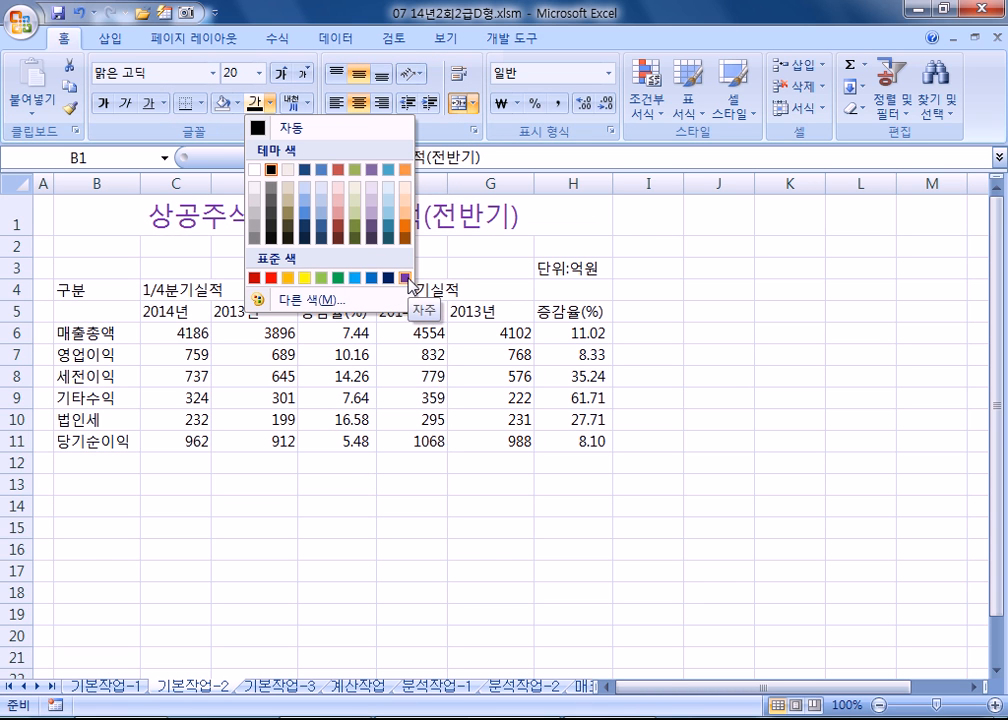
{"action": "left_click", "coordinate": [407, 278]}
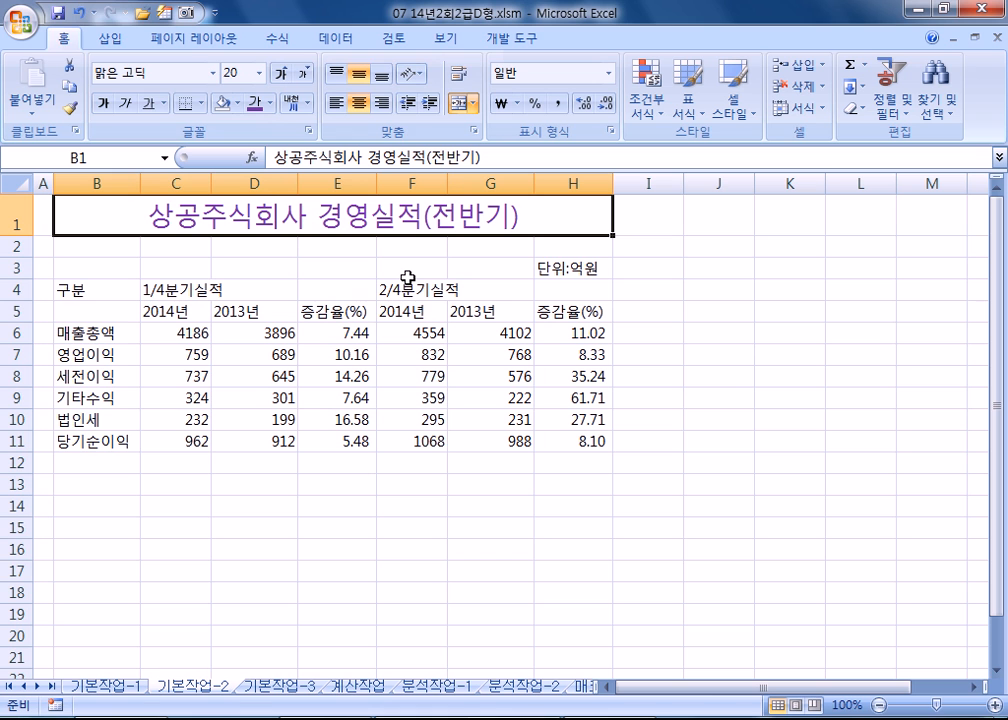
Step: Merge and center the header ranges B4:B5, C4:E4 and F4:H4, and make them bold
{"action": "left_click_drag", "start_coordinate": [97, 297], "coordinate": [97, 310]}
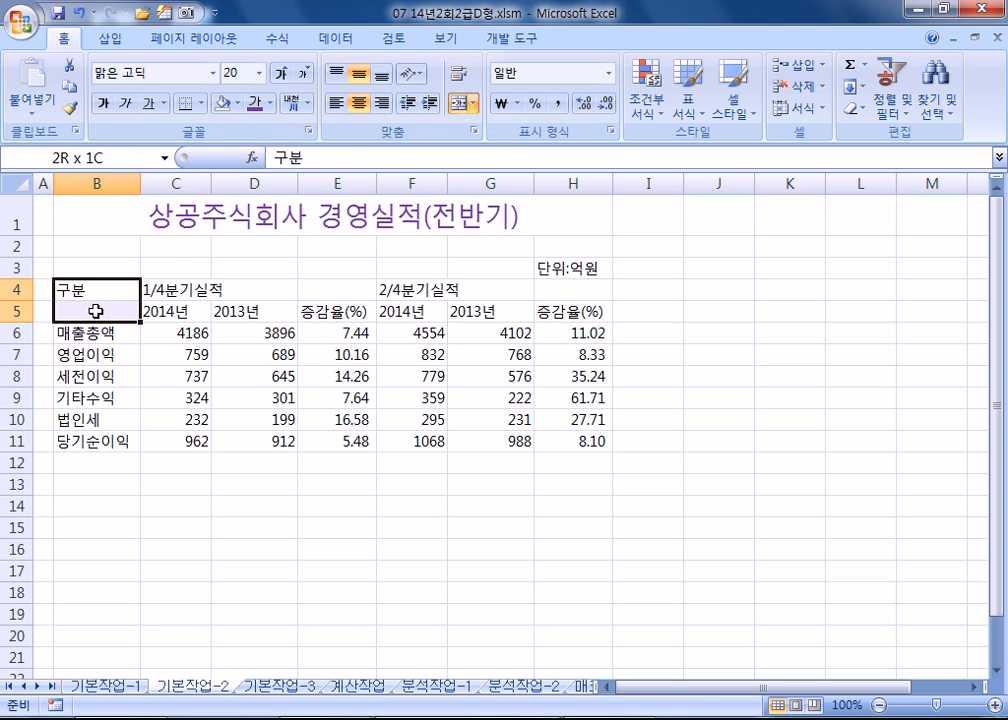
{"action": "left_click_drag", "start_coordinate": [183, 284], "coordinate": [330, 285]}
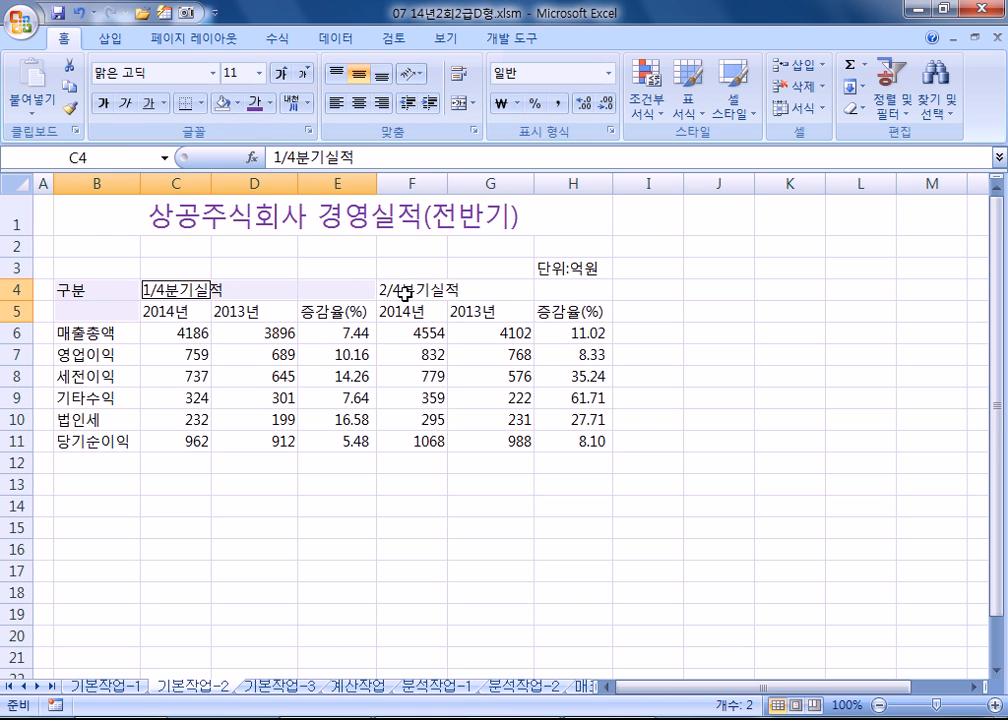
{"action": "left_click", "coordinate": [410, 293], "text": "ctrl"}
{"action": "left_click_drag", "start_coordinate": [410, 293], "coordinate": [581, 297]}
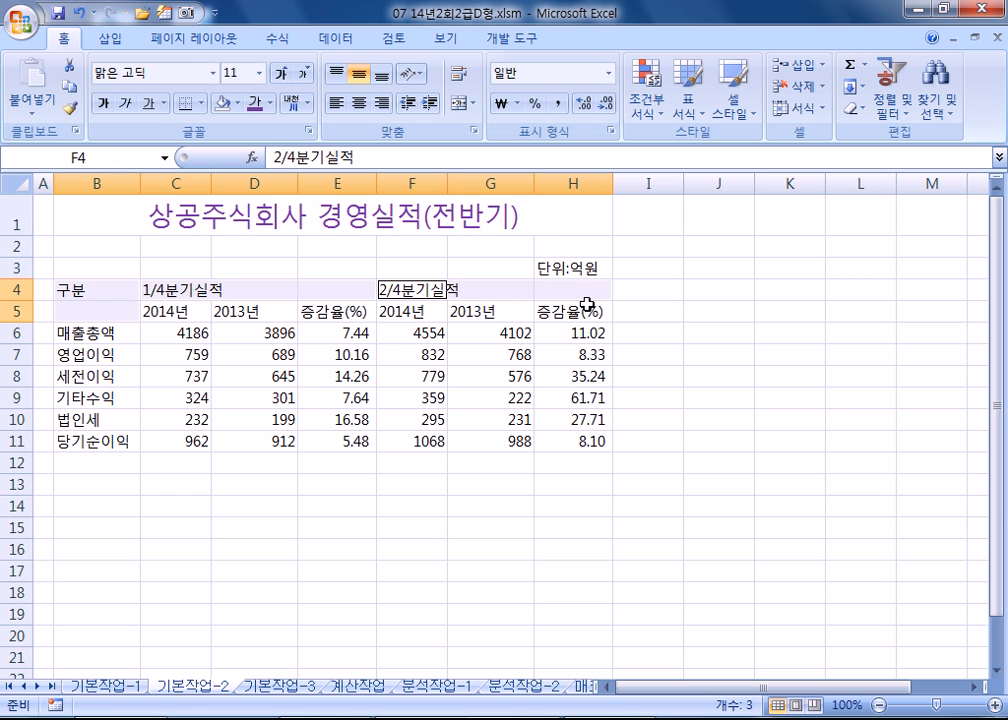
{"action": "left_click", "coordinate": [463, 105]}
{"action": "left_click", "coordinate": [104, 104]}
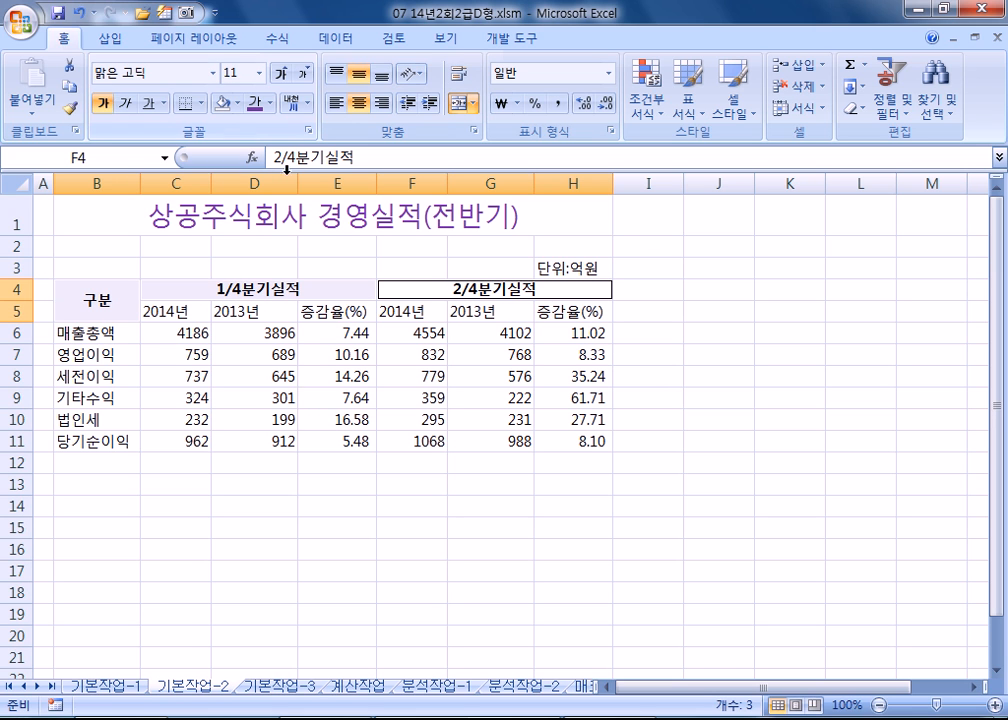
Step: Apply a custom number format with a thousands separator and the suffix 억원 (#,##0억원) to C6:D11 and F6:G11
{"action": "left_click_drag", "start_coordinate": [175, 333], "coordinate": [228, 440]}
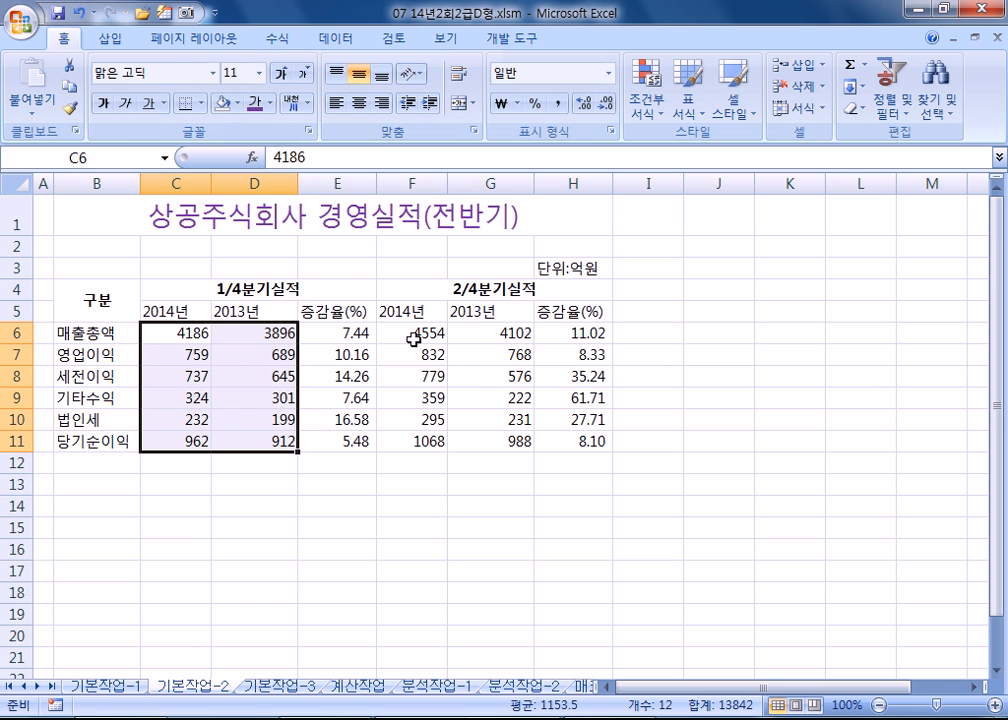
{"action": "left_click_drag", "start_coordinate": [413, 339], "coordinate": [472, 439], "text": "ctrl"}
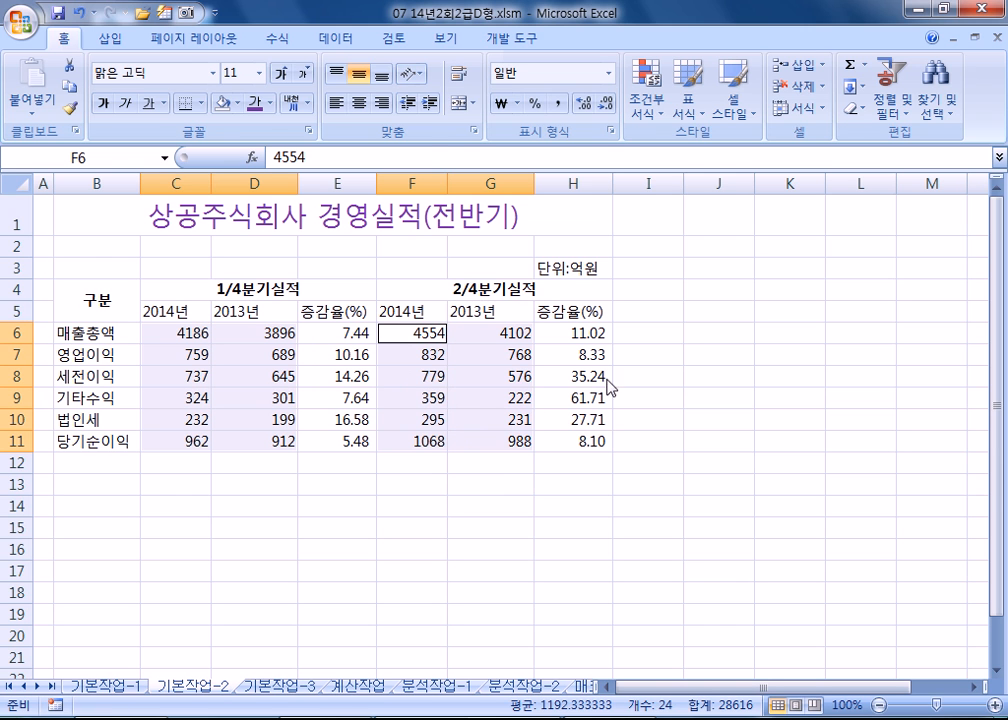
{"action": "key", "text": "ctrl+1"}
{"action": "left_click", "coordinate": [528, 262]}
{"action": "left_click", "coordinate": [524, 274]}
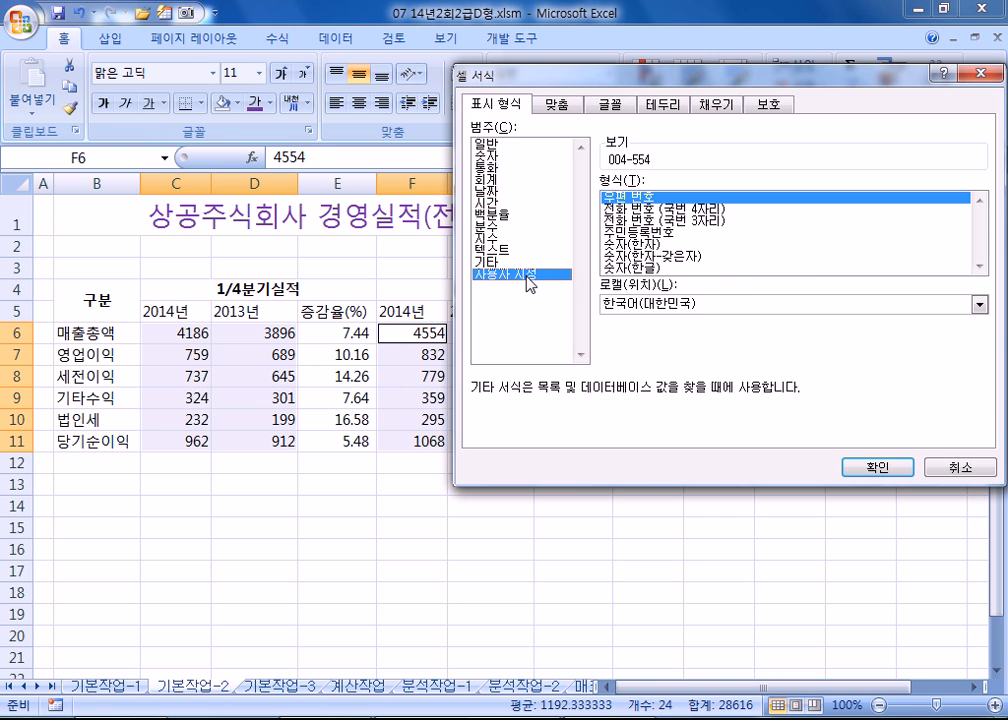
{"action": "left_click", "coordinate": [640, 250]}
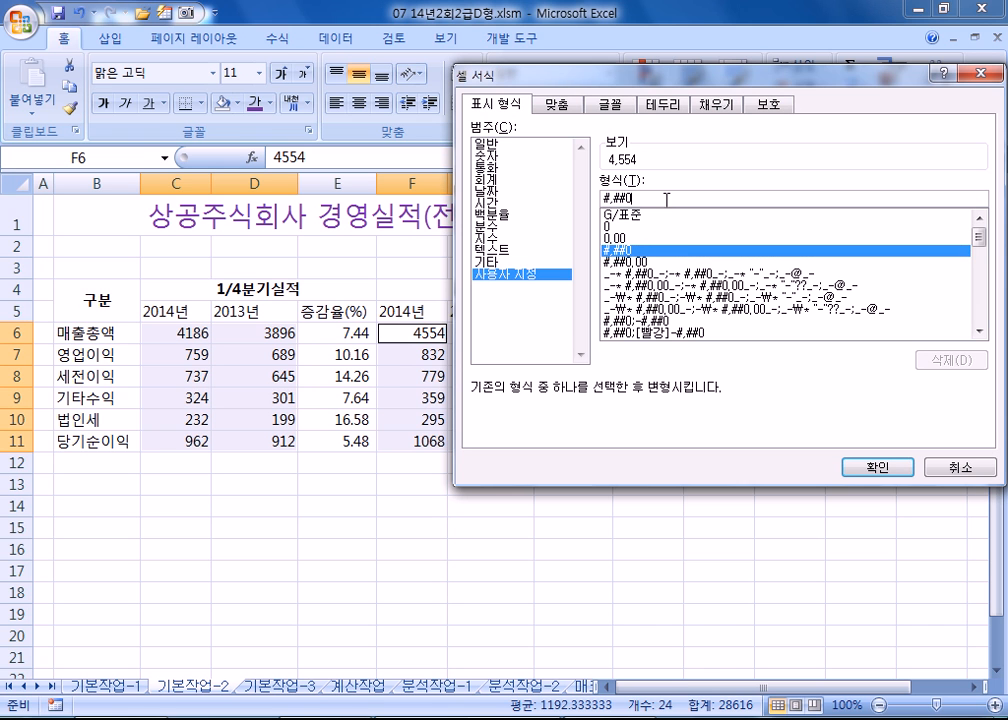
{"action": "type", "text": "djr"}
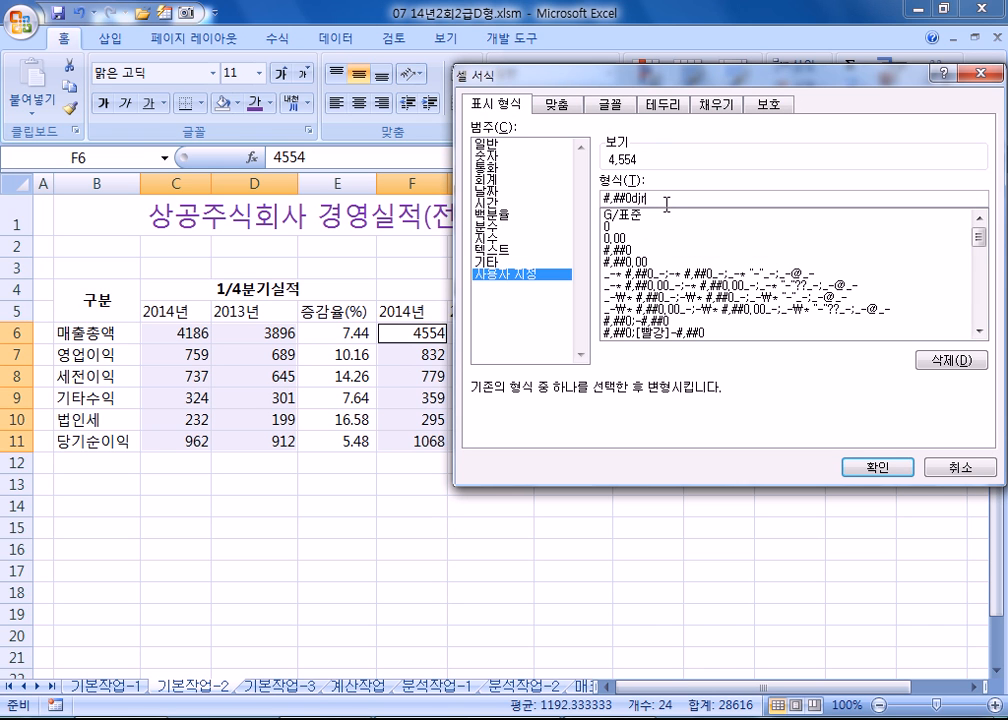
{"action": "type", "text": "dnjs"}
{"action": "key", "text": "Return"}
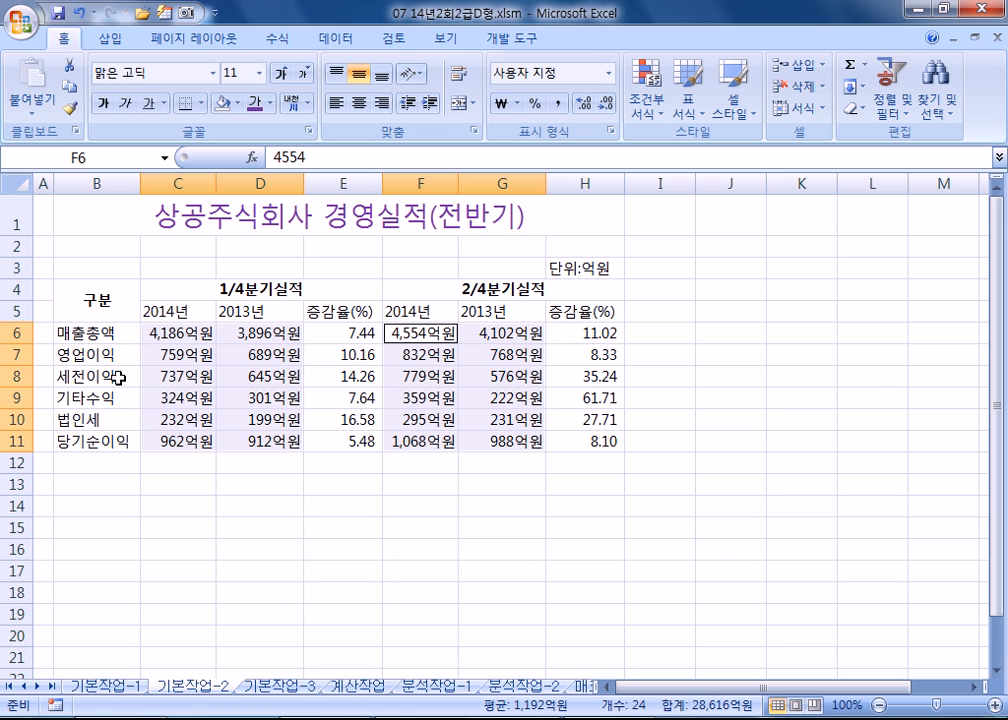
Step: Convert the text 당기순이익 in cell B11 to the Hanja 當期純利益
{"action": "left_click", "coordinate": [101, 445]}
{"action": "double_click", "coordinate": [101, 452]}
{"action": "mouse_move", "coordinate": [131, 441]}
{"action": "left_mouse_down"}
{"action": "mouse_move", "coordinate": [4, 431]}
{"action": "mouse_move", "coordinate": [168, 433]}
{"action": "mouse_move", "coordinate": [122, 440]}
{"action": "mouse_move", "coordinate": [133, 441]}
{"action": "left_mouse_up"}
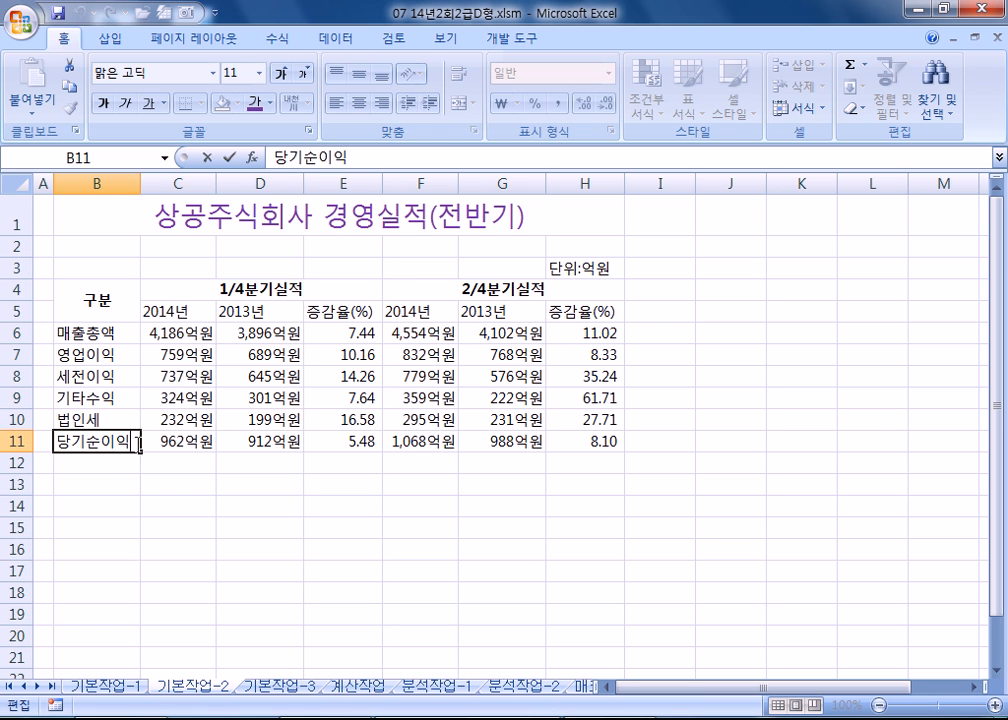
{"action": "key", "text": "shift+Home"}
{"action": "key", "text": "Hangul_Hanja"}
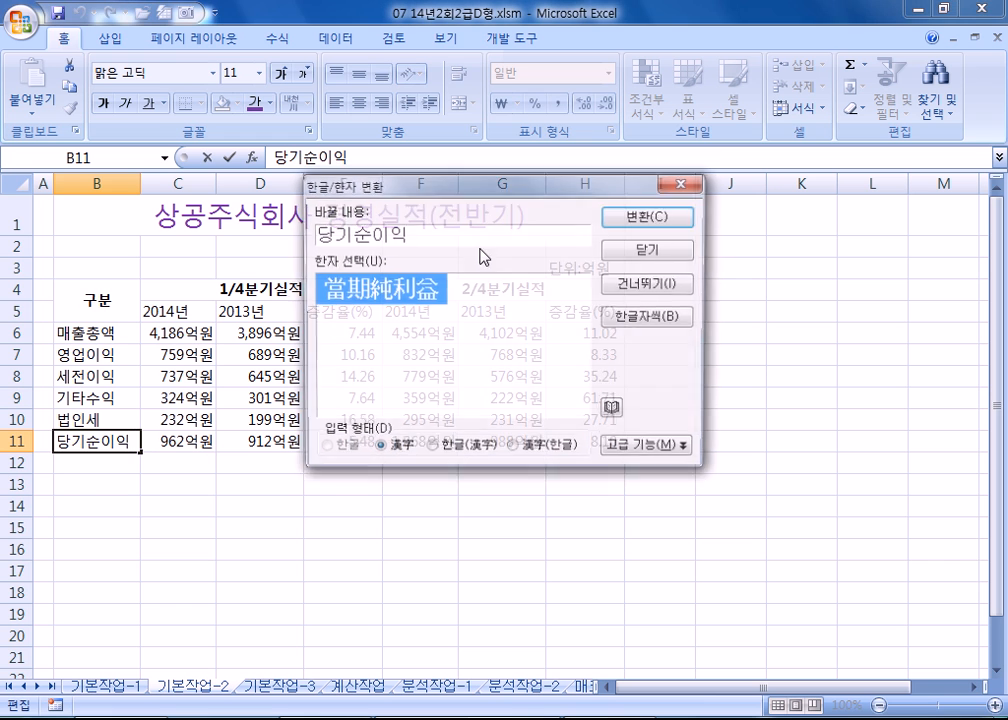
{"action": "left_click", "coordinate": [686, 222]}
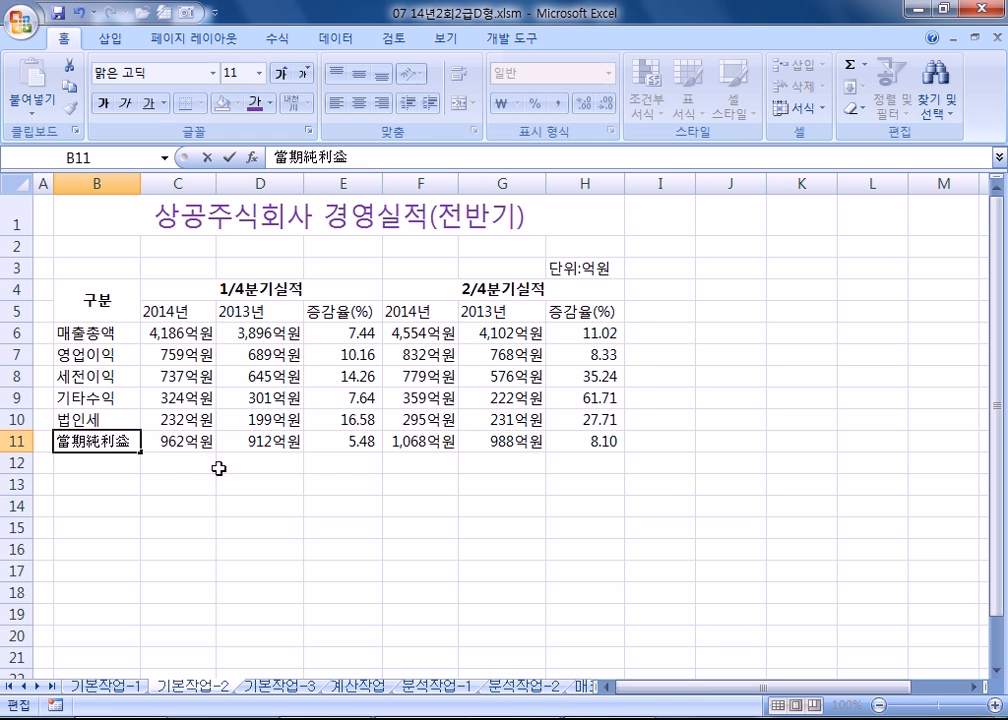
Step: Apply all borders to the table range B4:H11
{"action": "left_click_drag", "start_coordinate": [97, 300], "coordinate": [598, 442]}
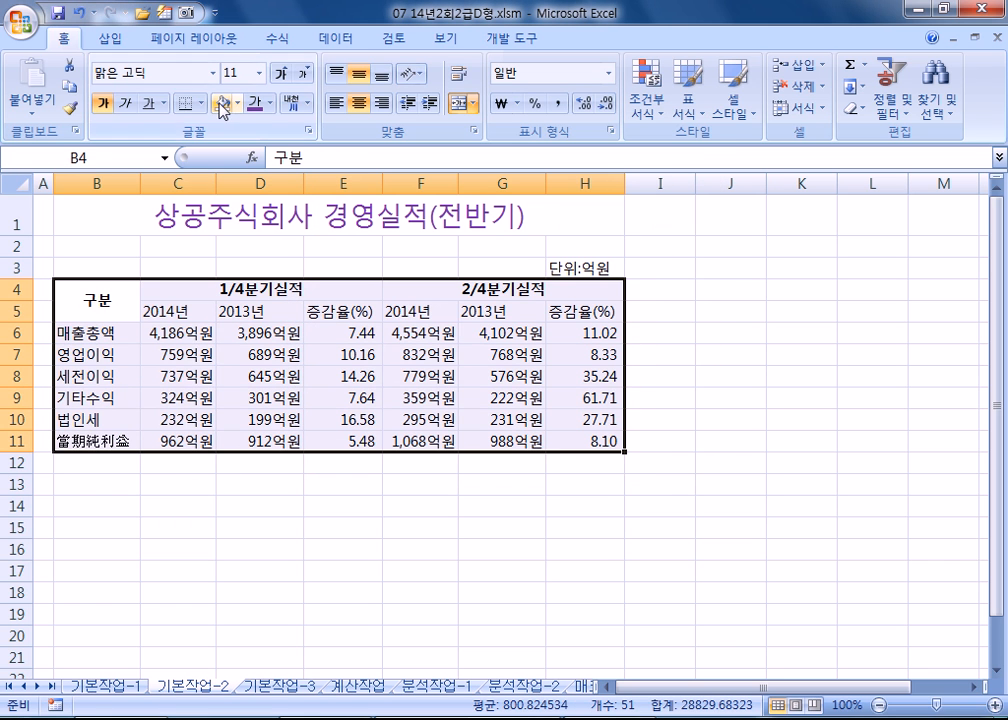
{"action": "left_click", "coordinate": [201, 103]}
{"action": "left_click", "coordinate": [230, 277]}
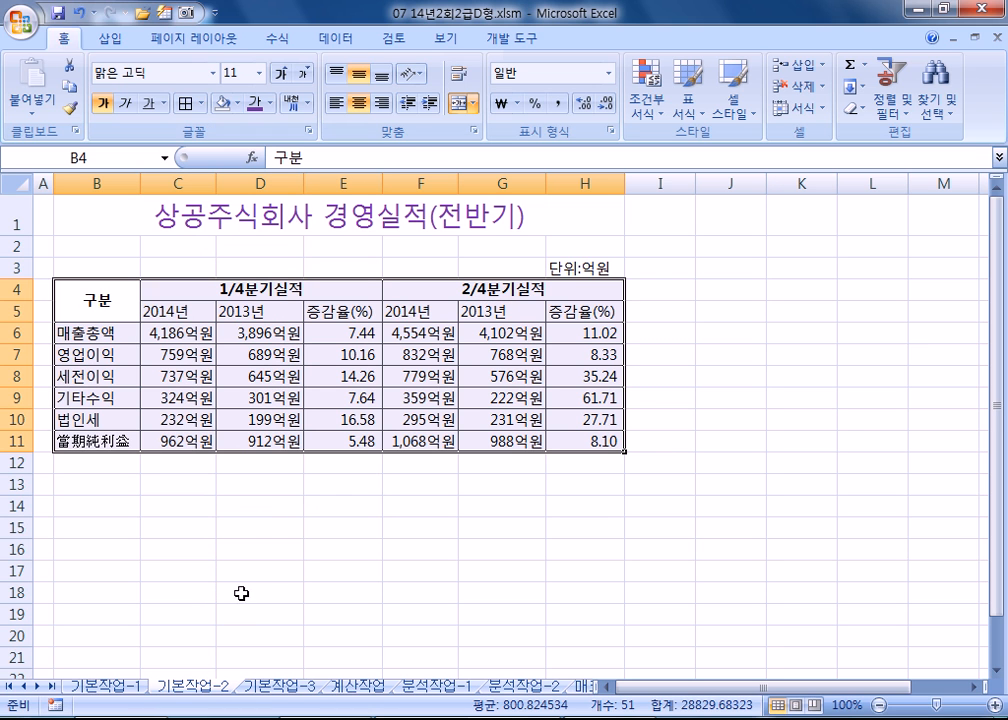
{"action": "left_click", "coordinate": [421, 513]}
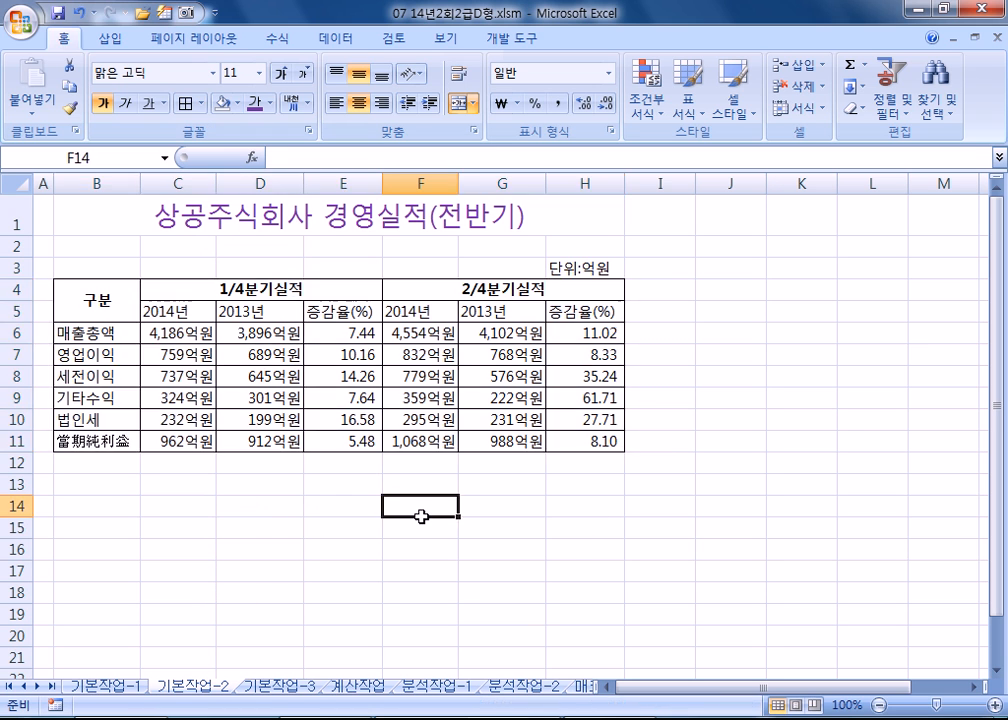
Step: On sheet 기본작업-3, start a criteria range in A21:D24 with the heading 직위 in A21 and 과장 in A22
{"action": "key", "text": "ctrl+Page_Down"}
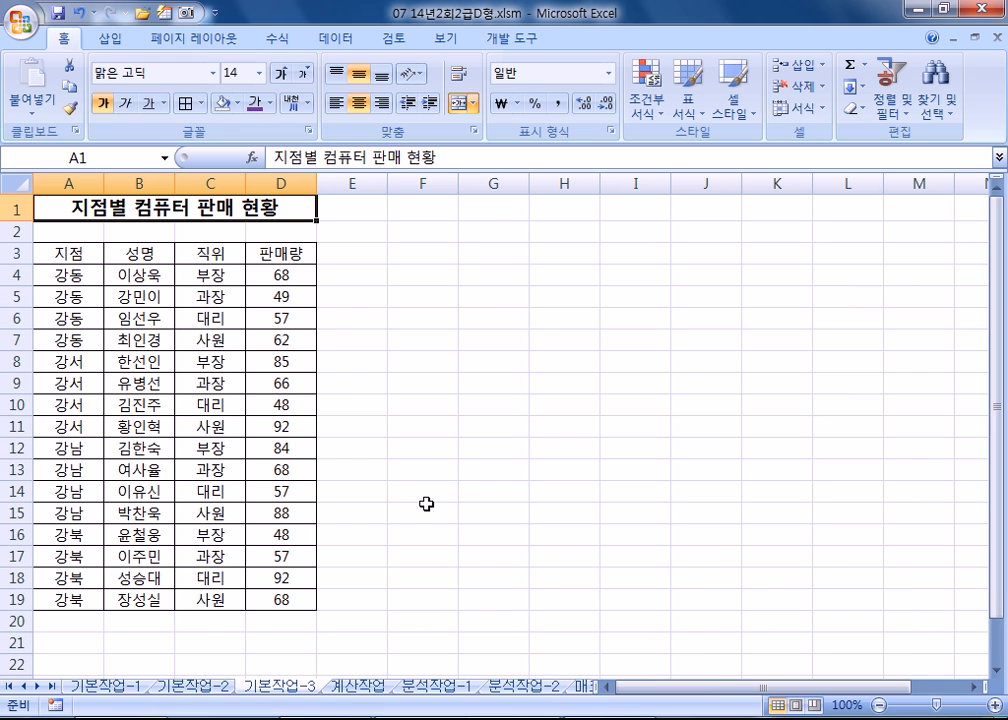
{"action": "scroll", "coordinate": [198, 490], "scroll_direction": "down", "scroll_amount": 2}
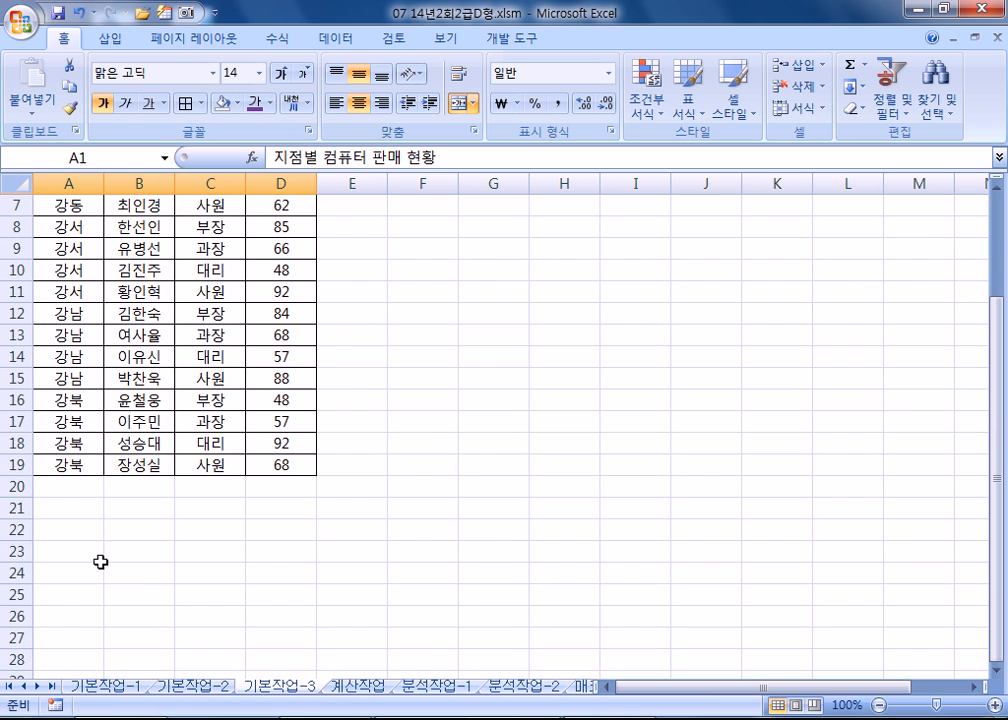
{"action": "left_click", "coordinate": [78, 514]}
{"action": "left_click_drag", "start_coordinate": [78, 514], "coordinate": [271, 569]}
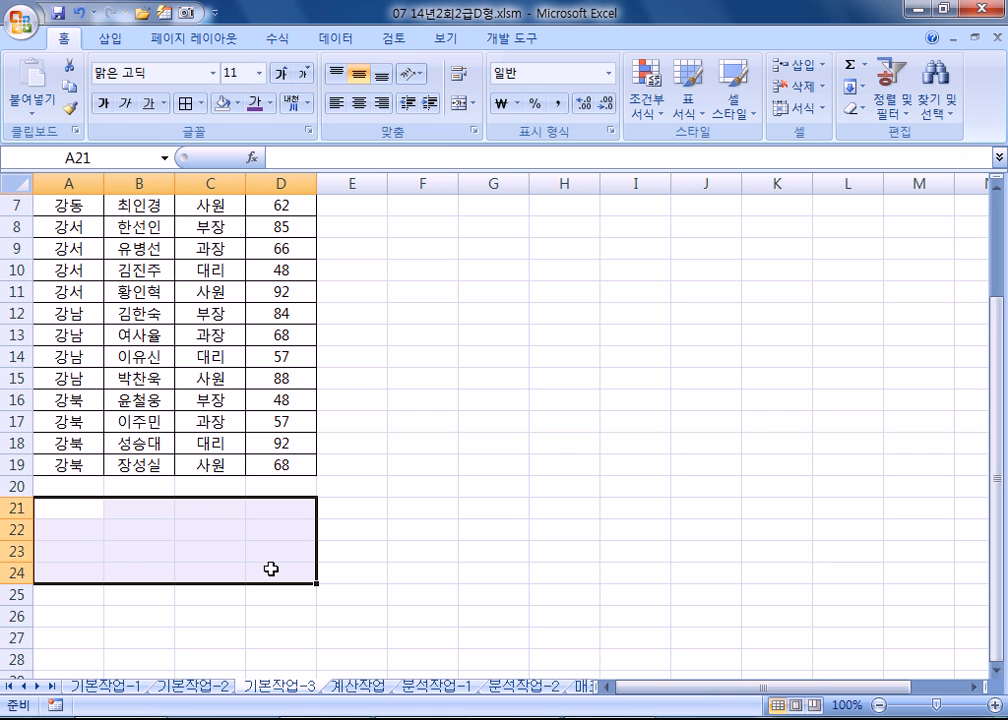
{"action": "scroll", "coordinate": [271, 569], "scroll_direction": "up", "scroll_amount": 2}
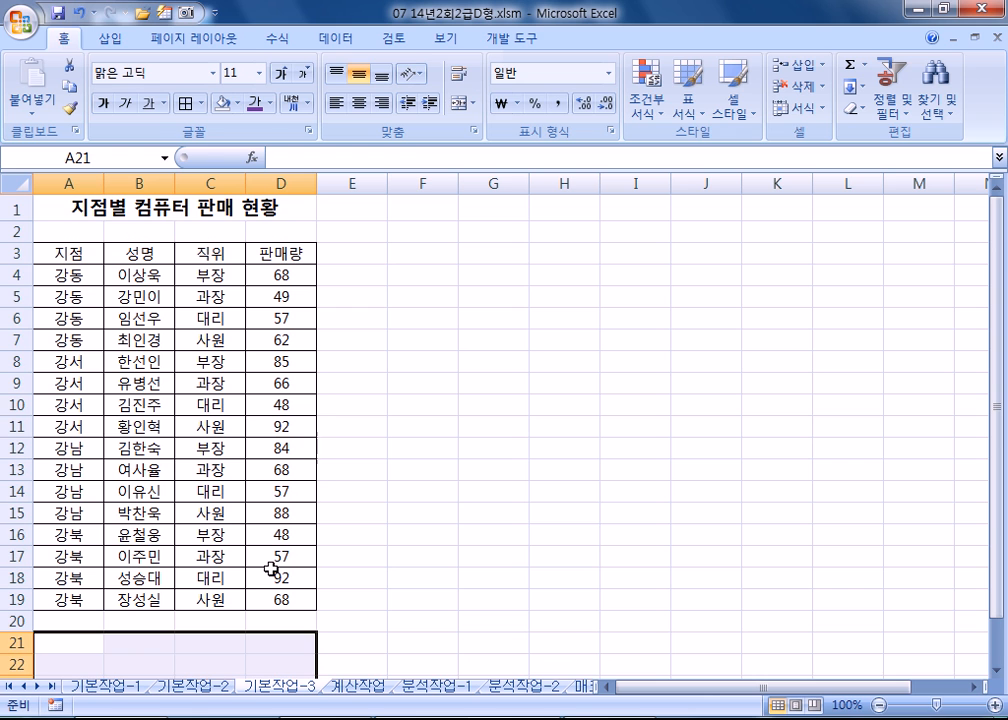
{"action": "scroll", "coordinate": [317, 551], "scroll_direction": "down", "scroll_amount": 5}
{"action": "type", "text": "직위"}
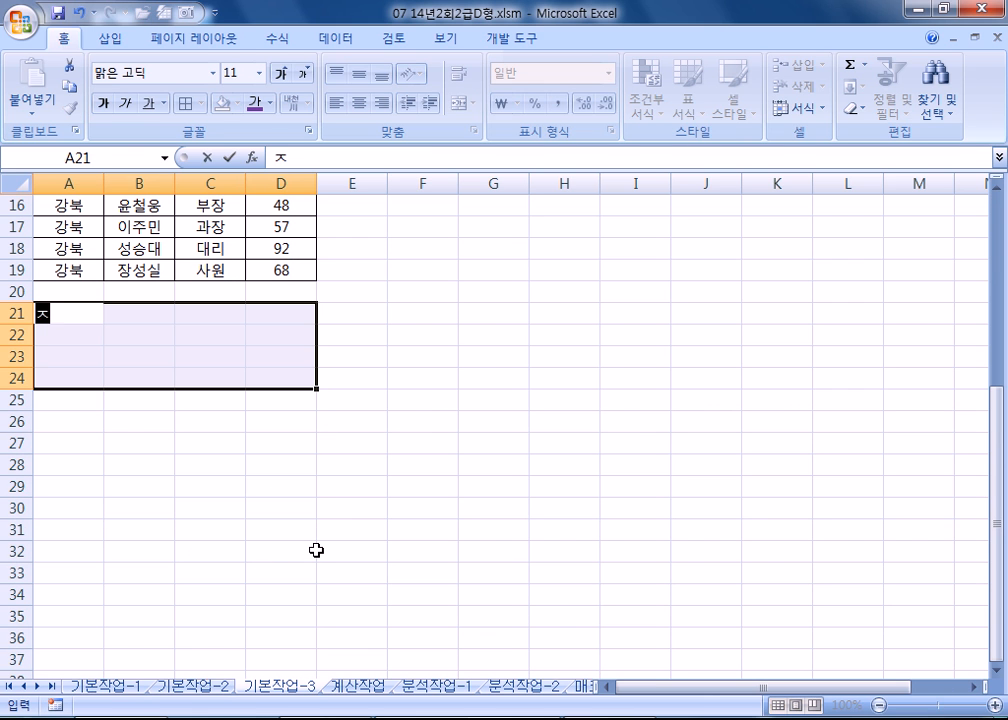
{"action": "key", "text": "Return"}
{"action": "type", "text": "과장"}
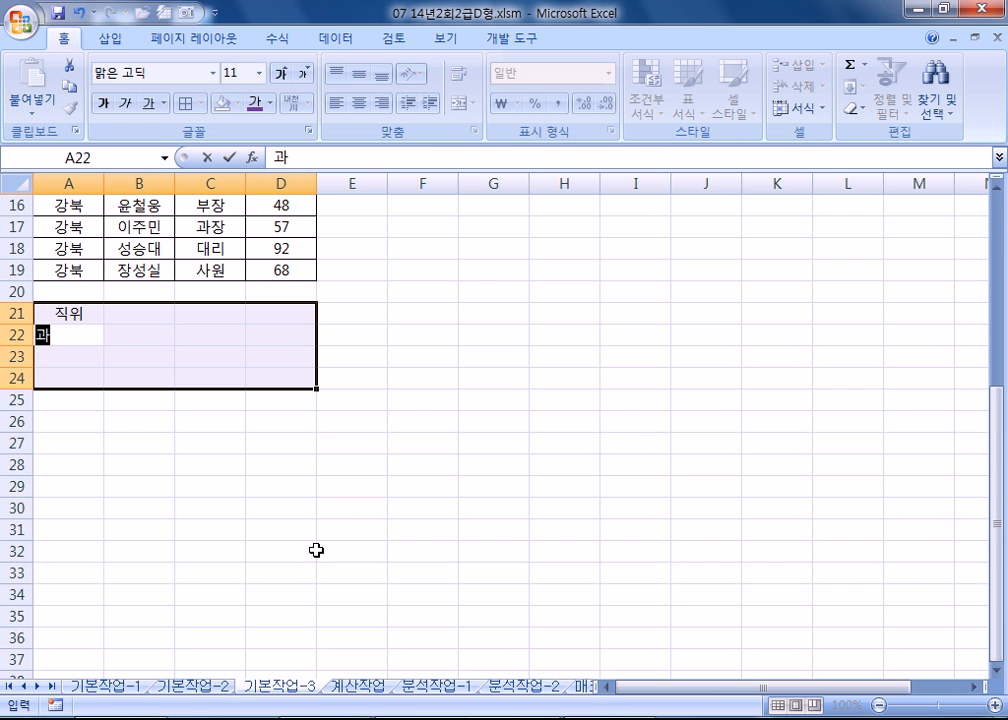
{"action": "key", "text": "Return"}
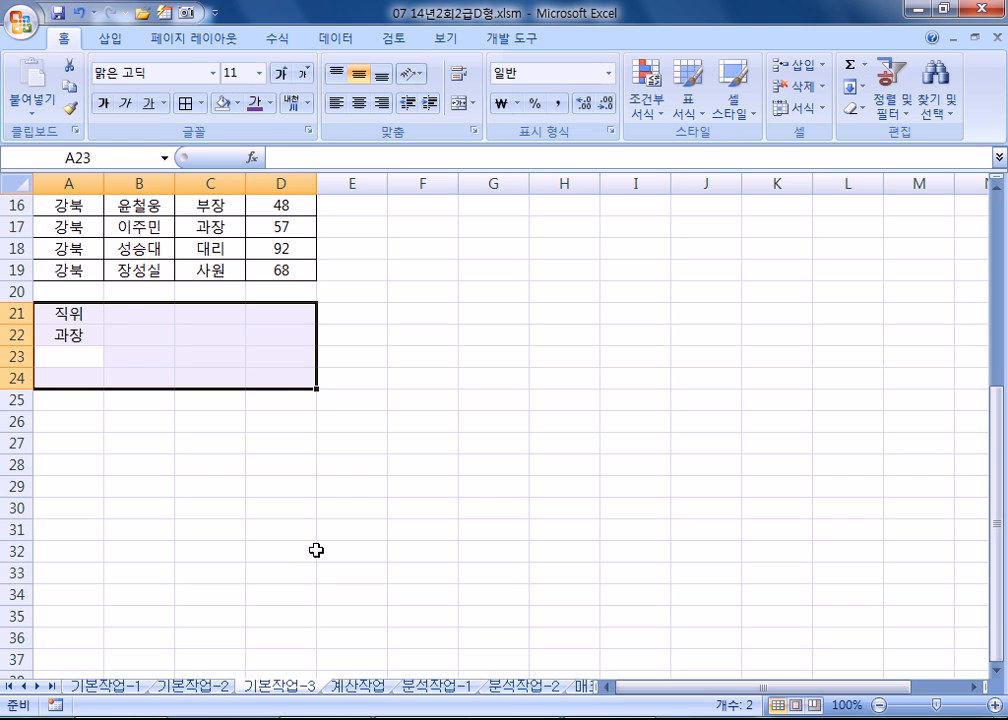
{"action": "key", "text": "Return"}
{"action": "key", "text": "Return"}
{"action": "type", "text": "ㅈㅏ좀"}
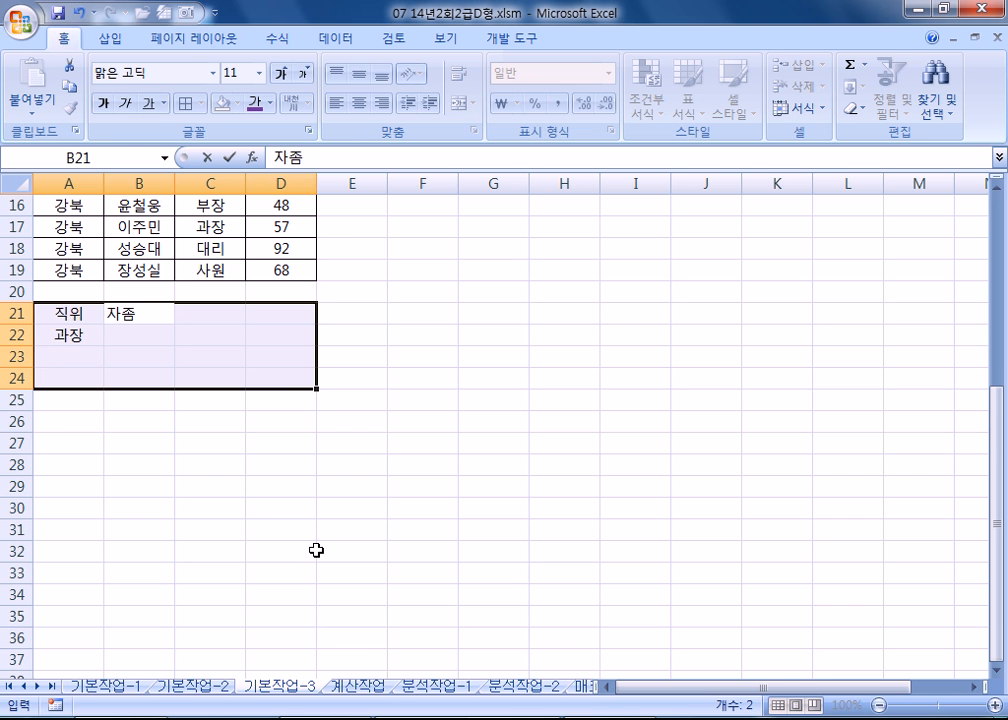
{"action": "key", "text": "Return"}
{"action": "key", "text": "Return"}
{"action": "type", "text": "거"}
{"action": "key", "text": "shift+Return"}
{"action": "key", "text": "shift+Return"}
{"action": "type", "text": "ㅂ자"}
{"action": "key", "text": "BackSpace"}
{"action": "key", "text": "BackSpace"}
{"action": "key", "text": "BackSpace"}
Step: Enter the criteria heading 지점 in B21 and the value 강동 in B23
{"action": "type", "text": "지점"}
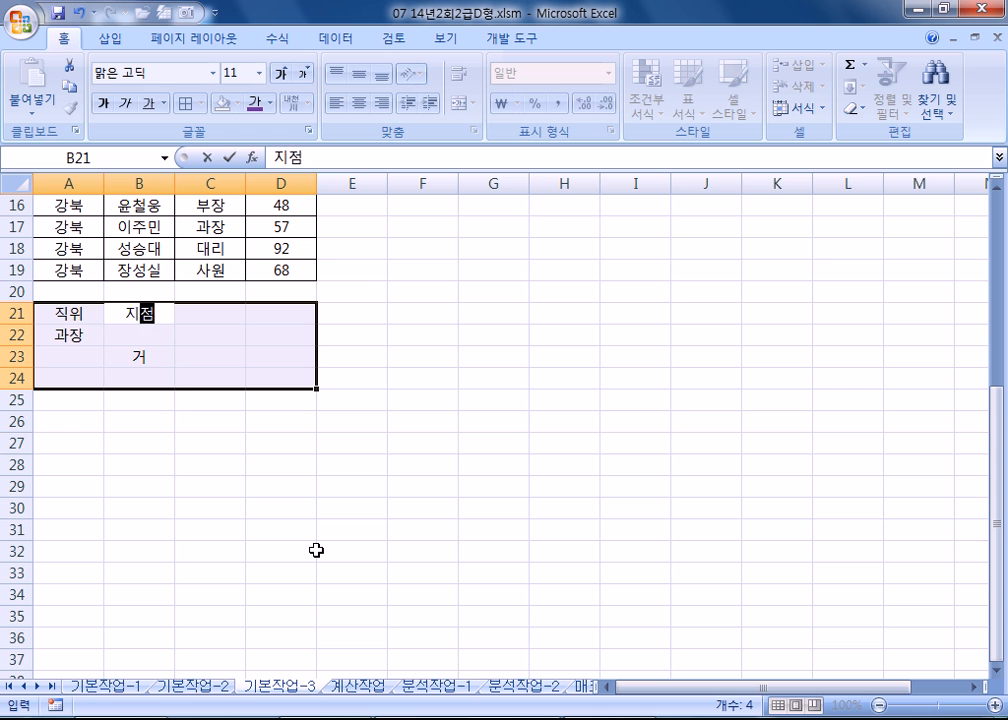
{"action": "key", "text": "Return"}
{"action": "key", "text": "Return"}
{"action": "type", "text": "강동"}
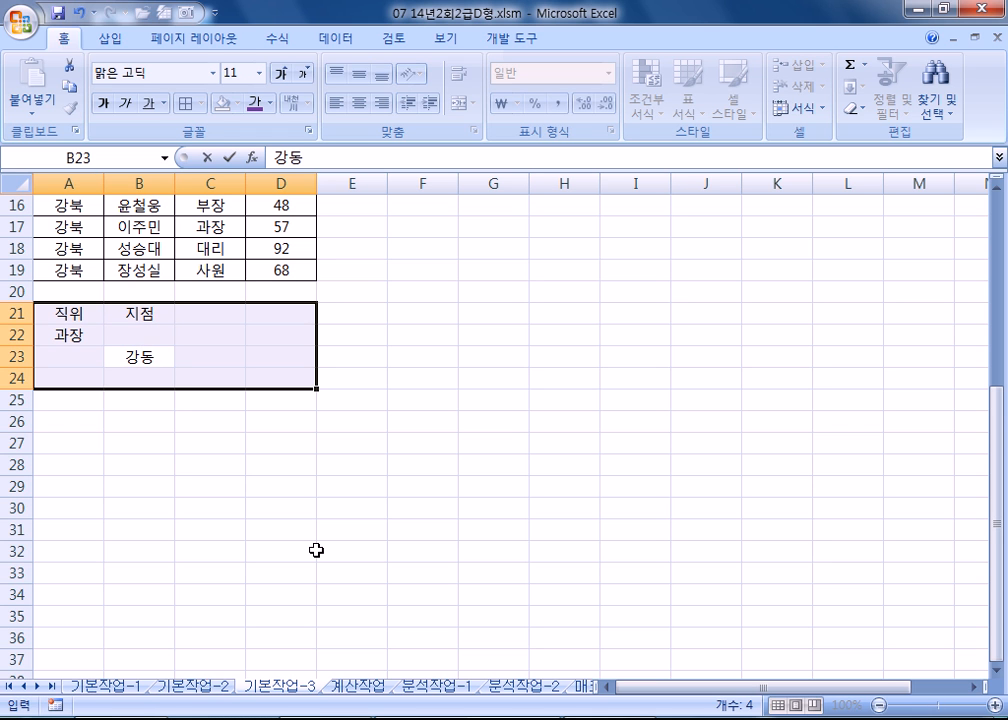
{"action": "key", "text": "Return"}
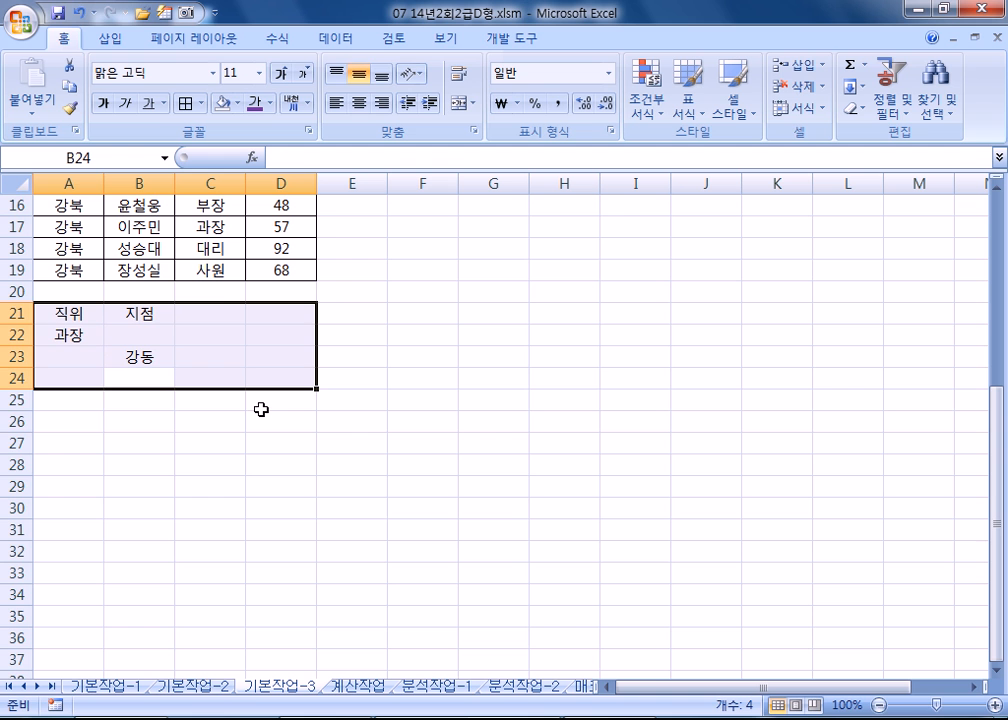
Step: Start an advanced filter on the sales list A3:D19, set to copy the results to another location
{"action": "scroll", "coordinate": [261, 409], "scroll_direction": "up", "scroll_amount": 4}
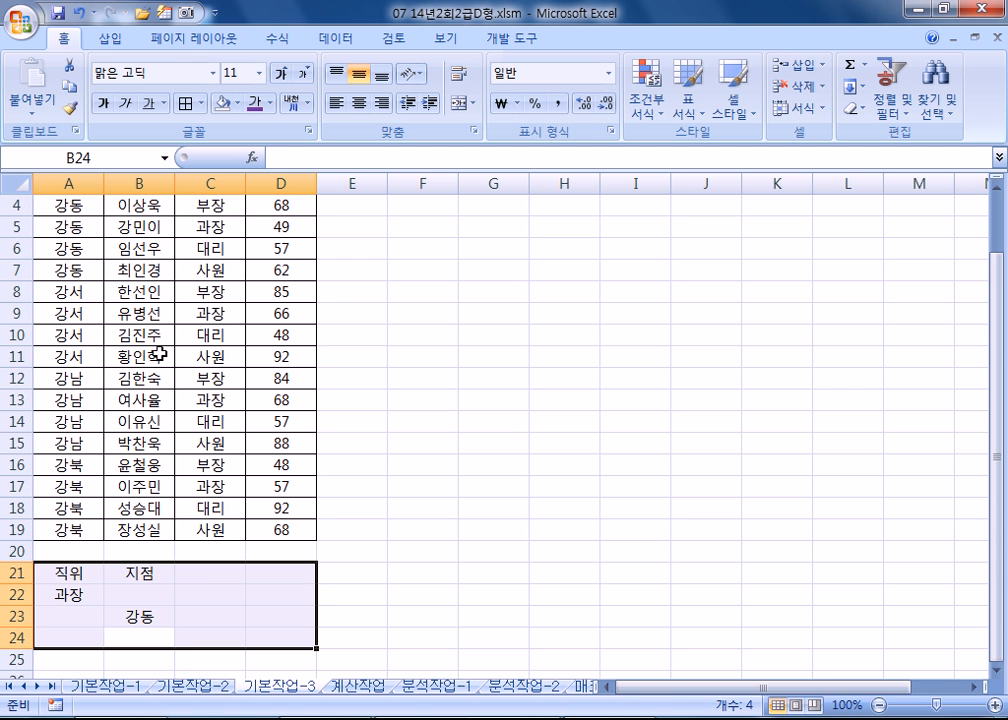
{"action": "left_click", "coordinate": [139, 357]}
{"action": "scroll", "coordinate": [290, 235], "scroll_direction": "down", "scroll_amount": 2}
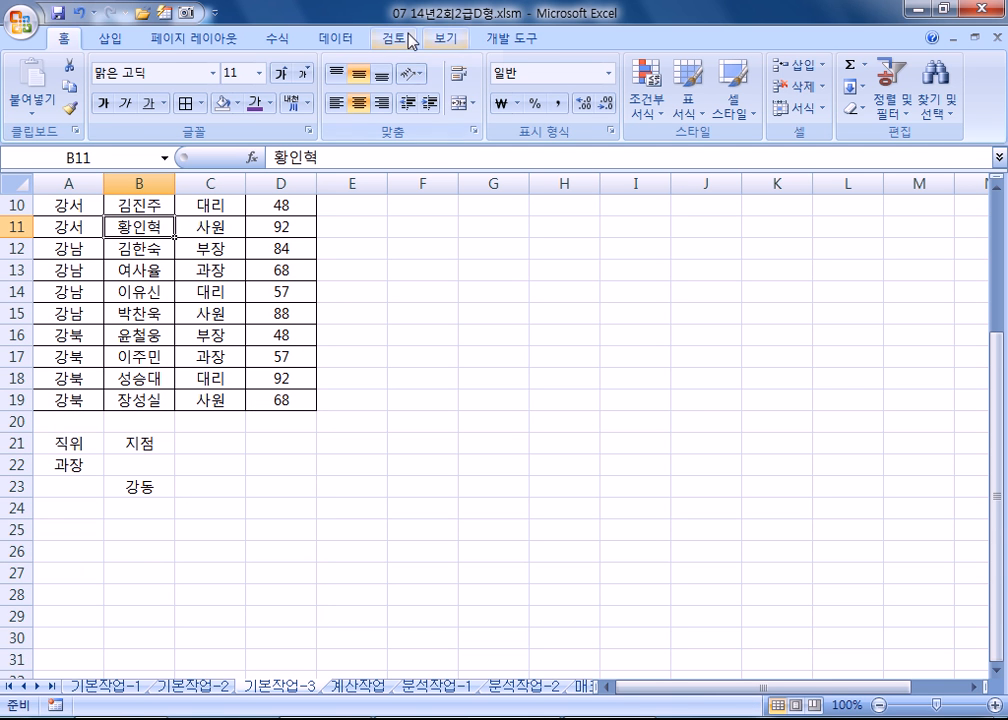
{"action": "left_click", "coordinate": [340, 42]}
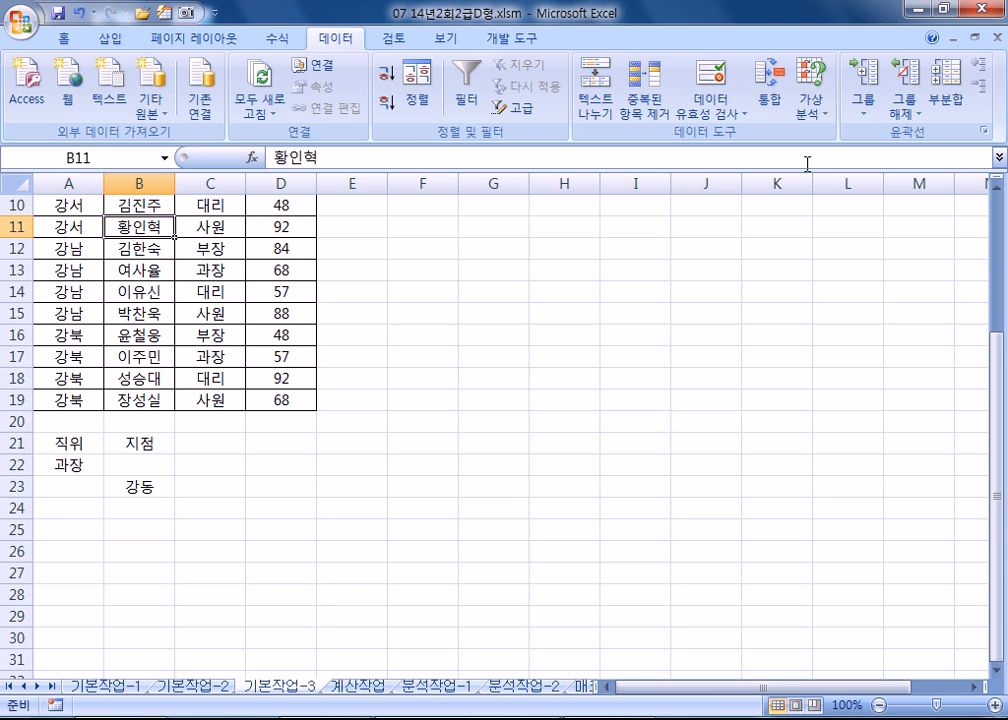
{"action": "scroll", "coordinate": [750, 208], "scroll_direction": "up", "scroll_amount": 1}
{"action": "scroll", "coordinate": [750, 208], "scroll_direction": "up", "scroll_amount": 1}
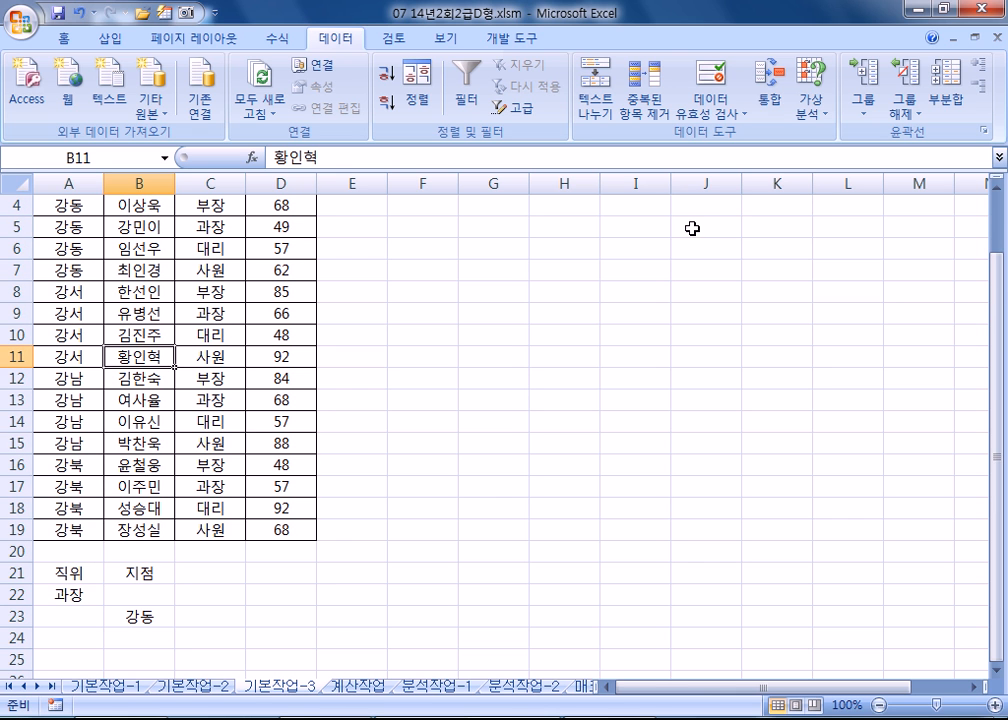
{"action": "left_click", "coordinate": [519, 110]}
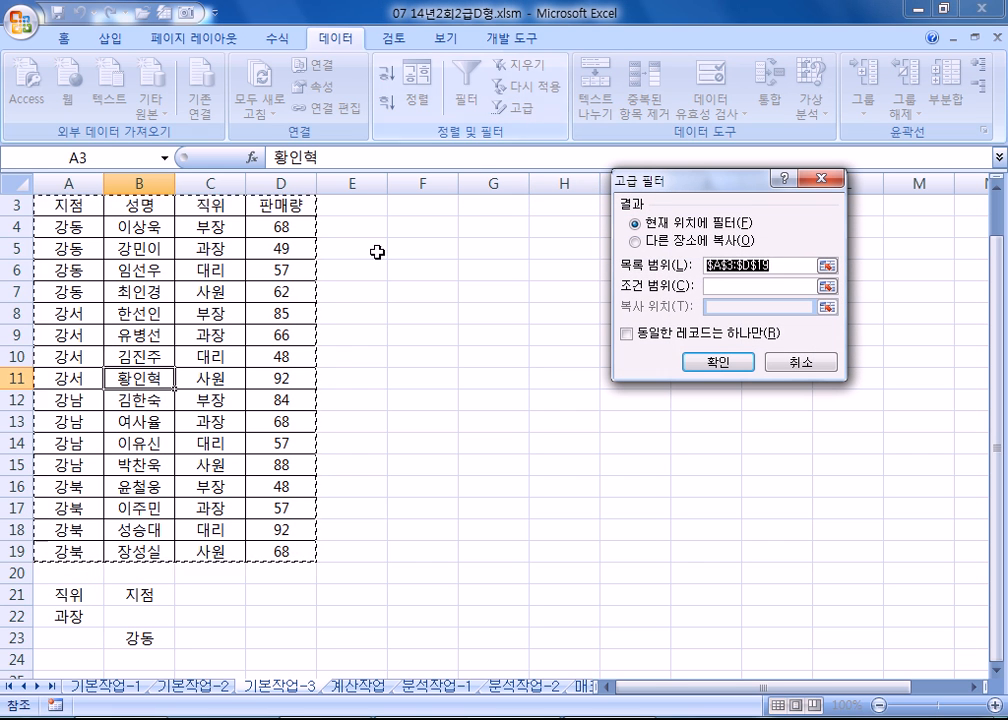
{"action": "left_click", "coordinate": [647, 248]}
Step: Set the filter's criteria range to A21:B23 and the copy destination to A25, and run the filter
{"action": "left_click", "coordinate": [716, 287]}
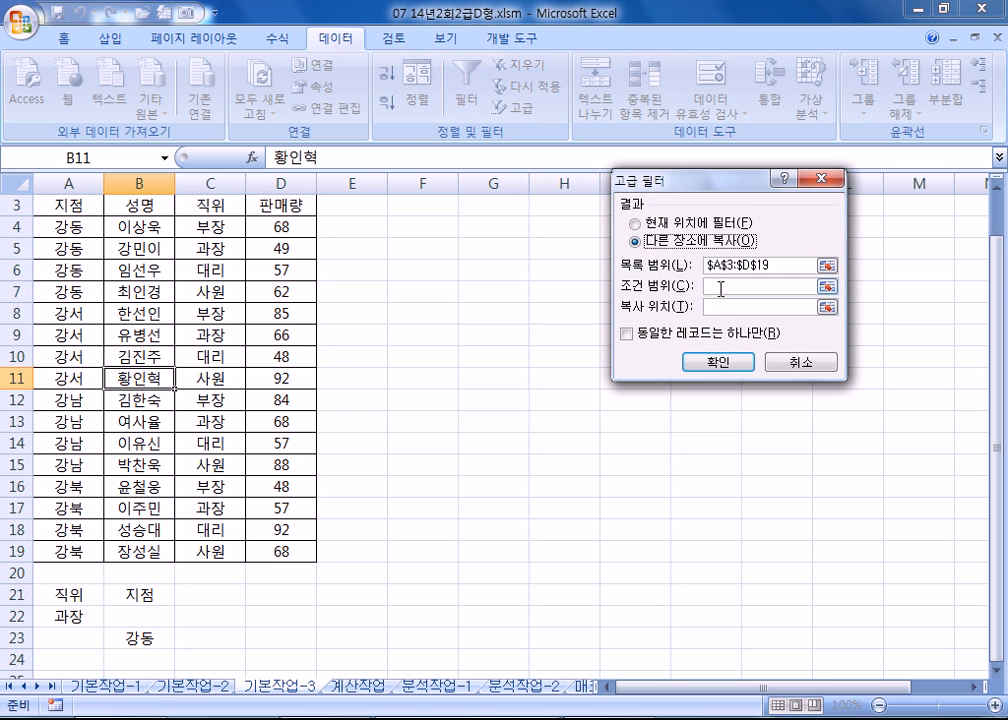
{"action": "scroll", "coordinate": [248, 394], "scroll_direction": "down", "scroll_amount": 4}
{"action": "left_click_drag", "start_coordinate": [63, 332], "coordinate": [140, 376]}
{"action": "left_click", "coordinate": [718, 306]}
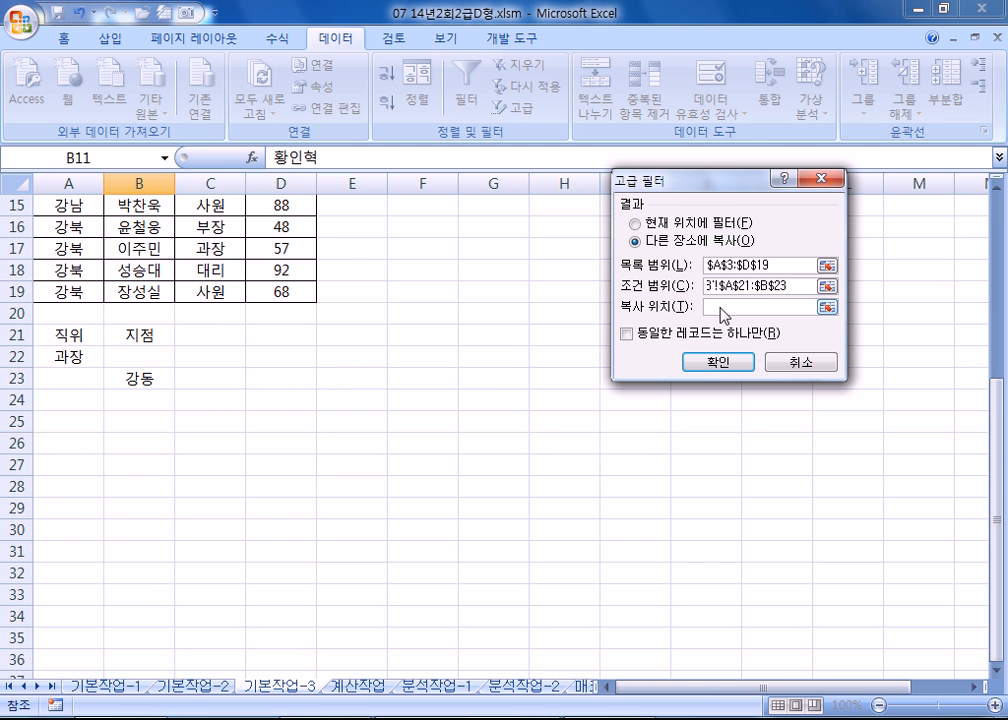
{"action": "left_click", "coordinate": [48, 423]}
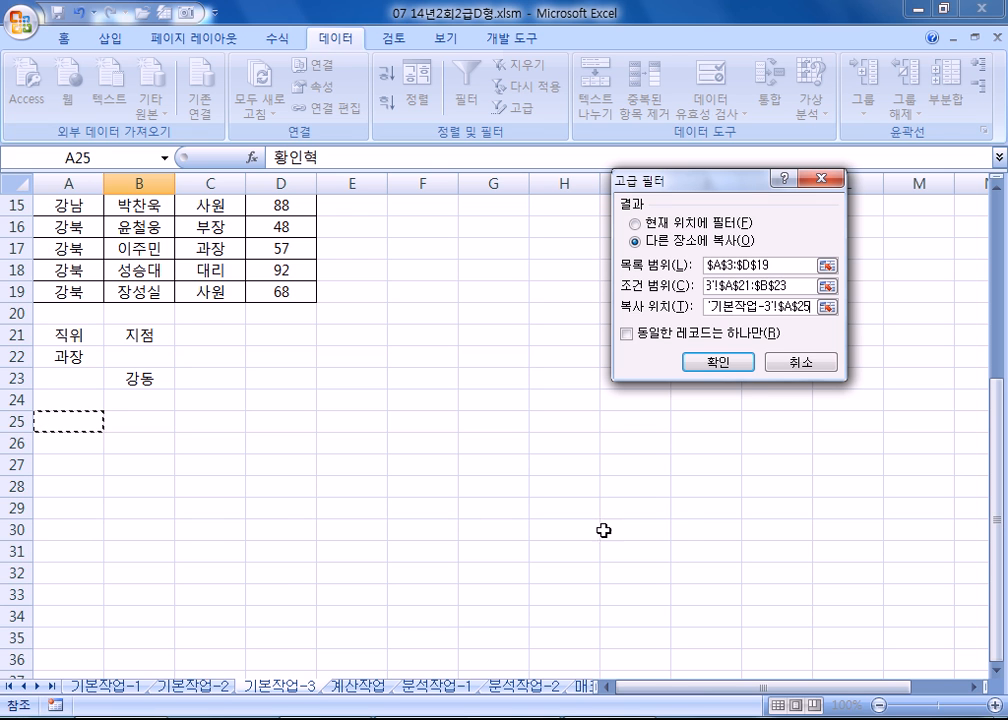
{"action": "left_click", "coordinate": [745, 364]}
Step: Fill the 강동 cells A26:A29 and the 과장 cells C27 and C30:C32 of the filtered results with yellow
{"action": "scroll", "coordinate": [82, 500], "scroll_direction": "down", "scroll_amount": 2}
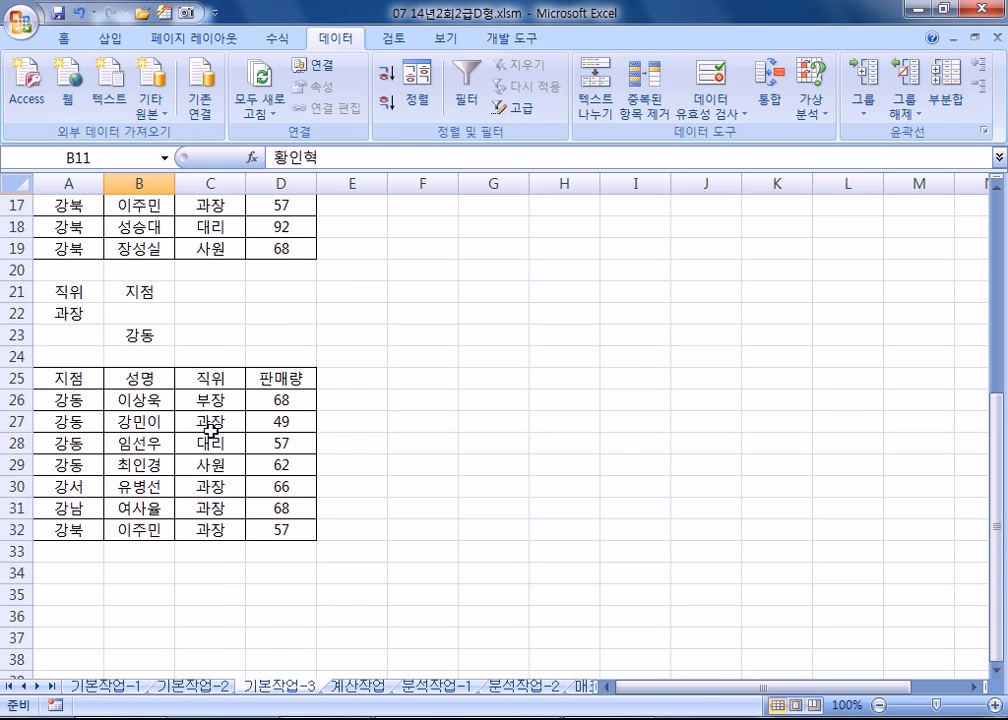
{"action": "scroll", "coordinate": [213, 431], "scroll_direction": "up", "scroll_amount": 2}
{"action": "scroll", "coordinate": [213, 431], "scroll_direction": "up", "scroll_amount": 4}
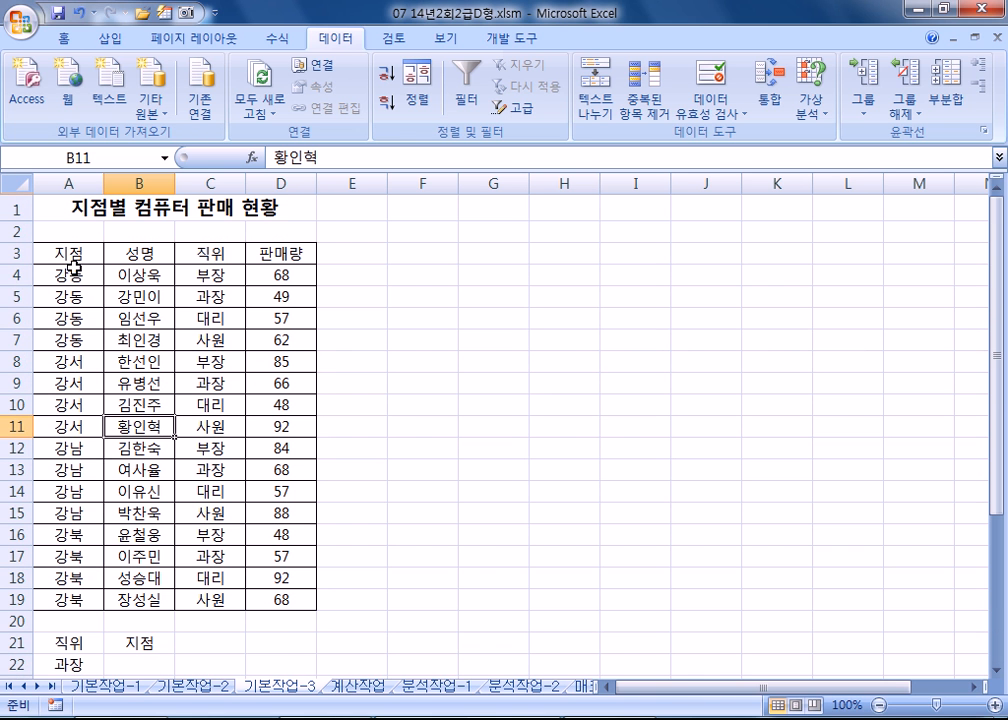
{"action": "scroll", "coordinate": [96, 500], "scroll_direction": "down", "scroll_amount": 2}
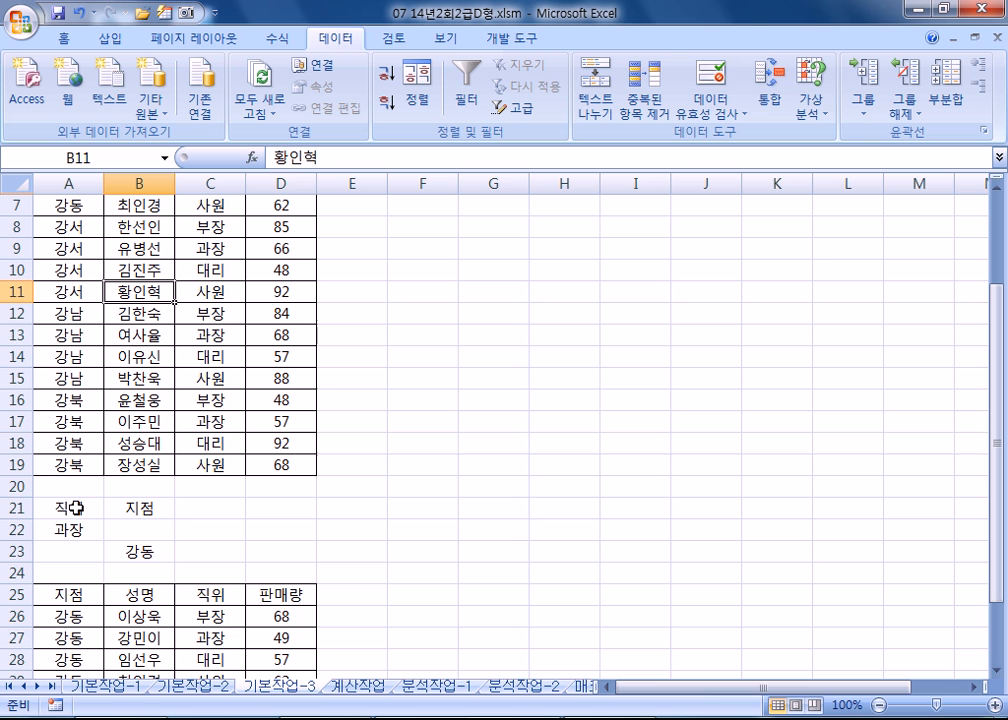
{"action": "scroll", "coordinate": [77, 508], "scroll_direction": "down", "scroll_amount": 3}
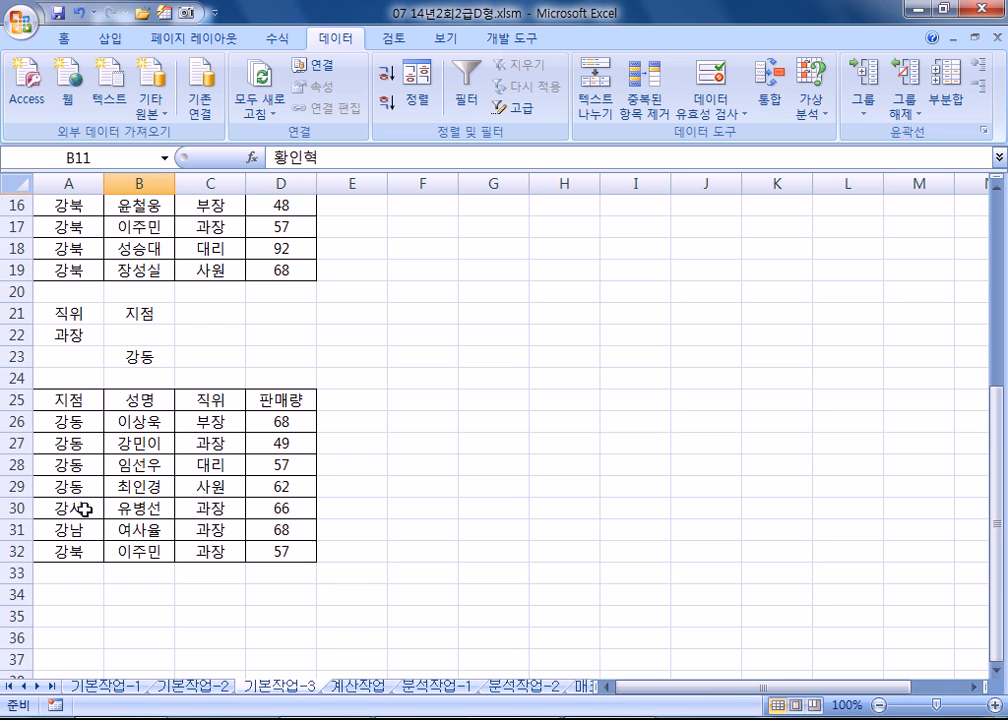
{"action": "left_click_drag", "start_coordinate": [83, 420], "coordinate": [86, 489]}
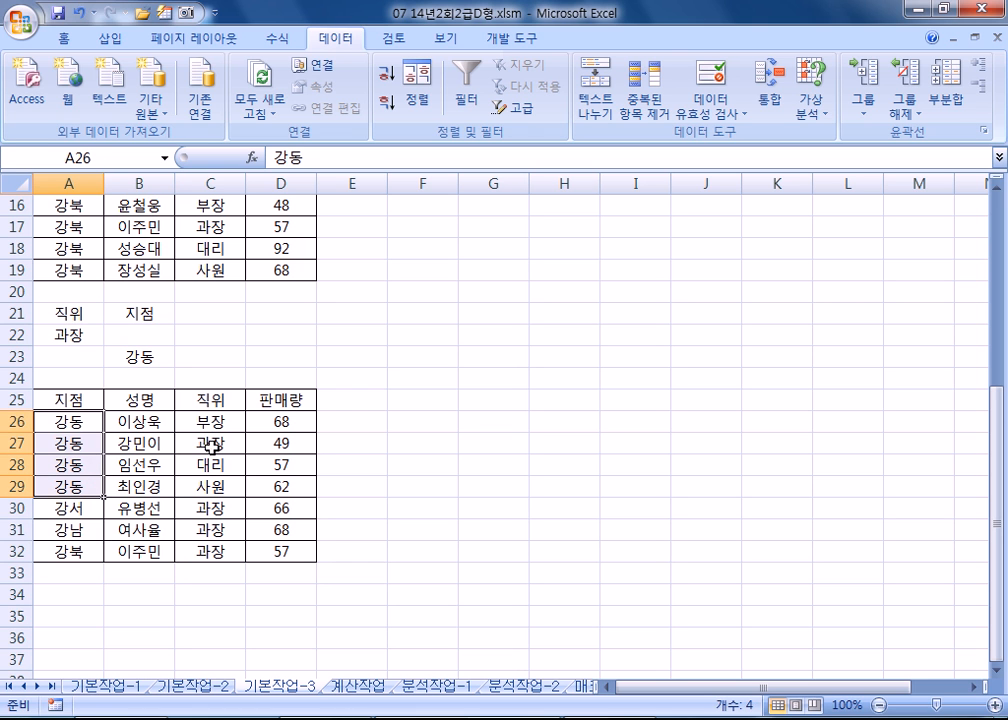
{"action": "left_click_drag", "start_coordinate": [205, 507], "coordinate": [203, 548]}
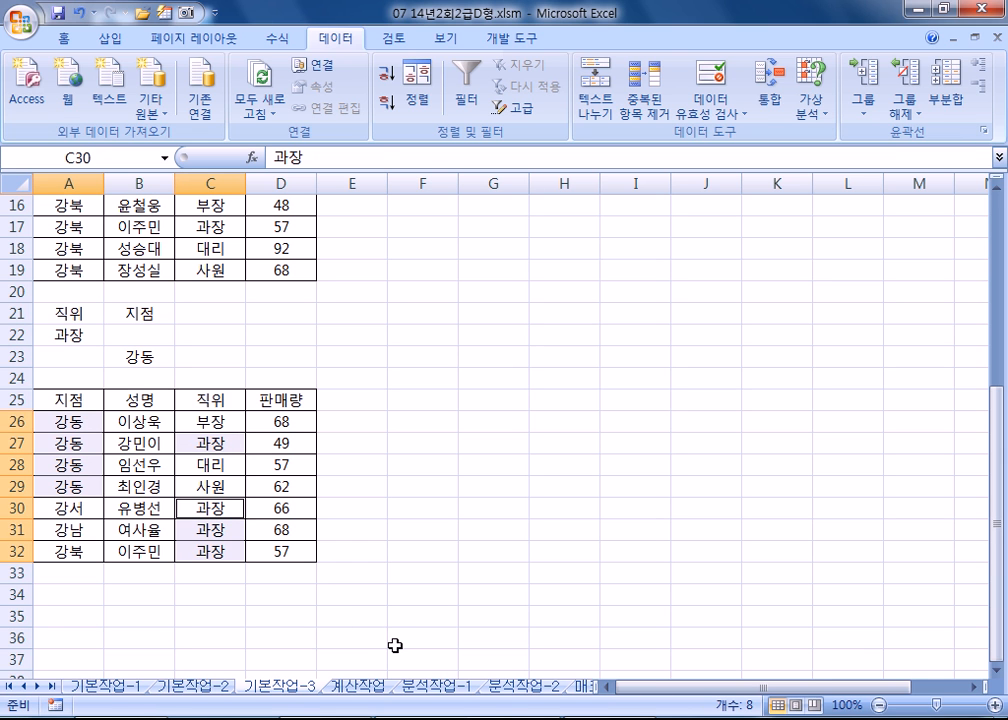
{"action": "left_click", "coordinate": [60, 38]}
{"action": "left_click", "coordinate": [236, 103]}
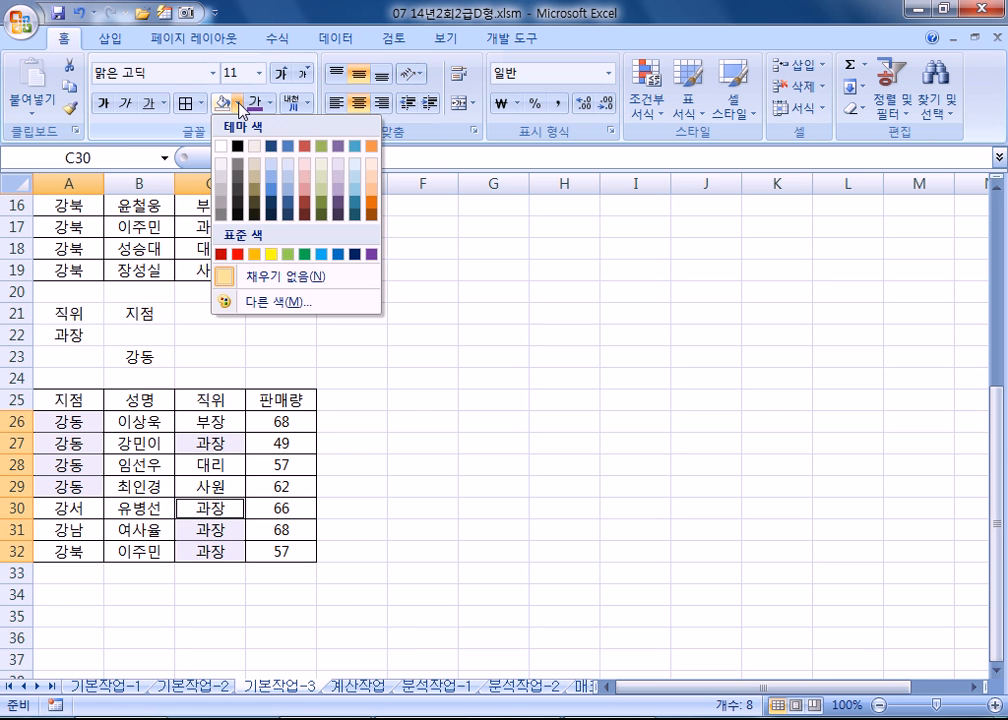
{"action": "left_click", "coordinate": [272, 252]}
{"action": "left_click", "coordinate": [426, 553]}
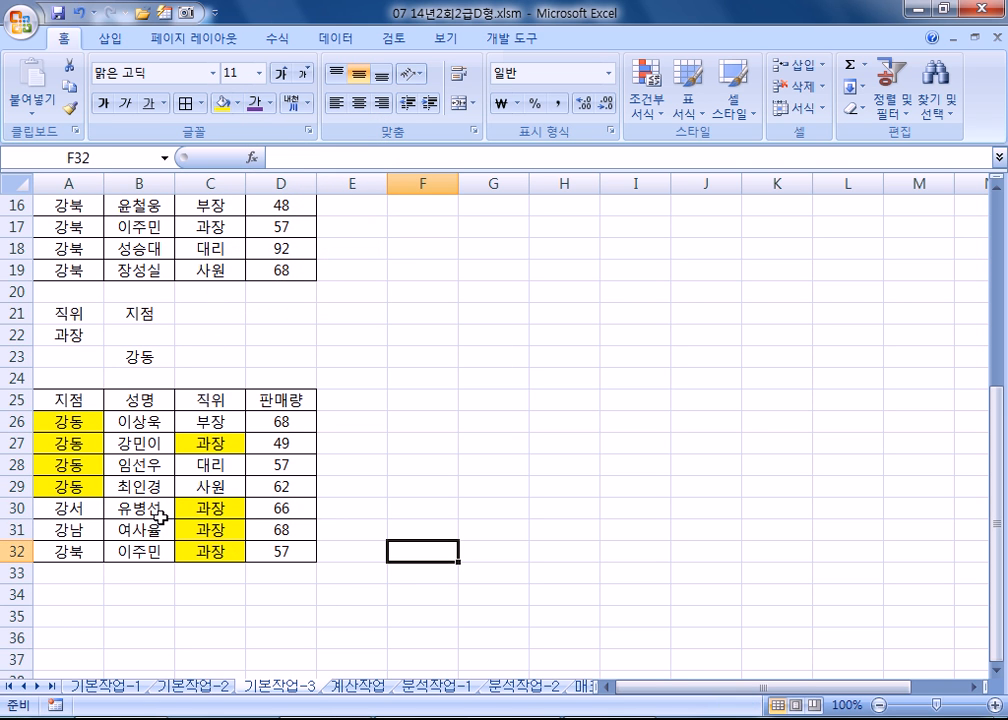
Step: Go to sheet 계산작업, minimize the ribbon and select the 2위점수 cell D3
{"action": "scroll", "coordinate": [160, 516], "scroll_direction": "up", "scroll_amount": 3}
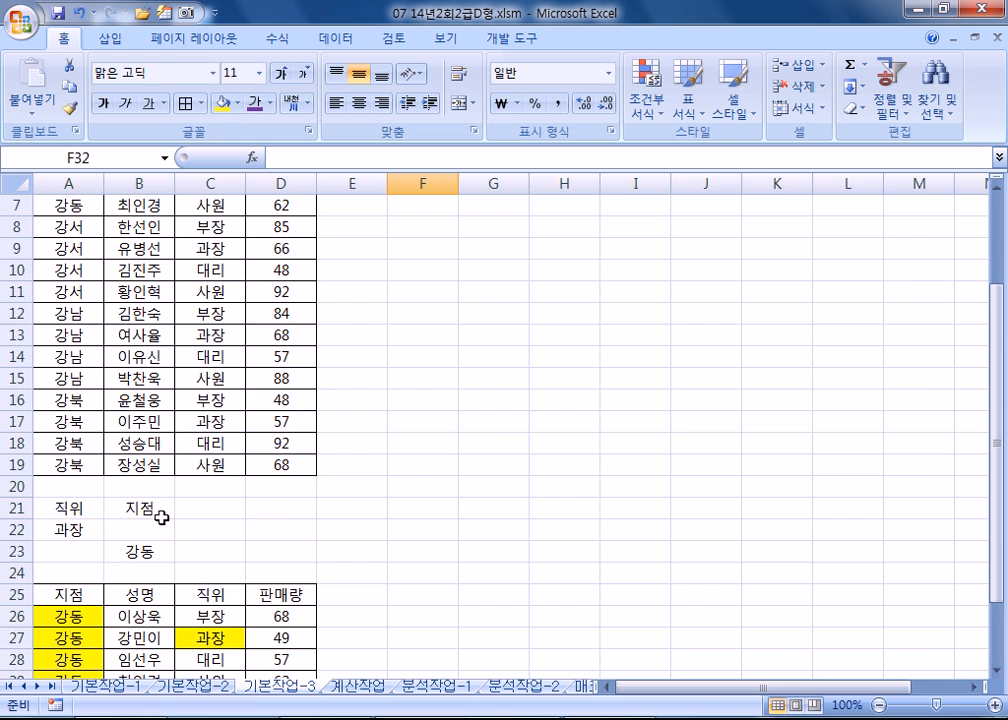
{"action": "key", "text": "ctrl+Page_Down"}
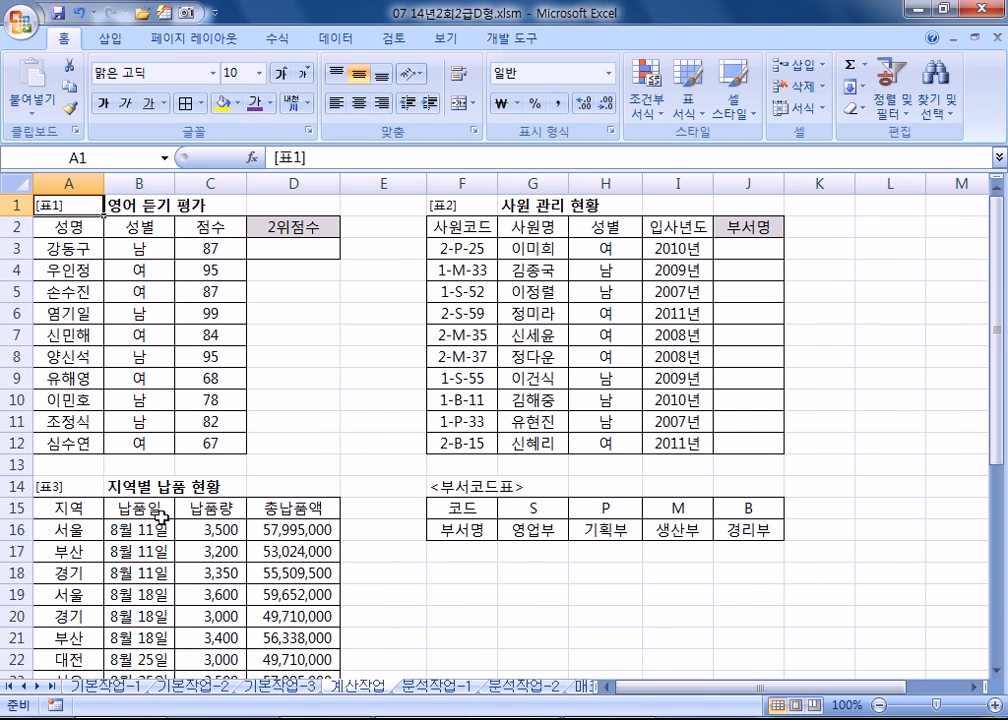
{"action": "double_click", "coordinate": [60, 45]}
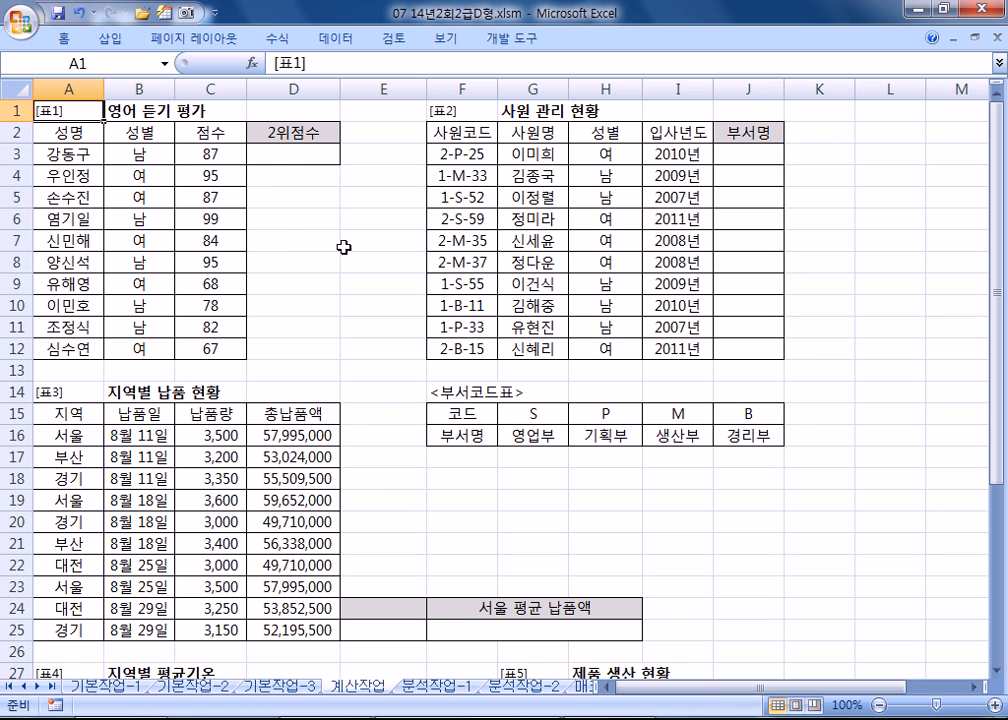
{"action": "left_click", "coordinate": [274, 153]}
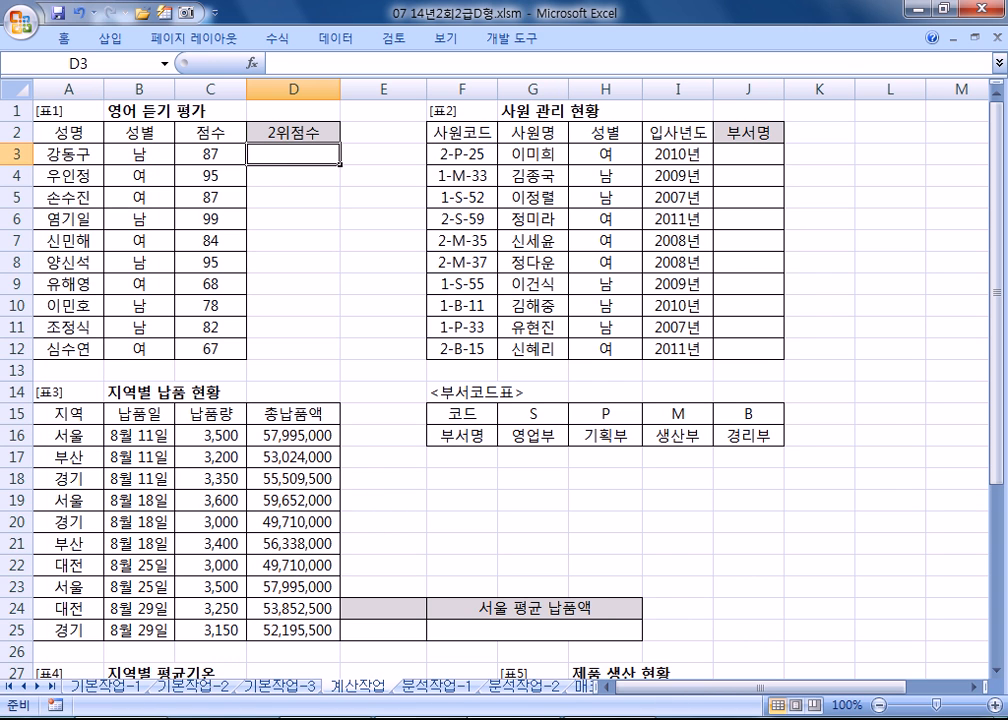
Step: Switch to Notepad and add the note heading "1. 두번째로 높은 점수를 표시" below the existing formulas
{"action": "key", "text": "alt+Tab"}
{"action": "scroll", "coordinate": [281, 470], "scroll_direction": "down", "scroll_amount": 3}
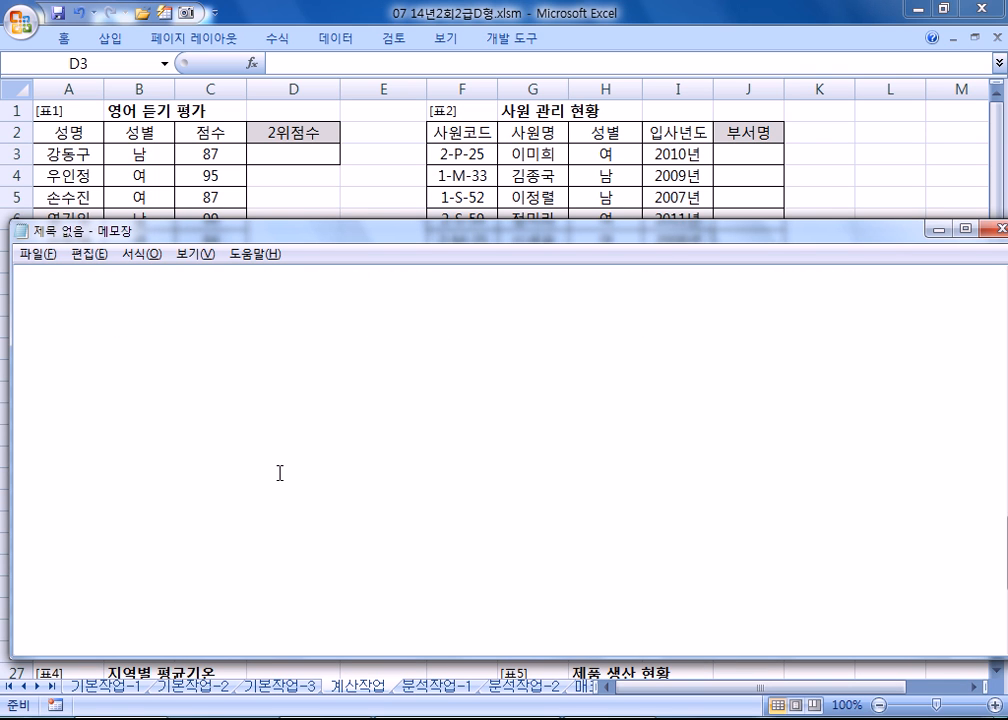
{"action": "scroll", "coordinate": [280, 473], "scroll_direction": "up", "scroll_amount": 1}
{"action": "key", "text": "Return"}
{"action": "type", "text": "1."}
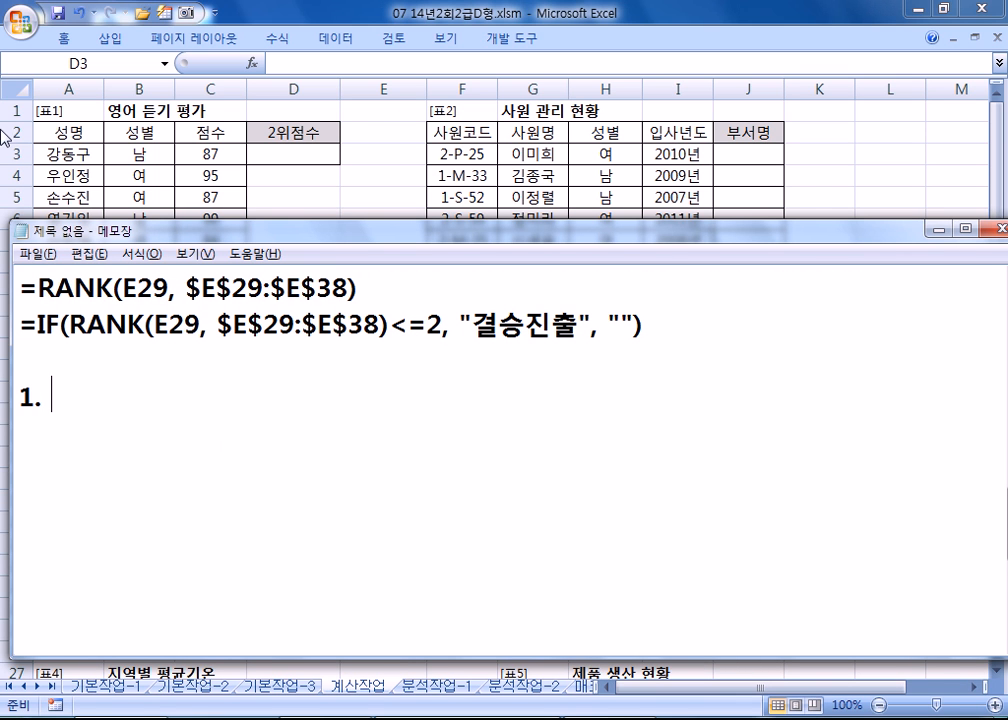
{"action": "scroll", "coordinate": [328, 391], "scroll_direction": "down", "scroll_amount": 1}
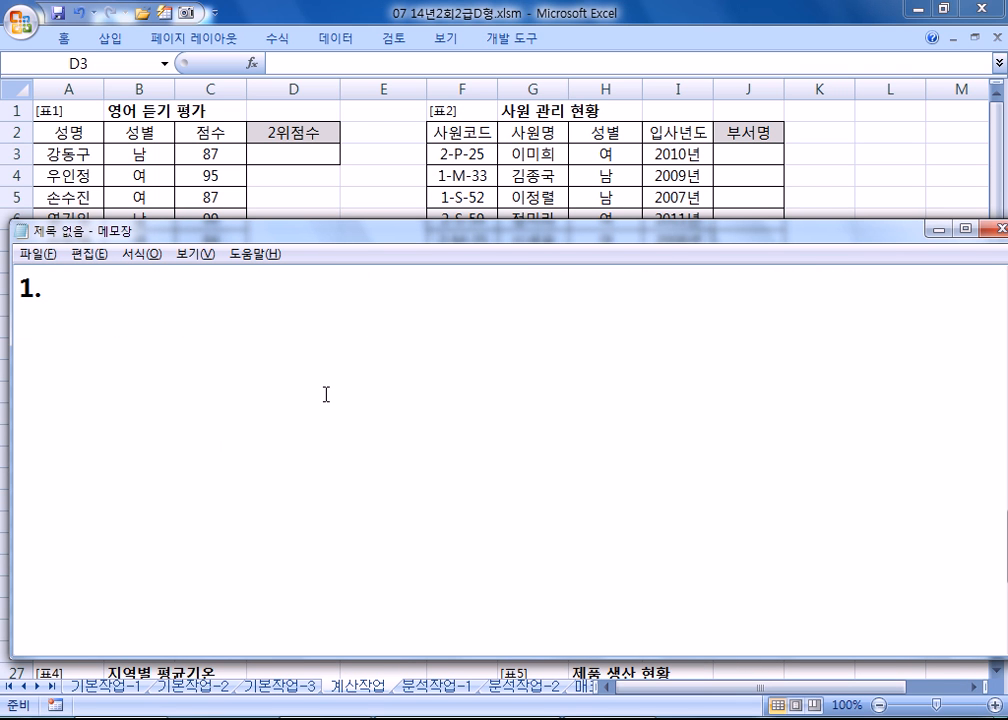
{"action": "type", "text": "w"}
{"action": "key", "text": "BackSpace"}
{"action": "key", "text": "Hangul"}
{"action": "type", "text": "두번째로 높은 점수를 표시"}
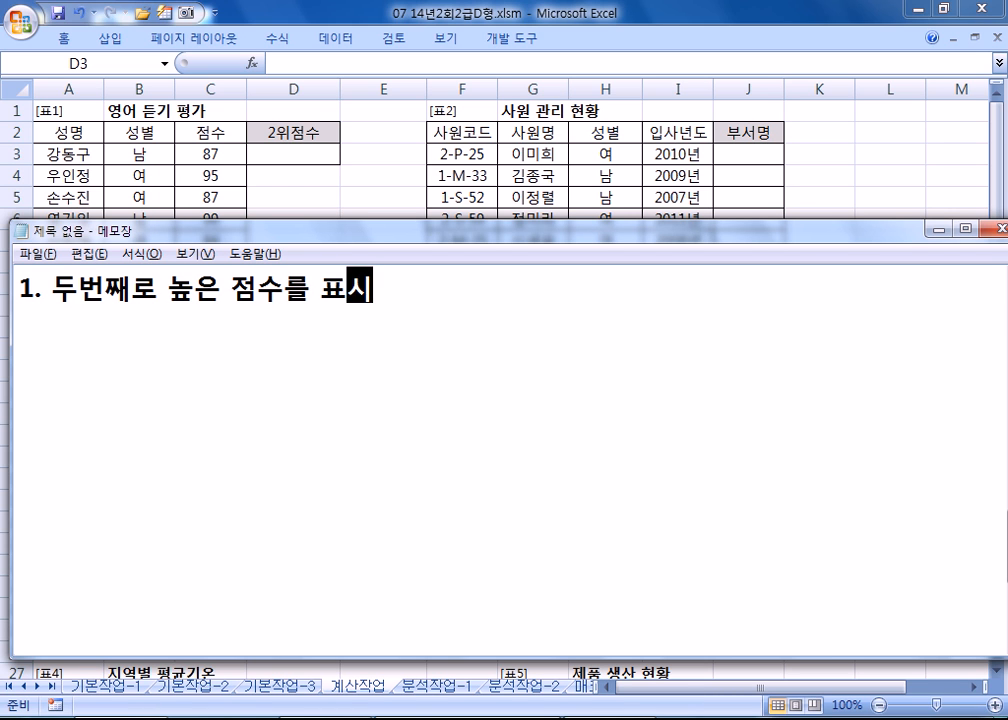
Step: Add the line LARGE 함수, "점" 표시 under the note heading
{"action": "key", "text": "Return"}
{"action": "type", "text": "lar"}
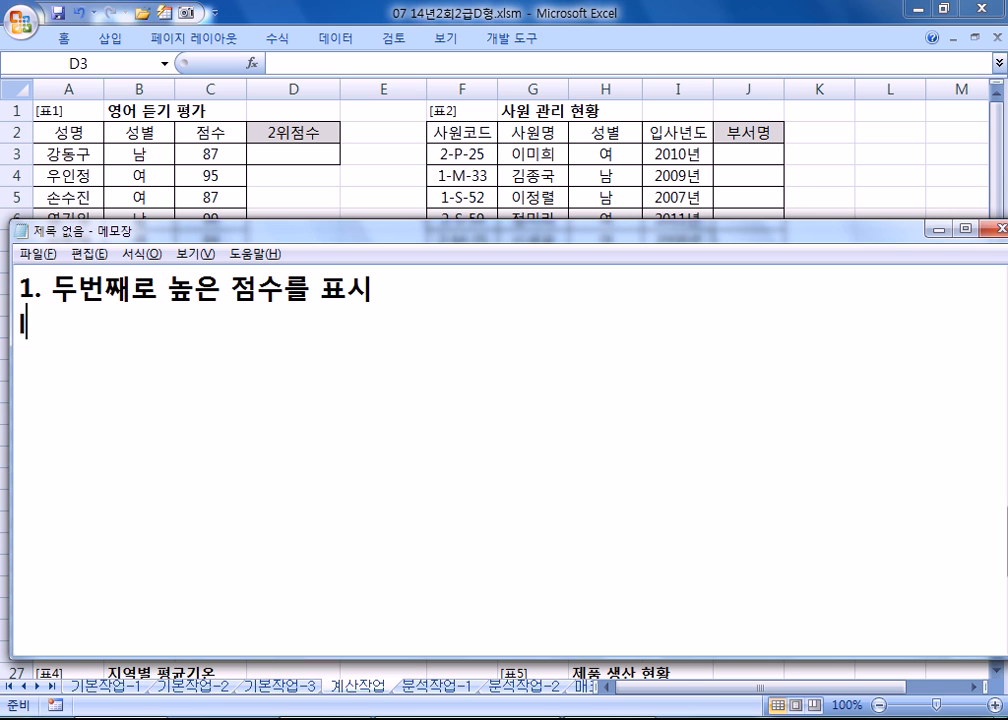
{"action": "key", "text": "BackSpace"}
{"action": "key", "text": "BackSpace"}
{"action": "key", "text": "BackSpace"}
{"action": "type", "text": "LAR"}
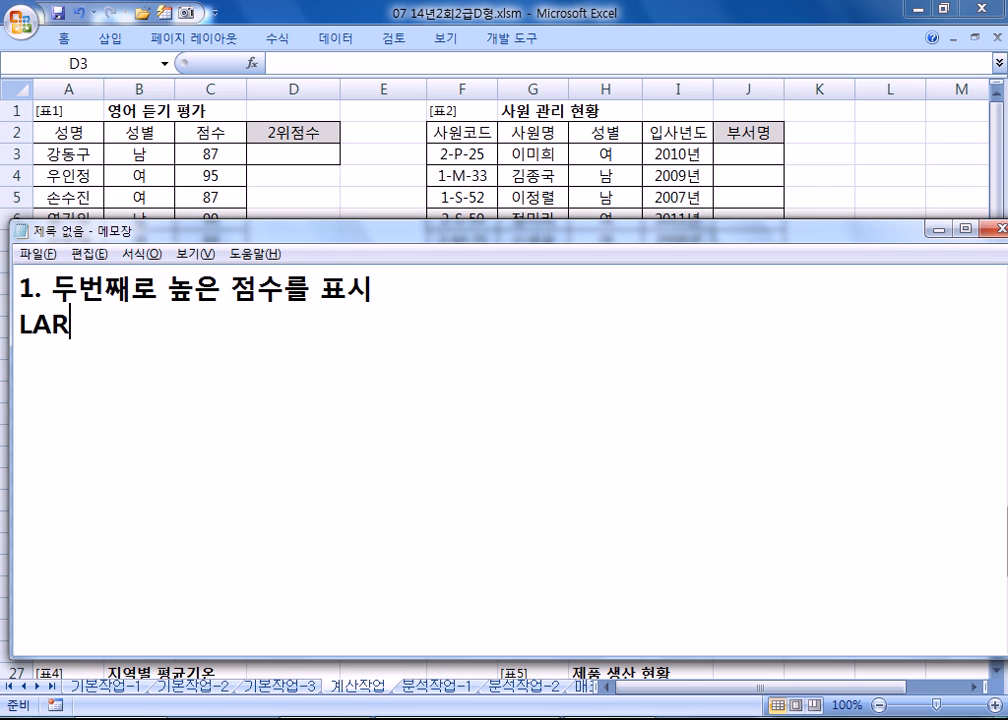
{"action": "type", "text": "GE 함수"}
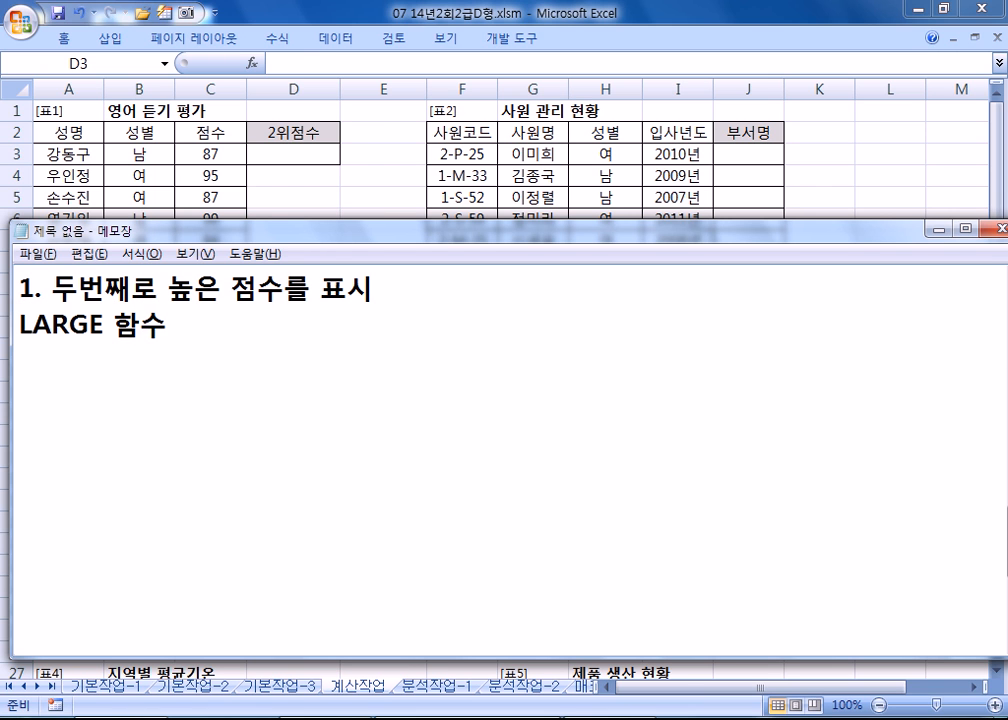
{"action": "type", "text": ", \"점"}
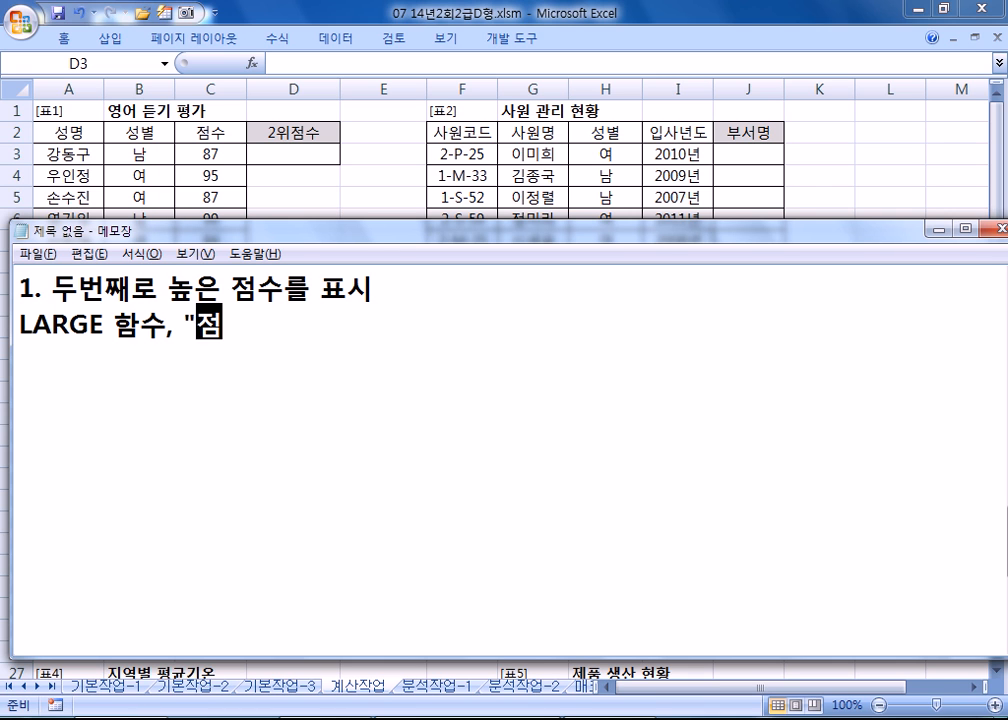
{"action": "type", "text": "\" 푯시"}
{"action": "key", "text": "Return"}
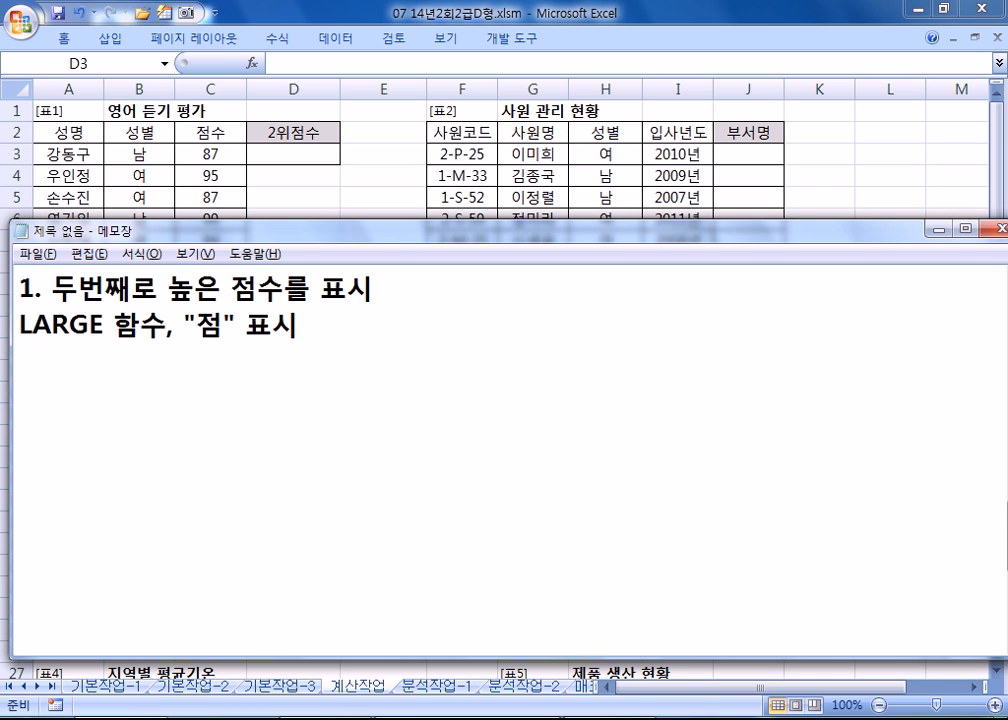
Step: Write the formula pattern =LARGE(범위, 2)&"점" on the next line of the notes
{"action": "type", "text": "=LARG"}
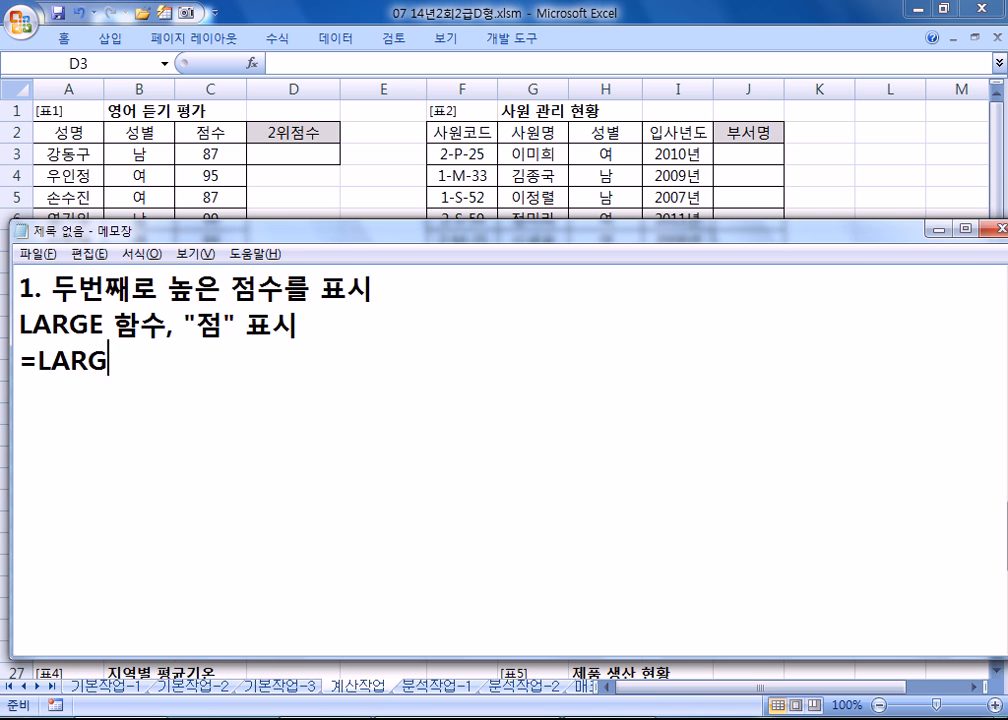
{"action": "type", "text": "E(범위, "}
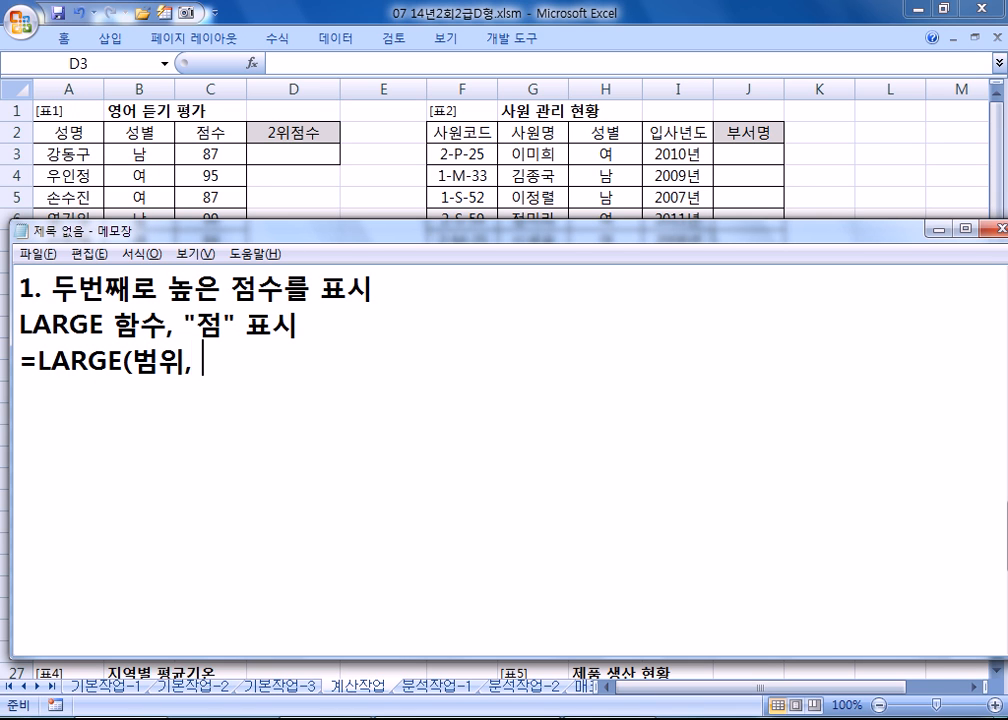
{"action": "type", "text": "n"}
{"action": "key", "text": "BackSpace"}
{"action": "type", "text": "2)&:"}
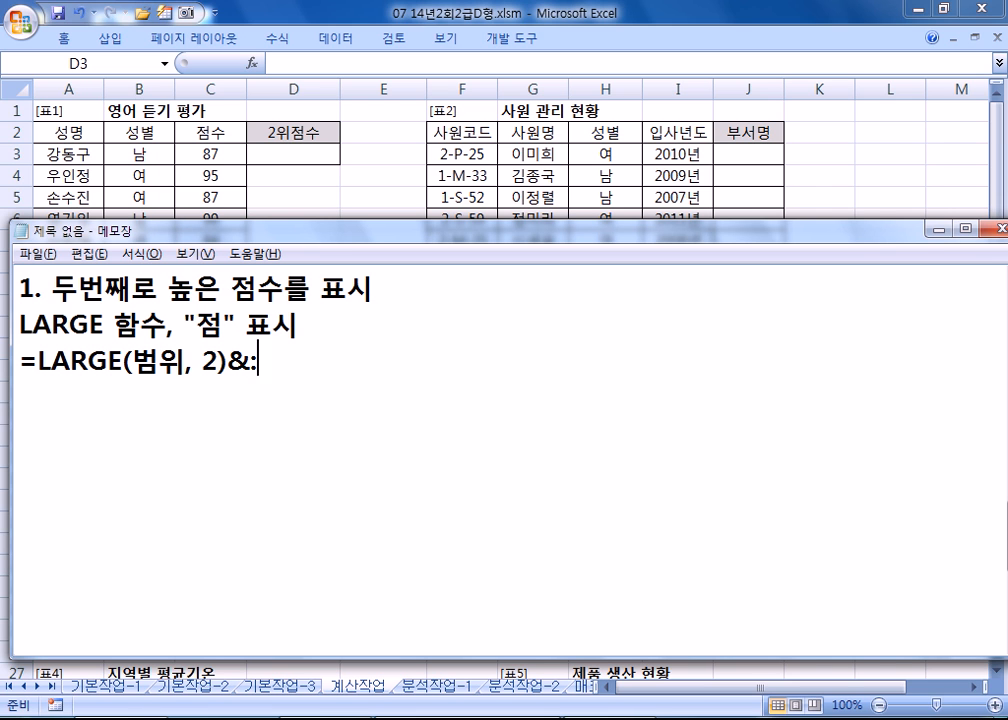
{"action": "type", "text": "점"}
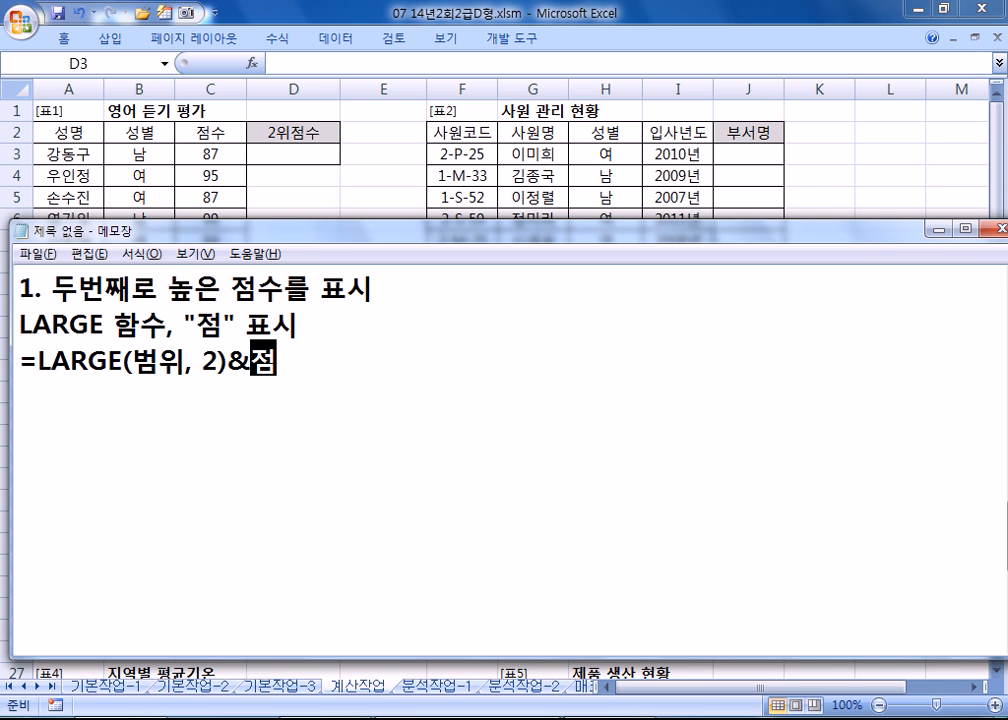
{"action": "key", "text": "Left"}
{"action": "type", "text": "\""}
{"action": "key", "text": "End"}
{"action": "type", "text": "\""}
{"action": "key", "text": "Return"}
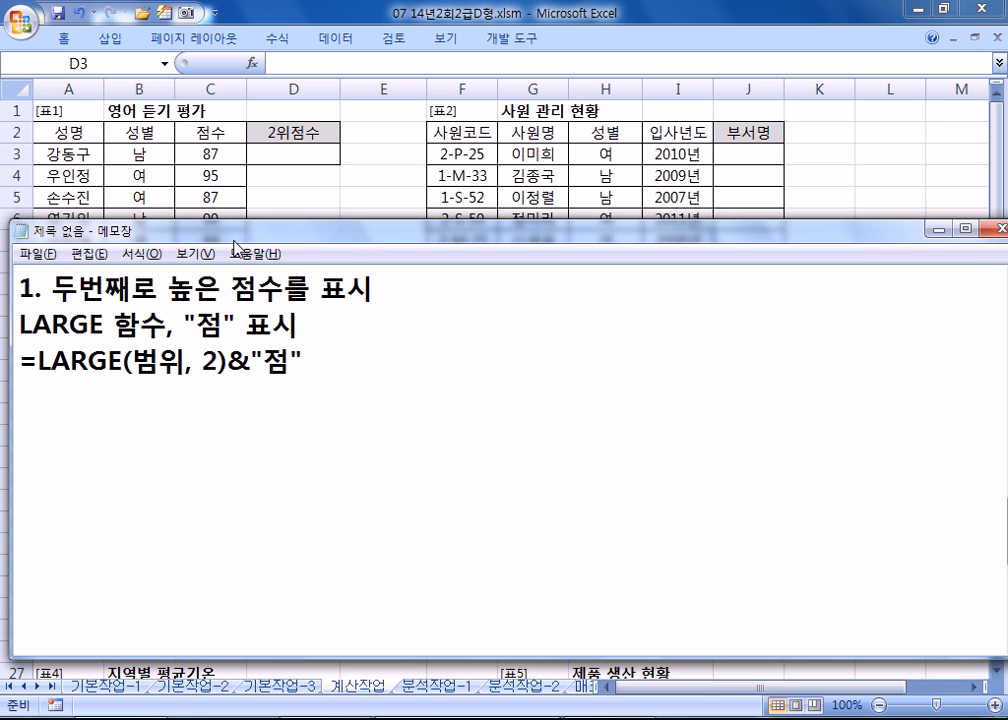
Step: Duplicate the LARGE formula line directly below itself in the notes
{"action": "left_click_drag", "start_coordinate": [17, 362], "coordinate": [20, 398]}
{"action": "key", "text": "ctrl+c"}
{"action": "left_click", "coordinate": [100, 405]}
{"action": "key", "text": "ctrl+v"}
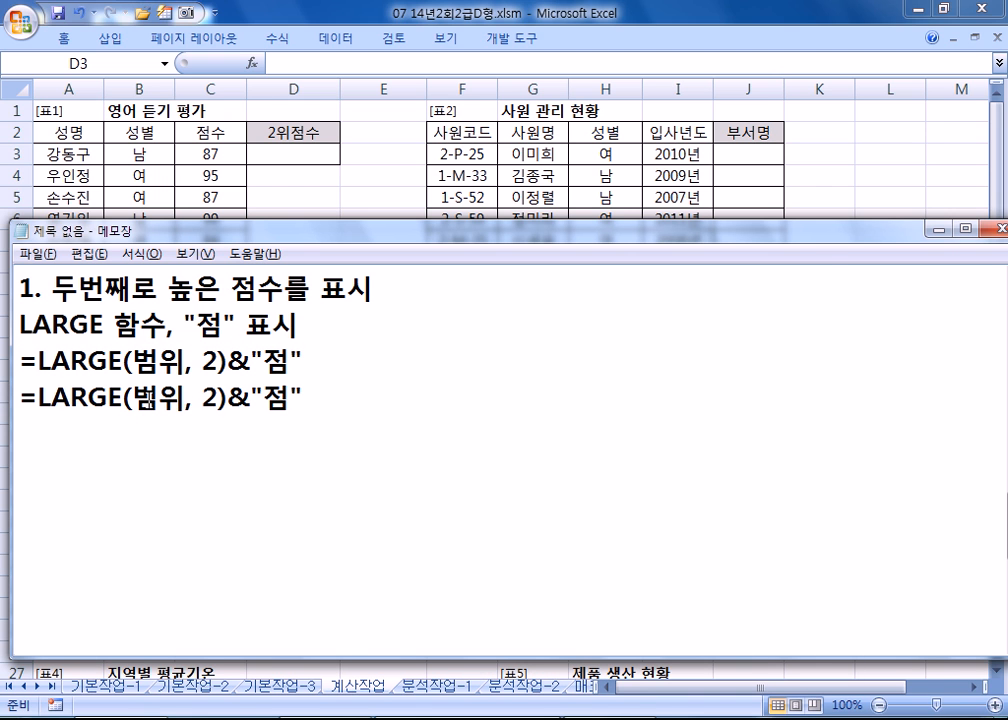
Step: Replace 범위 with C3:C12 in the duplicated LARGE formula line of the notes
{"action": "double_click", "coordinate": [165, 400]}
{"action": "type", "text": "ㅊ"}
{"action": "key", "text": "BackSpace"}
{"action": "type", "text": "C3:C"}
{"action": "key", "text": "alt+Tab"}
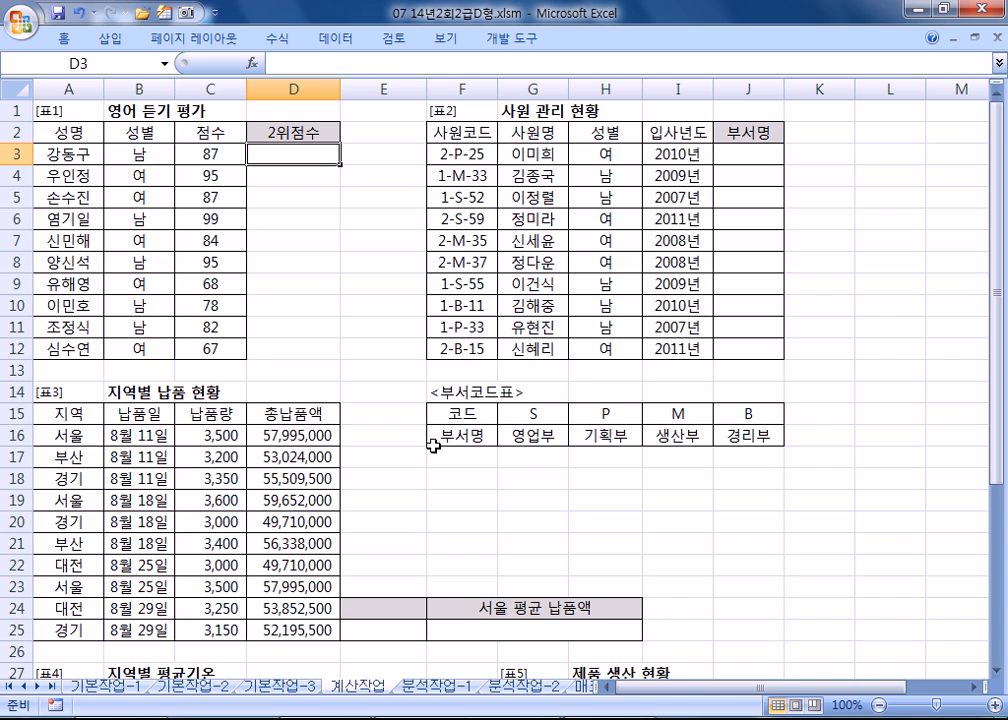
{"action": "key", "text": "alt+Tab"}
{"action": "type", "text": "12"}
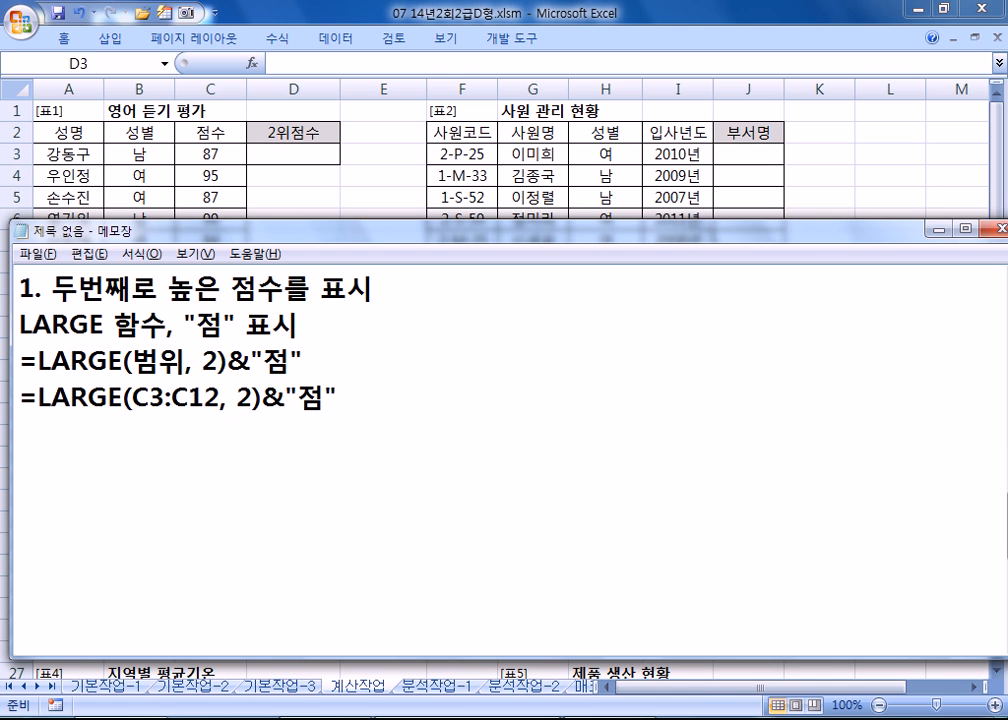
Step: Copy the line =LARGE(C3:C12, 2)&"점" from the notes into cell D3 under 2위점수 in Excel, and check it against the scores
{"action": "key", "text": "Down"}
{"action": "key", "text": "Home"}
{"action": "key", "text": "shift+End"}
{"action": "key", "text": "alt+Tab"}
{"action": "key", "text": "Up"}
{"action": "key", "text": "Down"}
{"action": "key", "text": "ctrl+v"}
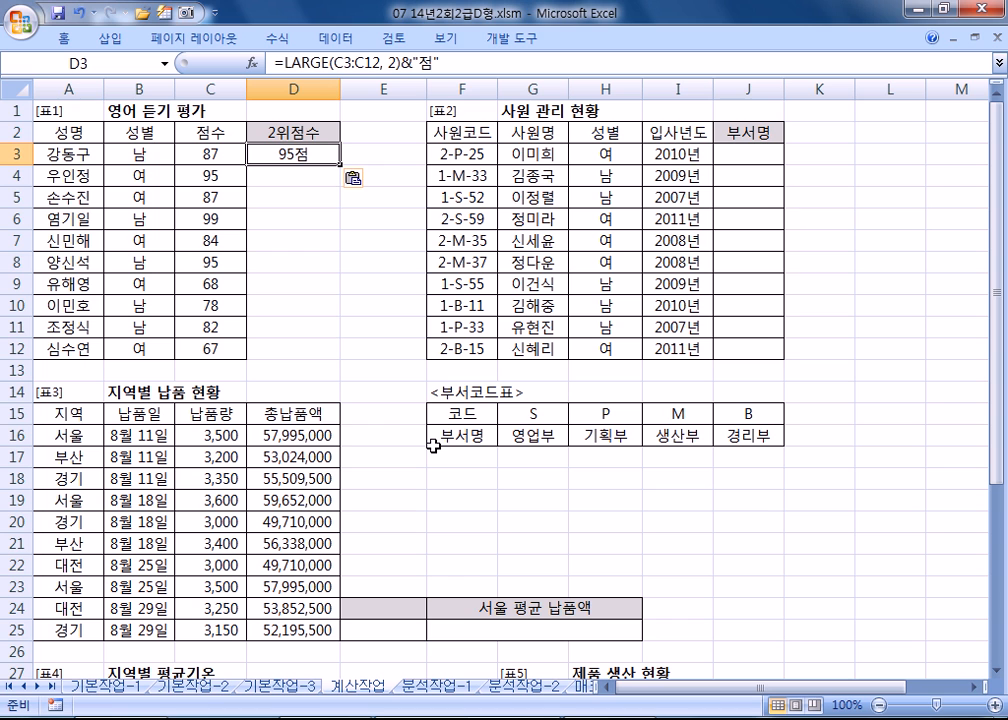
{"action": "left_click", "coordinate": [233, 177]}
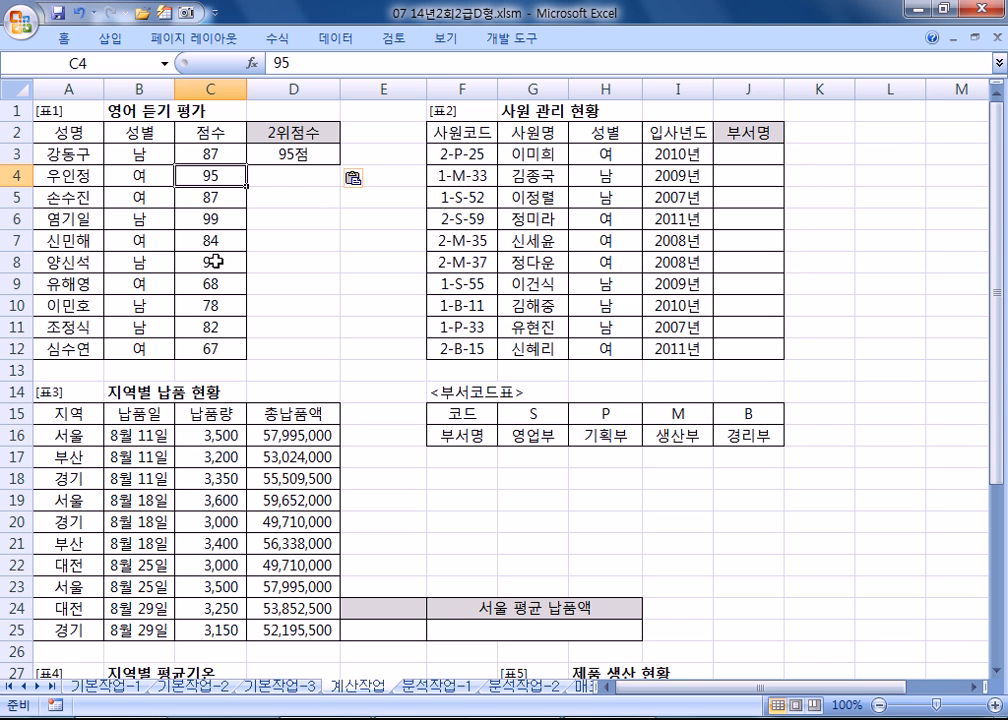
{"action": "left_click", "coordinate": [318, 154]}
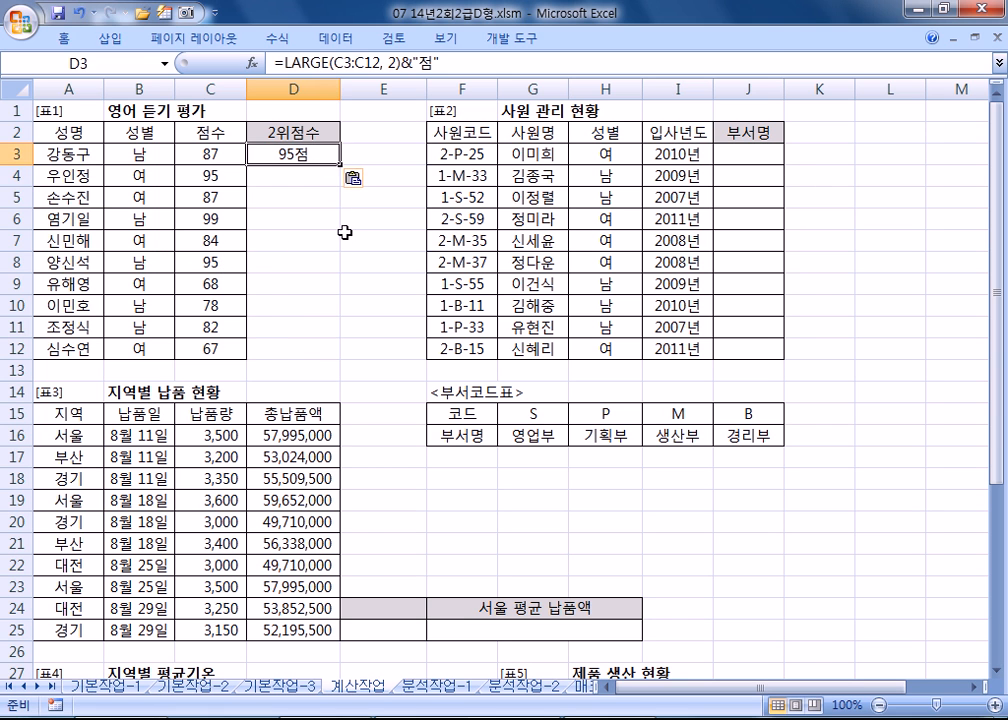
Step: Switch to Notepad and, after a blank line, begin the second note heading with "2. 사원코드의 왼쪽에서 세번째 문자"
{"action": "key", "text": "alt+Tab"}
{"action": "key", "text": "End"}
{"action": "key", "text": "Return"}
{"action": "key", "text": "Return"}
{"action": "type", "text": "2."}
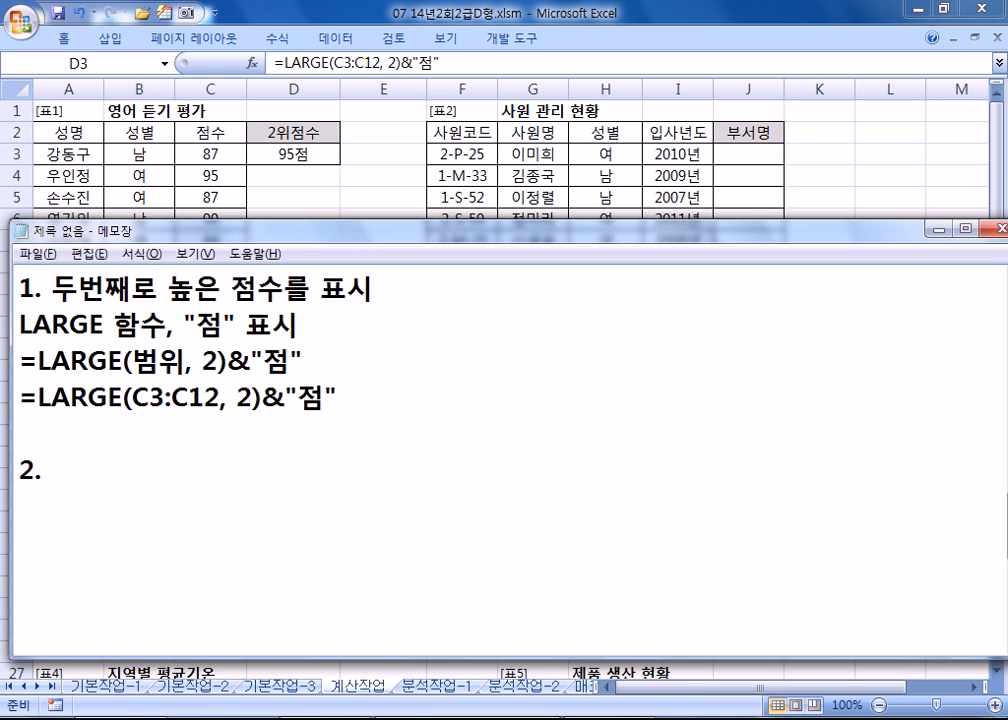
{"action": "type", "text": "TKD"}
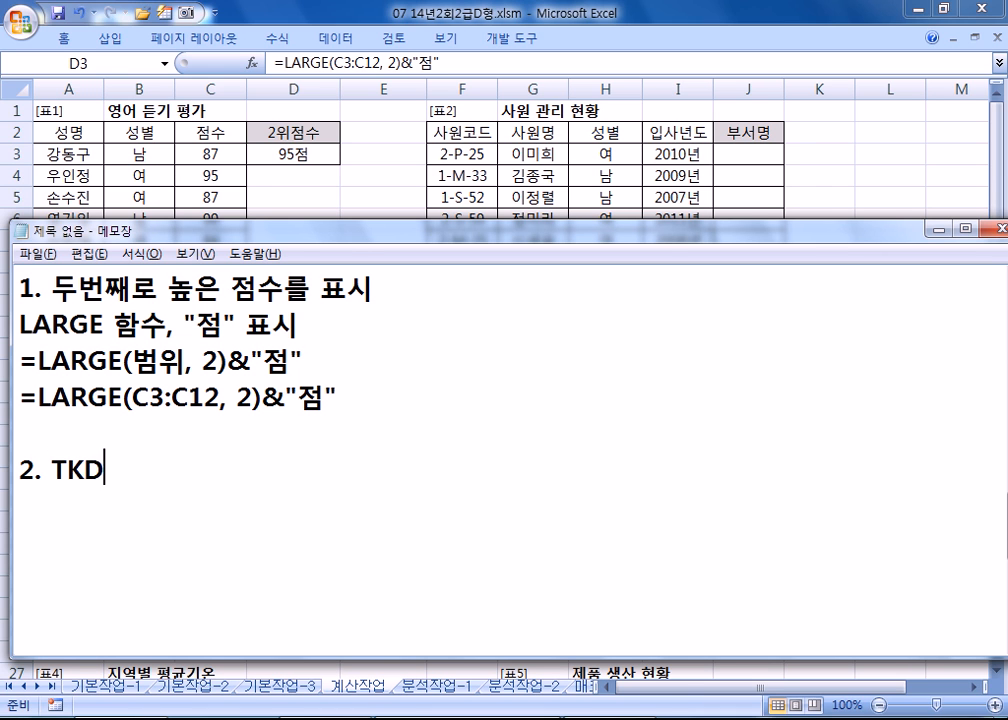
{"action": "key", "text": "BackSpace"}
{"action": "key", "text": "BackSpace"}
{"action": "key", "text": "BackSpace"}
{"action": "key", "text": "Hangul"}
{"action": "type", "text": "사원"}
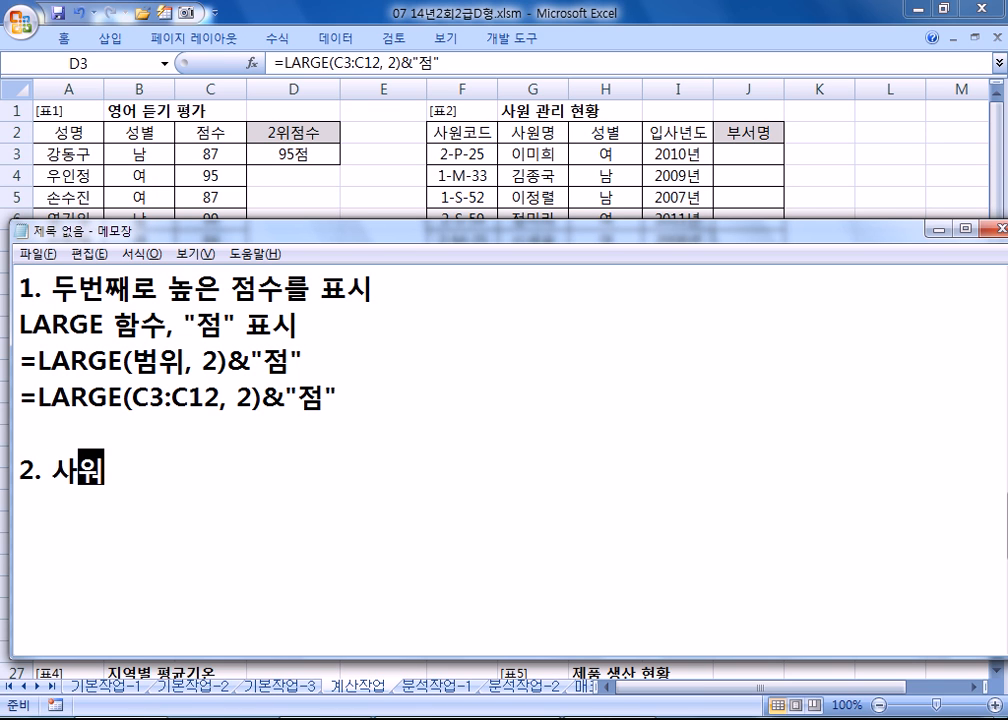
{"action": "type", "text": "코드의 원쪽"}
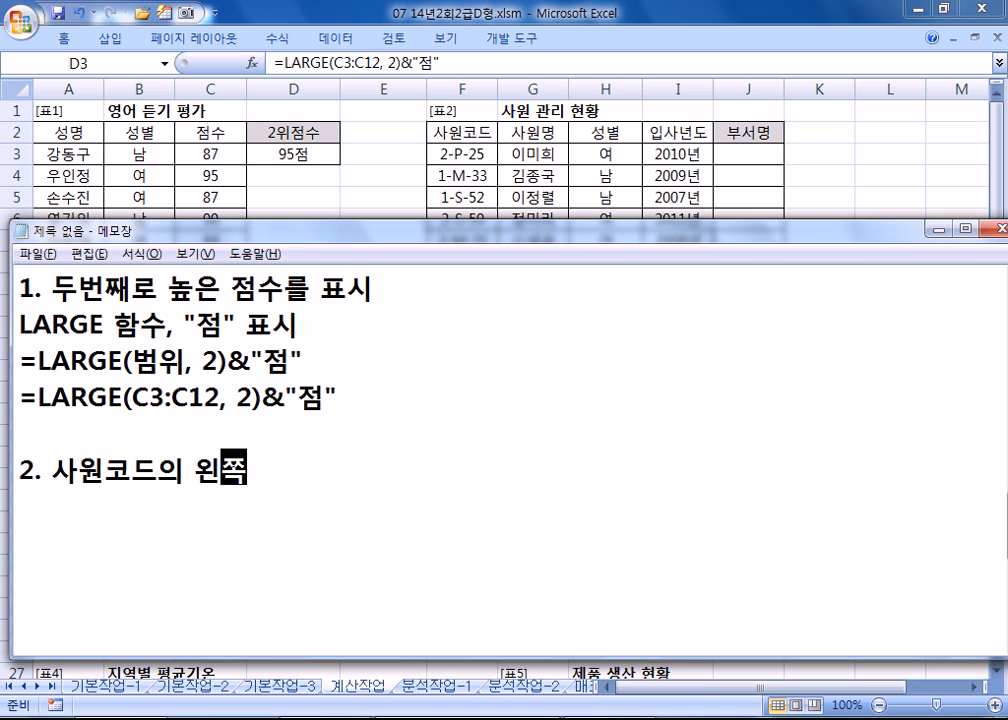
{"action": "type", "text": "에서 셉번"}
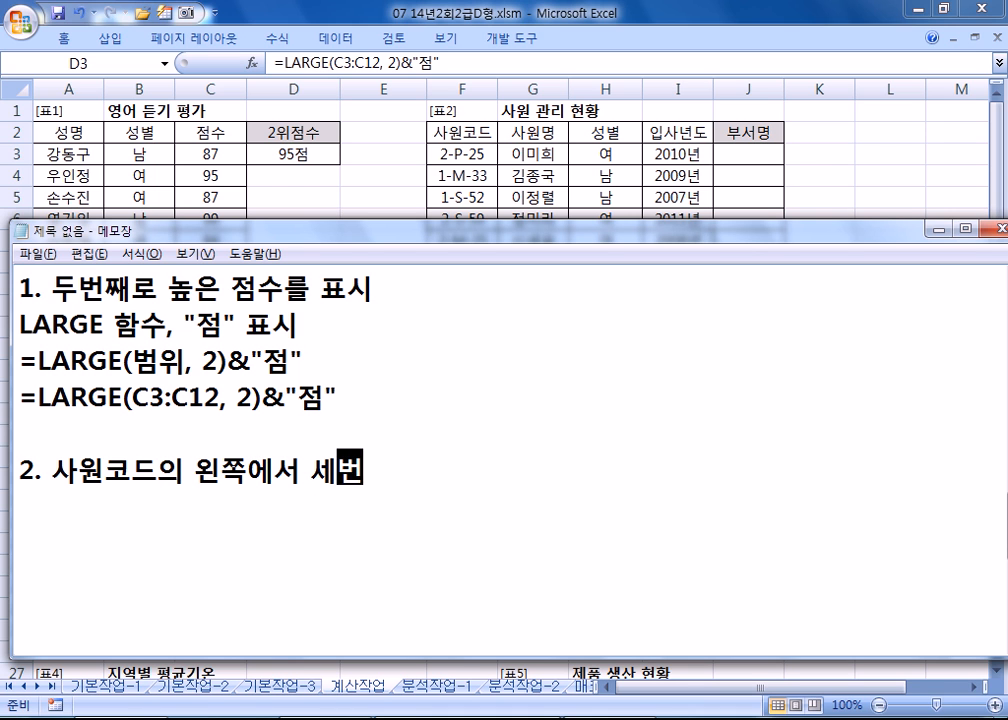
{"action": "type", "text": "째 ㅁ"}
{"action": "key", "text": "BackSpace"}
{"action": "key", "text": "BackSpace"}
{"action": "key", "text": "BackSpace"}
{"action": "type", "text": "째 묹자"}
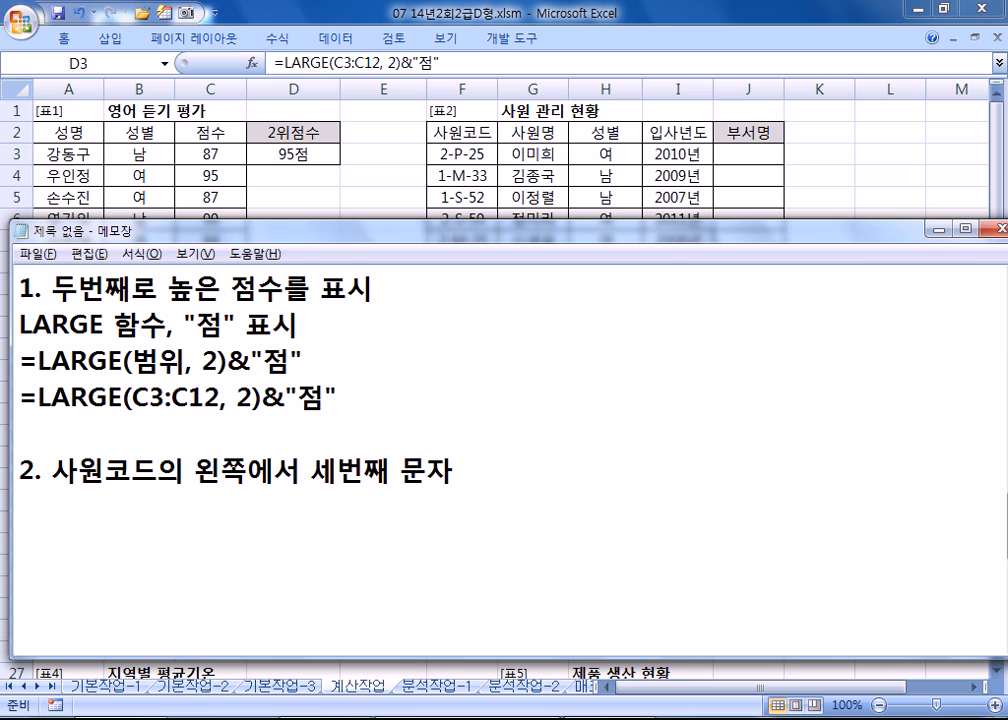
Step: Complete the second note heading with "와 부서코드표를 이용하여 부서명을 표시"
{"action": "type", "text": "와 부서코드표를"}
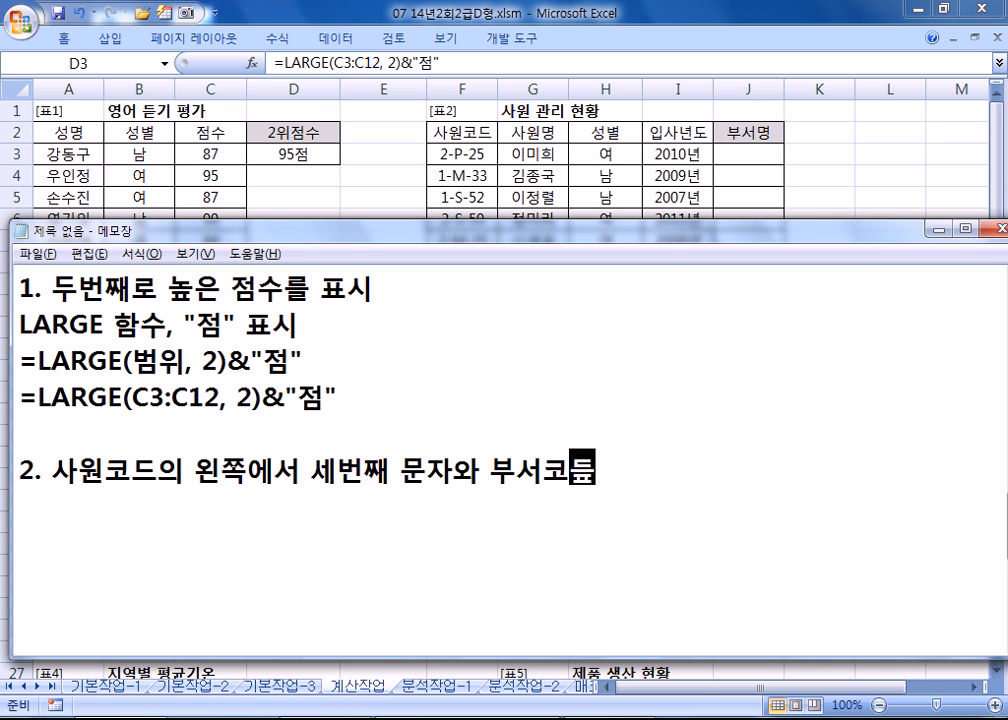
{"action": "type", "text": " 이요아혀"}
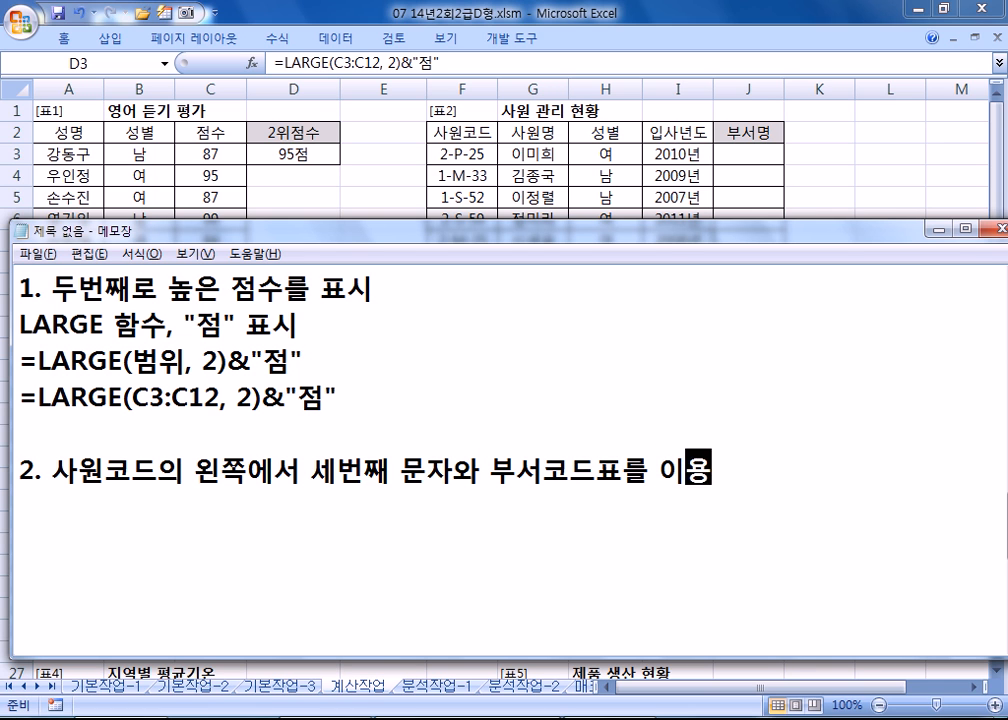
{"action": "key", "text": "BackSpace"}
{"action": "key", "text": "BackSpace"}
{"action": "type", "text": "ㅇ하여 "}
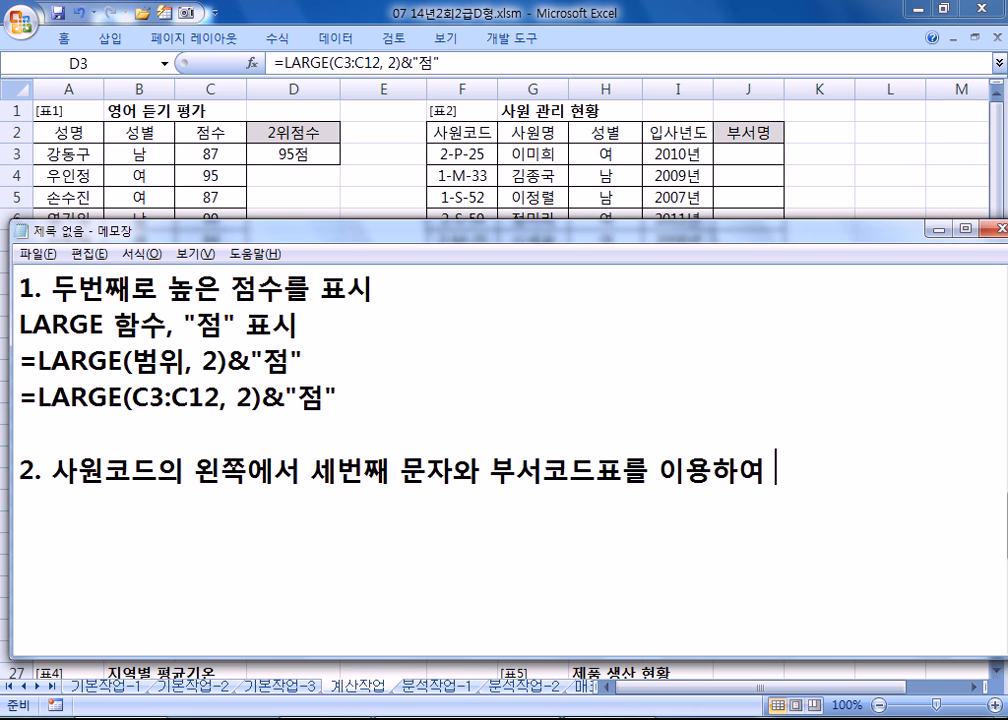
{"action": "type", "text": "부서명을 표시"}
{"action": "key", "text": "Return"}
Step: Consult the 부서코드표 in Excel and write the pattern =HLOOKUP(찾는 값, 참조 표, 순번, 옵션) below the second heading in Notepad
{"action": "key", "text": "alt+Tab"}
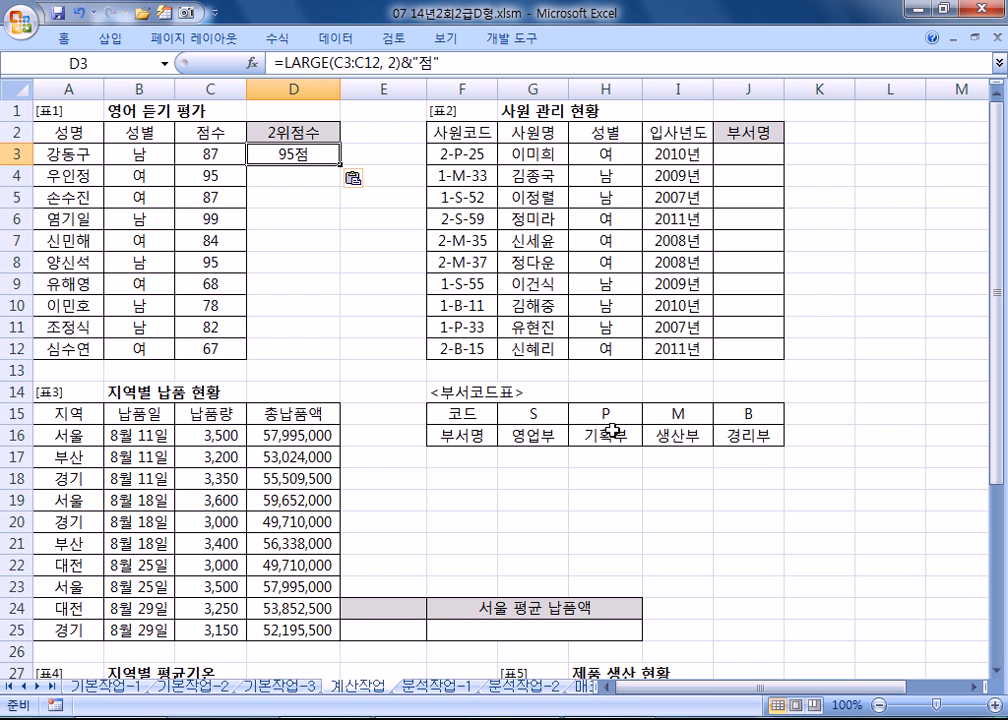
{"action": "key", "text": "alt"}
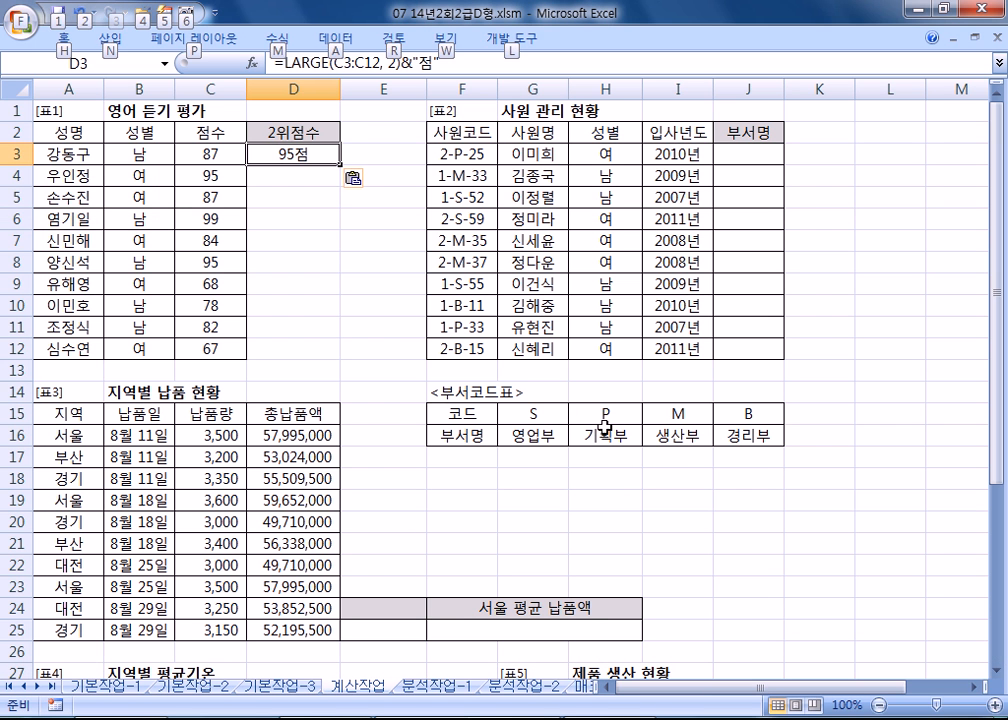
{"action": "key", "text": "alt+Tab"}
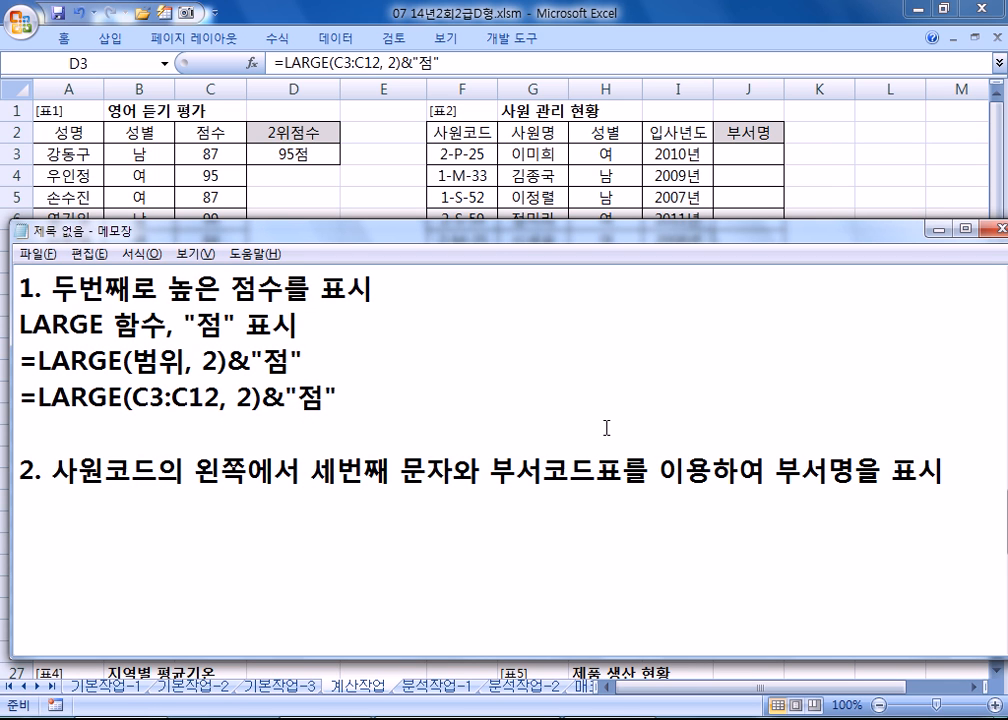
{"action": "type", "text": "="}
{"action": "key", "text": "alt+Tab"}
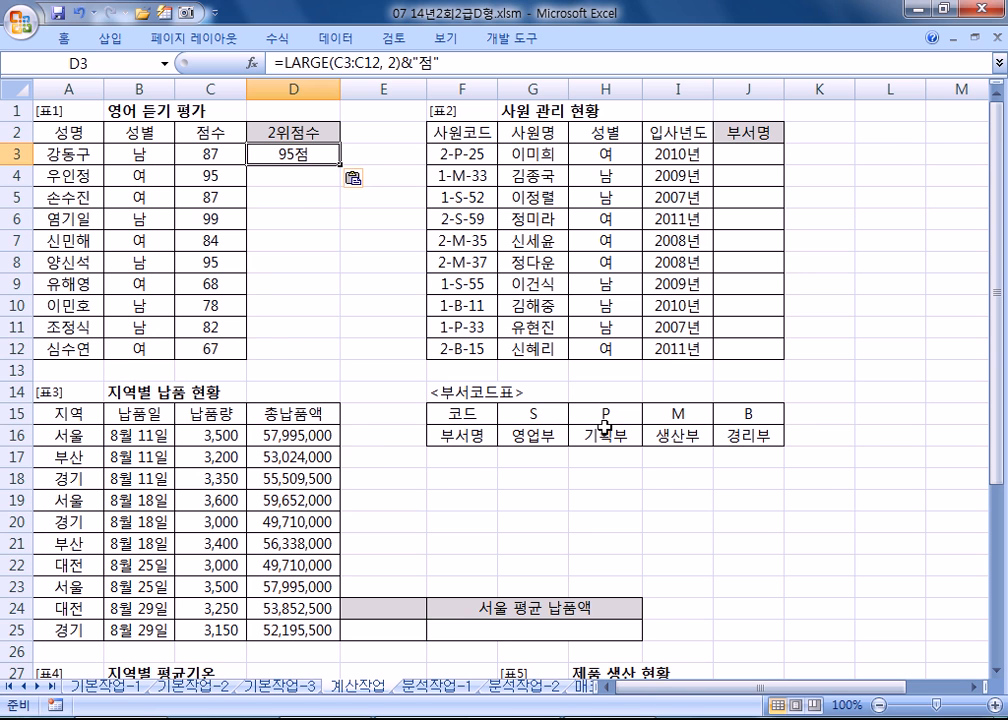
{"action": "key", "text": "alt+Tab"}
{"action": "type", "text": "HLLO"}
{"action": "key", "text": "BackSpace"}
{"action": "key", "text": "BackSpace"}
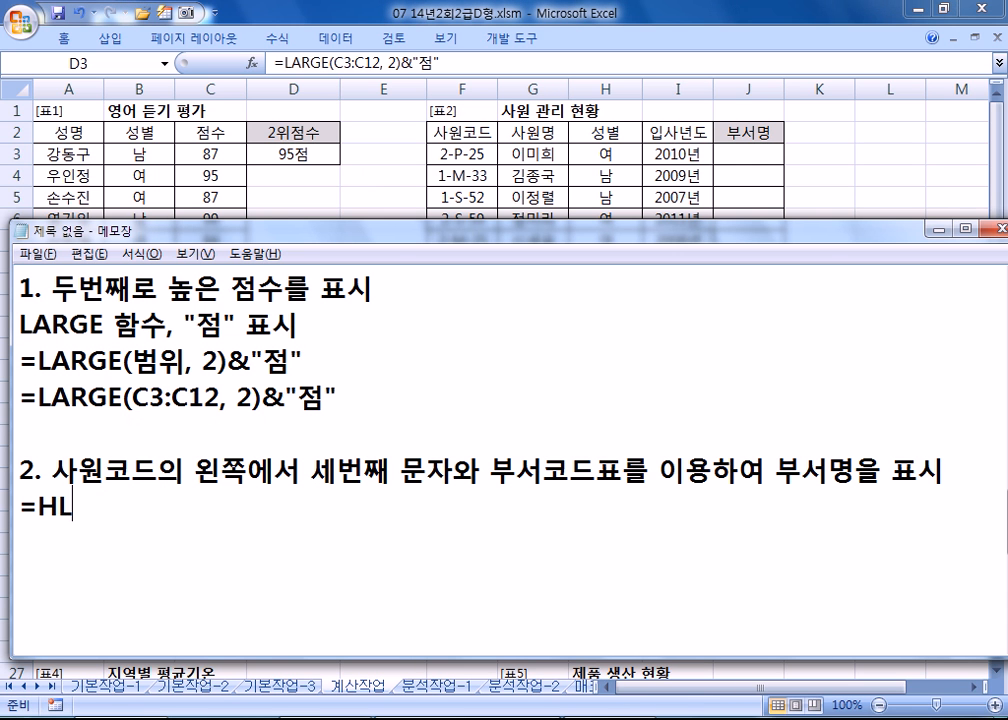
{"action": "type", "text": "OOKUP("}
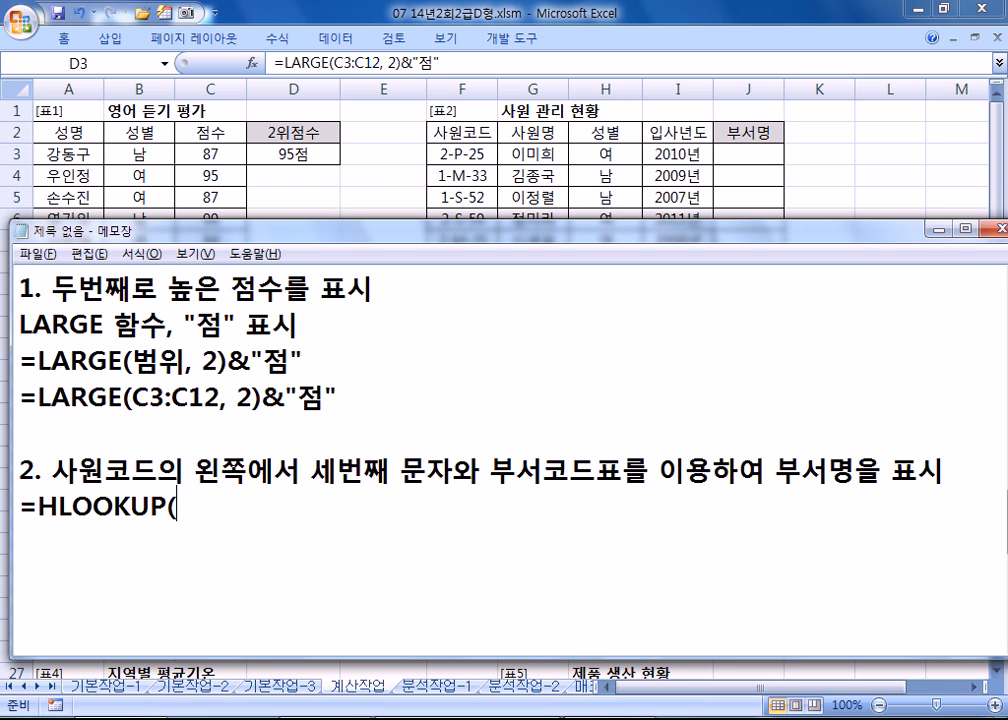
{"action": "type", "text": "찾는 값"}
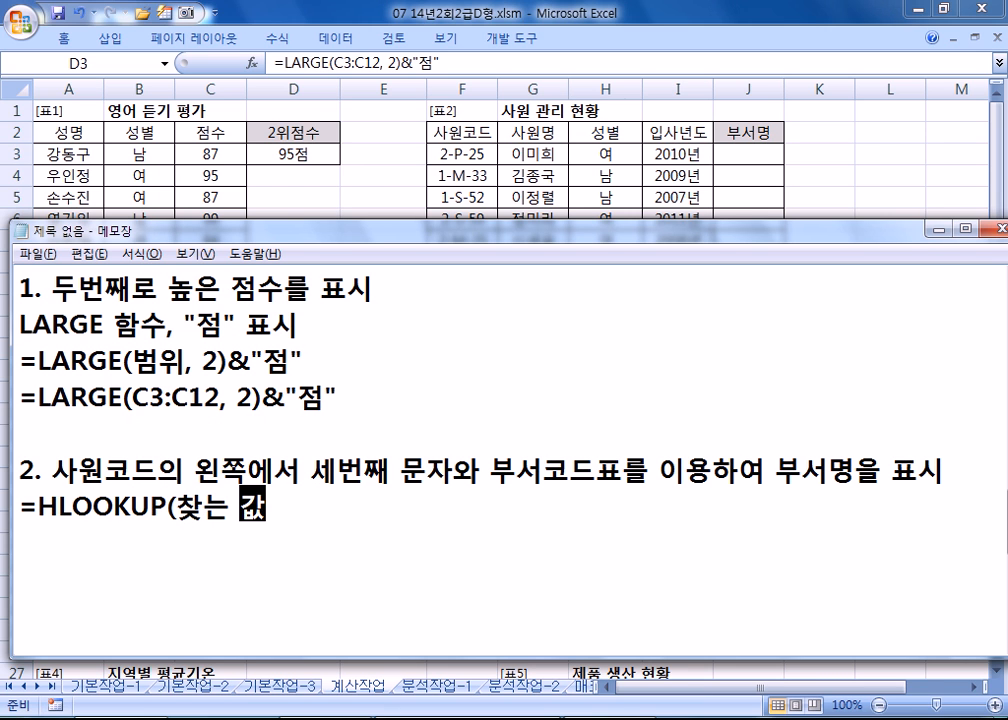
{"action": "type", "text": ", 차참조 표, "}
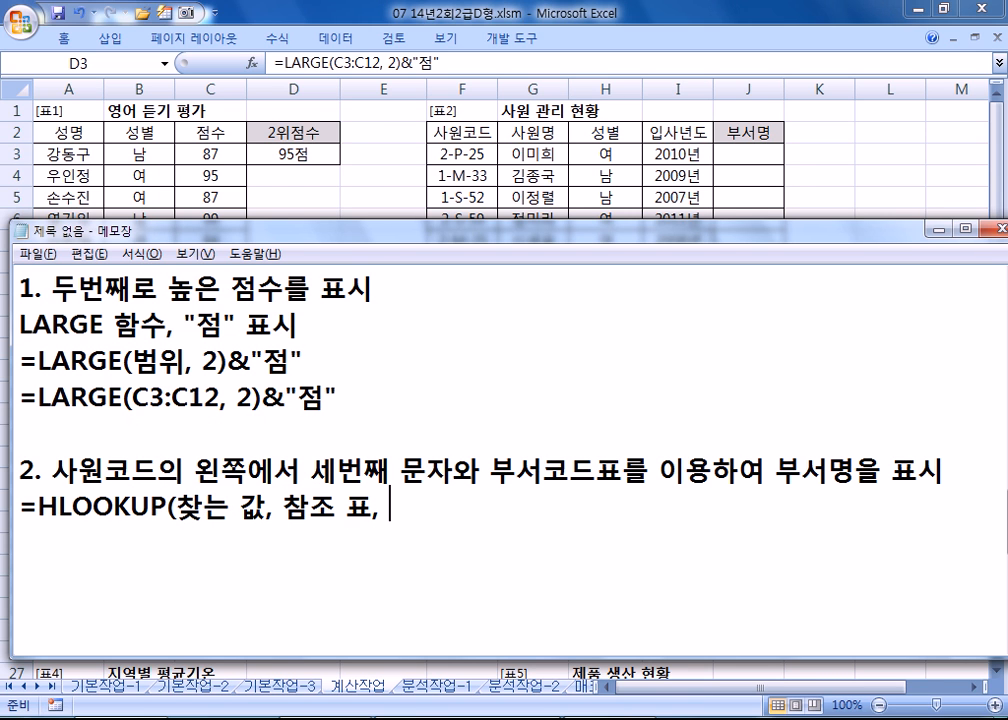
{"action": "type", "text": "순번"}
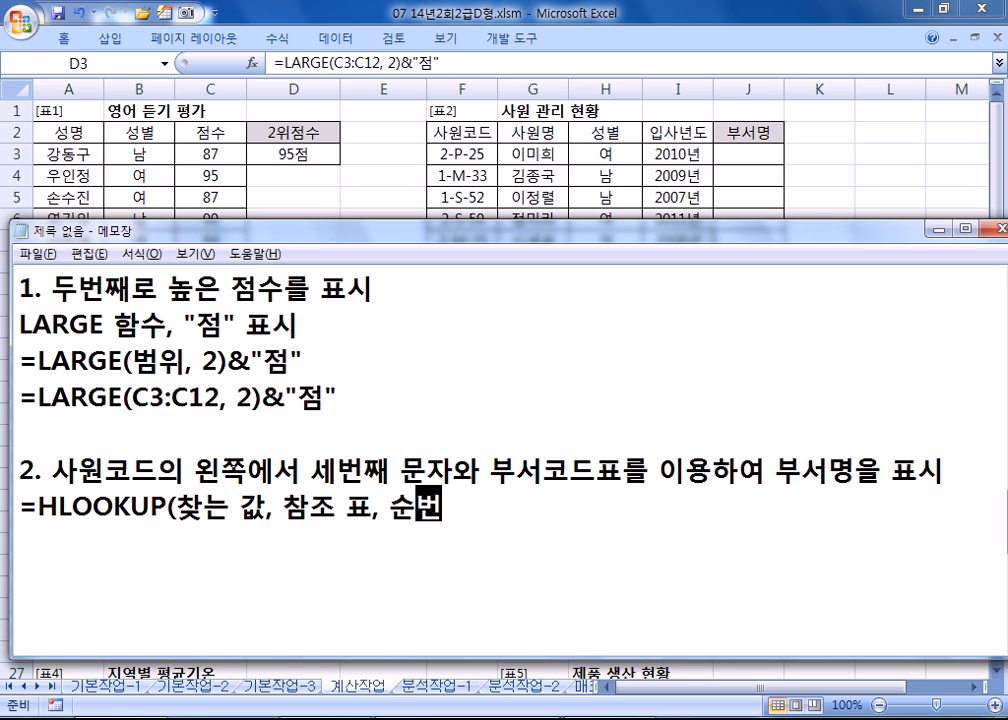
{"action": "type", "text": ", 옵서션)"}
Step: Duplicate the HLOOKUP pattern line directly below itself in the notes
{"action": "key", "text": "Return"}
{"action": "key", "text": "Up"}
{"action": "key", "text": "shift+Down"}
{"action": "key", "text": "ctrl+c"}
{"action": "key", "text": "Right"}
{"action": "key", "text": "ctrl+v"}
Step: Replace 찾는 값 in the duplicated HLOOKUP line with MID(G3, 3, 1)
{"action": "key", "text": "Left"}
{"action": "key", "text": "Left"}
{"action": "key", "text": "Left"}
{"action": "key", "text": "Left"}
{"action": "key", "text": "Left"}
{"action": "key", "text": "Left"}
{"action": "key", "text": "Left"}
{"action": "key", "text": "Left"}
{"action": "key", "text": "Left"}
{"action": "key", "text": "Left"}
{"action": "key", "text": "Left"}
{"action": "key", "text": "Left"}
{"action": "key", "text": "Left"}
{"action": "key", "text": "Left"}
{"action": "key", "text": "Left"}
{"action": "key", "text": "Left"}
{"action": "key", "text": "Left"}
{"action": "key", "text": "Left"}
{"action": "key", "text": "Left"}
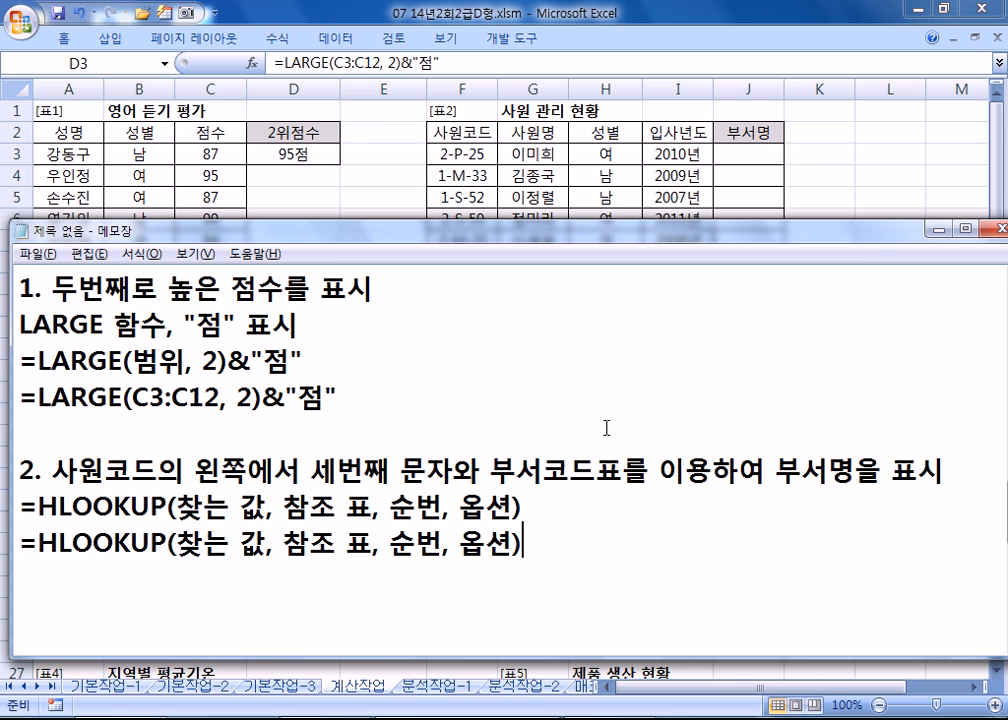
{"action": "key", "text": "Left"}
{"action": "type", "text": "MID("}
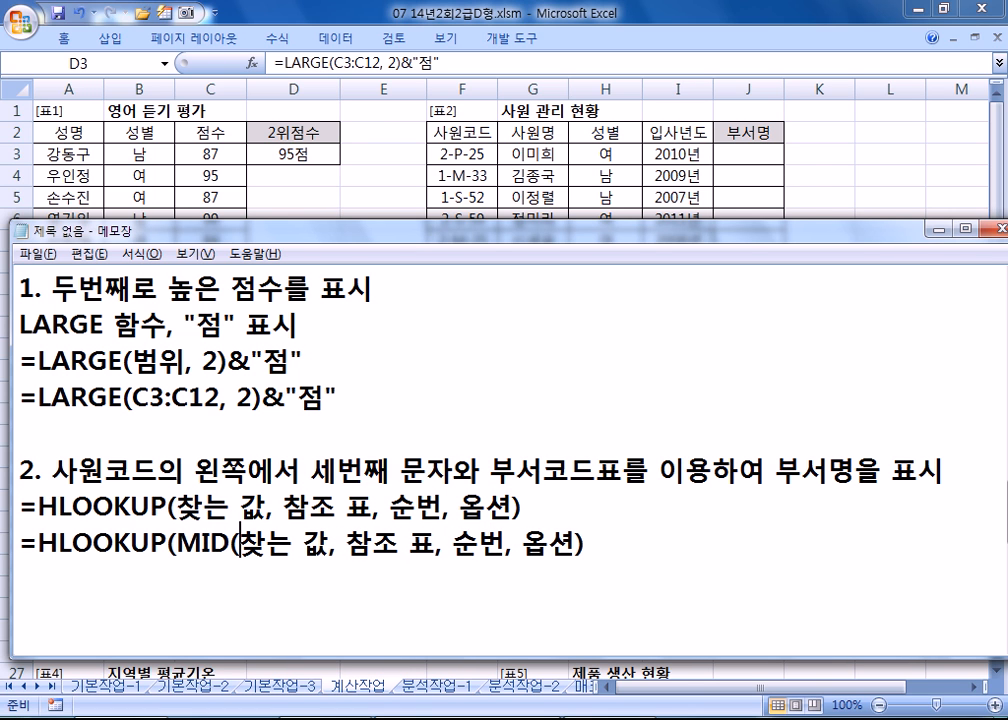
{"action": "type", "text": "G3, 3, 1)"}
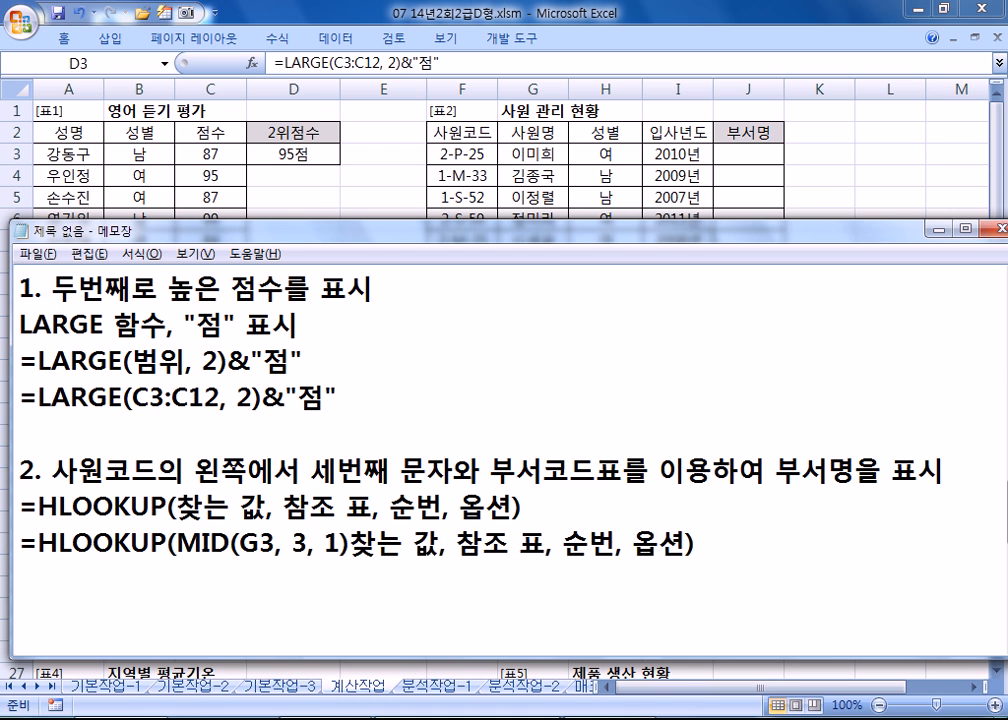
{"action": "key", "text": "Delete"}
{"action": "key", "text": "Delete"}
{"action": "key", "text": "Delete"}
{"action": "key", "text": "Delete"}
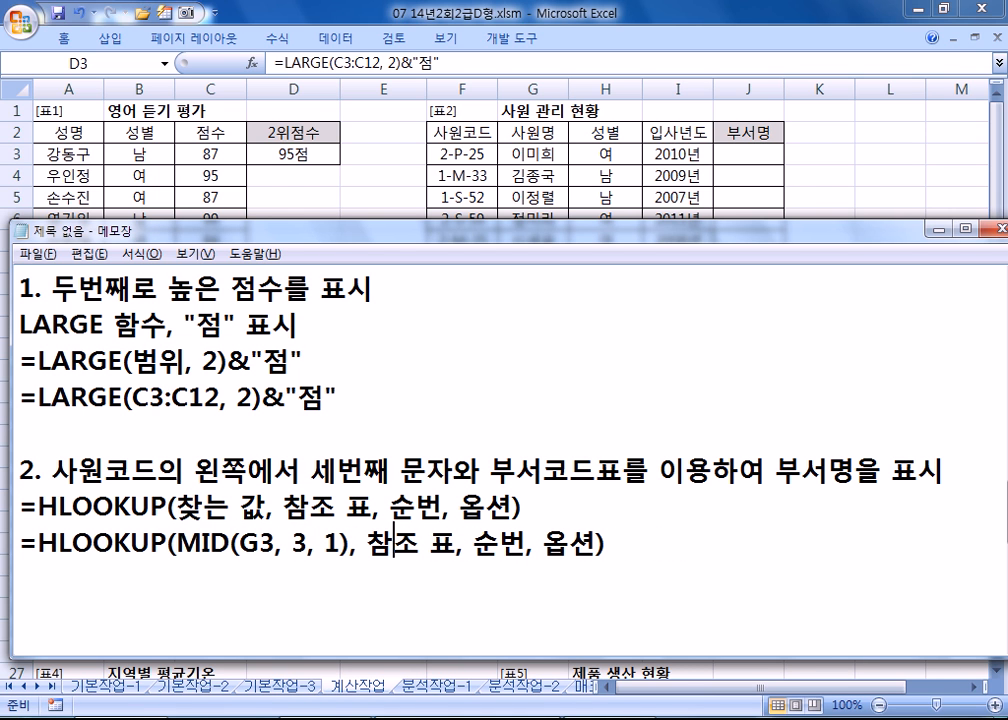
Step: Replace 참조 표 in the duplicated HLOOKUP line with the 부서코드표 range G15:J16, checking the cell addresses in Excel
{"action": "key", "text": "alt+Tab"}
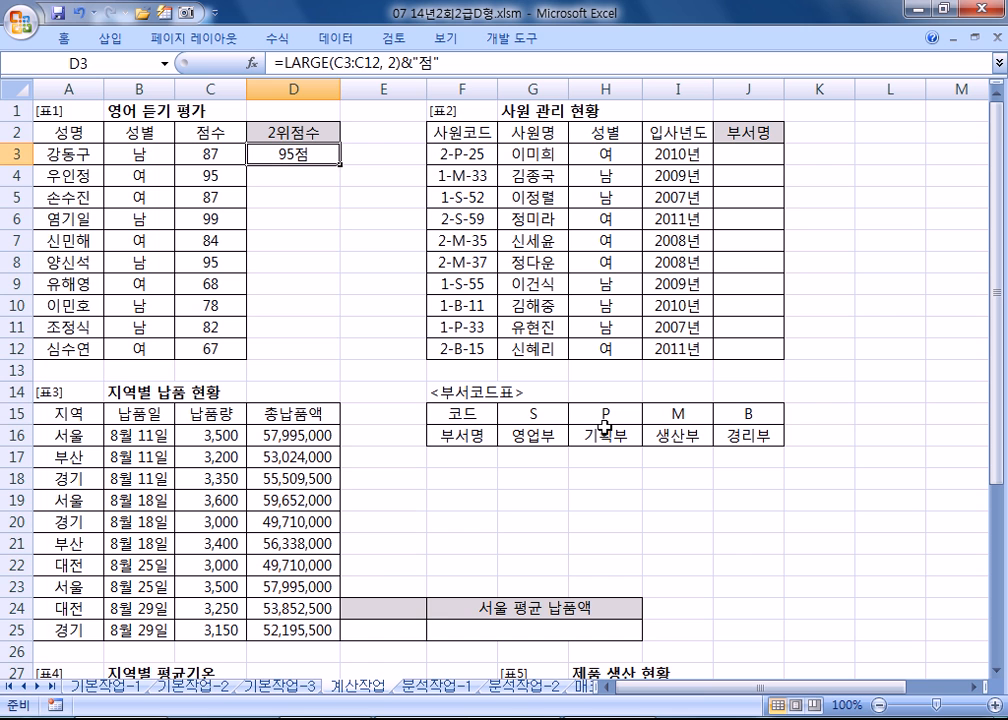
{"action": "key", "text": "alt+Tab"}
{"action": "type", "text": "G15"}
{"action": "key", "text": "alt+Tab"}
{"action": "key", "text": "alt+Tab"}
{"action": "type", "text": ":J16"}
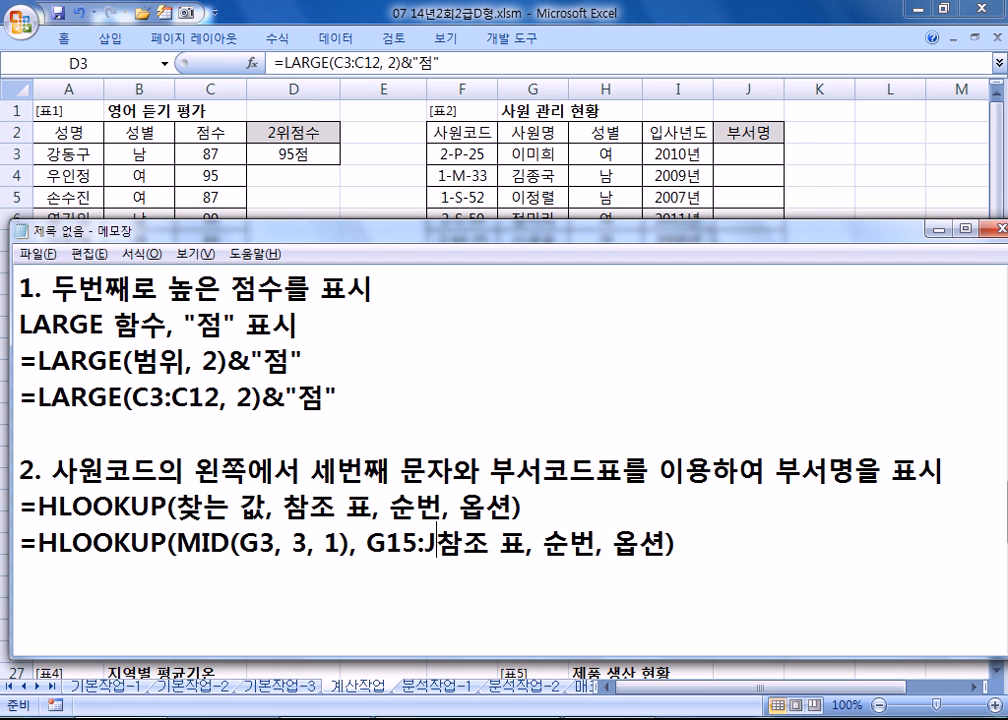
{"action": "key", "text": "Delete"}
{"action": "key", "text": "Delete"}
{"action": "key", "text": "Delete"}
{"action": "key", "text": "Delete"}
Step: Make the lookup range in the HLOOKUP formula absolute as $G$15:$J$16
{"action": "key", "text": "Left"}
{"action": "key", "text": "Left"}
{"action": "key", "text": "Left"}
{"action": "key", "text": "Left"}
{"action": "key", "text": "Left"}
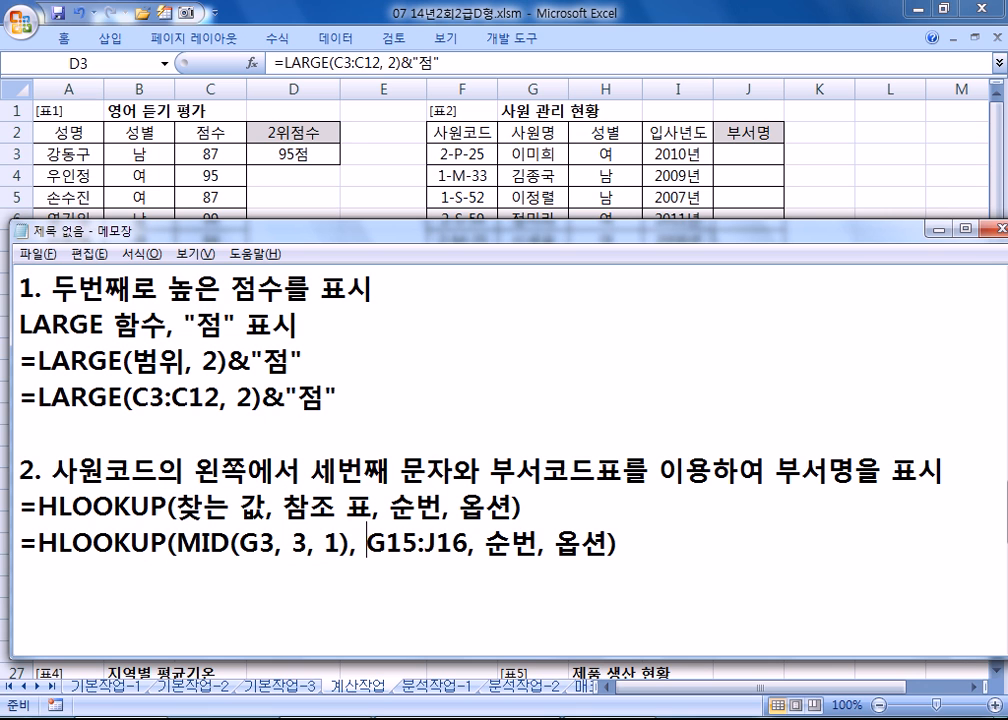
{"action": "type", "text": "$"}
{"action": "key", "text": "Right"}
{"action": "type", "text": "$"}
{"action": "key", "text": "Right"}
{"action": "key", "text": "Right"}
{"action": "key", "text": "Right"}
{"action": "type", "text": "$"}
{"action": "key", "text": "Right"}
{"action": "type", "text": "$"}
{"action": "key", "text": "Right"}
{"action": "key", "text": "Right"}
{"action": "key", "text": "Right"}
{"action": "key", "text": "Right"}
Step: Replace 순번 with 2 and 옵션 with 0 in the HLOOKUP formula of the notes
{"action": "key", "text": "End"}
{"action": "key", "text": "Left"}
{"action": "key", "text": "Left"}
{"action": "key", "text": "Left"}
{"action": "key", "text": "Left"}
{"action": "key", "text": "Left"}
{"action": "key", "text": "BackSpace"}
{"action": "key", "text": "alt+Tab"}
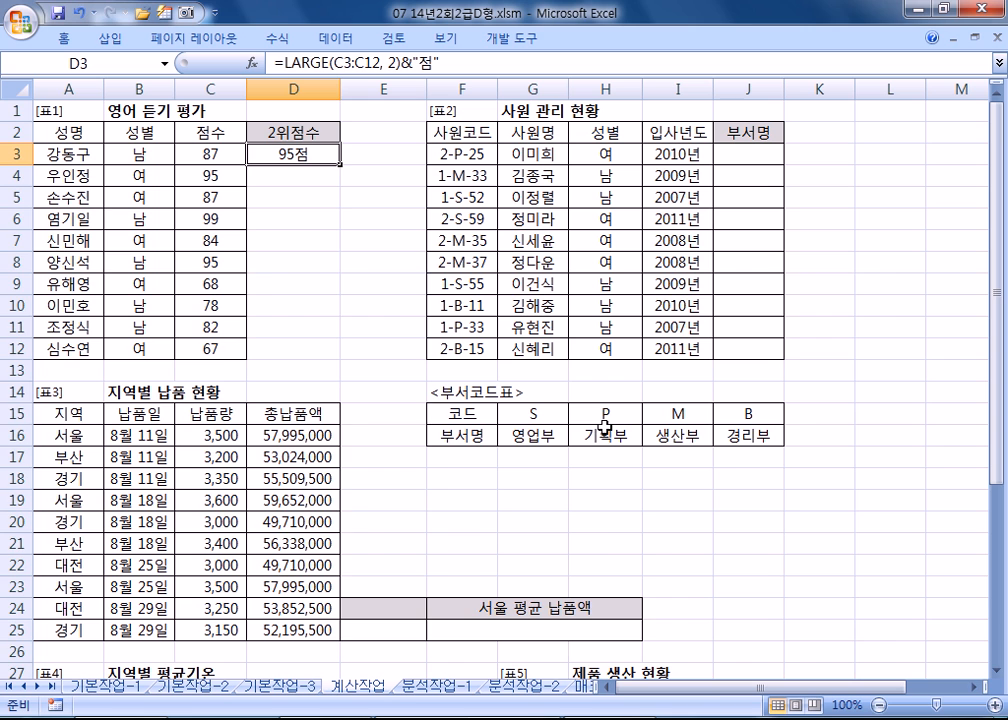
{"action": "key", "text": "alt+Tab"}
{"action": "key", "text": "Delete"}
{"action": "key", "text": "Delete"}
{"action": "type", "text": "0"}
Step: Copy the formula =HLOOKUP(MID(G3, 3, 1), $G$15:$J$16, 2, 0) from the notes and fill it into J3:J12 of the 부서명 column in Excel
{"action": "key", "text": "Home"}
{"action": "key", "text": "shift+End"}
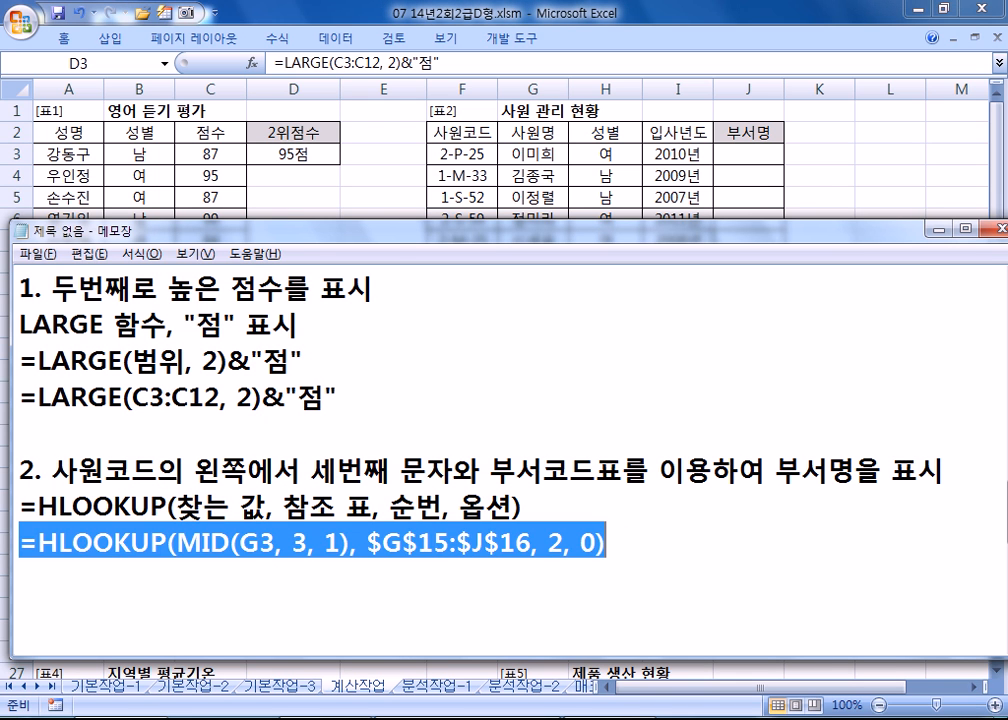
{"action": "key", "text": "ctrl+c"}
{"action": "key", "text": "alt+Tab"}
{"action": "left_click_drag", "start_coordinate": [724, 160], "coordinate": [745, 350]}
{"action": "key", "text": "F2"}
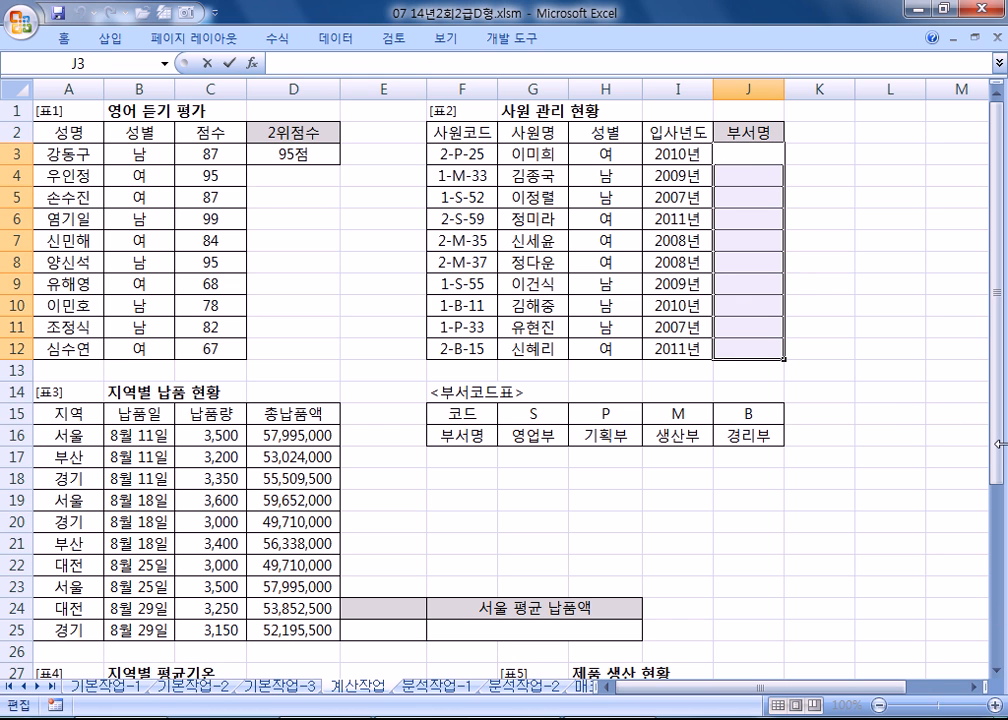
{"action": "key", "text": "ctrl+v"}
{"action": "key", "text": "ctrl+Return"}
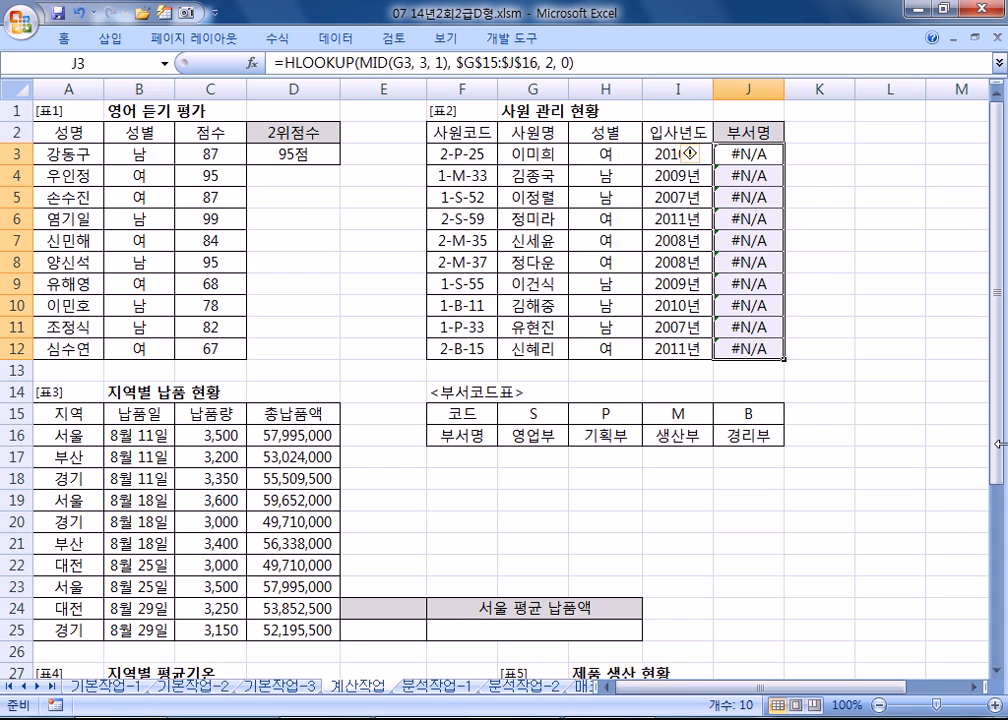
Step: In the Notepad notes, correct the MID cell reference in the HLOOKUP formula to F3
{"action": "key", "text": "alt+Tab"}
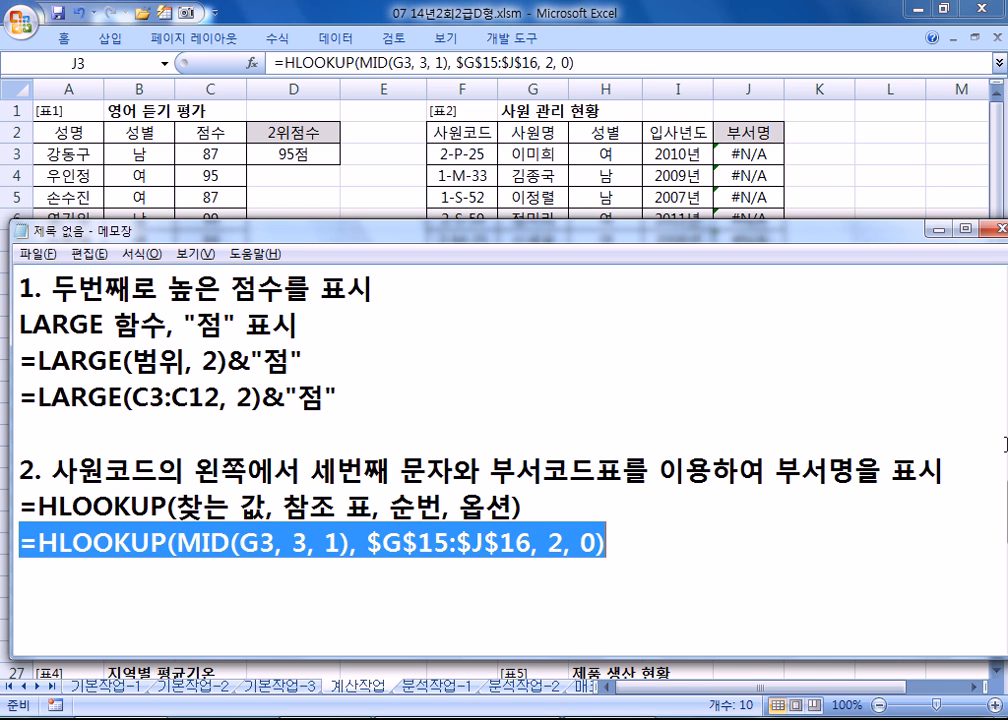
{"action": "key", "text": "Home"}
{"action": "key", "text": "Right"}
{"action": "key", "text": "Right"}
{"action": "key", "text": "Right"}
{"action": "key", "text": "Right"}
{"action": "key", "text": "Right"}
{"action": "key", "text": "Right"}
{"action": "key", "text": "Right"}
{"action": "key", "text": "Right"}
{"action": "key", "text": "Right"}
{"action": "key", "text": "Right"}
{"action": "key", "text": "Right"}
{"action": "key", "text": "Right"}
{"action": "key", "text": "Right"}
{"action": "key", "text": "Right"}
{"action": "key", "text": "Left"}
{"action": "type", "text": "F"}
{"action": "key", "text": "Delete"}
Step: In Excel, set the MID reference to F3 in the J3 formula and apply it to J3:J12
{"action": "key", "text": "alt+Tab"}
{"action": "key", "text": "F2"}
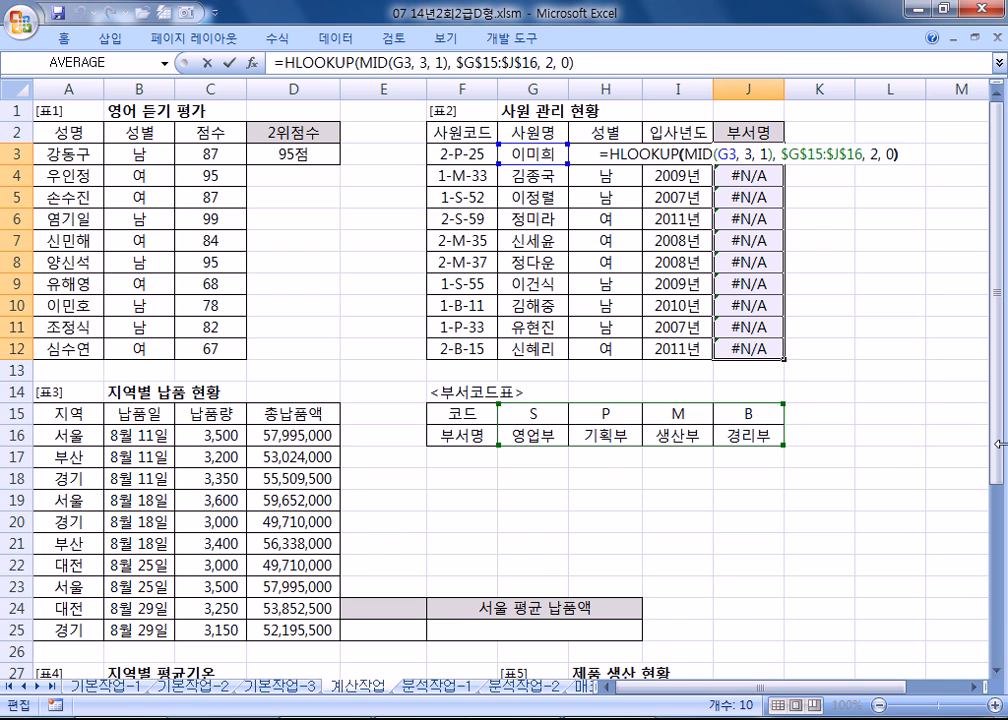
{"action": "key", "text": "Left"}
{"action": "key", "text": "Left"}
{"action": "key", "text": "Left"}
{"action": "key", "text": "Left"}
{"action": "key", "text": "Left"}
{"action": "key", "text": "Left"}
{"action": "key", "text": "Left"}
{"action": "key", "text": "Left"}
{"action": "key", "text": "Left"}
{"action": "key", "text": "Left"}
{"action": "key", "text": "Left"}
{"action": "key", "text": "Left"}
{"action": "key", "text": "Left"}
{"action": "key", "text": "Left"}
{"action": "key", "text": "Left"}
{"action": "key", "text": "Left"}
{"action": "key", "text": "Left"}
{"action": "key", "text": "Left"}
{"action": "key", "text": "Left"}
{"action": "key", "text": "Left"}
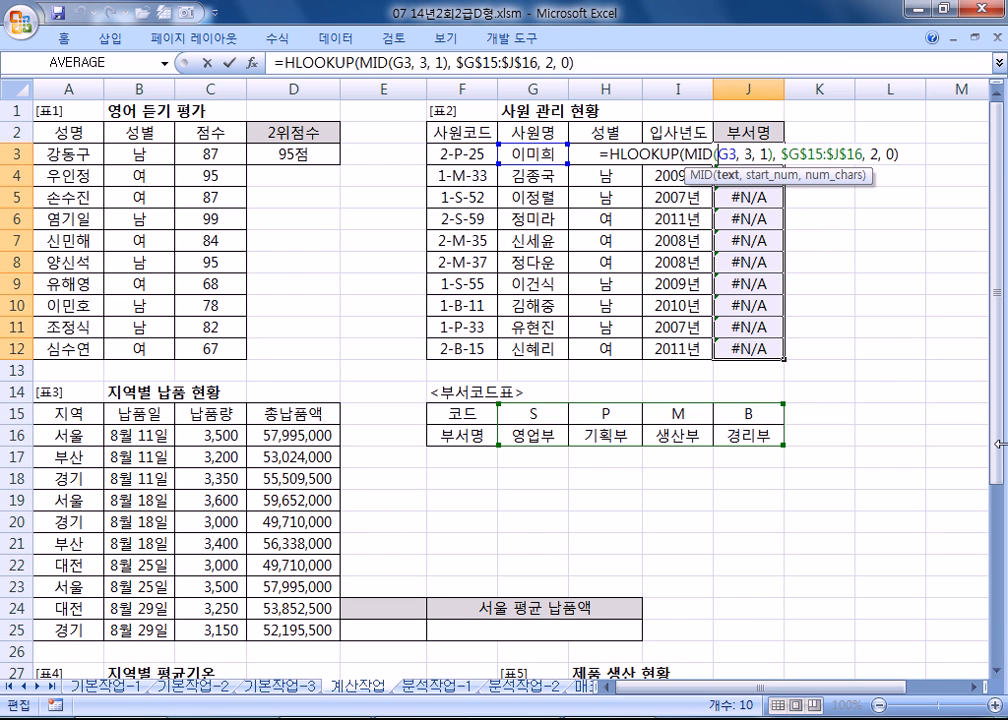
{"action": "type", "text": "ㄹ"}
{"action": "key", "text": "Delete"}
{"action": "key", "text": "BackSpace"}
{"action": "type", "text": "F"}
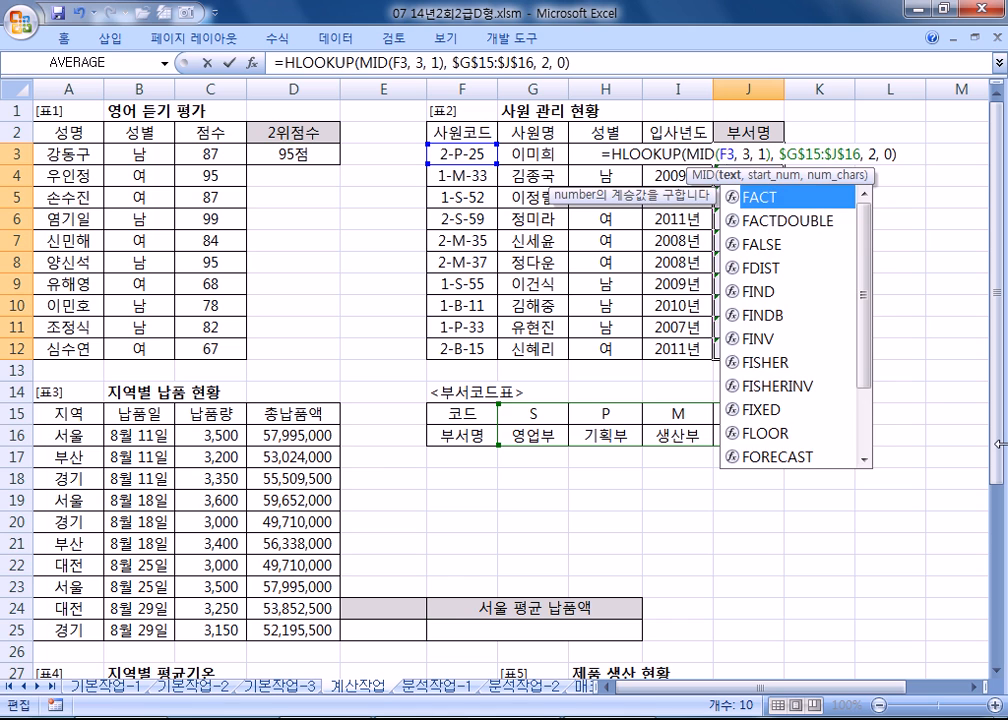
{"action": "key", "text": "ctrl+Return"}
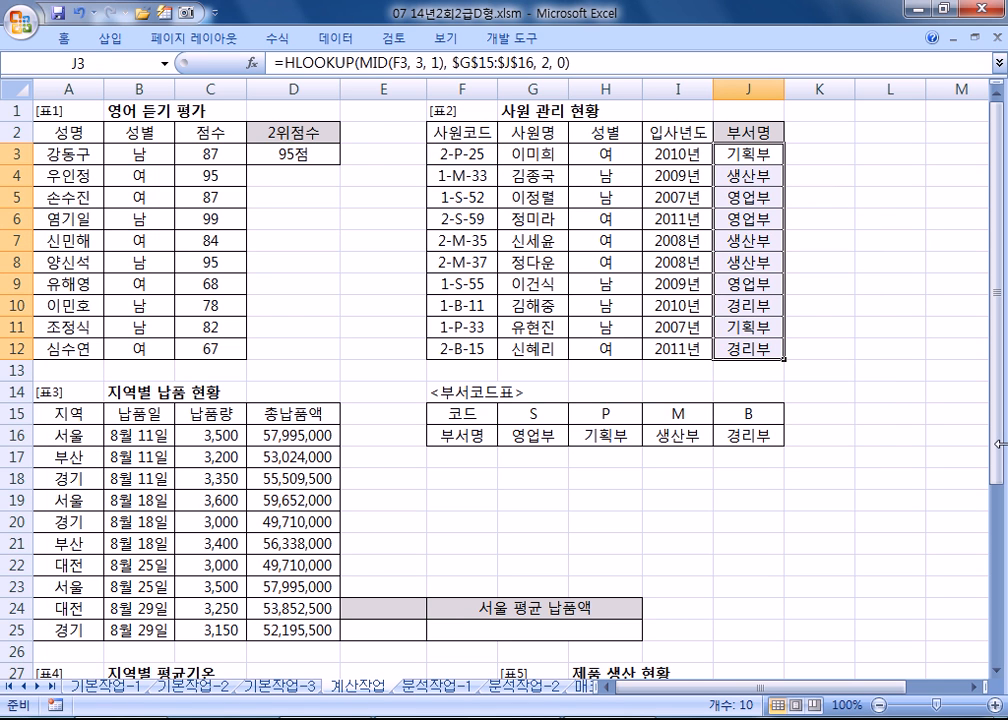
Step: Clear J3:J12, paste the copied HLOOKUP formula again, set its MID reference to F3 and enter it in the whole range
{"action": "key", "text": "Delete"}
{"action": "key", "text": "F2"}
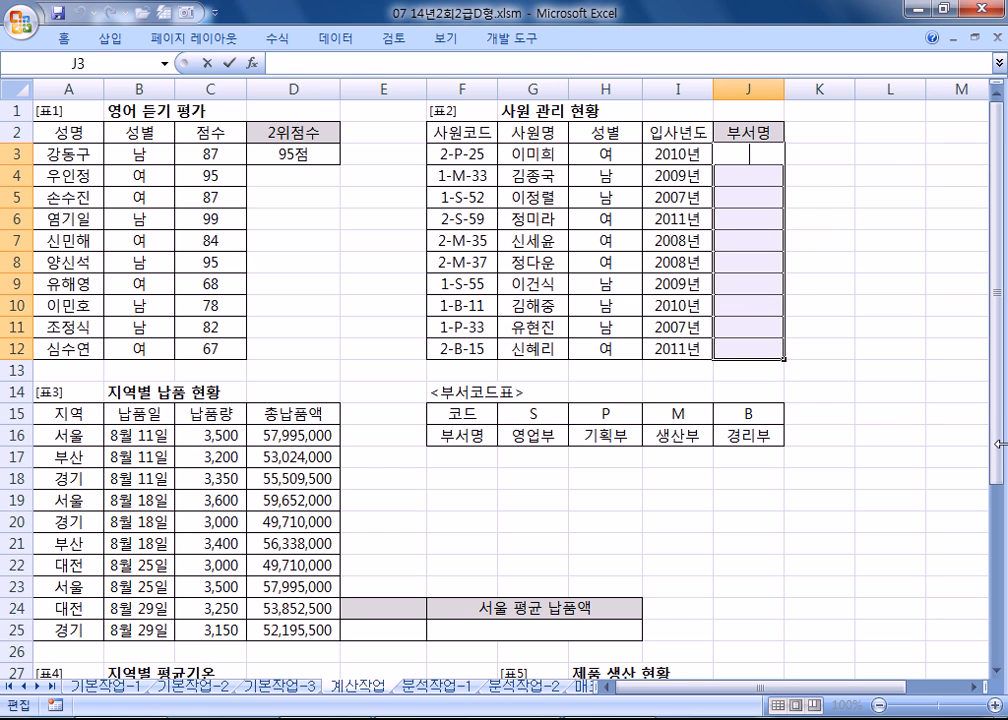
{"action": "key", "text": "ctrl+v"}
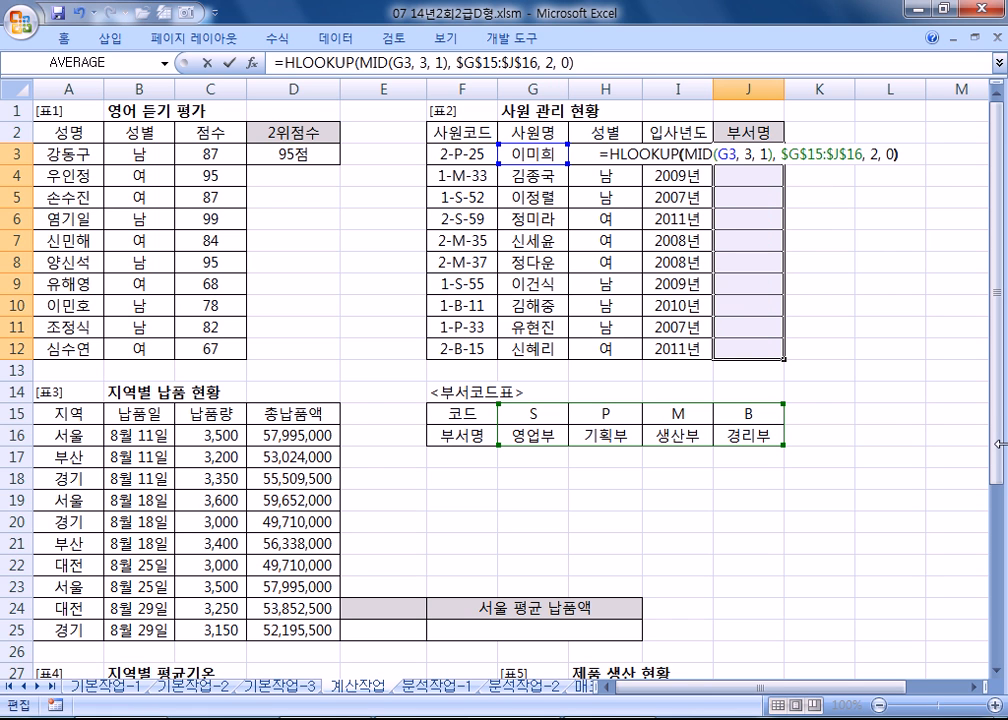
{"action": "key", "text": "Left"}
{"action": "key", "text": "Left"}
{"action": "key", "text": "Left"}
{"action": "key", "text": "Left"}
{"action": "key", "text": "Left"}
{"action": "key", "text": "Left"}
{"action": "key", "text": "Left"}
{"action": "key", "text": "Left"}
{"action": "key", "text": "Left"}
{"action": "key", "text": "Left"}
{"action": "key", "text": "Left"}
{"action": "key", "text": "Left"}
{"action": "key", "text": "Left"}
{"action": "key", "text": "Left"}
{"action": "key", "text": "Left"}
{"action": "key", "text": "Left"}
{"action": "key", "text": "Left"}
{"action": "key", "text": "Left"}
{"action": "key", "text": "Left"}
{"action": "key", "text": "Left"}
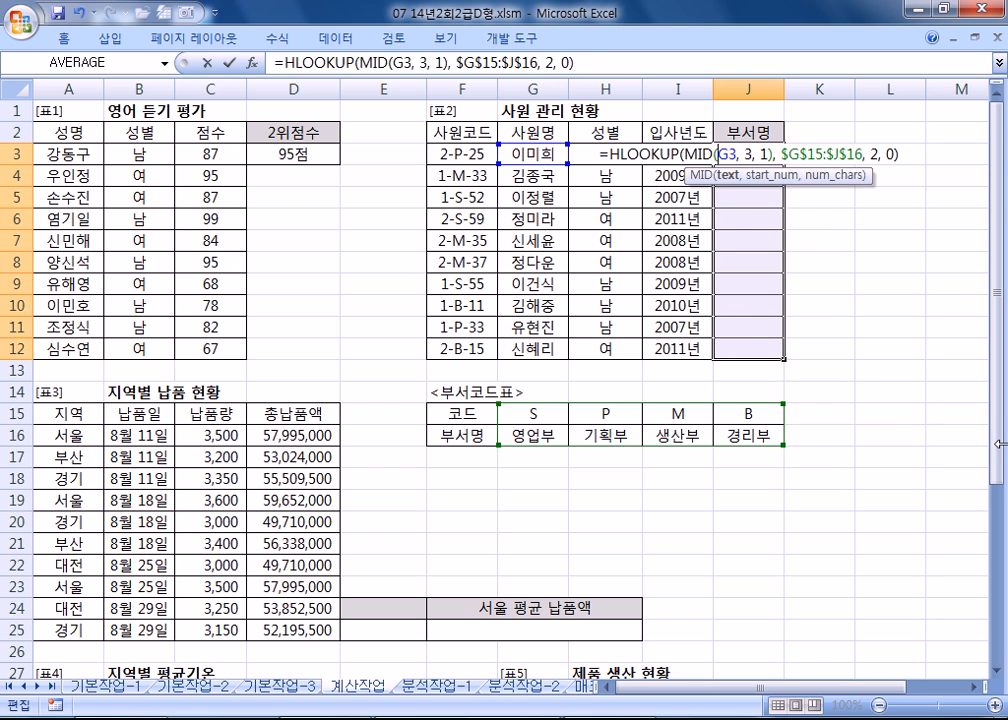
{"action": "key", "text": "Delete"}
{"action": "type", "text": "F"}
{"action": "key", "text": "ctrl+Return"}
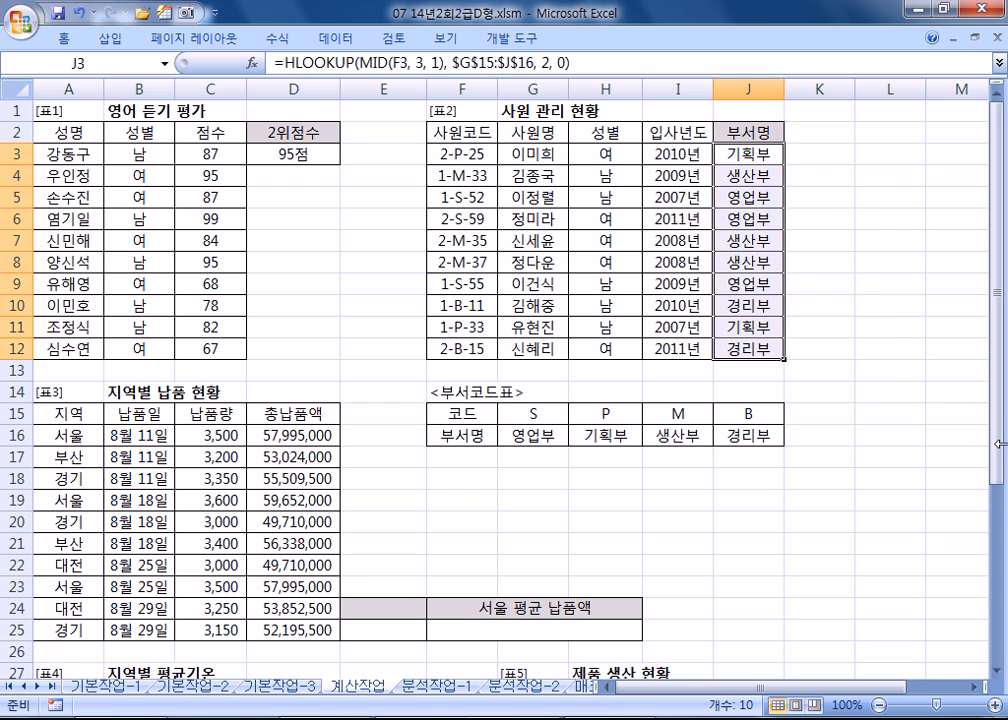
Step: Copy the corrected HLOOKUP formula from the notes into K3 and fill it down to K12
{"action": "left_click", "coordinate": [842, 151]}
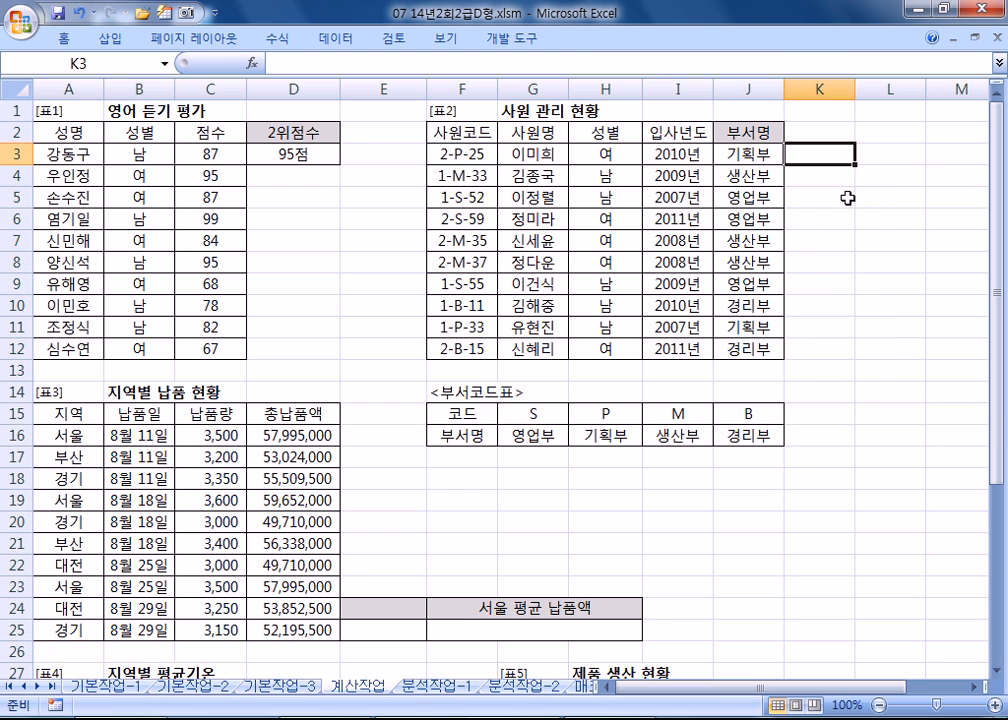
{"action": "key", "text": "alt+Tab"}
{"action": "left_click_drag", "start_coordinate": [612, 541], "coordinate": [16, 541]}
{"action": "left_click", "coordinate": [822, 157]}
{"action": "key", "text": "ctrl+v"}
{"action": "left_click_drag", "start_coordinate": [855, 163], "coordinate": [856, 358]}
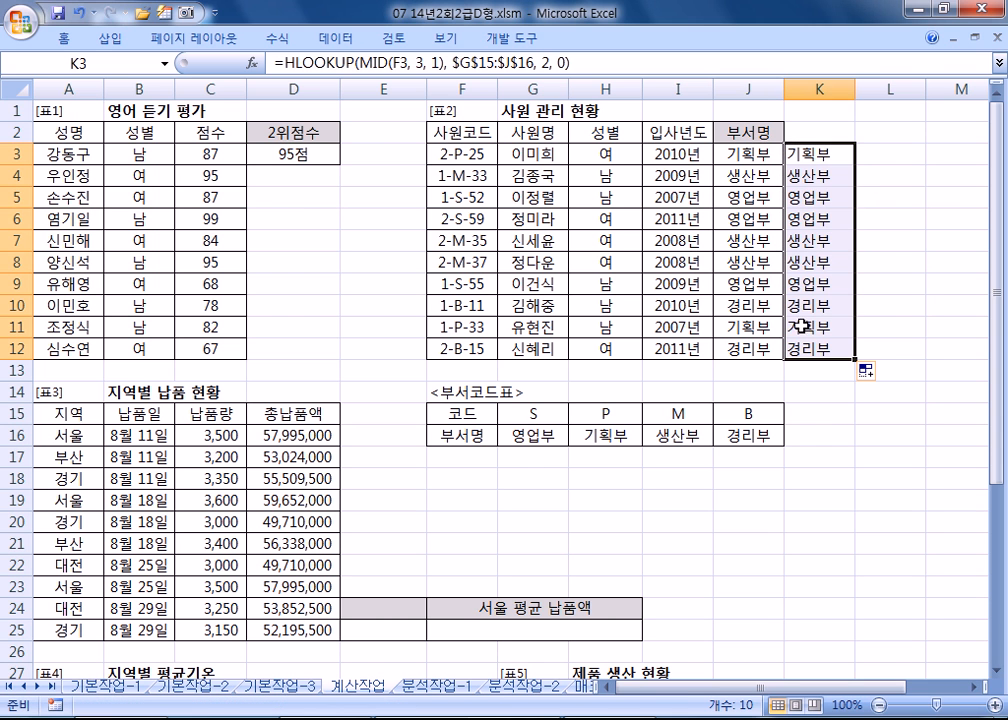
Step: Undo the fill below K3 and give cell K6 a yellow background
{"action": "key", "text": "ctrl+z"}
{"action": "left_click", "coordinate": [837, 199]}
{"action": "left_click", "coordinate": [837, 224]}
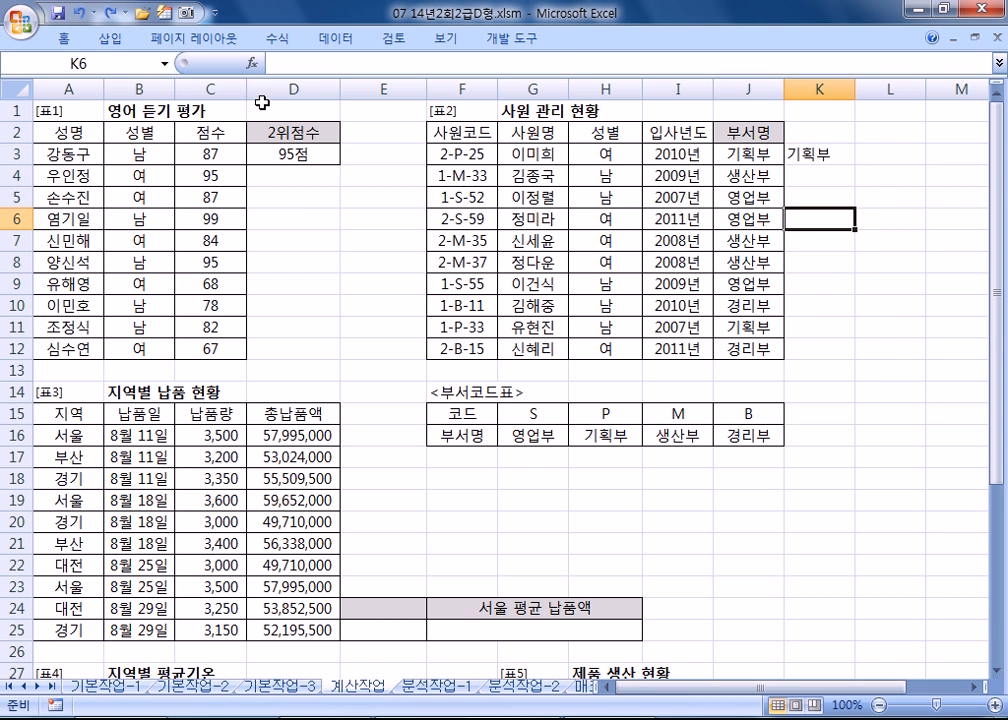
{"action": "double_click", "coordinate": [63, 38]}
{"action": "left_click", "coordinate": [222, 103]}
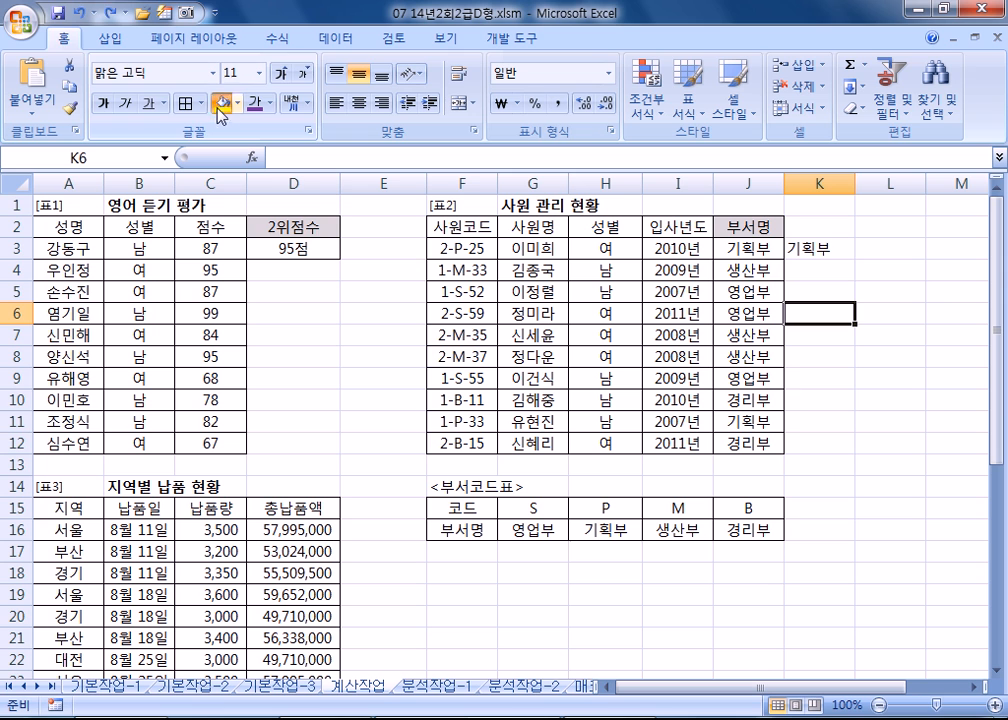
Step: Format K5 with a red font, and K10 with a purple font and an orange fill
{"action": "left_click", "coordinate": [842, 398]}
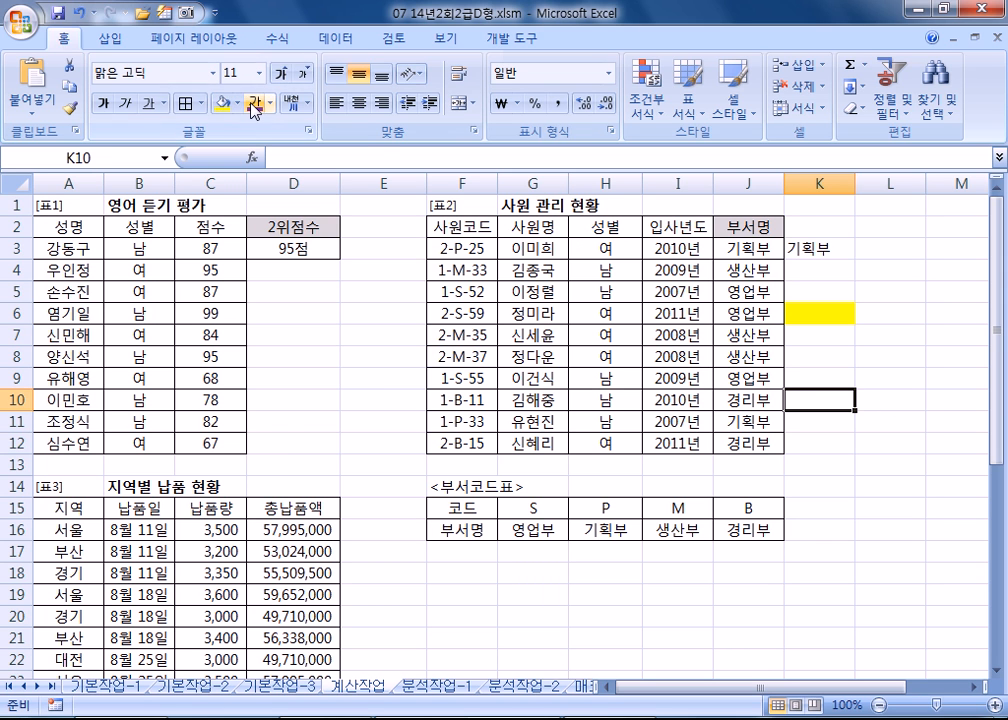
{"action": "left_click", "coordinate": [816, 290]}
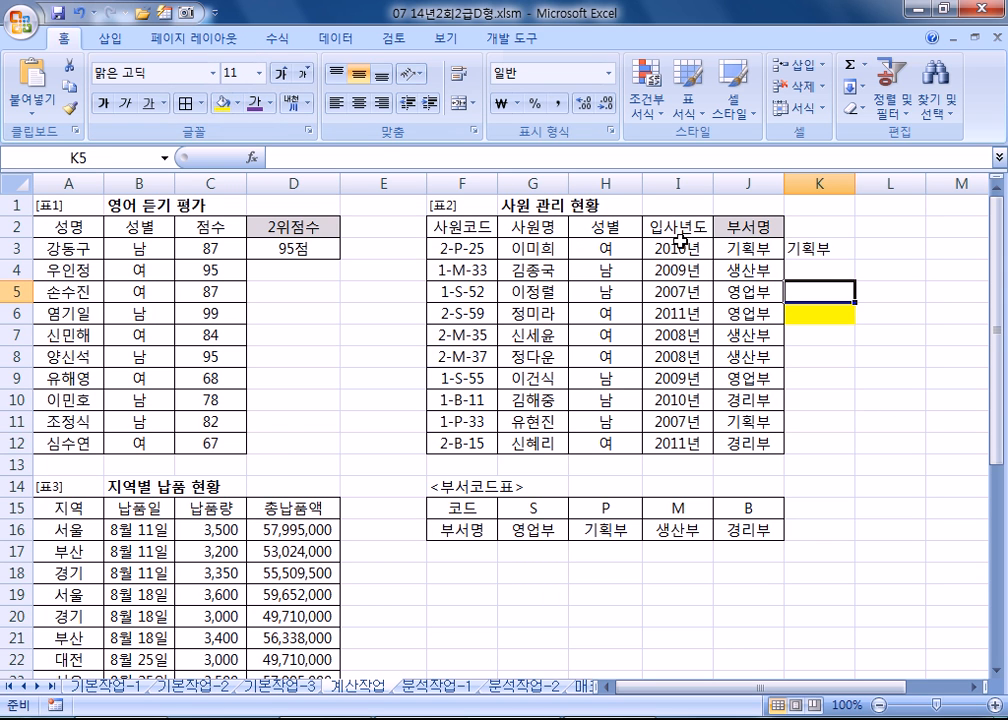
{"action": "left_click", "coordinate": [268, 103]}
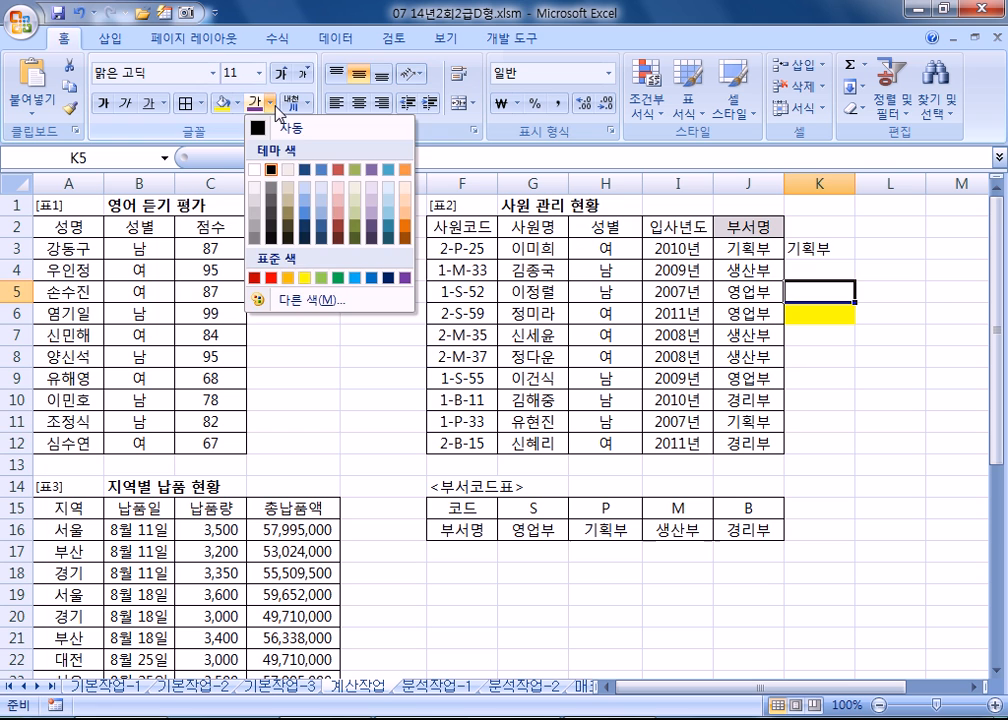
{"action": "left_click", "coordinate": [271, 277]}
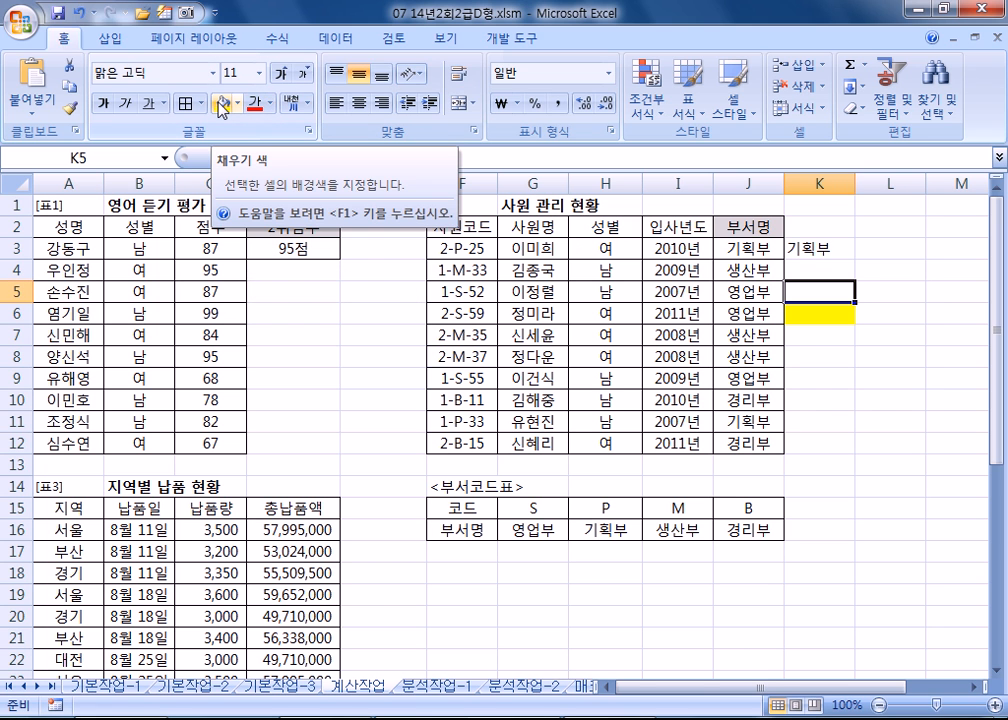
{"action": "left_click", "coordinate": [805, 400]}
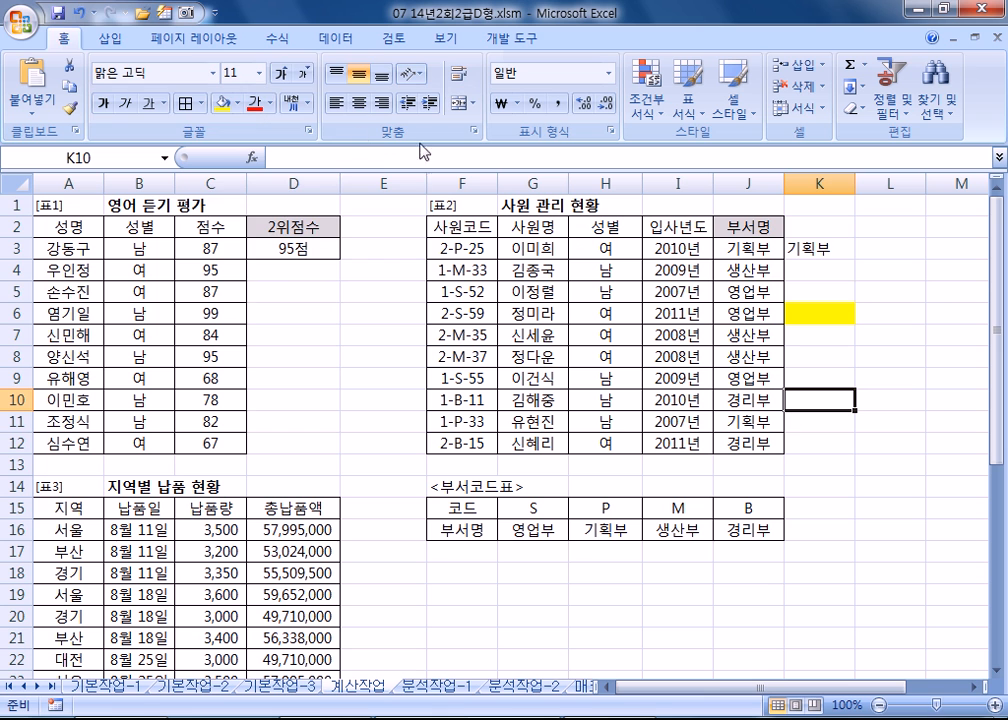
{"action": "left_click", "coordinate": [237, 104]}
{"action": "left_click", "coordinate": [254, 254]}
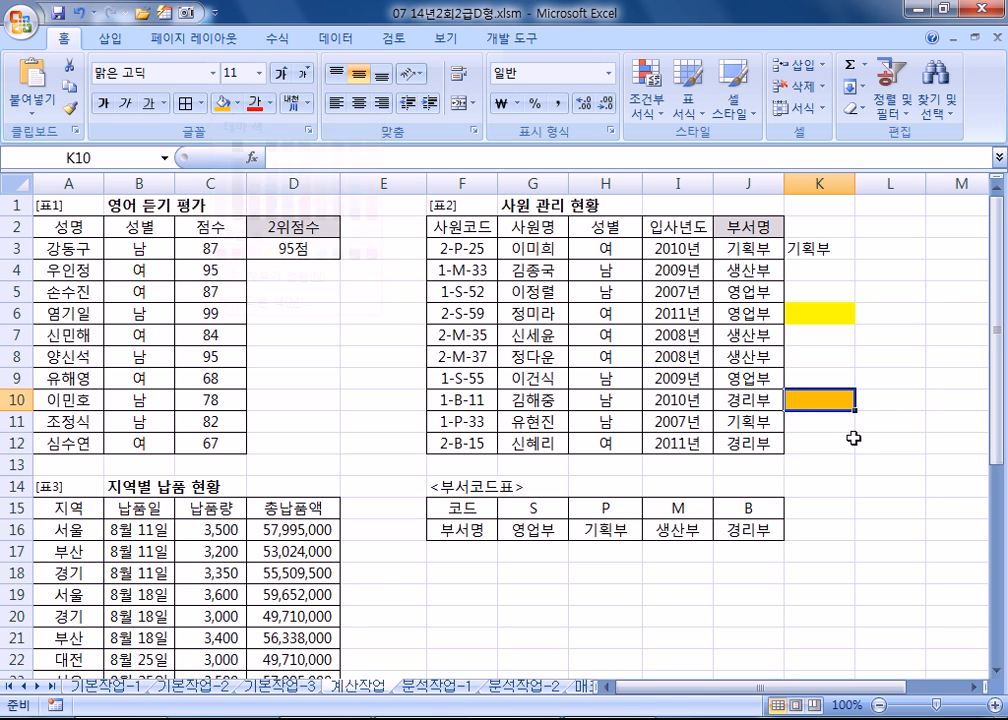
Step: Try to copy the K3 formula down to K12 with AutoFill over the coloured cells
{"action": "left_click", "coordinate": [862, 442]}
{"action": "left_click", "coordinate": [820, 248]}
{"action": "left_click_drag", "start_coordinate": [855, 258], "coordinate": [860, 444]}
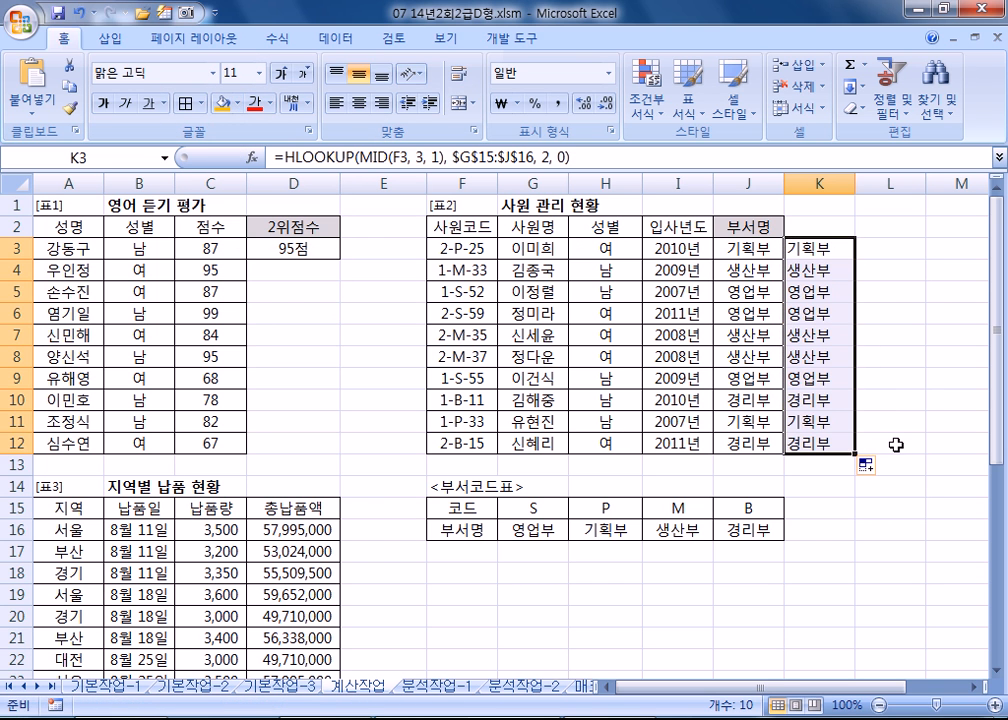
{"action": "key", "text": "ctrl+z"}
Step: Enter the K3 HLOOKUP formula into all of K3:K12 at once, keeping each cell's formatting
{"action": "left_click_drag", "start_coordinate": [826, 246], "coordinate": [832, 443]}
{"action": "key", "text": "F2"}
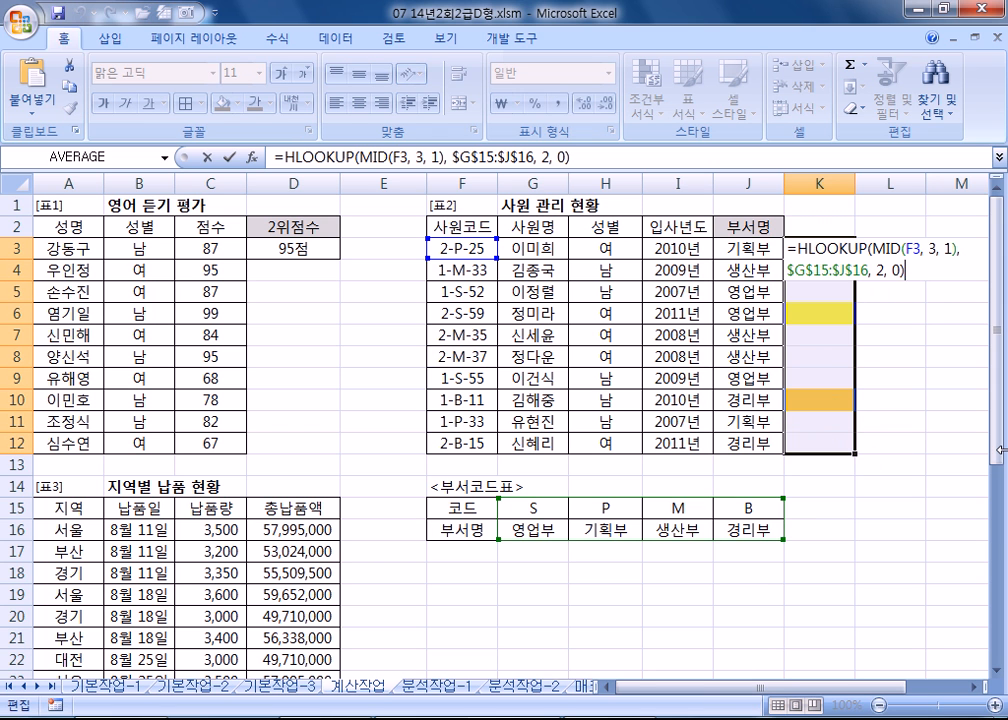
{"action": "key", "text": "Escape"}
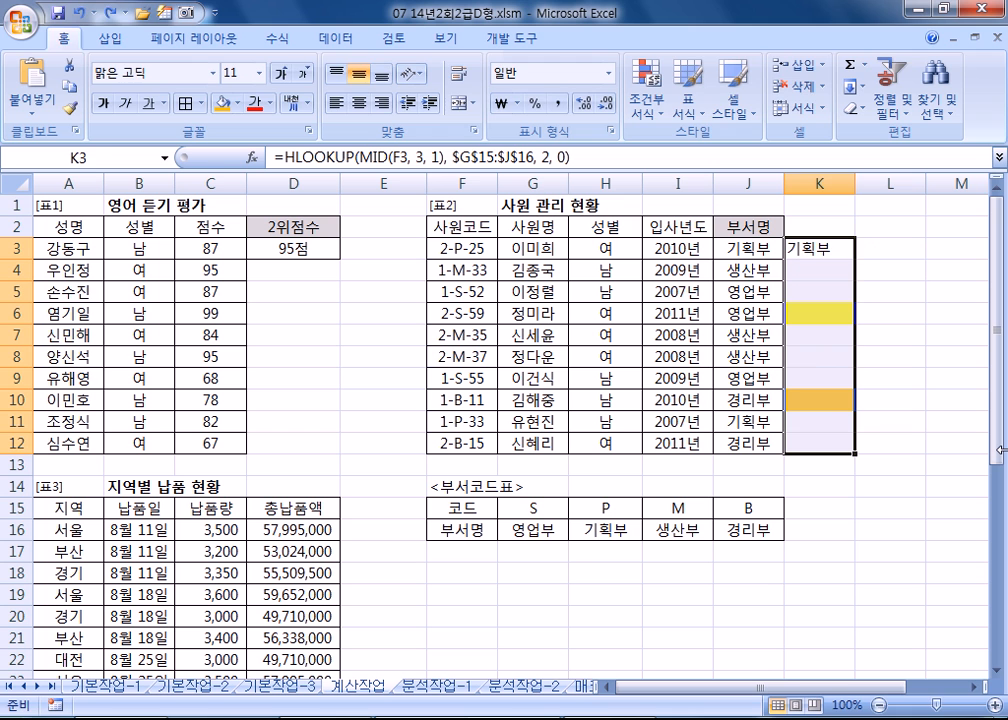
{"action": "key", "text": "F2"}
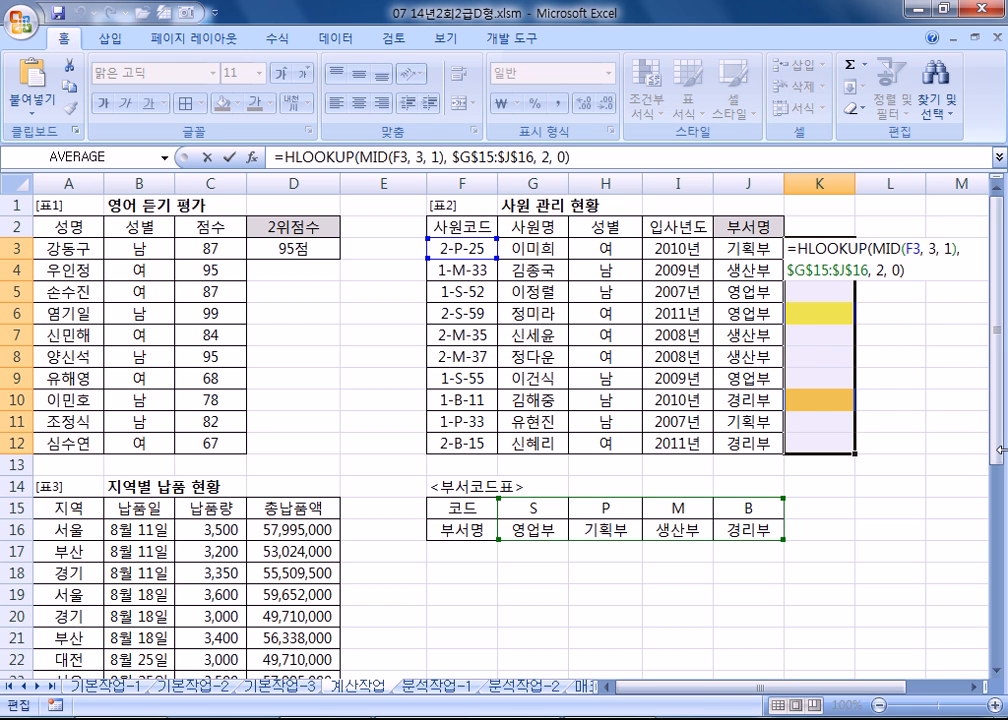
{"action": "key", "text": "ctrl+Return"}
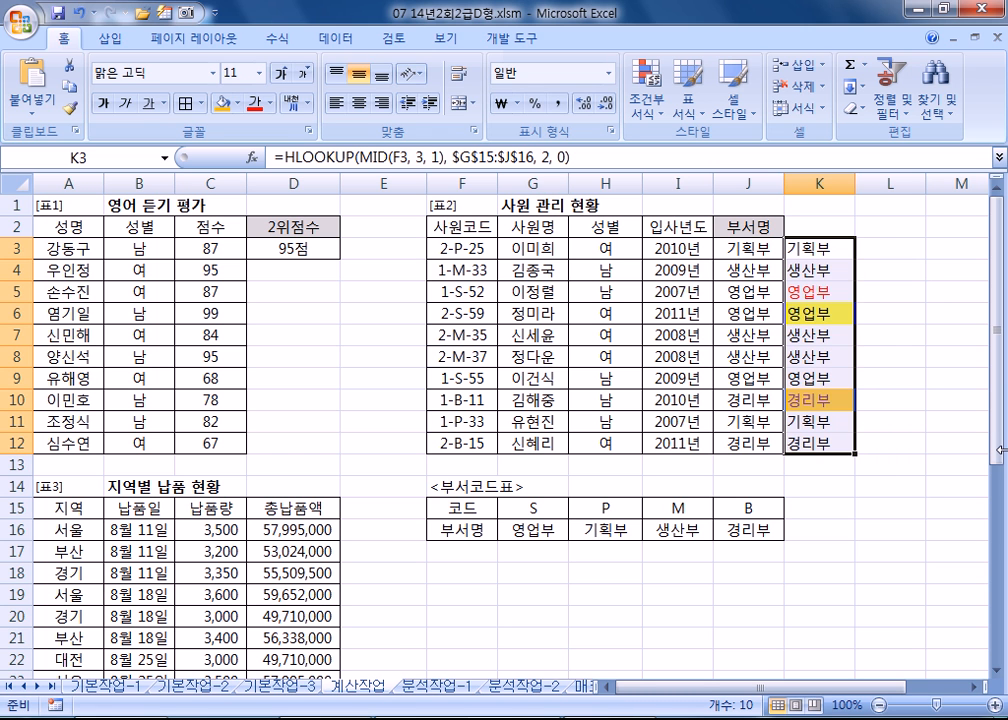
Step: Enter the text 사랑해요 into all cells of the empty range G18:I21 at once
{"action": "scroll", "coordinate": [553, 412], "scroll_direction": "down", "scroll_amount": 3}
{"action": "left_click_drag", "start_coordinate": [530, 378], "coordinate": [714, 452]}
{"action": "type", "text": "살ㅇ"}
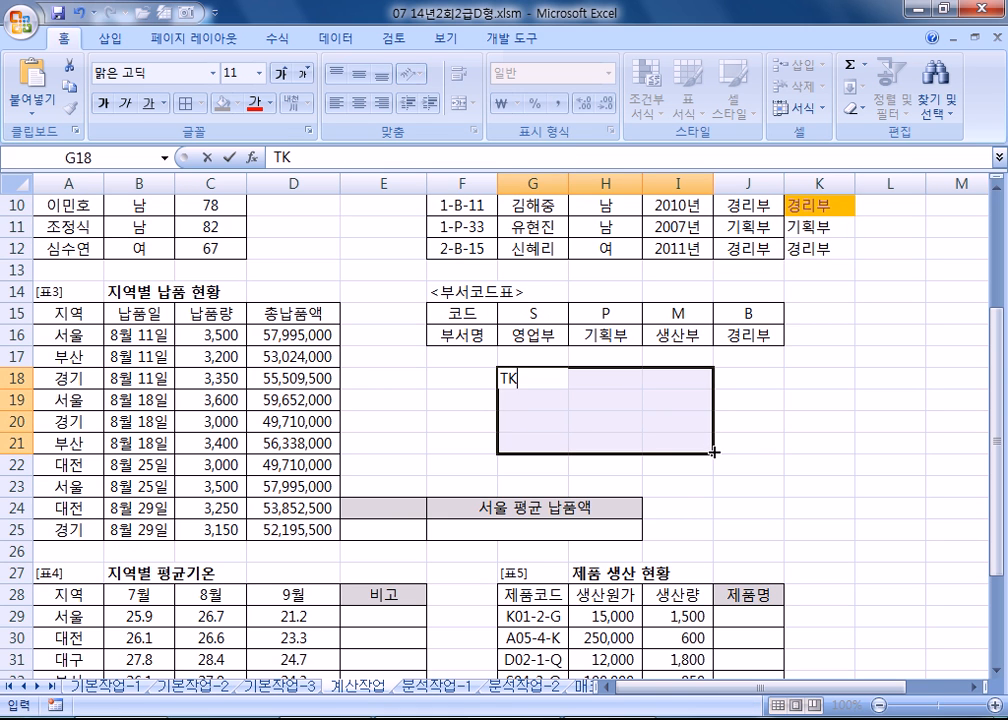
{"action": "key", "text": "BackSpace"}
{"action": "key", "text": "BackSpace"}
{"action": "type", "text": "사랑행"}
{"action": "type", "text": "요"}
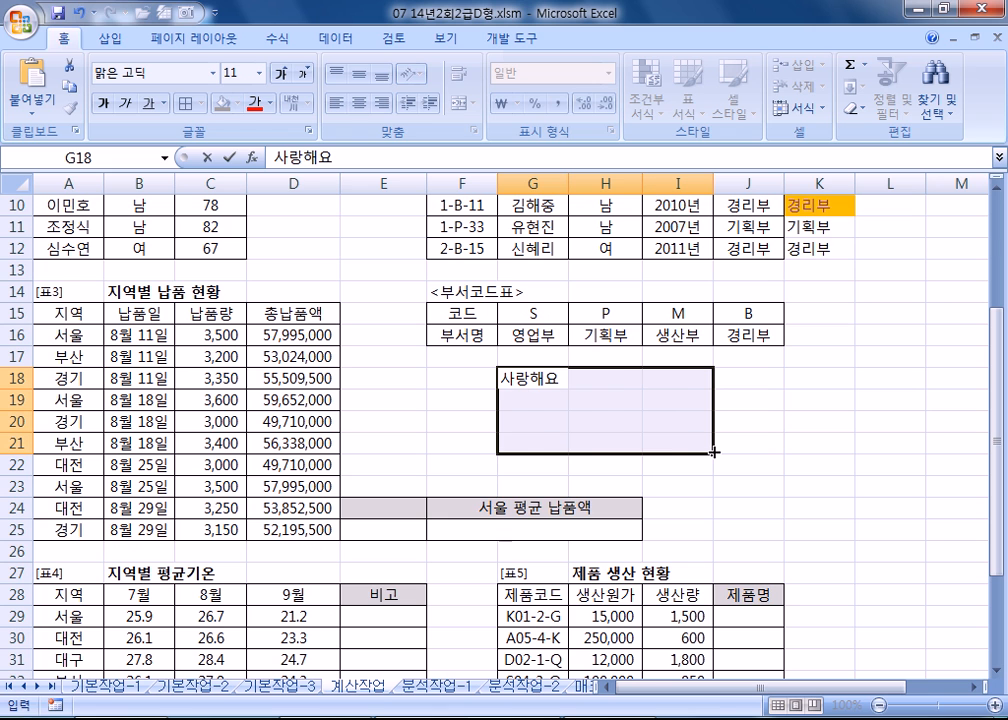
{"action": "key", "text": "ctrl+Return"}
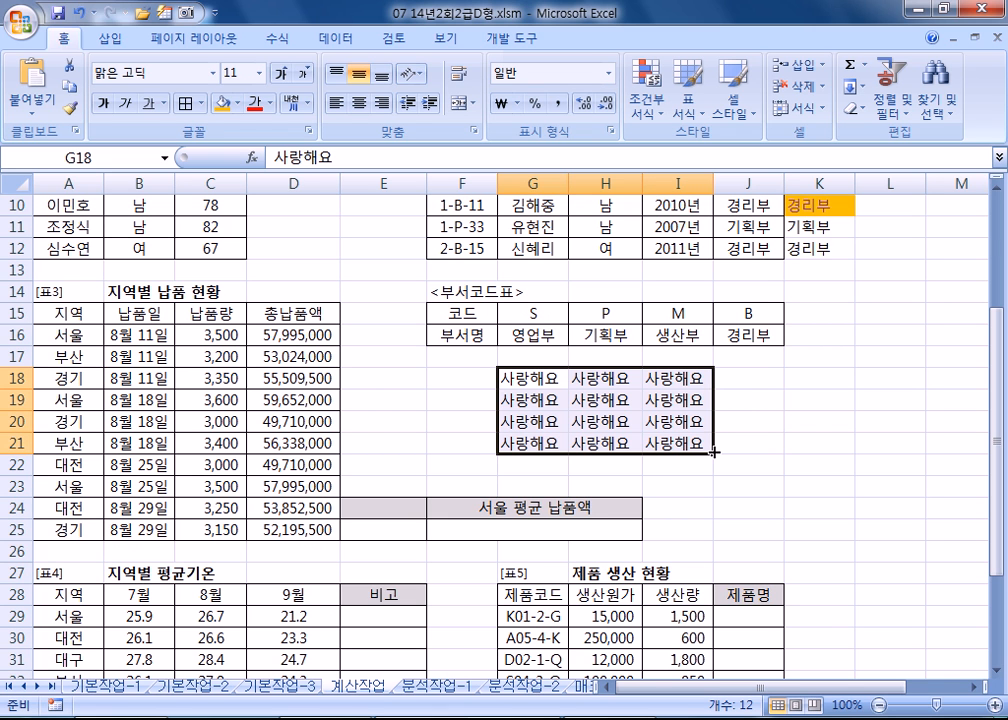
Step: Give H19 an orange fill, H21 a red font and I20 a yellow fill
{"action": "left_click", "coordinate": [600, 399]}
{"action": "left_click", "coordinate": [219, 104]}
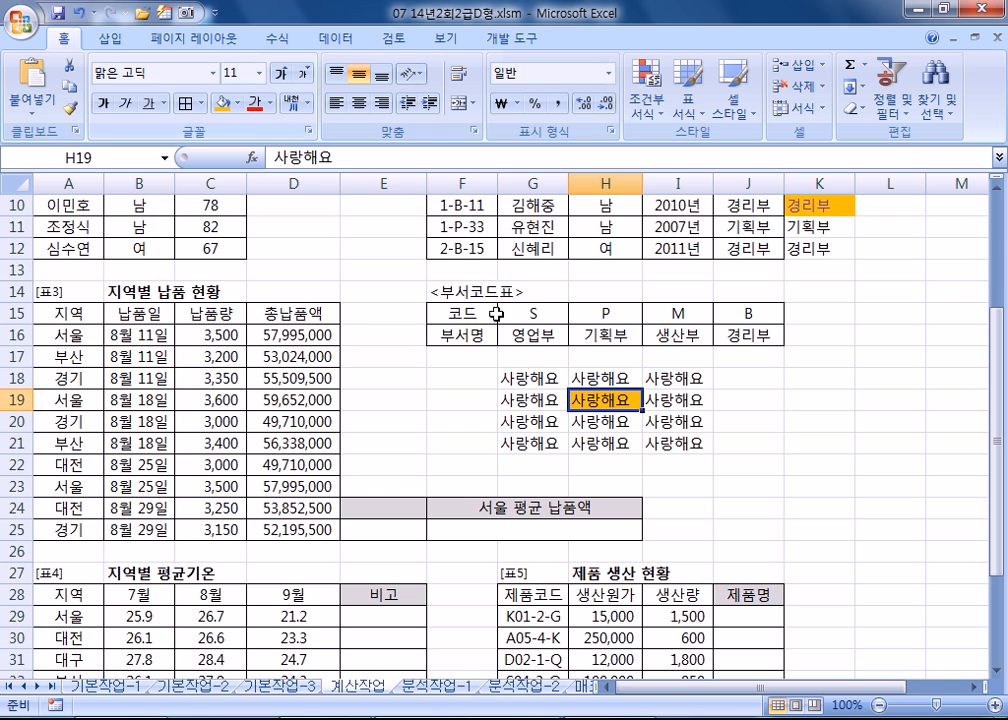
{"action": "left_click", "coordinate": [602, 443]}
{"action": "left_click", "coordinate": [255, 106]}
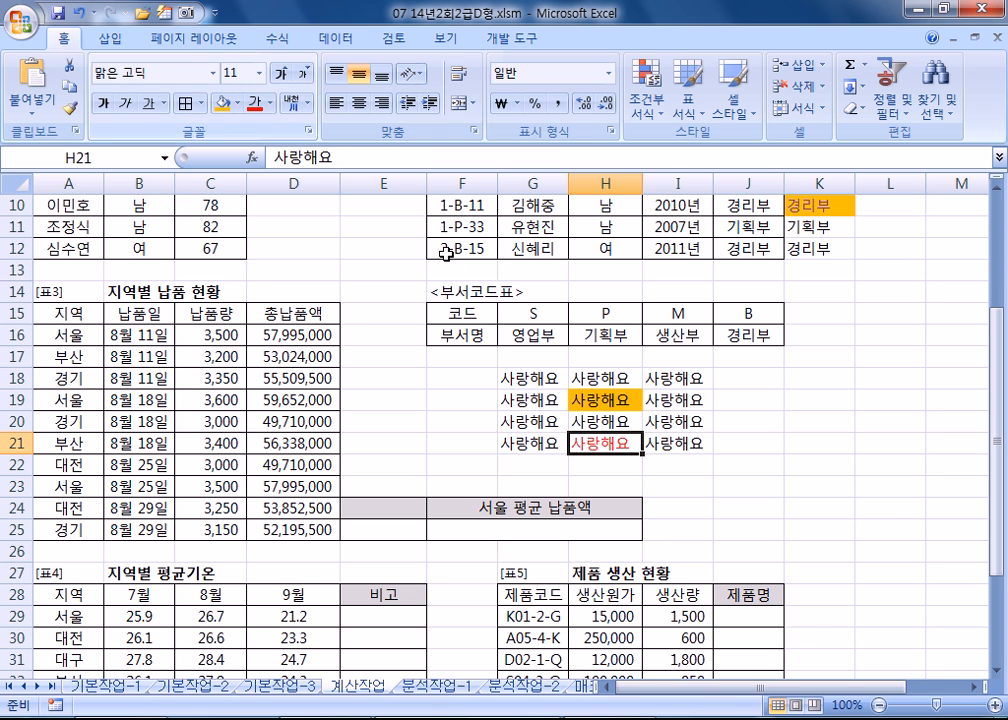
{"action": "left_click", "coordinate": [665, 420]}
{"action": "left_click", "coordinate": [236, 104]}
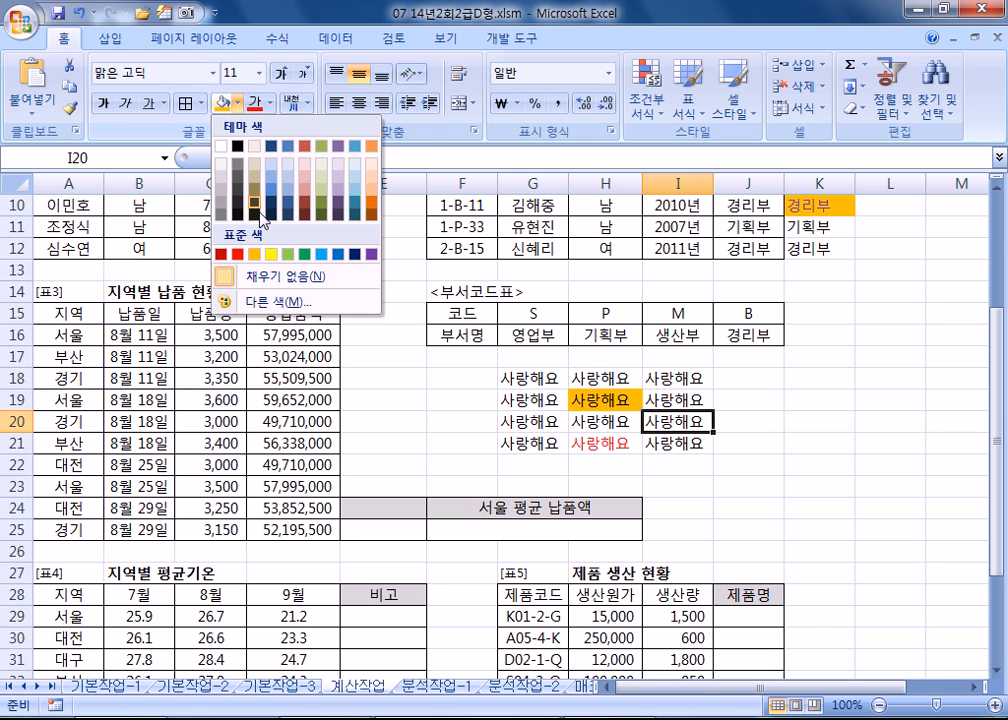
{"action": "left_click", "coordinate": [211, 201]}
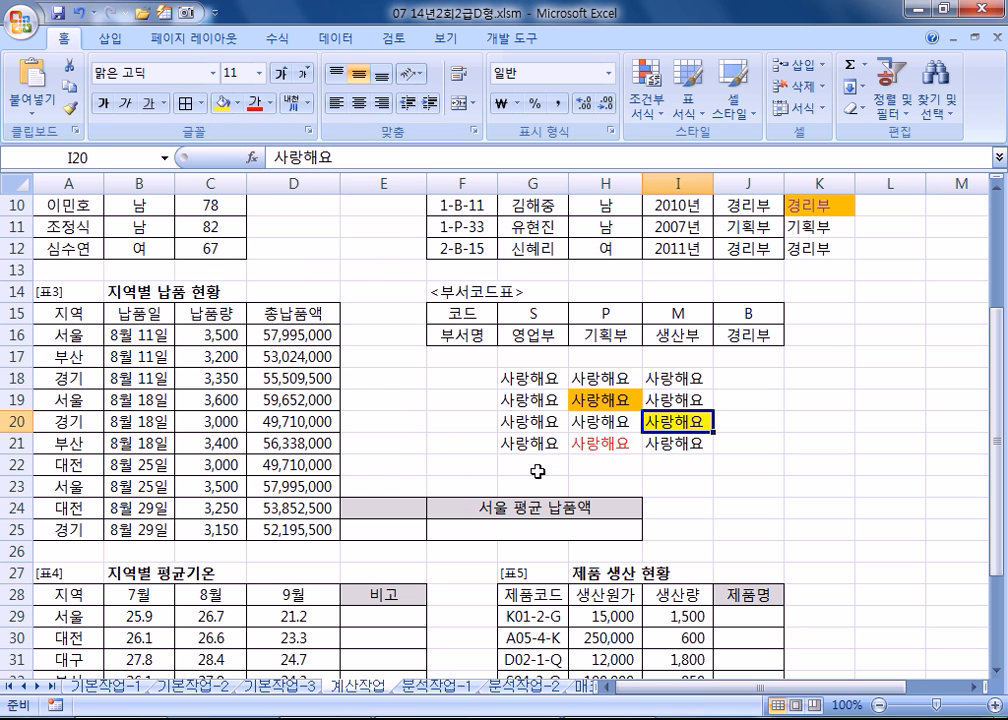
Step: Clear the contents of G18:I21 and enter 사랑해요 in G18 only
{"action": "left_click", "coordinate": [532, 424]}
{"action": "left_click_drag", "start_coordinate": [535, 380], "coordinate": [660, 436]}
{"action": "key", "text": "Delete"}
{"action": "type", "text": "사라"}
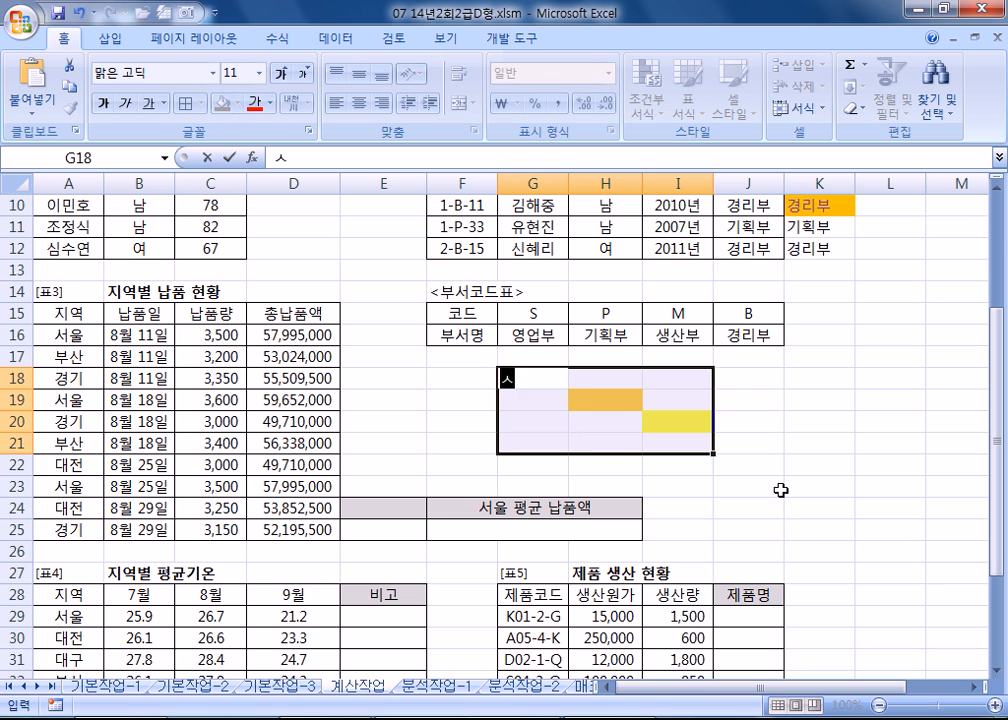
{"action": "type", "text": "랑해요"}
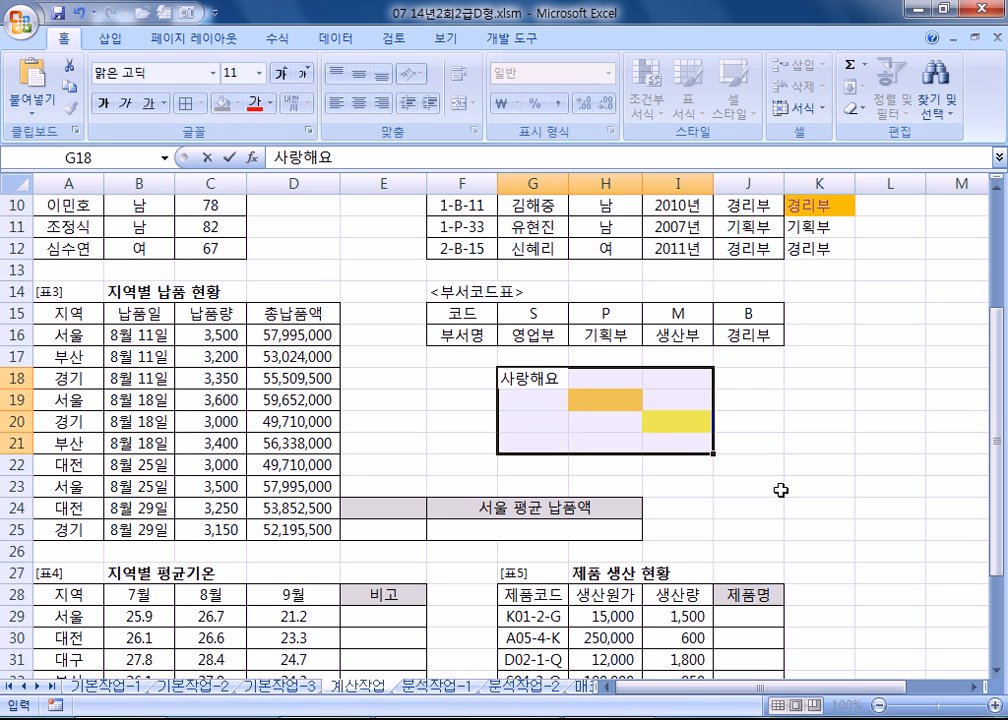
{"action": "key", "text": "Return"}
Step: Try to copy G18 across the range G18:J21 with AutoFill
{"action": "left_click", "coordinate": [558, 382]}
{"action": "left_click_drag", "start_coordinate": [568, 389], "coordinate": [754, 453]}
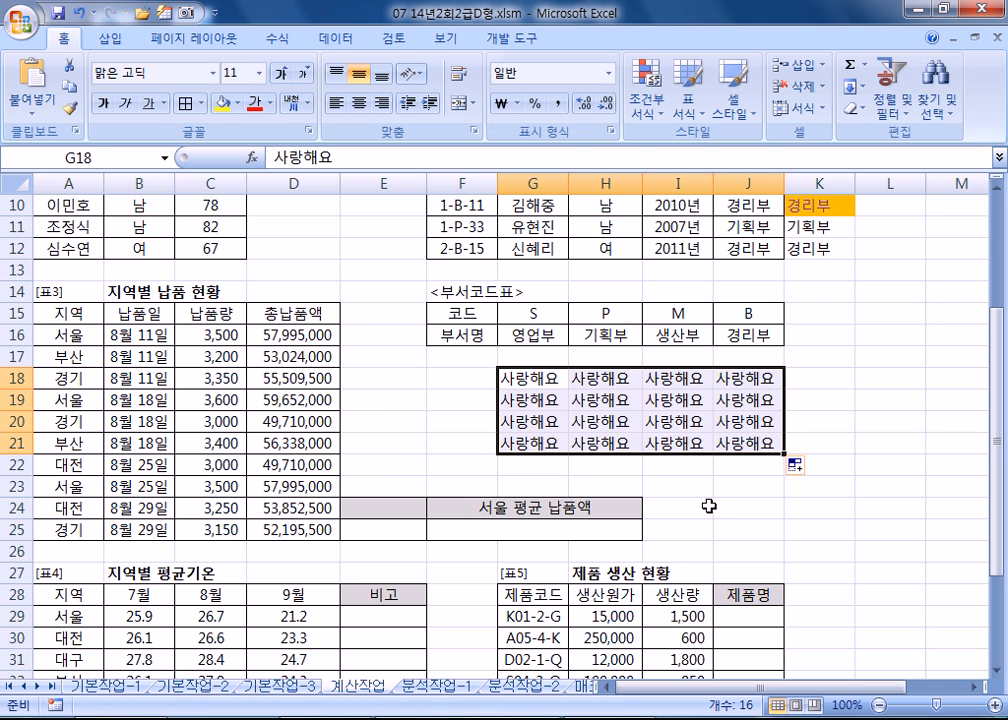
{"action": "key", "text": "ctrl+z"}
{"action": "key", "text": "ctrl+z"}
Step: Undo the AutoFill and enter 사랑해요 into all cells of G18:J21 at once from G18
{"action": "left_click_drag", "start_coordinate": [545, 380], "coordinate": [750, 440]}
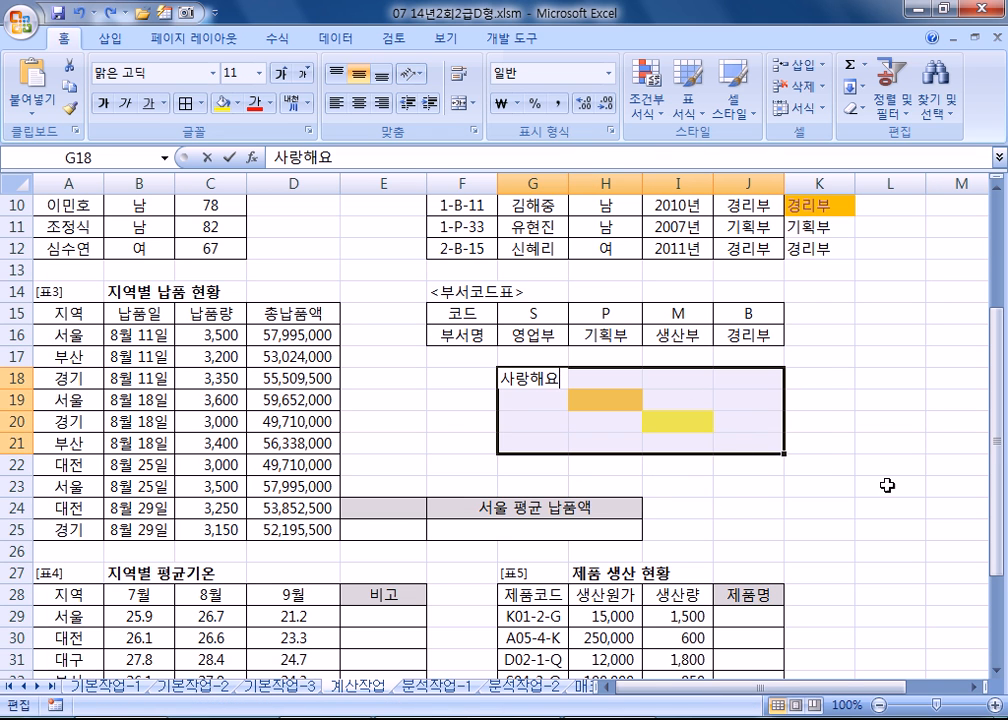
{"action": "key", "text": "F2"}
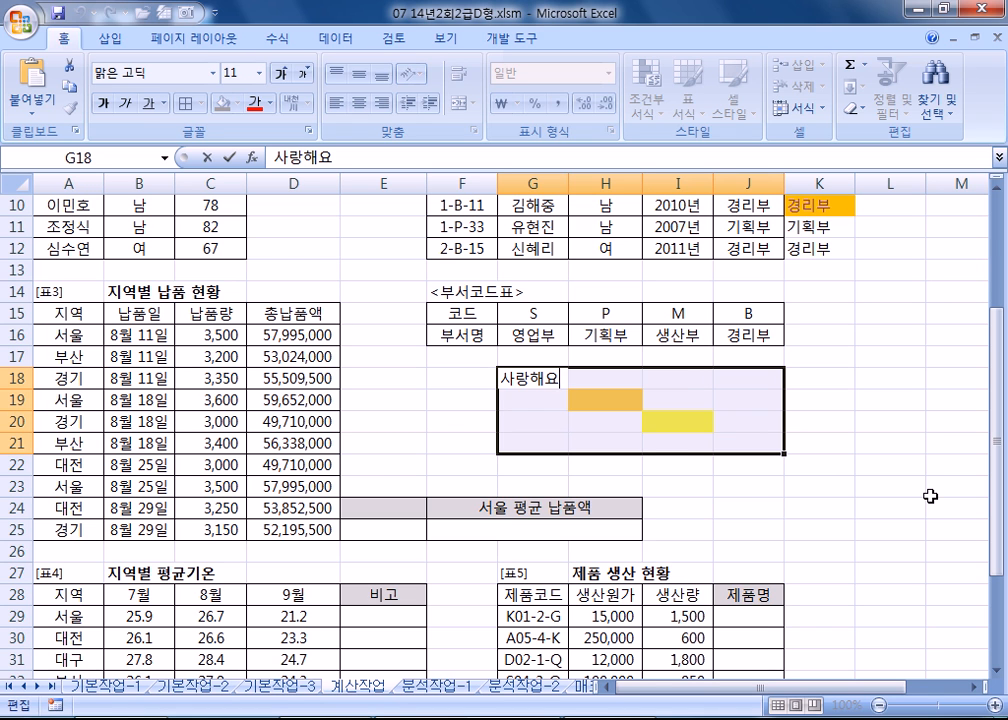
{"action": "key", "text": "ctrl+Return"}
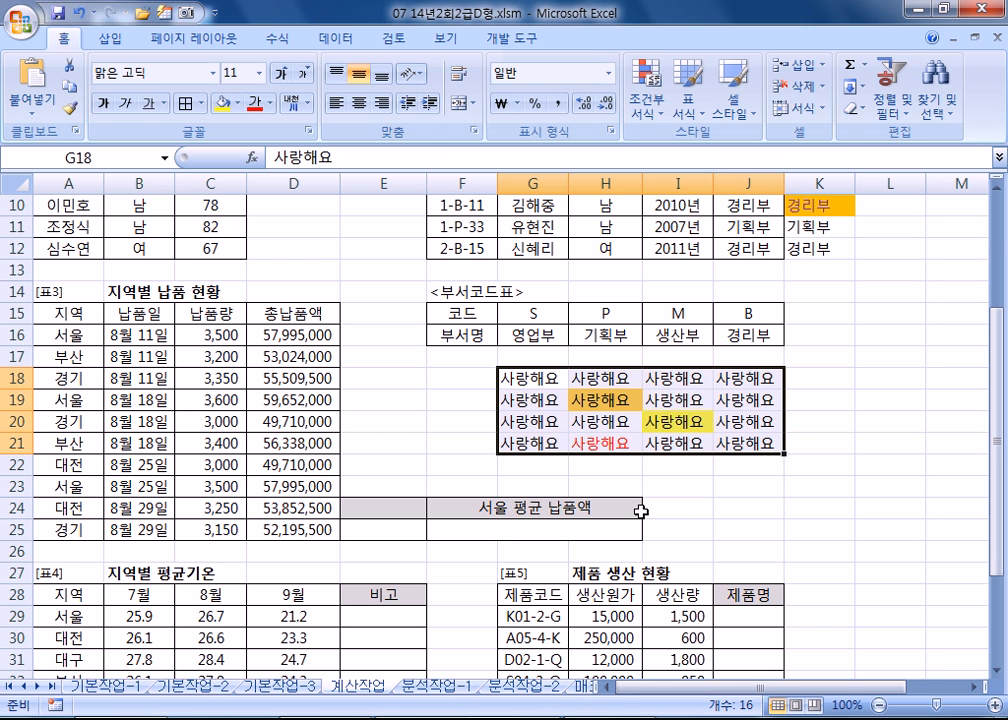
Step: Clear everything, both contents and formatting, from the range G18:J21
{"action": "right_click", "coordinate": [594, 396]}
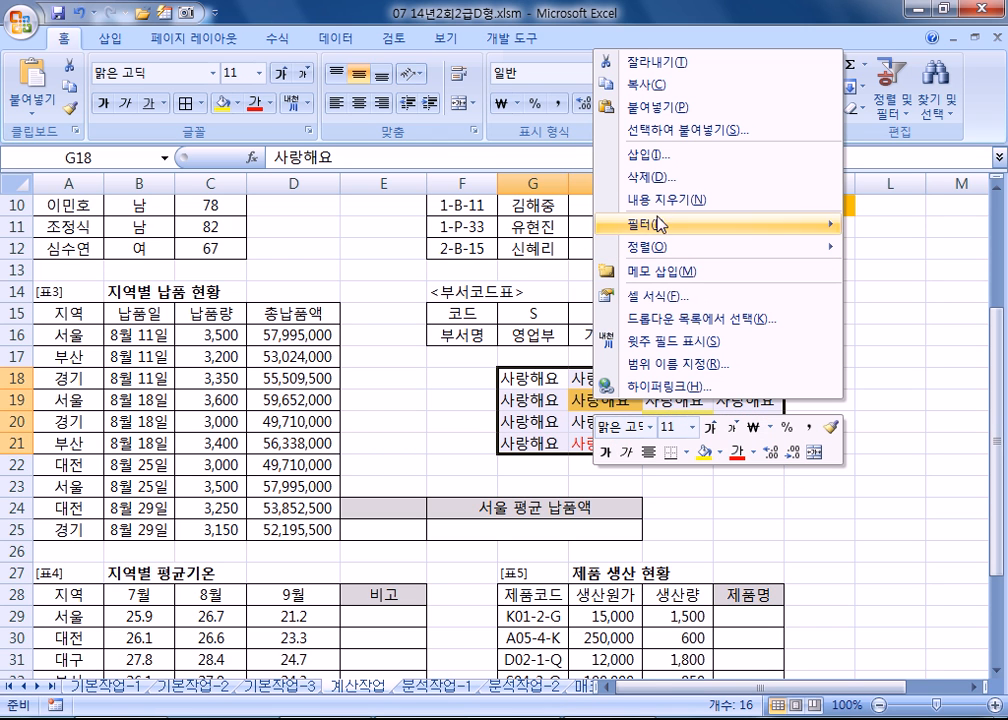
{"action": "left_click", "coordinate": [840, 128]}
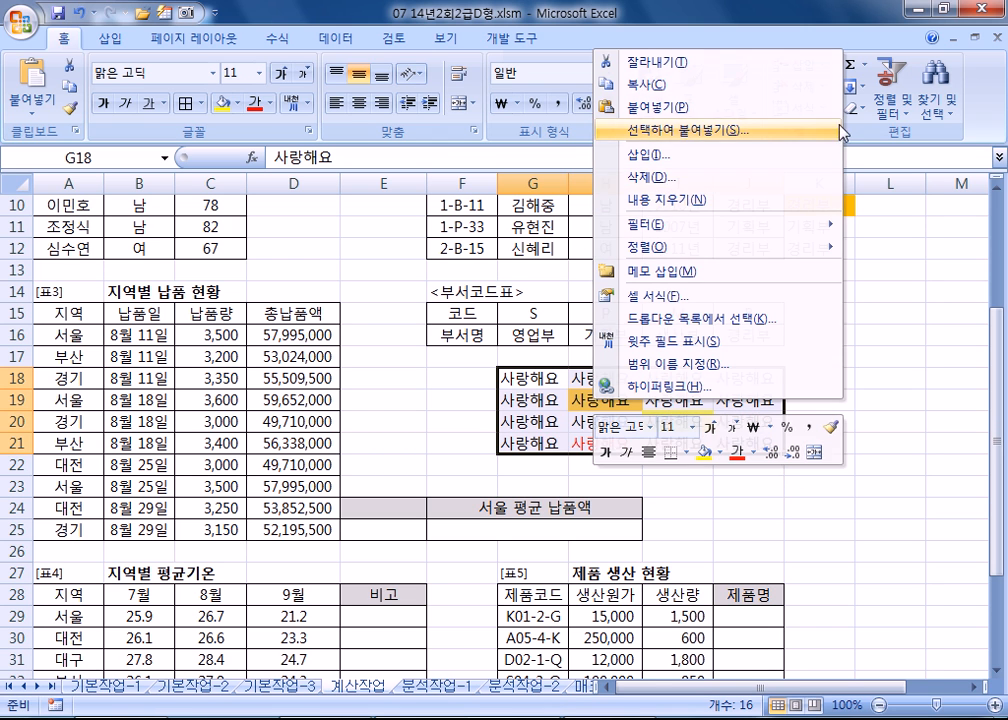
{"action": "left_click", "coordinate": [853, 107]}
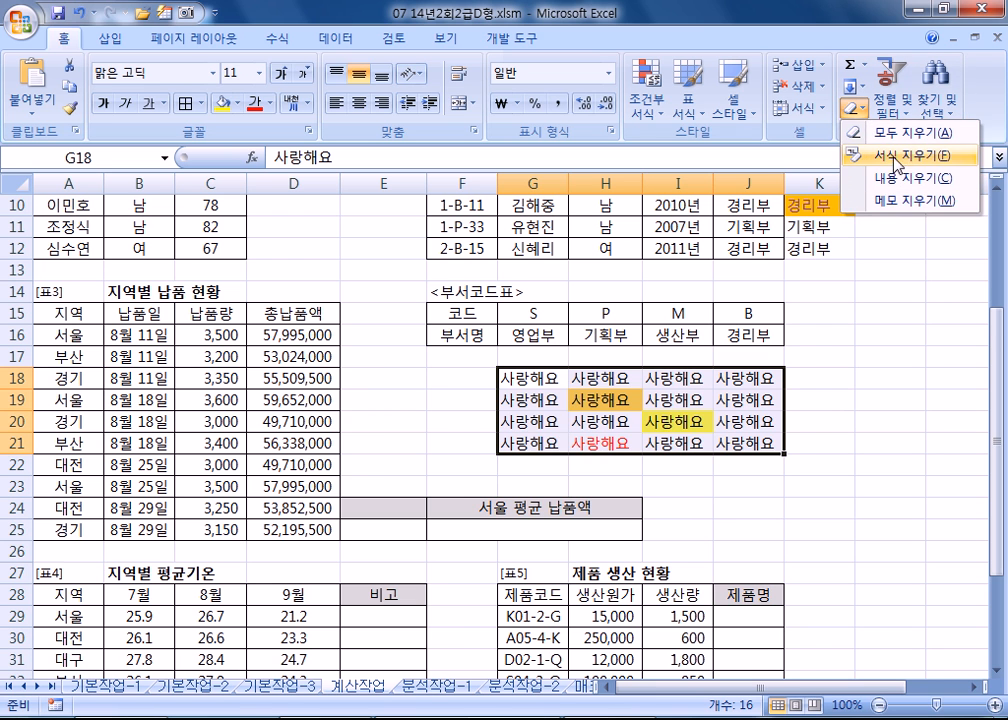
{"action": "left_click", "coordinate": [903, 132]}
{"action": "left_click", "coordinate": [820, 356]}
Step: Clear all contents and formatting from K2:K14 beside the 사원 관리 현황 table
{"action": "scroll", "coordinate": [837, 385], "scroll_direction": "up", "scroll_amount": 3}
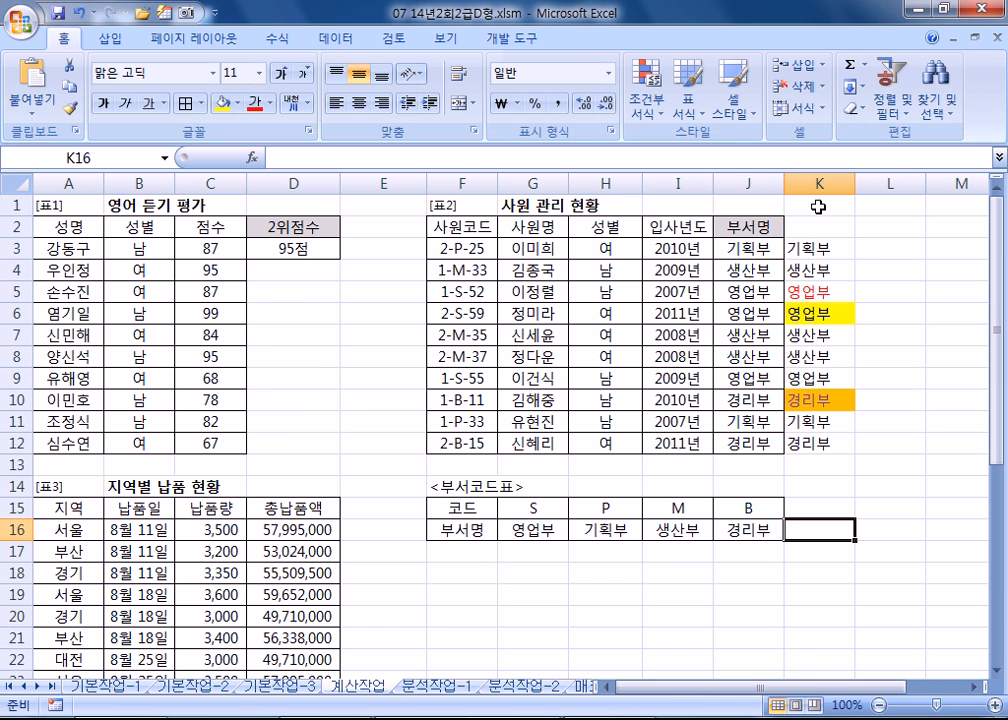
{"action": "left_click_drag", "start_coordinate": [818, 226], "coordinate": [820, 486]}
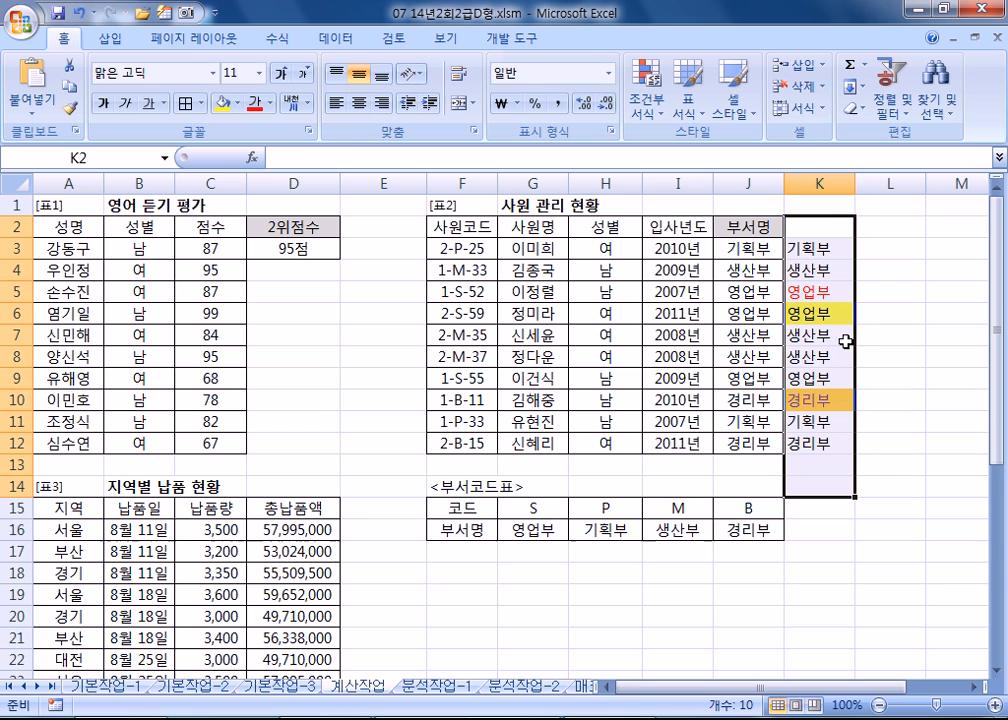
{"action": "left_click", "coordinate": [851, 112]}
{"action": "left_click", "coordinate": [903, 130]}
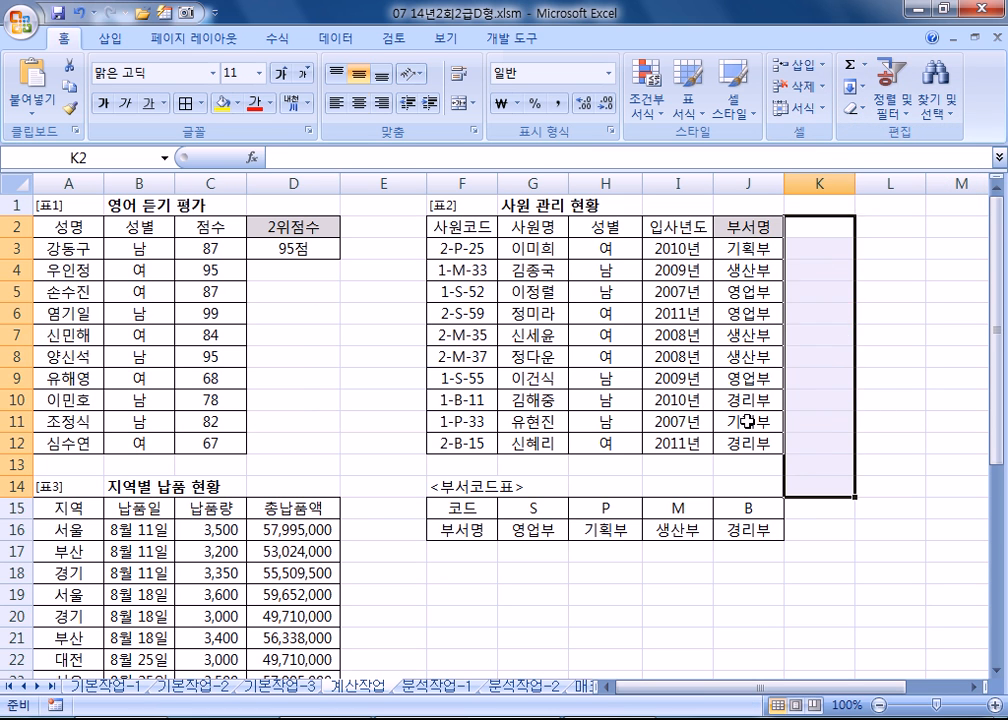
Step: Minimize the ribbon and bring the 지역별 납품 현황 table into view
{"action": "left_click", "coordinate": [748, 421]}
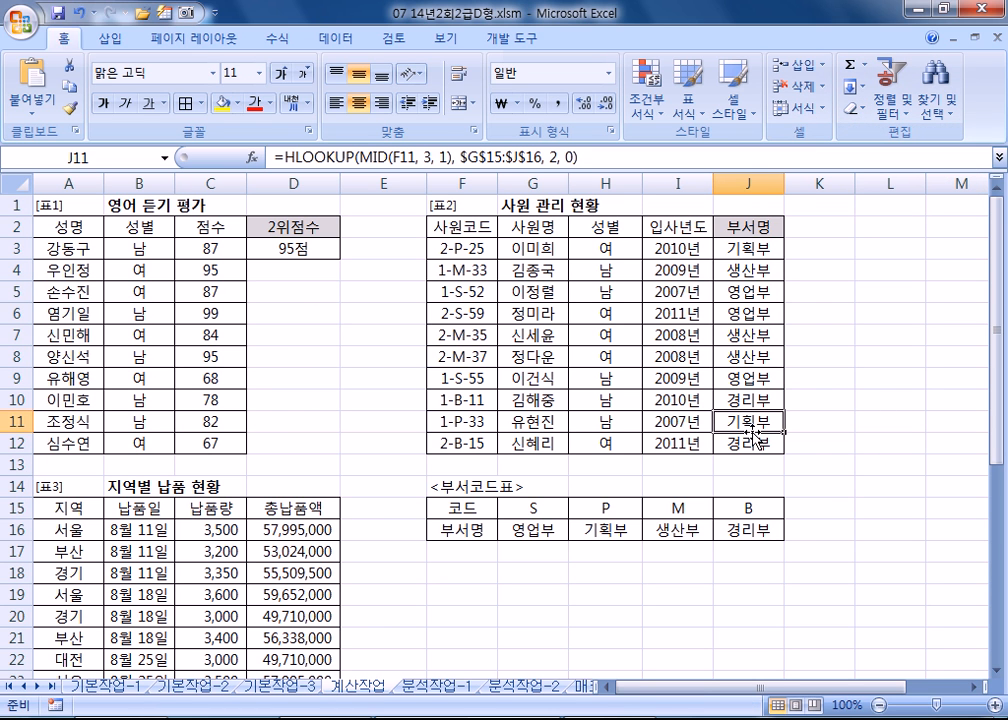
{"action": "key", "text": "Home"}
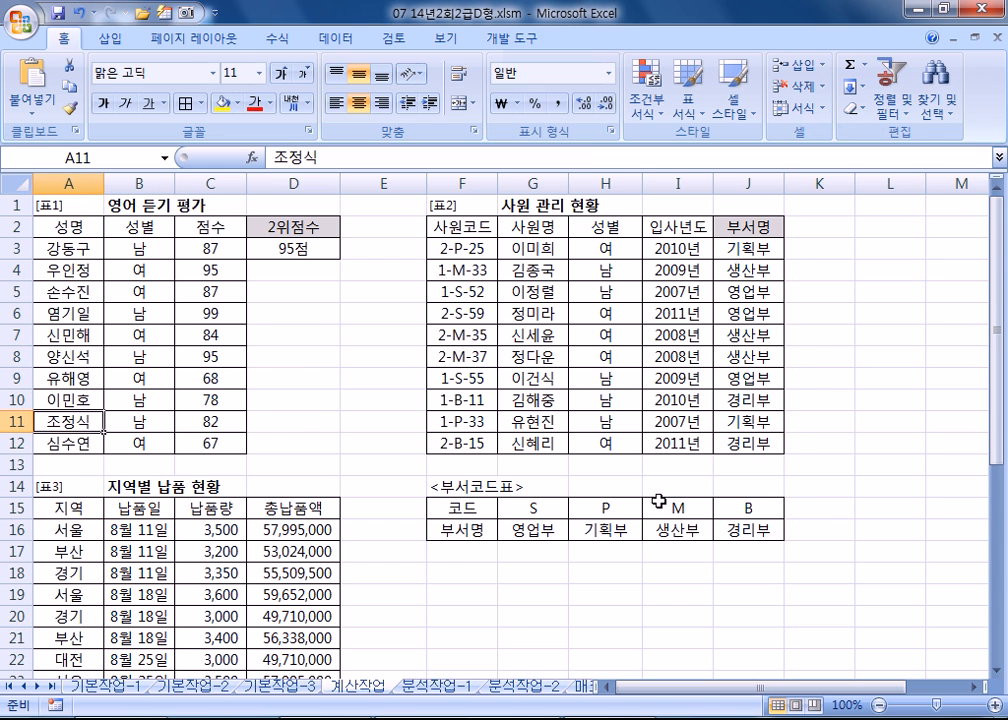
{"action": "scroll", "coordinate": [567, 511], "scroll_direction": "down", "scroll_amount": 5}
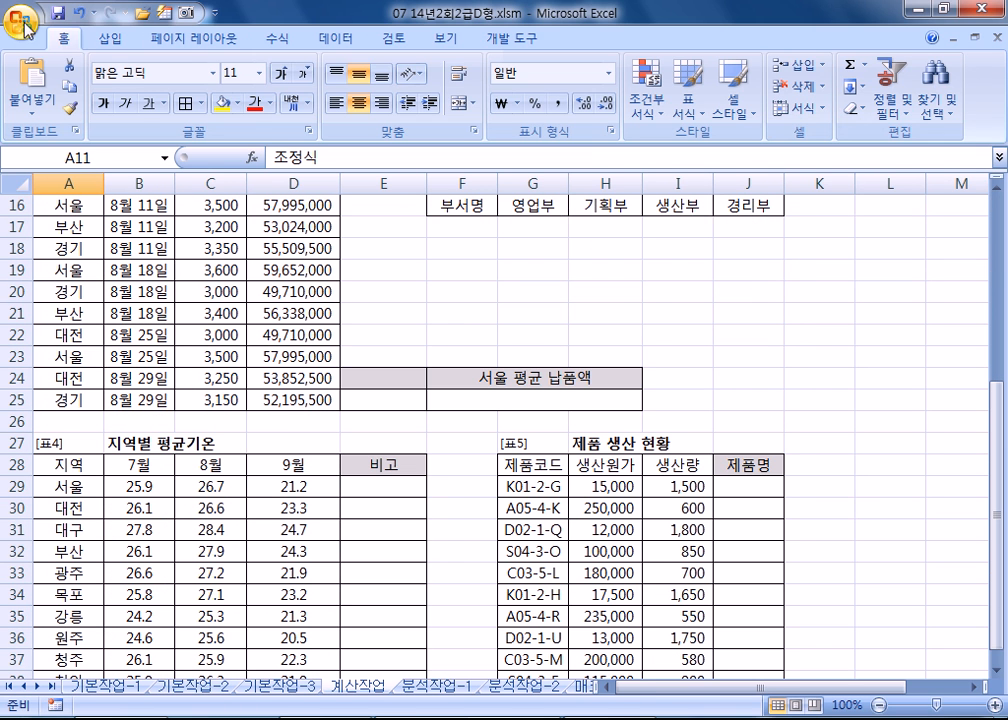
{"action": "double_click", "coordinate": [52, 33]}
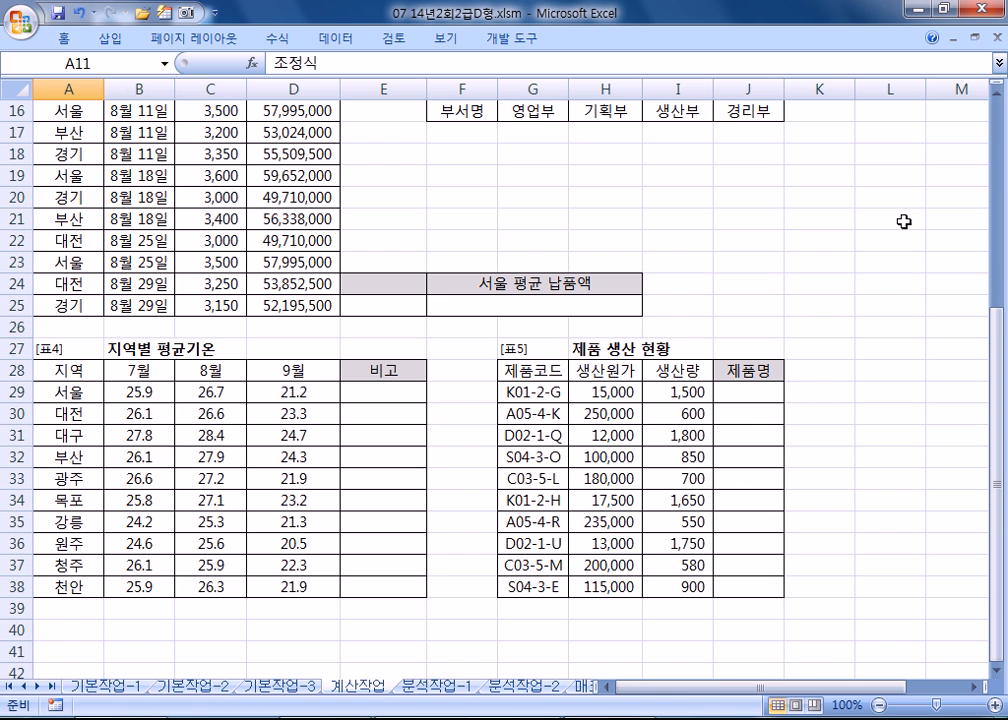
{"action": "left_click", "coordinate": [997, 94]}
{"action": "left_click", "coordinate": [997, 94]}
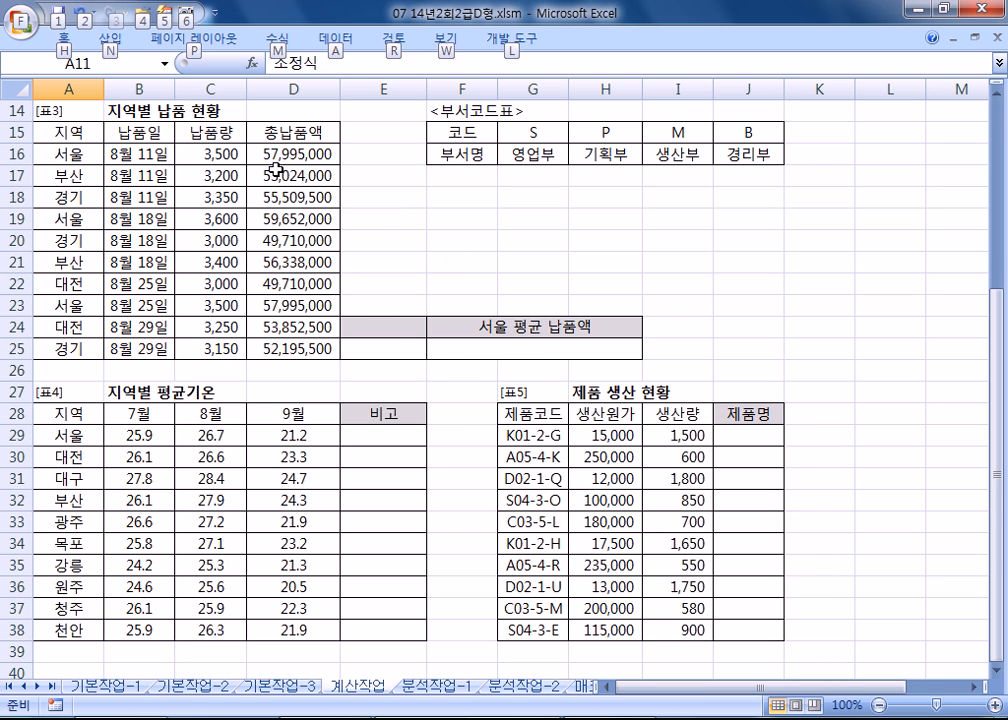
Step: Switch to Notepad and add the line 3. 지역이 "서울"인 총납품액의 평균을 계산 below the HLOOKUP formulas
{"action": "key", "text": "alt+Tab"}
{"action": "scroll", "coordinate": [240, 470], "scroll_direction": "down", "scroll_amount": 2}
{"action": "left_click", "coordinate": [106, 364]}
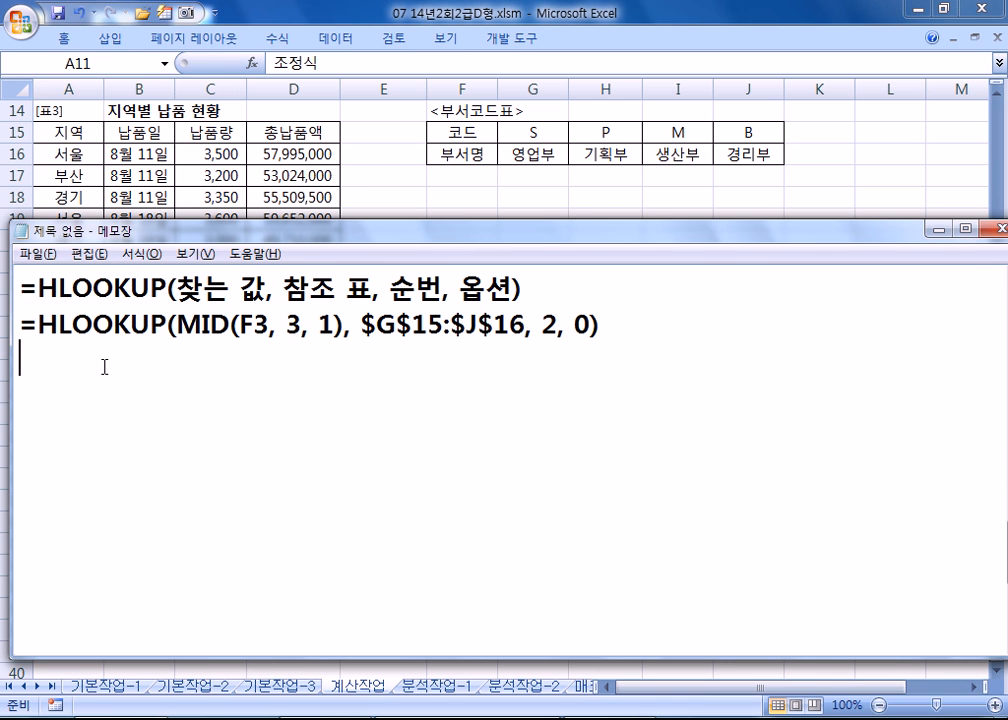
{"action": "key", "text": "Return"}
{"action": "type", "text": "3. WLDUR"}
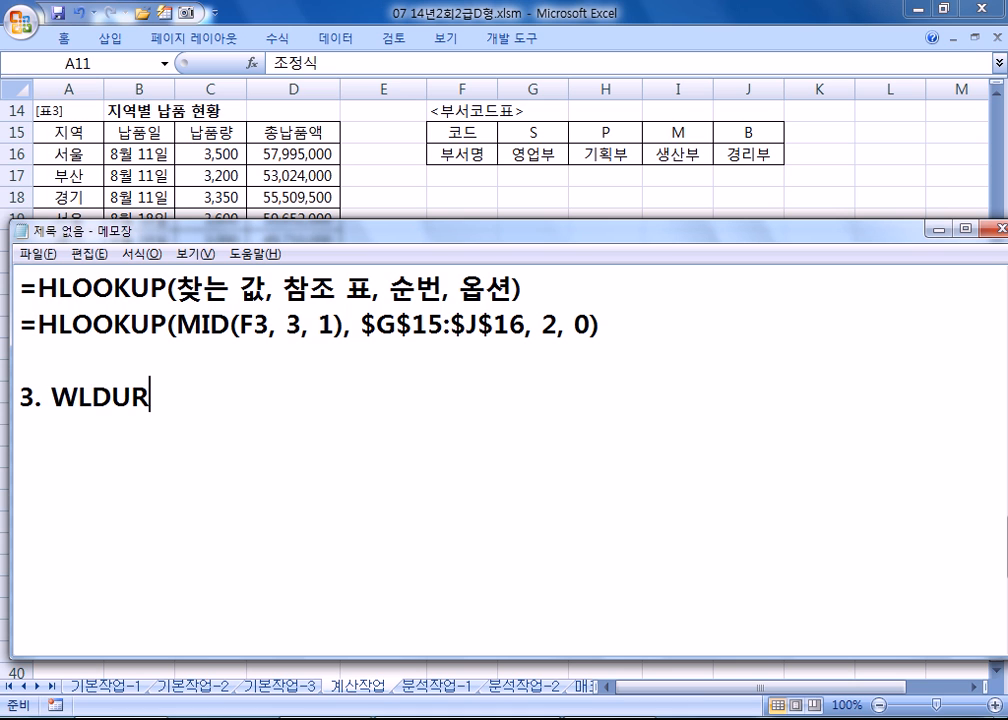
{"action": "key", "text": "BackSpace"}
{"action": "key", "text": "BackSpace"}
{"action": "key", "text": "BackSpace"}
{"action": "key", "text": "BackSpace"}
{"action": "key", "text": "BackSpace"}
{"action": "type", "text": "지역이 \""}
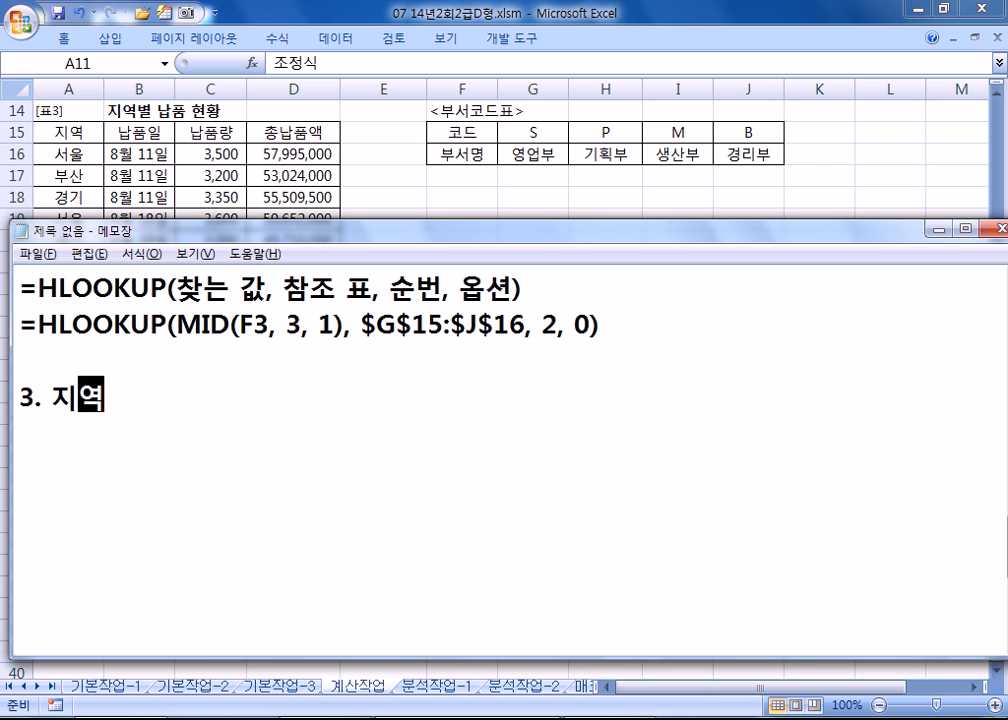
{"action": "type", "text": "ㄹ\""}
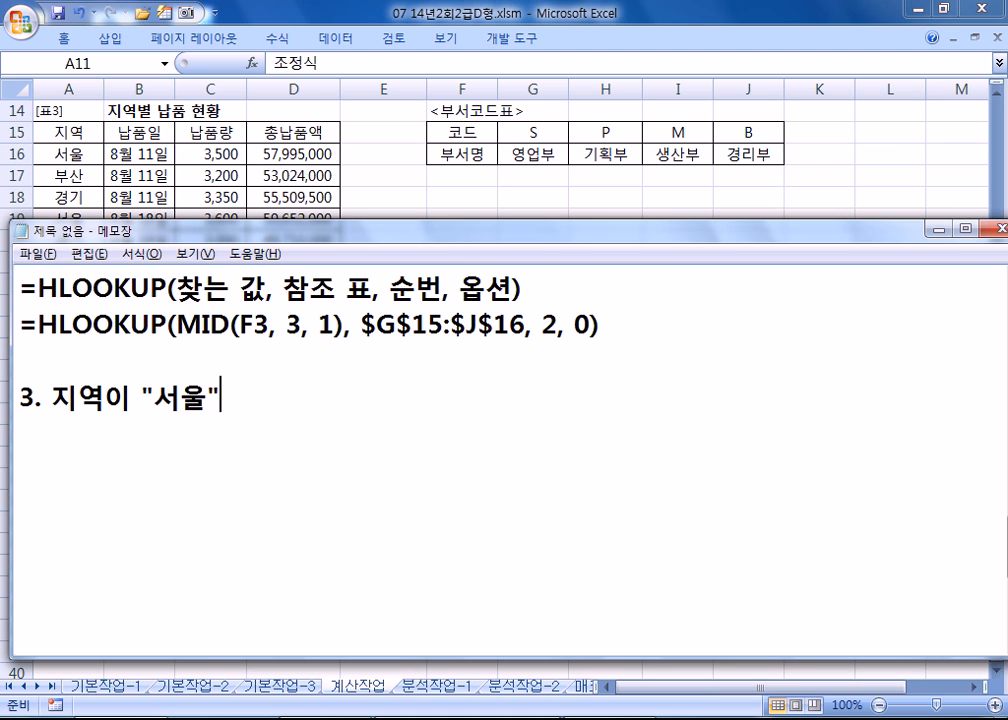
{"action": "type", "text": "인 총남ㅍ"}
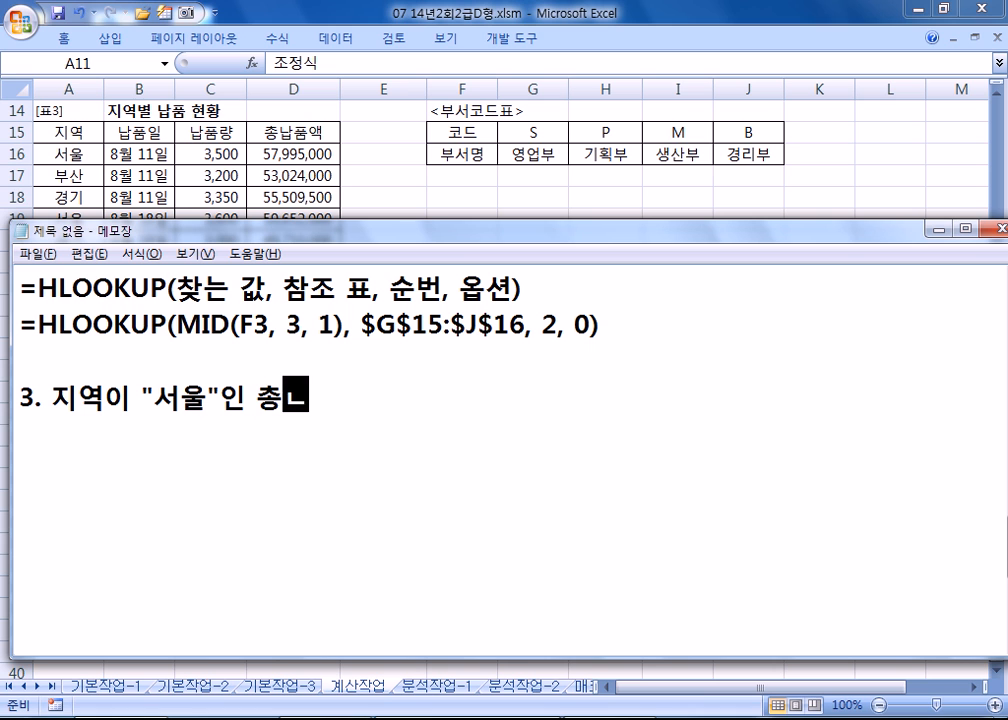
{"action": "key", "text": "BackSpace"}
{"action": "type", "text": "ㄴ"}
{"action": "key", "text": "BackSpace"}
{"action": "key", "text": "BackSpace"}
{"action": "type", "text": "나ㅂ품액의"}
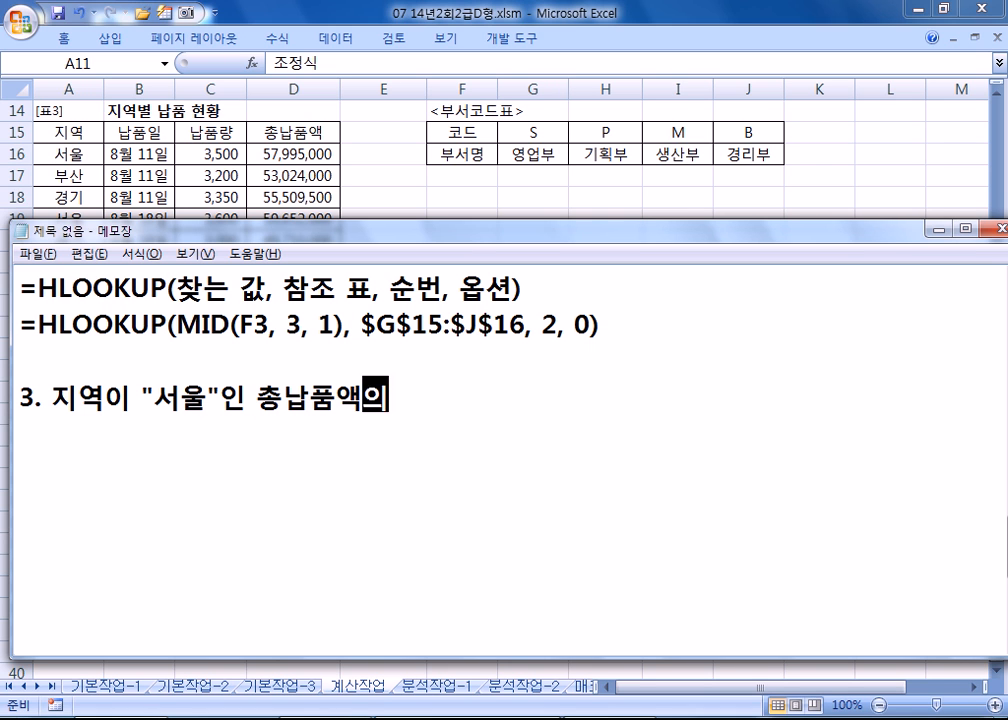
{"action": "type", "text": " 평균을 ㄱ"}
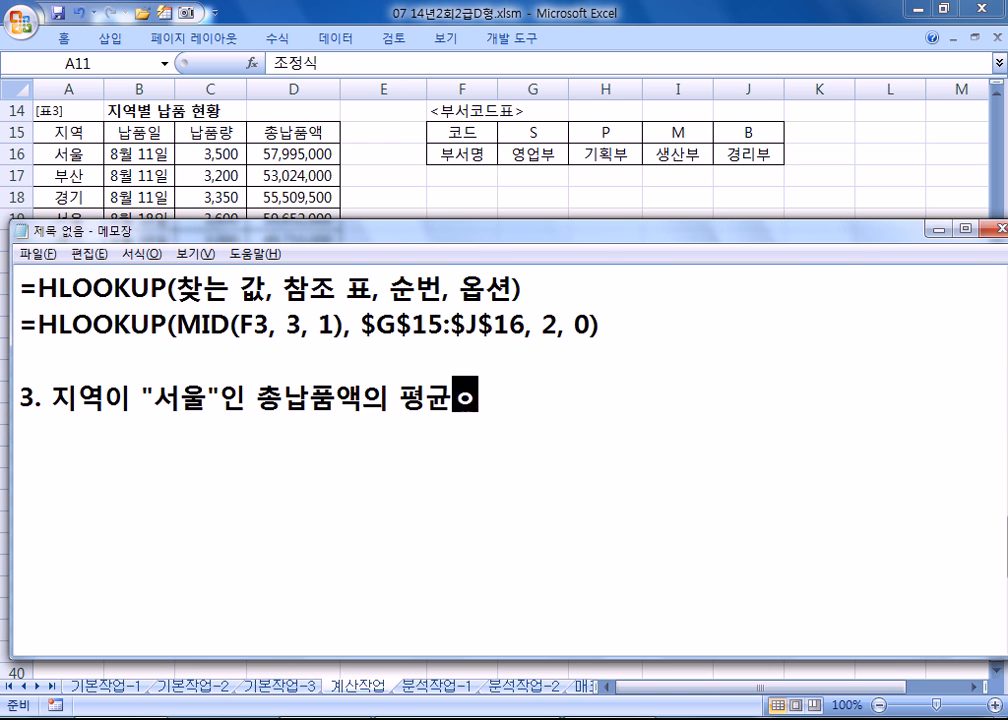
{"action": "type", "text": "ㅖ산"}
{"action": "key", "text": "Return"}
Step: Switch back to Excel and enter the criteria 지역 in E24 and 서울 in E25
{"action": "key", "text": "alt+Tab"}
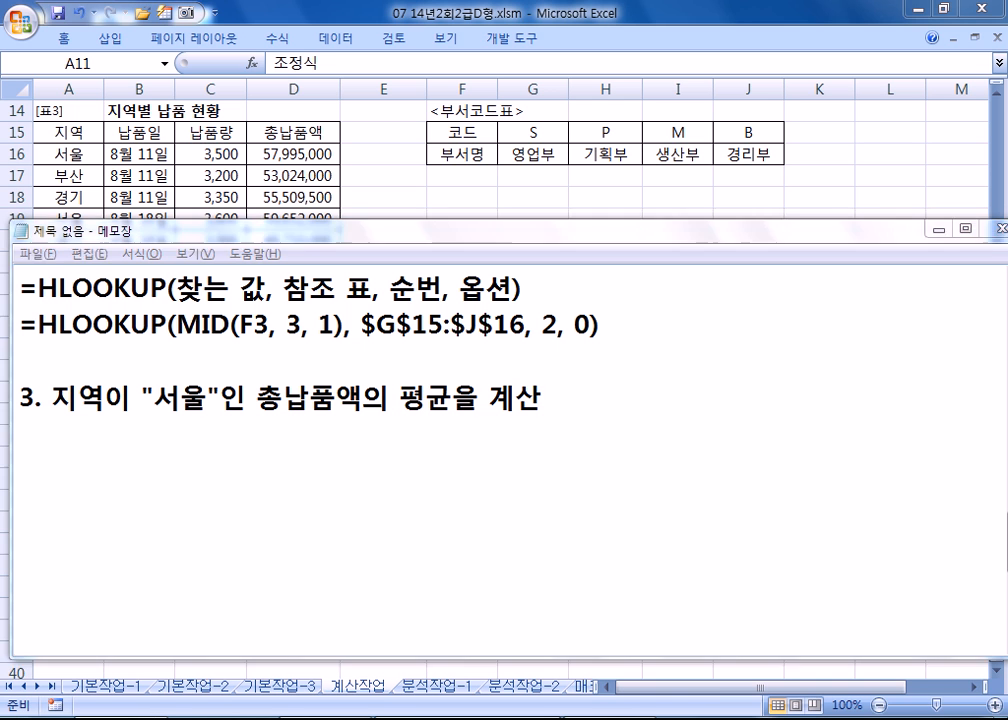
{"action": "left_click", "coordinate": [516, 348]}
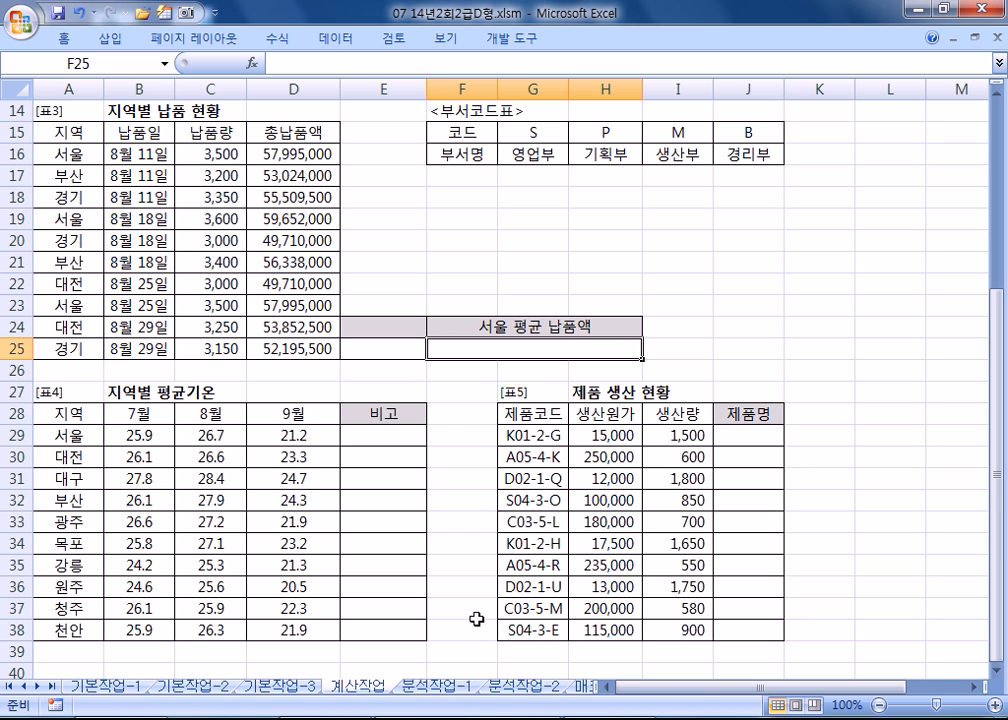
{"action": "mouse_move", "coordinate": [391, 323]}
{"action": "left_mouse_down"}
{"action": "mouse_move", "coordinate": [367, 360]}
{"action": "mouse_move", "coordinate": [388, 344]}
{"action": "left_mouse_up"}
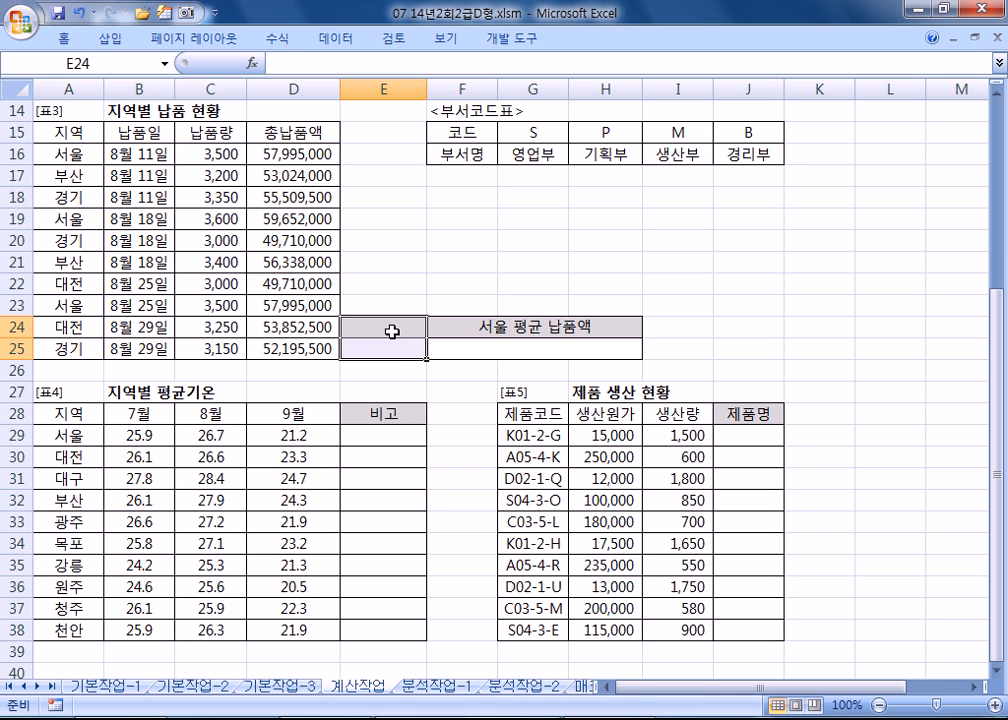
{"action": "type", "text": "지역"}
{"action": "key", "text": "Return"}
{"action": "type", "text": "서울"}
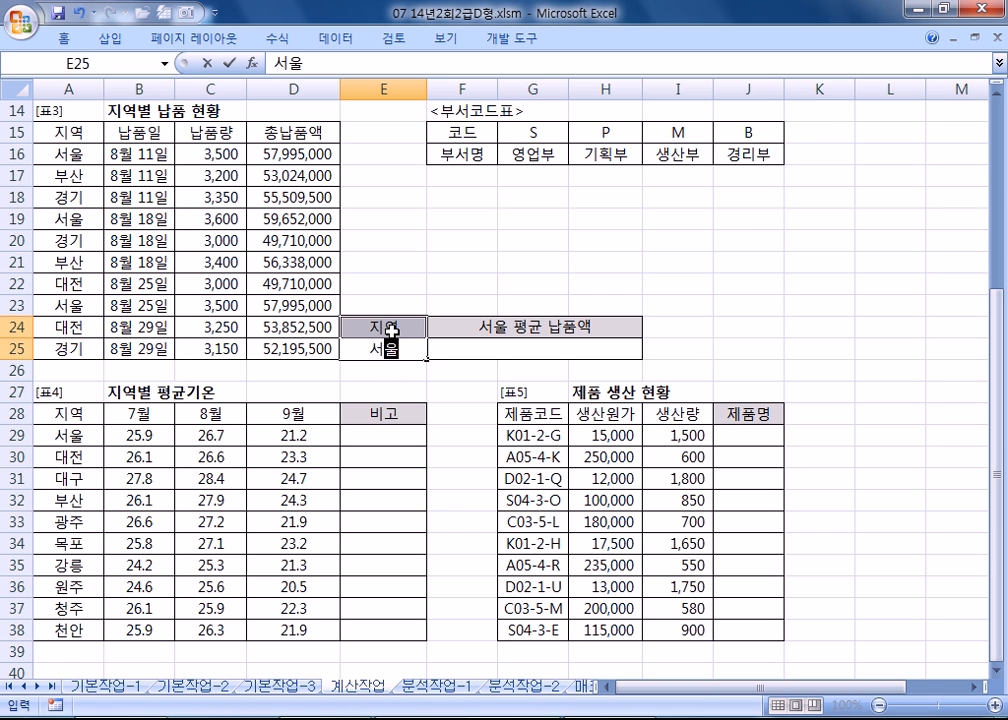
{"action": "left_click", "coordinate": [390, 331]}
{"action": "key", "text": "shift+Down"}
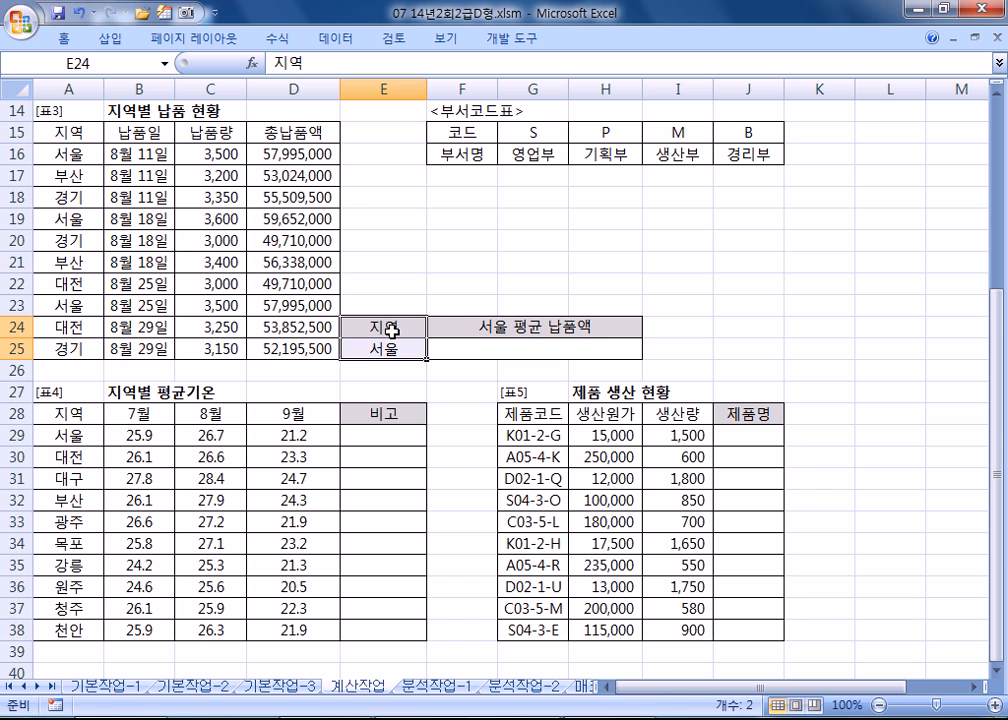
Step: Switch to Notepad and add the line 천의 자리에서 올림하여 표시 =ROUNDUP(값, -4) under the third task
{"action": "key", "text": "alt+Tab"}
{"action": "type", "text": "처"}
{"action": "key", "text": "BackSpace"}
{"action": "type", "text": "천의 자리에서 올림하여 표시"}
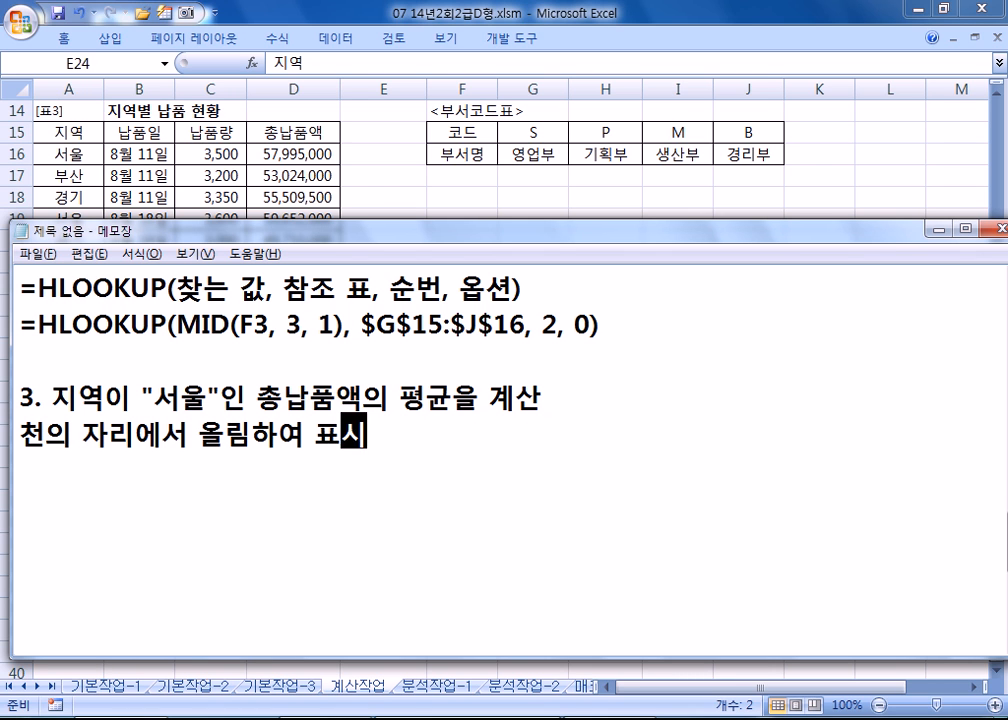
{"action": "type", "text": "("}
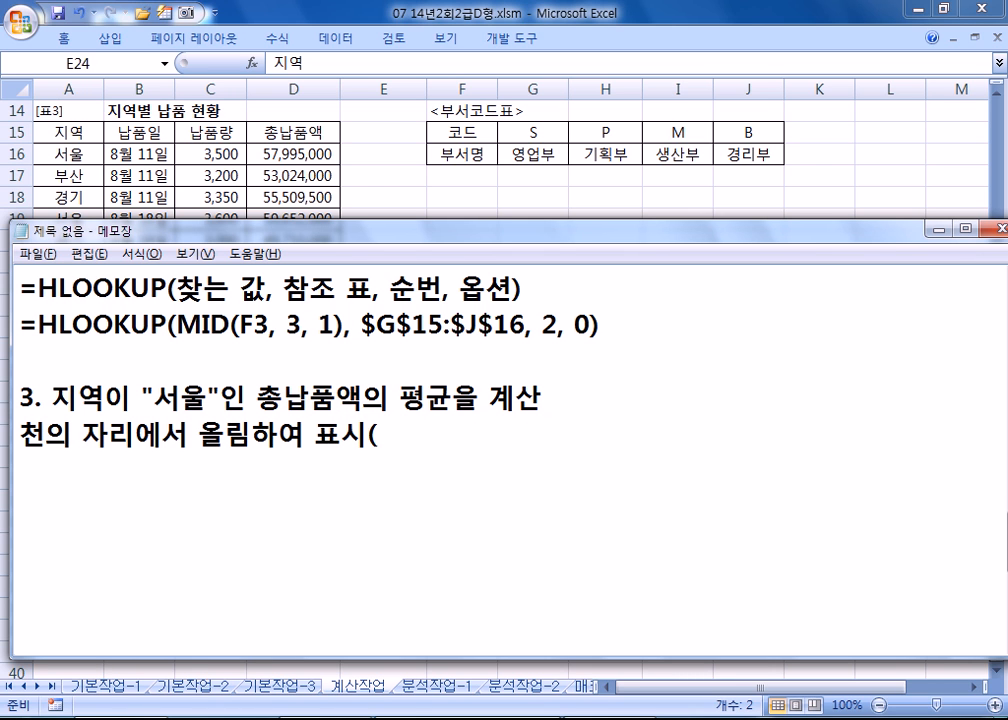
{"action": "type", "text": "ROUND"}
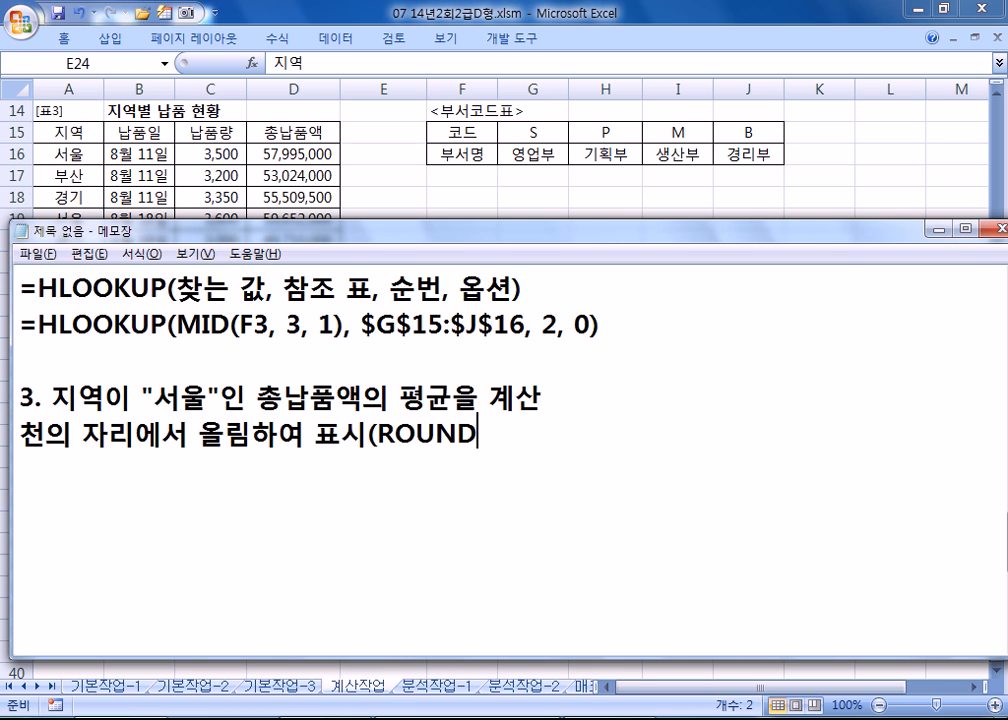
{"action": "type", "text": "UP("}
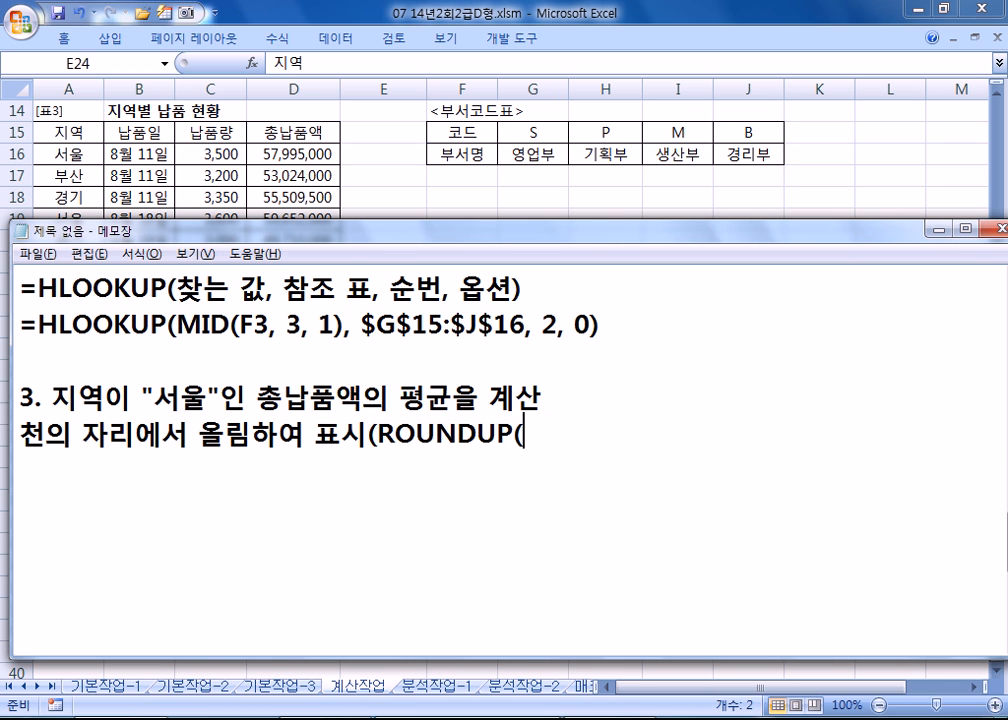
{"action": "type", "text": "가값, -4)"}
{"action": "key", "text": "Left"}
{"action": "key", "text": "Left"}
{"action": "key", "text": "Left"}
{"action": "key", "text": "Left"}
{"action": "key", "text": "Left"}
{"action": "key", "text": "Left"}
{"action": "key", "text": "Left"}
{"action": "key", "text": "Left"}
{"action": "key", "text": "Left"}
{"action": "key", "text": "Left"}
{"action": "key", "text": "Right"}
{"action": "key", "text": "Right"}
{"action": "type", "text": "="}
{"action": "key", "text": "Delete"}
{"action": "key", "text": "End"}
{"action": "key", "text": "Return"}
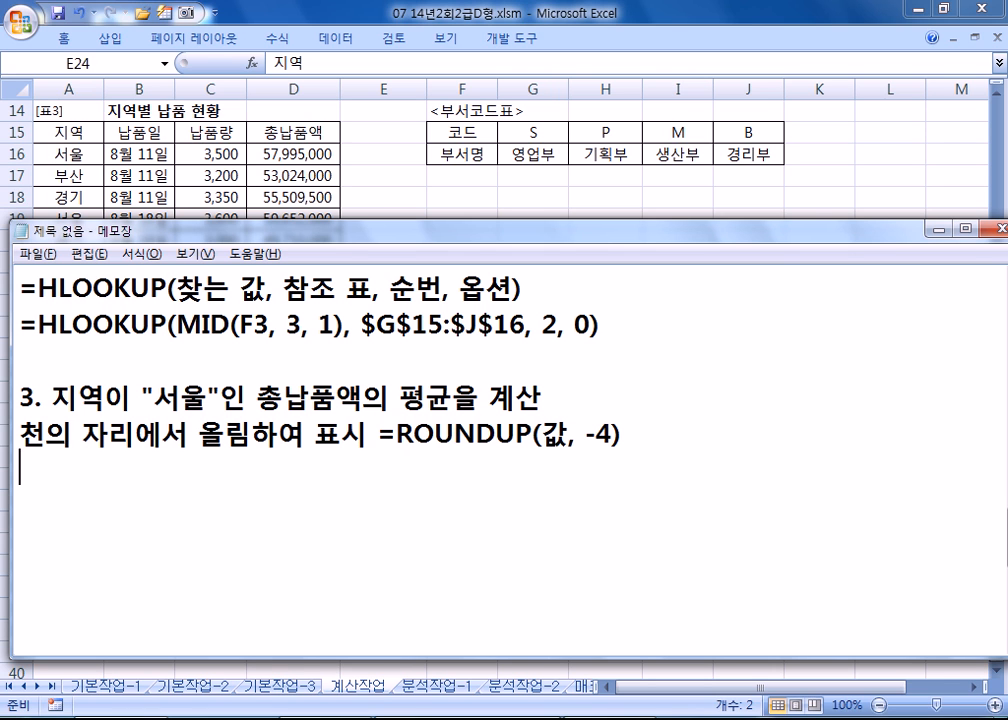
Step: Write =ROUNDUP(값, -4) on a new line as the base of the answer formula
{"action": "type", "text": "=ri"}
{"action": "key", "text": "BackSpace"}
{"action": "key", "text": "BackSpace"}
{"action": "key", "text": "Hangul"}
{"action": "type", "text": "ROU"}
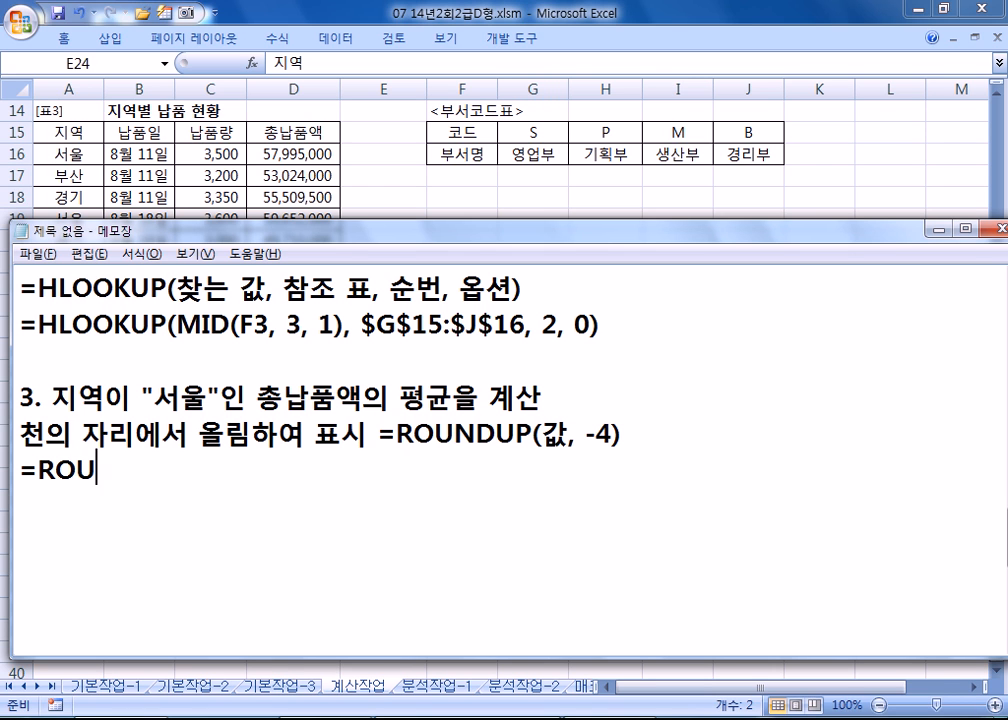
{"action": "type", "text": "NDUP(값, -4)"}
{"action": "key", "text": "Left"}
{"action": "key", "text": "Left"}
{"action": "key", "text": "Left"}
{"action": "key", "text": "Left"}
{"action": "key", "text": "Left"}
{"action": "key", "text": "Left"}
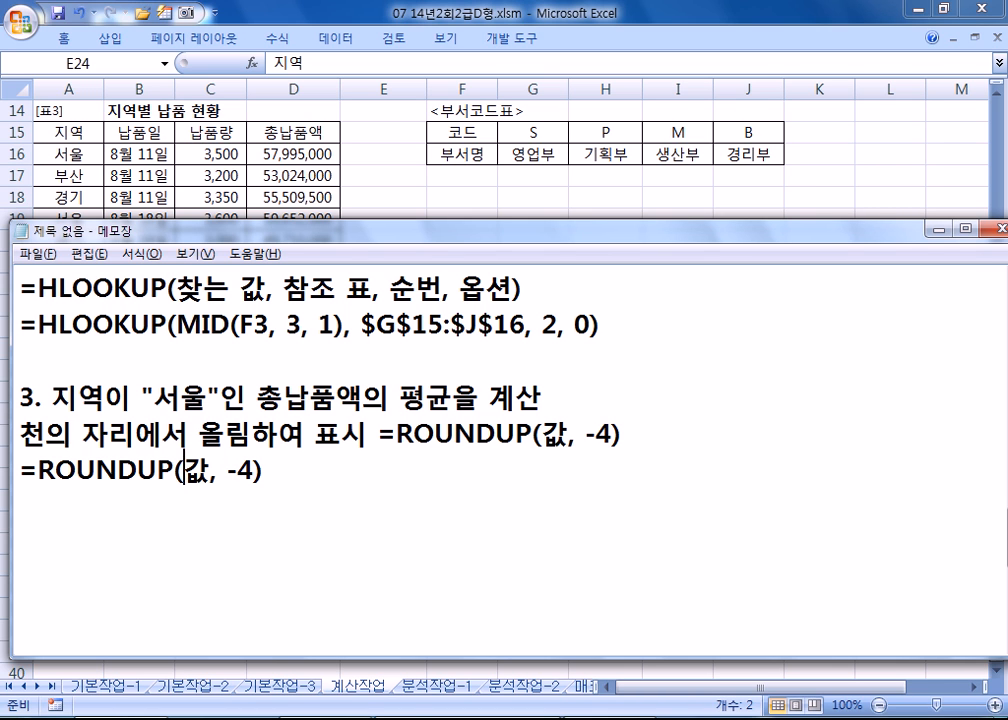
Step: In Notepad's answer formula, nest DAVERAGE( inside ROUNDUP in front of 값
{"action": "key", "text": "alt+Tab"}
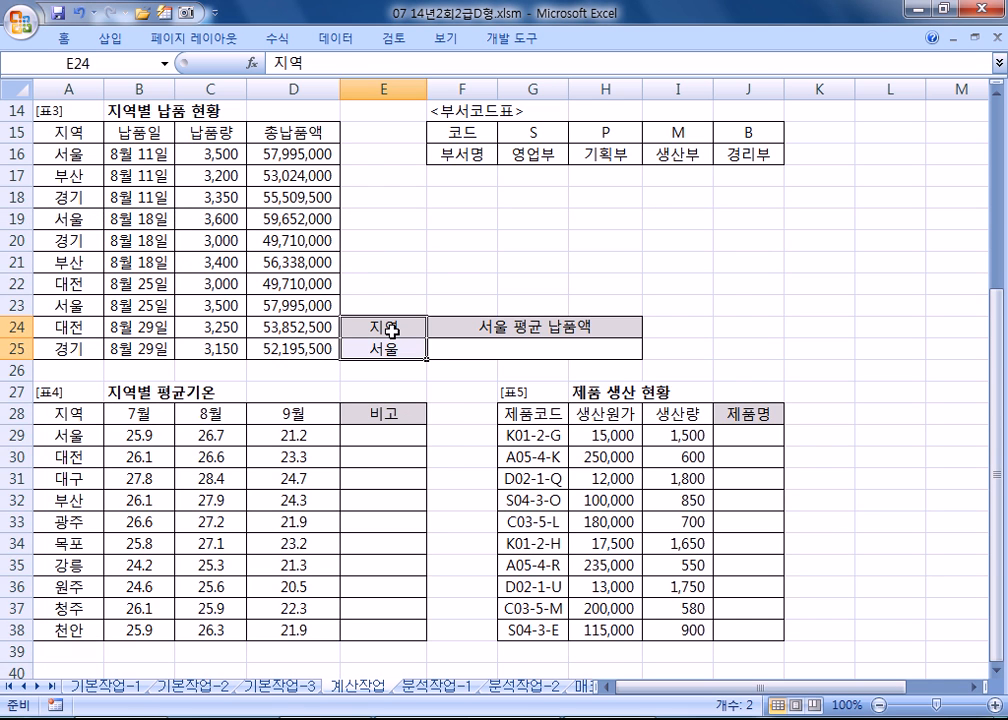
{"action": "key", "text": "Right"}
{"action": "key", "text": "alt+Tab"}
{"action": "type", "text": "ㅇ"}
{"action": "key", "text": "BackSpace"}
{"action": "type", "text": "DAVERAGE("}
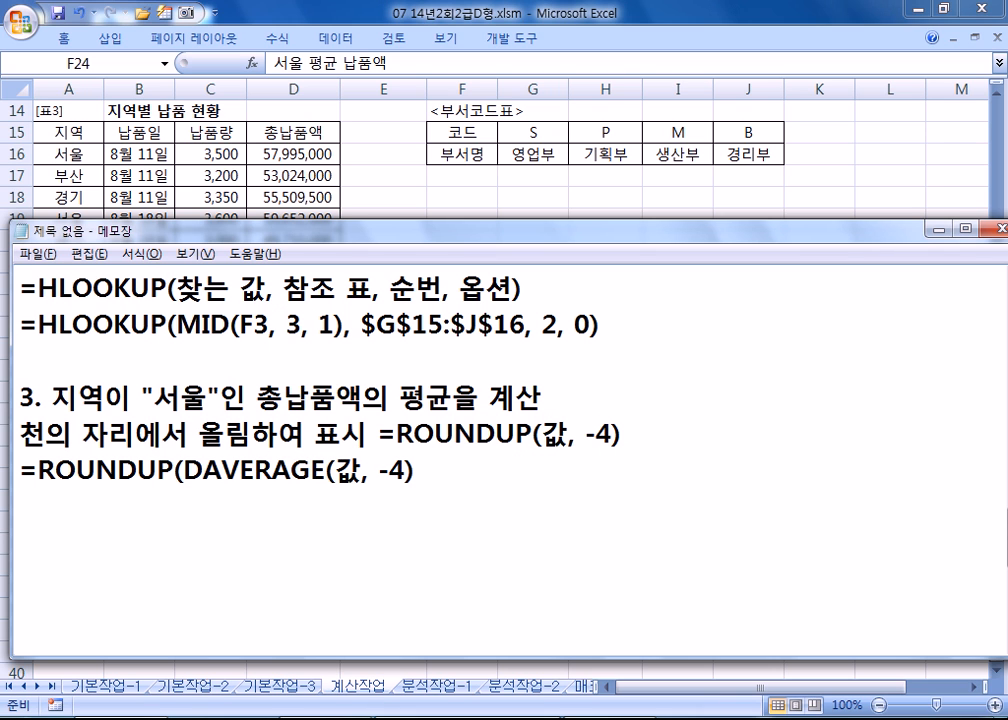
Step: Replace 값 with the database range A15:D25 as DAVERAGE's first argument and close its parenthesis
{"action": "key", "text": "alt+Tab"}
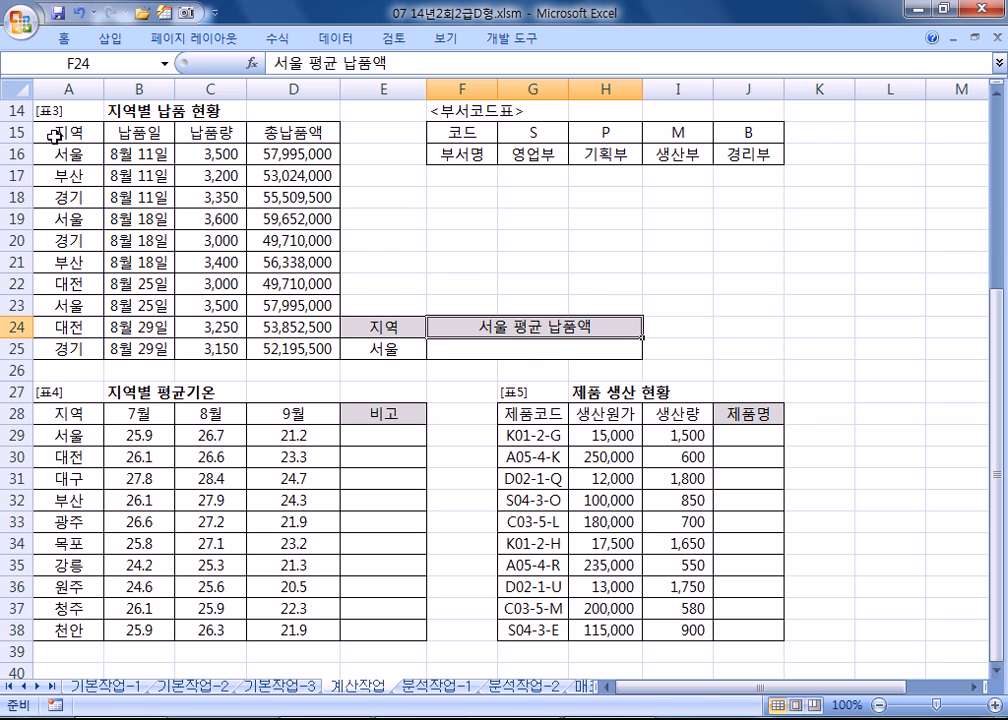
{"action": "key", "text": "alt+Tab"}
{"action": "type", "text": "A15"}
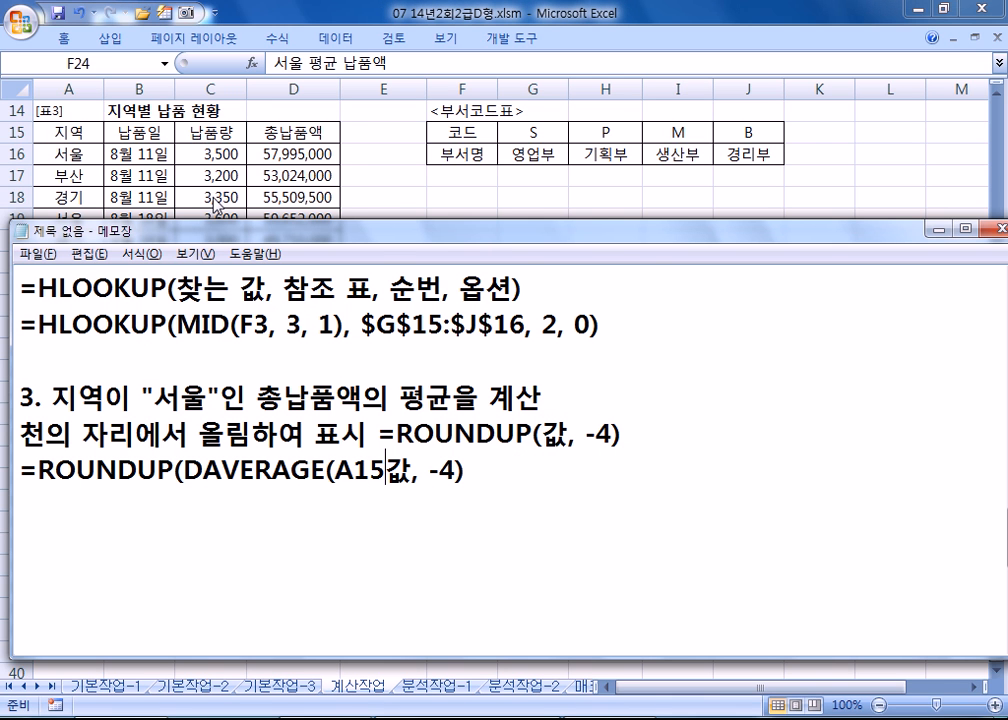
{"action": "type", "text": ":"}
{"action": "type", "text": "D"}
{"action": "key", "text": "alt+Tab"}
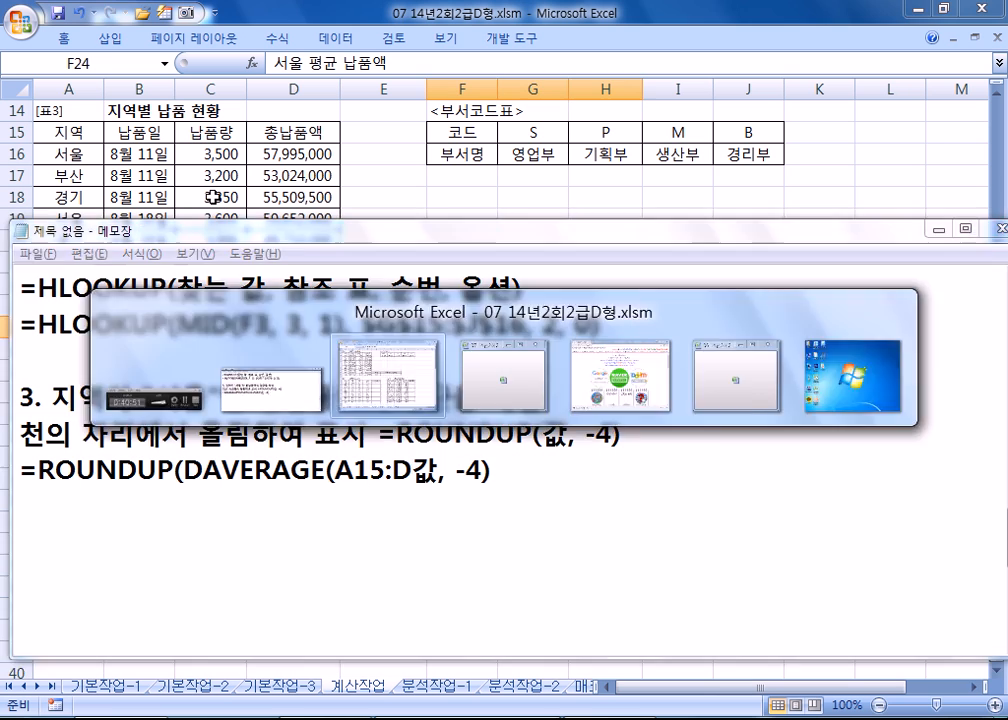
{"action": "key", "text": "alt+Tab"}
{"action": "type", "text": "25"}
{"action": "key", "text": "Delete"}
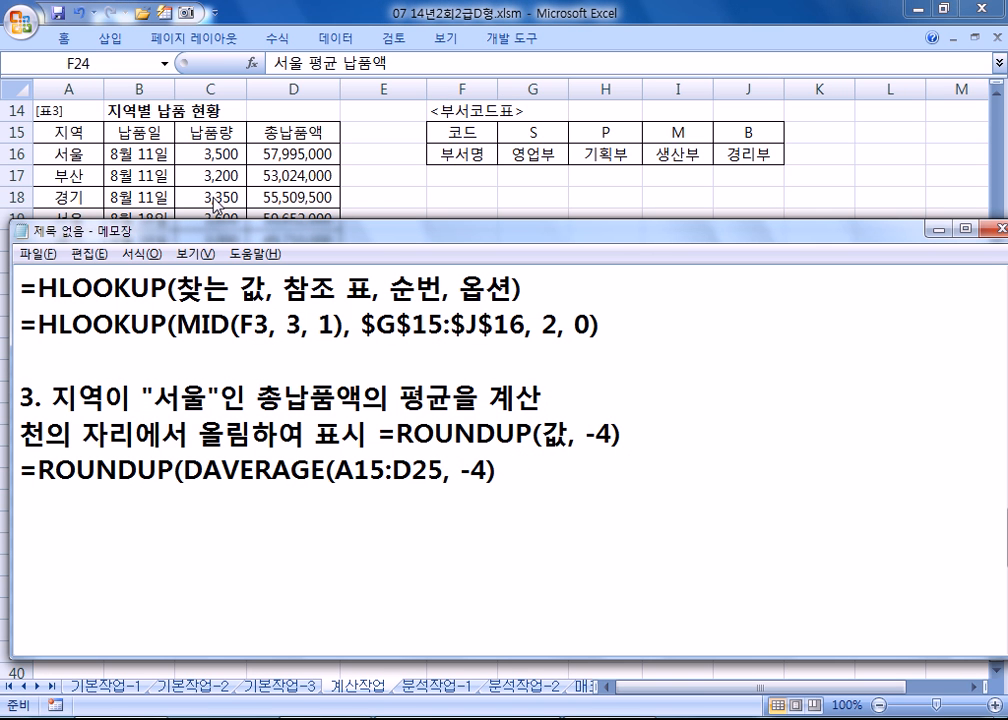
{"action": "type", "text": ")"}
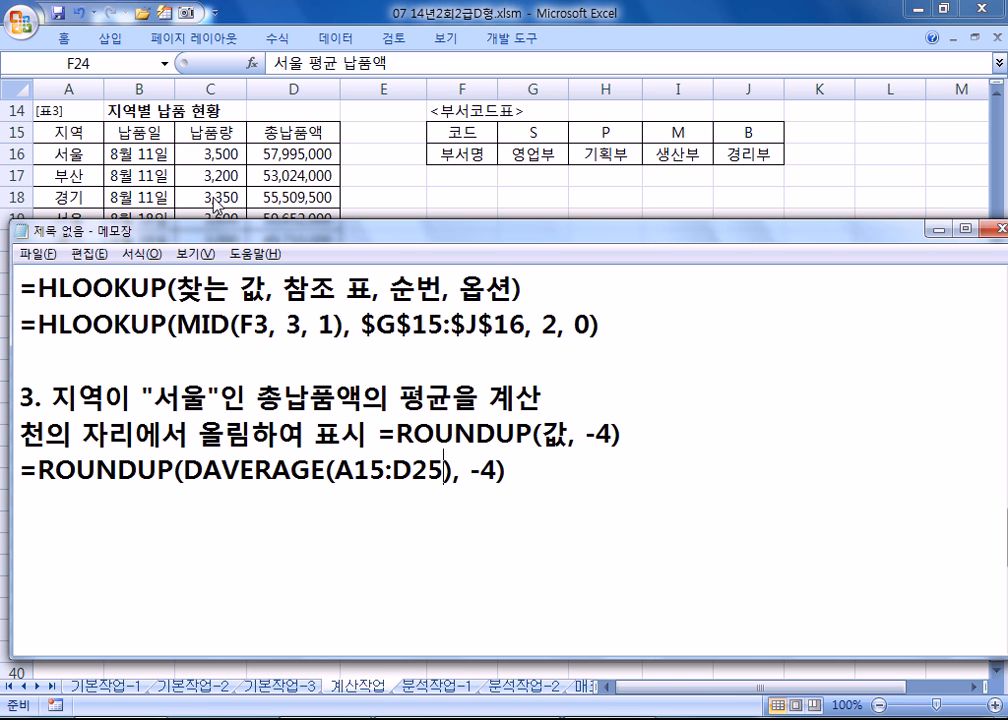
Step: Add the field D15 and the criteria range E24:E25 as DAVERAGE's remaining arguments
{"action": "key", "text": "Left"}
{"action": "type", "text": ","}
{"action": "left_click", "coordinate": [255, 14]}
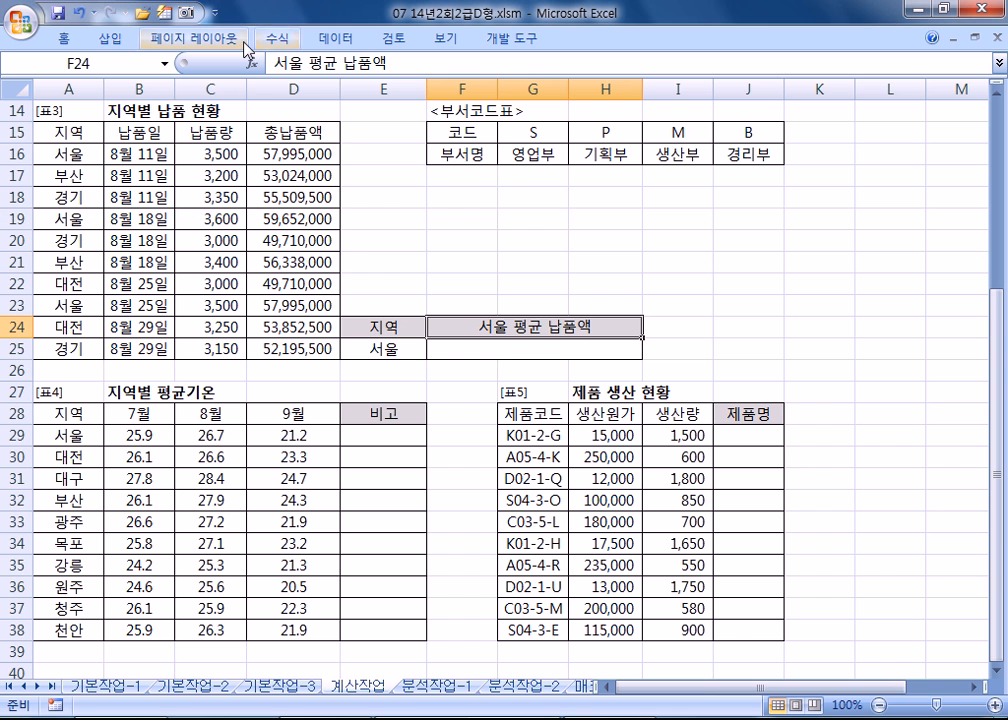
{"action": "left_click", "coordinate": [274, 133]}
{"action": "key", "text": "alt+Tab"}
{"action": "type", "text": "D15,"}
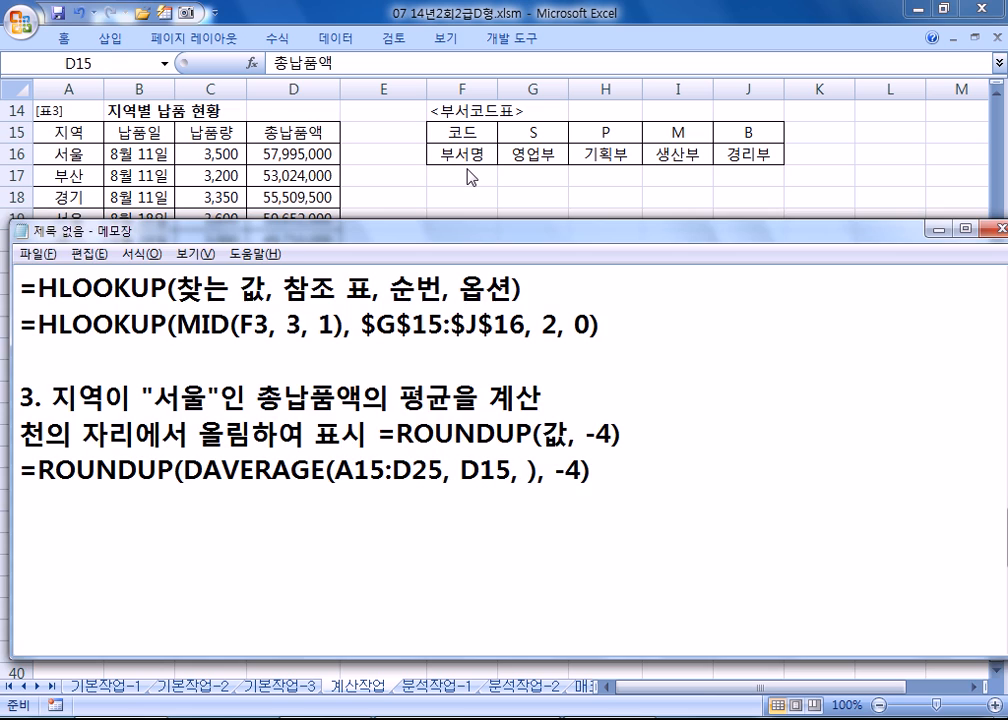
{"action": "key", "text": "alt+Tab"}
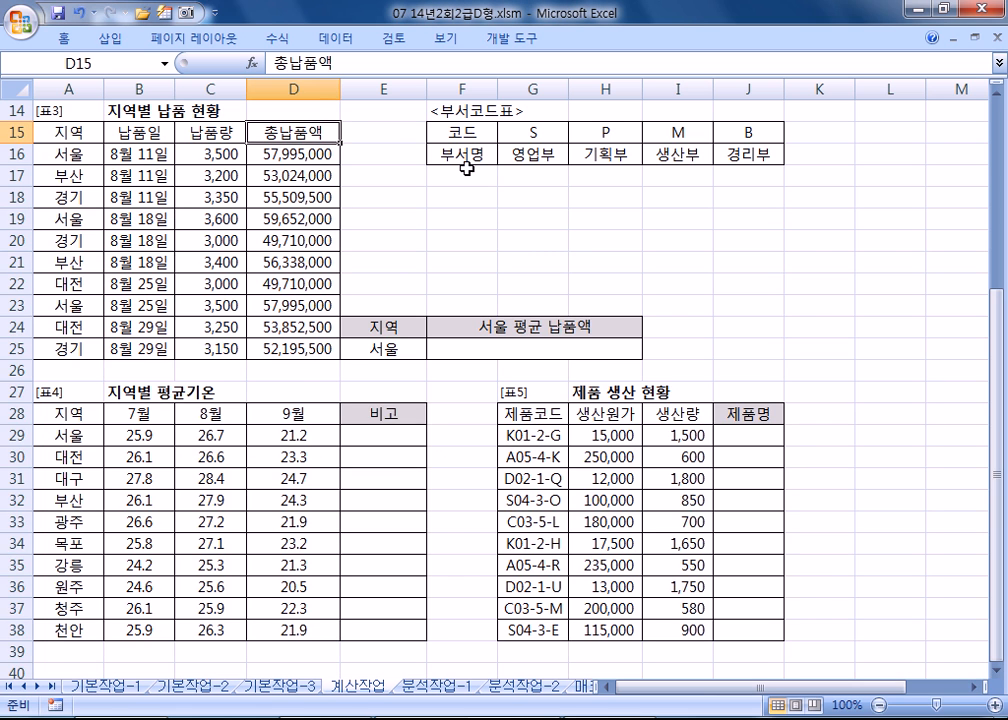
{"action": "key", "text": "alt+Tab"}
{"action": "type", "text": "E24:E25), -4)"}
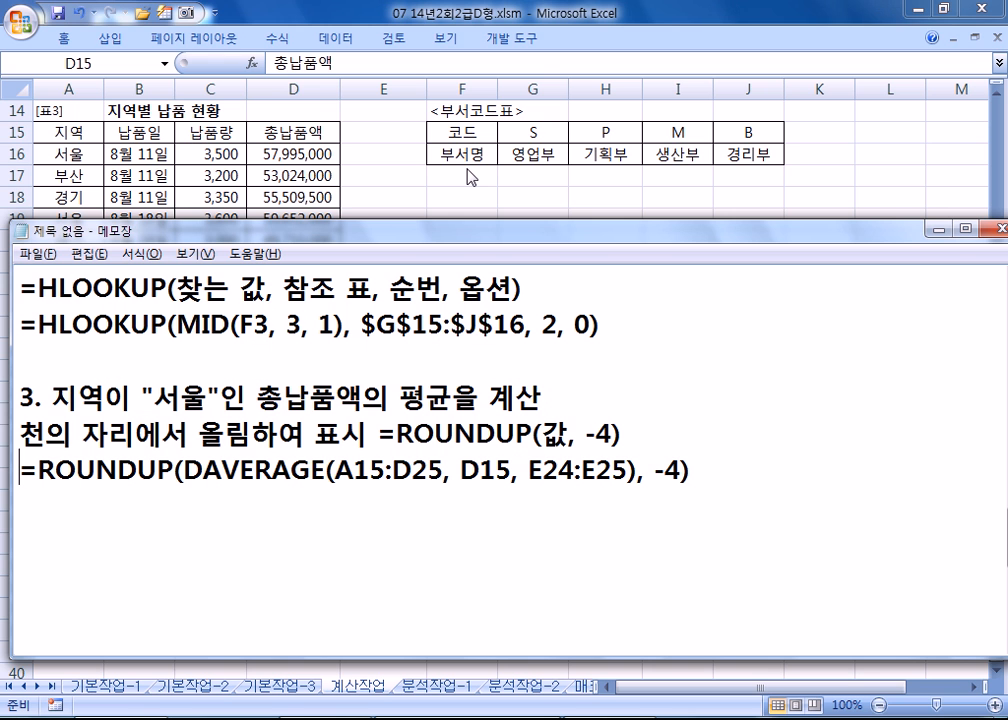
Step: Copy the formula =ROUNDUP(DAVERAGE(A15:D25, D15, E24:E25), -4) and paste it into cell F25 in Excel
{"action": "key", "text": "shift+End"}
{"action": "key", "text": "ctrl+c"}
{"action": "key", "text": "alt+Tab"}
{"action": "key", "text": "Down"}
{"action": "key", "text": "Down"}
{"action": "key", "text": "Down"}
{"action": "key", "text": "Down"}
{"action": "key", "text": "Down"}
{"action": "key", "text": "Down"}
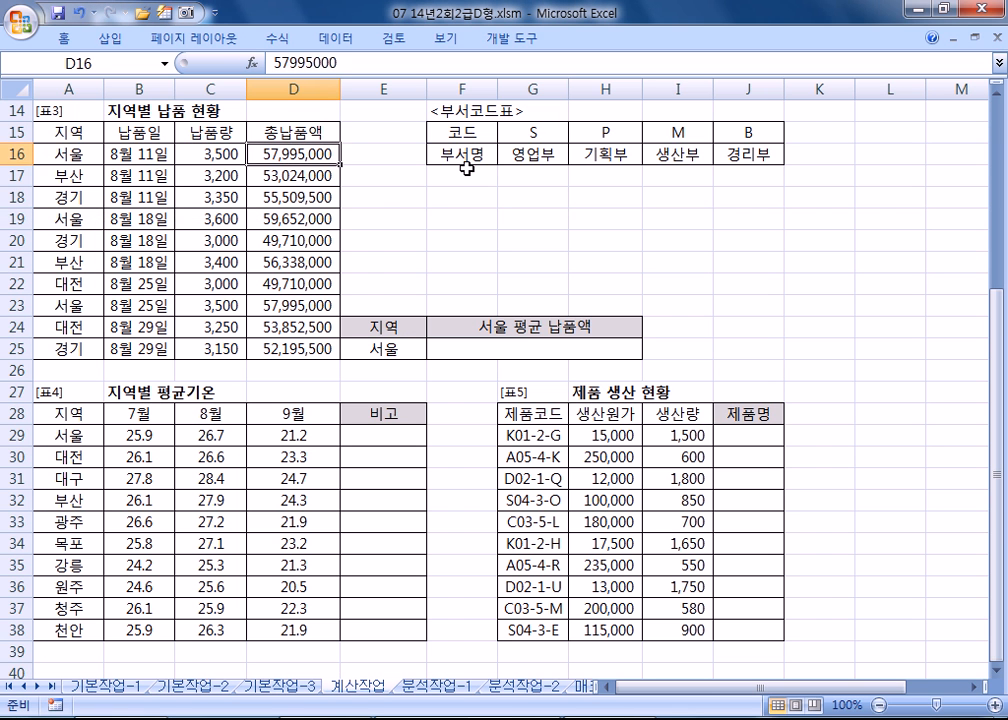
{"action": "key", "text": "Down"}
{"action": "key", "text": "Down"}
{"action": "key", "text": "Down"}
{"action": "key", "text": "Down"}
{"action": "key", "text": "Right"}
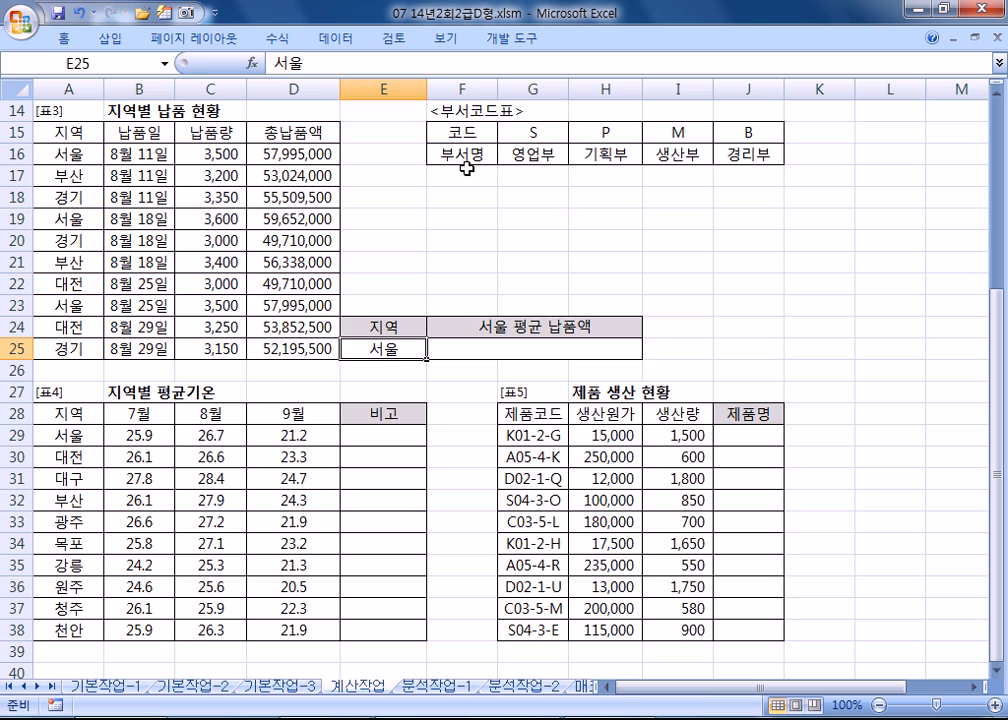
{"action": "key", "text": "Right"}
{"action": "key", "text": "F2"}
{"action": "key", "text": "ctrl+v"}
{"action": "key", "text": "Return"}
{"action": "key", "text": "Up"}
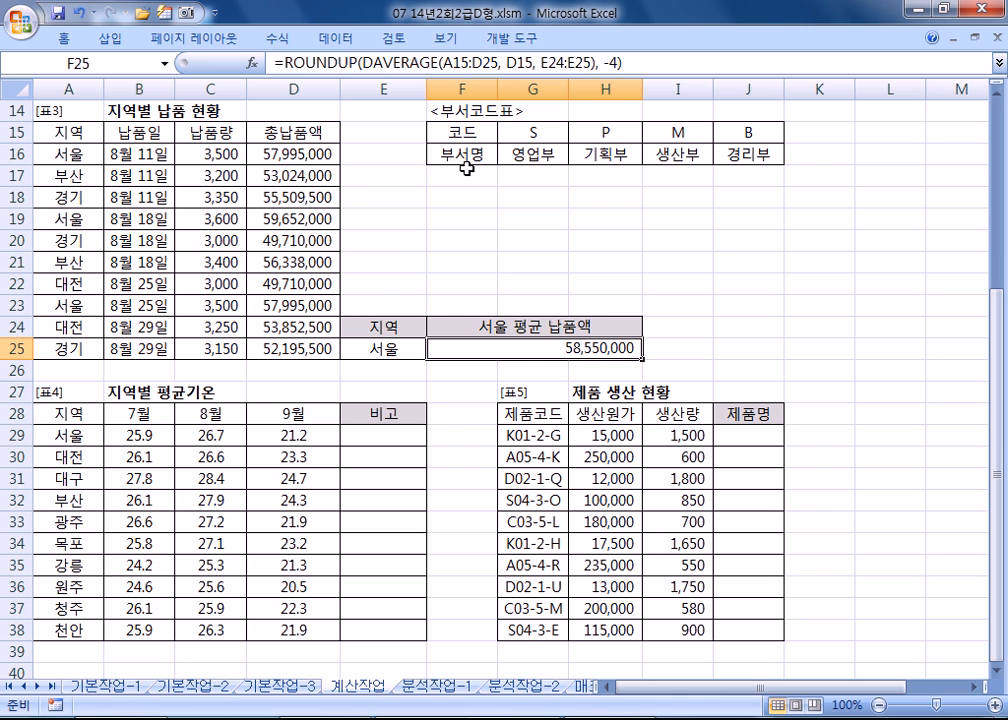
Step: Switch to Notepad and start the fourth task line with 4. 지역별 below the ROUNDUP formula
{"action": "key", "text": "alt+Tab"}
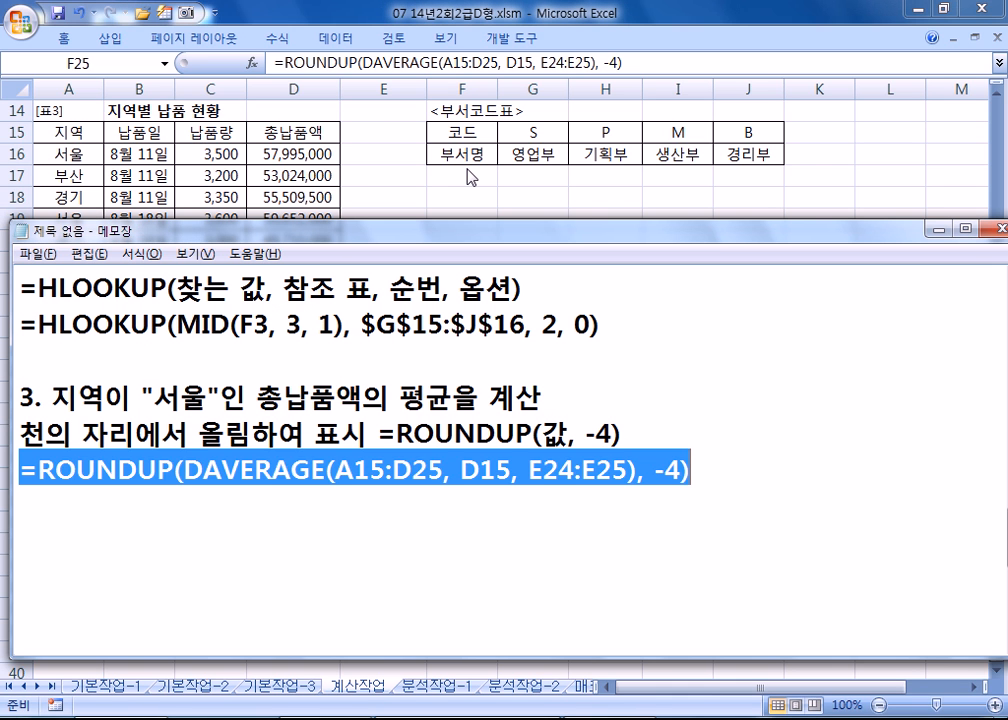
{"action": "key", "text": "Down"}
{"action": "key", "text": "Down"}
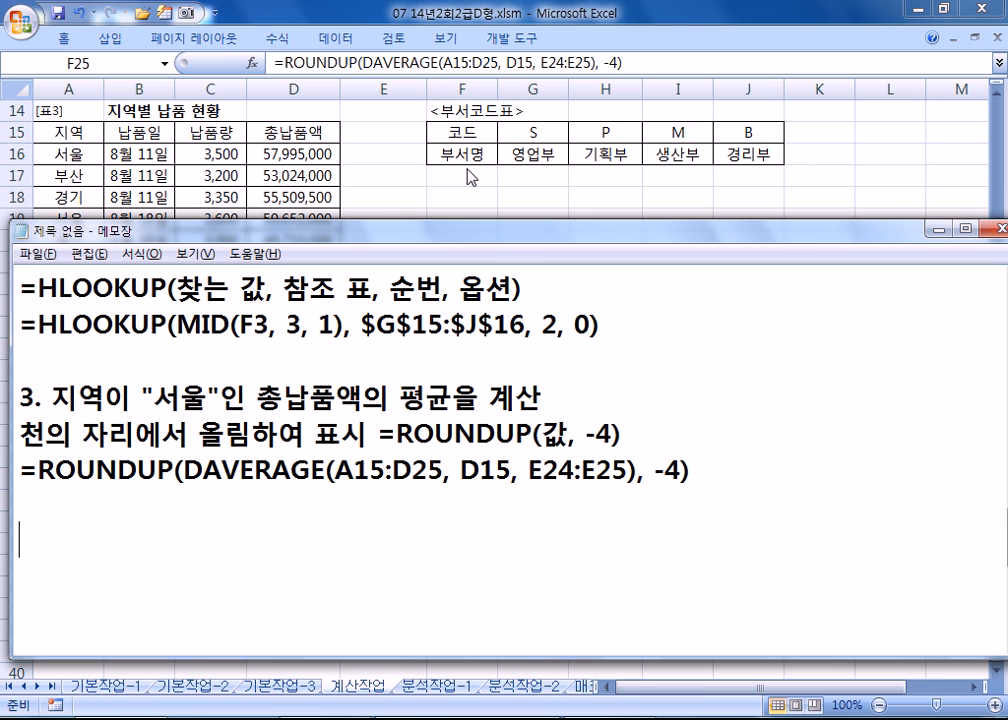
{"action": "type", "text": "4. WLDU"}
{"action": "key", "text": "BackSpace"}
{"action": "key", "text": "BackSpace"}
{"action": "key", "text": "BackSpace"}
{"action": "key", "text": "BackSpace"}
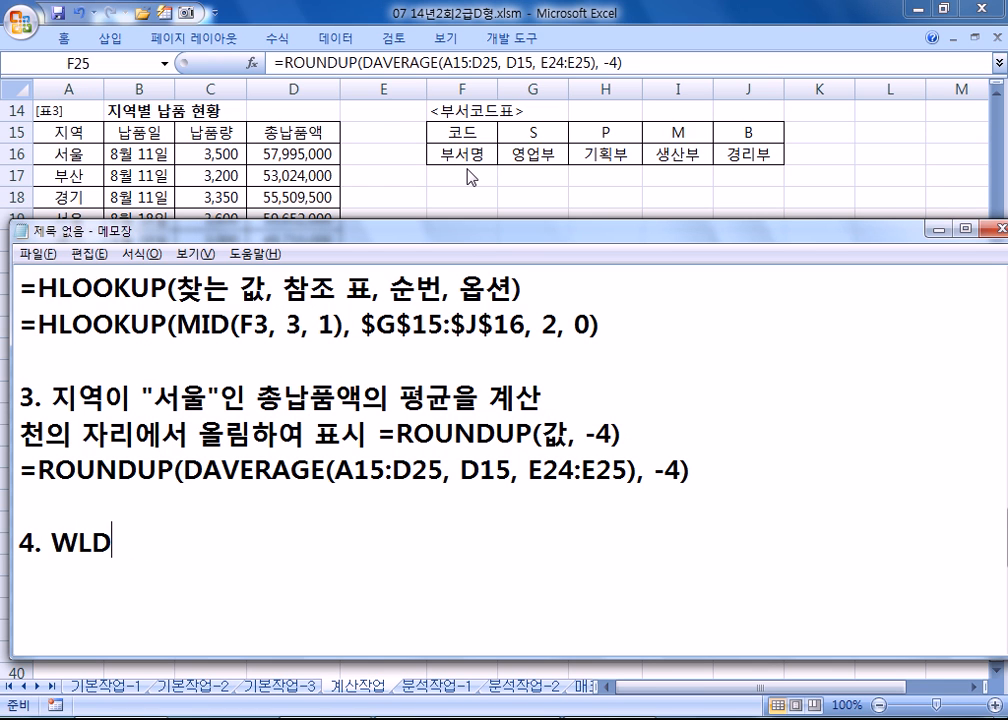
{"action": "type", "text": "지역별"}
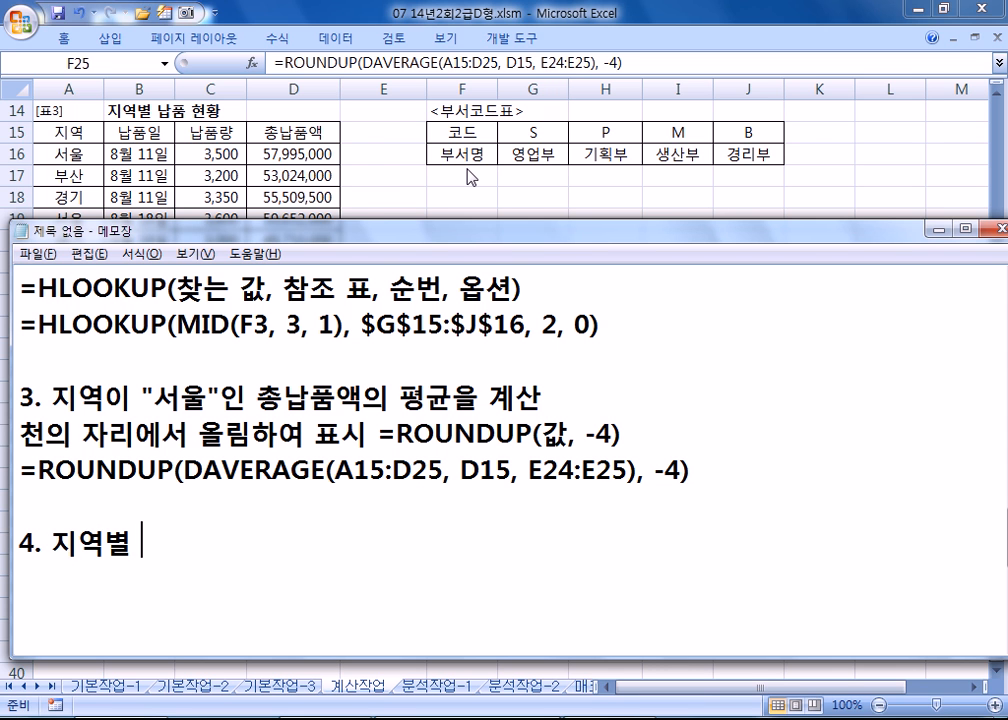
Step: Consult 표4 in Excel, and continue the fourth task line in Notepad with 7~9월 평균기온의 표준편차가
{"action": "key", "text": "alt+Tab"}
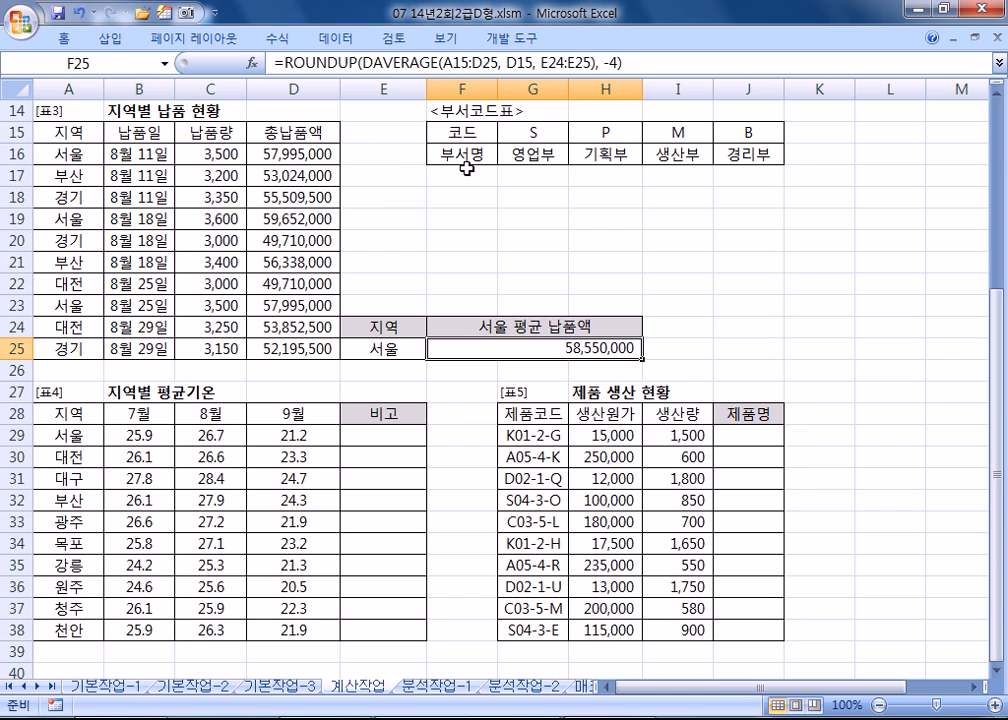
{"action": "key", "text": "Page_Down"}
{"action": "scroll", "coordinate": [356, 148], "scroll_direction": "up", "scroll_amount": 7}
{"action": "scroll", "coordinate": [220, 409], "scroll_direction": "down", "scroll_amount": 3}
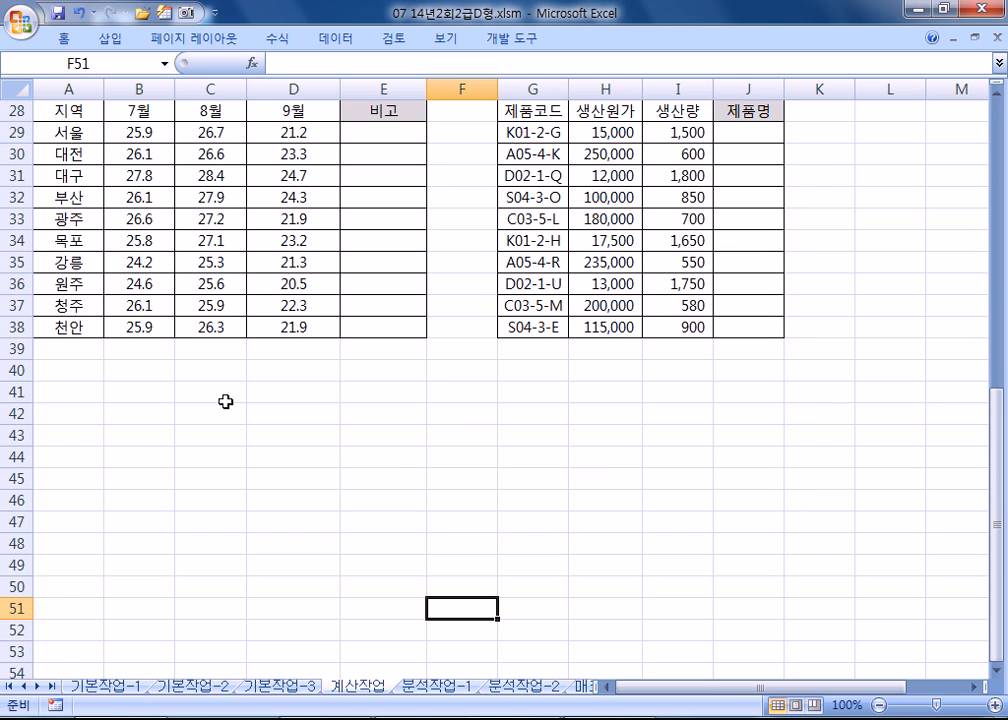
{"action": "left_click", "coordinate": [997, 88]}
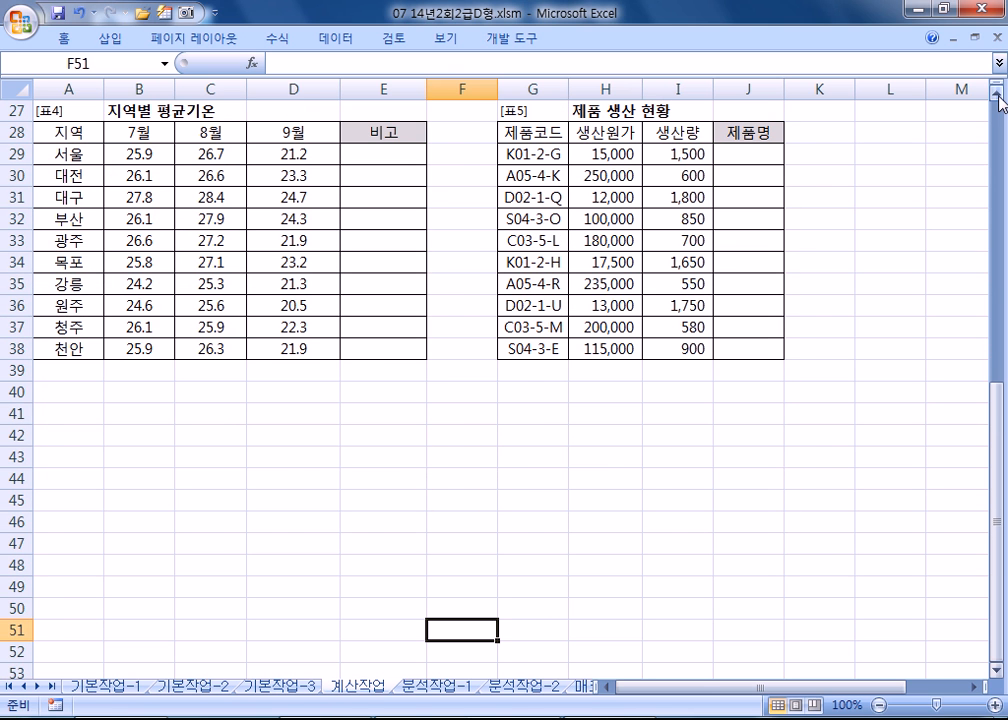
{"action": "key", "text": "alt+Tab"}
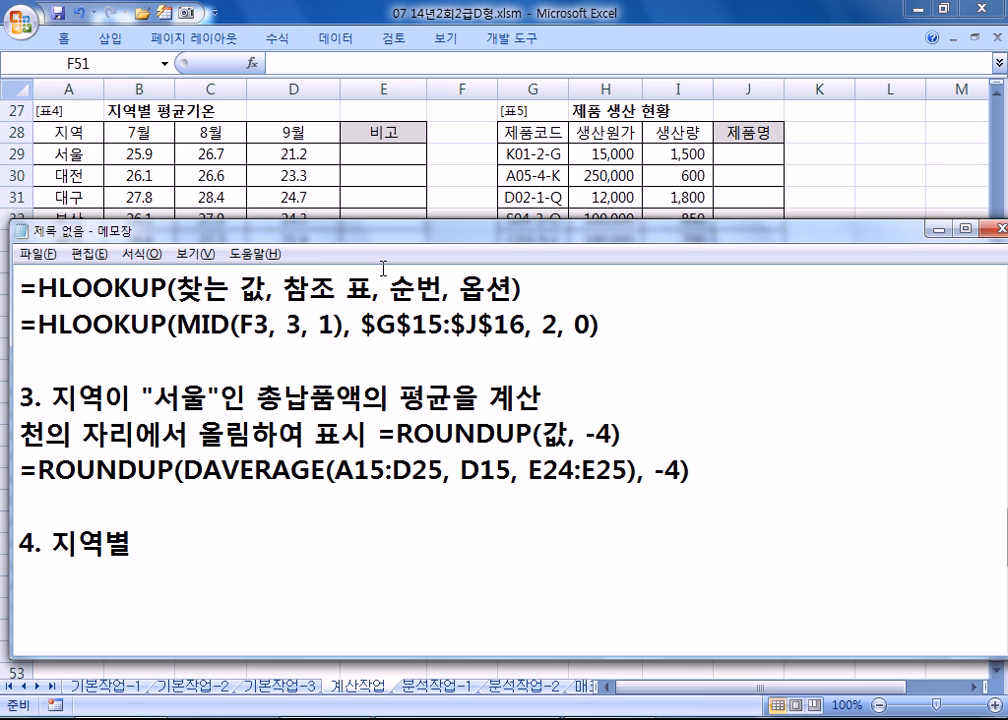
{"action": "type", "text": "7~9월"}
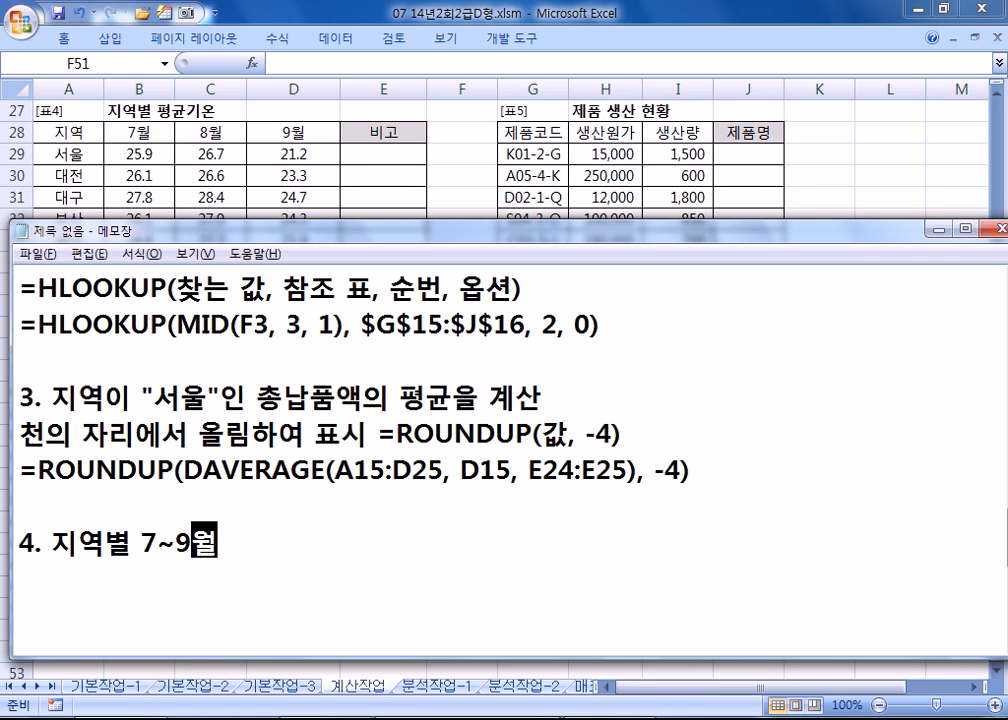
{"action": "type", "text": " 퓽균"}
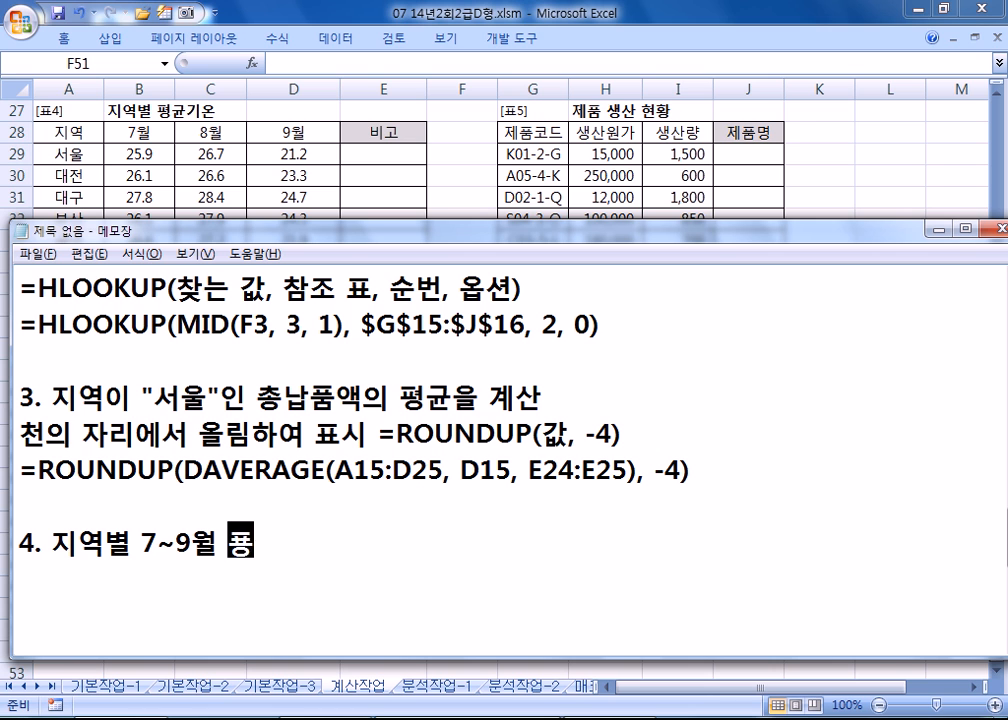
{"action": "key", "text": "BackSpace"}
{"action": "key", "text": "BackSpace"}
{"action": "key", "text": "BackSpace"}
{"action": "key", "text": "BackSpace"}
{"action": "type", "text": "평균깅오"}
{"action": "key", "text": "BackSpace"}
{"action": "type", "text": "온의"}
{"action": "type", "text": " 표준편차"}
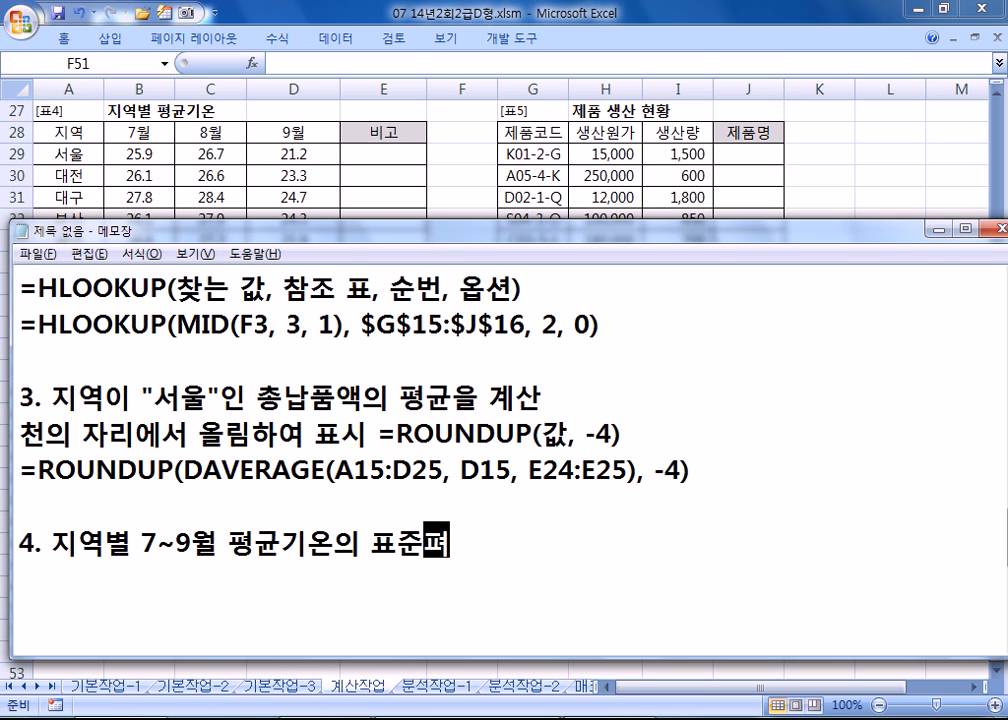
{"action": "type", "text": "가 "}
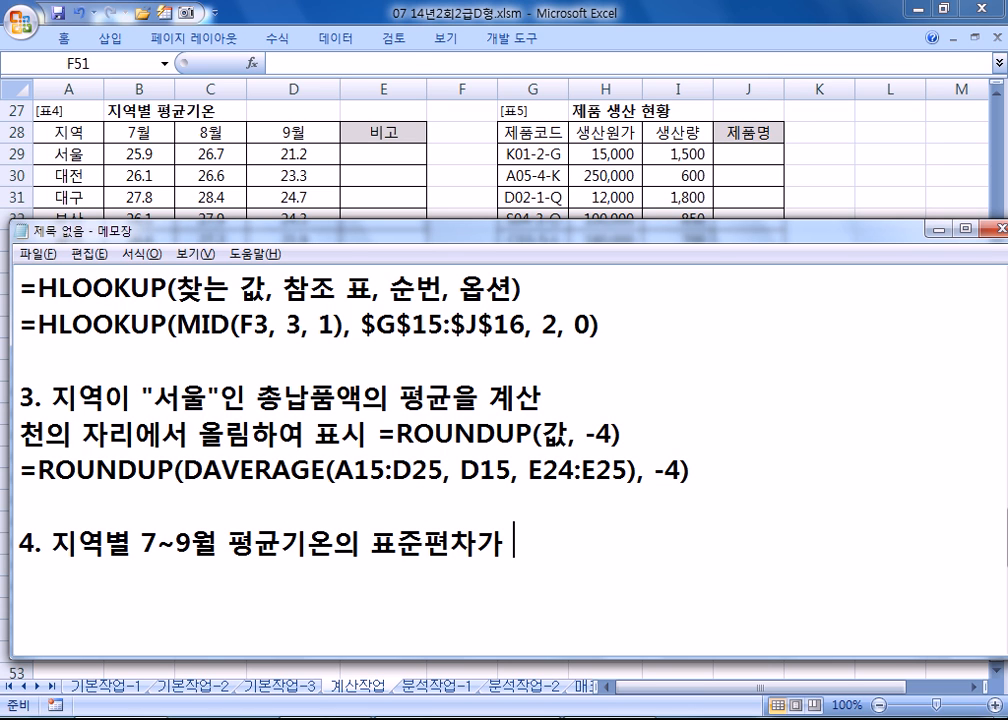
Step: Extend the fourth task line with the comparison target 전체 평균기온의 표준편차
{"action": "type", "text": "전체 ㅍ평"}
{"action": "key", "text": "BackSpace"}
{"action": "key", "text": "BackSpace"}
{"action": "type", "text": "평균ㄱ"}
{"action": "type", "text": "기온의"}
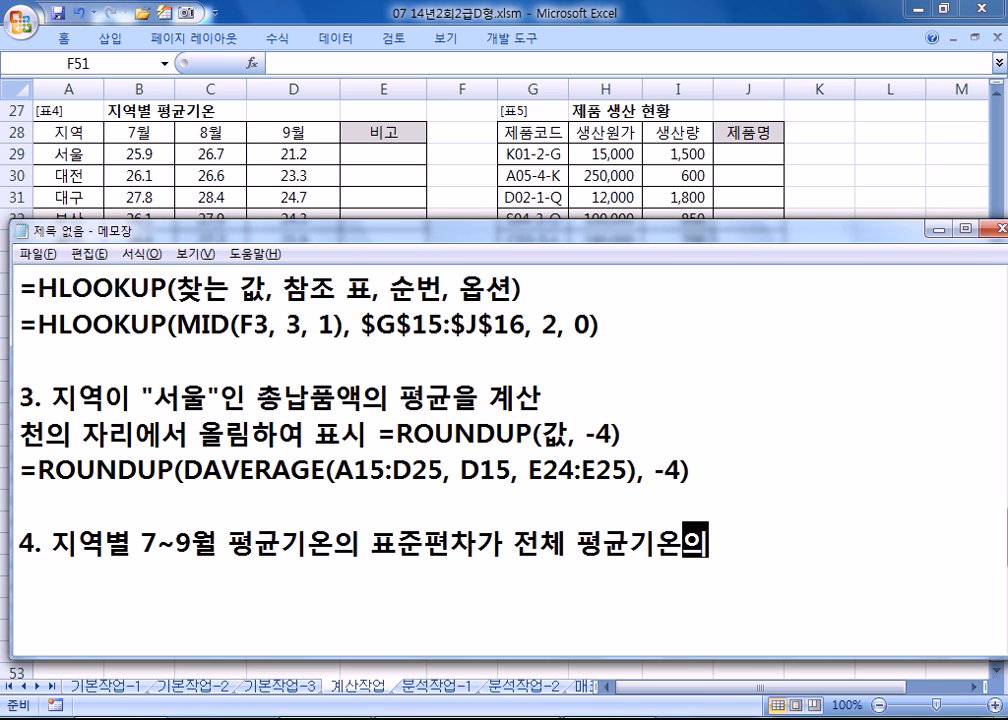
{"action": "type", "text": " 표준ㅍ편차"}
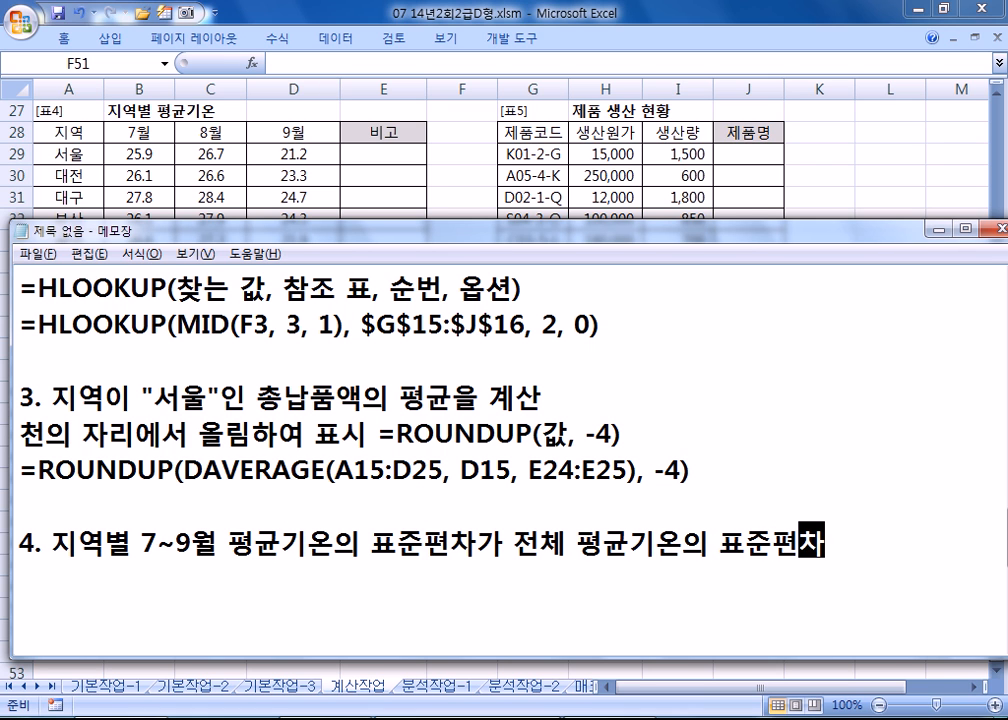
Step: Complete the fourth task line with 보다 크면 "평균기온큼"을, 그 이외에는 공백을 표시
{"action": "type", "text": "보다 크면 \"펴ㅛㅇ규"}
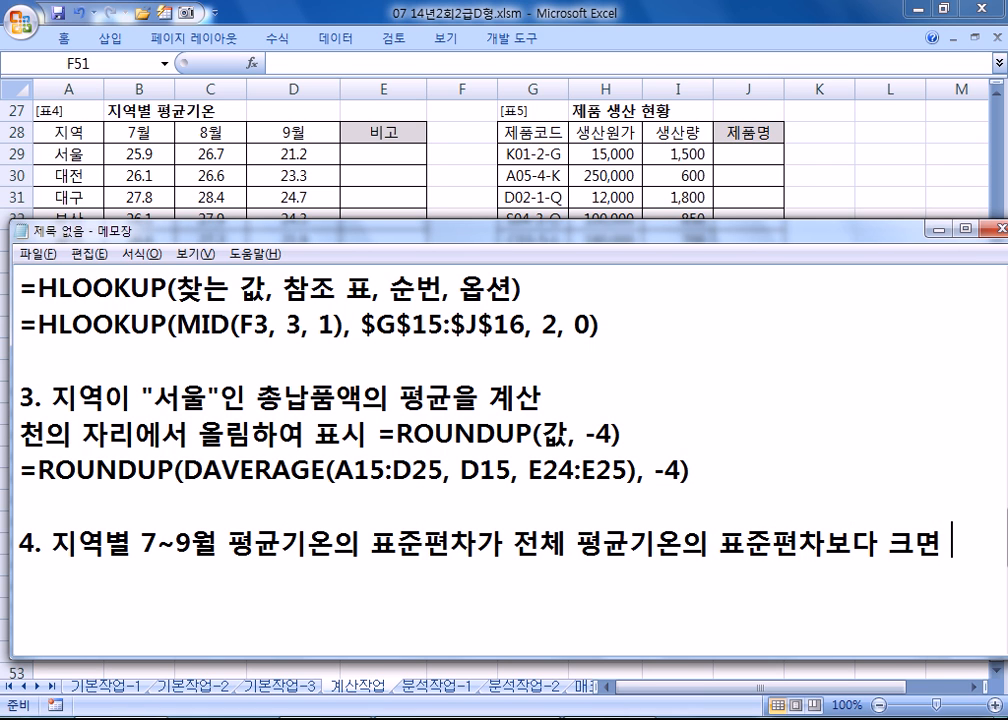
{"action": "key", "text": "BackSpace"}
{"action": "key", "text": "BackSpace"}
{"action": "key", "text": "BackSpace"}
{"action": "key", "text": "BackSpace"}
{"action": "key", "text": "BackSpace"}
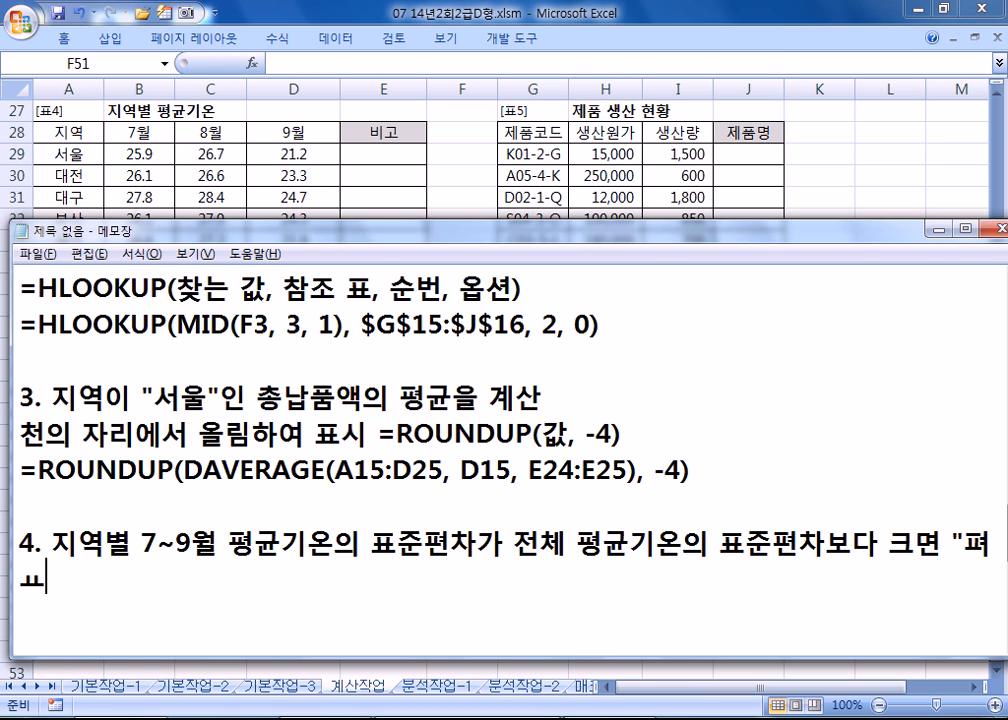
{"action": "type", "text": "평균기온큼"}
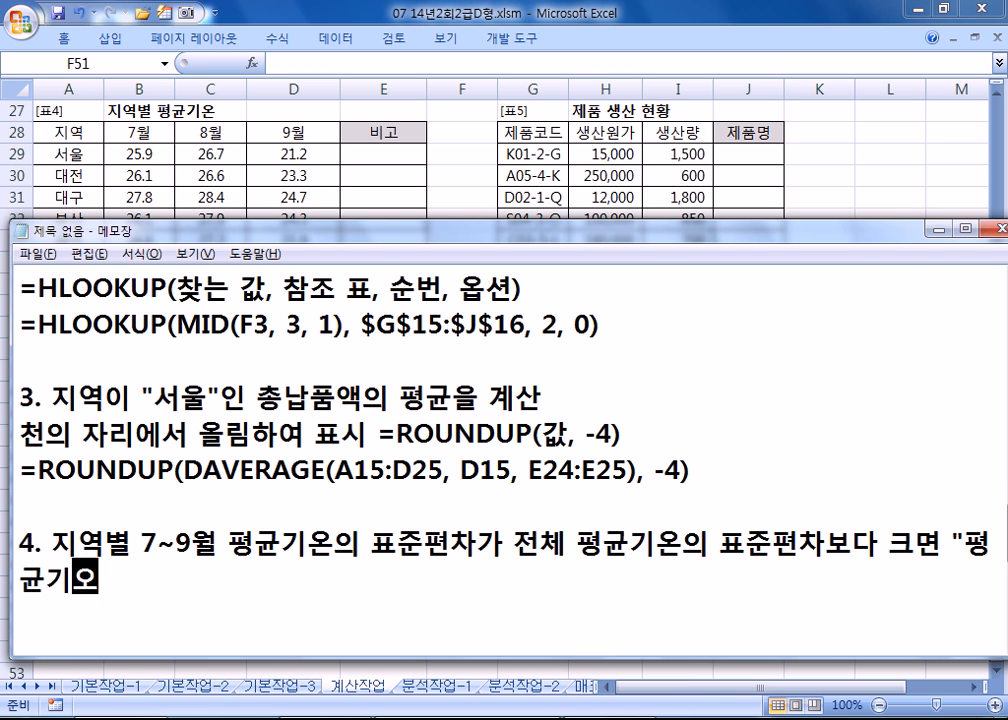
{"action": "type", "text": "\"을, 그 이외엔"}
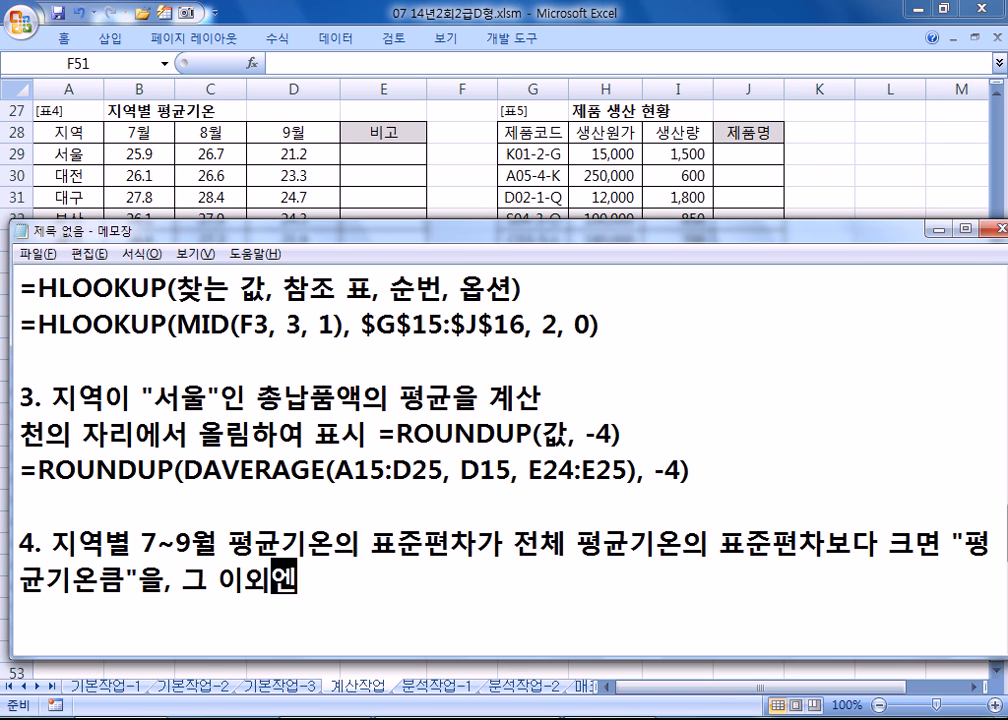
{"action": "type", "text": "는 공백을 표시"}
Step: Add a line below the fourth task in Notepad naming the functions IF, STDEV
{"action": "key", "text": "Return"}
{"action": "key", "text": "Return"}
{"action": "key", "text": "Return"}
{"action": "key", "text": "Return"}
{"action": "key", "text": "Return"}
{"action": "key", "text": "Return"}
{"action": "key", "text": "Return"}
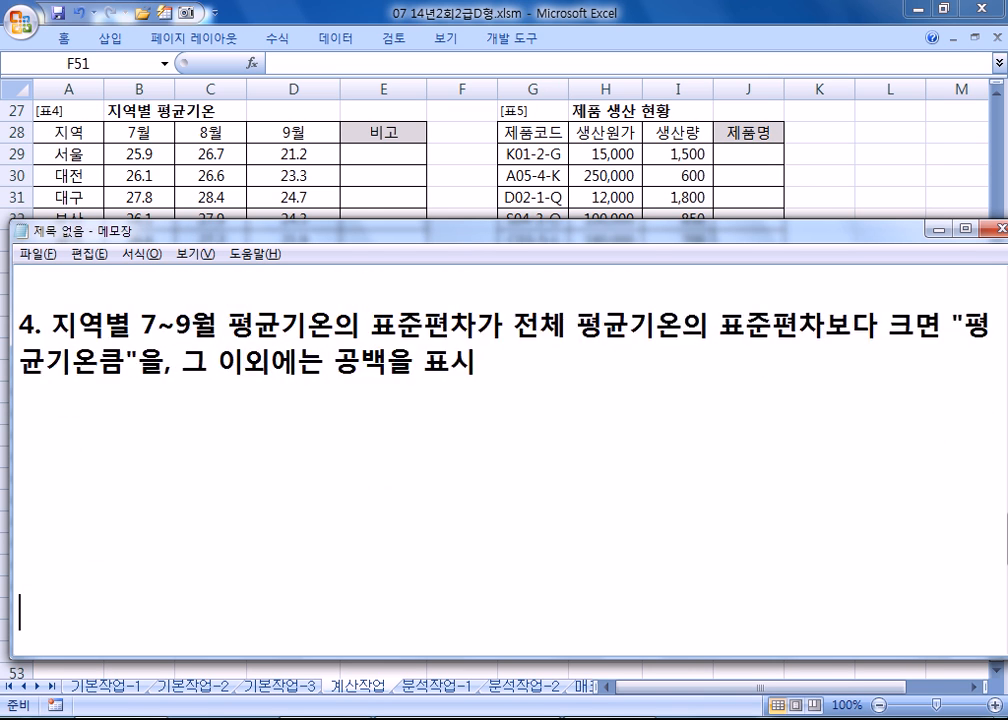
{"action": "key", "text": "Return"}
{"action": "key", "text": "BackSpace"}
{"action": "key", "text": "BackSpace"}
{"action": "key", "text": "BackSpace"}
{"action": "key", "text": "BackSpace"}
{"action": "key", "text": "BackSpace"}
{"action": "key", "text": "BackSpace"}
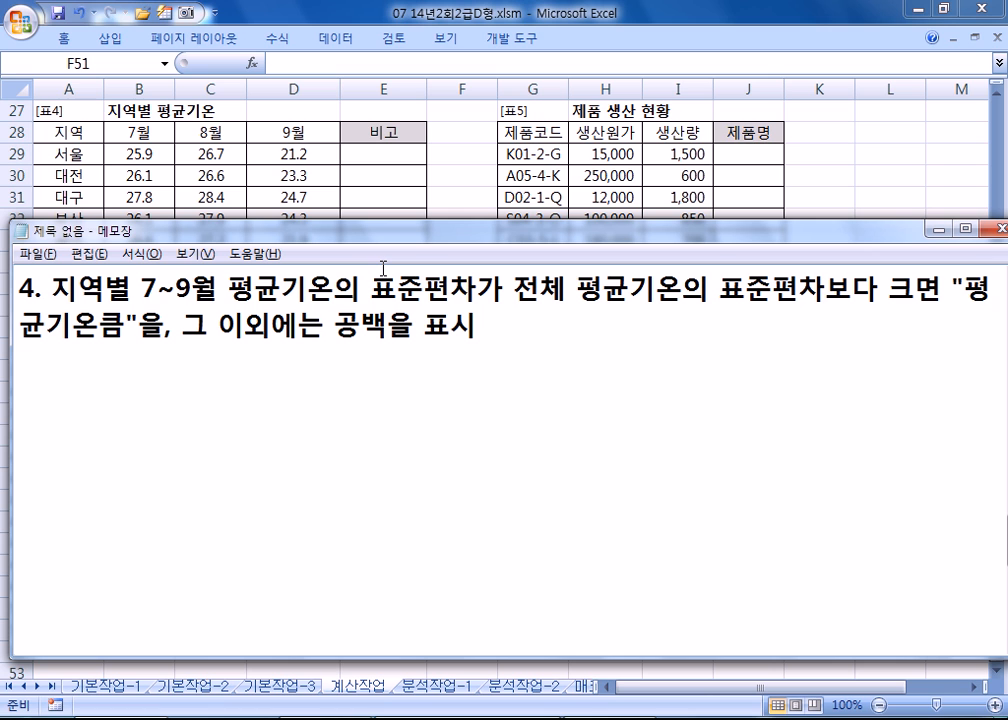
{"action": "type", "text": "IF, ST"}
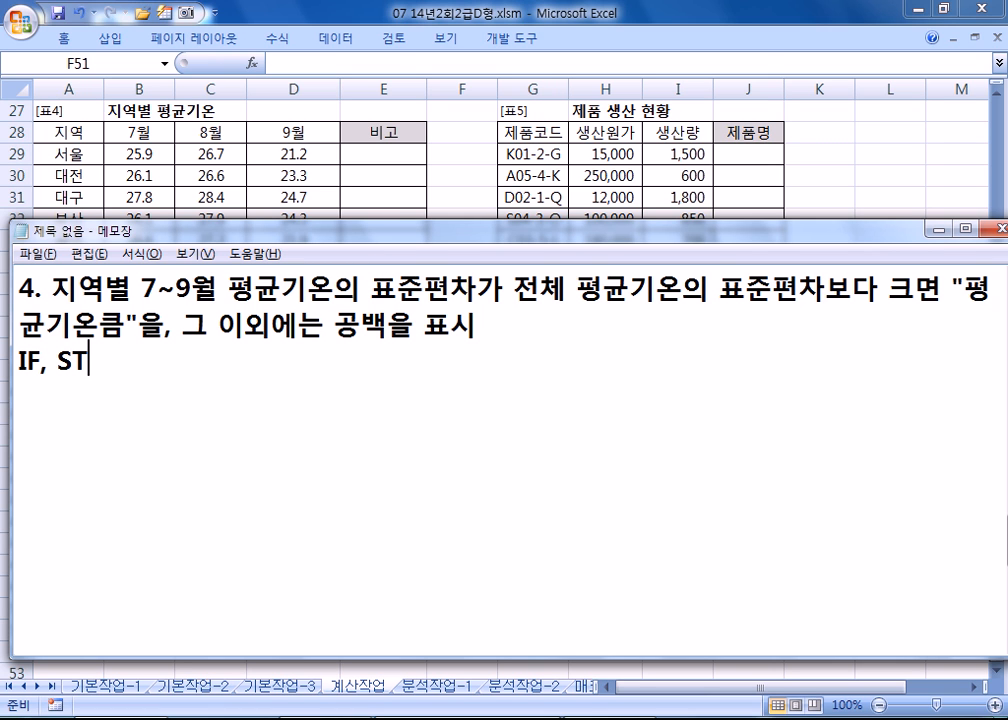
{"action": "type", "text": "DEV"}
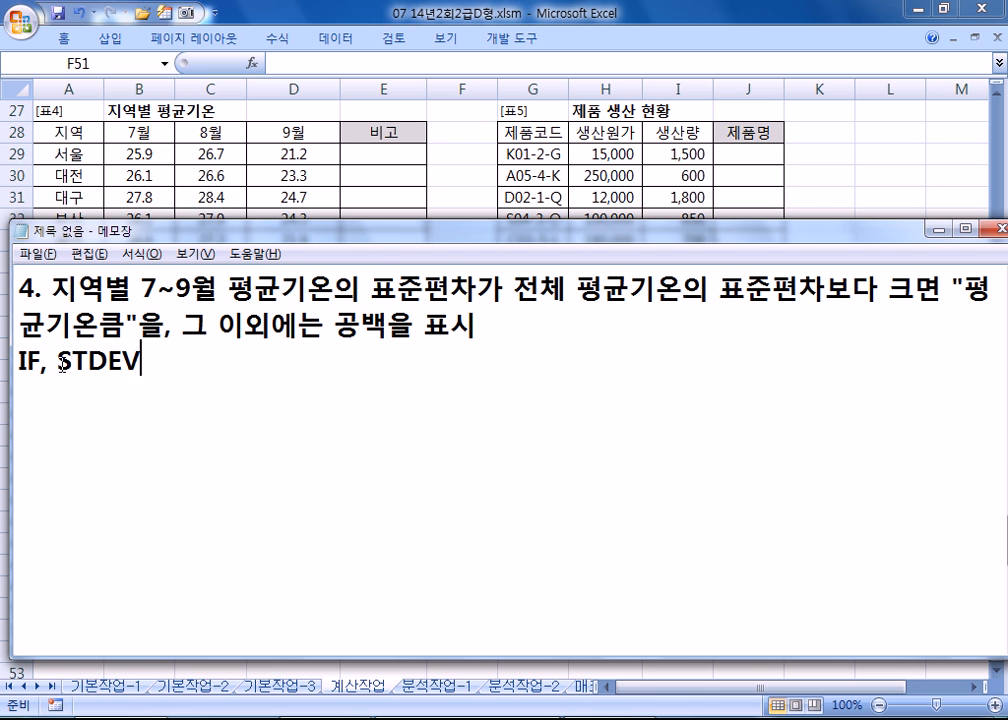
Step: Switch to Excel and enter =STDEV(B29:D29) in cell E29, the 비고 cell for 서울
{"action": "key", "text": "alt+Tab"}
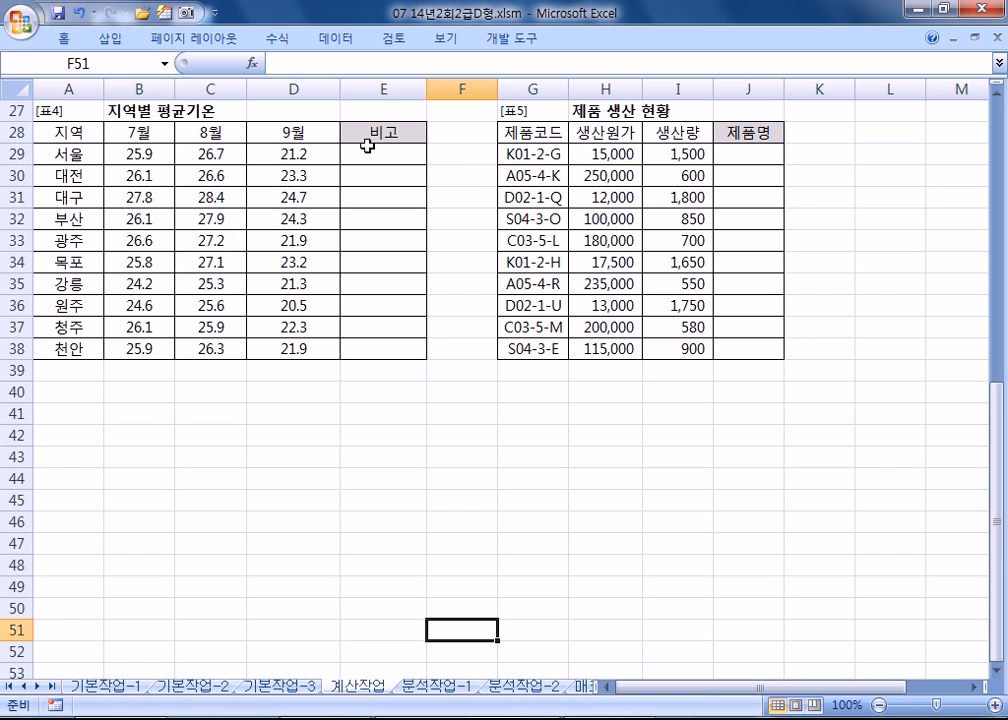
{"action": "left_click", "coordinate": [367, 152]}
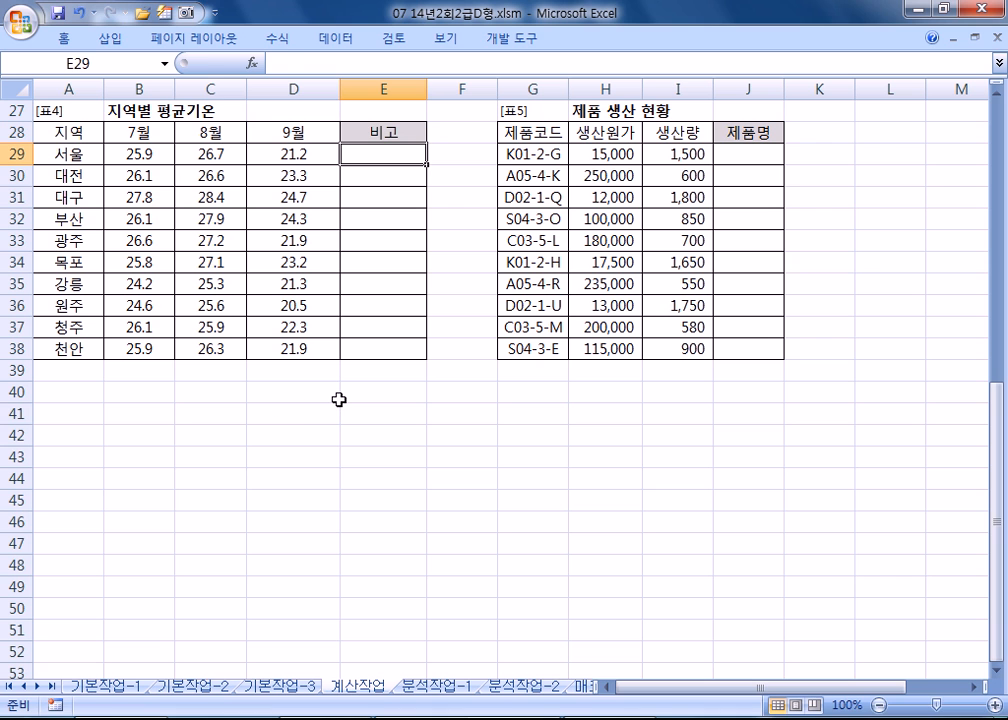
{"action": "type", "text": "=ㄴㅅ"}
{"action": "key", "text": "BackSpace"}
{"action": "key", "text": "BackSpace"}
{"action": "key", "text": "Hangul"}
{"action": "type", "text": "STD"}
{"action": "key", "text": "Tab"}
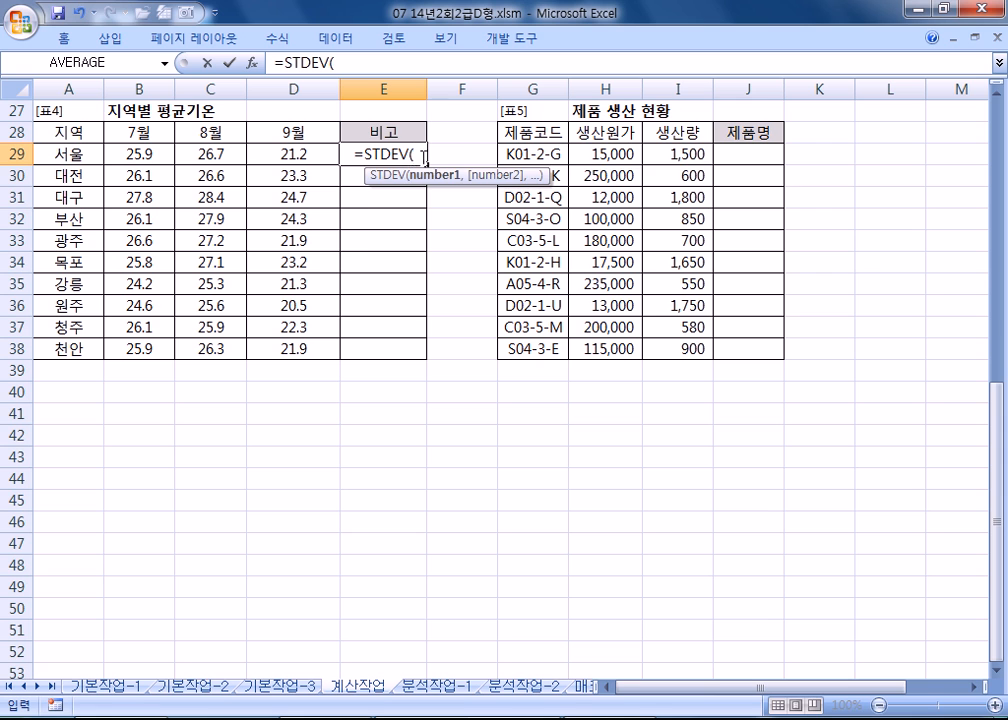
{"action": "key", "text": "BackSpace"}
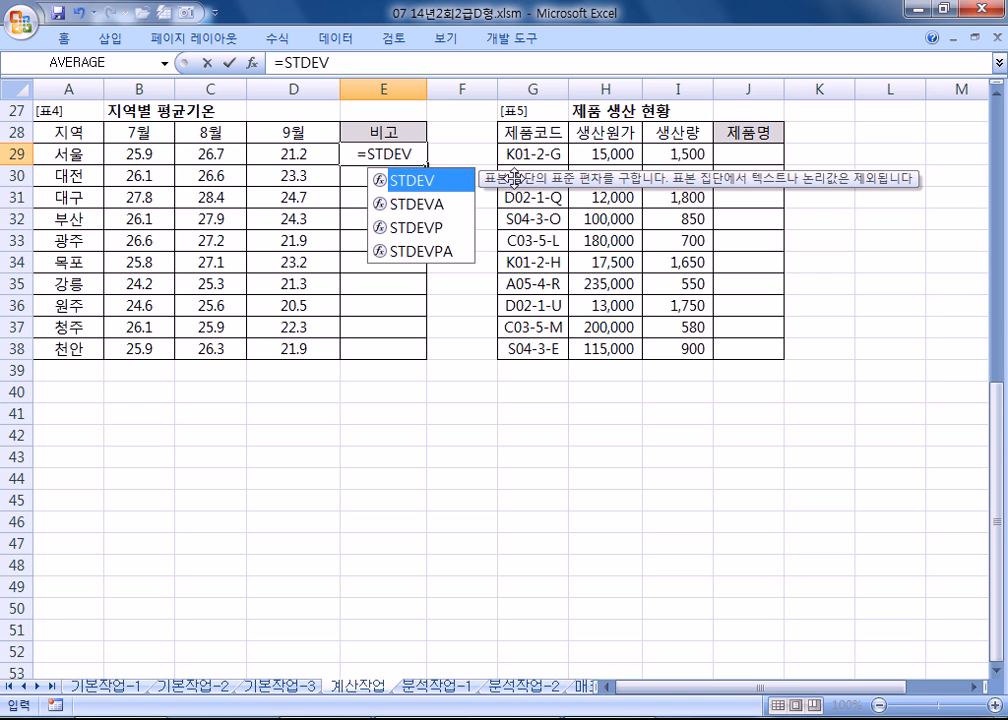
{"action": "key", "text": "Tab"}
{"action": "left_click_drag", "start_coordinate": [138, 154], "coordinate": [299, 154]}
{"action": "key", "text": "Return"}
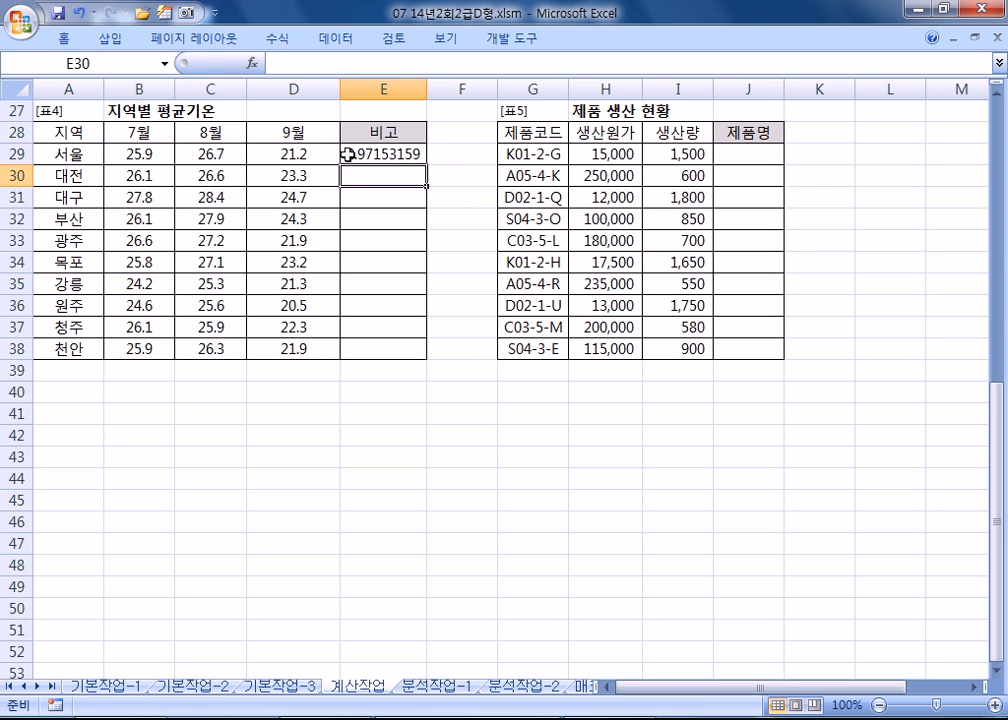
{"action": "left_click", "coordinate": [348, 153]}
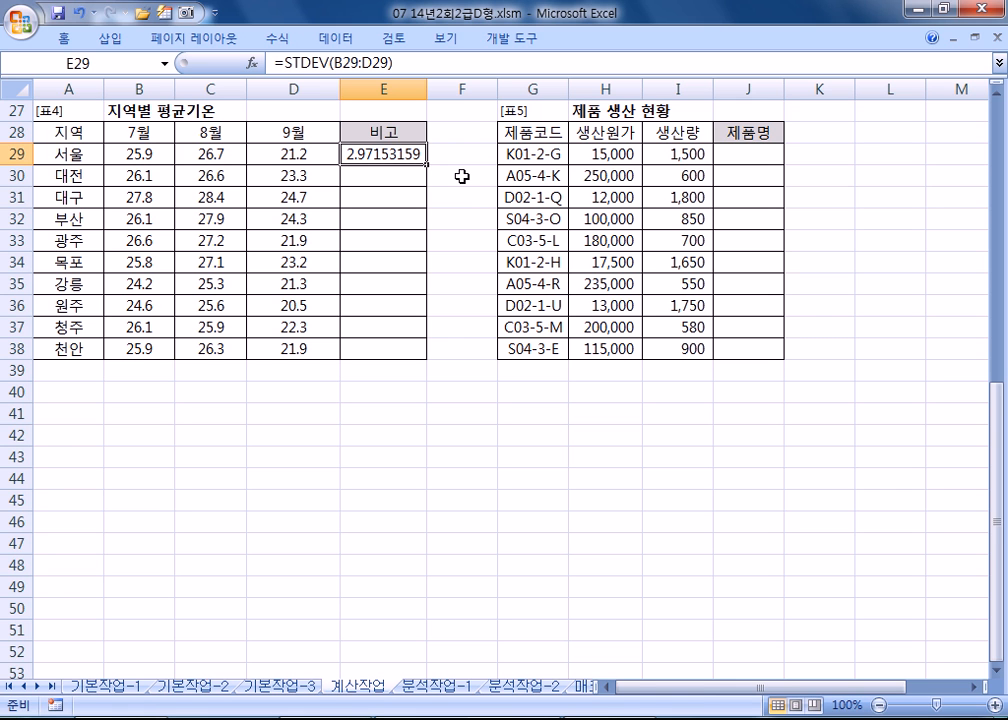
Step: Compare the task text in Notepad with 표4 in Excel, selecting 서울's temperatures and the full range B29:D38
{"action": "key", "text": "alt+Tab"}
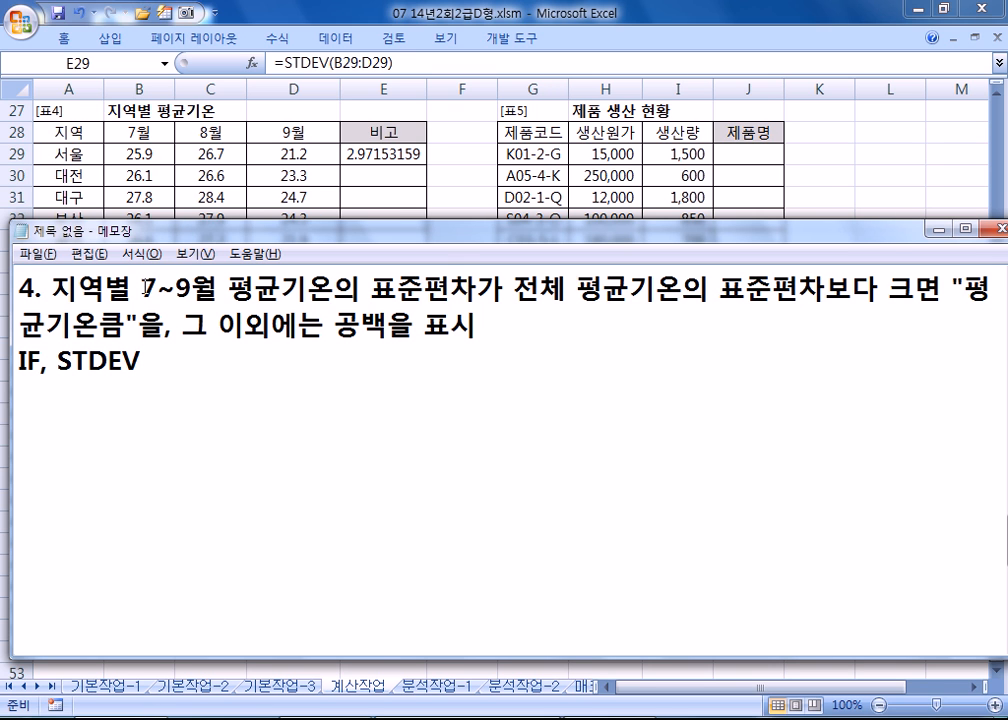
{"action": "key", "text": "alt+Tab"}
{"action": "left_click_drag", "start_coordinate": [123, 154], "coordinate": [250, 155]}
{"action": "left_click", "coordinate": [378, 152]}
{"action": "left_click_drag", "start_coordinate": [148, 155], "coordinate": [290, 347]}
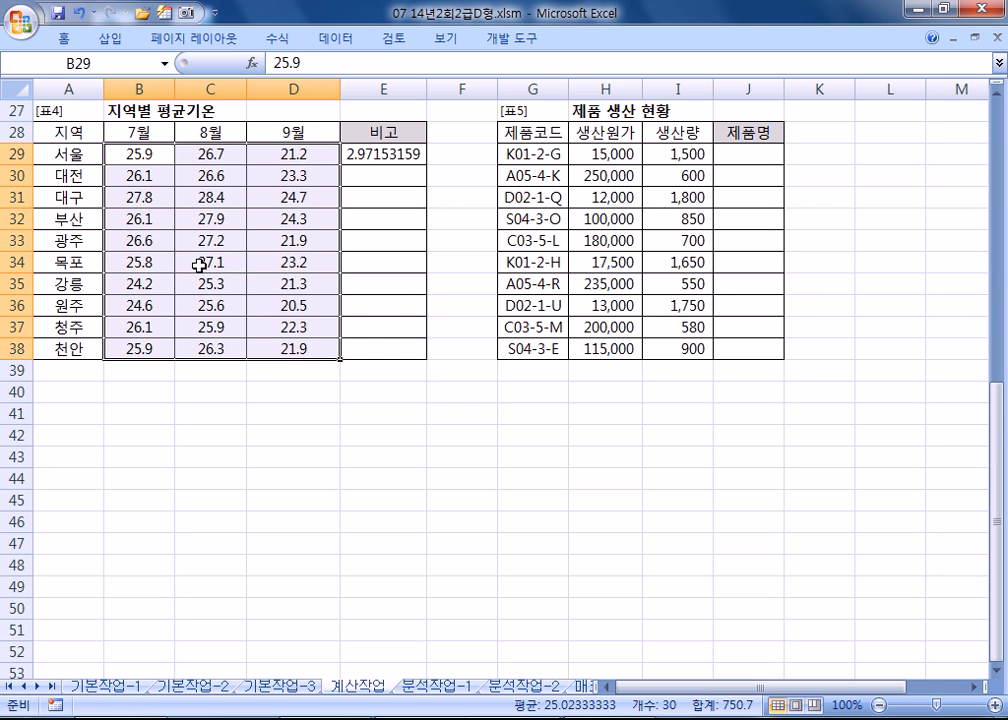
Step: Switch to Notepad and add the syntax line =IF(조건식, 참, 거짓) below IF, STDEV
{"action": "key", "text": "alt+Tab"}
{"action": "key", "text": "Return"}
{"action": "type", "text": "=ㅑㄹ"}
{"action": "key", "text": "BackSpace"}
{"action": "key", "text": "BackSpace"}
{"action": "type", "text": "ㅐㅑㄹ"}
{"action": "key", "text": "BackSpace"}
{"action": "key", "text": "BackSpace"}
{"action": "key", "text": "BackSpace"}
{"action": "key", "text": "Hangul"}
{"action": "type", "text": "IF("}
{"action": "key", "text": "Hangul"}
{"action": "type", "text": "조거ㄴ식, ㅍ참"}
{"action": "key", "text": "BackSpace"}
{"action": "key", "text": "BackSpace"}
{"action": "key", "text": "BackSpace"}
{"action": "key", "text": "BackSpace"}
{"action": "type", "text": "참, 거짓)"}
{"action": "key", "text": "Return"}
Step: Duplicate the IF syntax line and replace 참 with "평균기온큼" and 거짓 with "" in the copy
{"action": "key", "text": "Up"}
{"action": "key", "text": "shift+Down"}
{"action": "key", "text": "ctrl+c"}
{"action": "key", "text": "Down"}
{"action": "key", "text": "ctrl+v"}
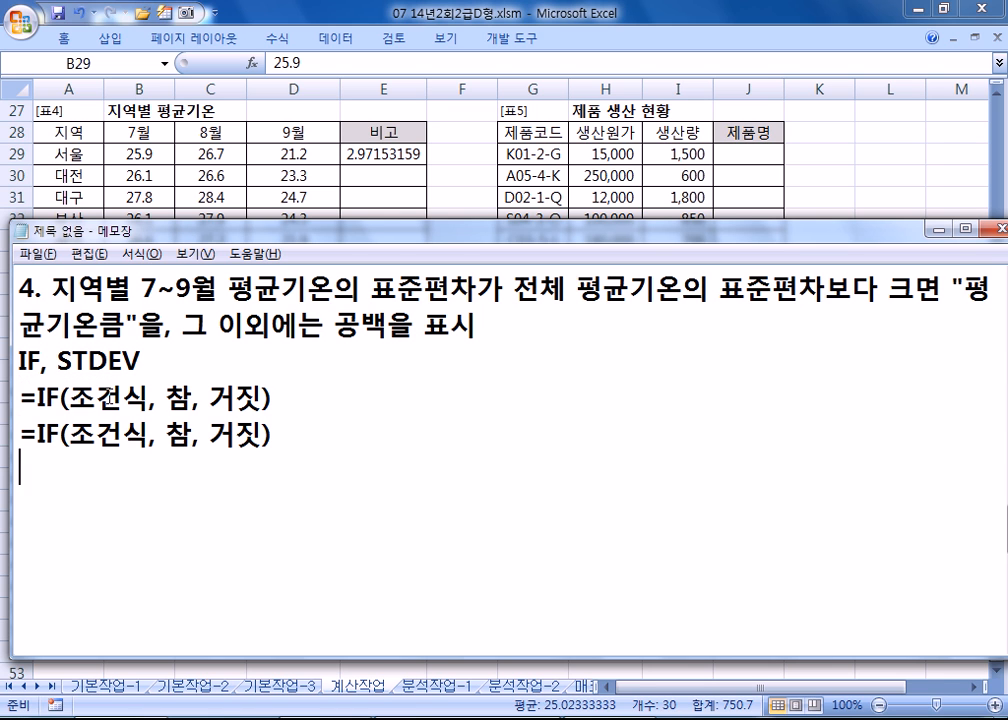
{"action": "left_click", "coordinate": [178, 437]}
{"action": "type", "text": "\"평규ㄴ기온"}
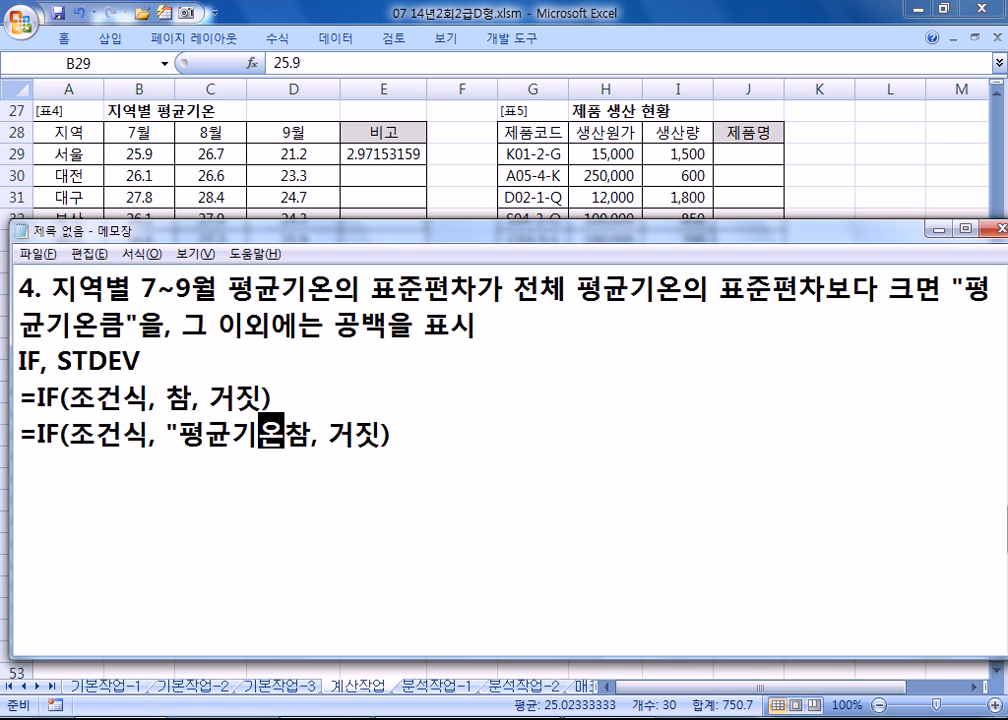
{"action": "type", "text": "큼\""}
{"action": "key", "text": "Delete"}
{"action": "key", "text": "Right"}
{"action": "key", "text": "Right"}
{"action": "type", "text": "\"\""}
{"action": "key", "text": "Delete"}
{"action": "key", "text": "Delete"}
Step: Insert 지역별 평균기온의 표준편차 before 조건식 in the second IF line
{"action": "key", "text": "Left"}
{"action": "key", "text": "Left"}
{"action": "key", "text": "Left"}
{"action": "key", "text": "Left"}
{"action": "key", "text": "Left"}
{"action": "key", "text": "Left"}
{"action": "key", "text": "Left"}
{"action": "key", "text": "Left"}
{"action": "key", "text": "Left"}
{"action": "key", "text": "Left"}
{"action": "key", "text": "Left"}
{"action": "key", "text": "Left"}
{"action": "key", "text": "Left"}
{"action": "key", "text": "Left"}
{"action": "key", "text": "Left"}
{"action": "key", "text": "Left"}
{"action": "type", "text": "지역별 펴ㅛ"}
{"action": "key", "text": "BackSpace"}
{"action": "key", "text": "BackSpace"}
{"action": "type", "text": "표주"}
{"action": "key", "text": "BackSpace"}
{"action": "key", "text": "BackSpace"}
{"action": "key", "text": "BackSpace"}
{"action": "type", "text": "평균기노"}
{"action": "key", "text": "BackSpace"}
{"action": "type", "text": "온의 표준편차"}
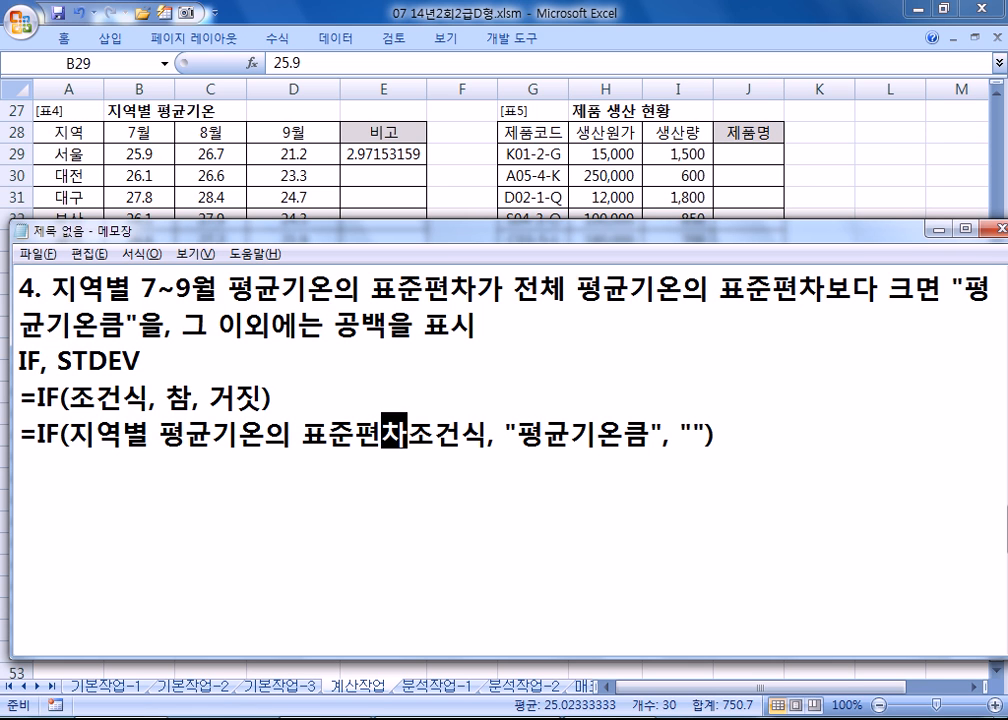
Step: Replace 조건식 in the second IF line with the comparison >전체 평균기온의 표준편차
{"action": "type", "text": ">ㅊ"}
{"action": "key", "text": "BackSpace"}
{"action": "type", "text": "전체 평ㄱ"}
{"action": "key", "text": "BackSpace"}
{"action": "key", "text": "BackSpace"}
{"action": "type", "text": "평균기온의 표준편차"}
{"action": "key", "text": "Delete"}
{"action": "key", "text": "Delete"}
{"action": "key", "text": "Delete"}
Step: Duplicate the completed second IF line directly below itself
{"action": "key", "text": "Home"}
{"action": "key", "text": "shift+Down"}
{"action": "key", "text": "ctrl+c"}
{"action": "key", "text": "ctrl+v"}
{"action": "key", "text": "ctrl+v"}
{"action": "key", "text": "Left"}
Step: Insert STDEV(B29:D29) at the start of the condition in the third IF line
{"action": "key", "text": "Up"}
{"action": "key", "text": "Right"}
{"action": "key", "text": "Right"}
{"action": "key", "text": "Right"}
{"action": "key", "text": "Right"}
{"action": "key", "text": "Right"}
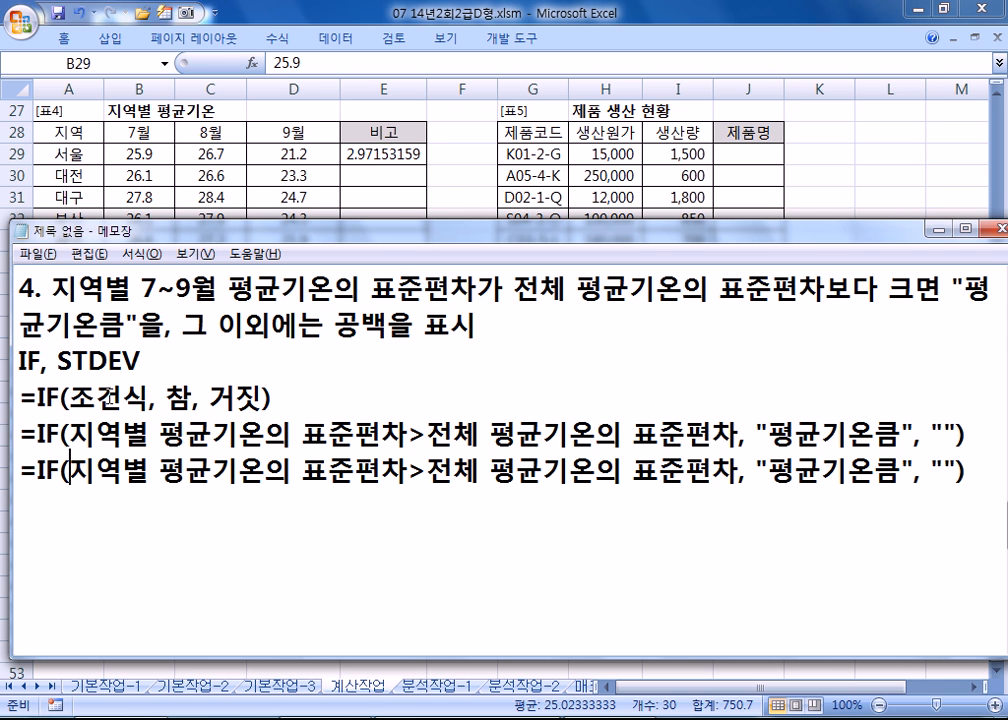
{"action": "type", "text": "=STC"}
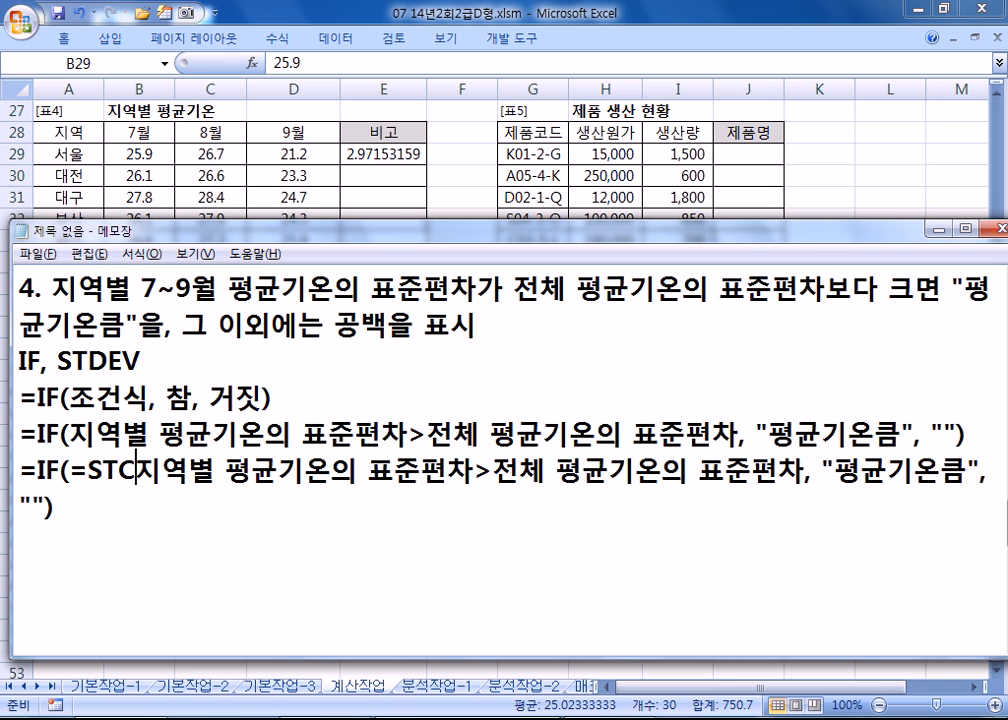
{"action": "key", "text": "BackSpace"}
{"action": "key", "text": "BackSpace"}
{"action": "key", "text": "BackSpace"}
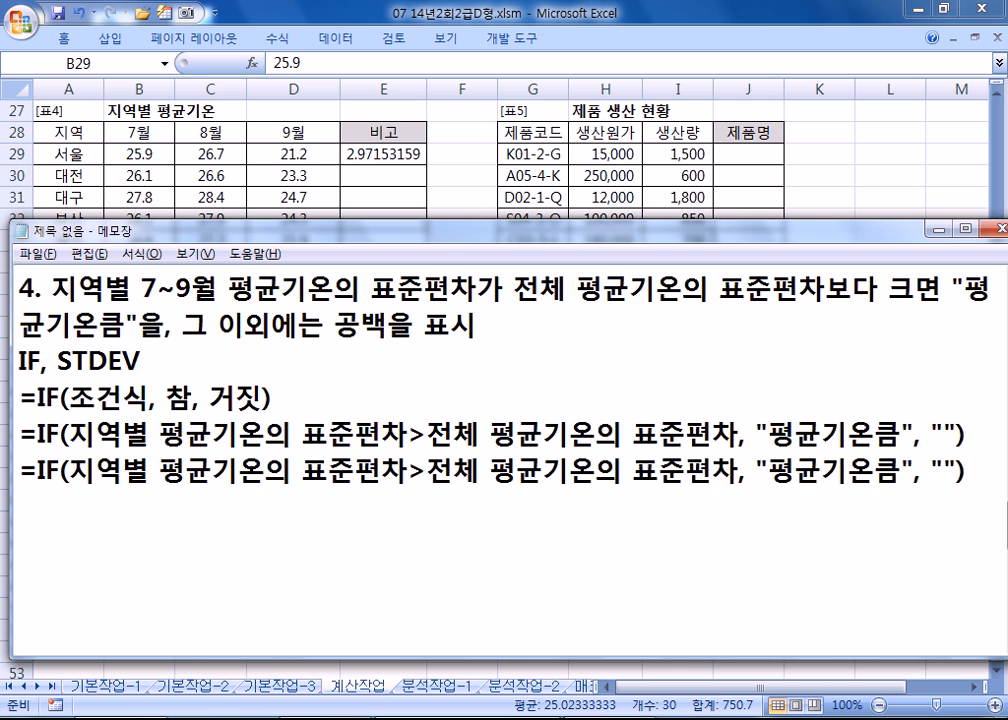
{"action": "type", "text": "STDEV("}
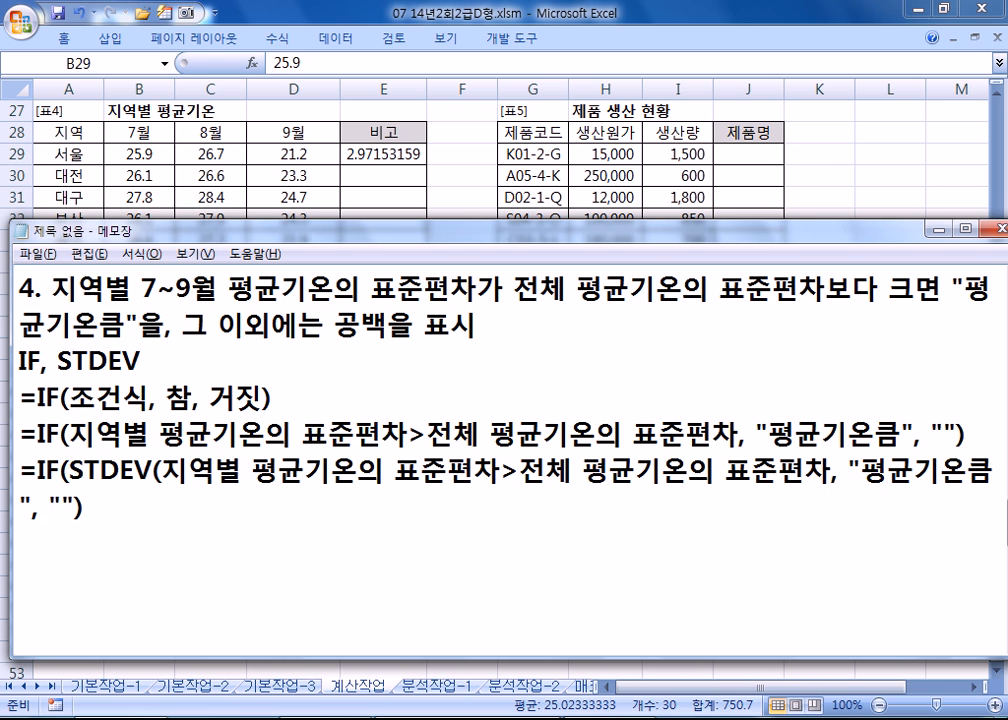
{"action": "type", "text": "0"}
{"action": "key", "text": "BackSpace"}
{"action": "type", "text": "B"}
{"action": "type", "text": "29"}
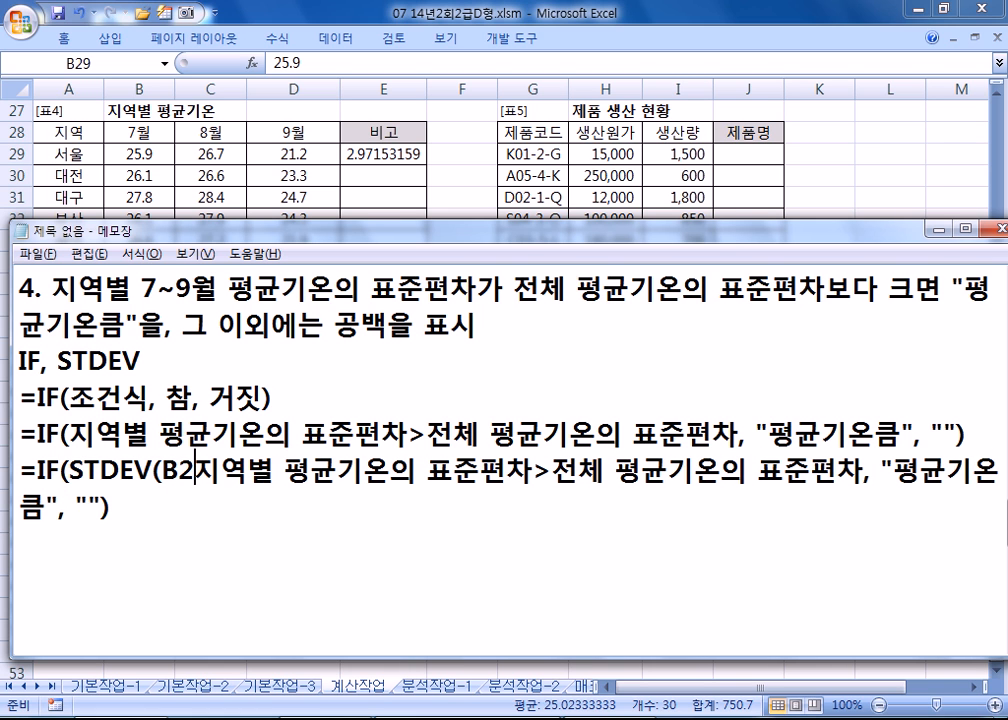
{"action": "type", "text": ":D29"}
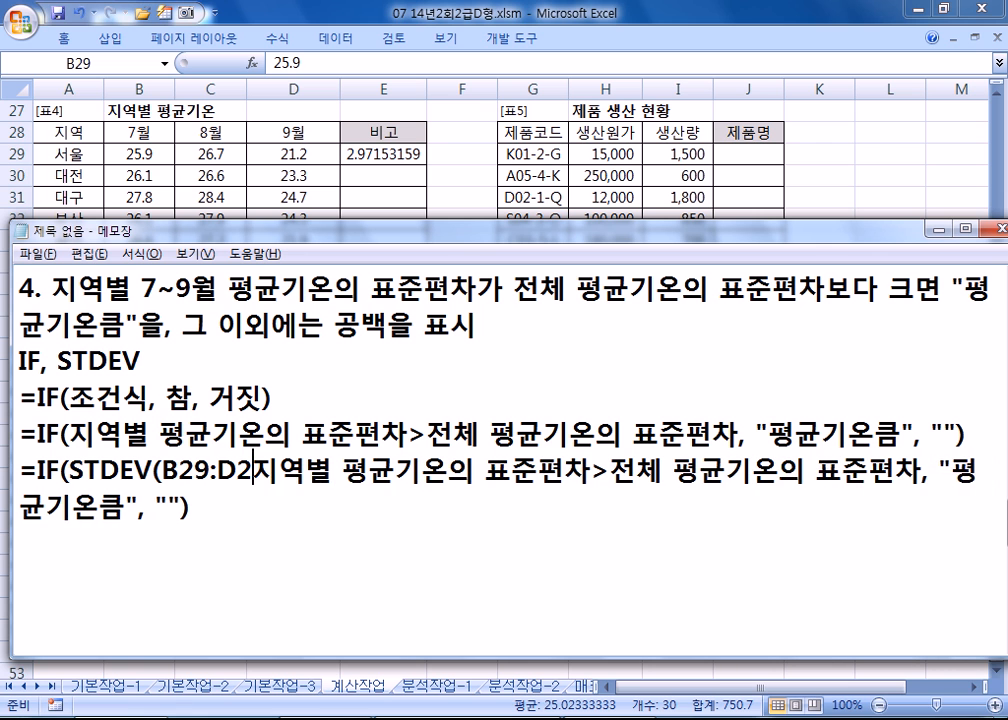
{"action": "type", "text": ")"}
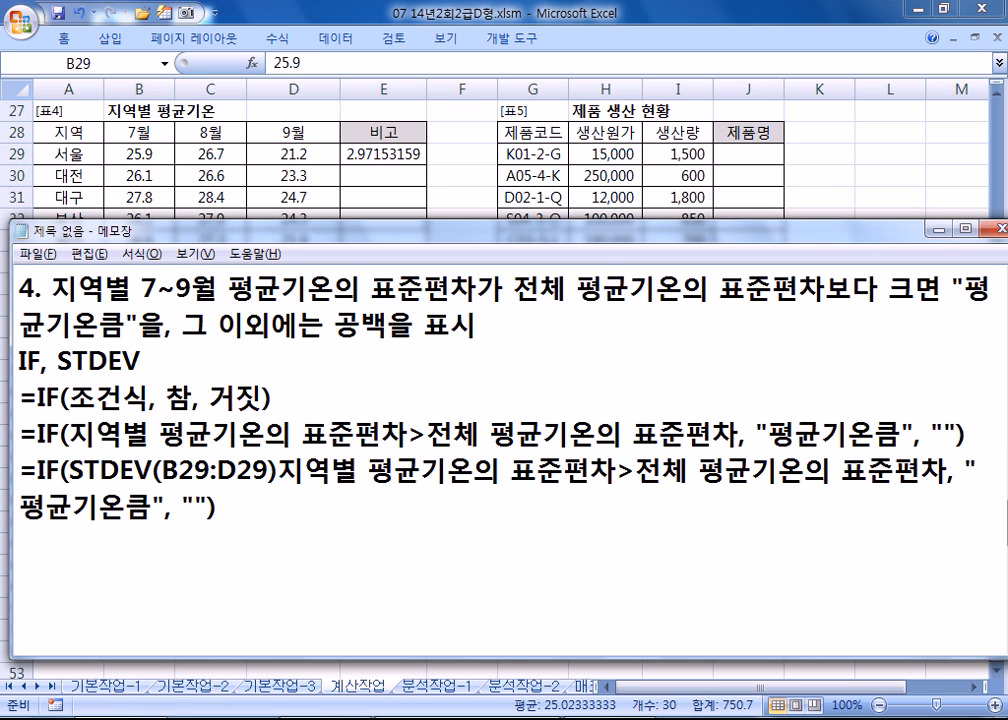
Step: Remove the description 지역별 평균기온의 표준편차 from the third IF line, keeping the > operator
{"action": "key", "text": "Delete"}
{"action": "key", "text": "Delete"}
{"action": "key", "text": "Delete"}
{"action": "key", "text": "Delete"}
{"action": "key", "text": "Delete"}
{"action": "key", "text": "Delete"}
{"action": "key", "text": "Delete"}
{"action": "key", "text": "Delete"}
{"action": "key", "text": "Delete"}
{"action": "key", "text": "Delete"}
{"action": "key", "text": "Delete"}
{"action": "key", "text": "Delete"}
{"action": "key", "text": "Delete"}
{"action": "key", "text": "Delete"}
Step: Insert STDEV(B29:D38 directly after the > operator in the third IF line
{"action": "type", "text": "STDEV("}
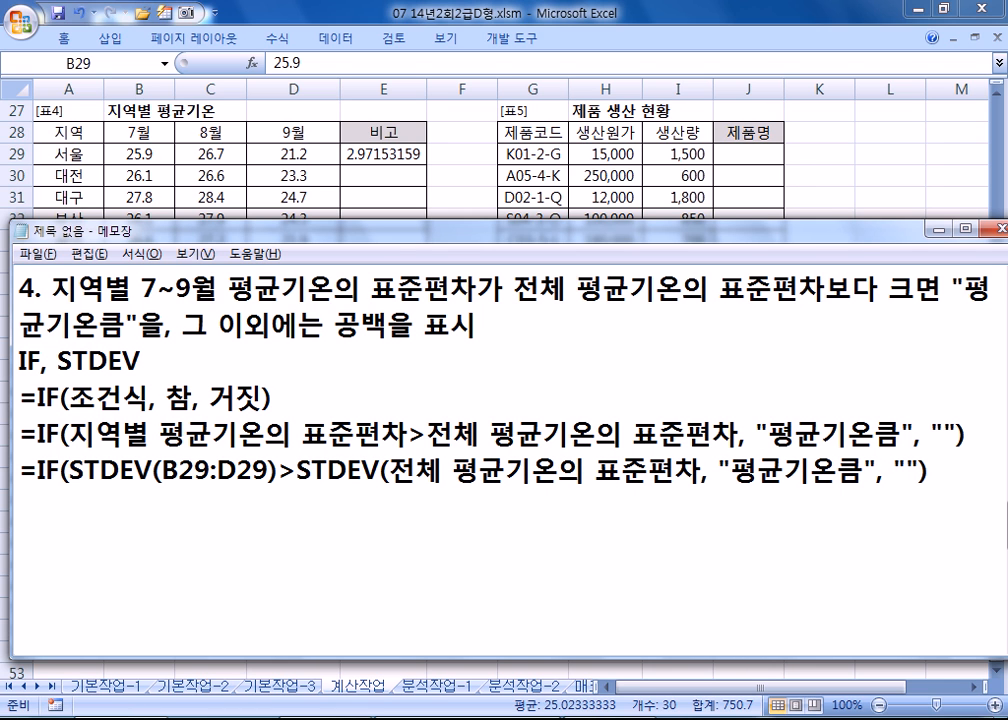
{"action": "type", "text": "B29"}
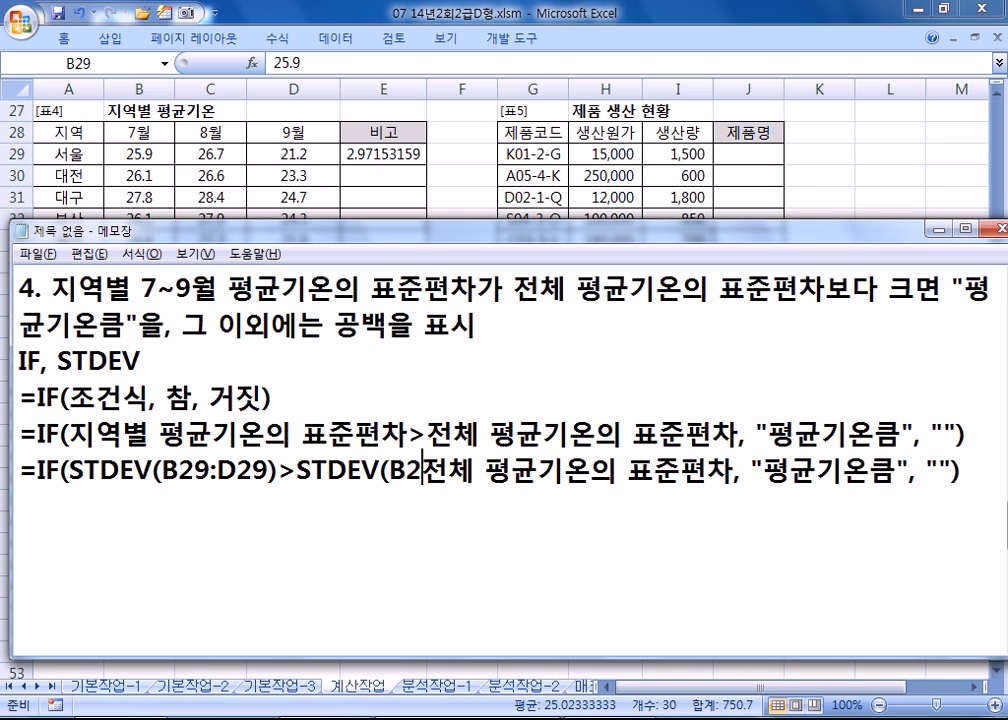
{"action": "type", "text": ":"}
{"action": "key", "text": "alt+Tab"}
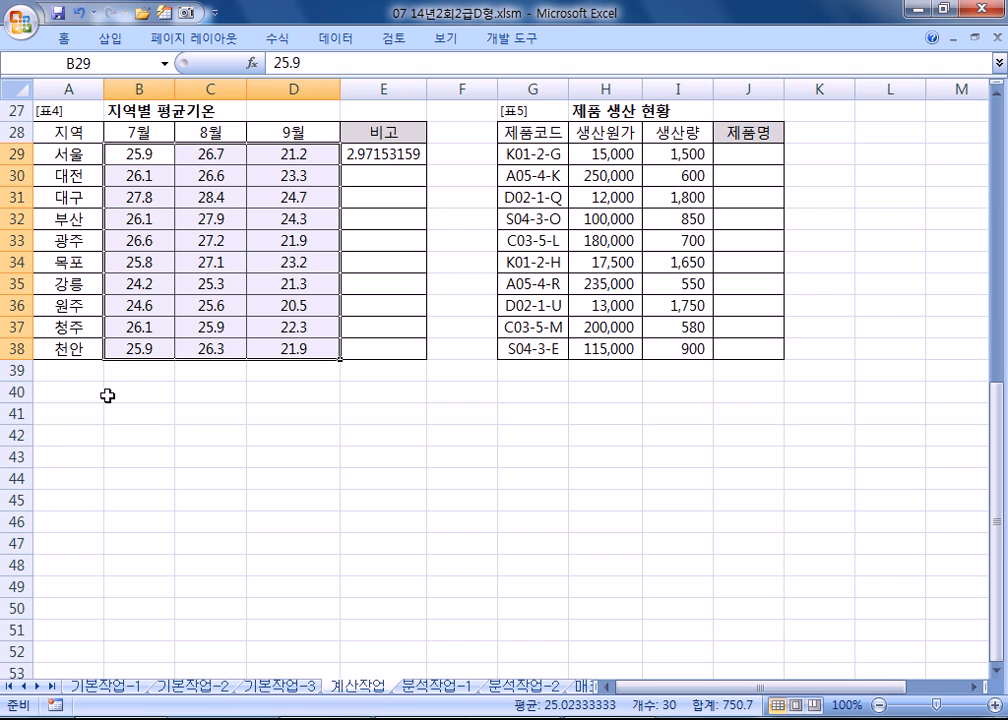
{"action": "key", "text": "alt+Tab"}
{"action": "type", "text": "D2"}
{"action": "key", "text": "BackSpace"}
{"action": "type", "text": "38"}
Step: Remove the description 전체 평균기온의 표준편차 from the third IF line and close the second STDEV with a parenthesis
{"action": "key", "text": "Delete"}
{"action": "key", "text": "Delete"}
{"action": "key", "text": "Delete"}
{"action": "key", "text": "Delete"}
{"action": "key", "text": "Delete"}
{"action": "key", "text": "Delete"}
{"action": "key", "text": "Delete"}
{"action": "key", "text": "Delete"}
{"action": "key", "text": "Delete"}
{"action": "key", "text": "Delete"}
{"action": "key", "text": "Delete"}
{"action": "key", "text": "Delete"}
{"action": "key", "text": "Delete"}
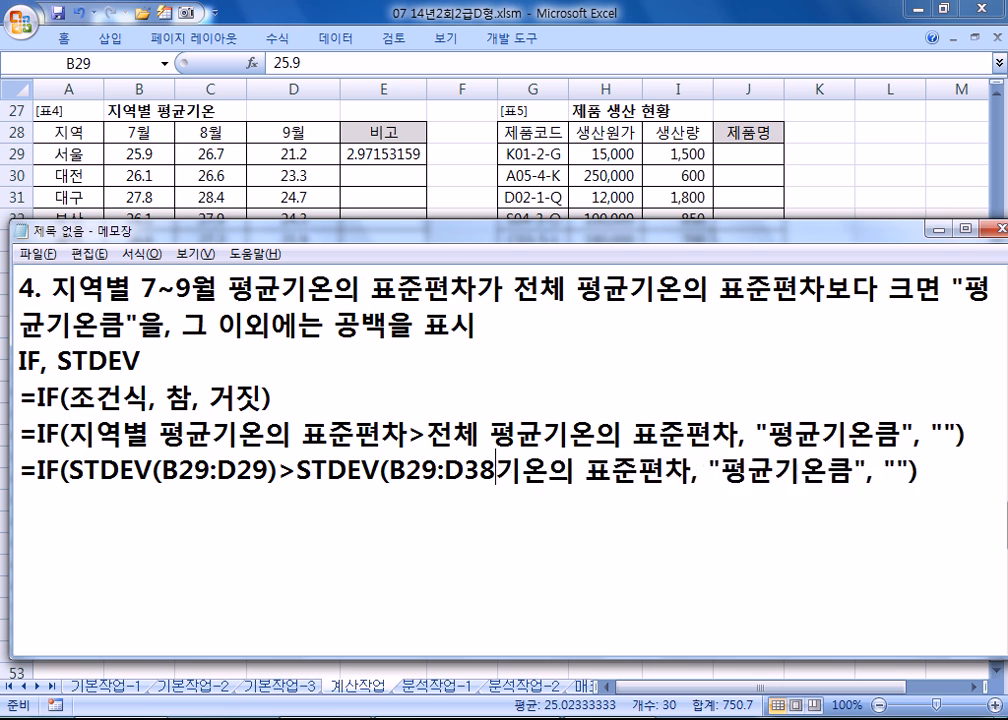
{"action": "type", "text": ")"}
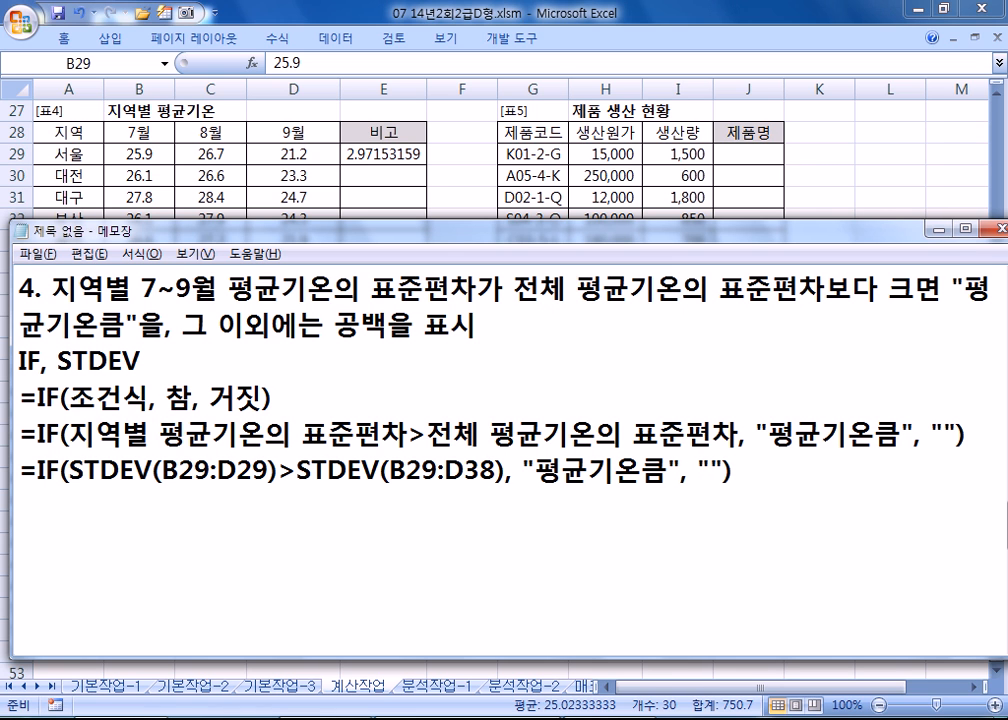
Step: Make the second STDEV range in the third IF line absolute as $B$29:$D$38
{"action": "key", "text": "Left"}
{"action": "key", "text": "Left"}
{"action": "key", "text": "Left"}
{"action": "key", "text": "Left"}
{"action": "key", "text": "Left"}
{"action": "key", "text": "Left"}
{"action": "key", "text": "Left"}
{"action": "type", "text": "$"}
{"action": "key", "text": "Right"}
{"action": "type", "text": "$"}
{"action": "key", "text": "Right"}
{"action": "key", "text": "Right"}
{"action": "key", "text": "Right"}
{"action": "type", "text": "$"}
{"action": "key", "text": "Right"}
{"action": "type", "text": "$"}
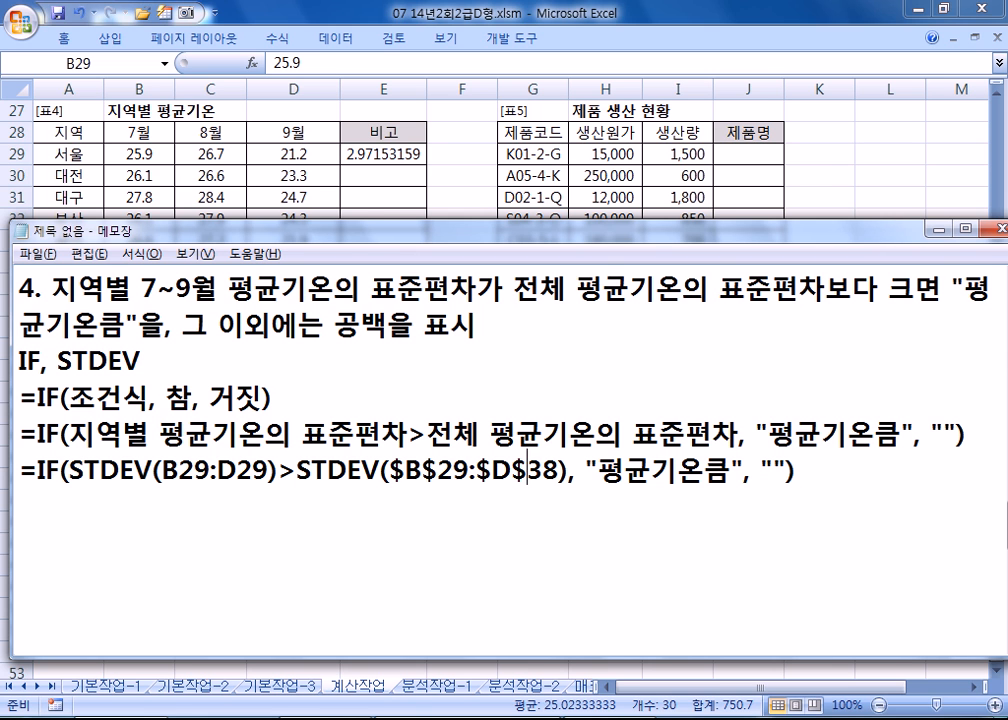
Step: Copy the finished IF formula from Notepad into cell E29 in Excel and fill it down through E38
{"action": "key", "text": "alt+Tab"}
{"action": "left_click", "coordinate": [367, 153]}
{"action": "left_click_drag", "start_coordinate": [280, 152], "coordinate": [349, 151]}
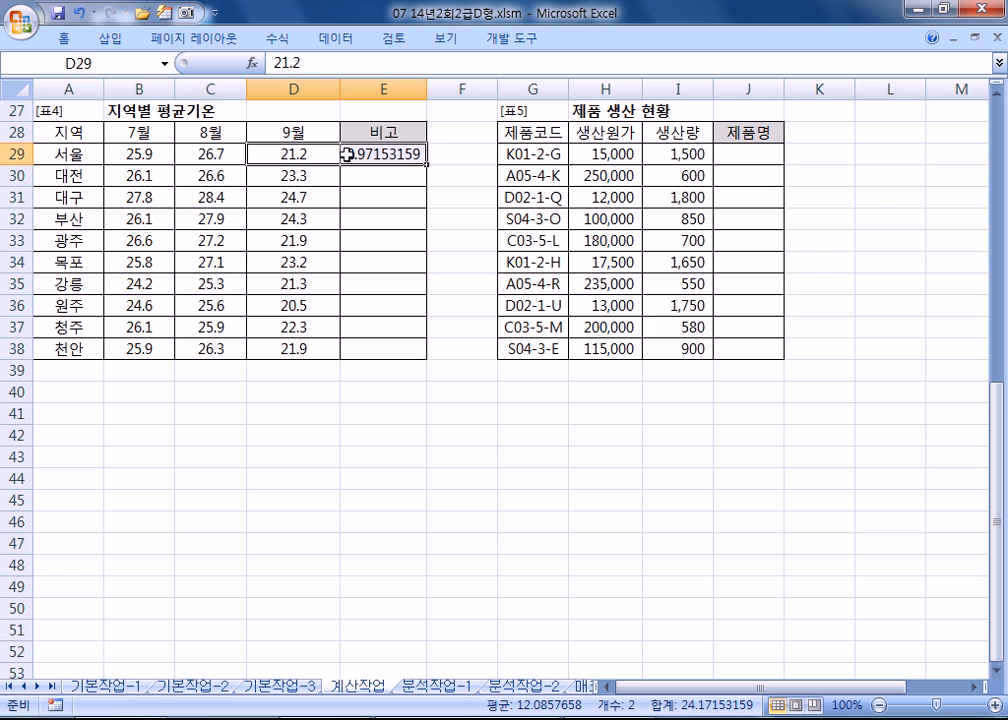
{"action": "left_click", "coordinate": [383, 155]}
{"action": "left_click_drag", "start_coordinate": [125, 153], "coordinate": [285, 345]}
{"action": "key", "text": "alt+Tab"}
{"action": "left_click_drag", "start_coordinate": [20, 470], "coordinate": [772, 466]}
{"action": "key", "text": "ctrl+c"}
{"action": "key", "text": "alt+Tab"}
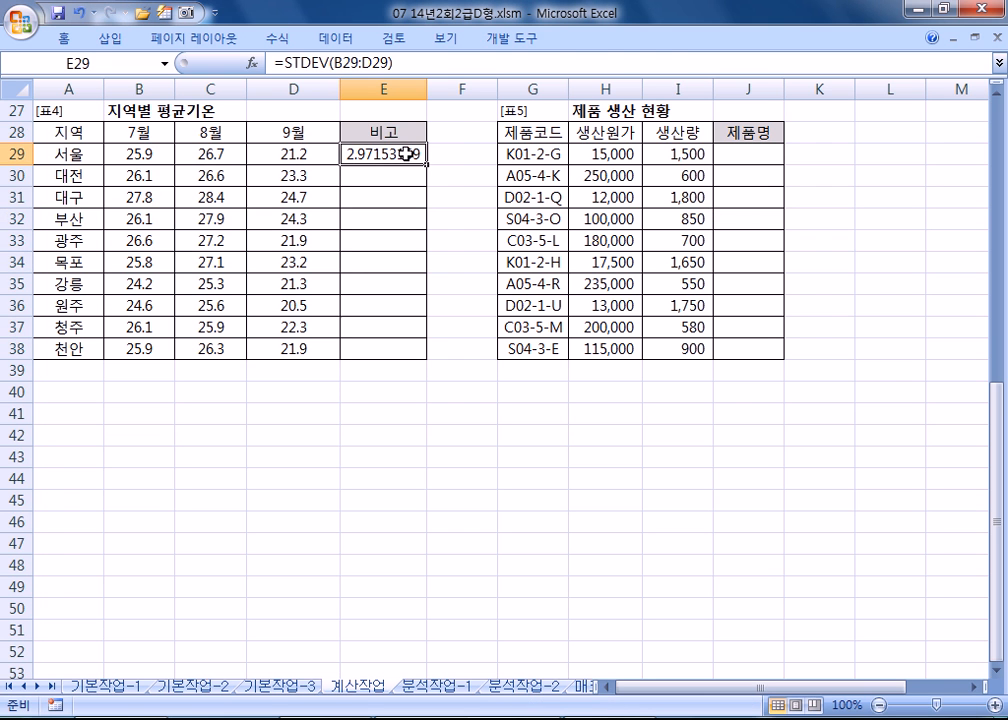
{"action": "key", "text": "ctrl+v"}
{"action": "double_click", "coordinate": [427, 165]}
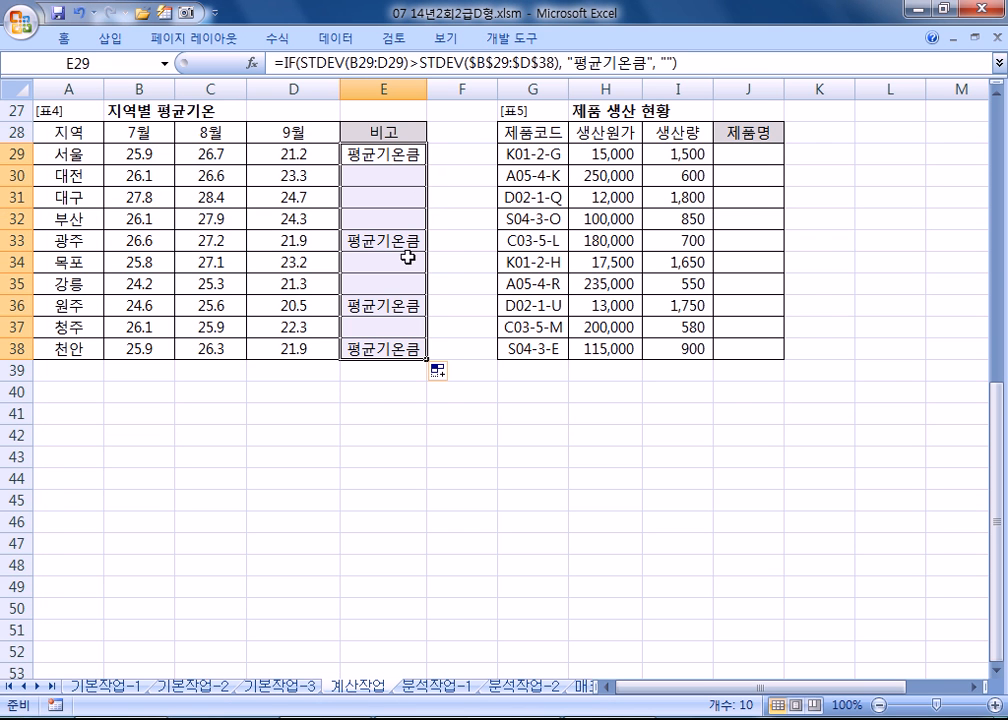
{"action": "left_click", "coordinate": [134, 367]}
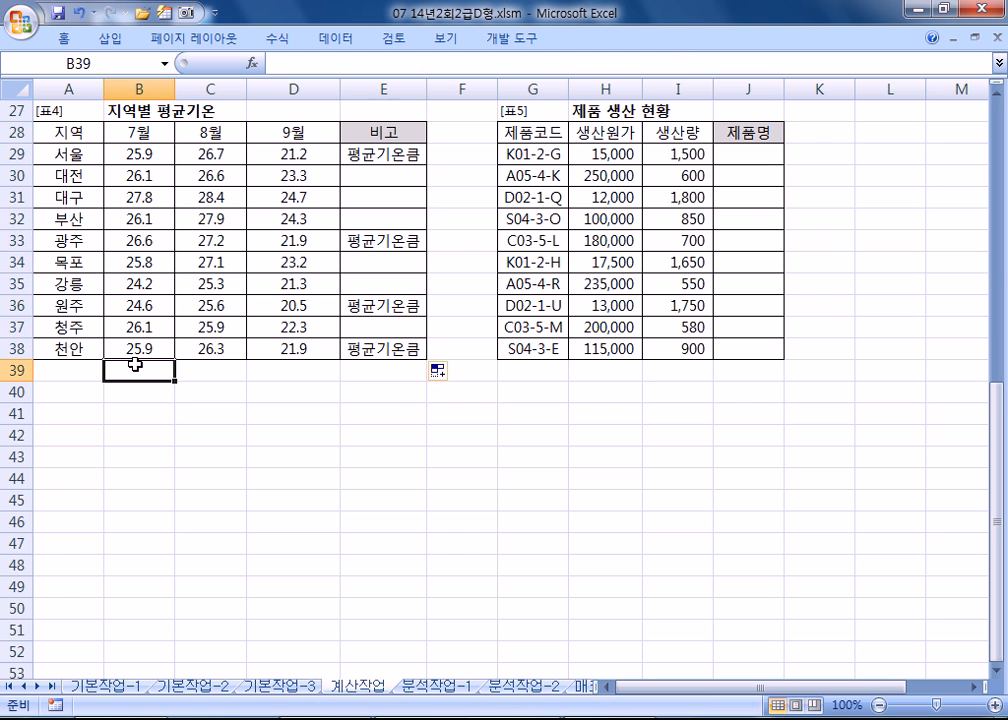
Step: In Notepad, add the problem heading "5. 제품코드의 다섯 번째 문자가" below the IF formulas, leaving a blank line between
{"action": "key", "text": "alt+Tab"}
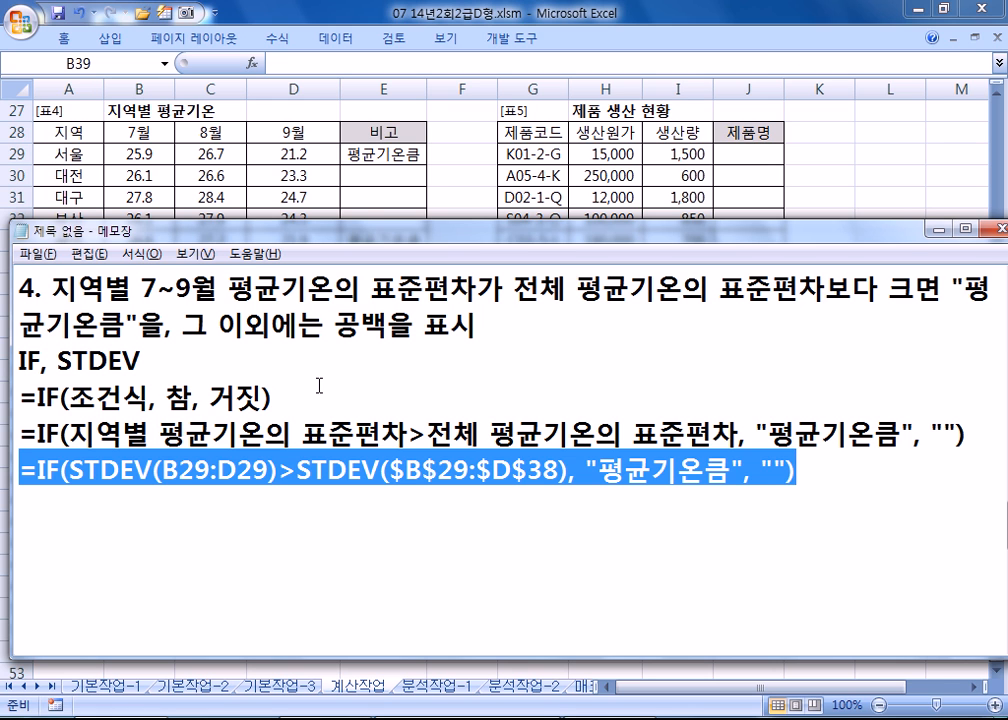
{"action": "left_click", "coordinate": [100, 535]}
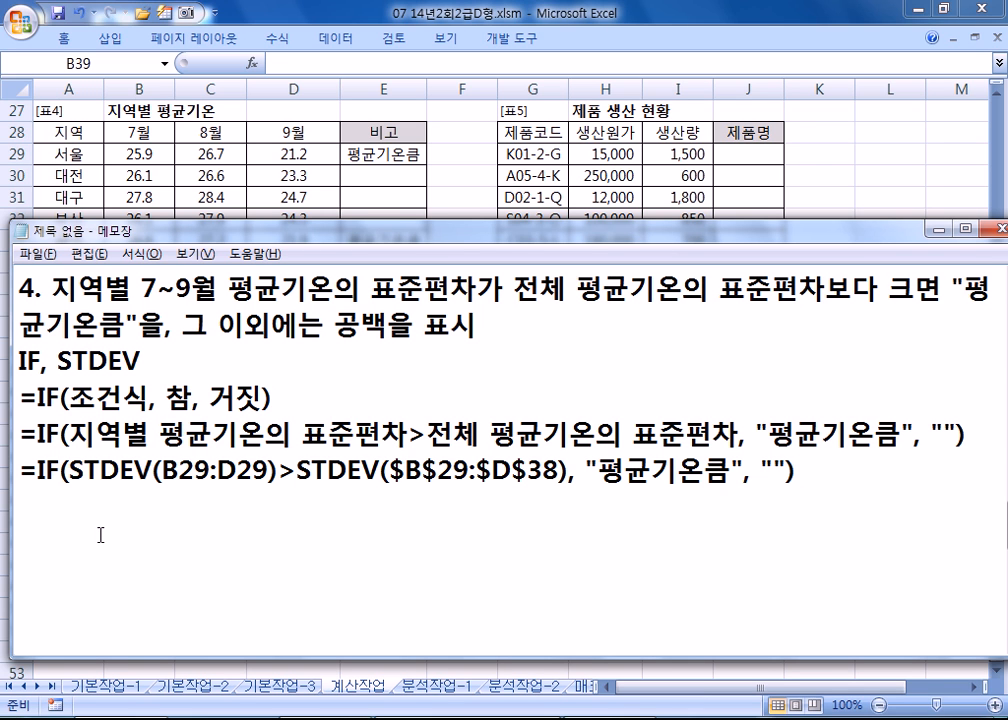
{"action": "type", "text": "5."}
{"action": "key", "text": "alt+Tab"}
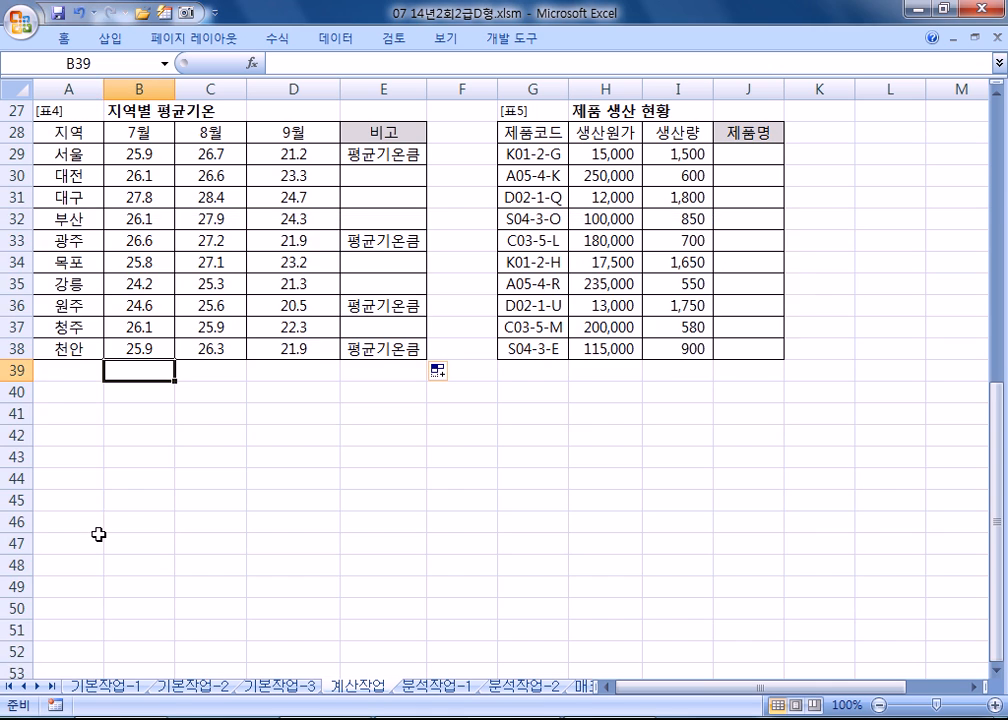
{"action": "key", "text": "alt+Tab"}
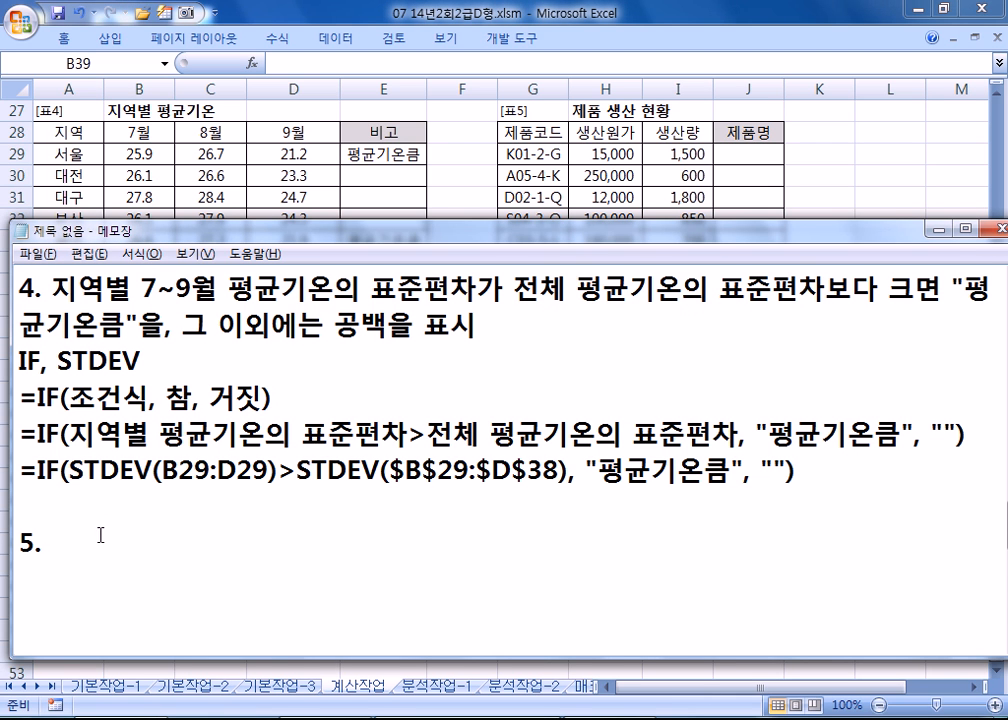
{"action": "type", "text": "제품코등"}
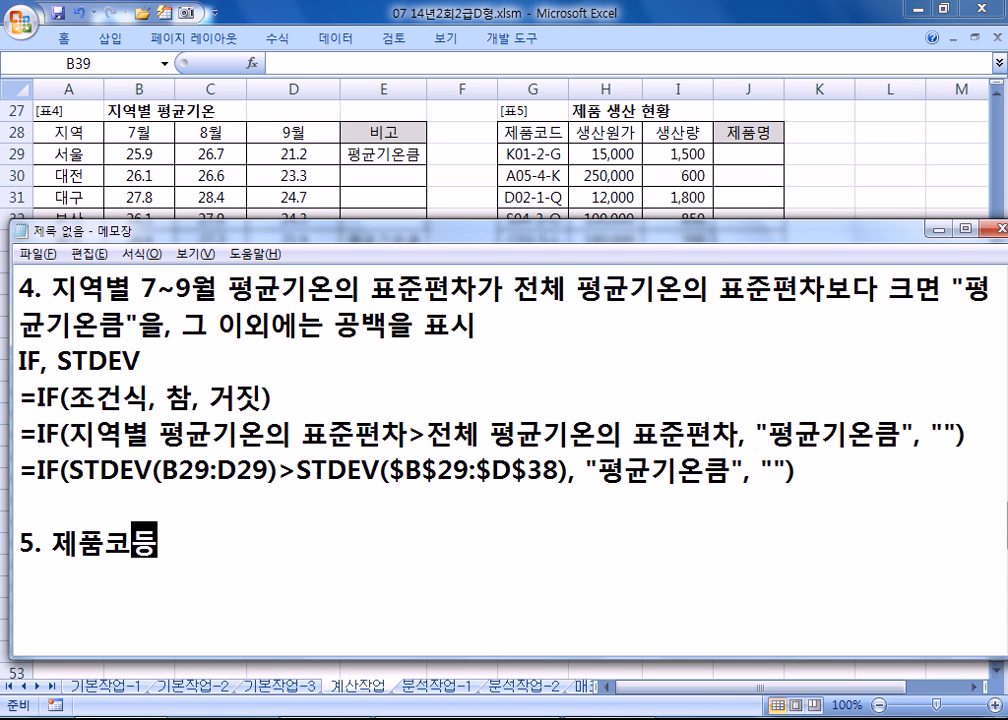
{"action": "type", "text": "의 다섭"}
{"action": "key", "text": "BackSpace"}
{"action": "type", "text": "섯 번"}
{"action": "type", "text": "째 ㅁ"}
{"action": "type", "text": "자가"}
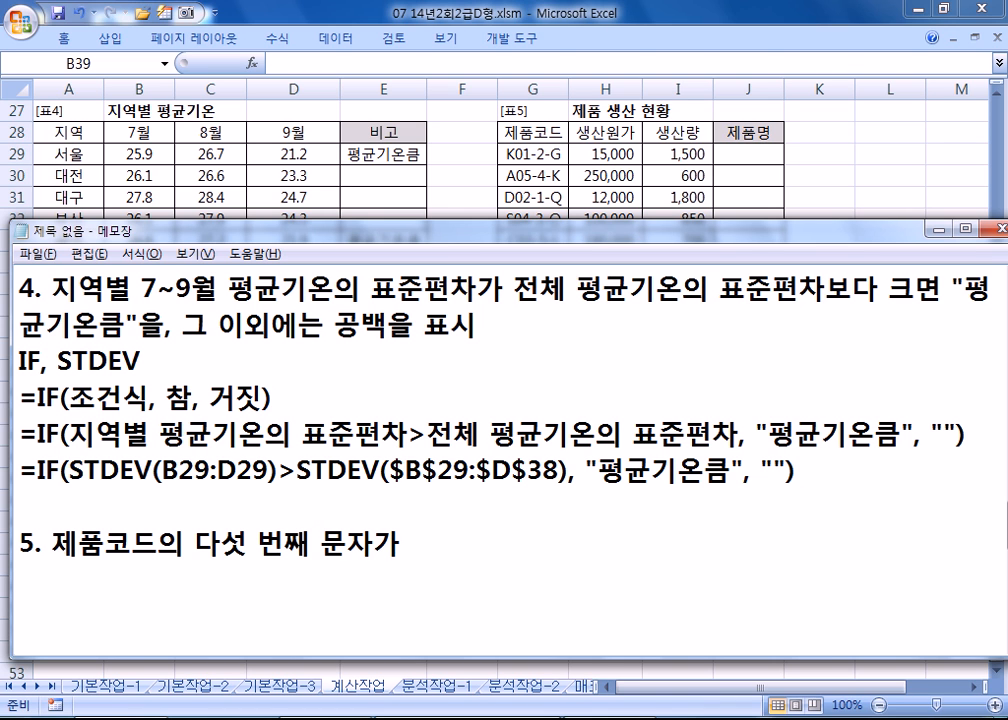
Step: List the first three code meanings below the heading, one per line: 1 : "마우스", 2 : "키보드", 3 : "모니터"
{"action": "key", "text": "Return"}
{"action": "type", "text": "1 : \"마우스\""}
{"action": "key", "text": "Return"}
{"action": "type", "text": "2 : \"카"}
{"action": "key", "text": "BackSpace"}
{"action": "type", "text": "키보드\""}
{"action": "key", "text": "Return"}
{"action": "type", "text": "3 : \""}
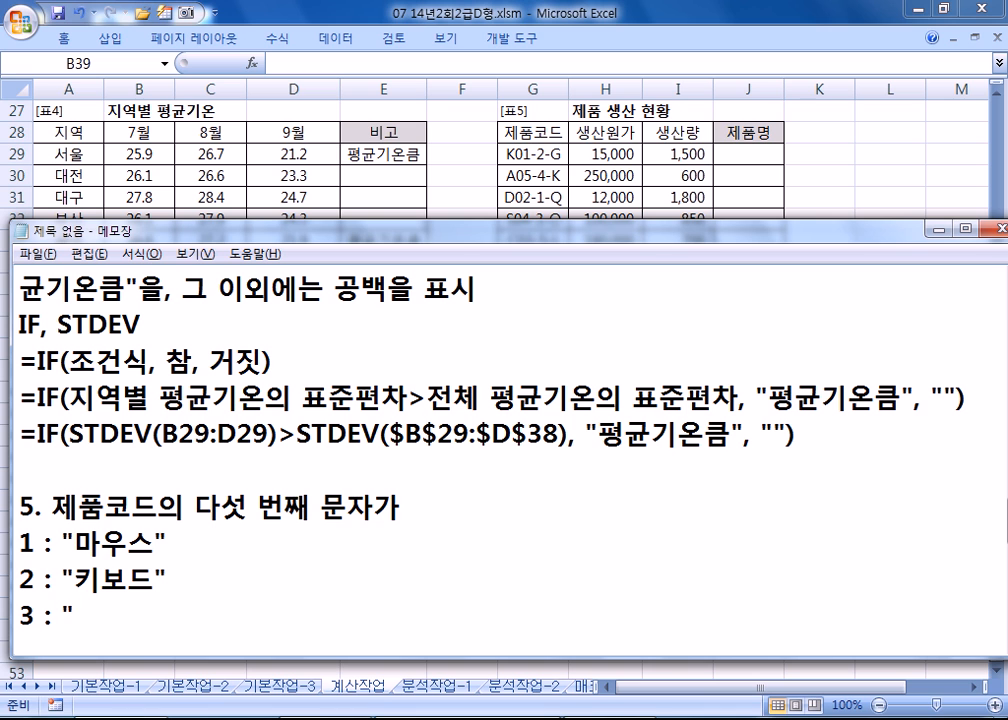
{"action": "type", "text": "모니터\""}
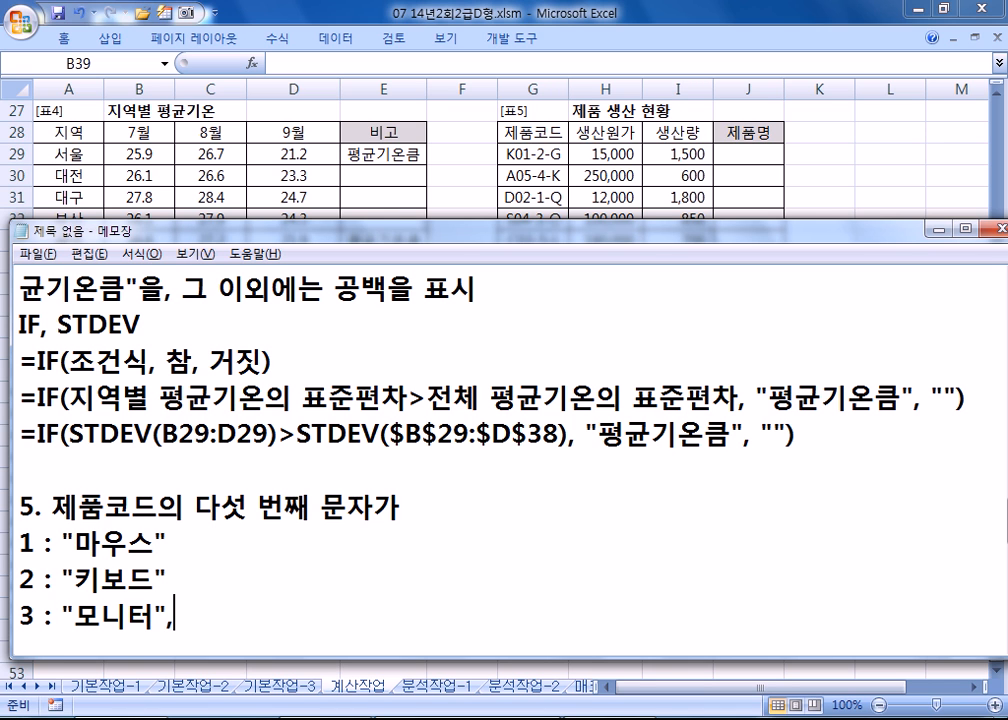
Step: Add the remaining code meanings on separate lines: 4 : "스캐너" and 5 : "프린터", with both names in quotation marks
{"action": "key", "text": "Return"}
{"action": "type", "text": "4 :"}
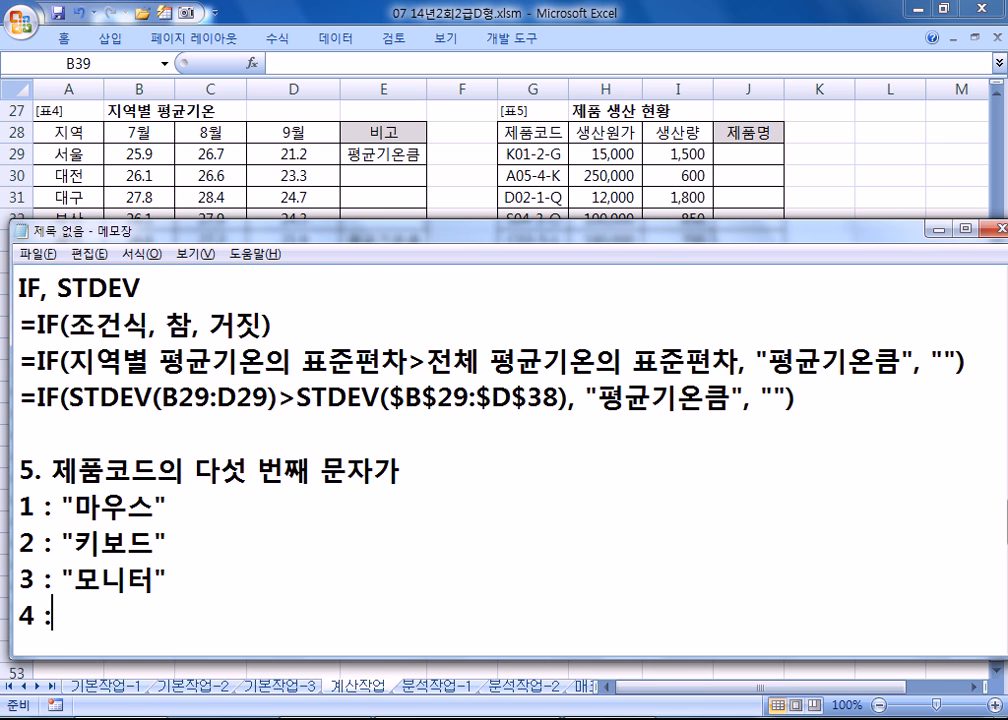
{"action": "type", "text": " \"스캐너\""}
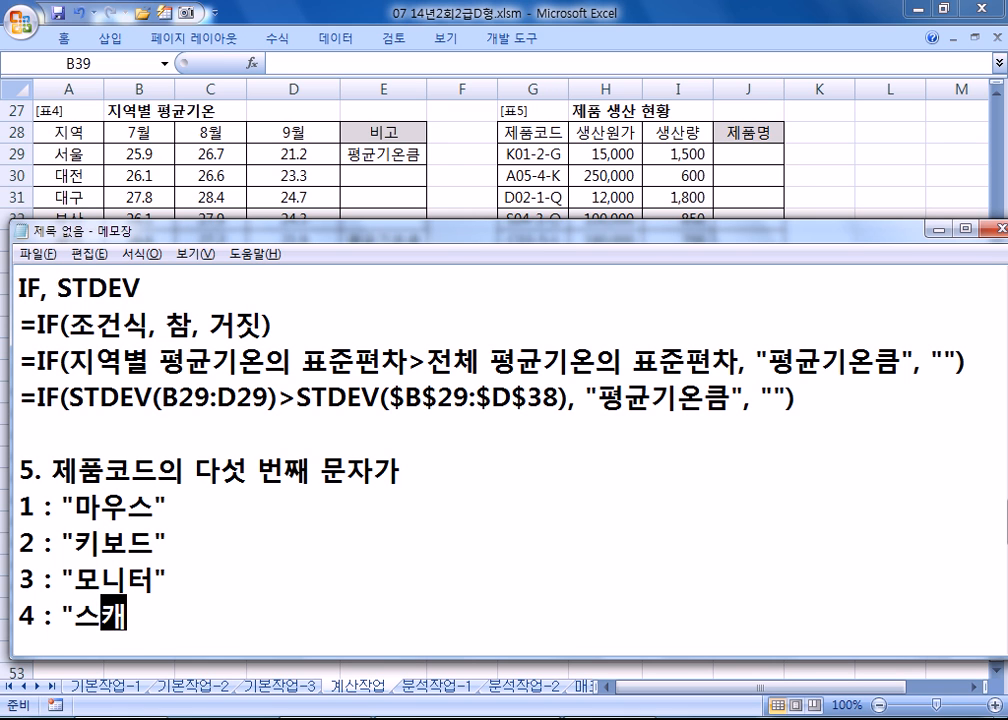
{"action": "key", "text": "Return"}
{"action": "type", "text": "5 : 프린터"}
{"action": "key", "text": "Left"}
{"action": "key", "text": "Left"}
{"action": "key", "text": "Left"}
{"action": "type", "text": "\""}
{"action": "key", "text": "End"}
{"action": "type", "text": "\""}
{"action": "key", "text": "Return"}
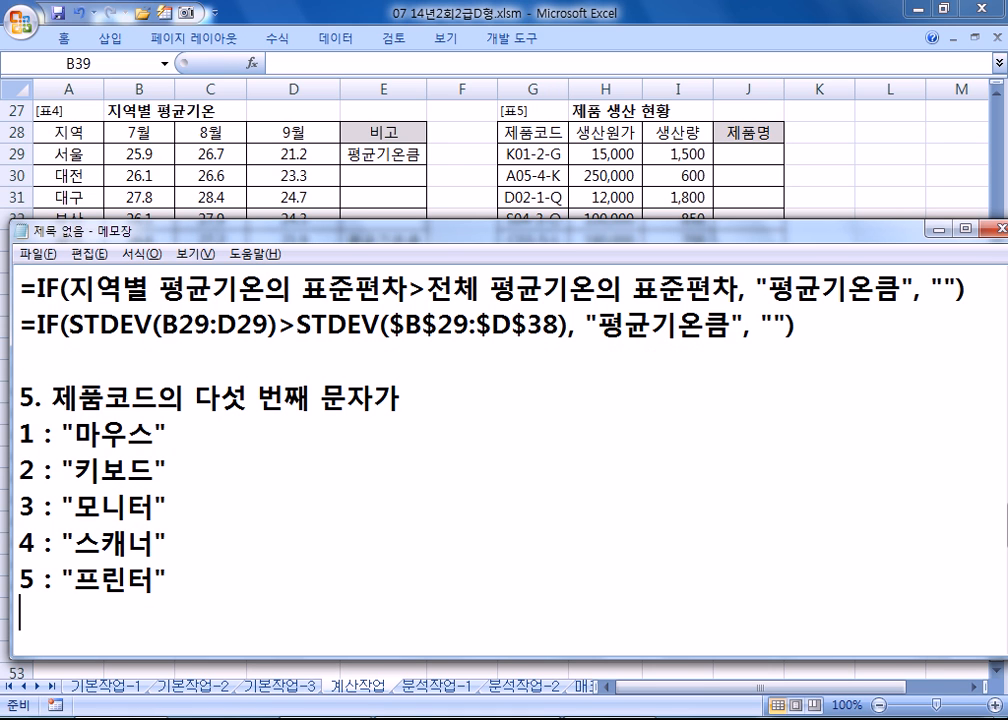
Step: Note the required functions "CHOOSE, MID" on the line below the code list
{"action": "type", "text": "CHOO"}
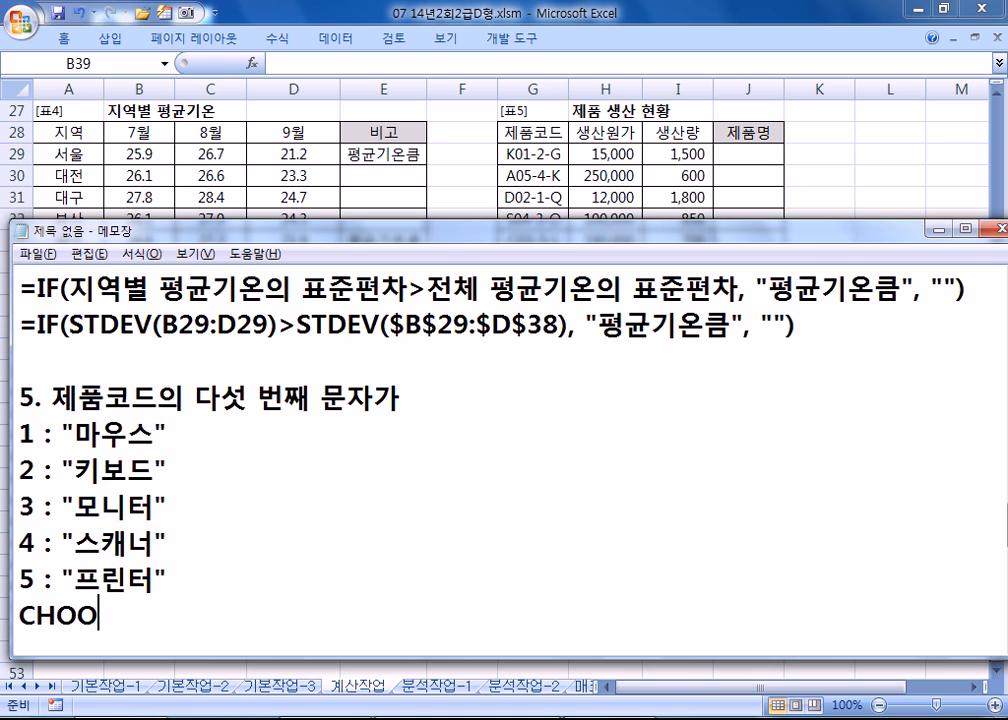
{"action": "type", "text": "SE, MID"}
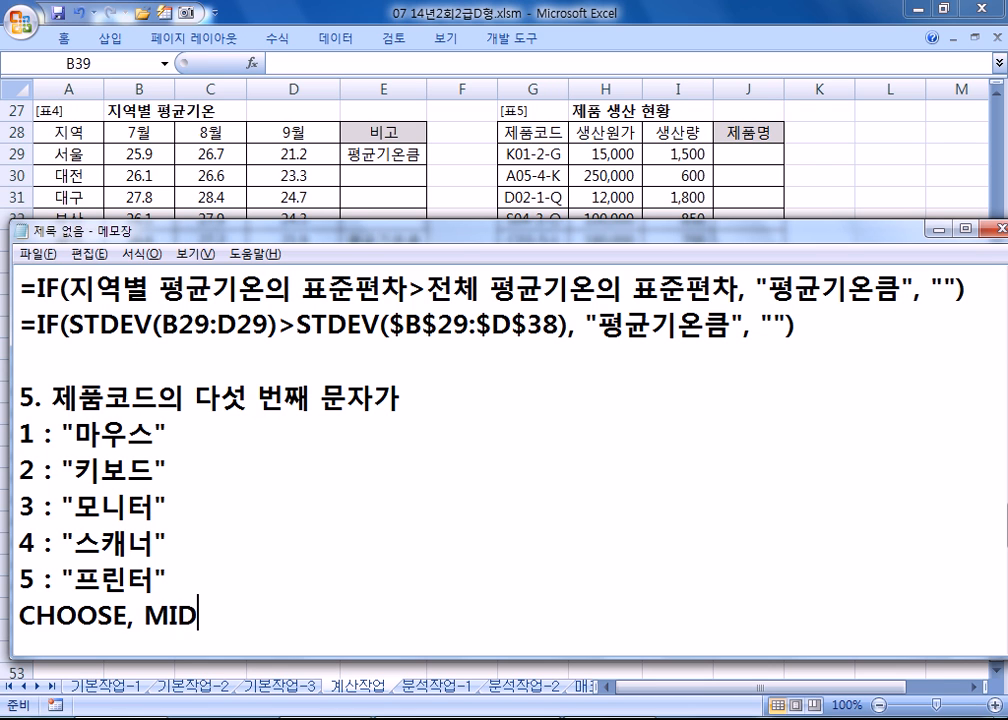
{"action": "key", "text": "Return"}
Step: Begin the formula below the function names with =CHOOSE(MID(G25, 5, 1), and an opening quotation mark
{"action": "type", "text": "="}
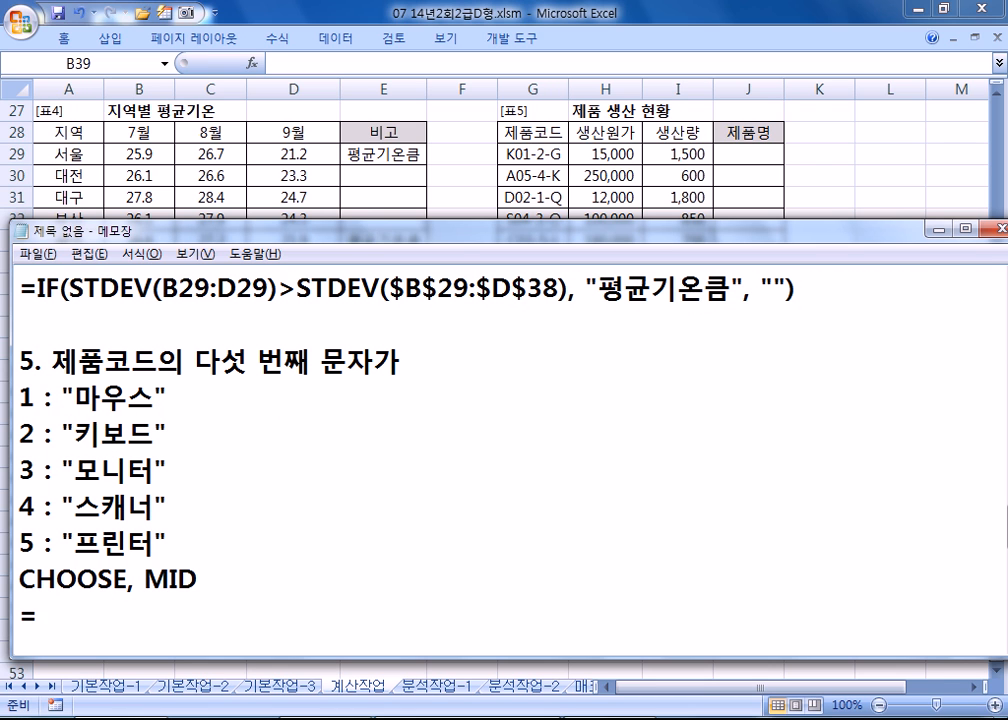
{"action": "type", "text": "CHOOSE(*"}
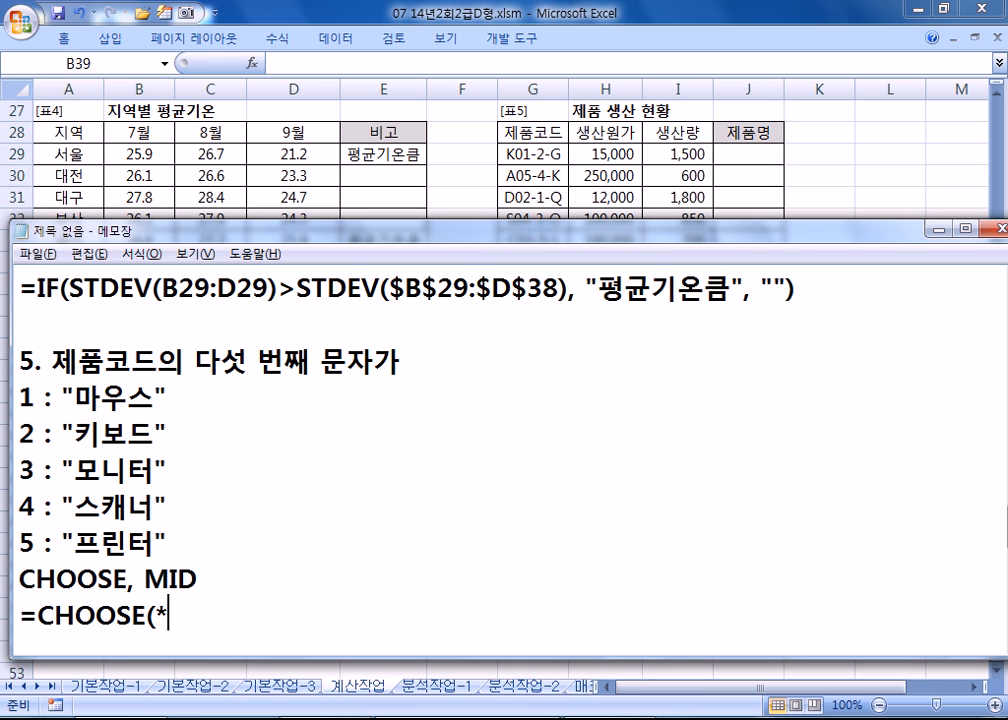
{"action": "key", "text": "BackSpace"}
{"action": "type", "text": "MID("}
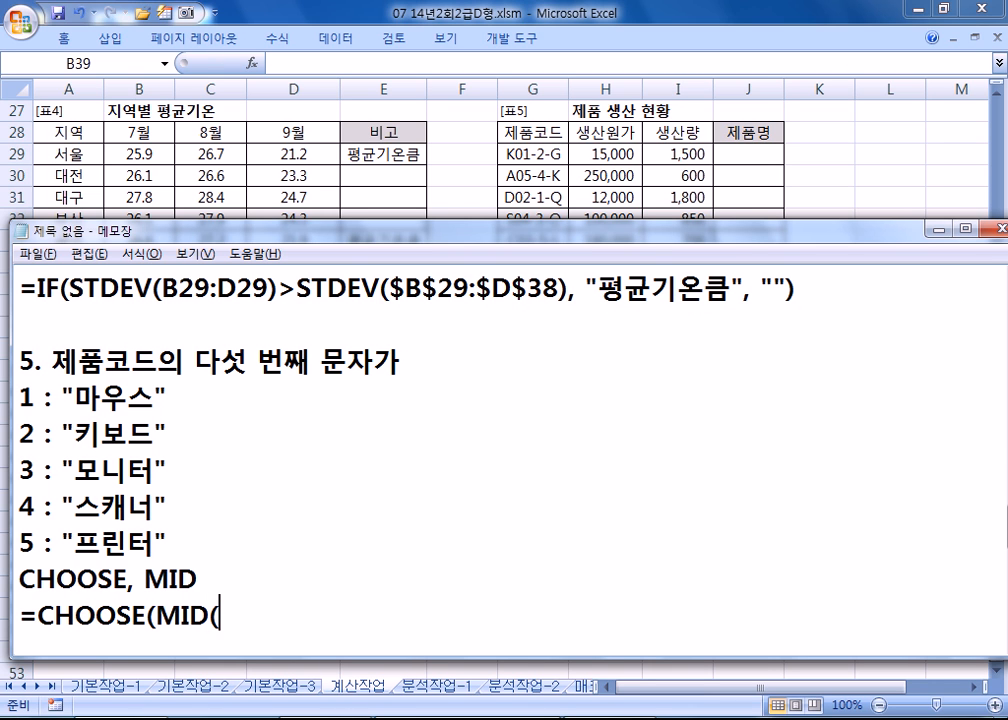
{"action": "type", "text": "G25"}
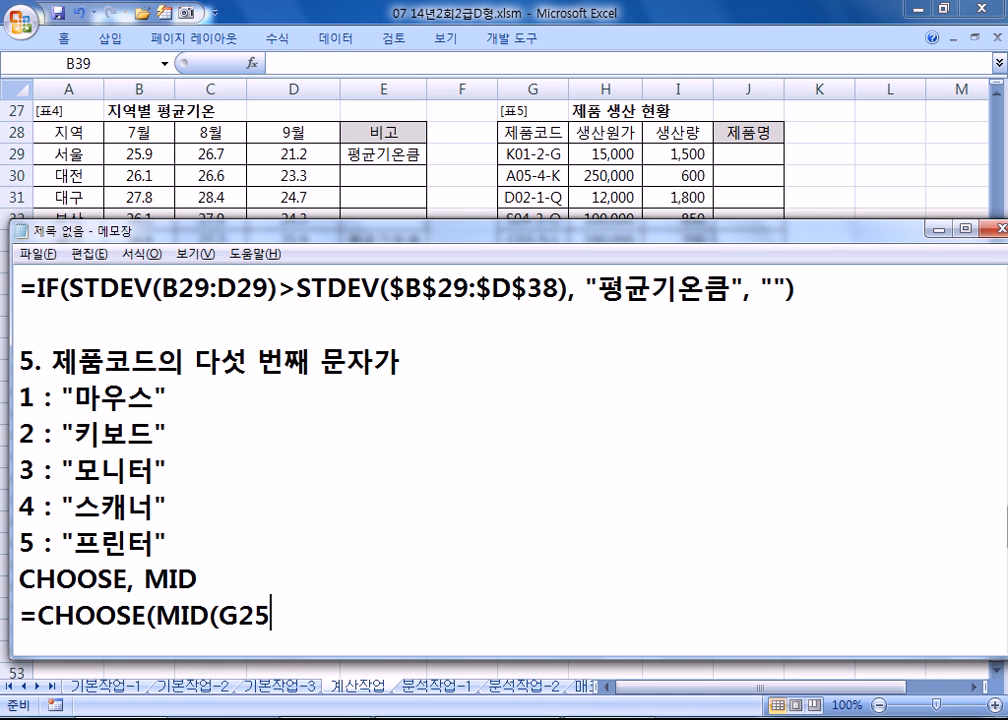
{"action": "type", "text": ", 5, 1), \""}
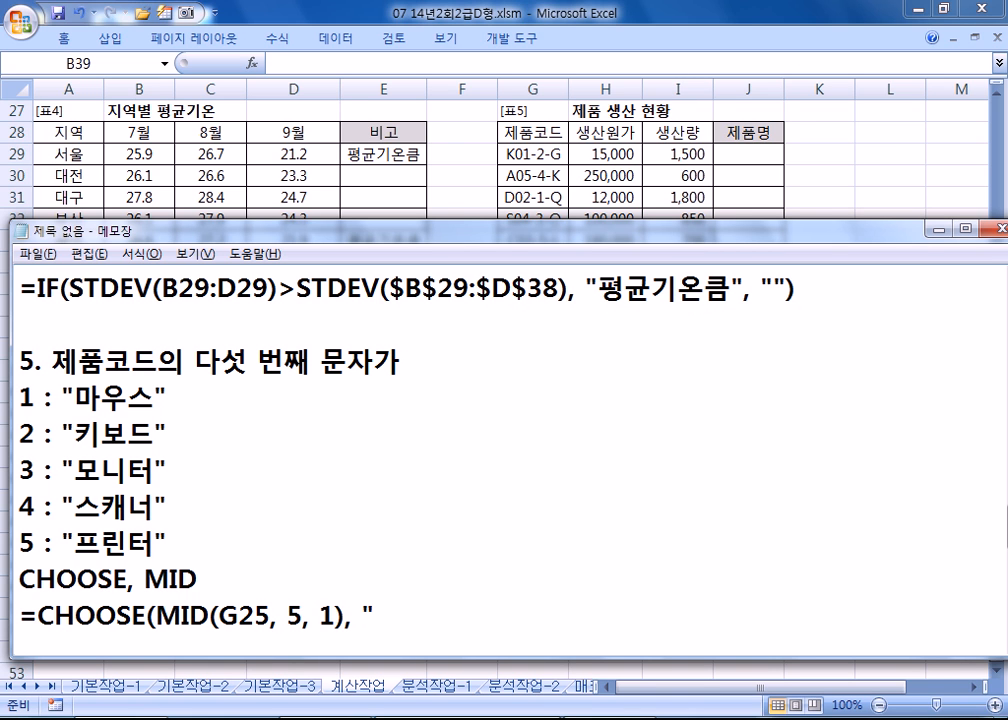
Step: Complete the CHOOSE formula with the values "마우스", "키보드", "모니터", "스캐너", "프린터" and a closing parenthesis
{"action": "type", "text": "AK"}
{"action": "key", "text": "BackSpace"}
{"action": "key", "text": "BackSpace"}
{"action": "key", "text": "Hangul"}
{"action": "type", "text": "마우스"}
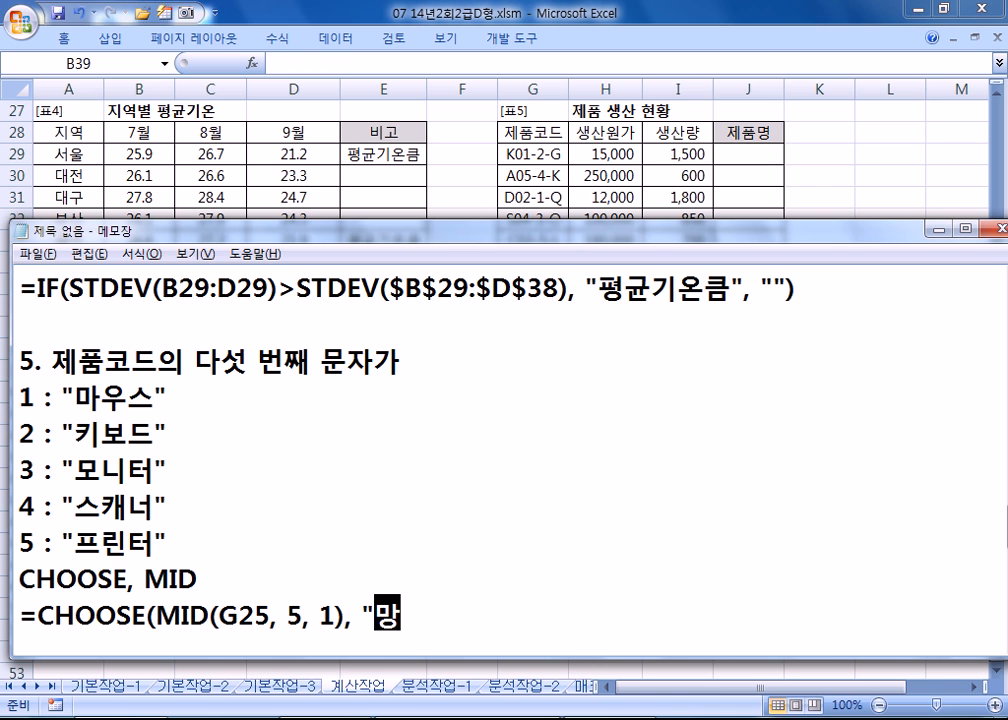
{"action": "type", "text": "\", \"키"}
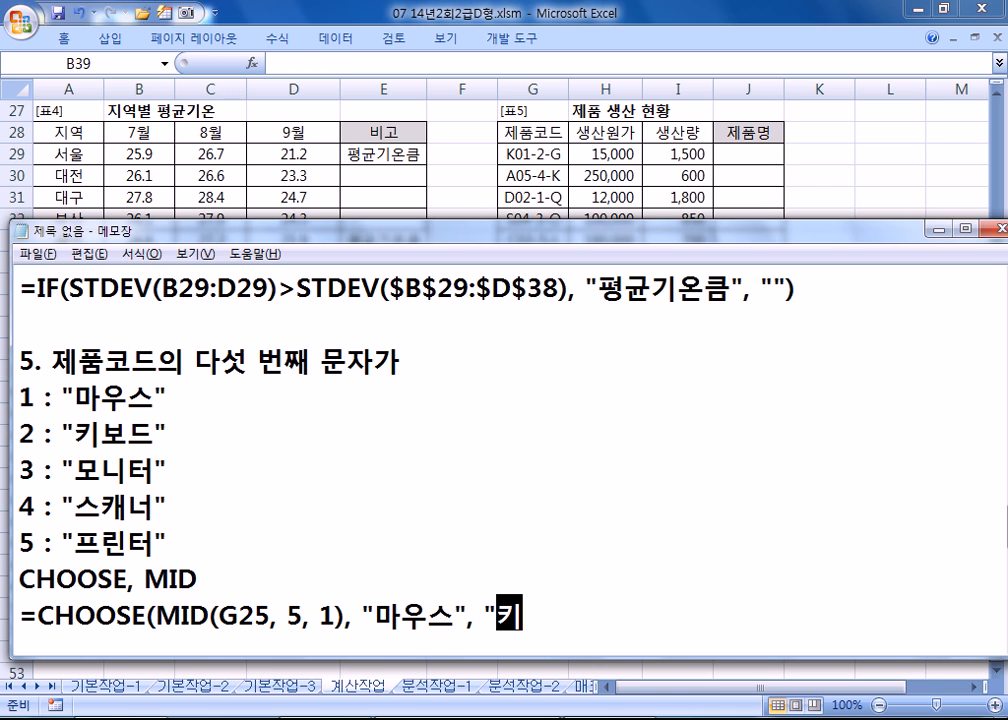
{"action": "type", "text": "보드\", \"모니"}
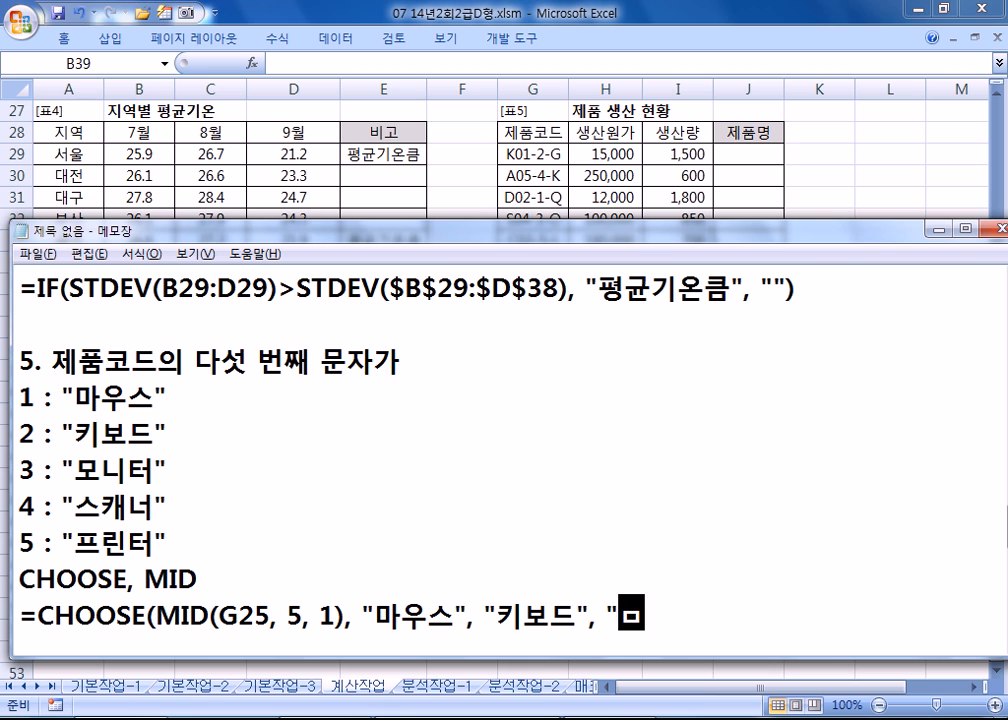
{"action": "type", "text": "터\"ㅡ"}
{"action": "key", "text": "BackSpace"}
{"action": "type", "text": ", \"스캐너"}
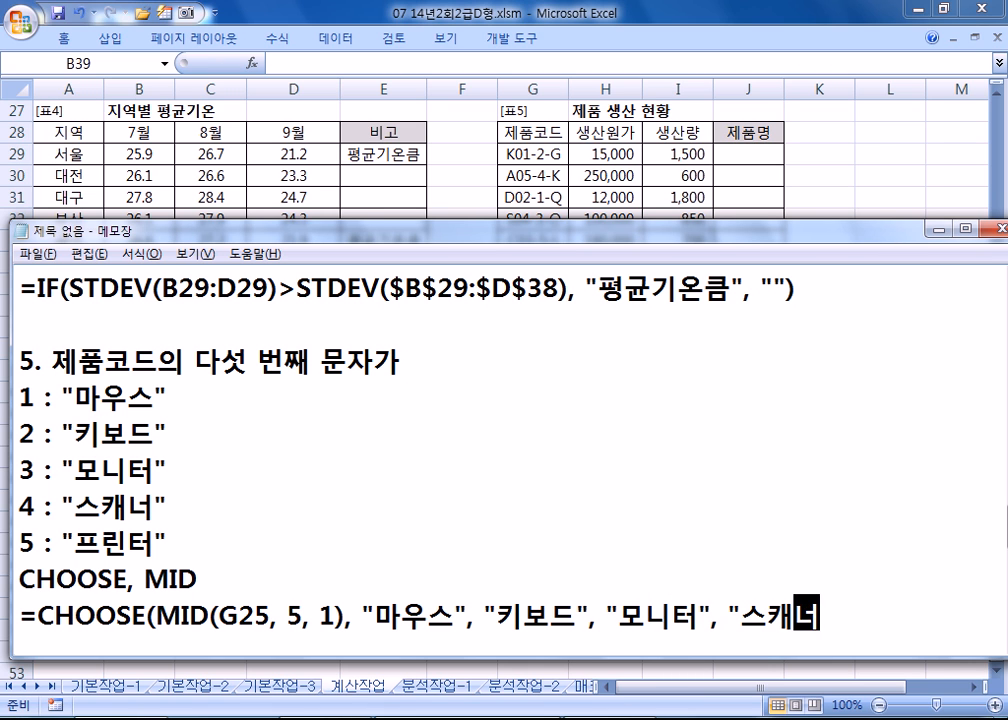
{"action": "type", "text": "\", \""}
{"action": "type", "text": "프린터\")"}
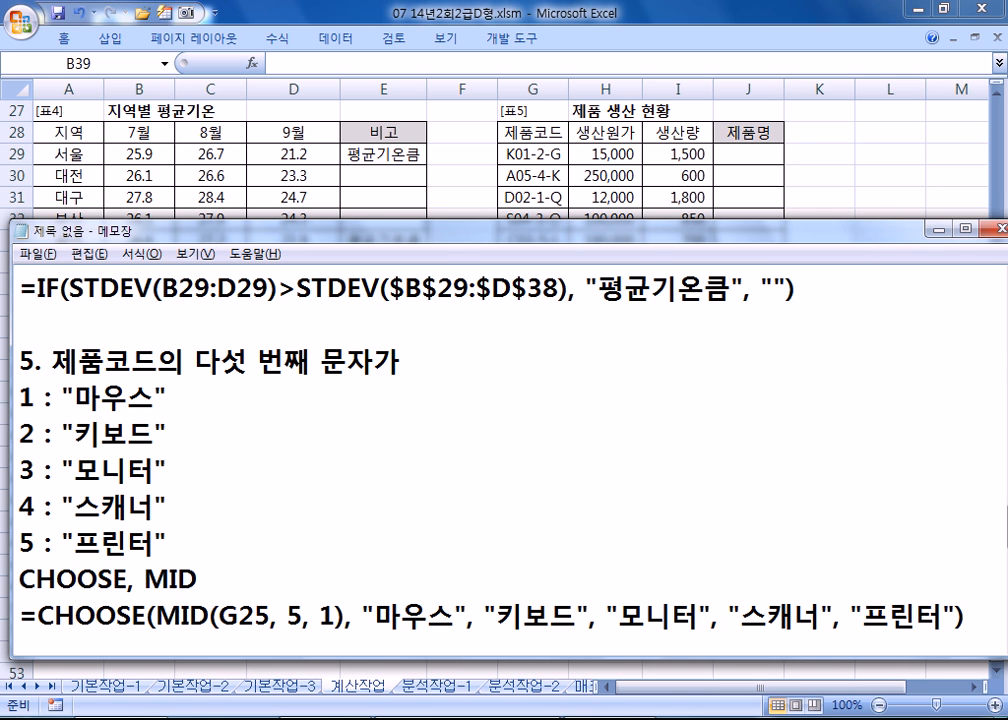
Step: Copy the drafted CHOOSE formula from Notepad and enter it with reference G25 in Excel's 제품명 cells J29:J38
{"action": "key", "text": "shift+Home"}
{"action": "key", "text": "ctrl+c"}
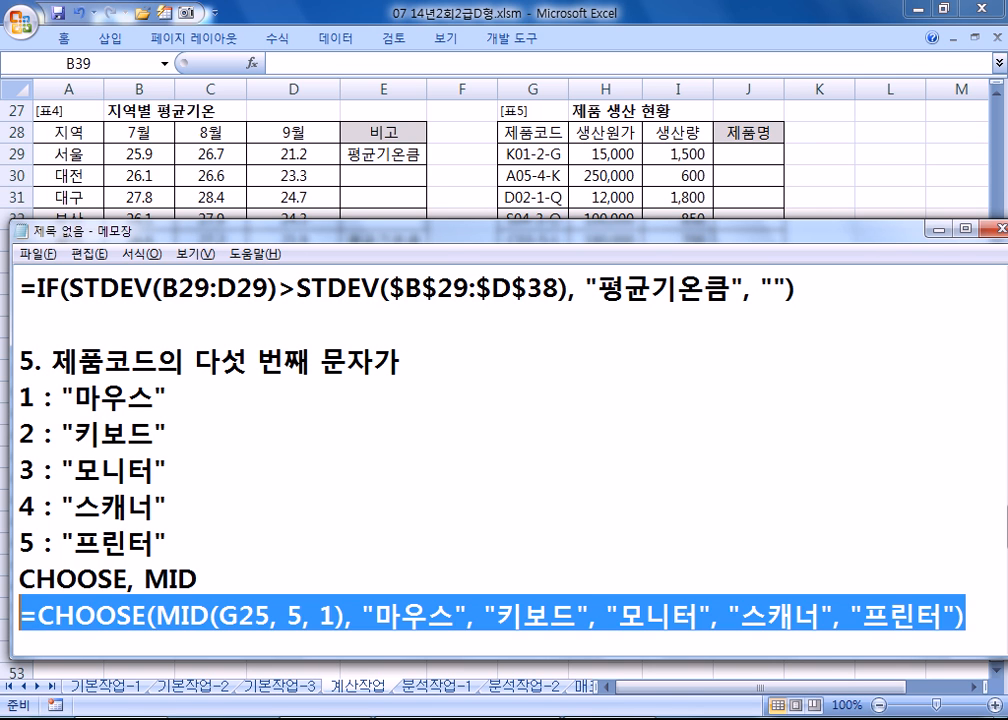
{"action": "key", "text": "alt+Tab"}
{"action": "key", "text": "Right"}
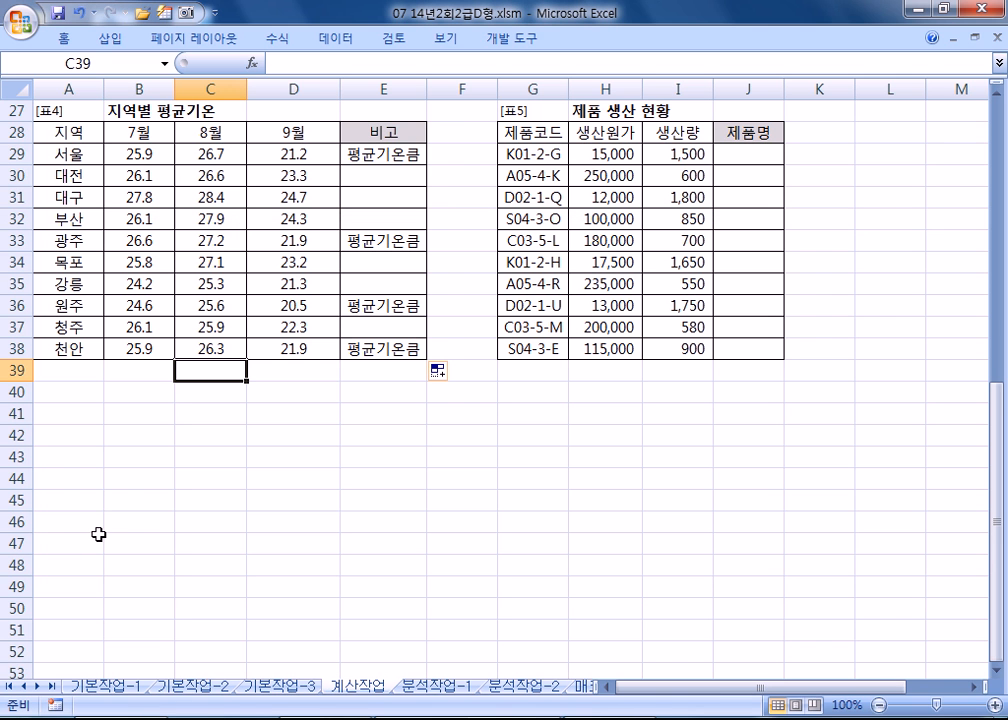
{"action": "left_click_drag", "start_coordinate": [730, 155], "coordinate": [748, 350]}
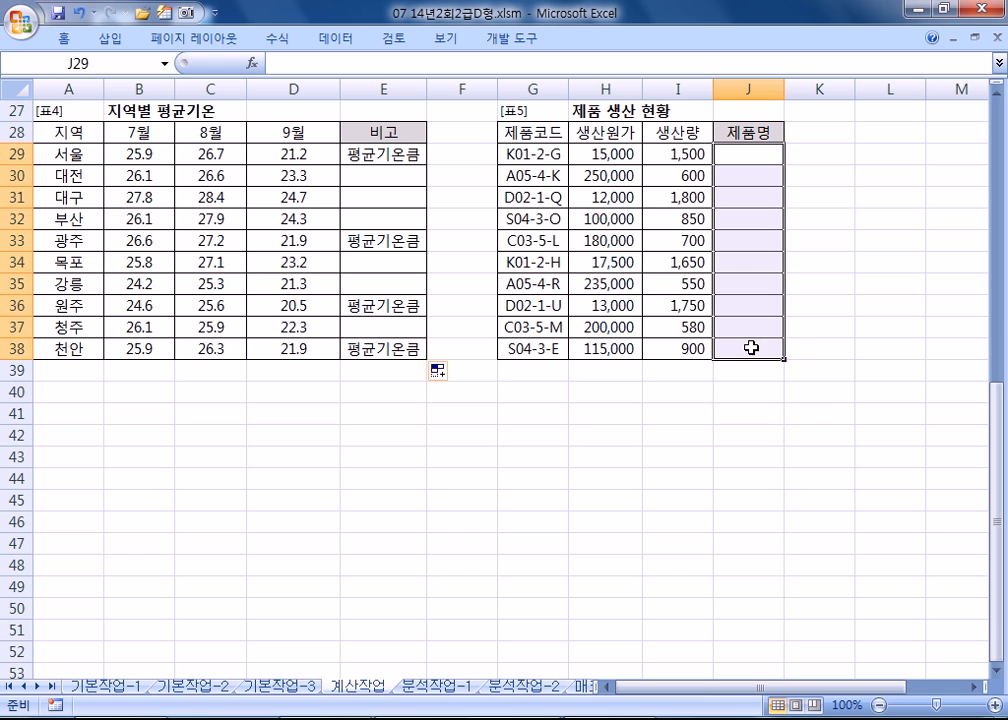
{"action": "key", "text": "ctrl+v"}
{"action": "key", "text": "Return"}
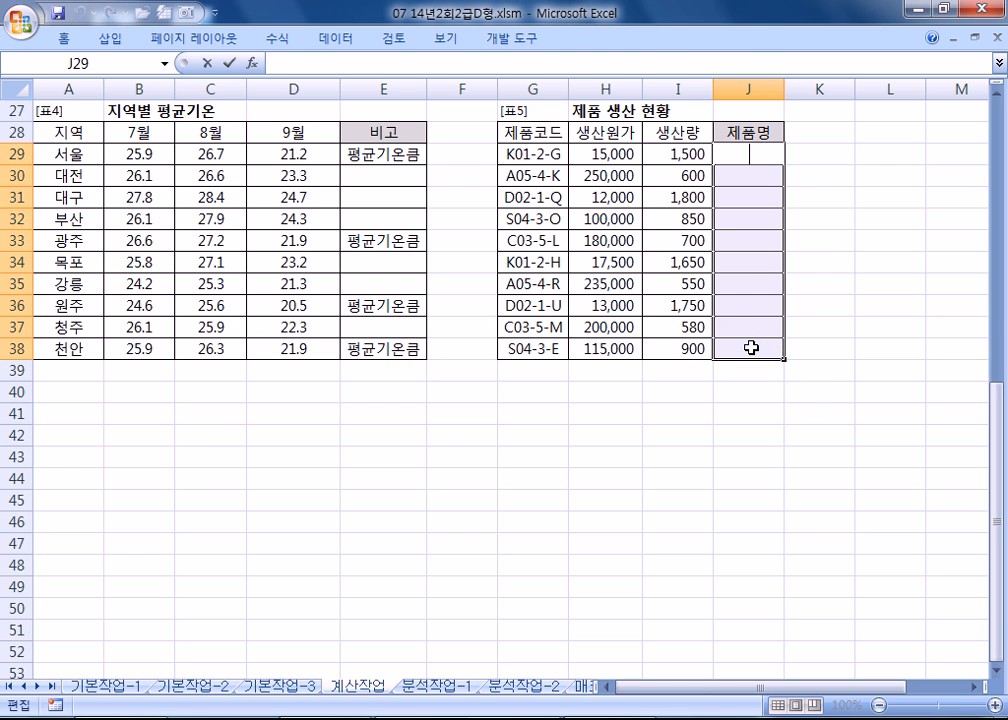
{"action": "key", "text": "ctrl+v"}
{"action": "key", "text": "ctrl+Return"}
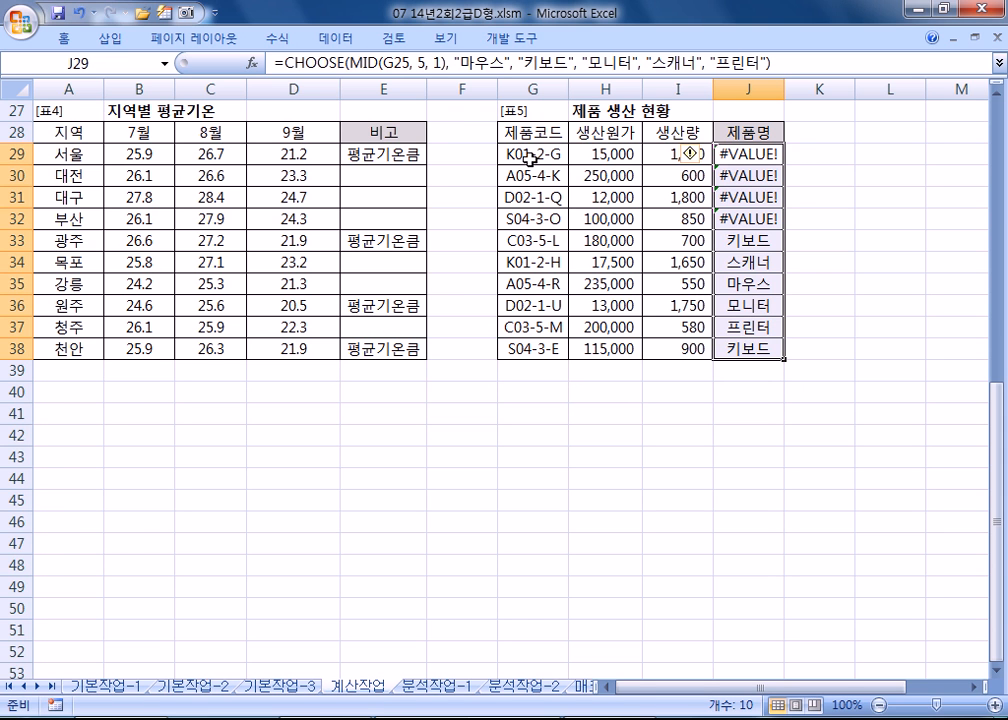
Step: Switch to Notepad and correct the MID reference in the CHOOSE formula to G29
{"action": "key", "text": "alt+Tab"}
{"action": "left_click_drag", "start_coordinate": [258, 618], "coordinate": [270, 619]}
{"action": "type", "text": "9"}
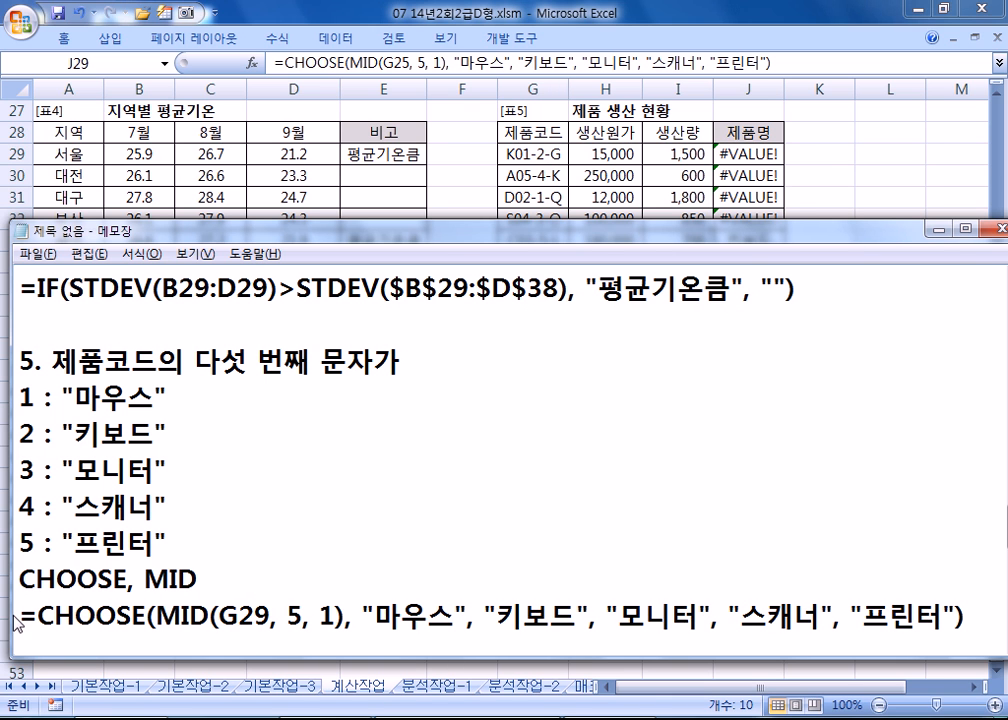
Step: Copy the corrected formula to Excel and replace J29:J38 with =CHOOSE(MID(G29, 5, 1), "마우스", "키보드", "모니터", "스캐너", "프린터")
{"action": "left_click_drag", "start_coordinate": [14, 615], "coordinate": [982, 618]}
{"action": "key", "text": "ctrl+c"}
{"action": "key", "text": "alt+Tab"}
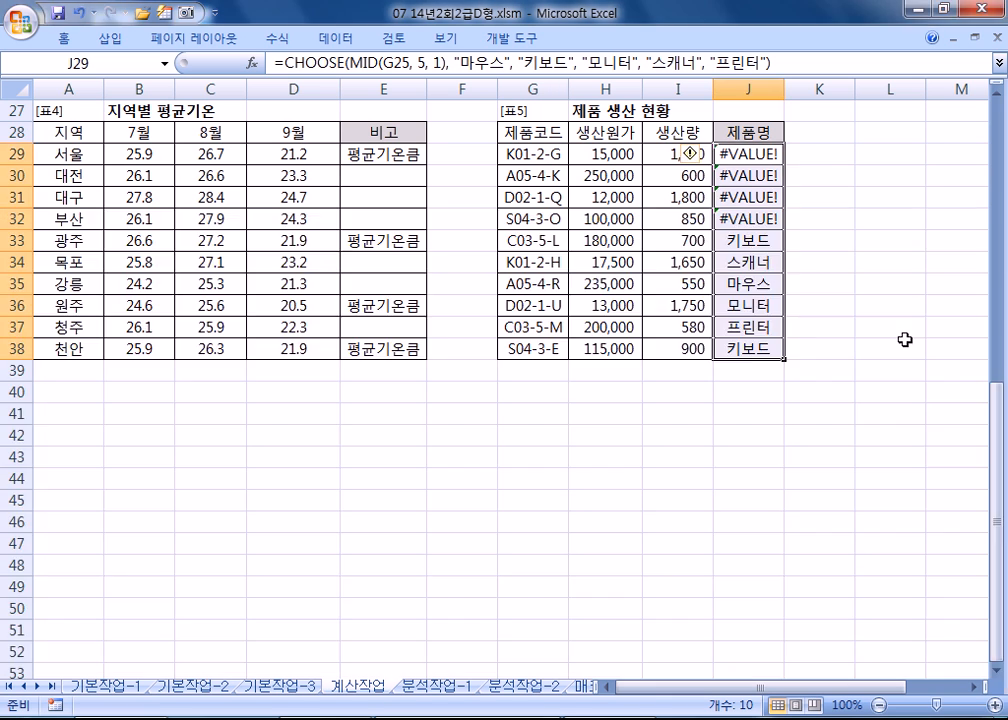
{"action": "key", "text": "F2"}
{"action": "key", "text": "ctrl+shift+Home"}
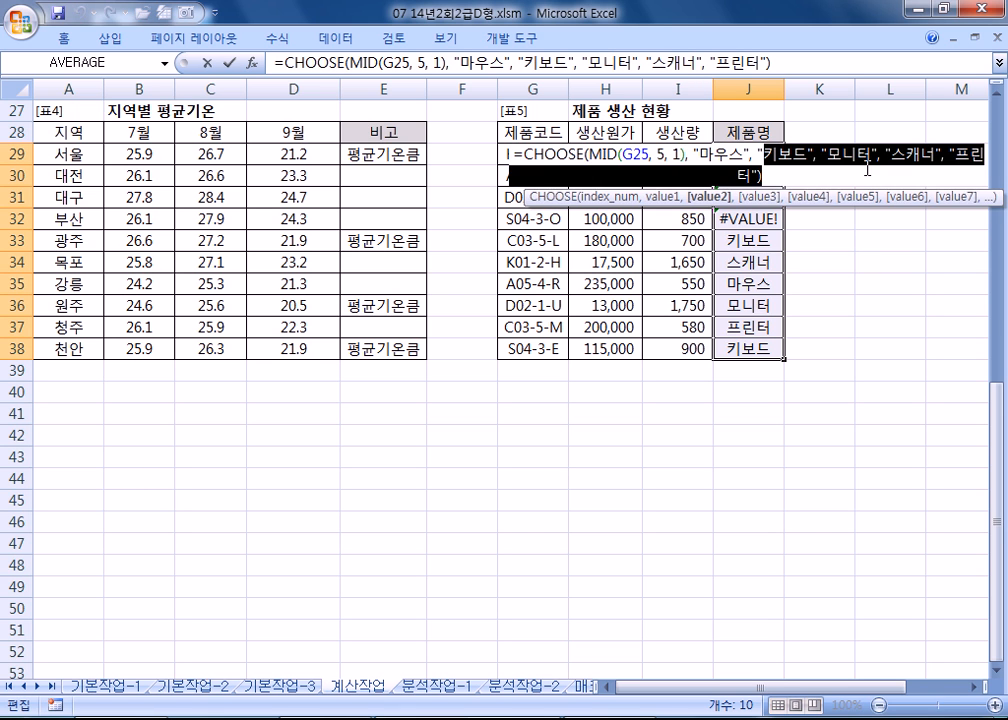
{"action": "key", "text": "ctrl+v"}
{"action": "key", "text": "ctrl+Return"}
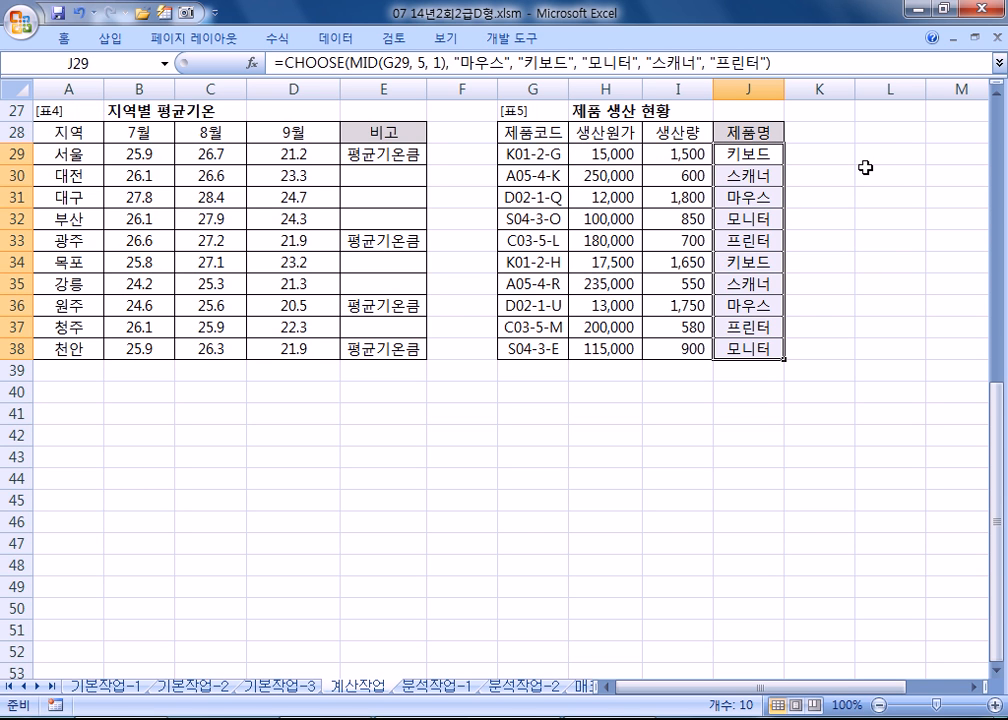
{"action": "key", "text": "Down"}
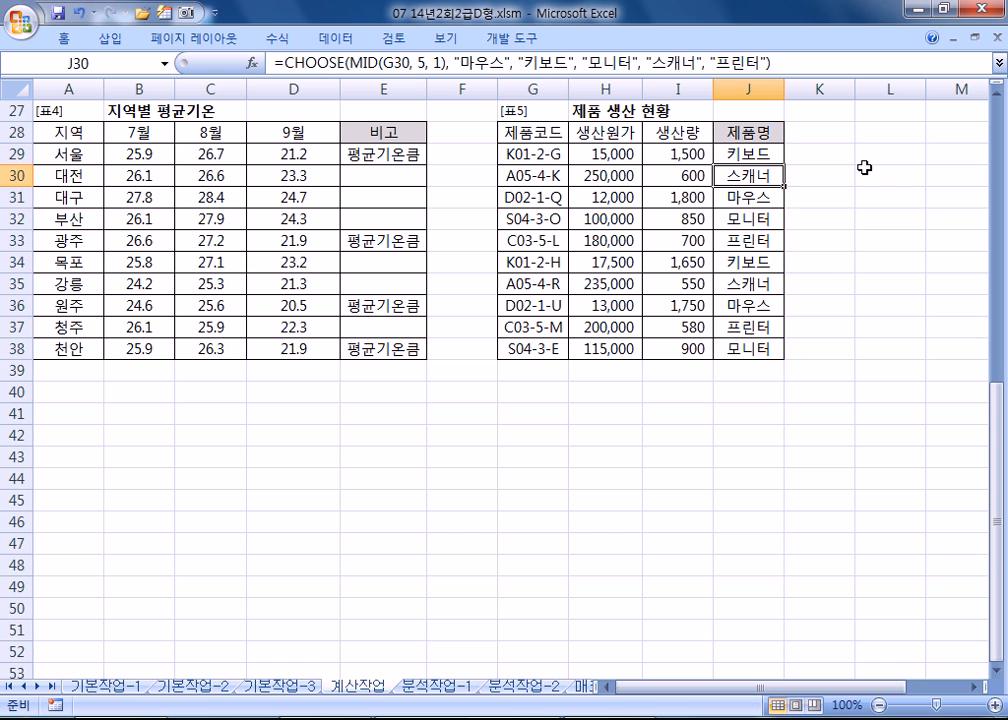
{"action": "key", "text": "alt+Tab"}
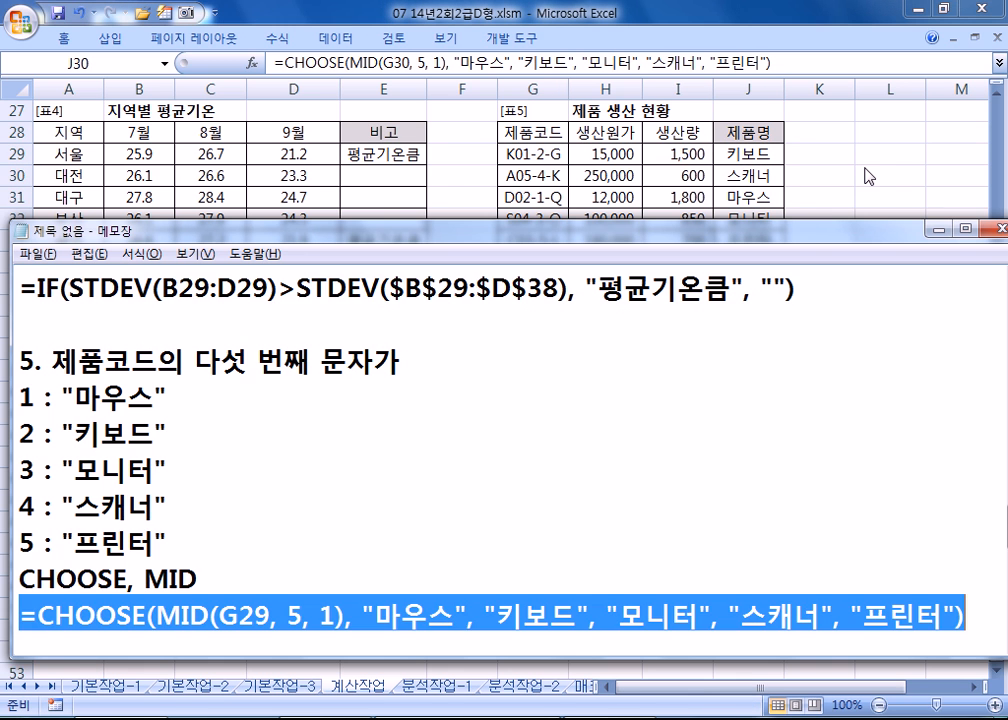
{"action": "key", "text": "Down"}
{"action": "key", "text": "Down"}
{"action": "key", "text": "Down"}
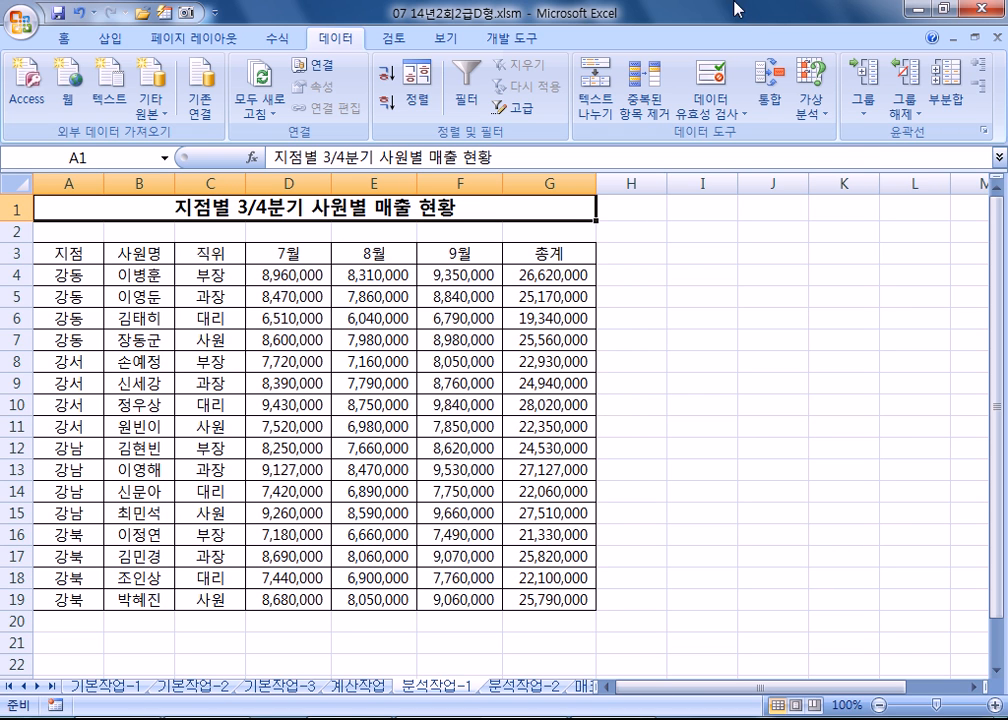
Step: Start a PivotTable from the sales table A3:G19 on the 분석작업-1 sheet and choose the existing worksheet as its location
{"action": "left_click", "coordinate": [145, 277]}
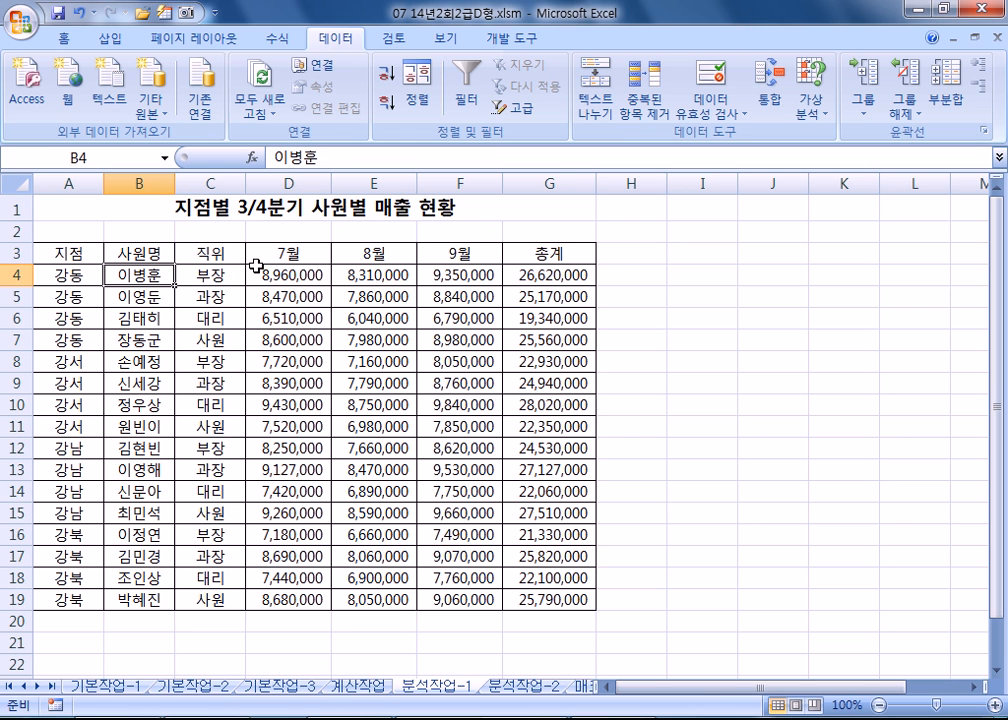
{"action": "left_click", "coordinate": [106, 38]}
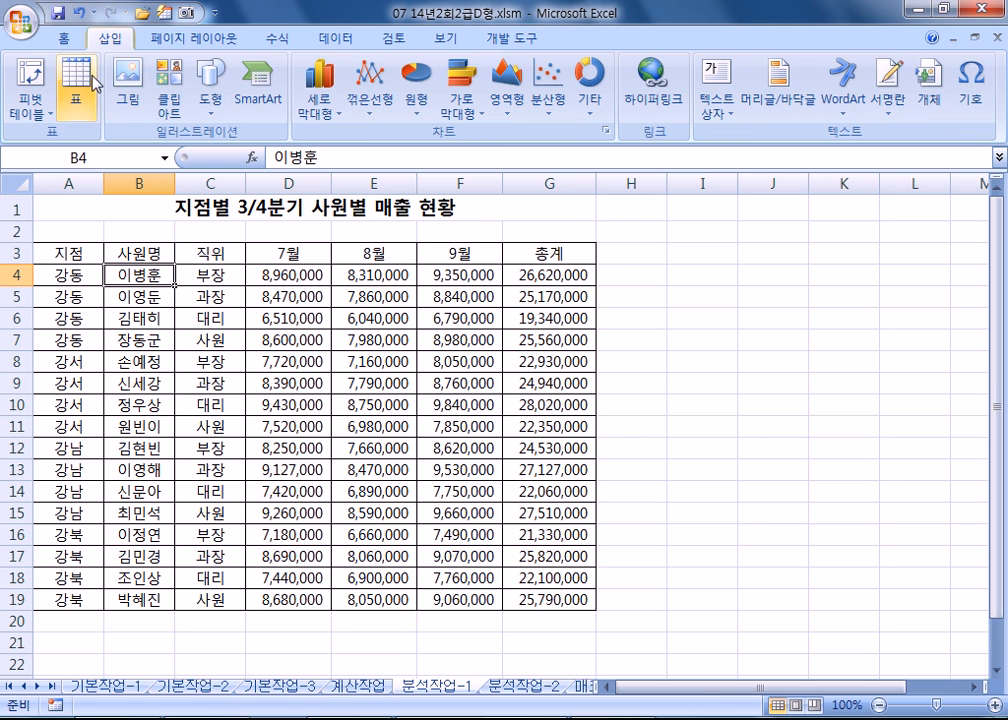
{"action": "left_click", "coordinate": [33, 108]}
{"action": "left_click", "coordinate": [57, 138]}
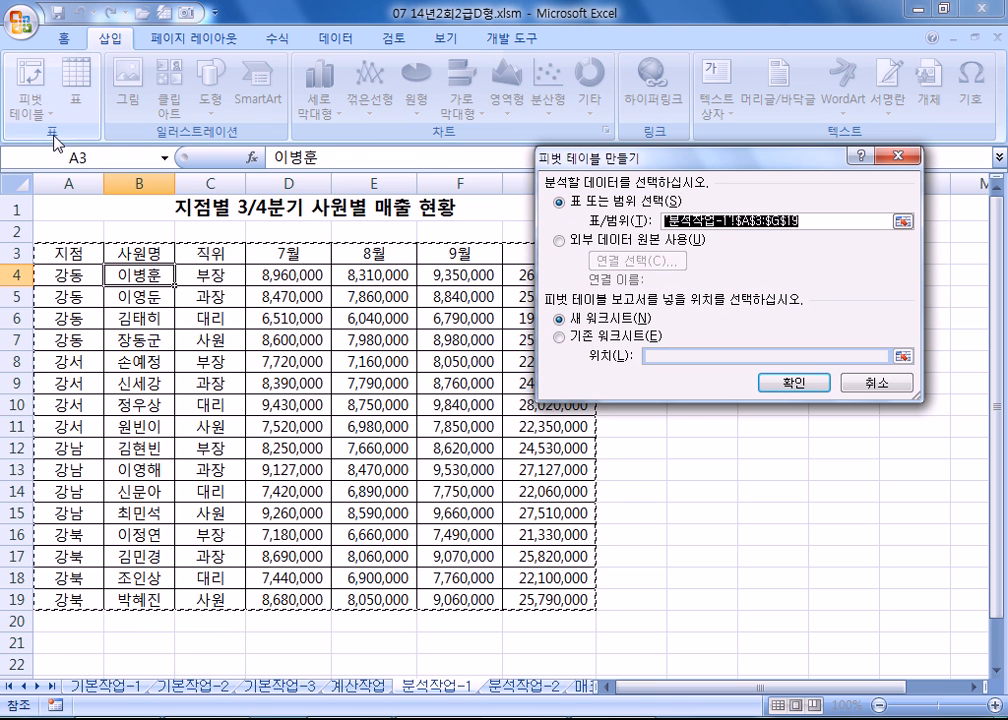
{"action": "left_click", "coordinate": [618, 337]}
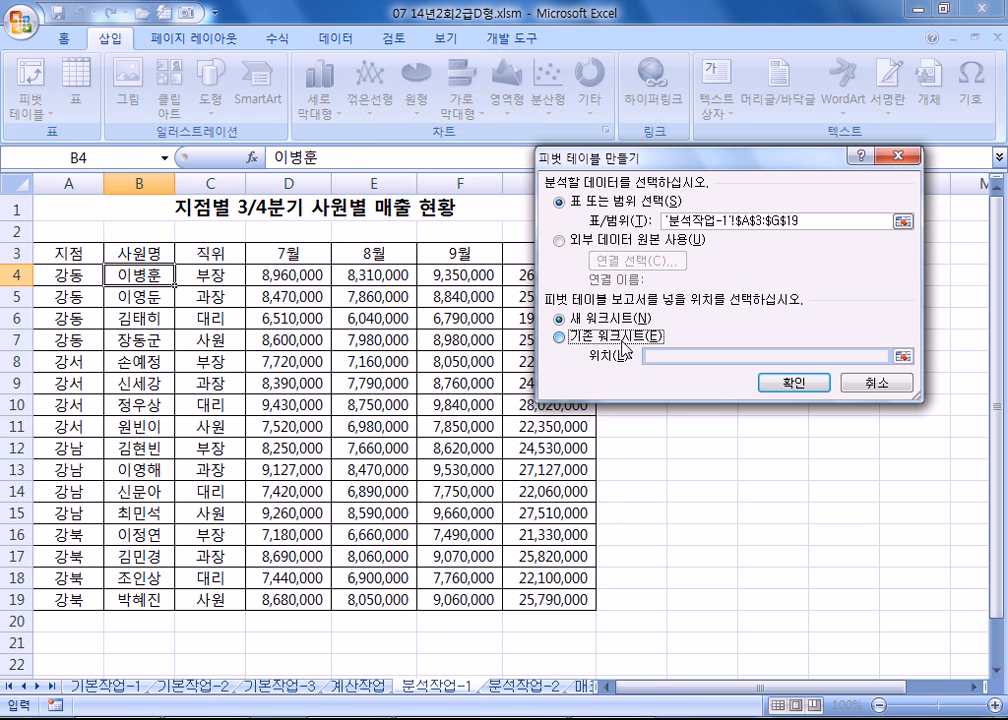
{"action": "scroll", "coordinate": [270, 405], "scroll_direction": "down", "scroll_amount": 3}
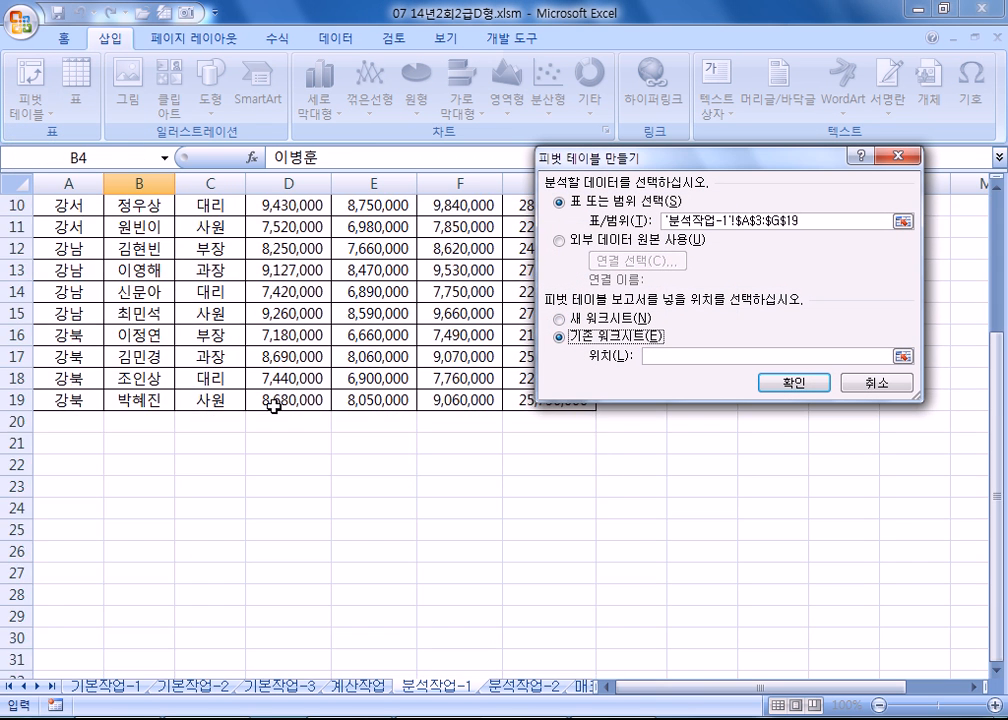
Step: Create the pivot table at A23 of the existing worksheet, with 지점 as row labels and 직위 as column labels
{"action": "left_click", "coordinate": [43, 484]}
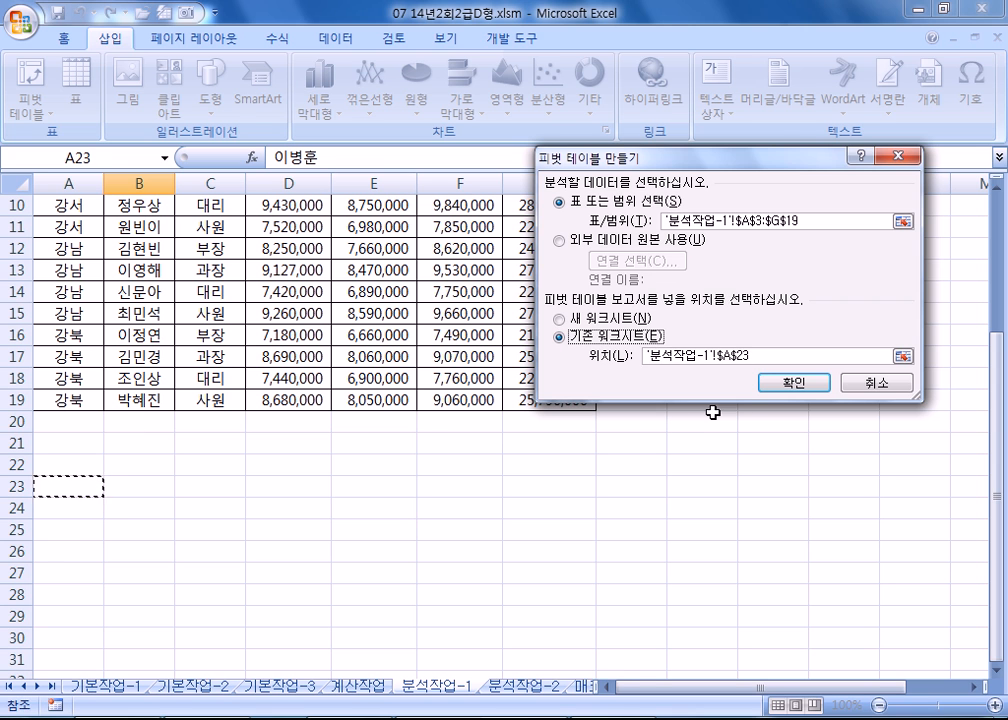
{"action": "left_click", "coordinate": [789, 385]}
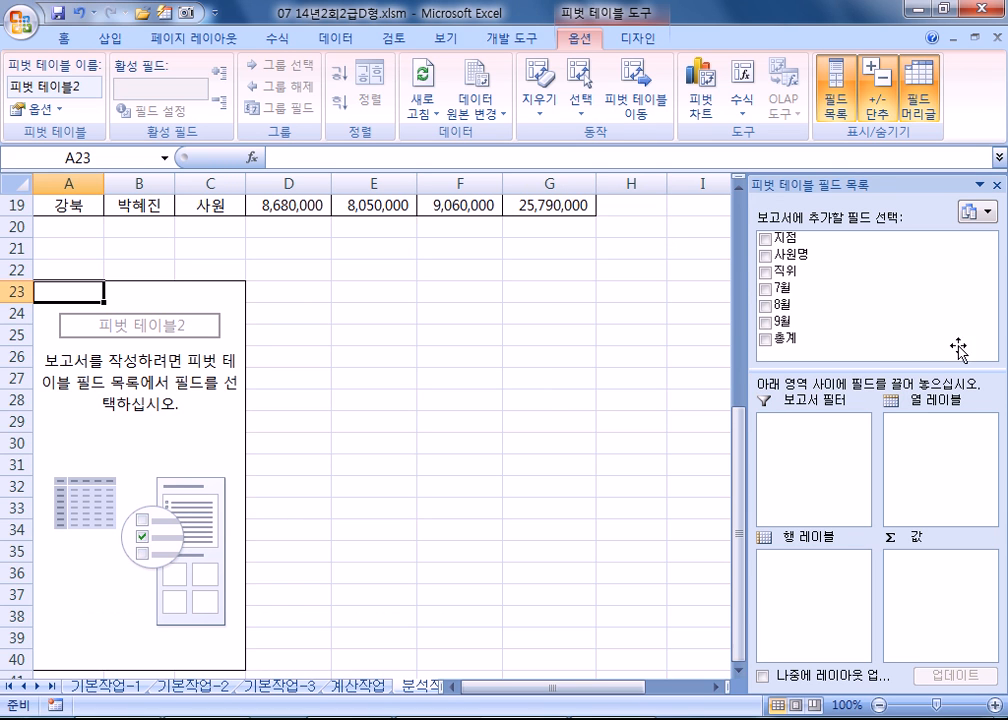
{"action": "left_click_drag", "start_coordinate": [828, 237], "coordinate": [798, 468]}
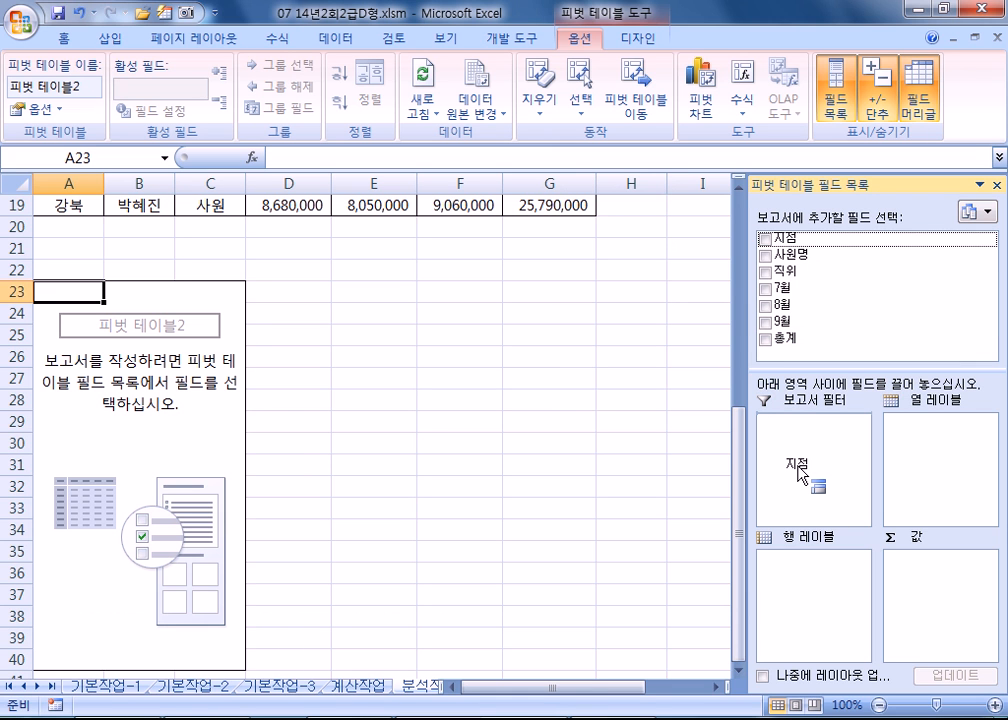
{"action": "left_click_drag", "start_coordinate": [798, 468], "coordinate": [837, 590]}
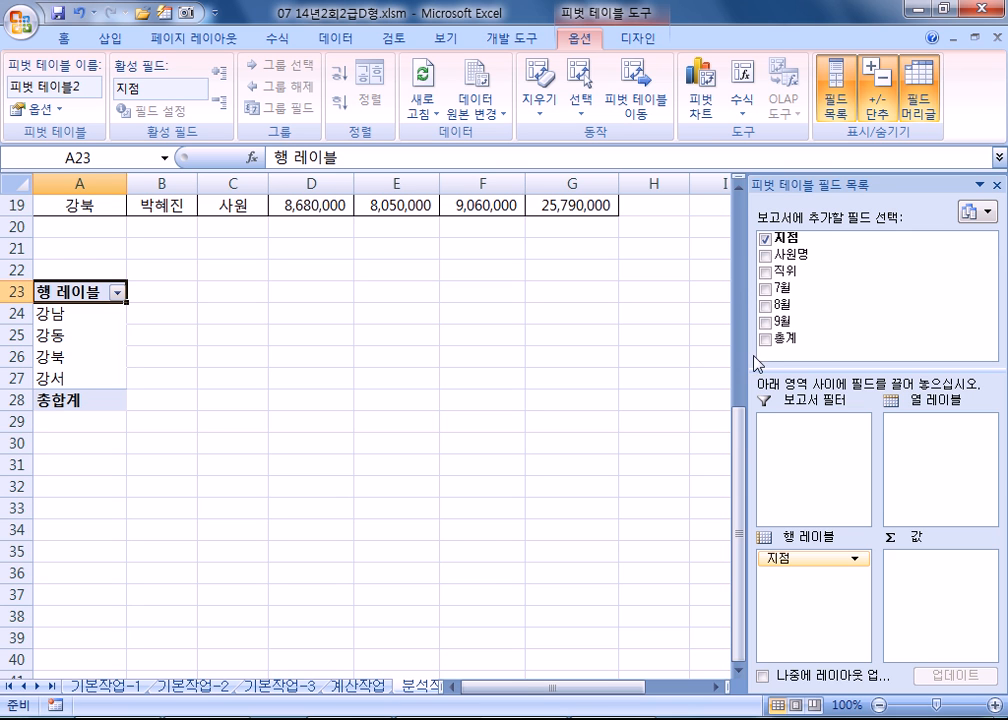
{"action": "left_click_drag", "start_coordinate": [780, 271], "coordinate": [917, 463]}
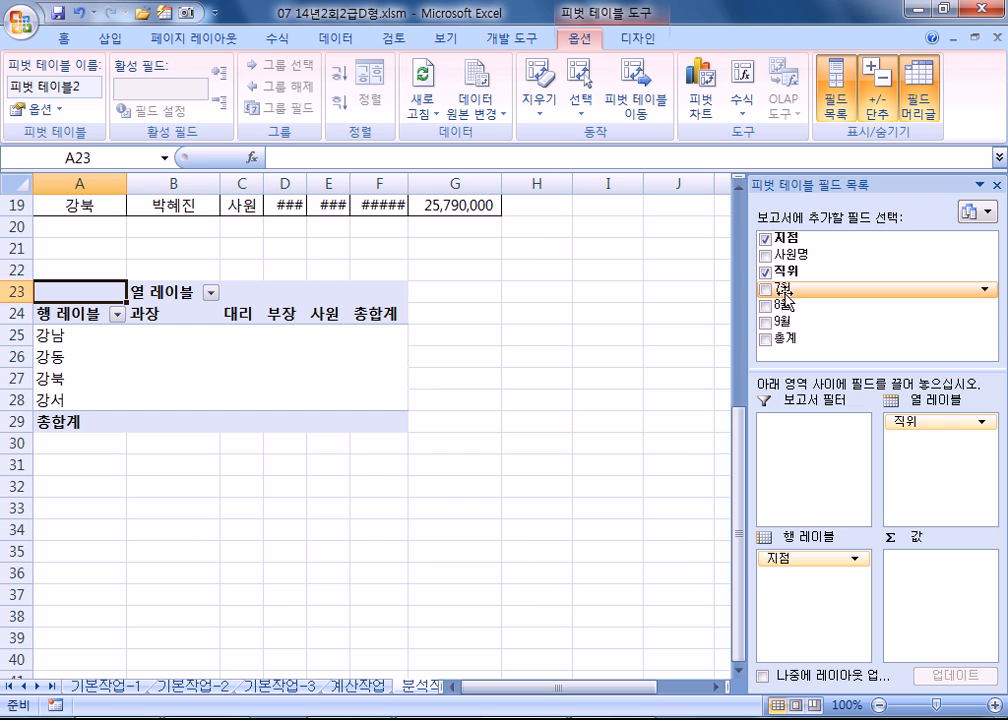
Step: Add 7월, 8월 and 9월 to the pivot table's values and move the Σ 값 field to the row labels
{"action": "left_click_drag", "start_coordinate": [786, 303], "coordinate": [963, 646]}
{"action": "left_click_drag", "start_coordinate": [770, 305], "coordinate": [909, 556]}
{"action": "left_click_drag", "start_coordinate": [778, 325], "coordinate": [915, 638]}
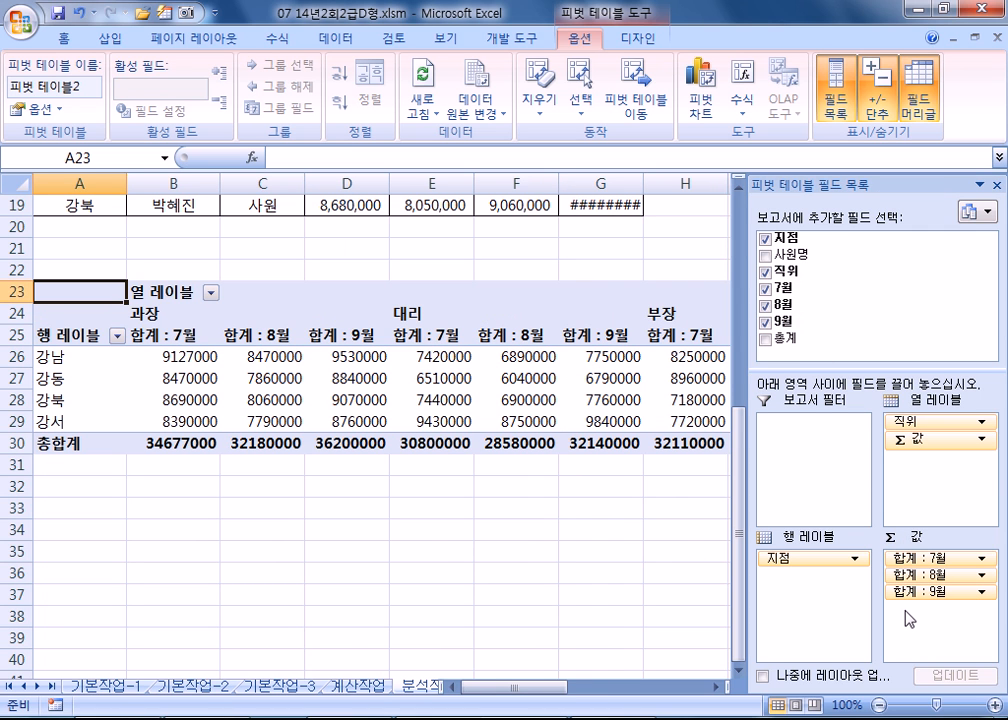
{"action": "left_click_drag", "start_coordinate": [912, 448], "coordinate": [838, 600]}
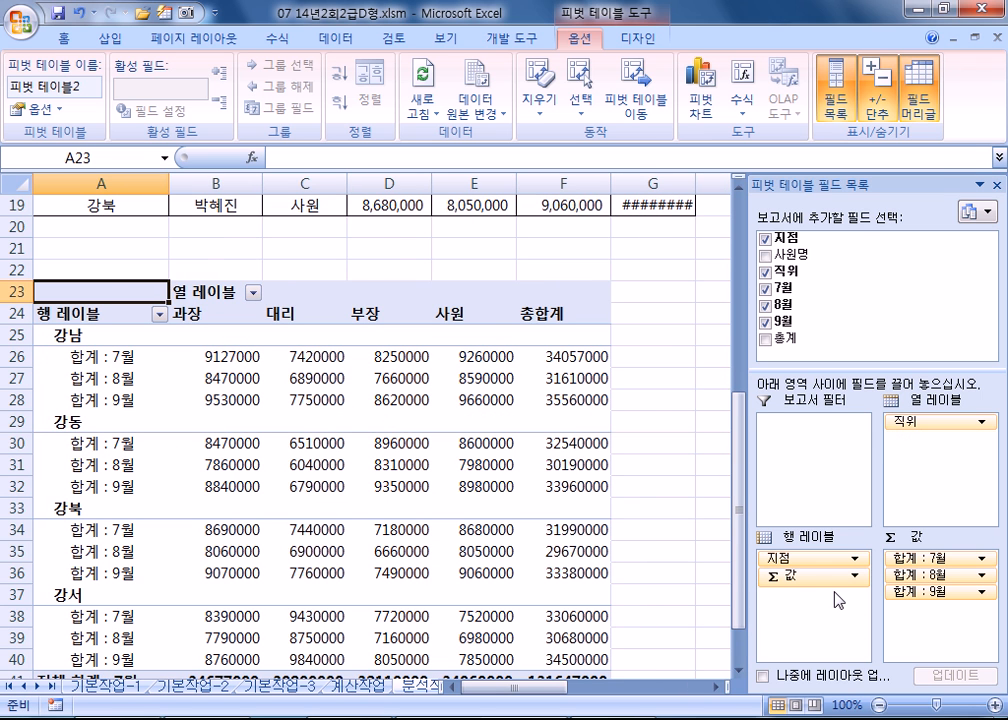
Step: Select the pivot table's numeric range B26:F43, including the grand totals
{"action": "scroll", "coordinate": [396, 474], "scroll_direction": "down", "scroll_amount": 2}
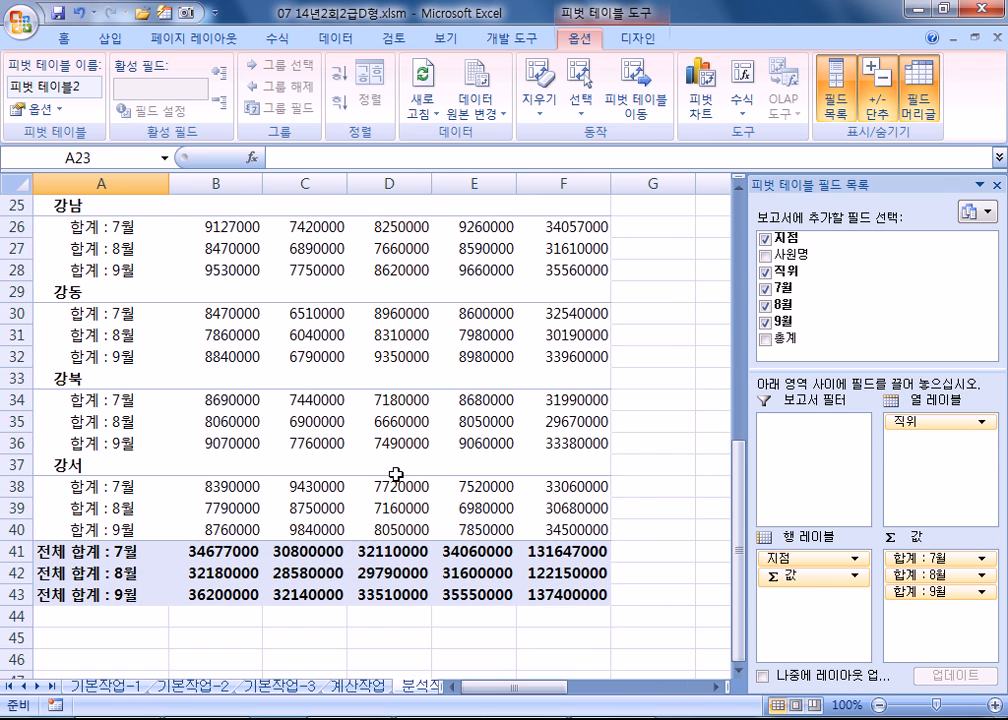
{"action": "scroll", "coordinate": [262, 400], "scroll_direction": "up", "scroll_amount": 1}
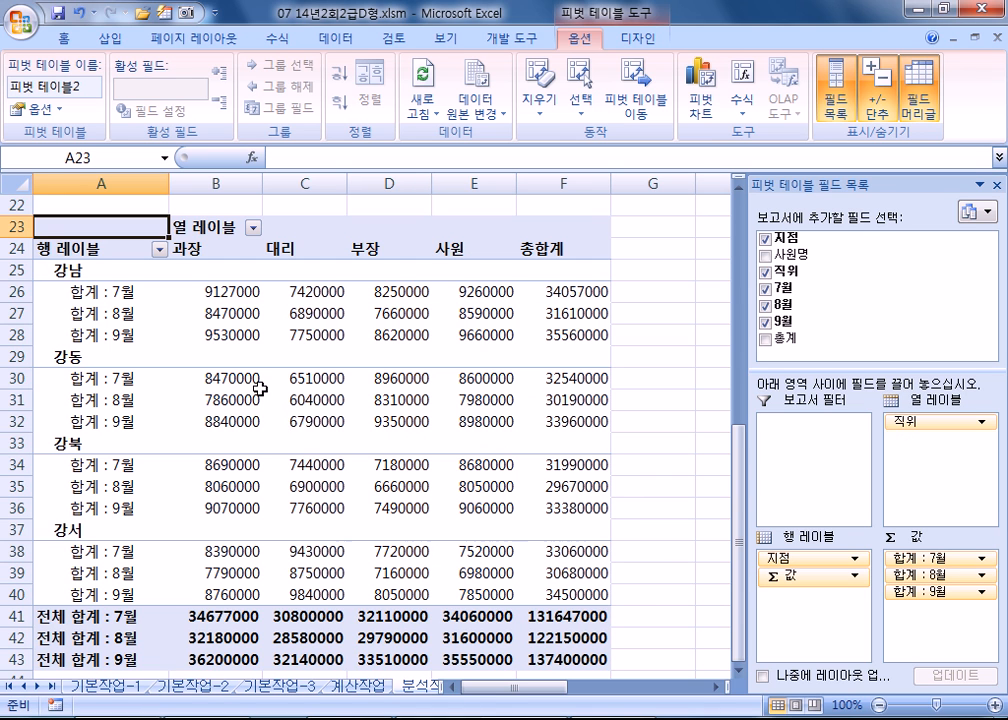
{"action": "mouse_move", "coordinate": [260, 382]}
{"action": "mouse_move", "coordinate": [195, 293]}
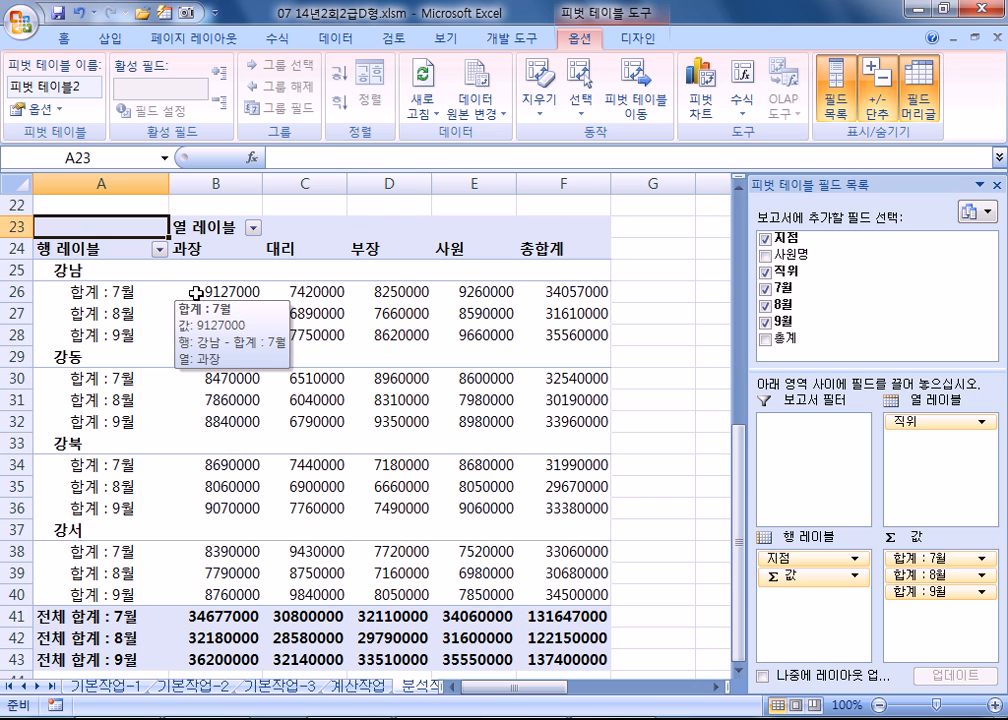
{"action": "left_click_drag", "start_coordinate": [195, 293], "coordinate": [570, 555]}
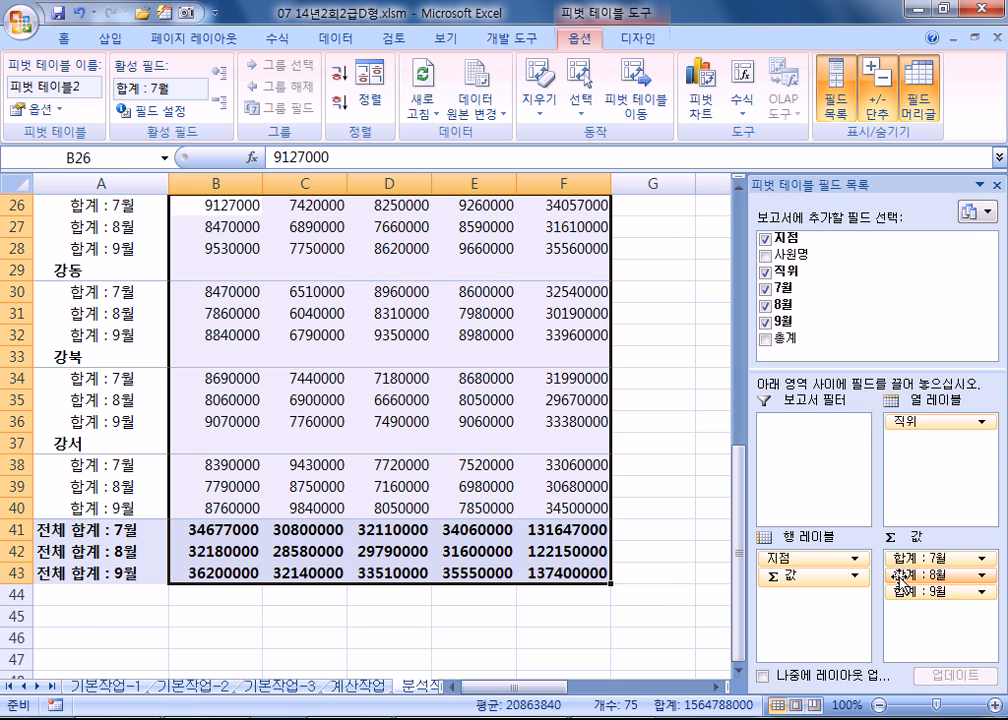
{"action": "scroll", "coordinate": [339, 329], "scroll_direction": "up", "scroll_amount": 2}
{"action": "scroll", "coordinate": [339, 329], "scroll_direction": "up", "scroll_amount": 1}
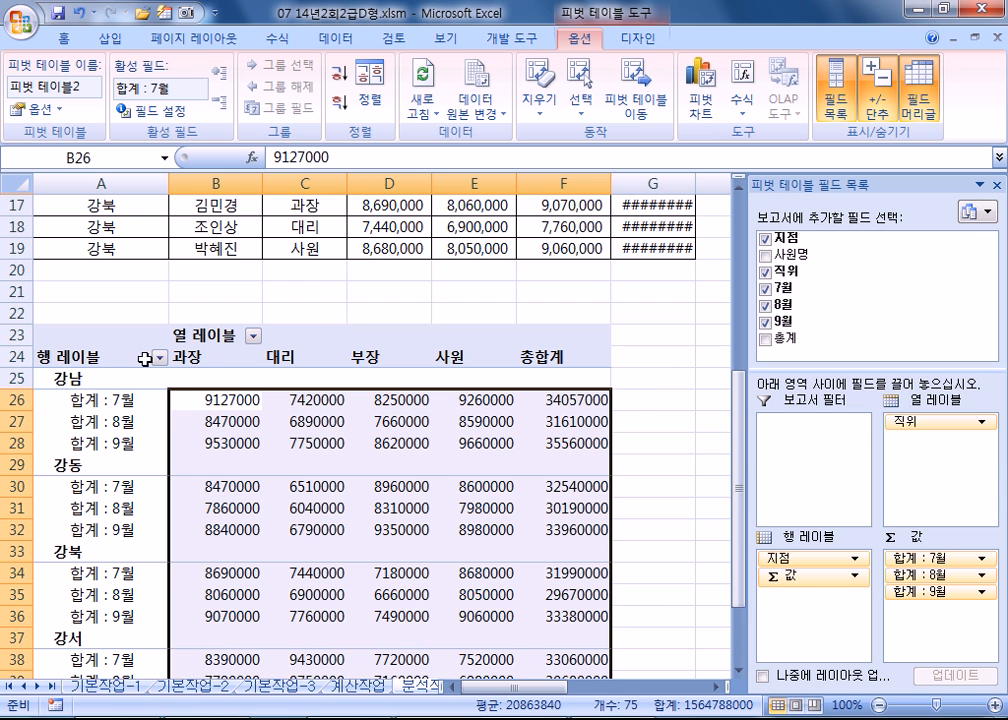
{"action": "scroll", "coordinate": [150, 356], "scroll_direction": "down", "scroll_amount": 2}
Step: Examine the summary functions and value display options in the 7월 field's value settings, leaving them without saving
{"action": "right_click", "coordinate": [205, 308]}
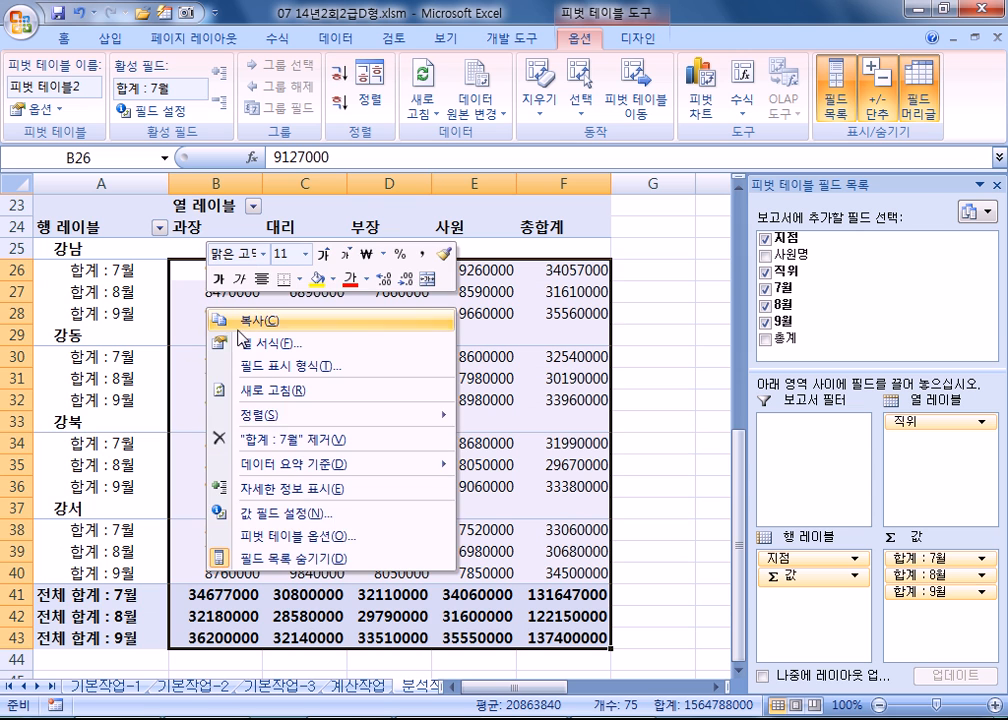
{"action": "left_click", "coordinate": [303, 514]}
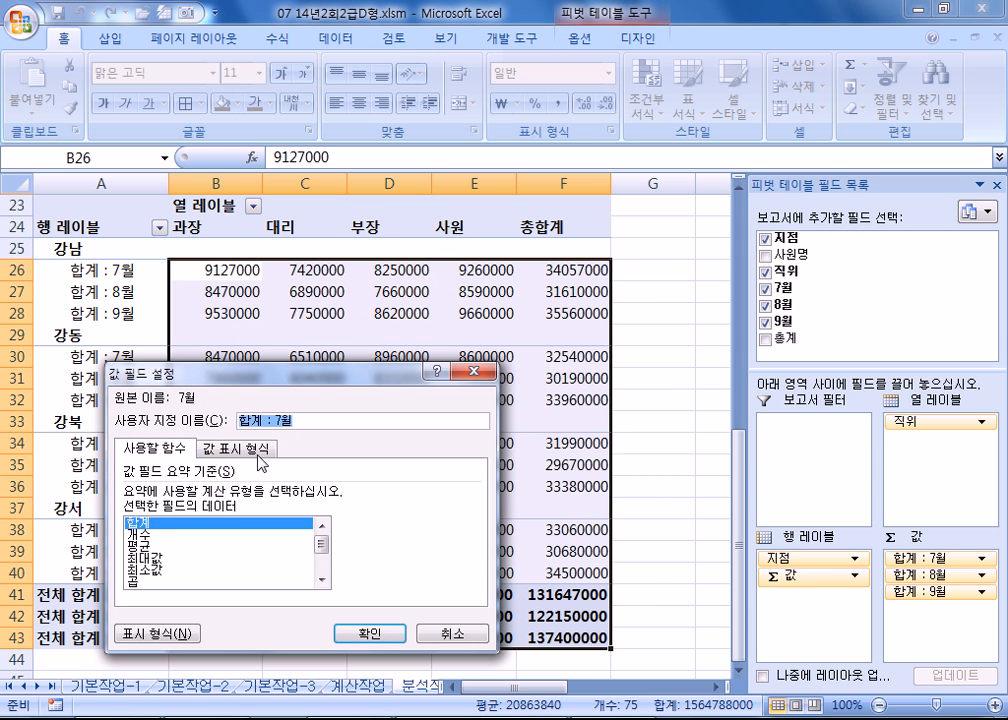
{"action": "left_click", "coordinate": [237, 448]}
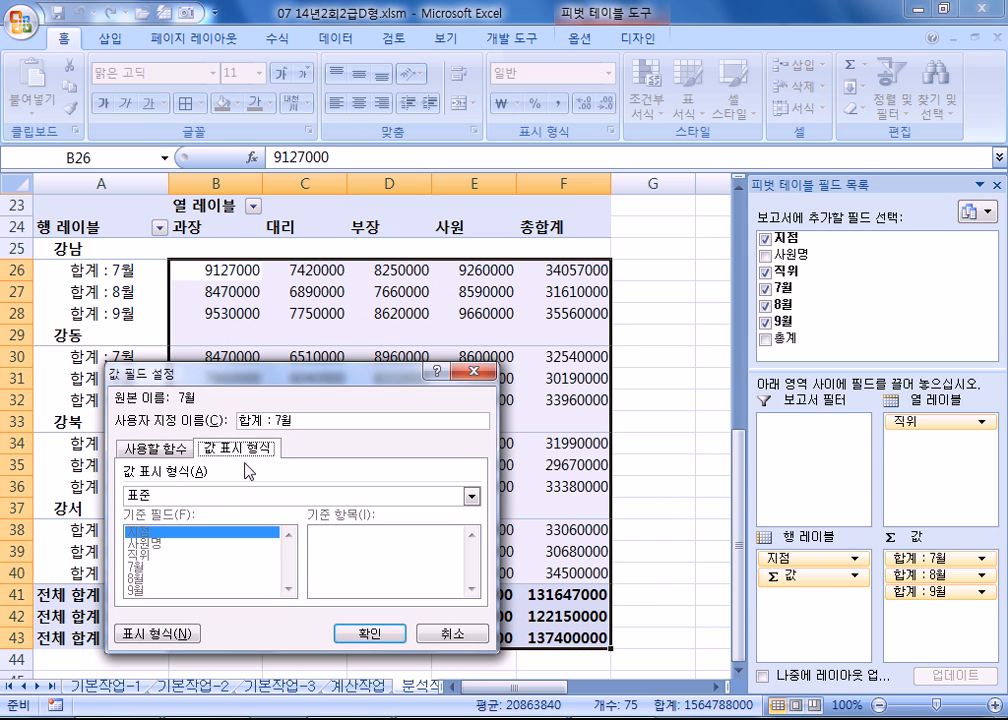
{"action": "left_click", "coordinate": [193, 497]}
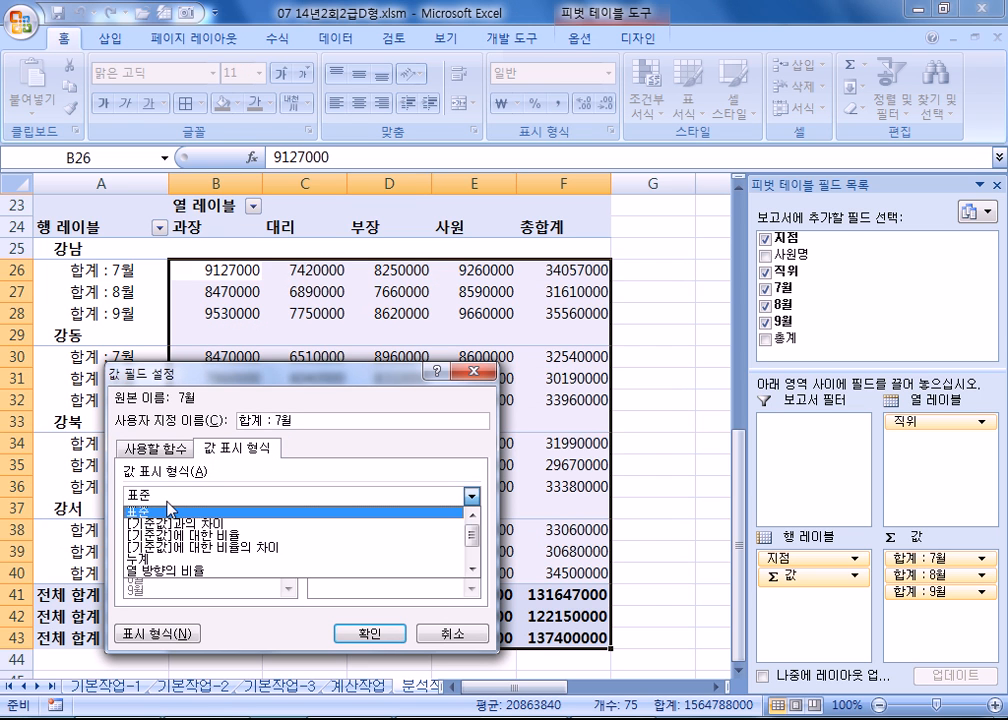
{"action": "left_click", "coordinate": [177, 497]}
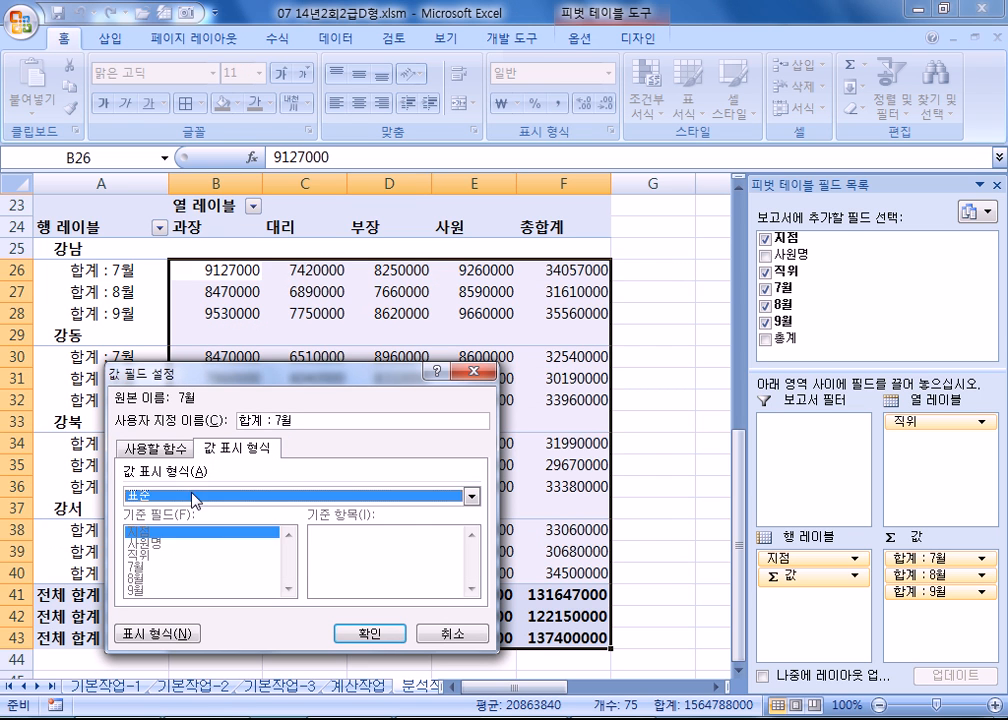
{"action": "left_click", "coordinate": [202, 500]}
{"action": "key", "text": "Down"}
{"action": "key", "text": "Down"}
{"action": "key", "text": "Down"}
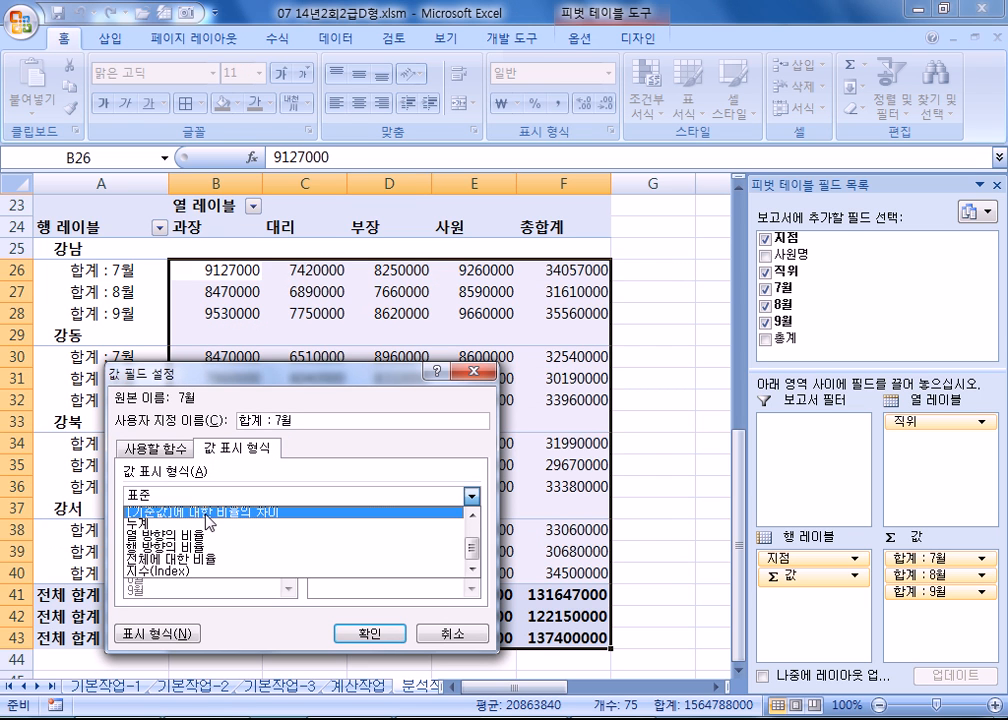
{"action": "left_click", "coordinate": [150, 447]}
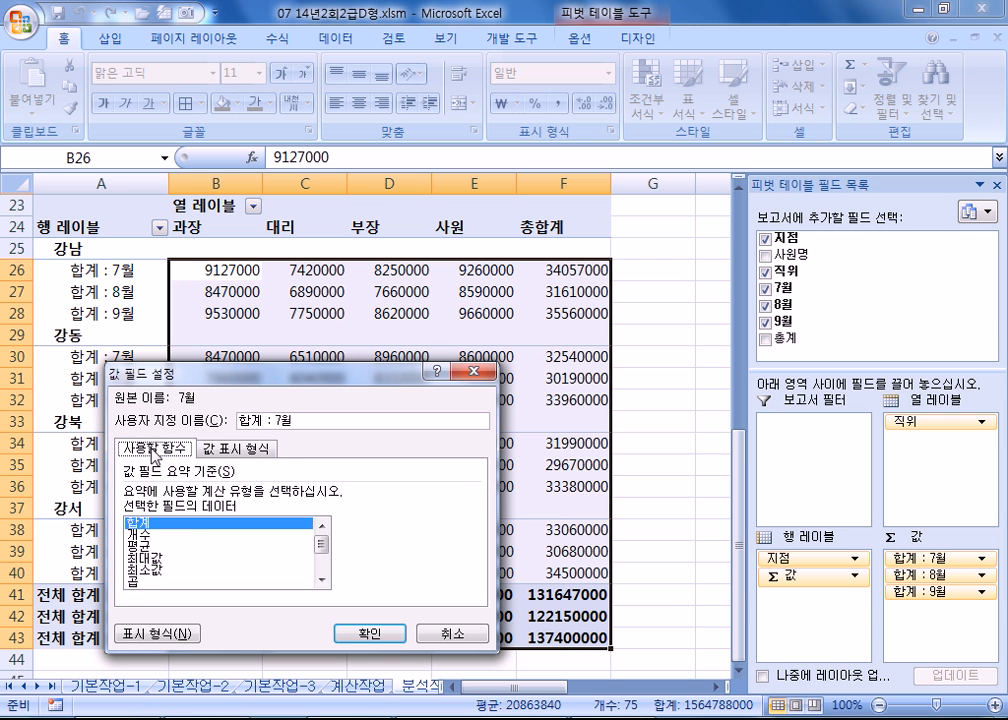
{"action": "left_click", "coordinate": [468, 636]}
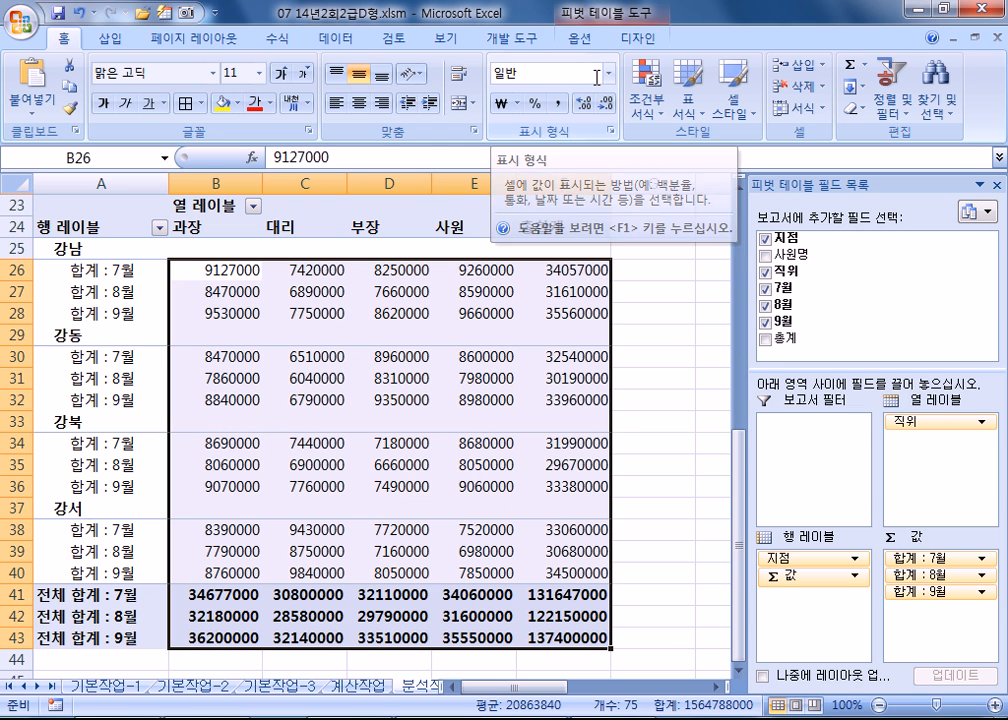
Step: Format the selected pivot table values with the 회계 number category and the currency symbol 없음
{"action": "key", "text": "ctrl+1"}
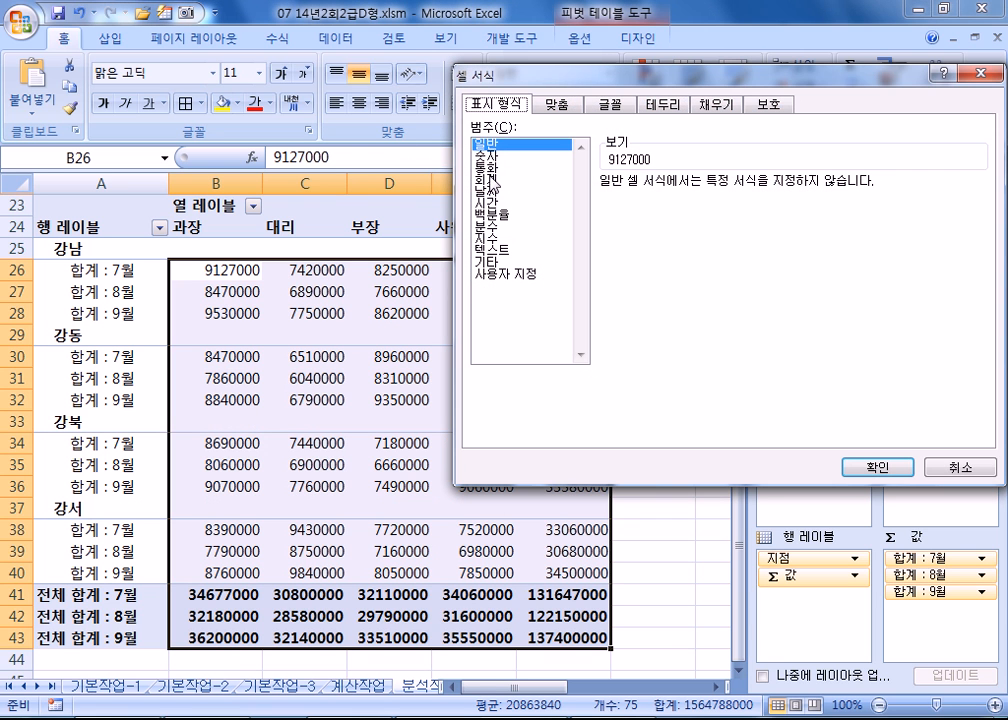
{"action": "left_click", "coordinate": [521, 180]}
{"action": "left_click", "coordinate": [714, 209]}
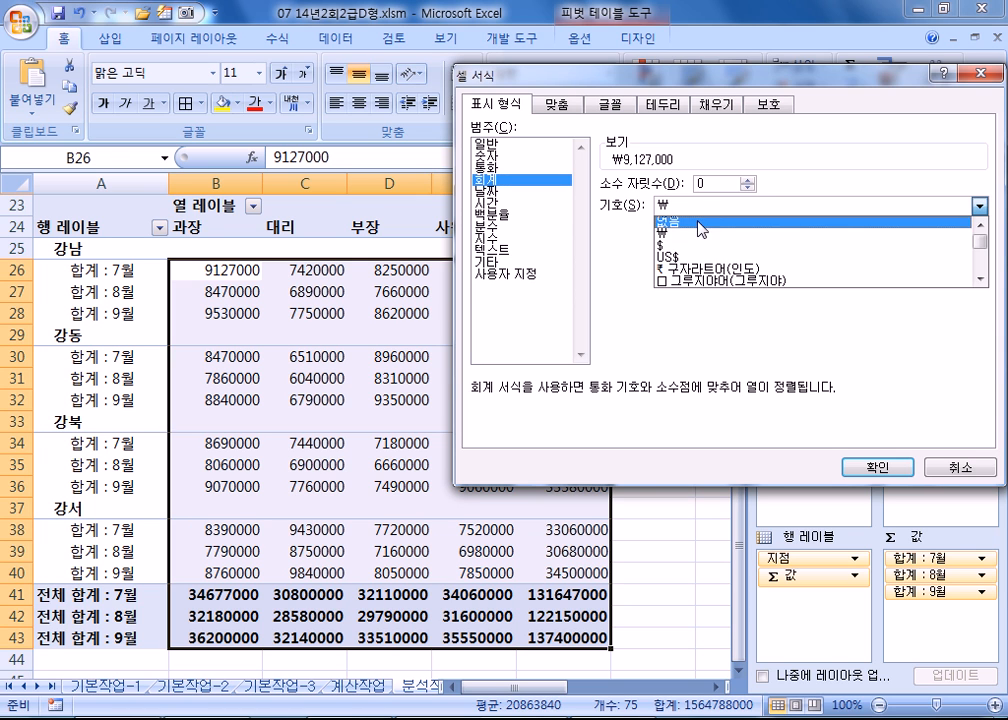
{"action": "left_click", "coordinate": [699, 222]}
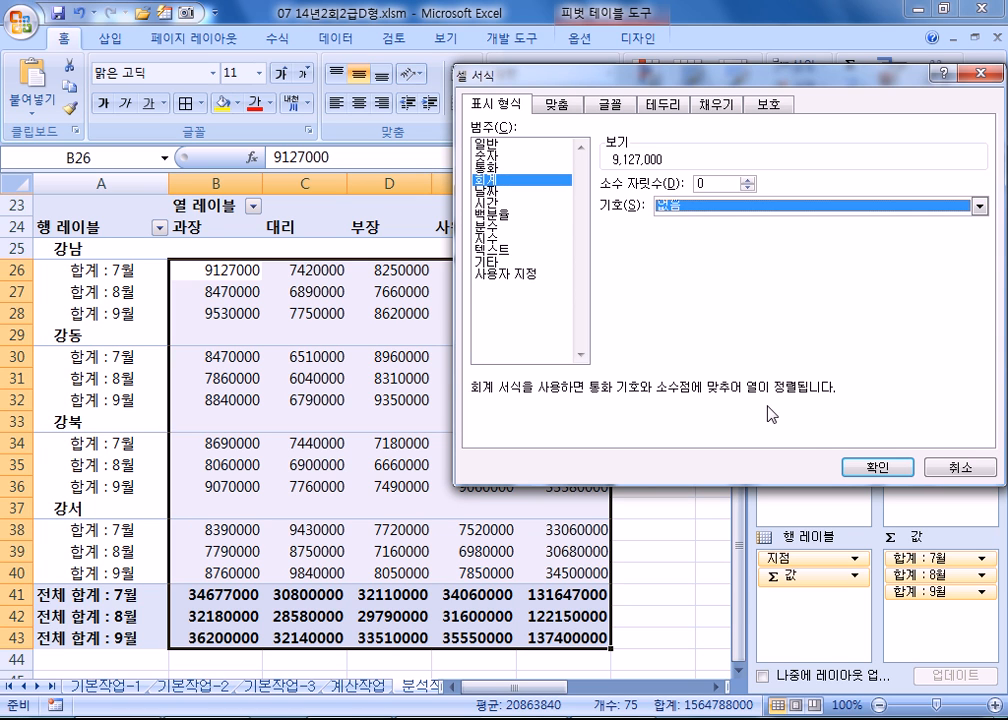
{"action": "left_click", "coordinate": [872, 467]}
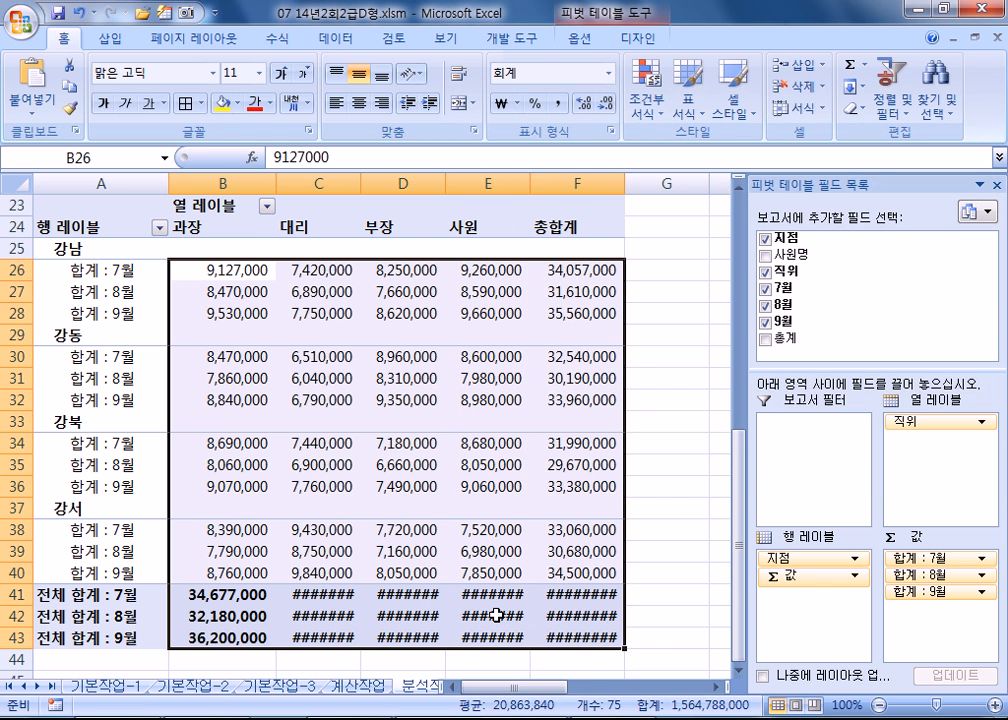
{"action": "mouse_move", "coordinate": [497, 615]}
{"action": "scroll", "coordinate": [345, 594], "scroll_direction": "down", "scroll_amount": 2}
{"action": "mouse_move", "coordinate": [352, 469]}
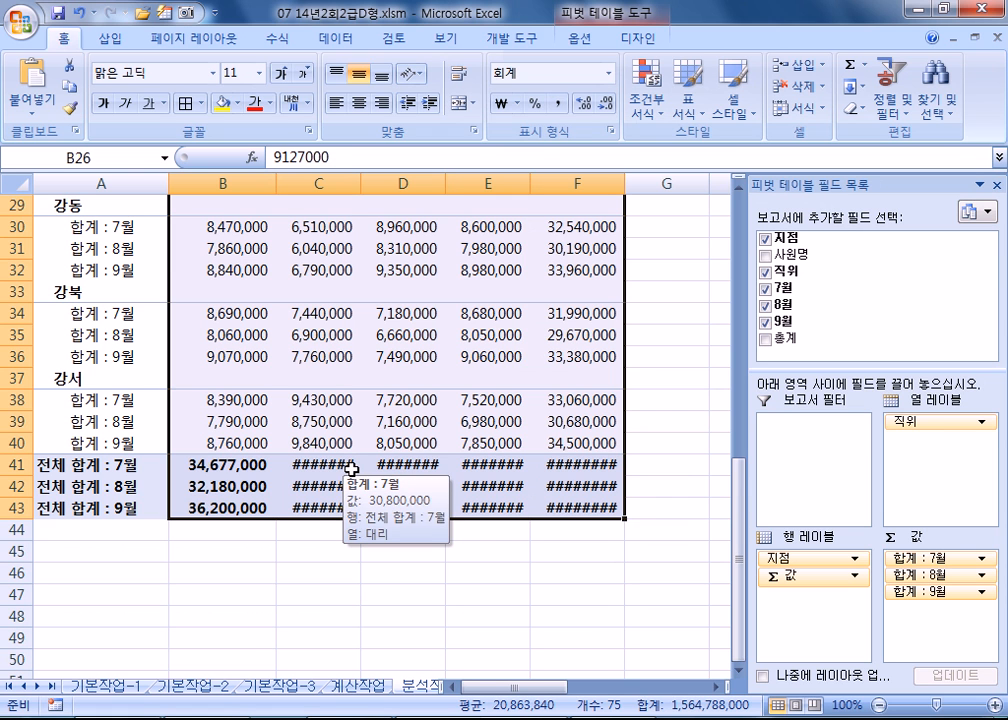
{"action": "left_click", "coordinate": [119, 334]}
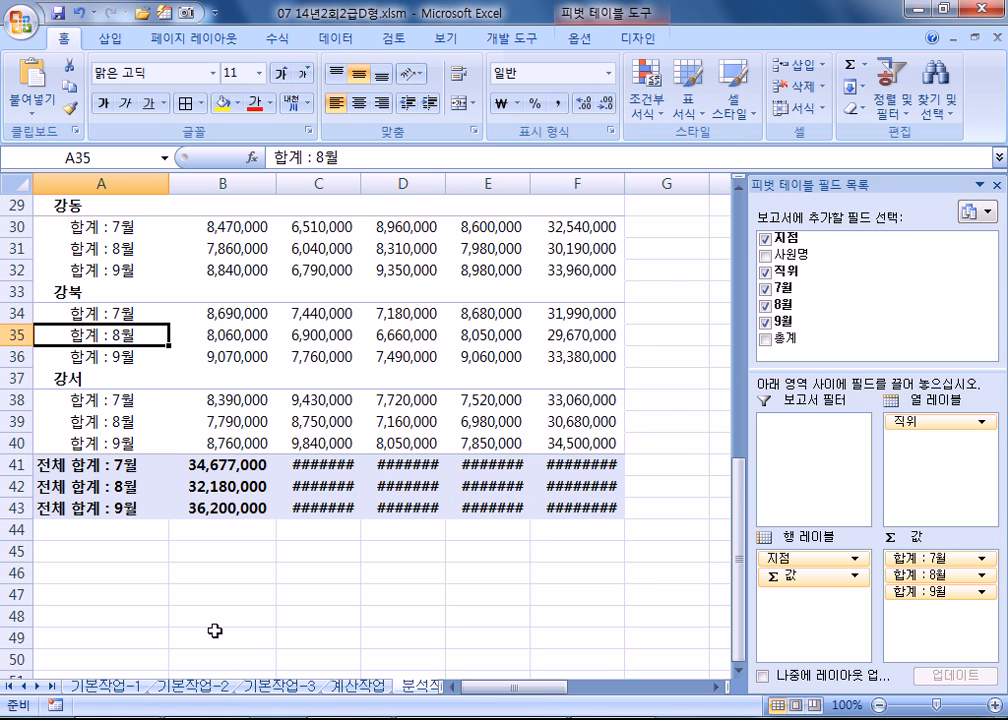
Step: Undock the pivot table field list and place it floating over the worksheet
{"action": "mouse_move", "coordinate": [306, 490]}
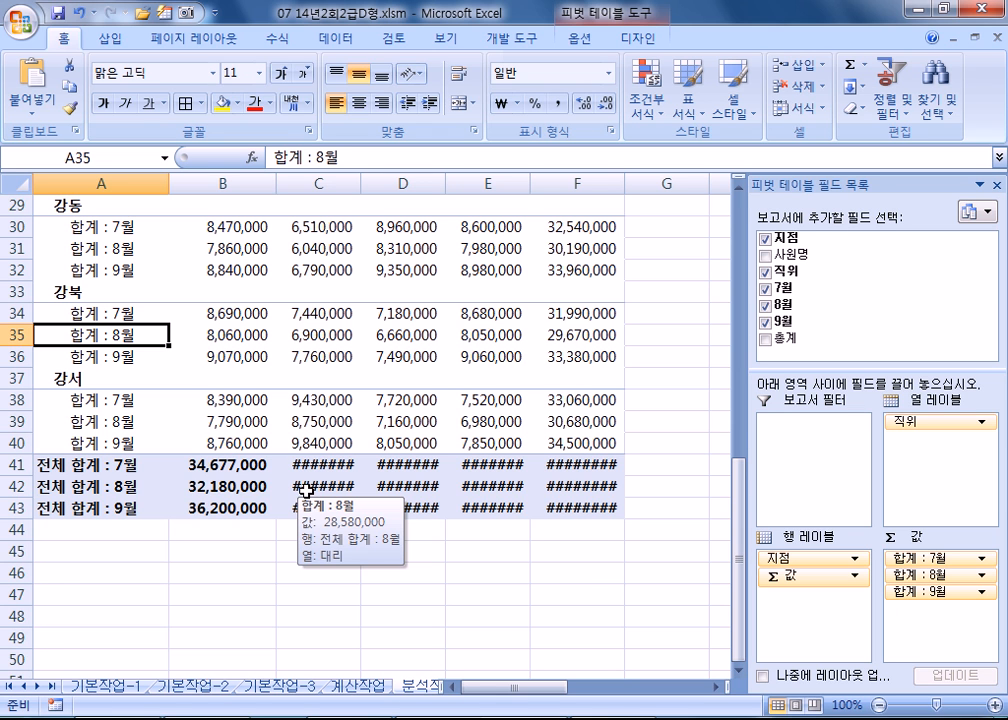
{"action": "scroll", "coordinate": [290, 441], "scroll_direction": "up", "scroll_amount": 2}
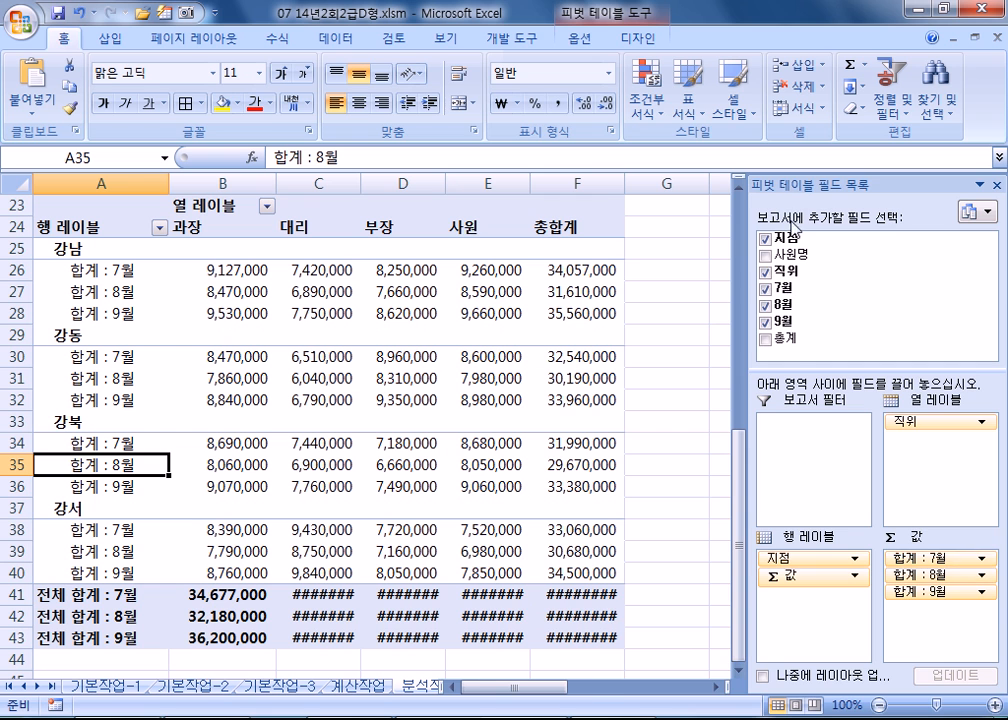
{"action": "left_click_drag", "start_coordinate": [797, 192], "coordinate": [378, 82]}
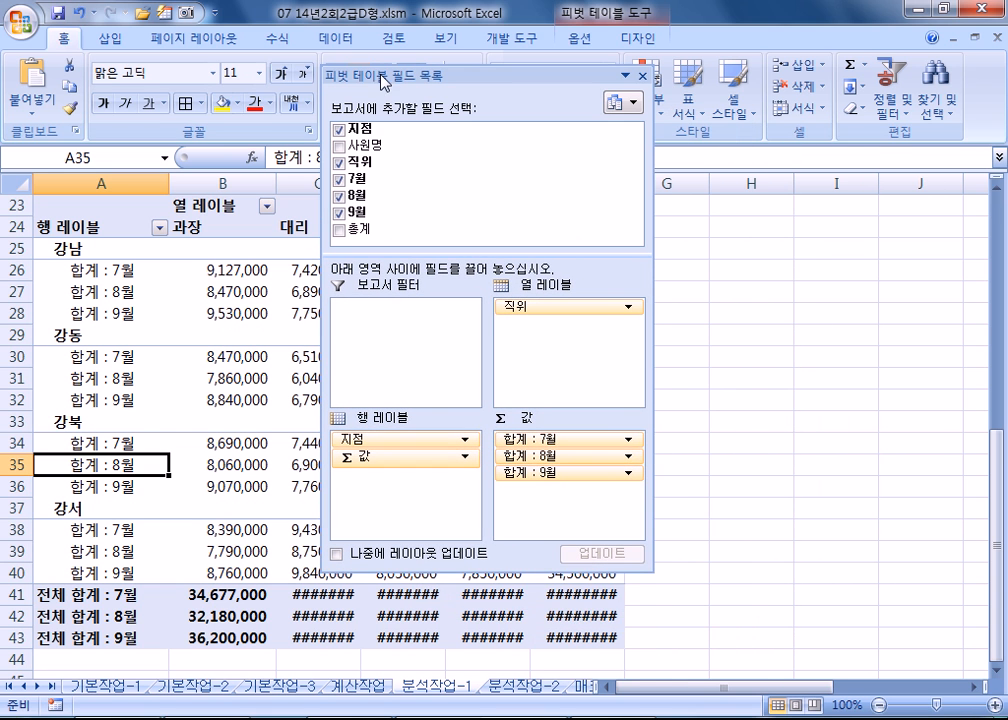
{"action": "left_click", "coordinate": [556, 445]}
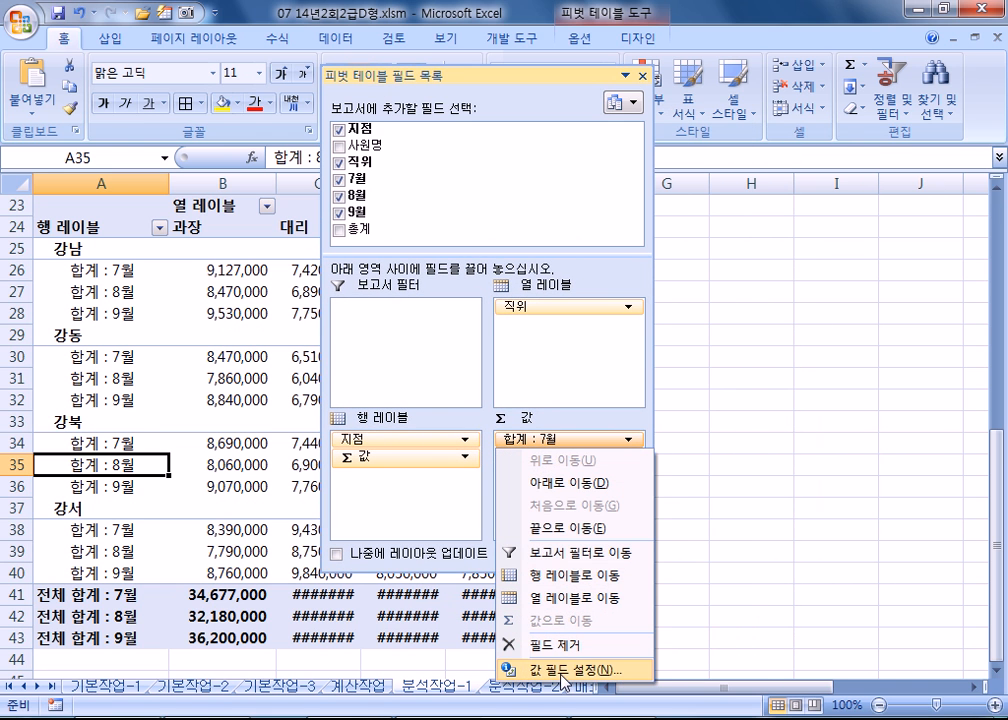
{"action": "left_click", "coordinate": [563, 676]}
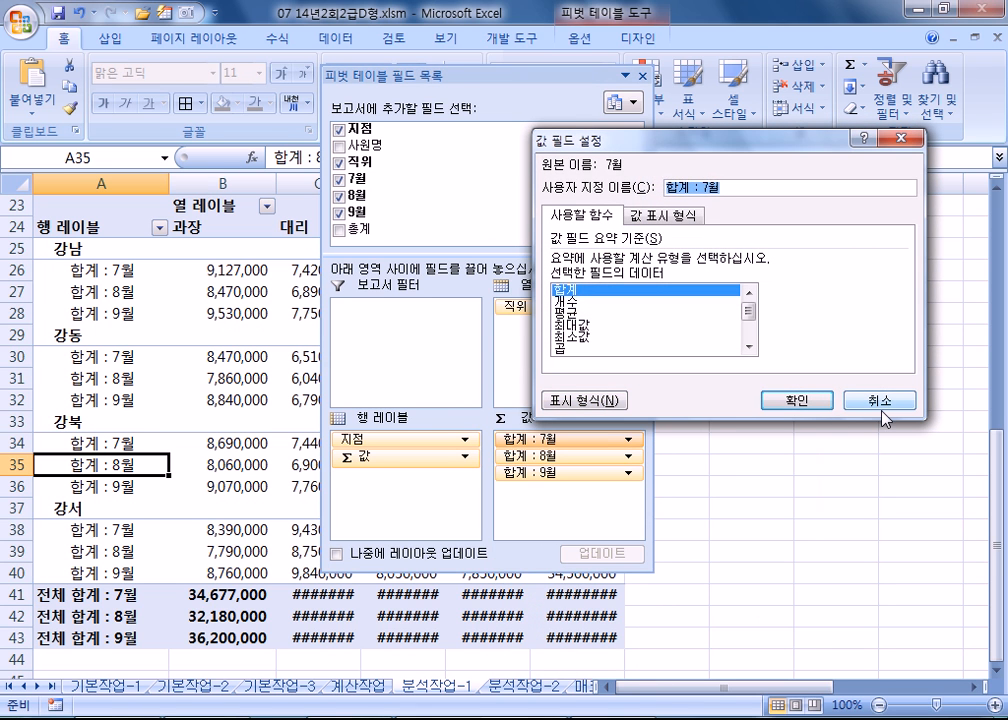
{"action": "left_click", "coordinate": [598, 404]}
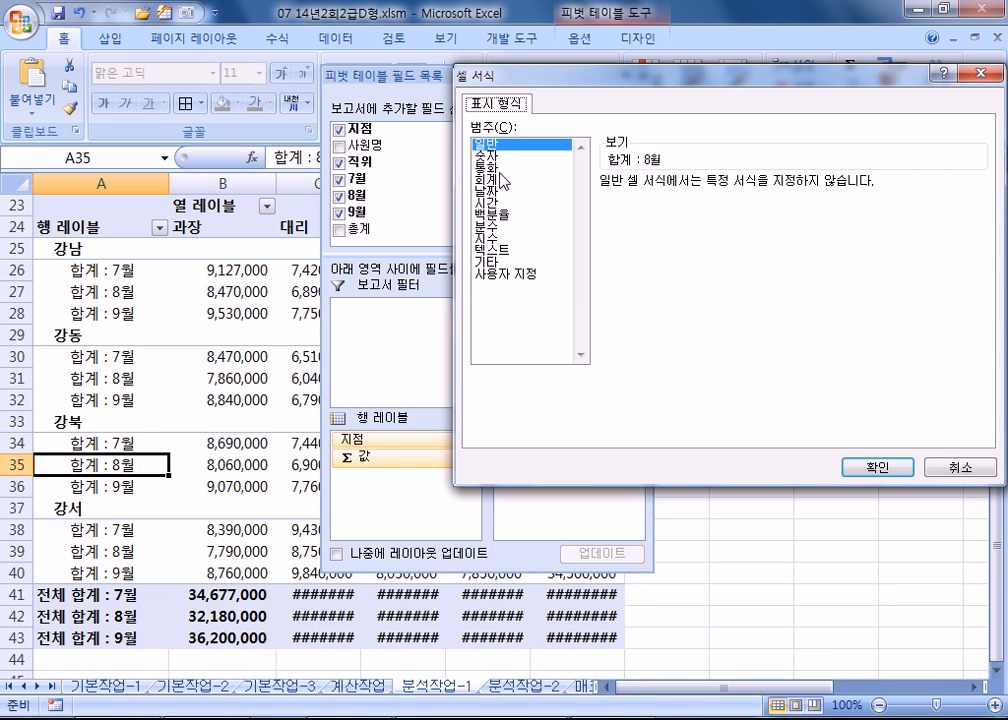
{"action": "left_click", "coordinate": [490, 180]}
{"action": "left_click", "coordinate": [680, 205]}
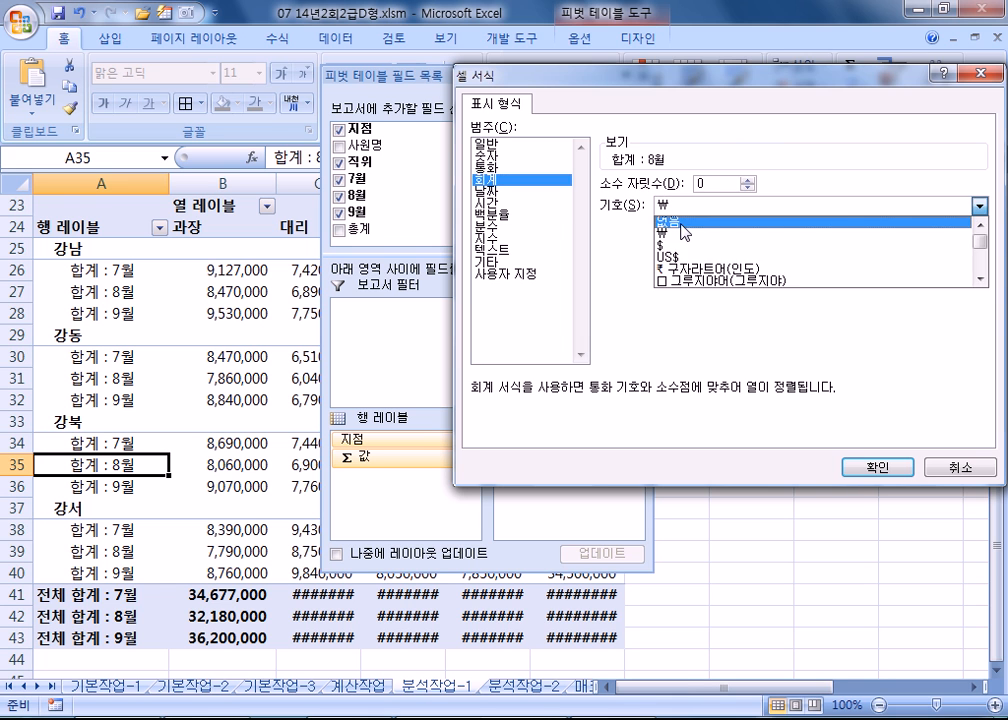
{"action": "left_click", "coordinate": [684, 222]}
{"action": "left_click", "coordinate": [857, 468]}
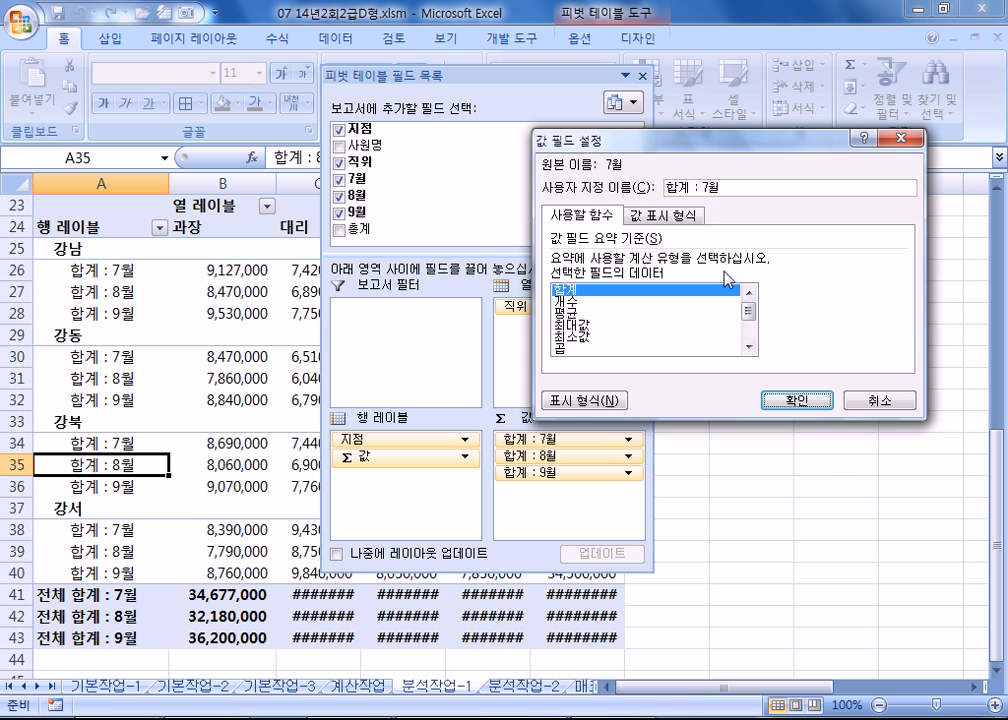
{"action": "left_click", "coordinate": [878, 400]}
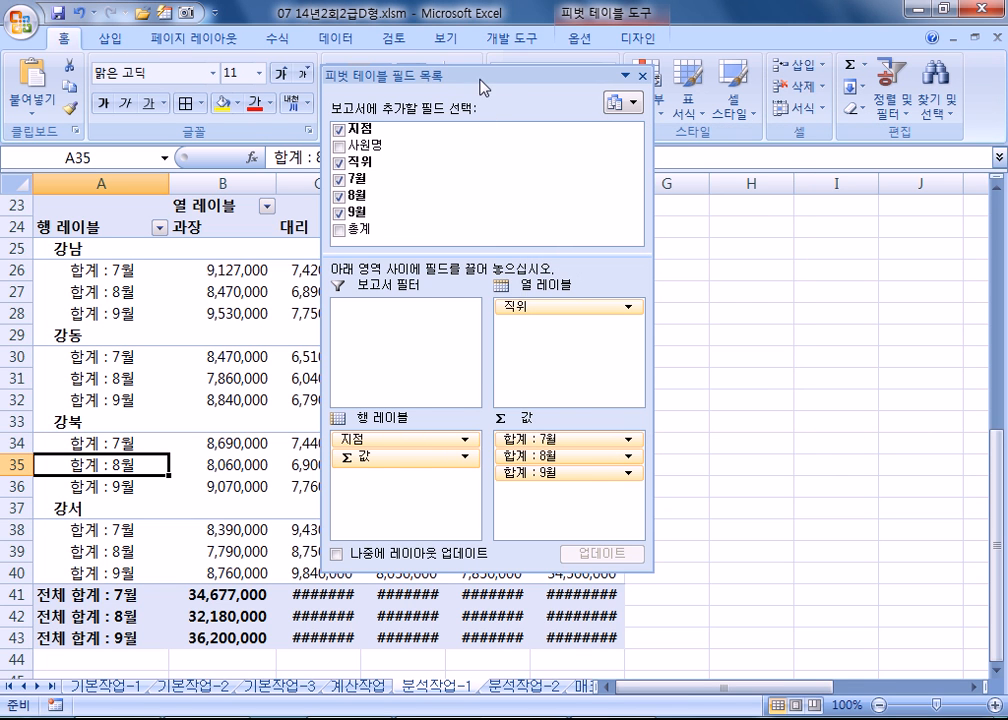
Step: Dock the pivot table field list beside the worksheet and select the pivot values B26:F43
{"action": "double_click", "coordinate": [381, 70]}
{"action": "left_click_drag", "start_coordinate": [225, 270], "coordinate": [603, 637]}
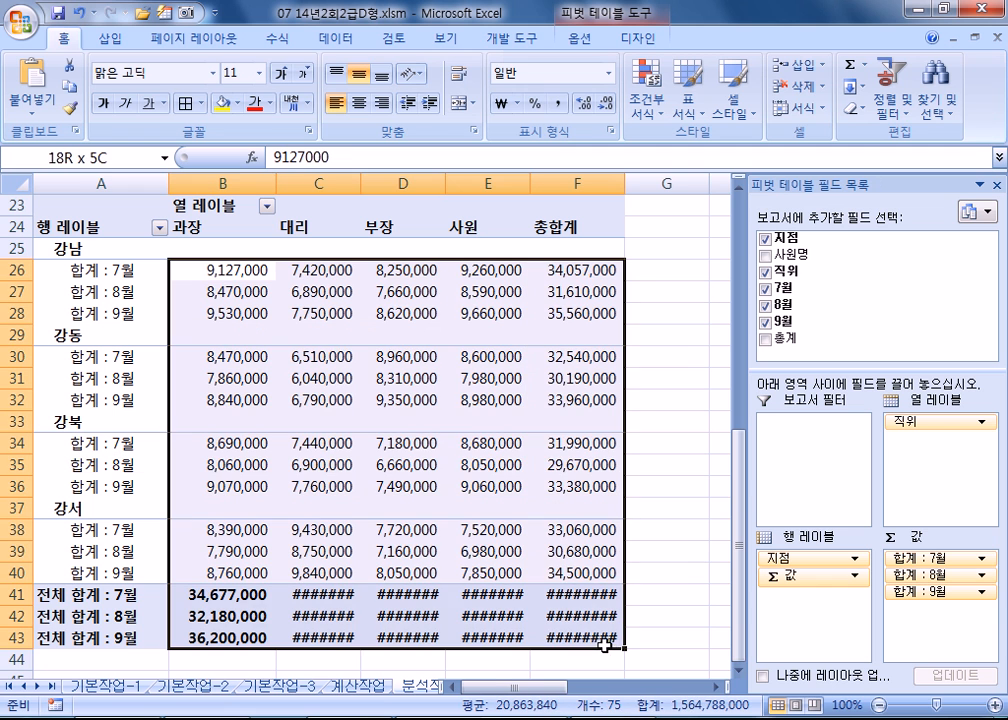
{"action": "right_click", "coordinate": [334, 379]}
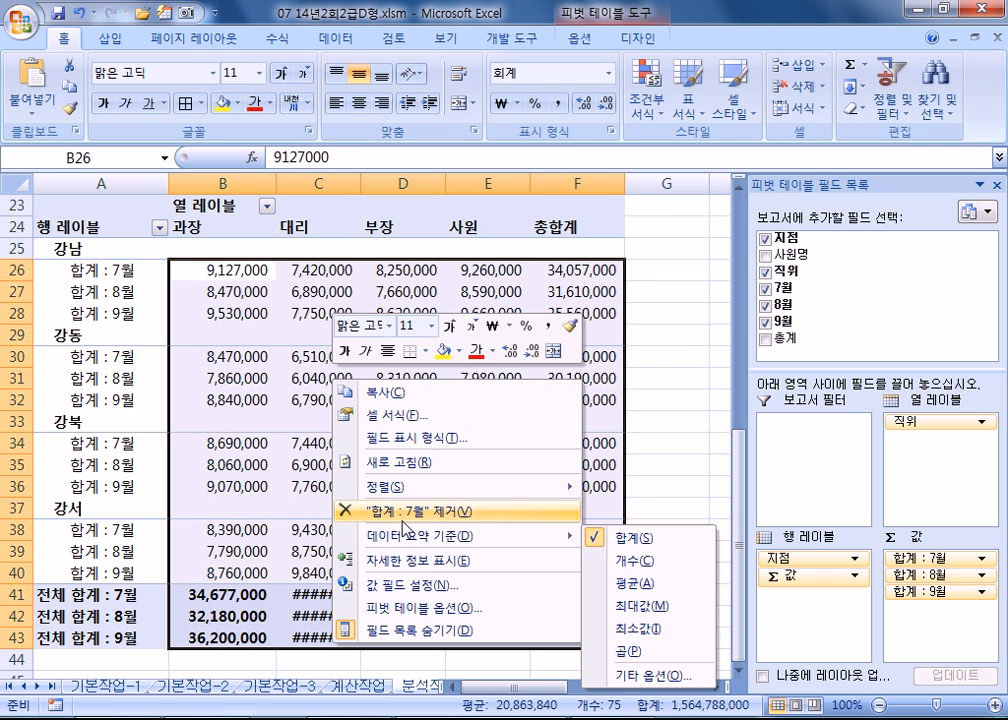
{"action": "left_click", "coordinate": [410, 585]}
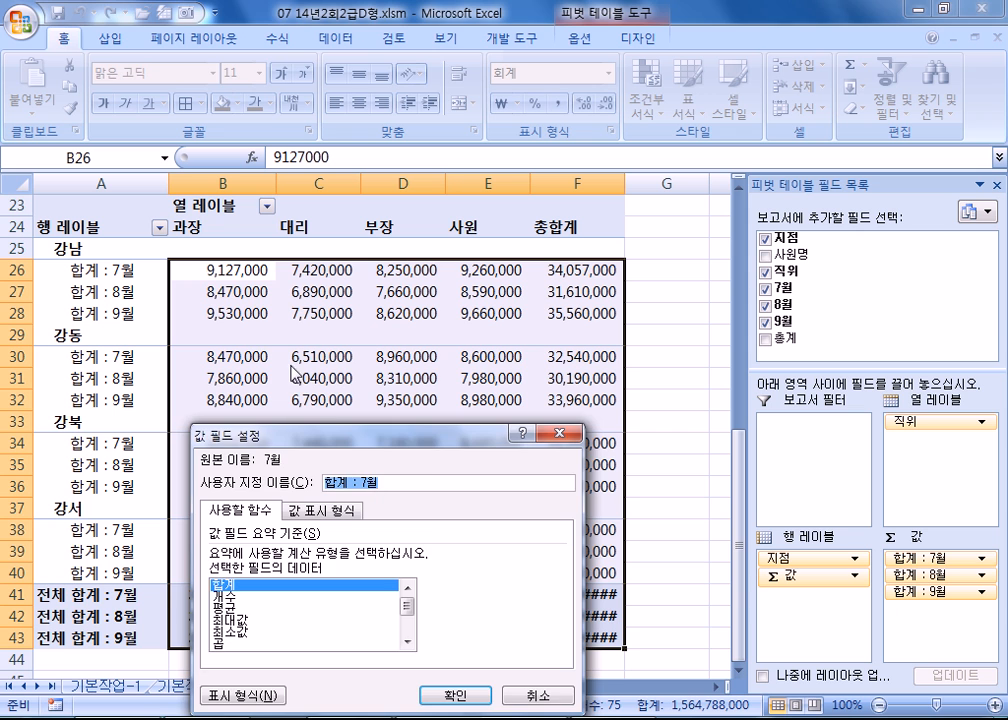
{"action": "key", "text": "Escape"}
{"action": "right_click", "coordinate": [220, 297]}
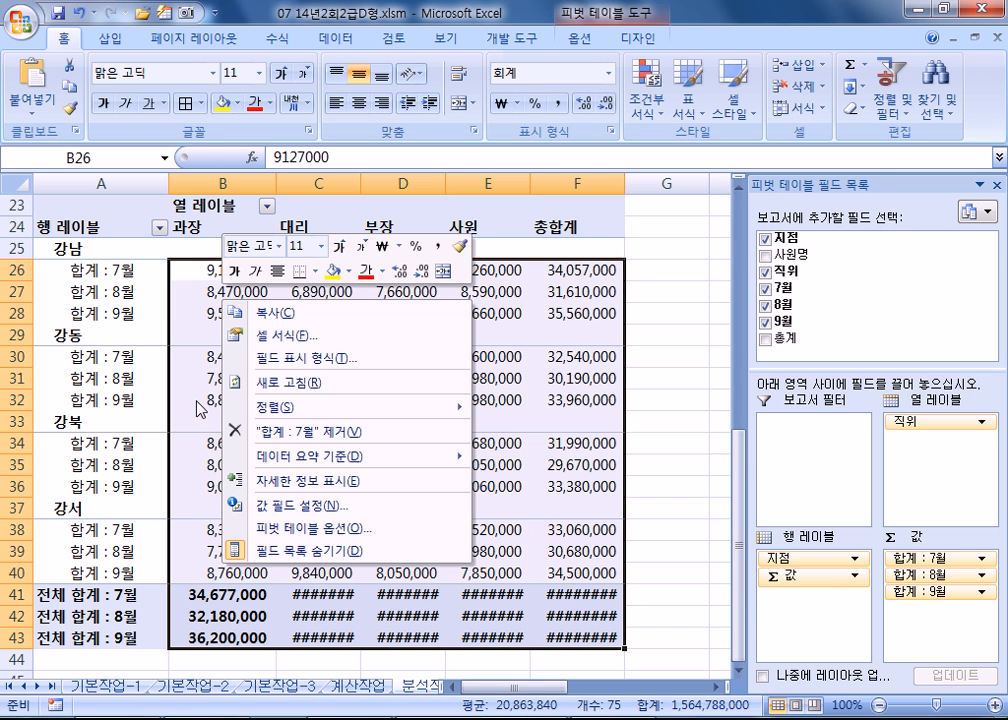
{"action": "mouse_move", "coordinate": [228, 406]}
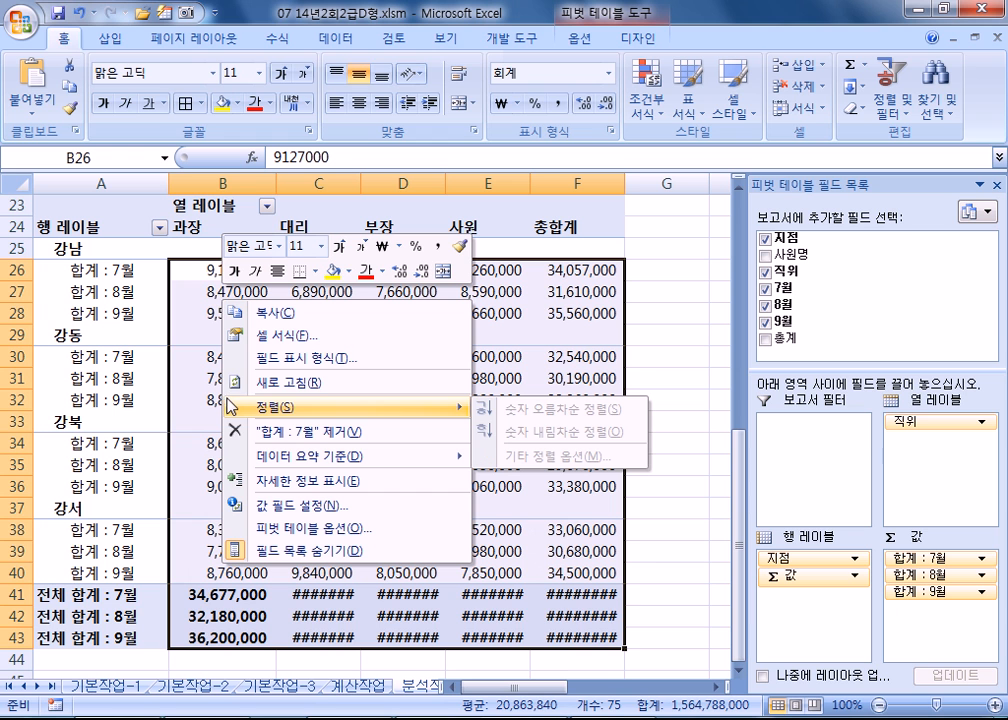
Step: Set the 7월 value field's number format to 회계 with the symbol 없음 through its value field settings
{"action": "left_click", "coordinate": [208, 270]}
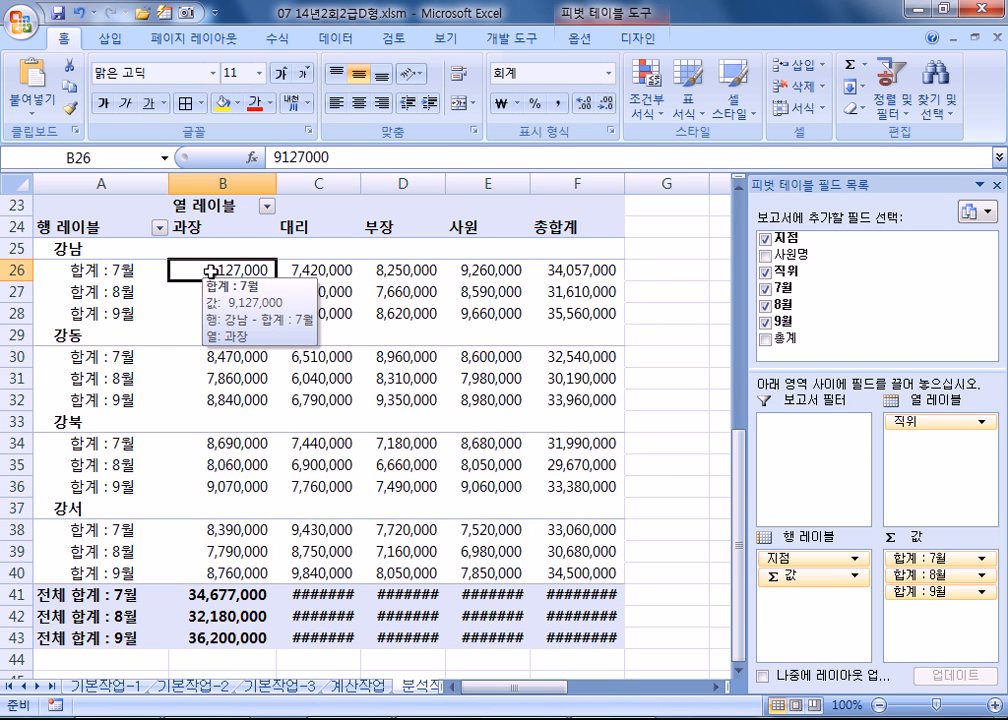
{"action": "right_click", "coordinate": [208, 270]}
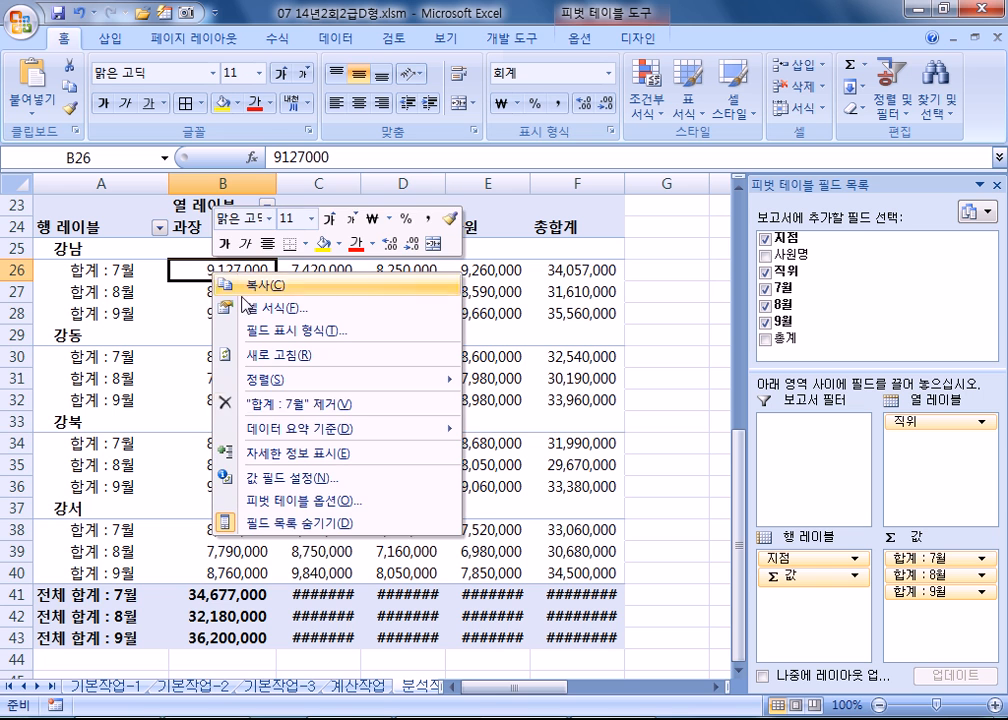
{"action": "left_click", "coordinate": [305, 481]}
{"action": "left_click", "coordinate": [153, 596]}
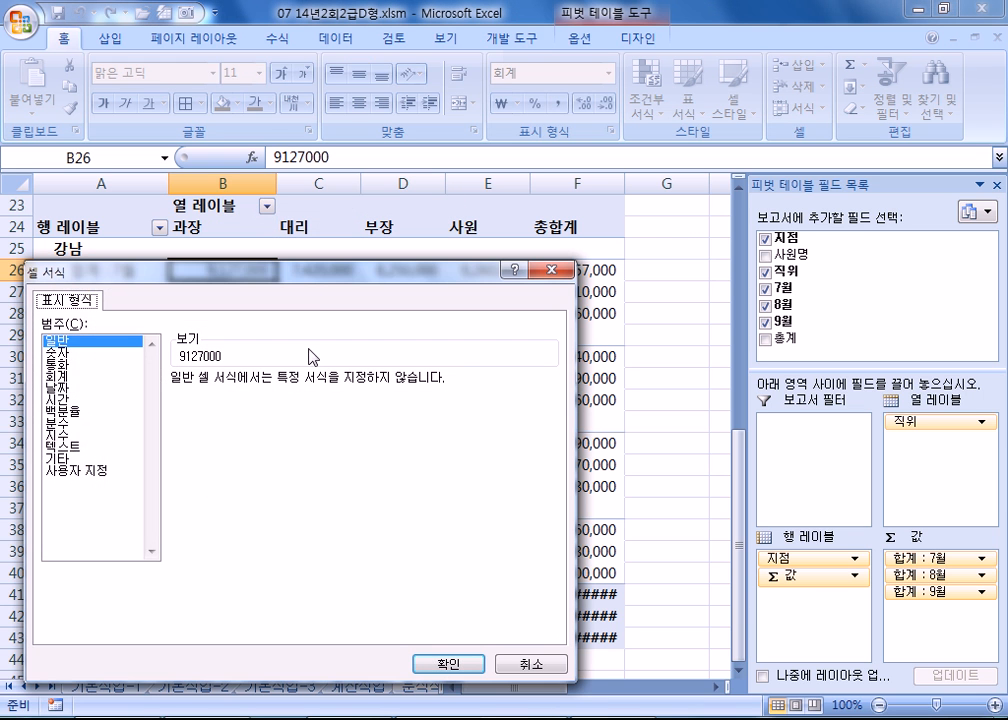
{"action": "left_click", "coordinate": [63, 377]}
{"action": "left_click", "coordinate": [248, 404]}
{"action": "left_click", "coordinate": [240, 417]}
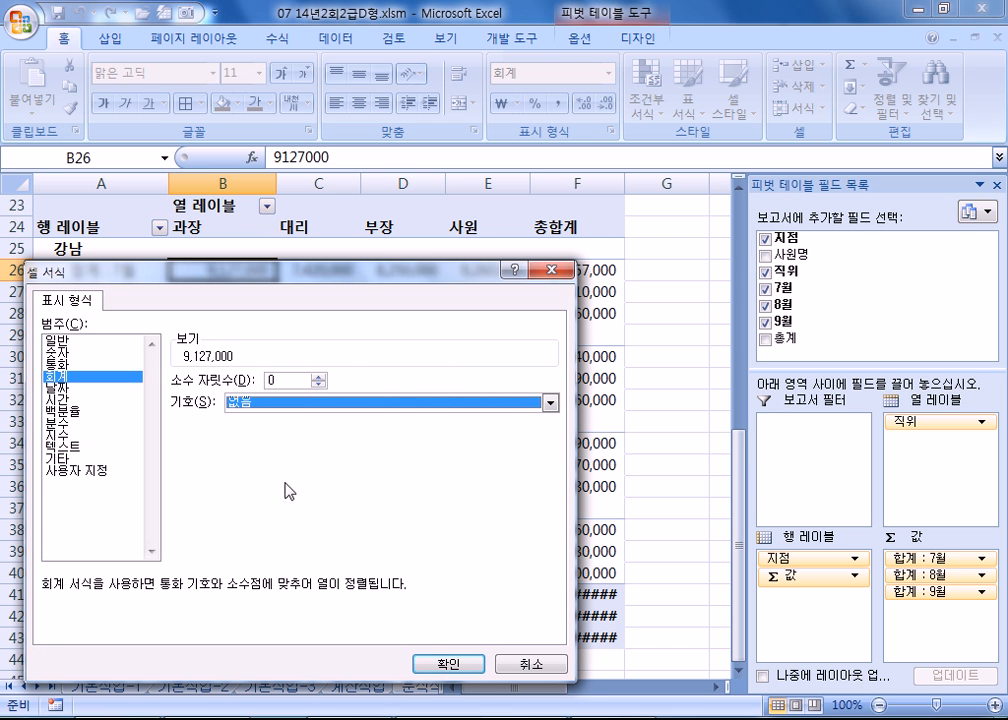
{"action": "key", "text": "Return"}
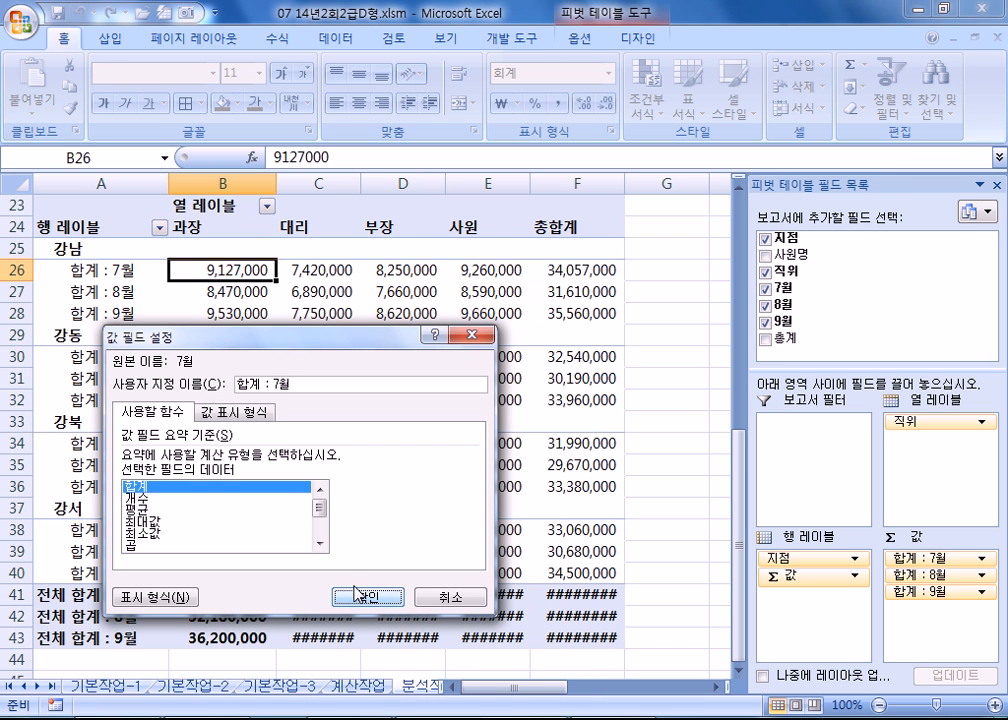
{"action": "left_click", "coordinate": [358, 598]}
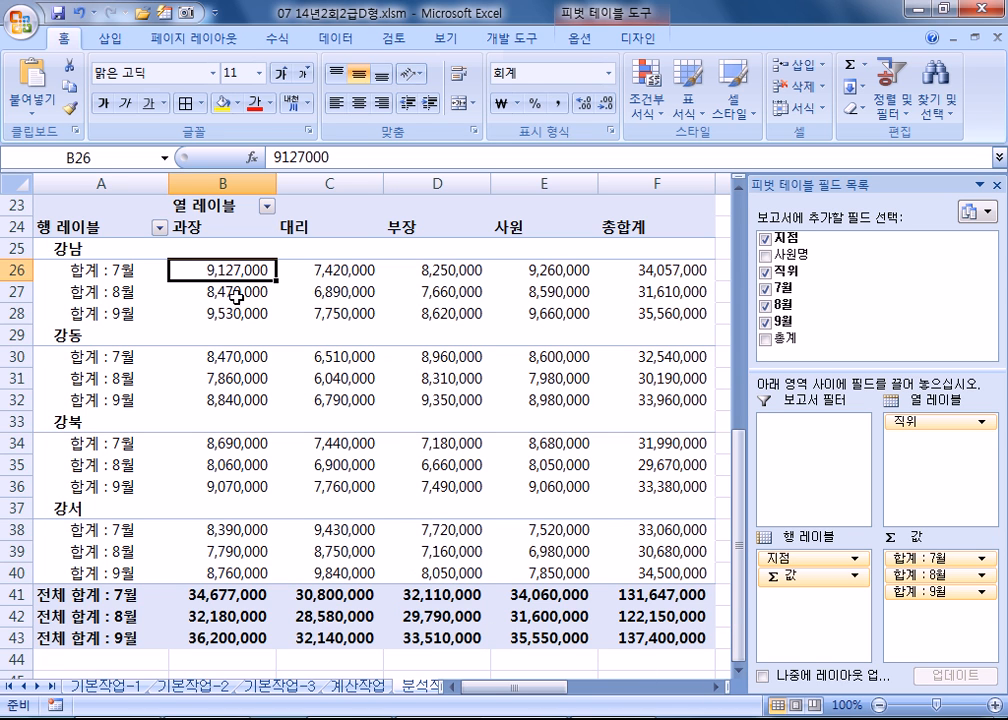
Step: Check the number category and currency symbol in the cell format of the pivot values B26:F43
{"action": "mouse_move", "coordinate": [236, 296]}
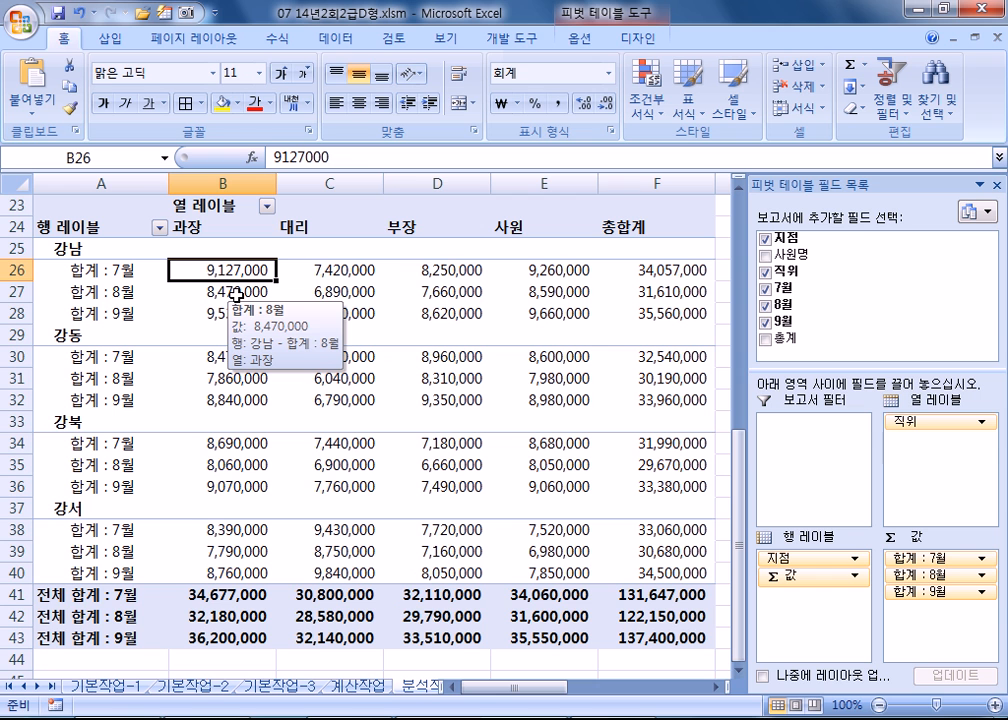
{"action": "left_click_drag", "start_coordinate": [232, 268], "coordinate": [645, 630]}
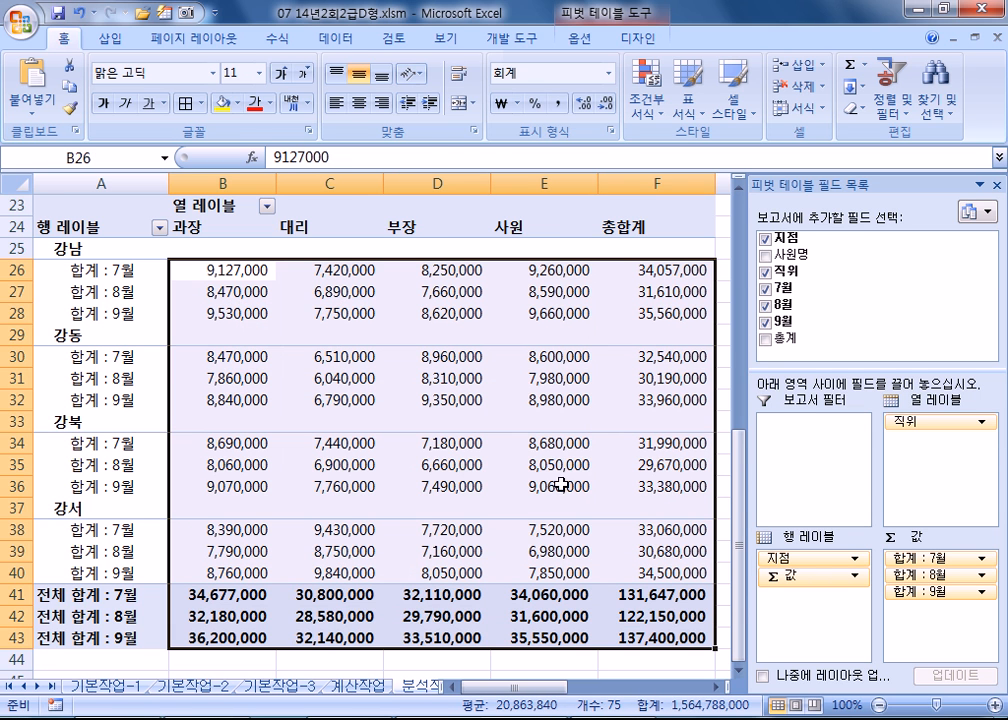
{"action": "key", "text": "ctrl+1"}
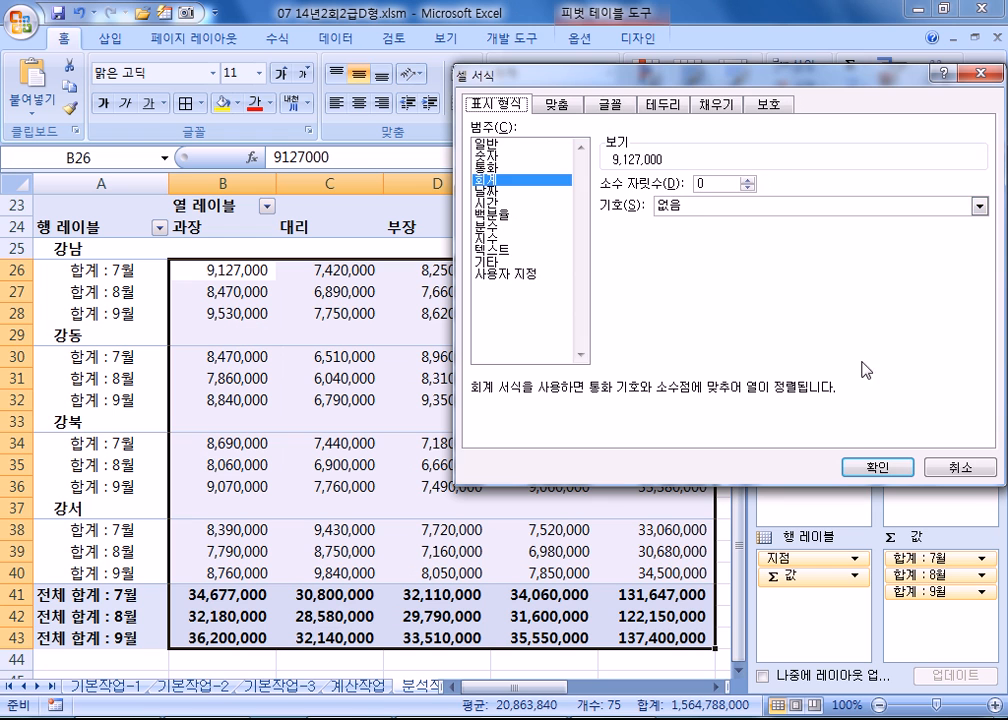
{"action": "left_click", "coordinate": [877, 467]}
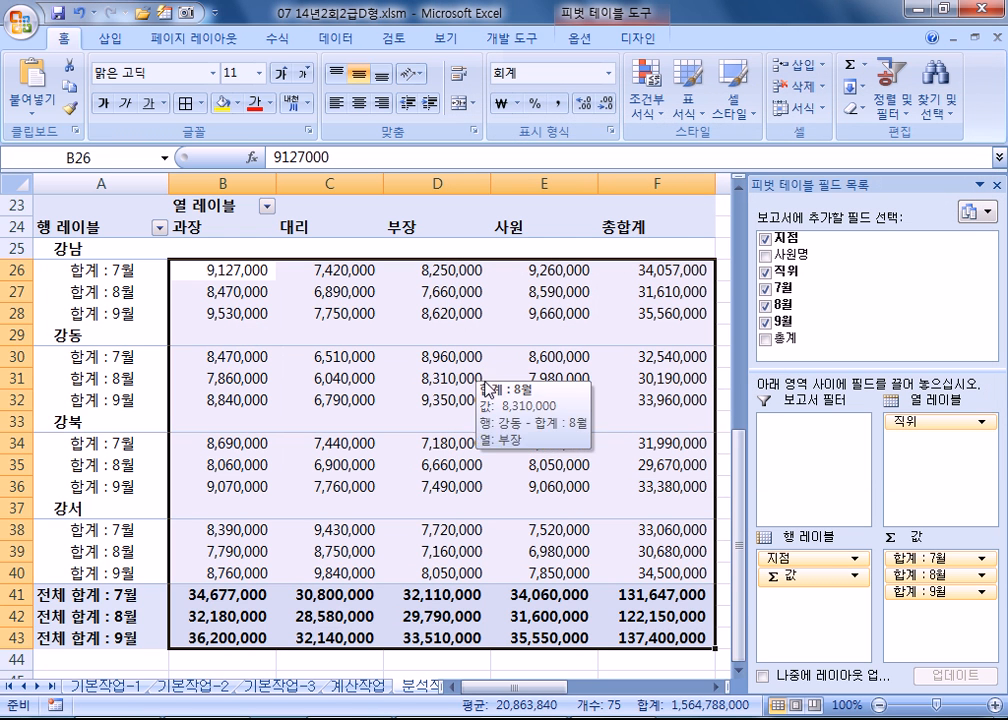
Step: Compare the pivot table at A23 with the source sales data above it
{"action": "scroll", "coordinate": [484, 379], "scroll_direction": "down", "scroll_amount": 3}
{"action": "scroll", "coordinate": [483, 387], "scroll_direction": "up", "scroll_amount": 3}
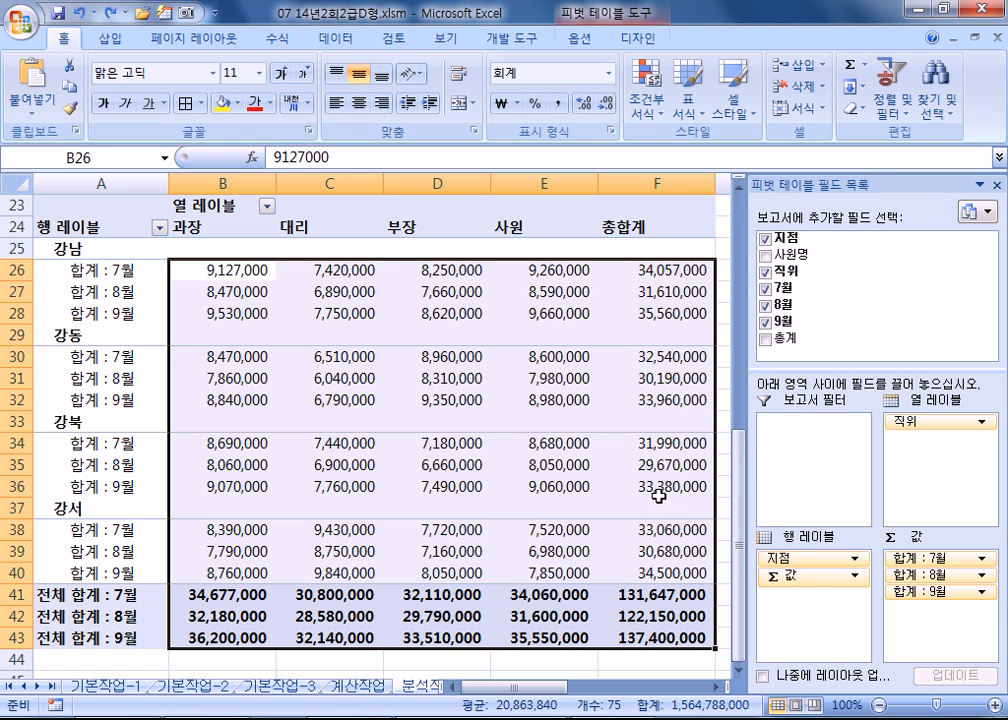
{"action": "left_click", "coordinate": [340, 465]}
{"action": "scroll", "coordinate": [350, 480], "scroll_direction": "up", "scroll_amount": 7}
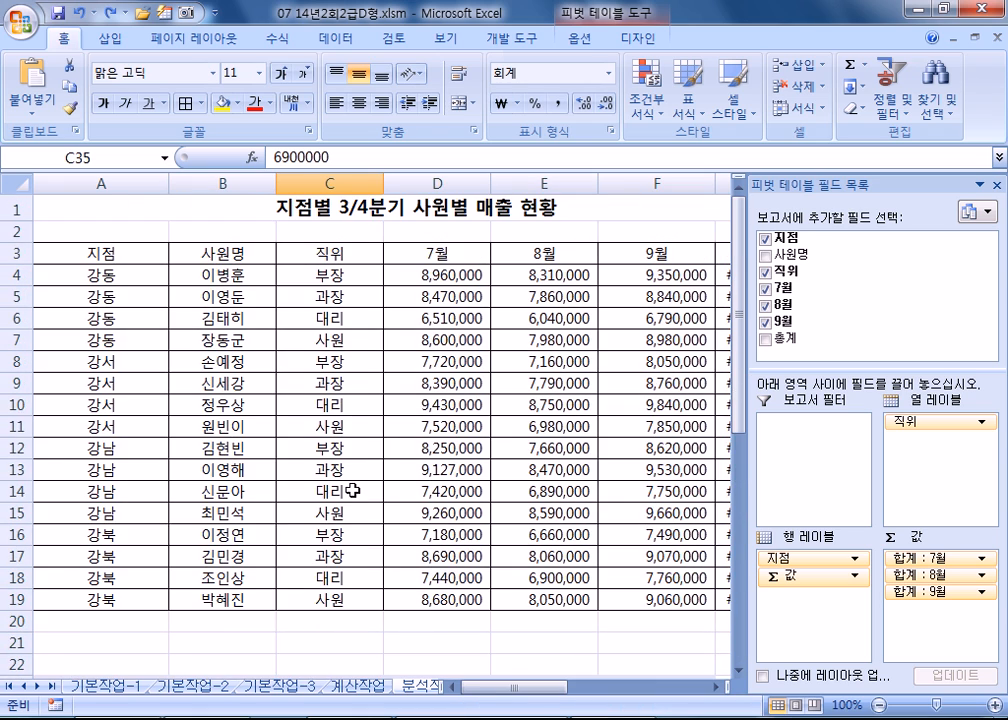
{"action": "scroll", "coordinate": [352, 490], "scroll_direction": "down", "scroll_amount": 4}
{"action": "scroll", "coordinate": [350, 489], "scroll_direction": "down", "scroll_amount": 3}
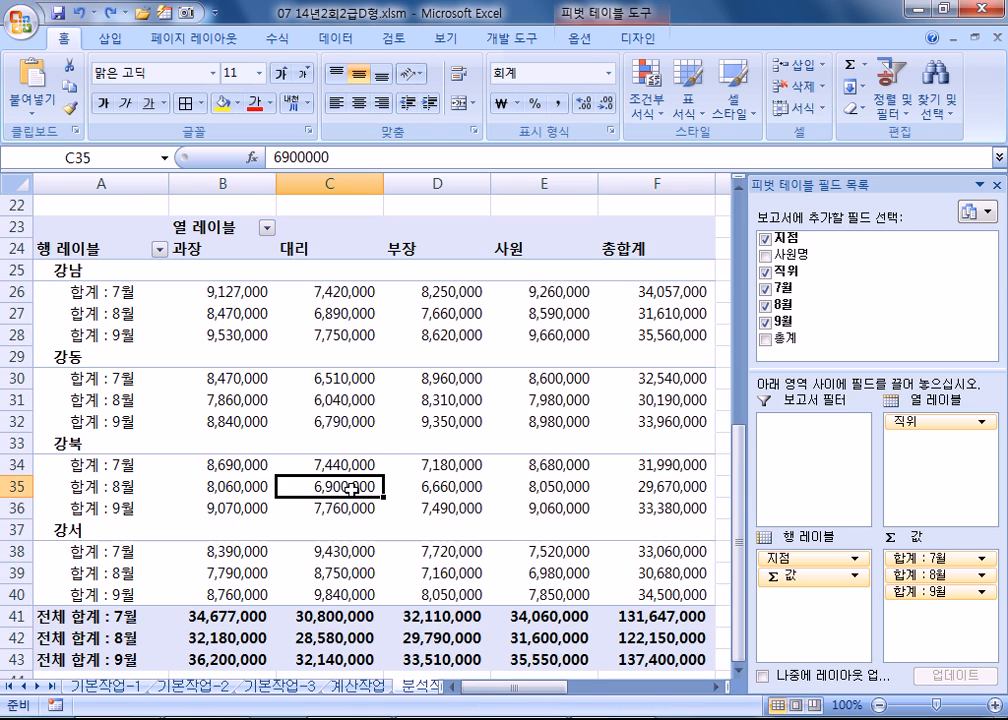
{"action": "scroll", "coordinate": [361, 446], "scroll_direction": "up", "scroll_amount": 2}
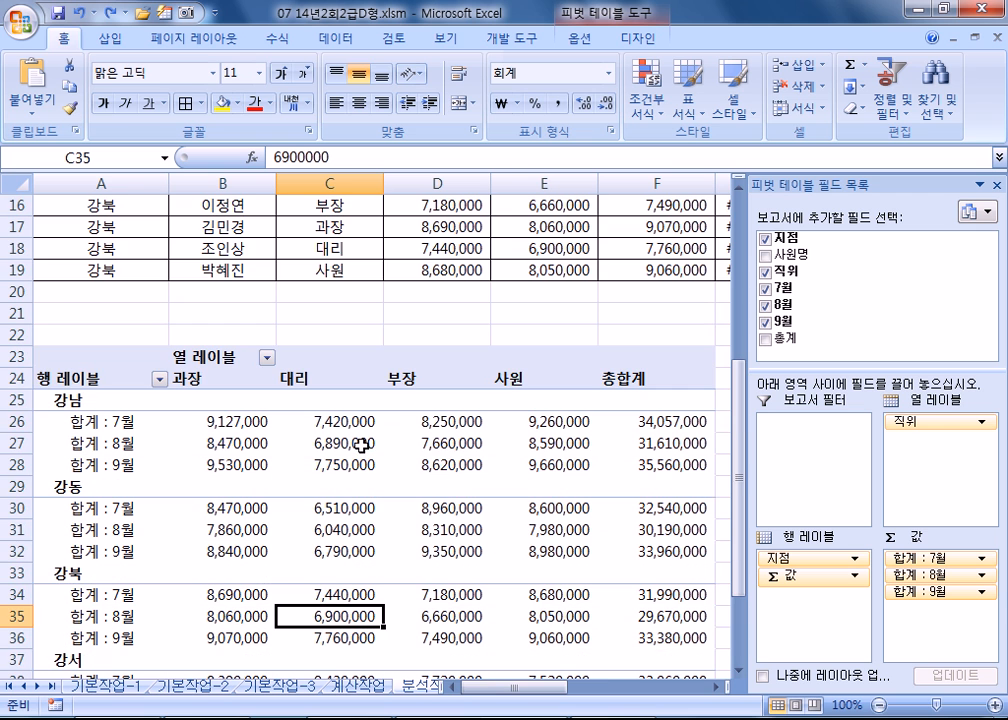
{"action": "scroll", "coordinate": [385, 452], "scroll_direction": "down", "scroll_amount": 2}
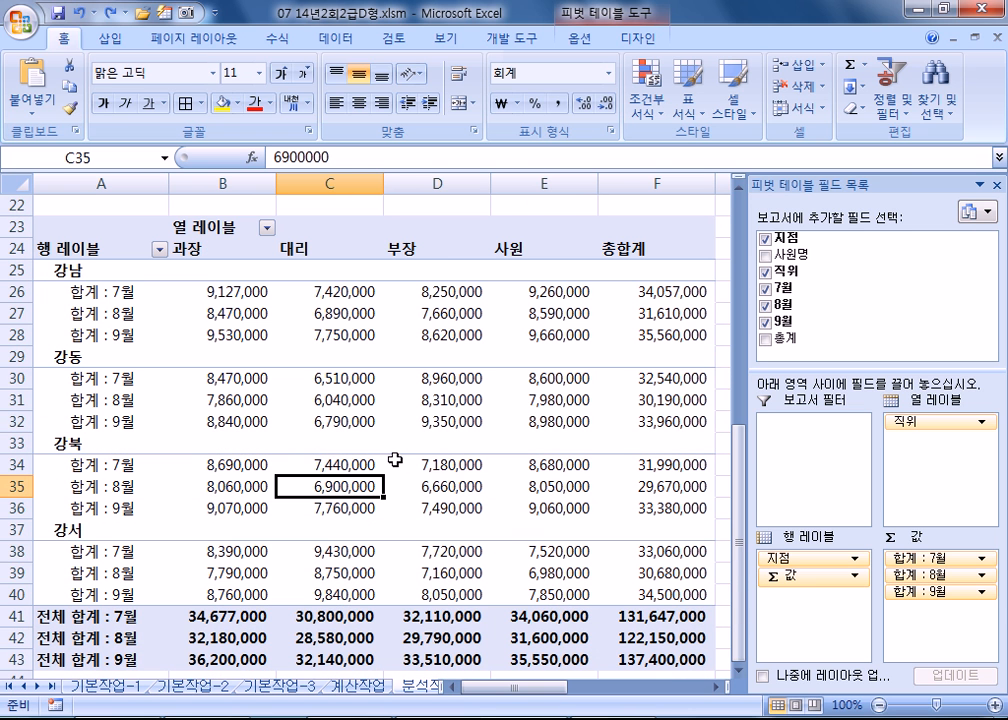
Step: Check the number format stored in the 7월 value field's settings and accept it as it is
{"action": "left_click", "coordinate": [230, 292]}
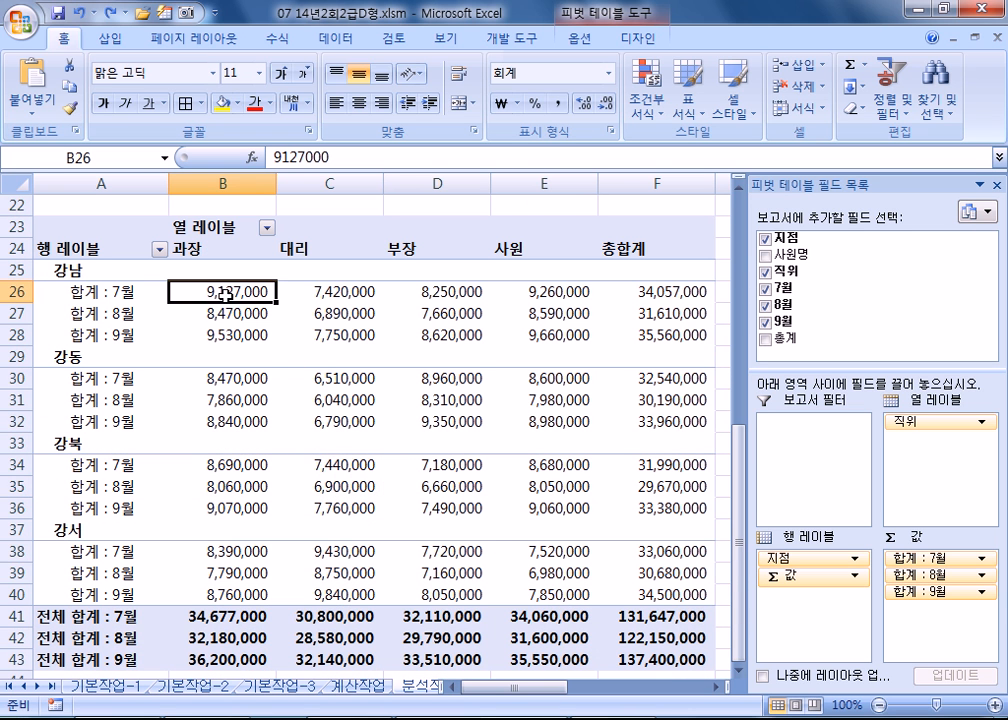
{"action": "right_click", "coordinate": [227, 297]}
{"action": "left_click", "coordinate": [240, 502]}
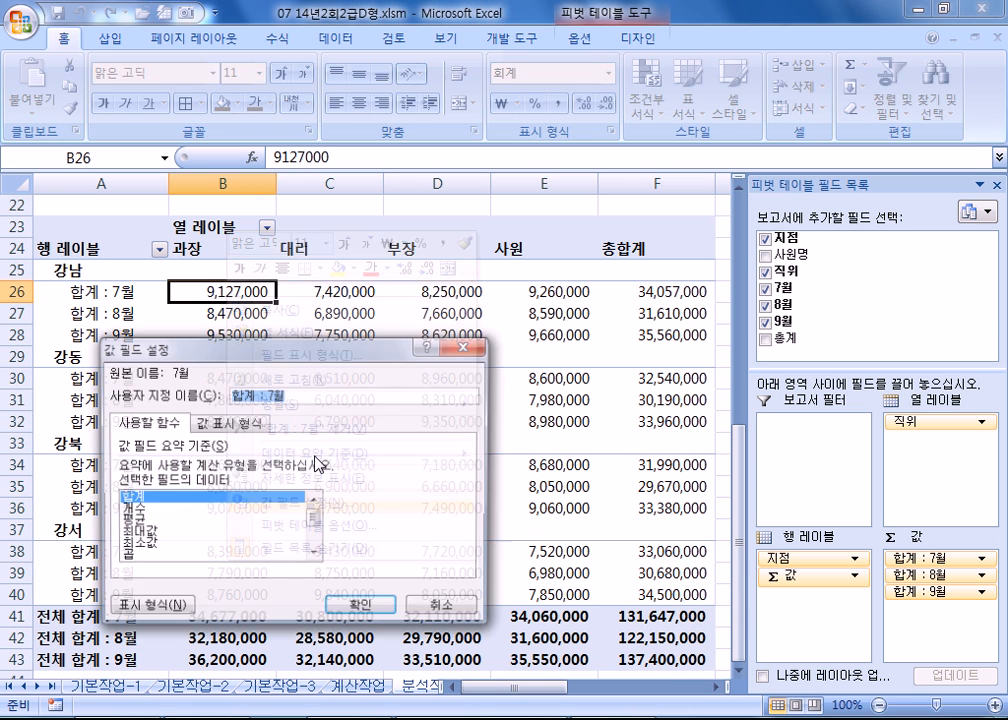
{"action": "left_click", "coordinate": [147, 608]}
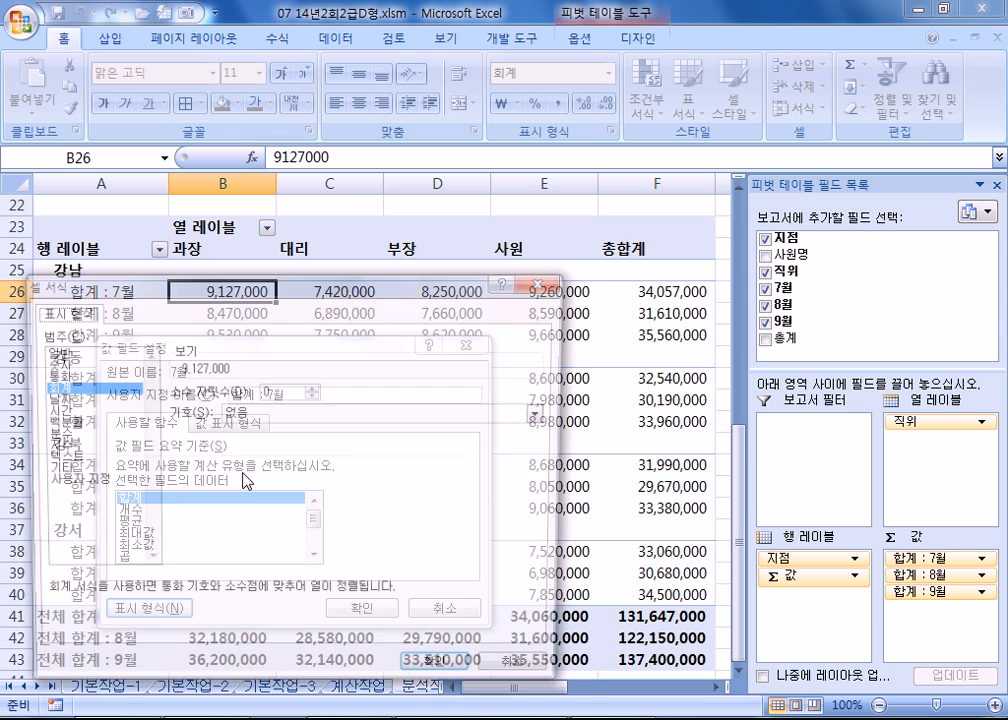
{"action": "left_click", "coordinate": [442, 675]}
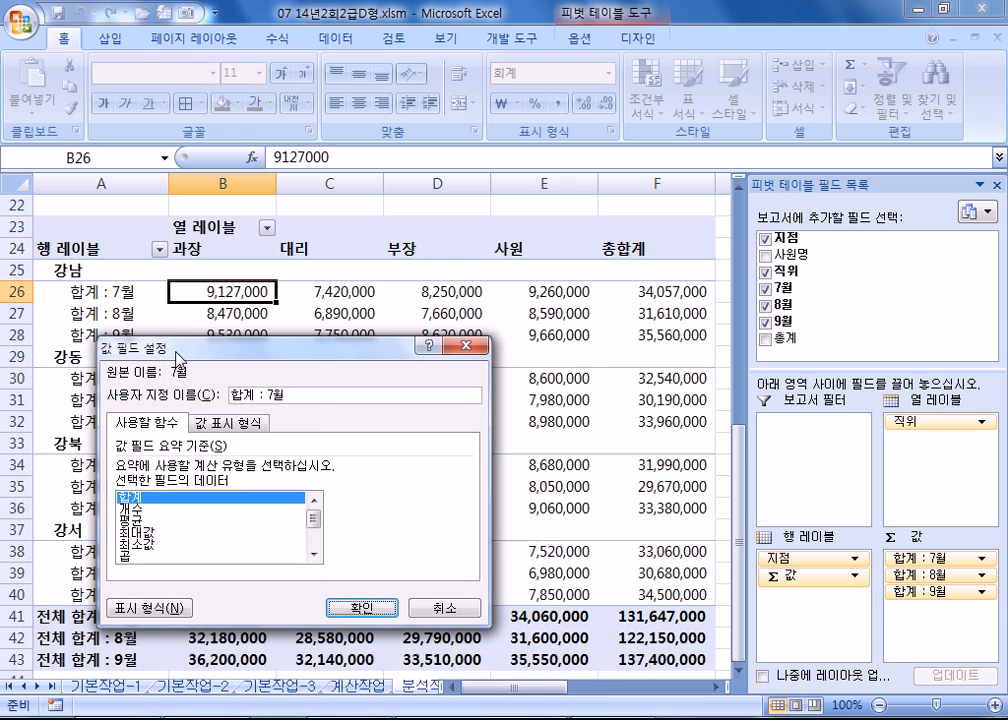
{"action": "left_click", "coordinate": [355, 605]}
Step: Set the 8월 value field's number format to 회계 with the symbol 없음 through its value field settings
{"action": "left_click", "coordinate": [219, 314]}
{"action": "right_click", "coordinate": [219, 314]}
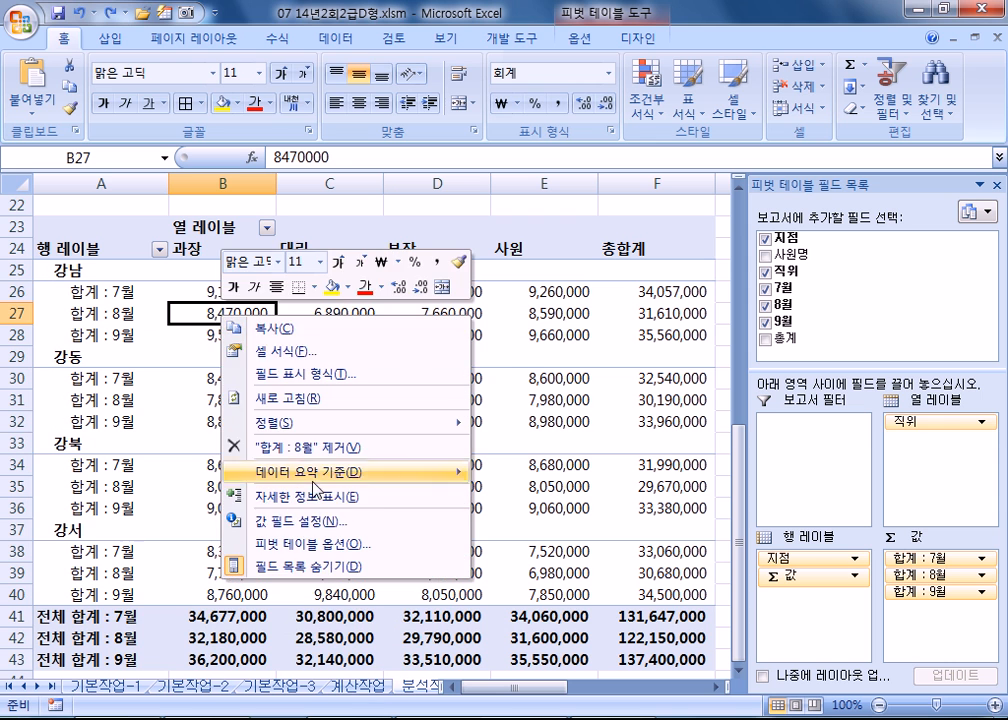
{"action": "left_click", "coordinate": [285, 520]}
{"action": "left_click", "coordinate": [180, 636]}
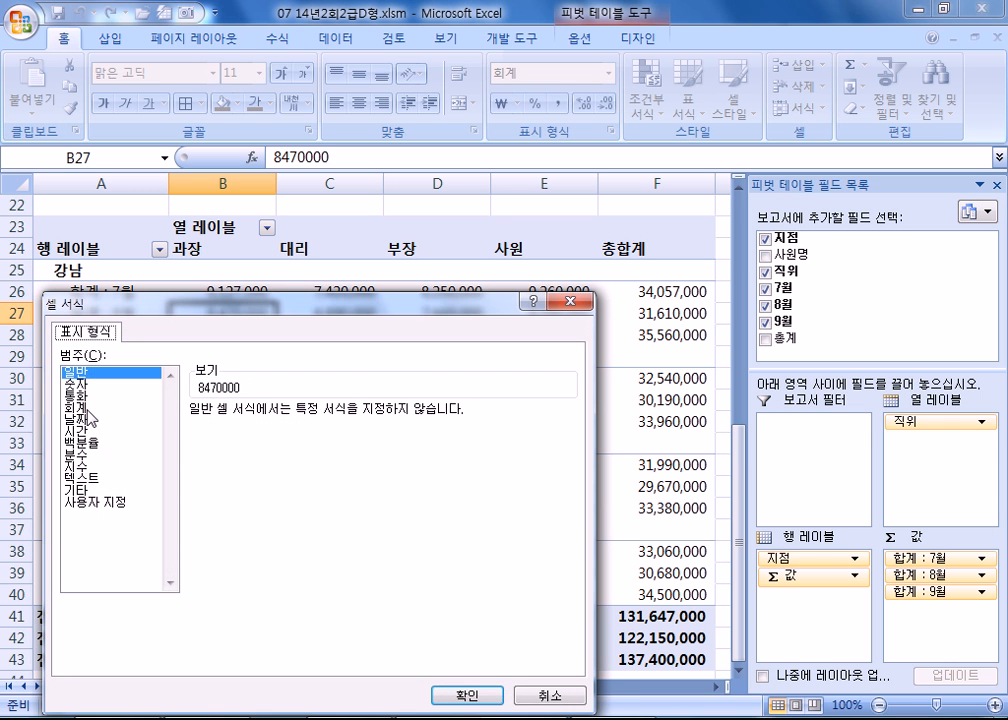
{"action": "left_click", "coordinate": [75, 408]}
{"action": "left_click", "coordinate": [568, 433]}
{"action": "left_click", "coordinate": [300, 446]}
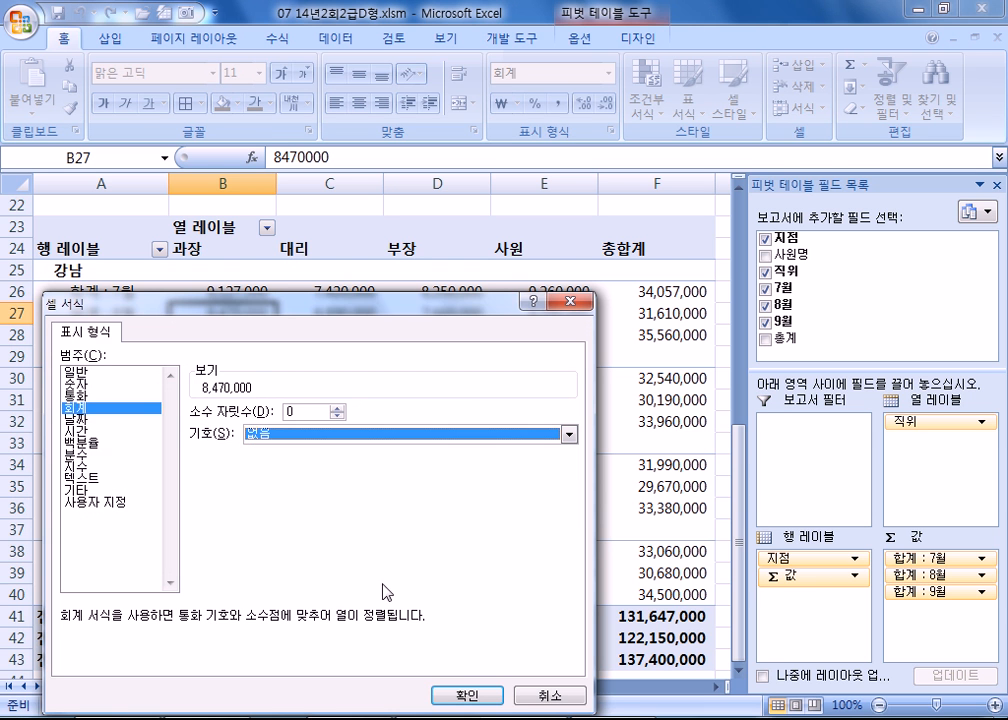
{"action": "left_click", "coordinate": [452, 700]}
{"action": "left_click", "coordinate": [394, 697]}
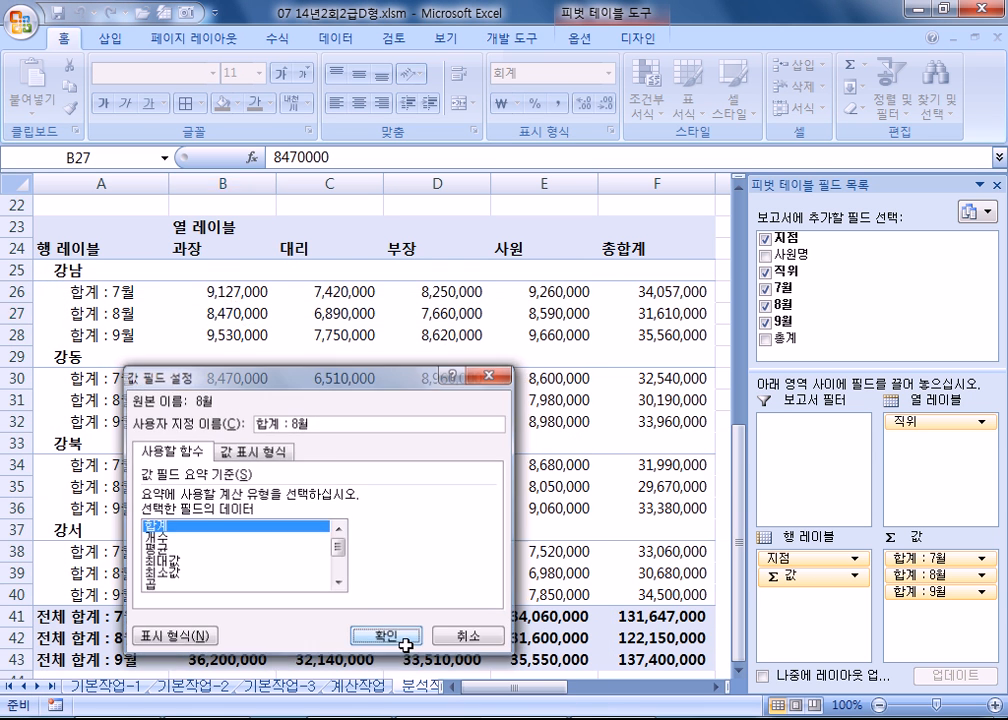
Step: Set the 9월 value field's number format to 회계 with the symbol 없음 through its value field settings
{"action": "left_click", "coordinate": [232, 334]}
{"action": "right_click", "coordinate": [232, 334]}
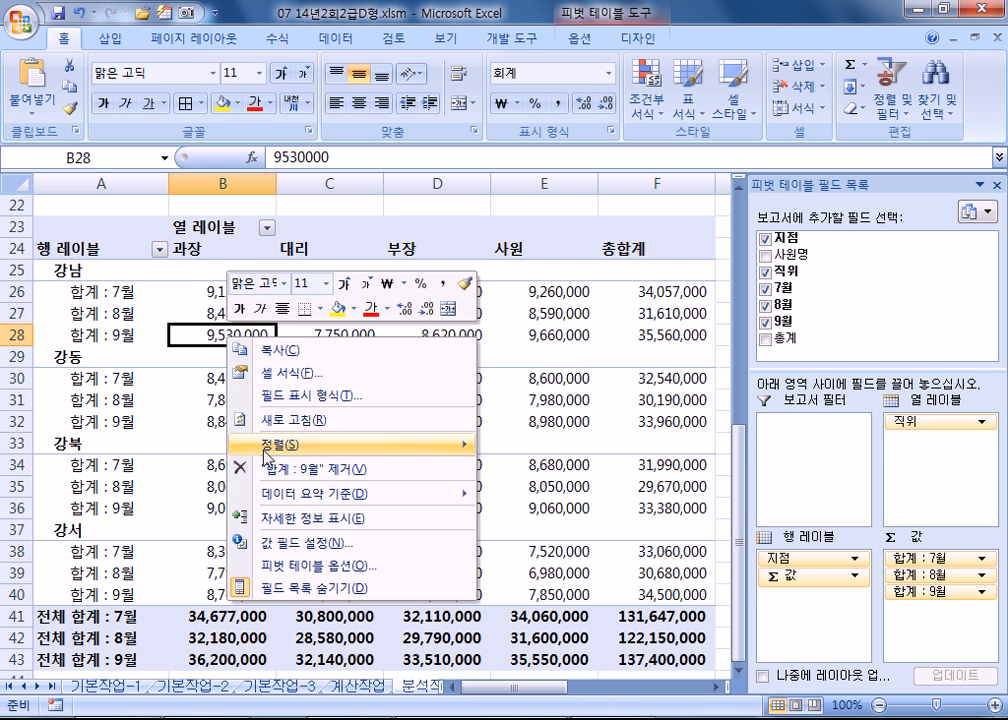
{"action": "left_click", "coordinate": [284, 542]}
{"action": "left_click", "coordinate": [134, 649]}
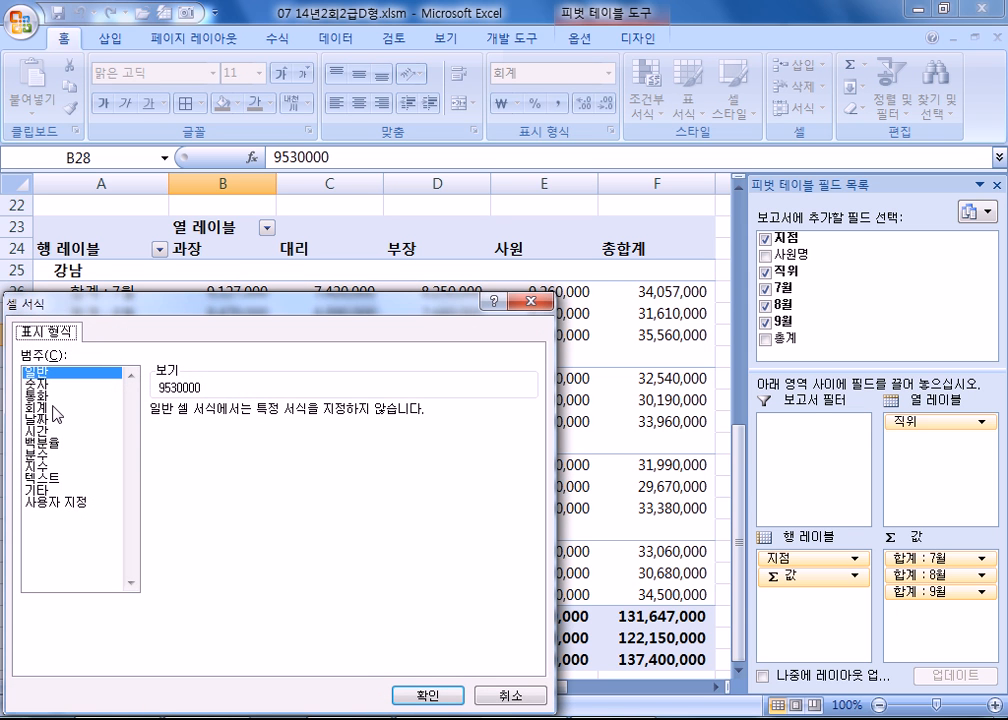
{"action": "left_click", "coordinate": [53, 407]}
{"action": "left_click", "coordinate": [227, 434]}
{"action": "left_click", "coordinate": [229, 467]}
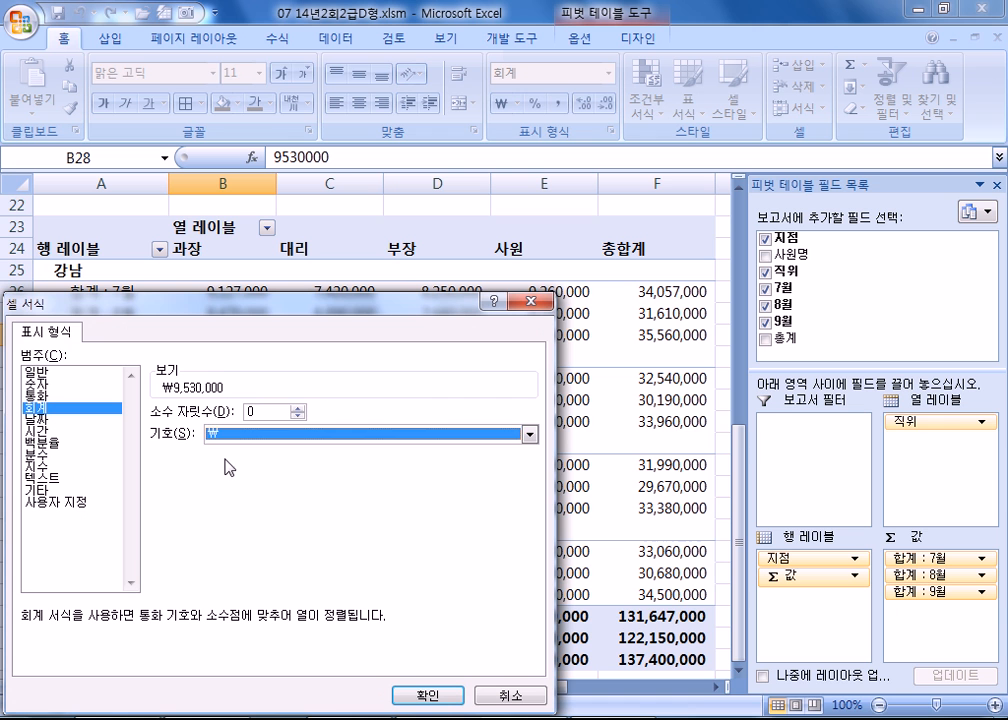
{"action": "left_click", "coordinate": [228, 436]}
{"action": "left_click", "coordinate": [230, 452]}
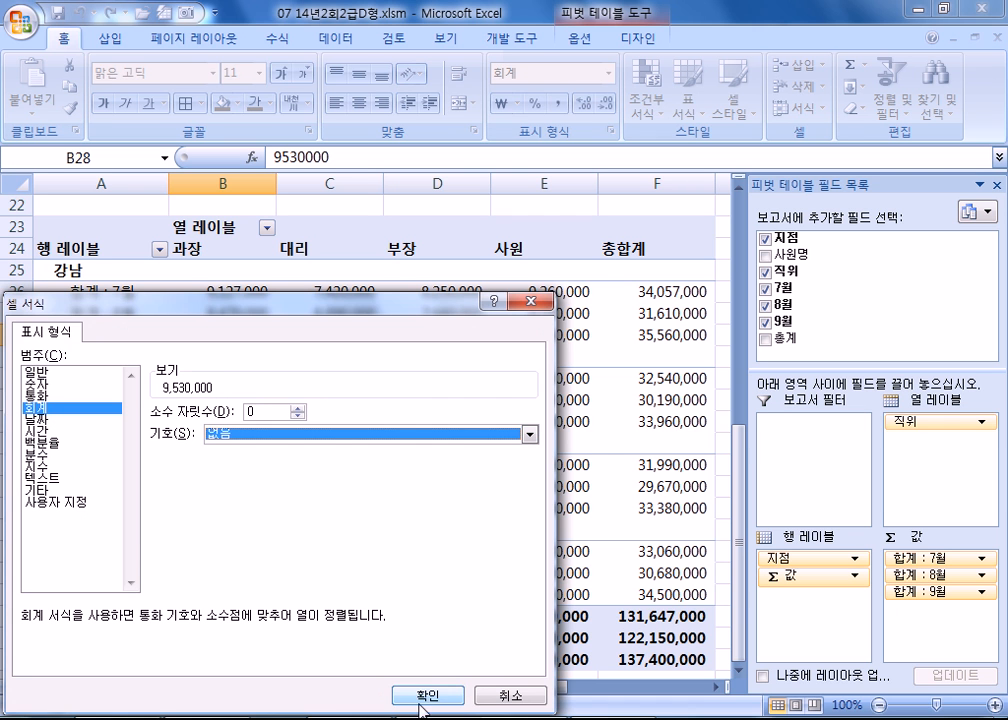
{"action": "left_click", "coordinate": [405, 702]}
{"action": "left_click", "coordinate": [341, 712]}
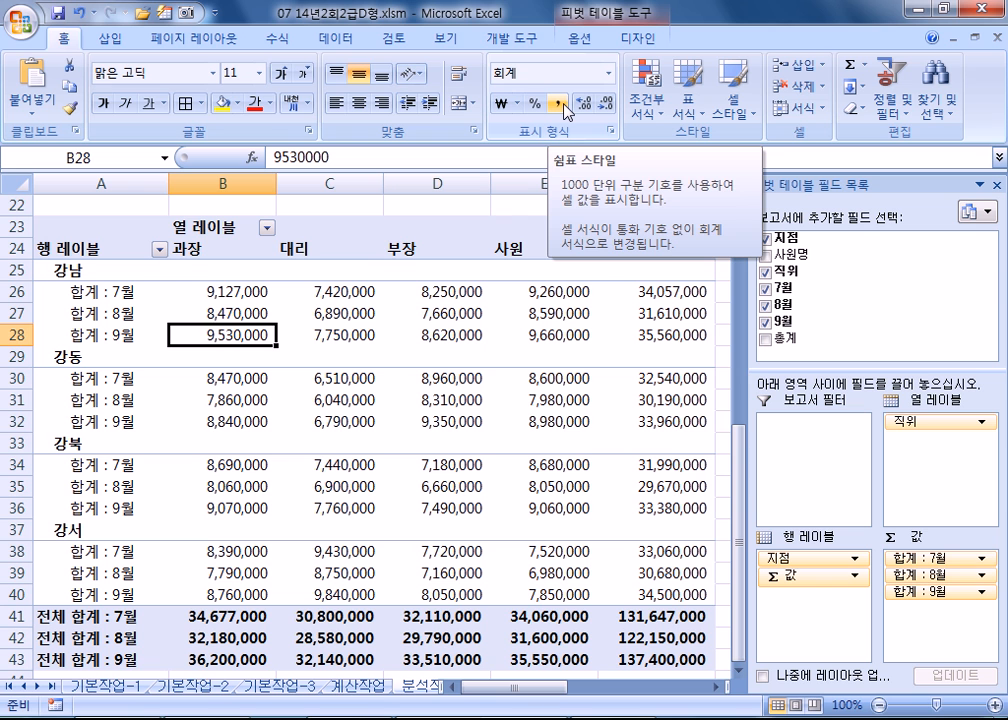
Step: Look over the finished pivot table and switch to the 분석작업-2 worksheet
{"action": "left_click", "coordinate": [352, 424]}
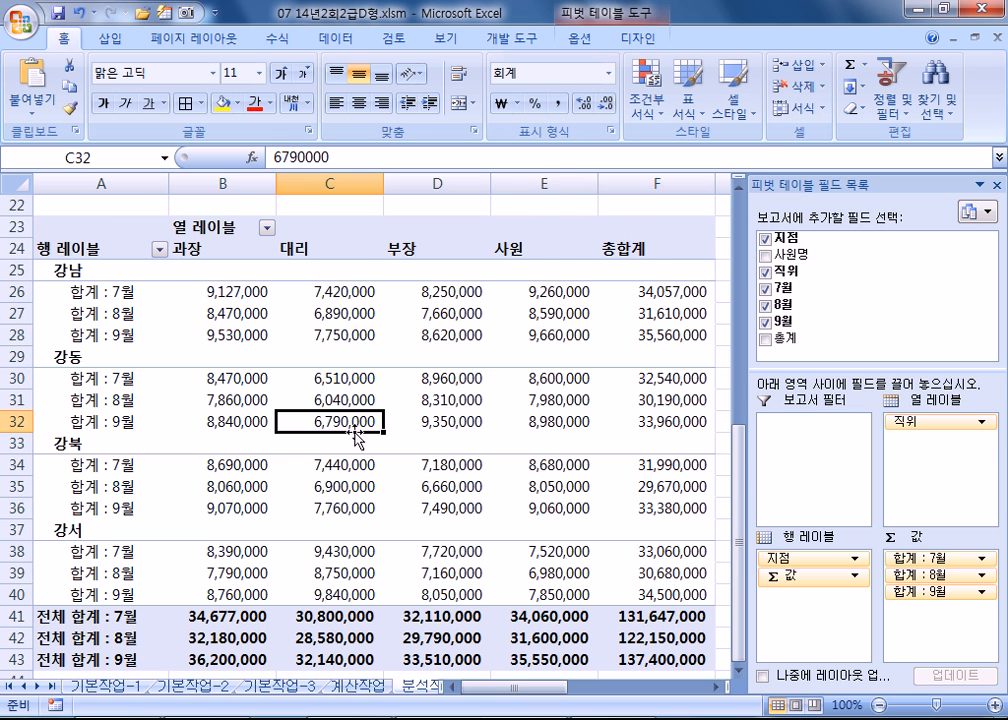
{"action": "scroll", "coordinate": [550, 421], "scroll_direction": "down", "scroll_amount": 4}
{"action": "scroll", "coordinate": [548, 421], "scroll_direction": "up", "scroll_amount": 4}
{"action": "mouse_move", "coordinate": [558, 418]}
{"action": "mouse_move", "coordinate": [463, 615]}
{"action": "key", "text": "ctrl+Page_Down"}
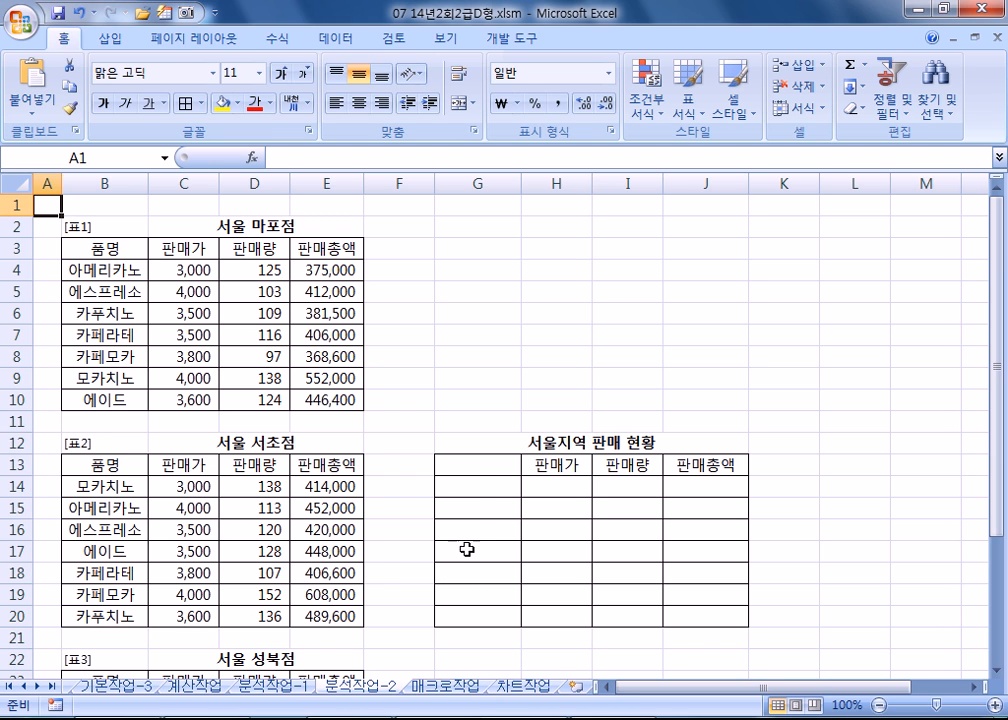
Step: Start a consolidation into the 서울지역 판매 현황 table G13:J20 and add the 서울 마포점 range B3:E10 as a reference
{"action": "left_click_drag", "start_coordinate": [474, 468], "coordinate": [704, 608]}
{"action": "scroll", "coordinate": [640, 595], "scroll_direction": "down", "scroll_amount": 4}
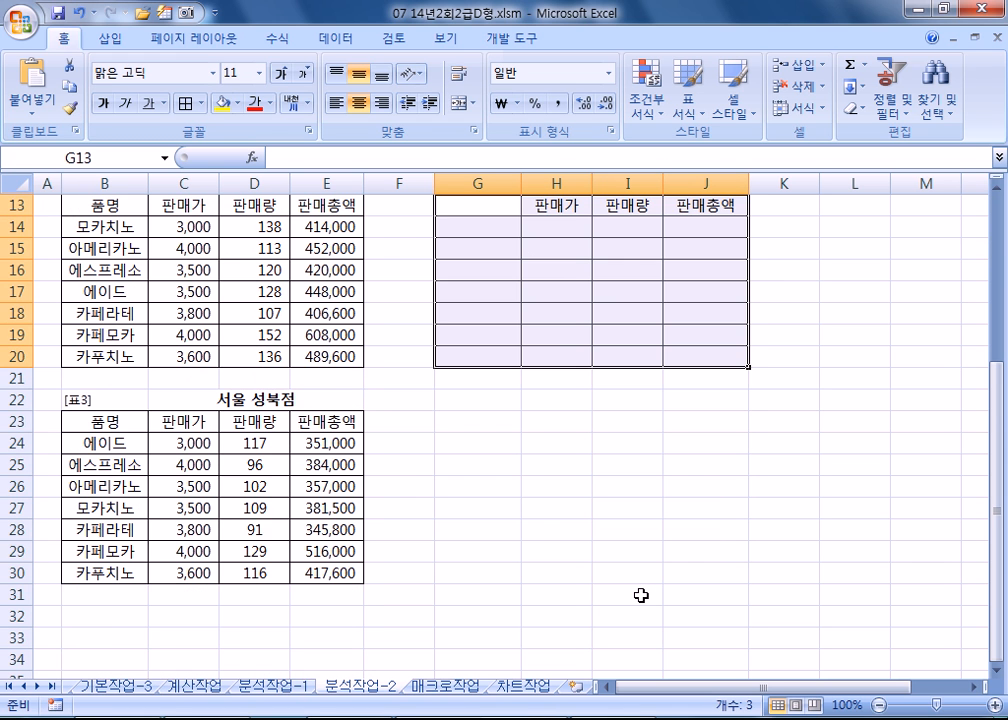
{"action": "scroll", "coordinate": [640, 595], "scroll_direction": "up", "scroll_amount": 3}
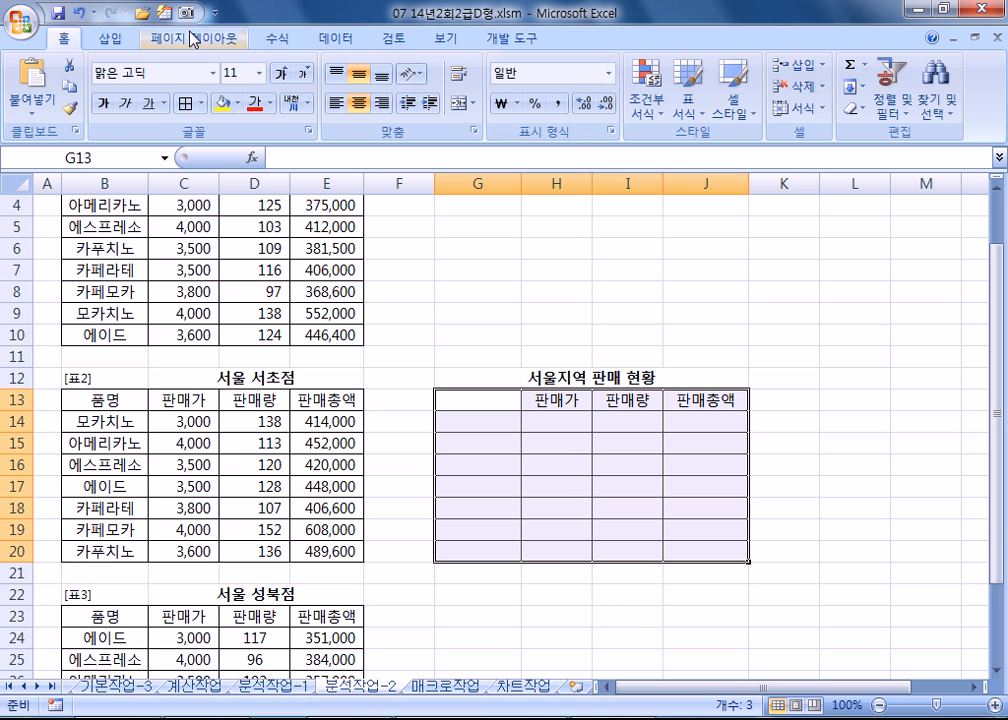
{"action": "left_click", "coordinate": [336, 38]}
{"action": "left_click", "coordinate": [788, 104]}
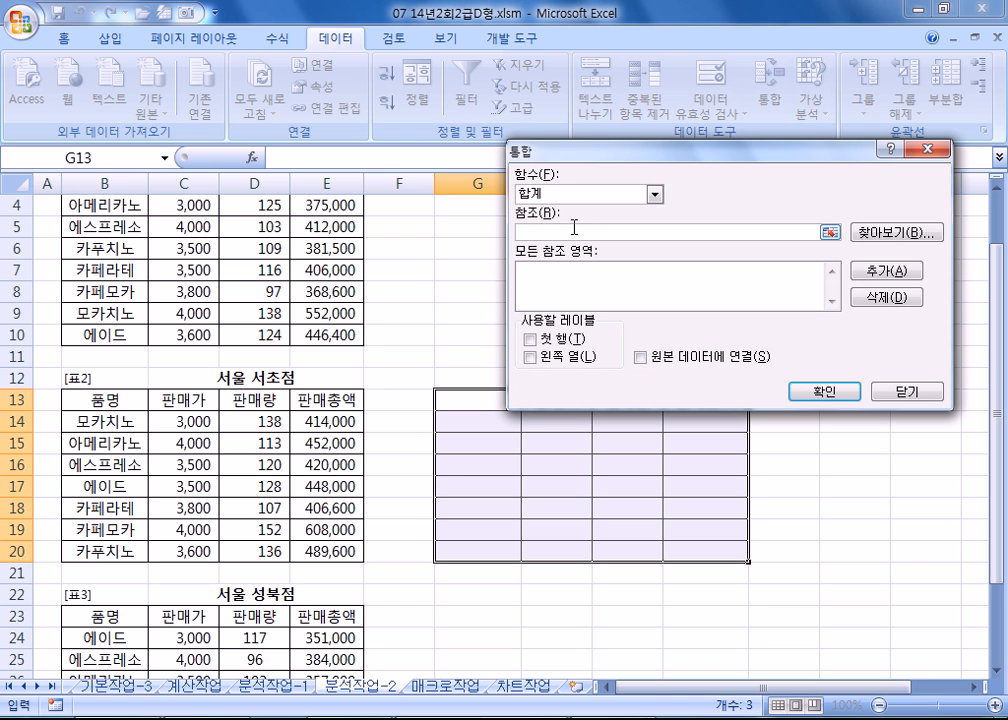
{"action": "left_click", "coordinate": [105, 248]}
{"action": "scroll", "coordinate": [110, 250], "scroll_direction": "up", "scroll_amount": 1}
{"action": "left_click_drag", "start_coordinate": [110, 250], "coordinate": [353, 400]}
{"action": "left_click", "coordinate": [870, 271]}
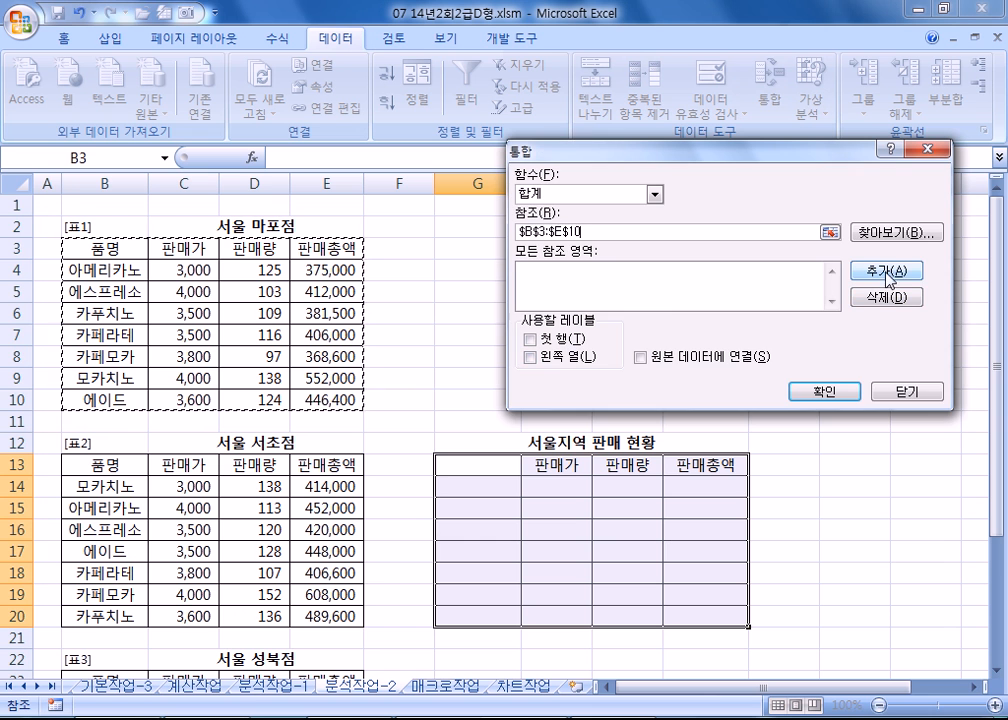
Step: Add the 서울 서초점 range B13:E20 and the 서울 성북점 range B23:E30 to the consolidation references
{"action": "left_click_drag", "start_coordinate": [100, 463], "coordinate": [300, 612]}
{"action": "left_click", "coordinate": [880, 271]}
{"action": "scroll", "coordinate": [106, 383], "scroll_direction": "down", "scroll_amount": 3}
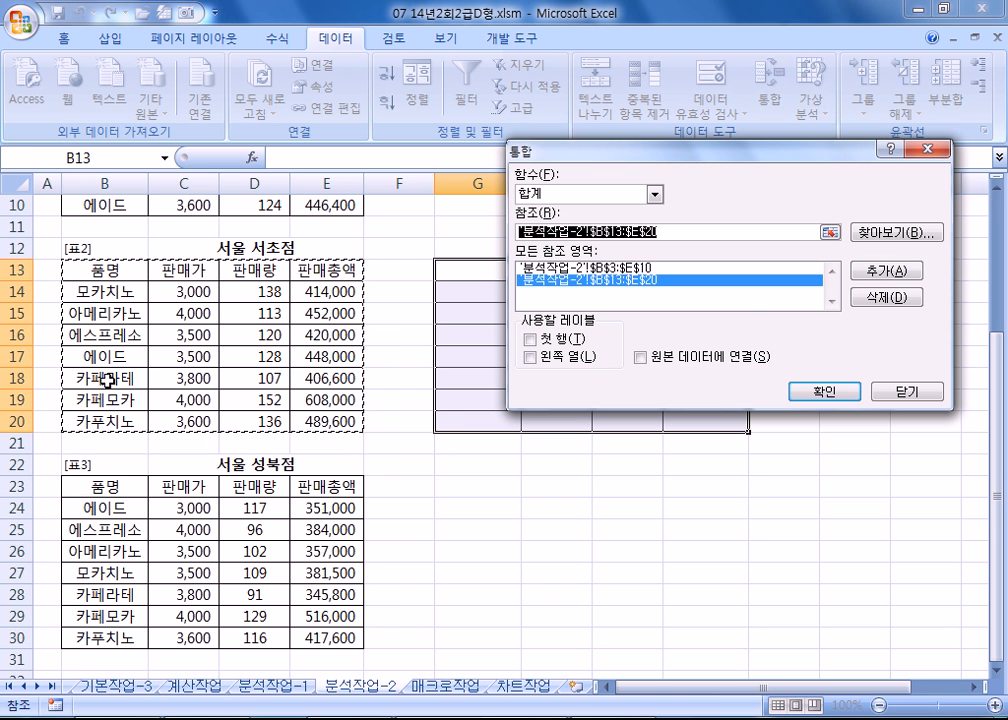
{"action": "left_click_drag", "start_coordinate": [86, 486], "coordinate": [337, 640]}
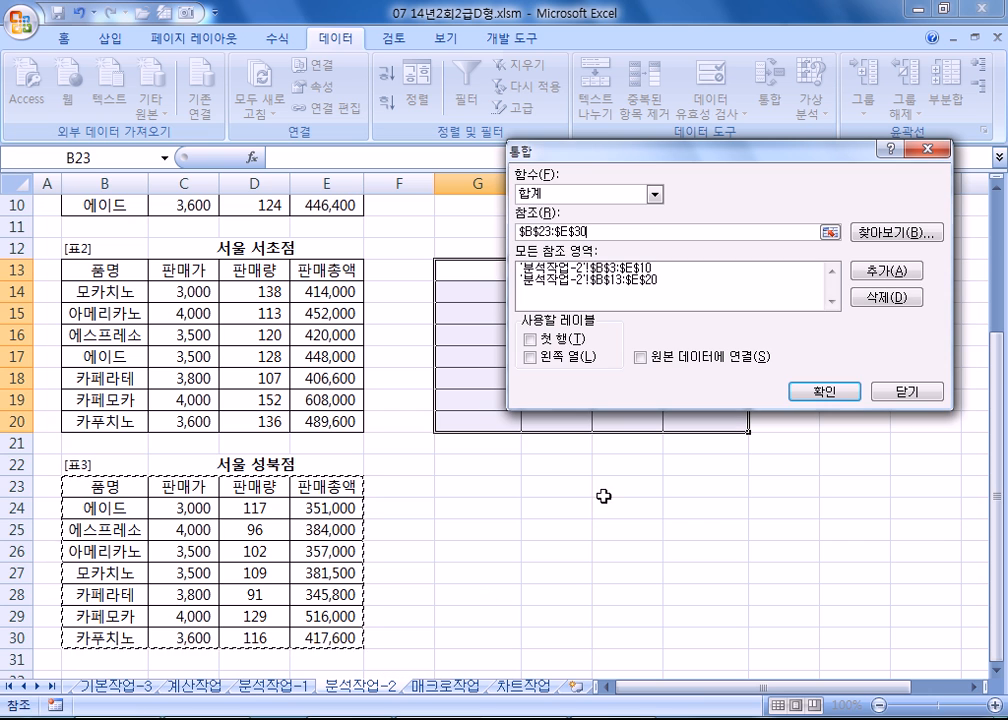
{"action": "left_click", "coordinate": [884, 271]}
Step: Turn on 첫 행 and 왼쪽 열 as the consolidation labels and run the consolidation
{"action": "left_click", "coordinate": [563, 341]}
{"action": "left_click", "coordinate": [560, 357]}
{"action": "left_click", "coordinate": [810, 392]}
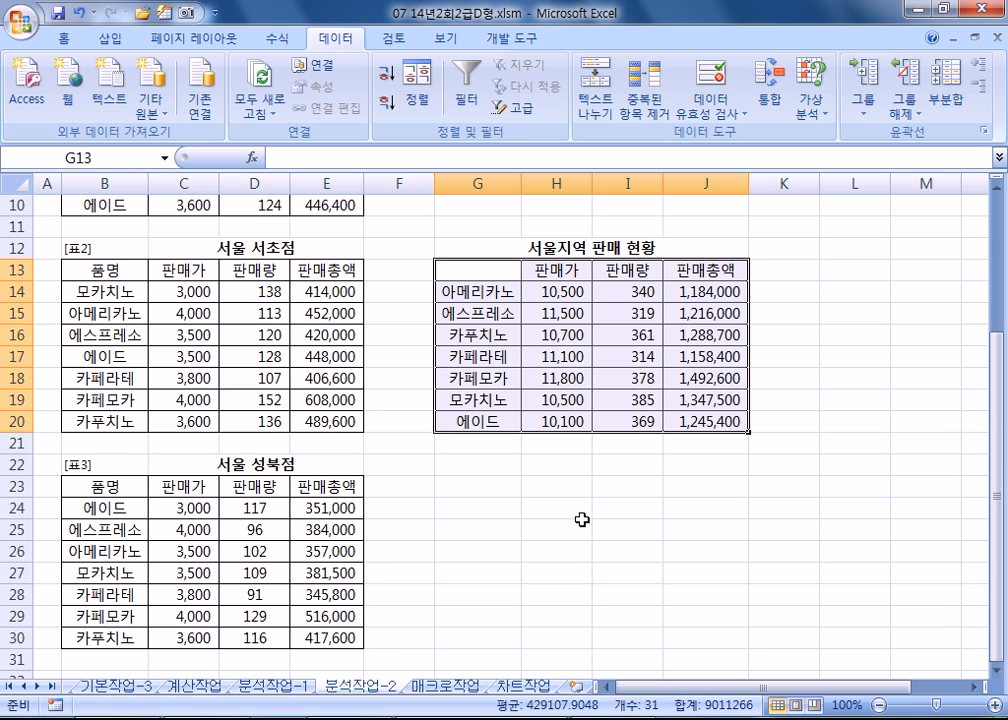
Step: Compare the consolidated 서울지역 판매 현황 table with the three store tables, and undo the consolidation
{"action": "scroll", "coordinate": [582, 519], "scroll_direction": "up", "scroll_amount": 3}
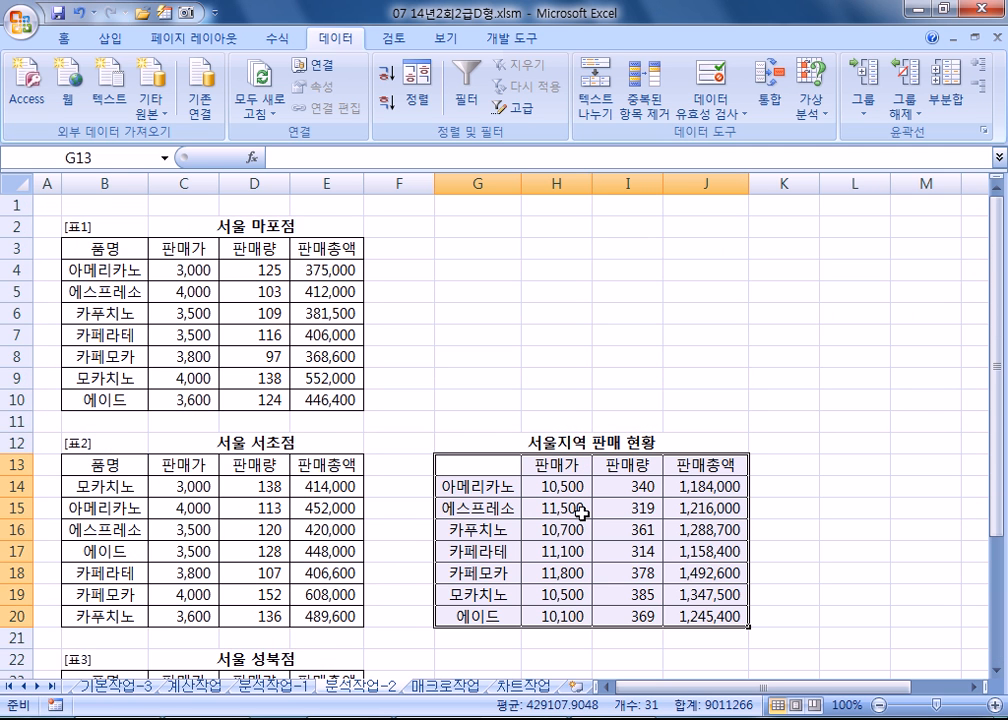
{"action": "scroll", "coordinate": [582, 512], "scroll_direction": "down", "scroll_amount": 1}
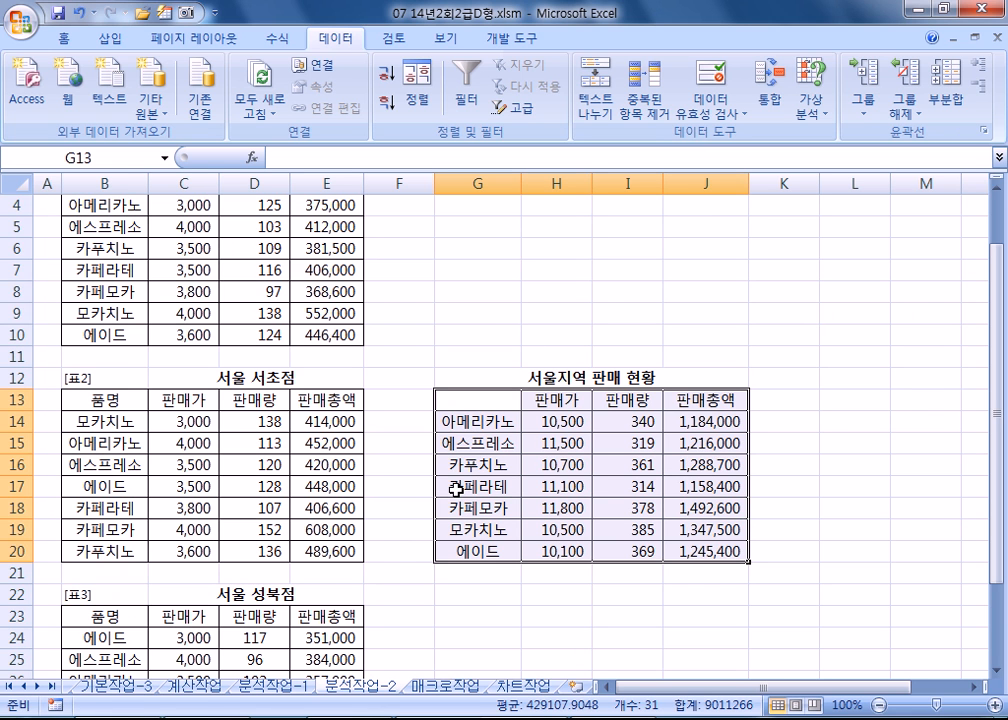
{"action": "scroll", "coordinate": [360, 385], "scroll_direction": "up", "scroll_amount": 1}
{"action": "scroll", "coordinate": [112, 382], "scroll_direction": "down", "scroll_amount": 2}
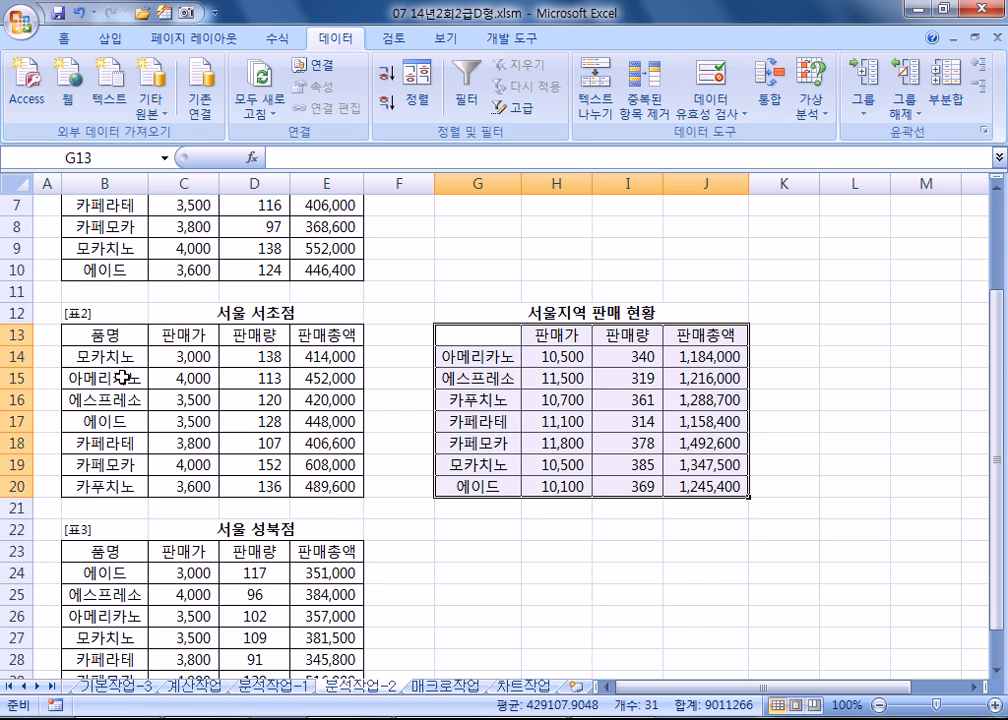
{"action": "scroll", "coordinate": [120, 350], "scroll_direction": "up", "scroll_amount": 2}
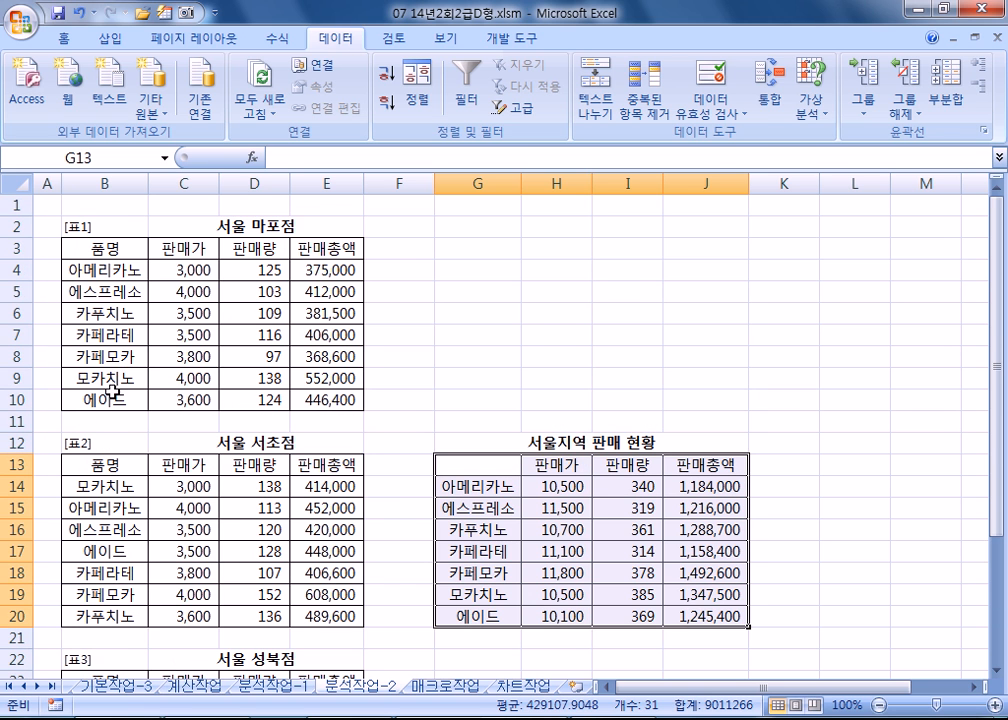
{"action": "scroll", "coordinate": [114, 391], "scroll_direction": "down", "scroll_amount": 3}
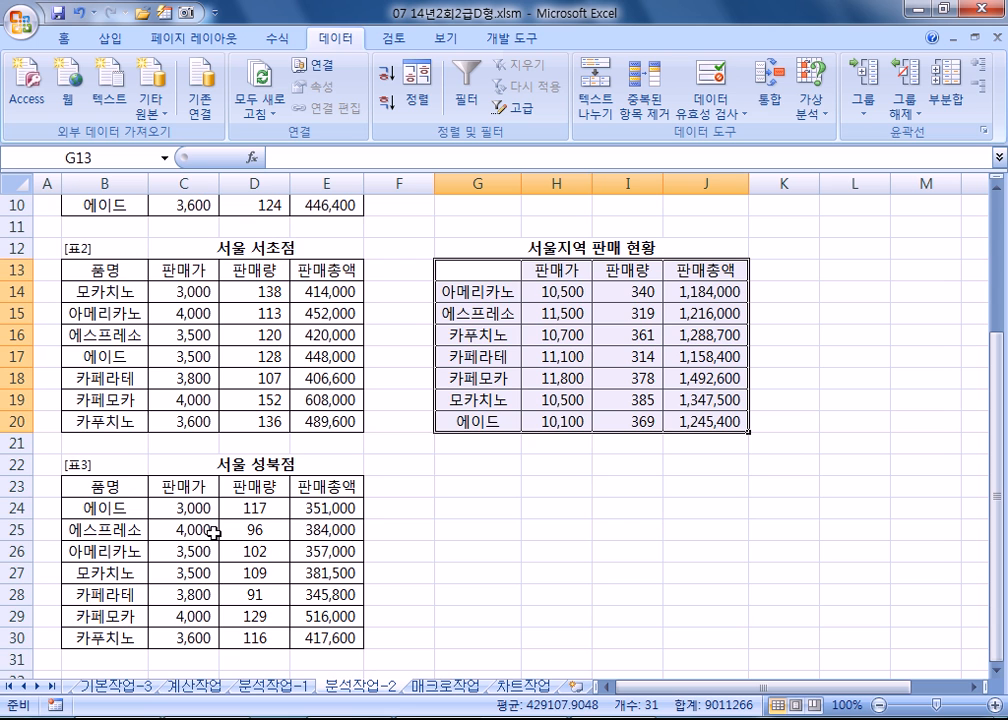
{"action": "scroll", "coordinate": [258, 505], "scroll_direction": "up", "scroll_amount": 1}
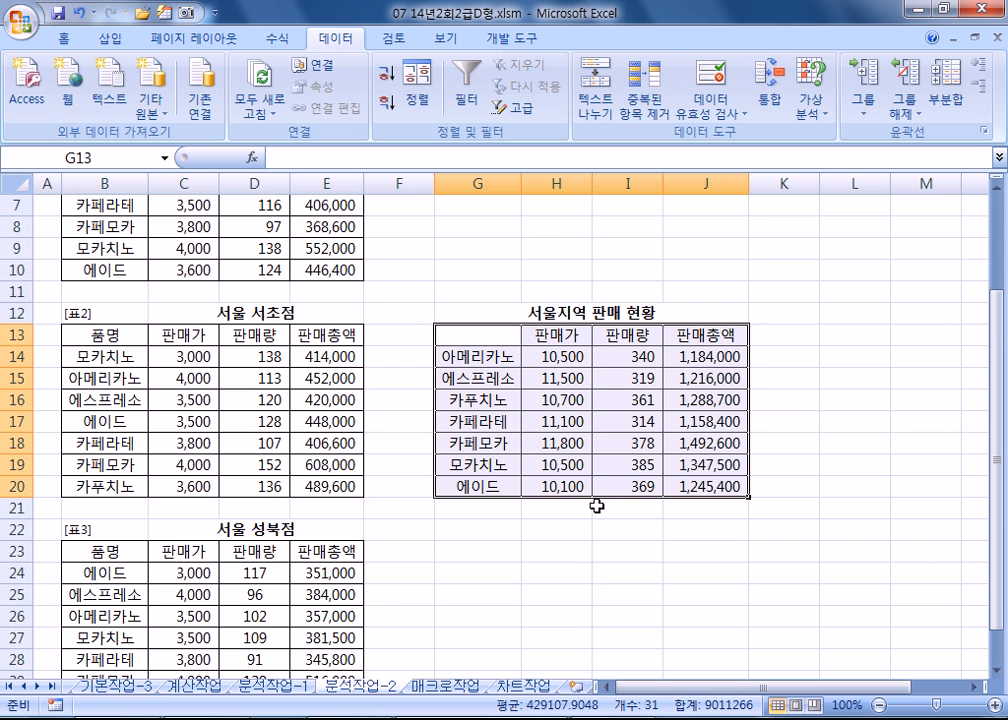
{"action": "key", "text": "ctrl+z"}
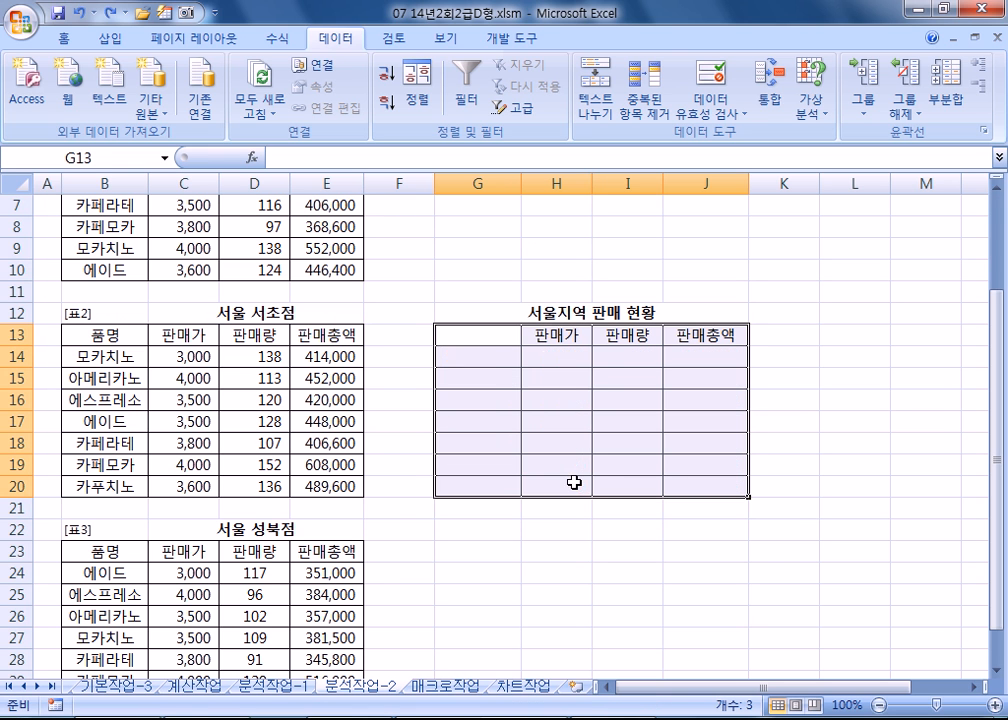
Step: Reopen the consolidation for G13:J20 with the 합계 function and delete all three stored reference ranges
{"action": "left_click_drag", "start_coordinate": [487, 345], "coordinate": [706, 488]}
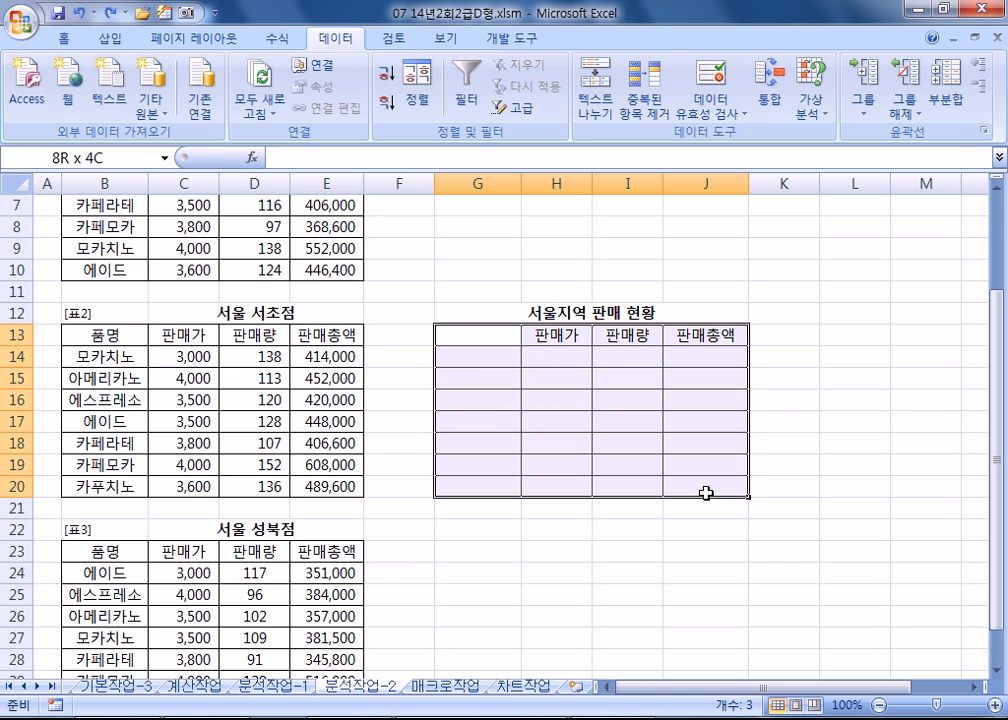
{"action": "left_click", "coordinate": [766, 88]}
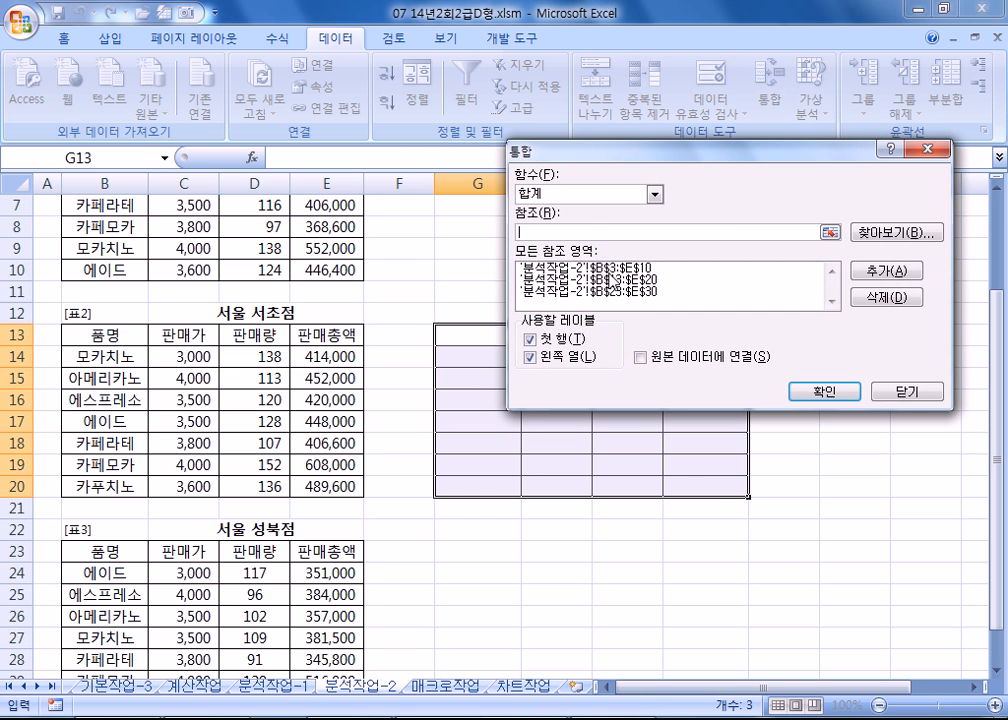
{"action": "left_click", "coordinate": [585, 194]}
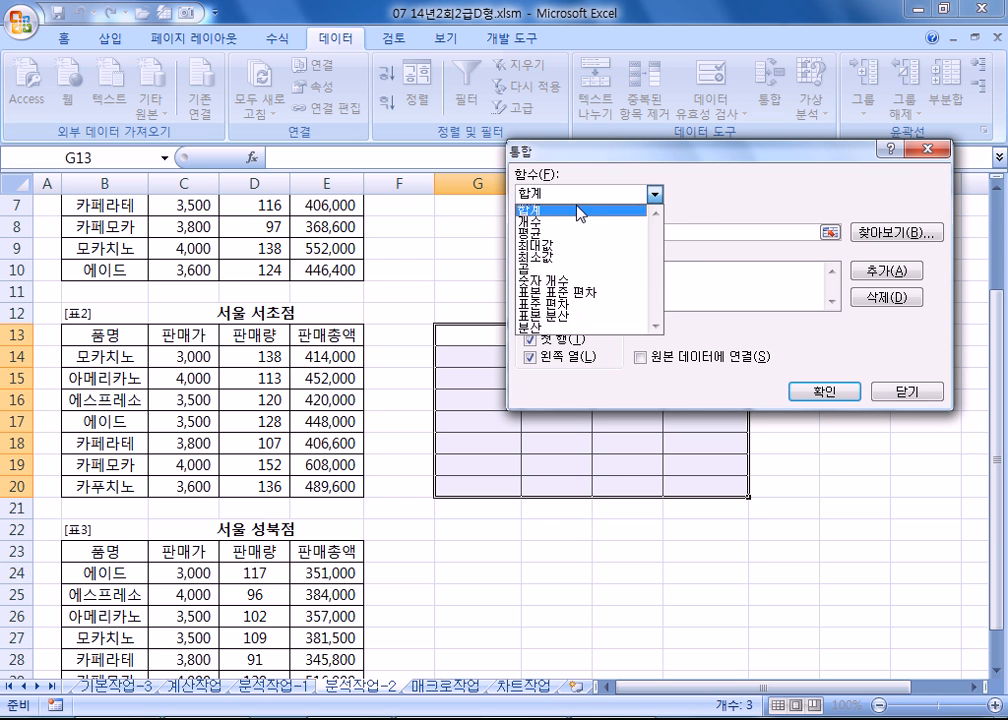
{"action": "left_click", "coordinate": [578, 208]}
{"action": "left_click", "coordinate": [640, 266]}
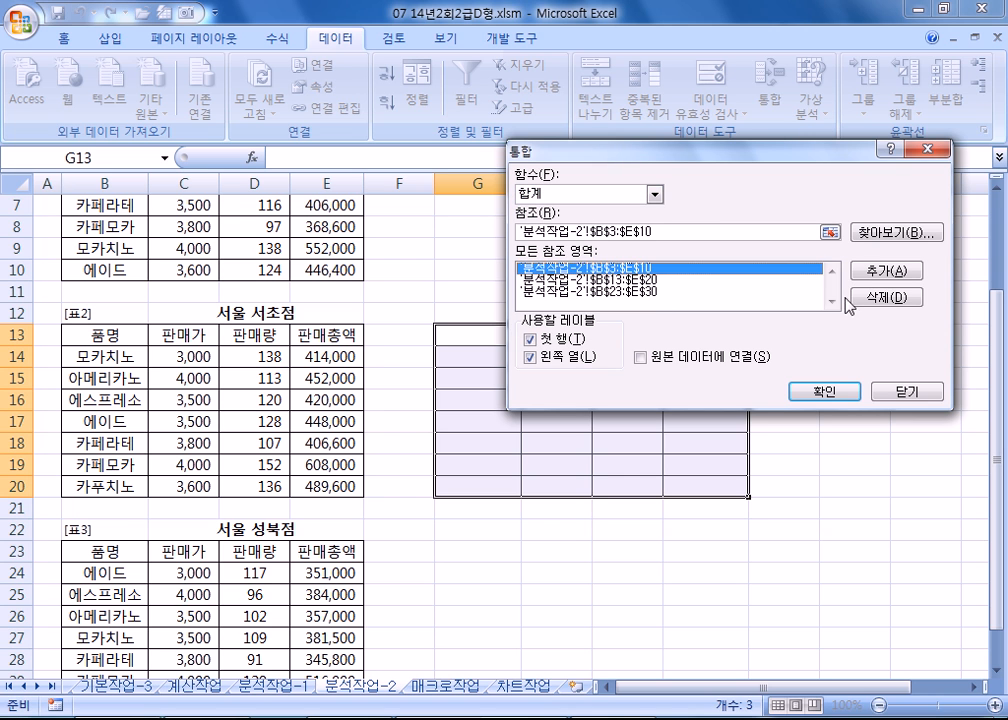
{"action": "left_click", "coordinate": [885, 297]}
{"action": "left_click", "coordinate": [691, 267]}
{"action": "left_click", "coordinate": [885, 297]}
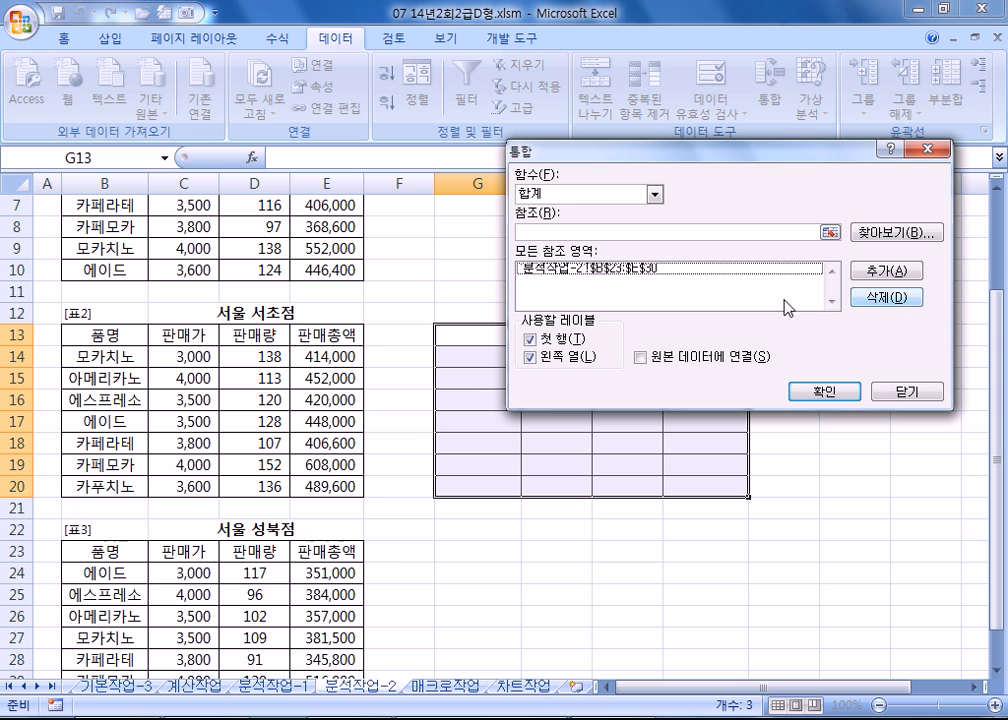
{"action": "left_click", "coordinate": [625, 268]}
{"action": "left_click", "coordinate": [885, 297]}
Step: Add the 서울 성북점 range B23:E30 and the 서울 서초점 range B13:E20 as consolidation references
{"action": "left_click", "coordinate": [668, 232]}
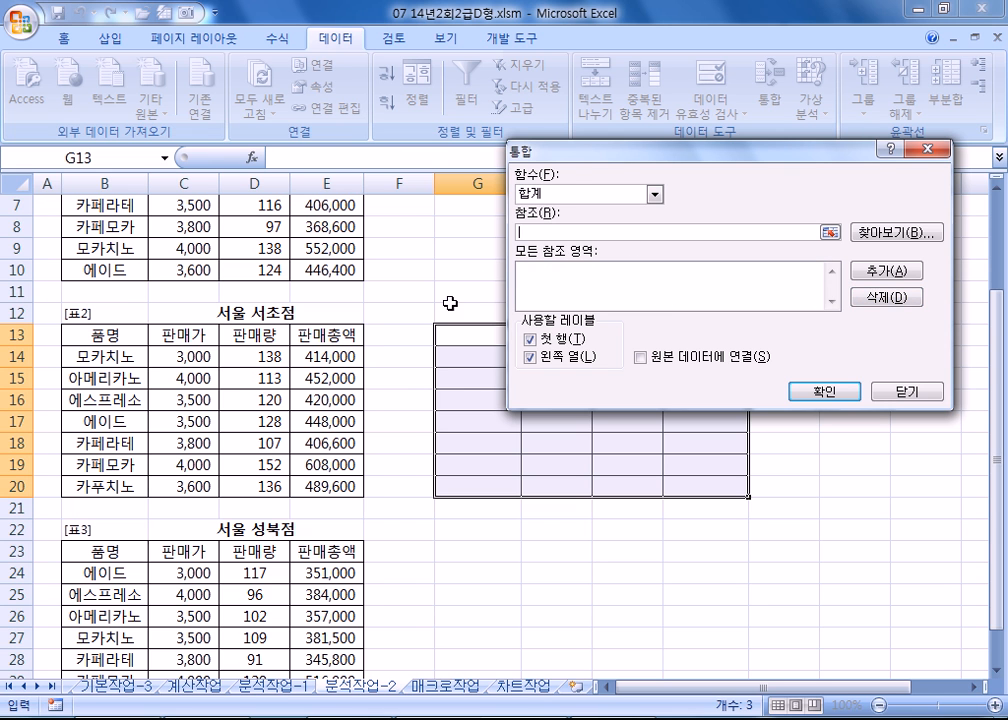
{"action": "scroll", "coordinate": [200, 395], "scroll_direction": "down", "scroll_amount": 3}
{"action": "left_click_drag", "start_coordinate": [85, 347], "coordinate": [315, 508]}
{"action": "left_click", "coordinate": [885, 270]}
{"action": "scroll", "coordinate": [198, 286], "scroll_direction": "up", "scroll_amount": 1}
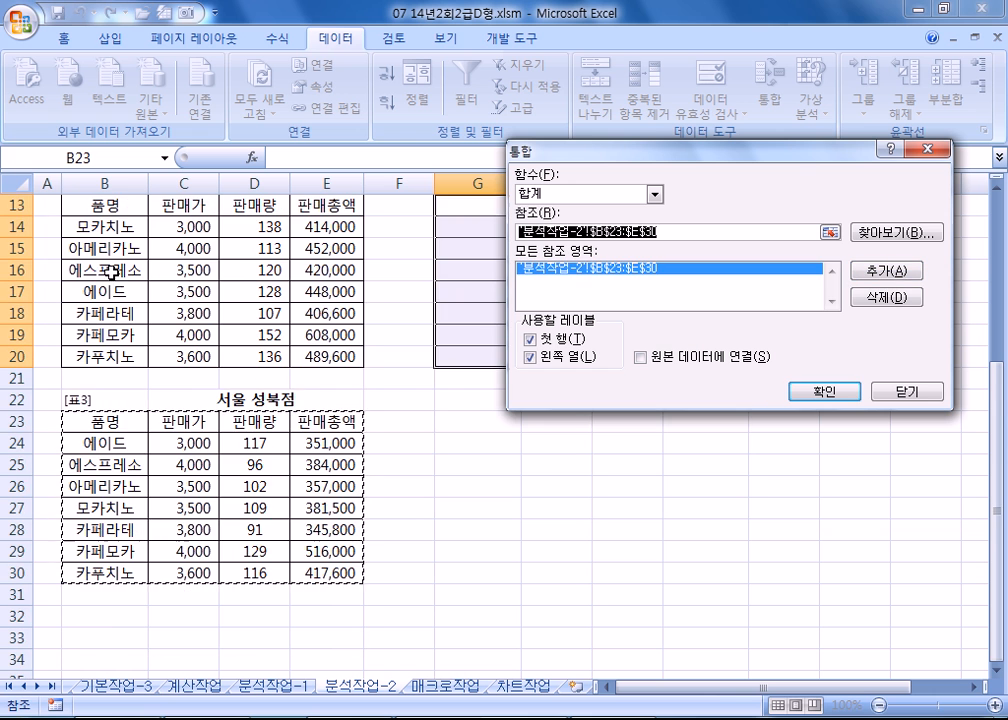
{"action": "scroll", "coordinate": [130, 313], "scroll_direction": "up", "scroll_amount": 2}
{"action": "left_click_drag", "start_coordinate": [139, 328], "coordinate": [301, 485]}
{"action": "left_click", "coordinate": [885, 270]}
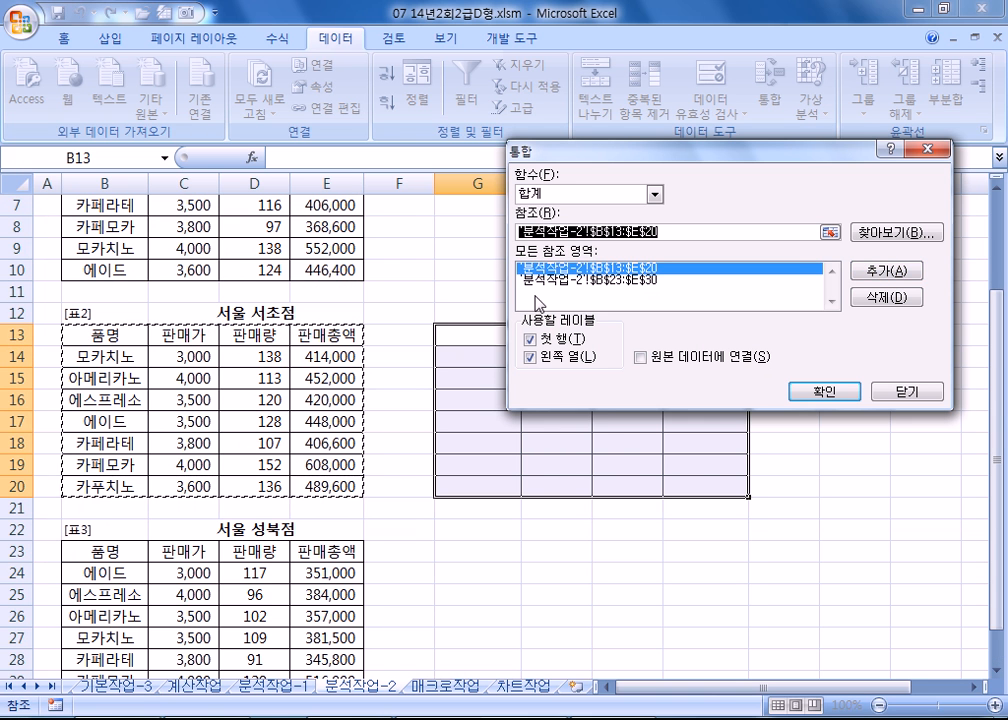
Step: Add the 서울 마포점 range B3:E10 as a reference and run the consolidation with the 첫 행 and 왼쪽 열 labels
{"action": "scroll", "coordinate": [190, 328], "scroll_direction": "up", "scroll_amount": 2}
{"action": "left_click_drag", "start_coordinate": [75, 250], "coordinate": [305, 398]}
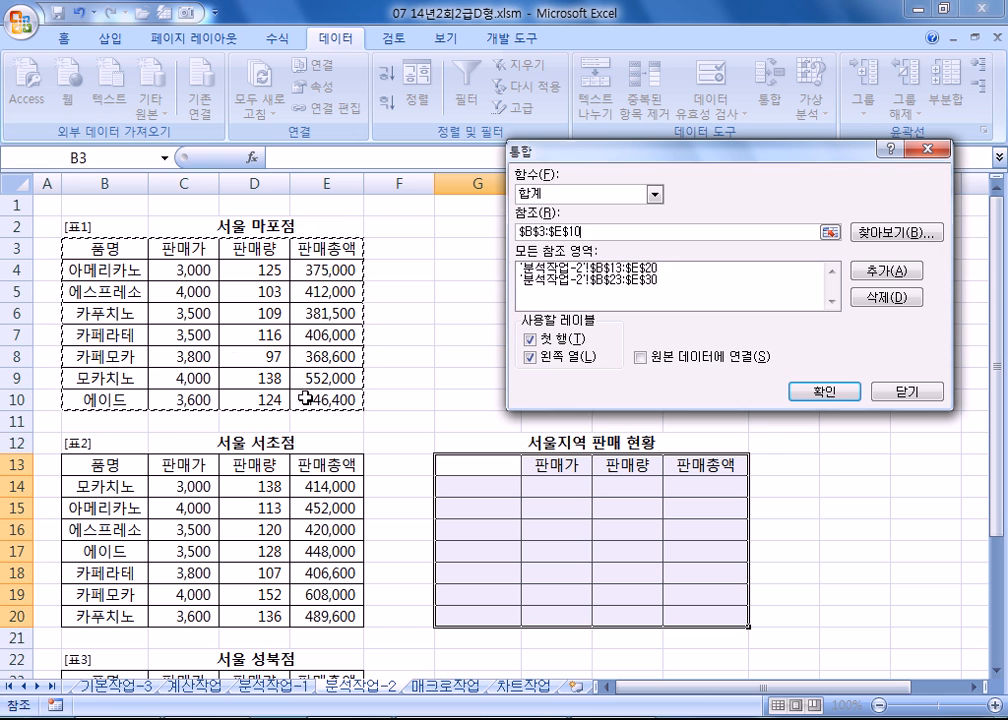
{"action": "left_click", "coordinate": [897, 271]}
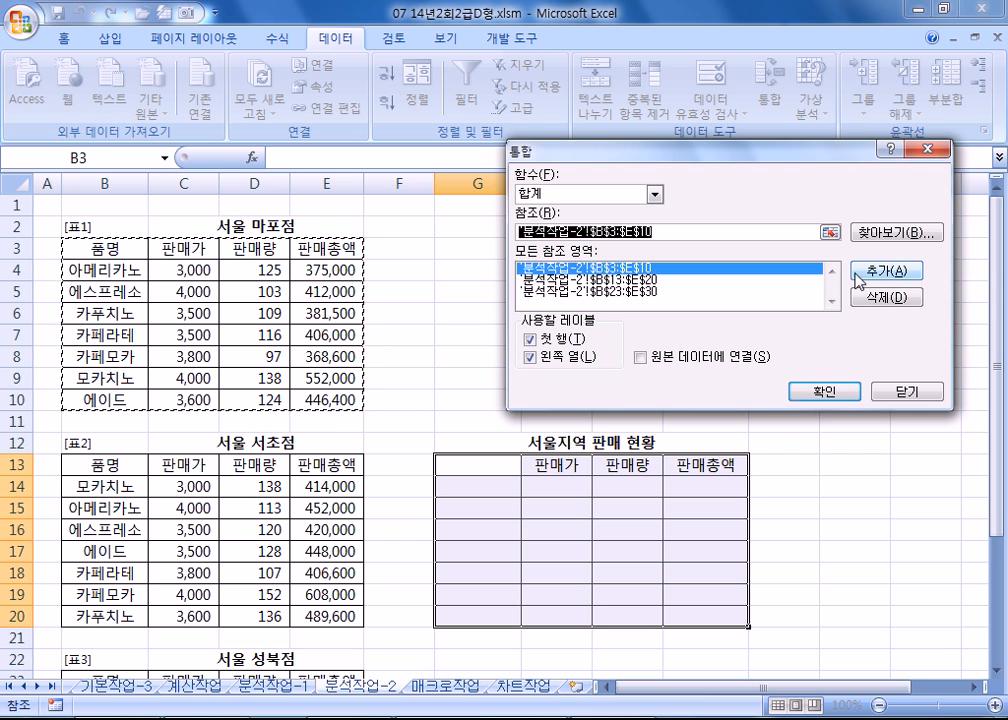
{"action": "left_click", "coordinate": [810, 390]}
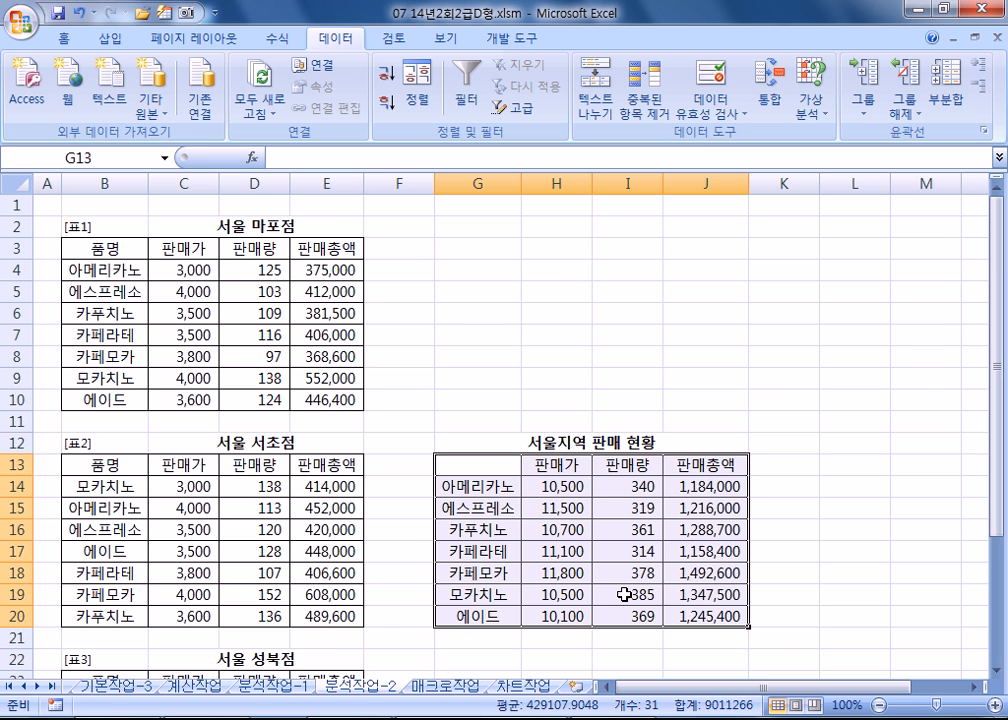
Step: Look over the 품명 column of 표1 and switch to the 매크로작업 worksheet
{"action": "left_click_drag", "start_coordinate": [85, 248], "coordinate": [138, 405]}
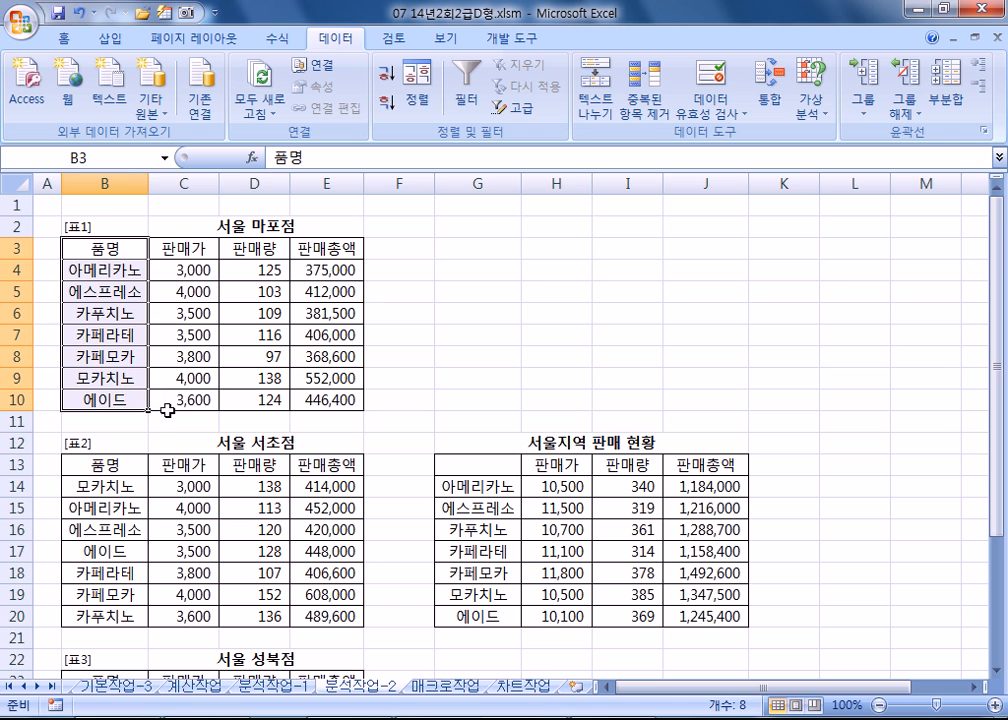
{"action": "left_click", "coordinate": [189, 403]}
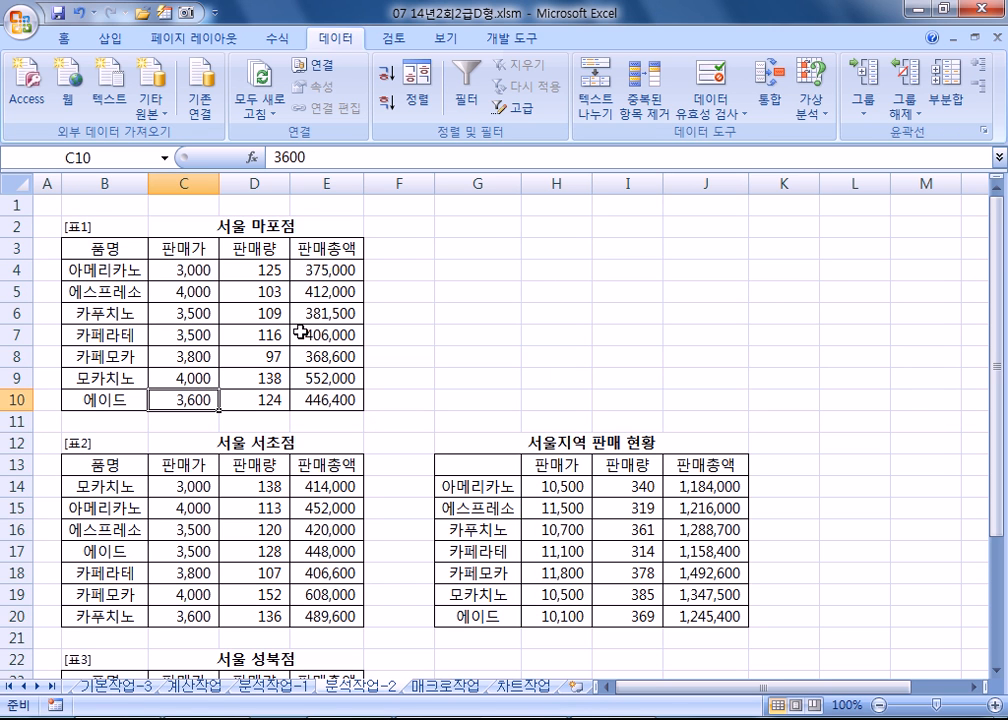
{"action": "key", "text": "ctrl+Page_Down"}
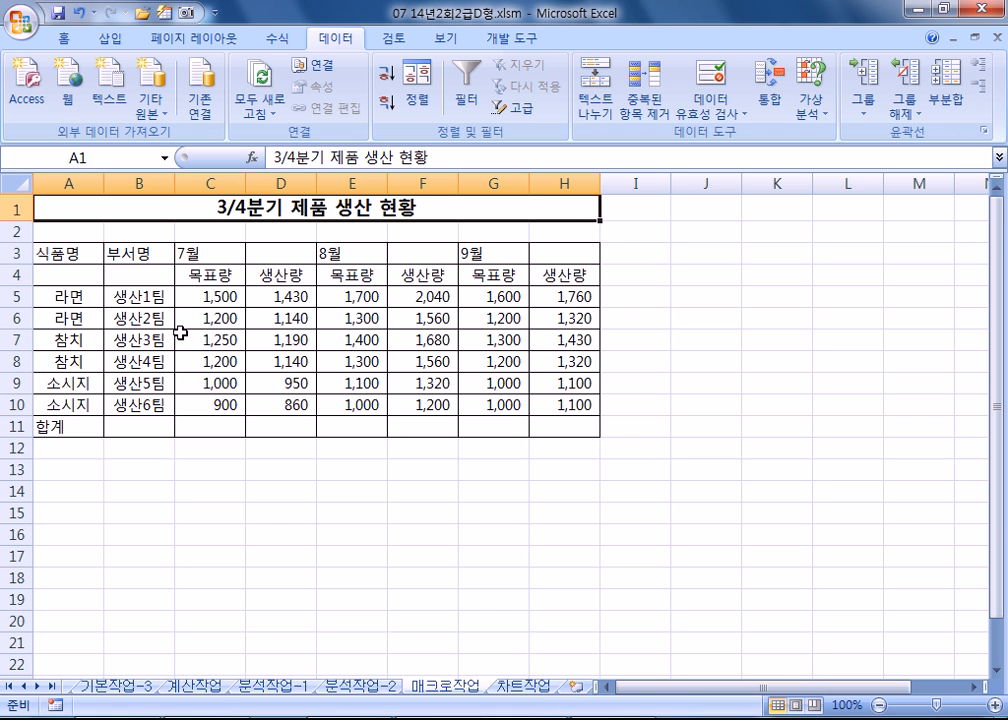
Step: Examine the row 3 headings 식품명, 부서명, 7월, 8월 and 9월 and the cells each one should span
{"action": "left_click", "coordinate": [61, 258]}
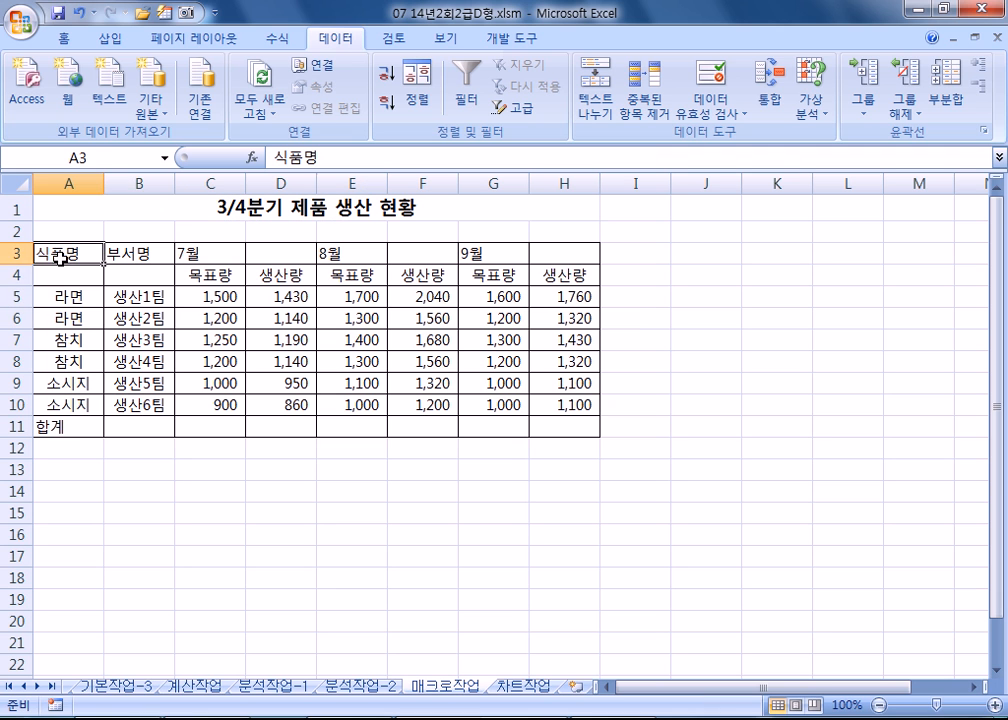
{"action": "left_click", "coordinate": [139, 254]}
{"action": "left_click_drag", "start_coordinate": [187, 254], "coordinate": [547, 266]}
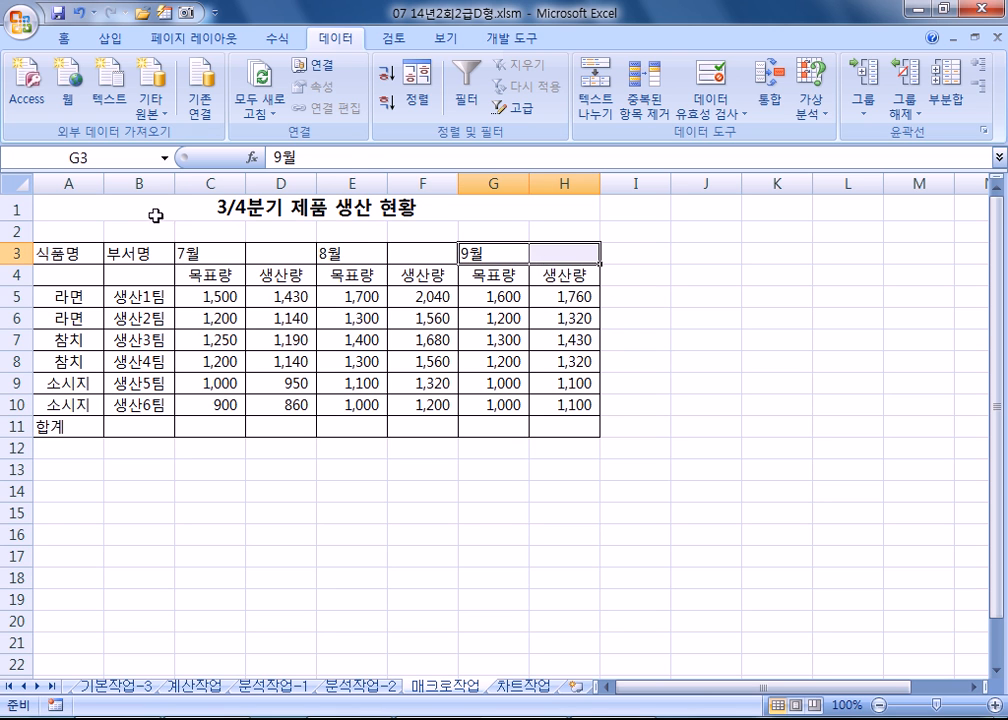
Step: With title cell A1 selected, start recording a macro named 병합 stored in 현재 통합 문서
{"action": "left_click", "coordinate": [94, 204]}
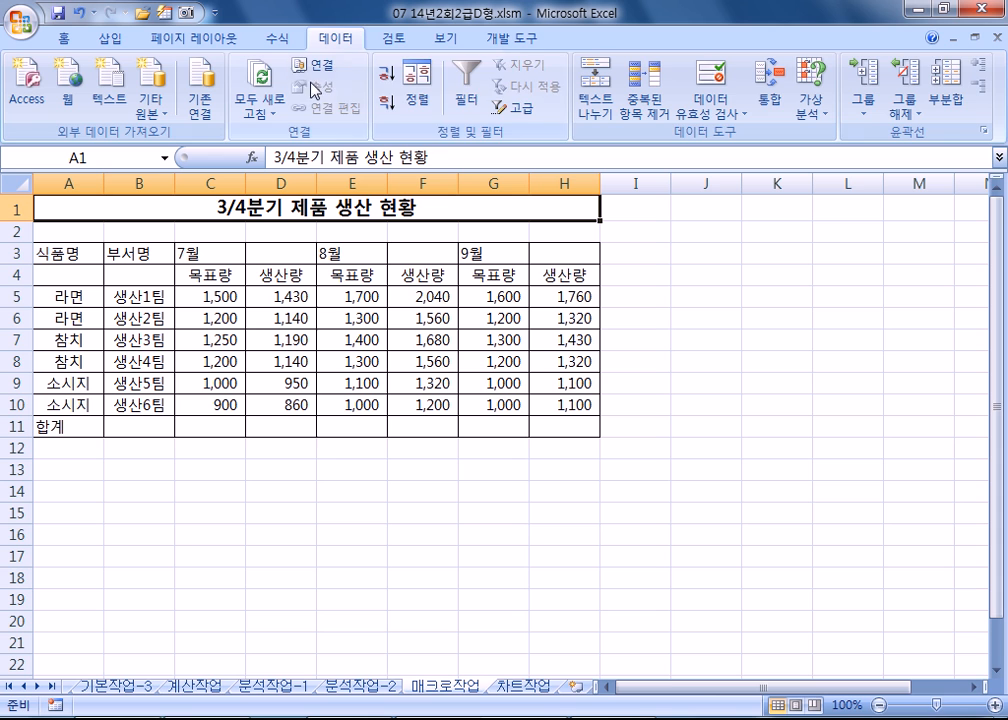
{"action": "left_click", "coordinate": [521, 45]}
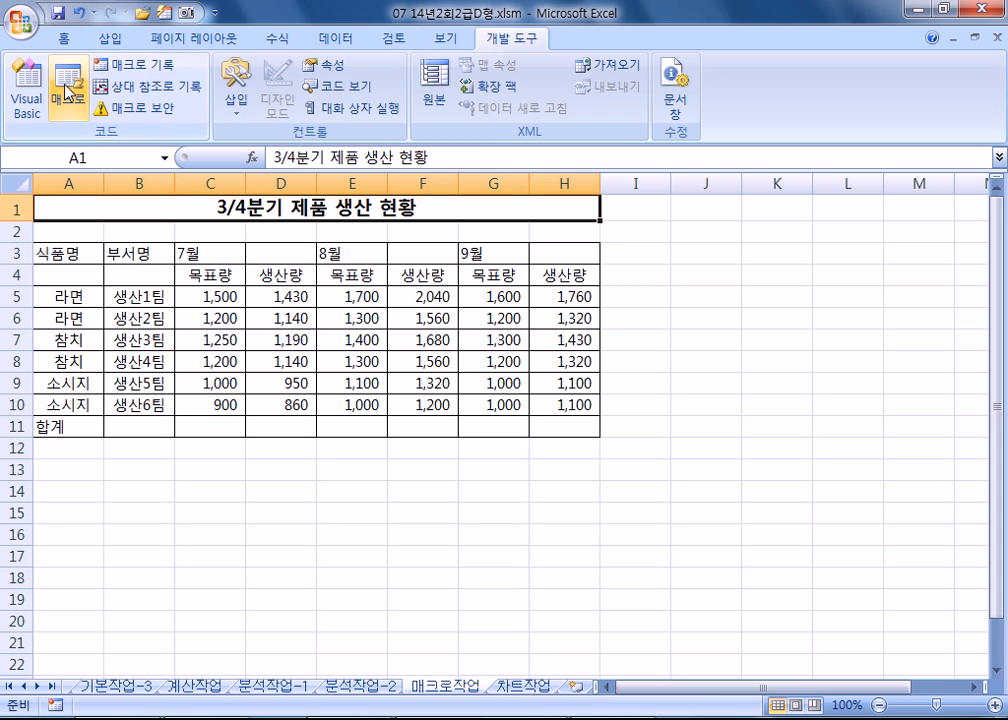
{"action": "left_click", "coordinate": [127, 68]}
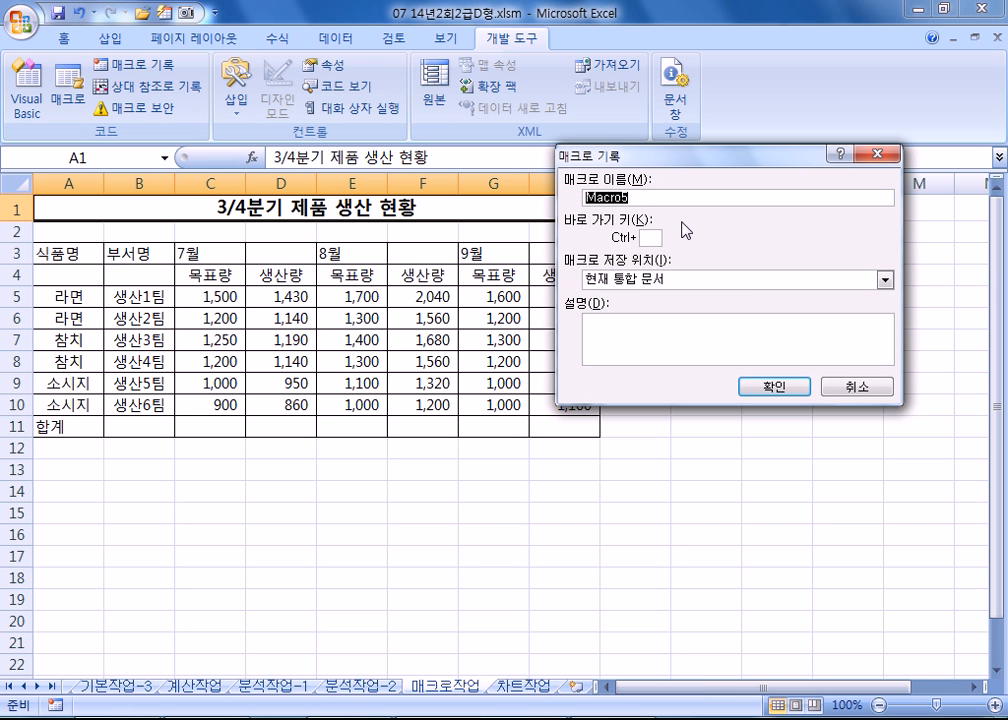
{"action": "type", "text": "QU"}
{"action": "type", "text": "병합"}
{"action": "key", "text": "Return"}
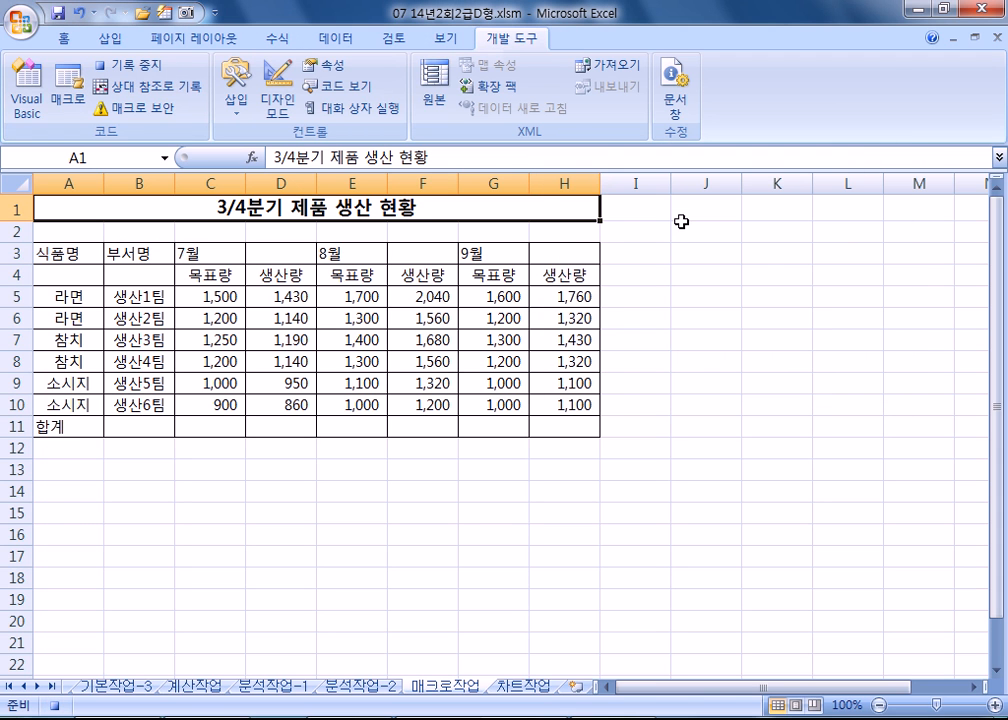
Step: Merge and center the 식품명 heading across A3:A4 and the 부서명 heading across B3:B4
{"action": "left_click_drag", "start_coordinate": [45, 253], "coordinate": [46, 271]}
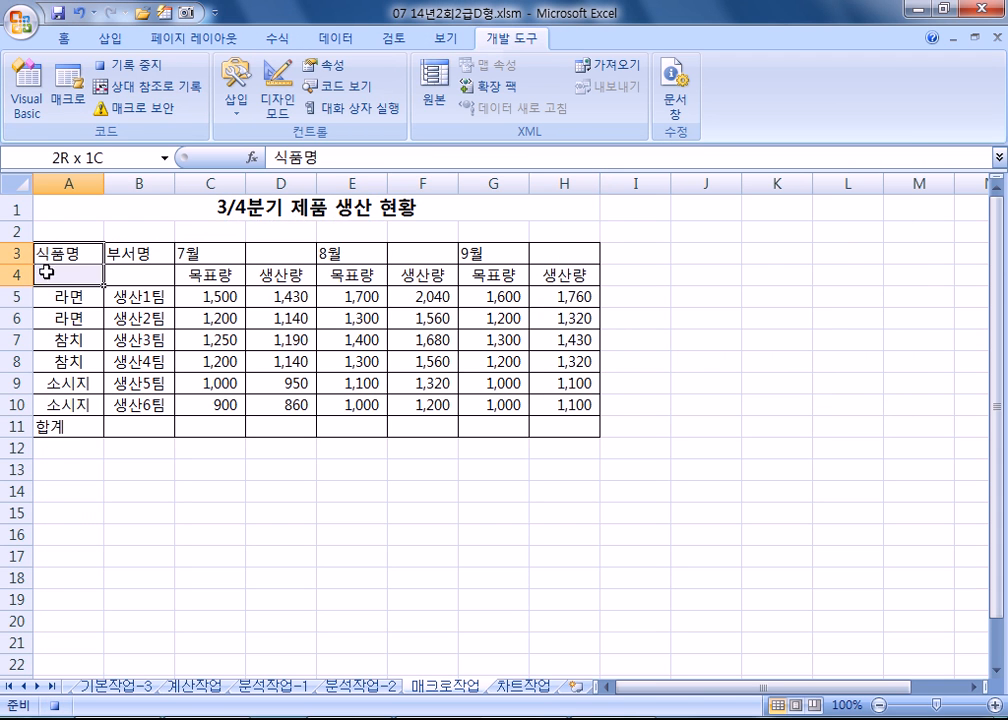
{"action": "left_click", "coordinate": [64, 39]}
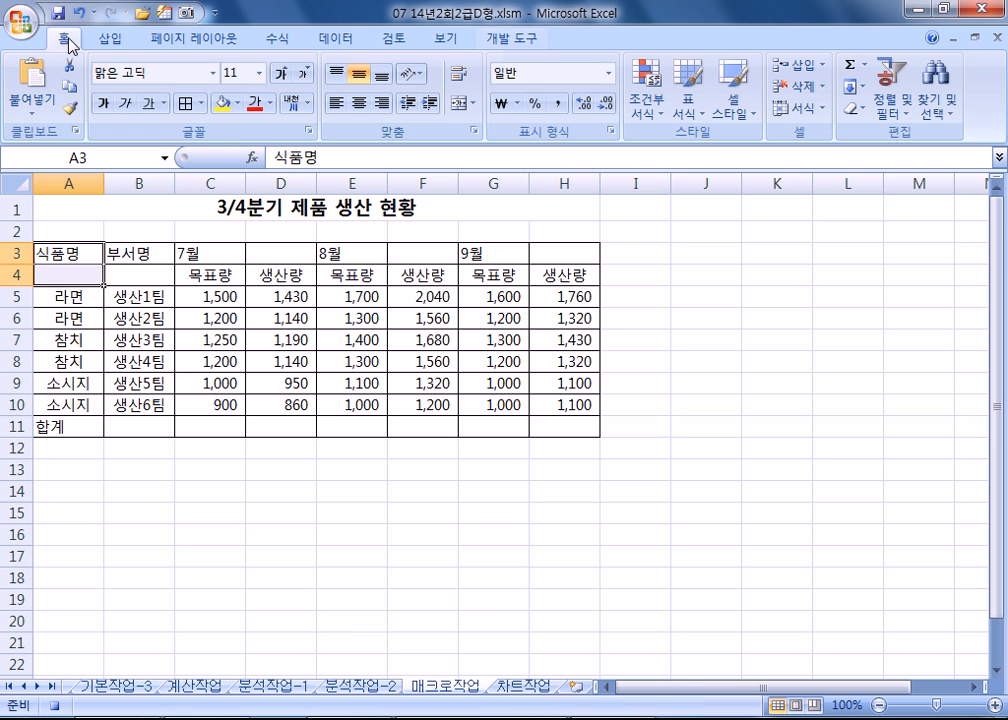
{"action": "left_click", "coordinate": [459, 102]}
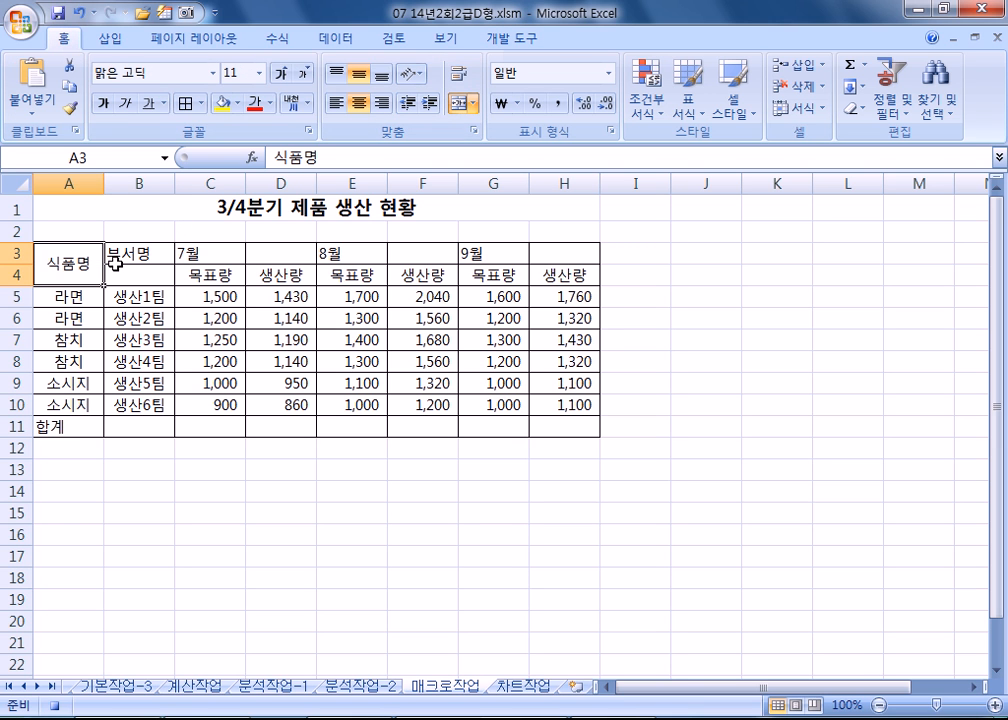
{"action": "left_click_drag", "start_coordinate": [117, 256], "coordinate": [124, 272]}
{"action": "left_click", "coordinate": [459, 102]}
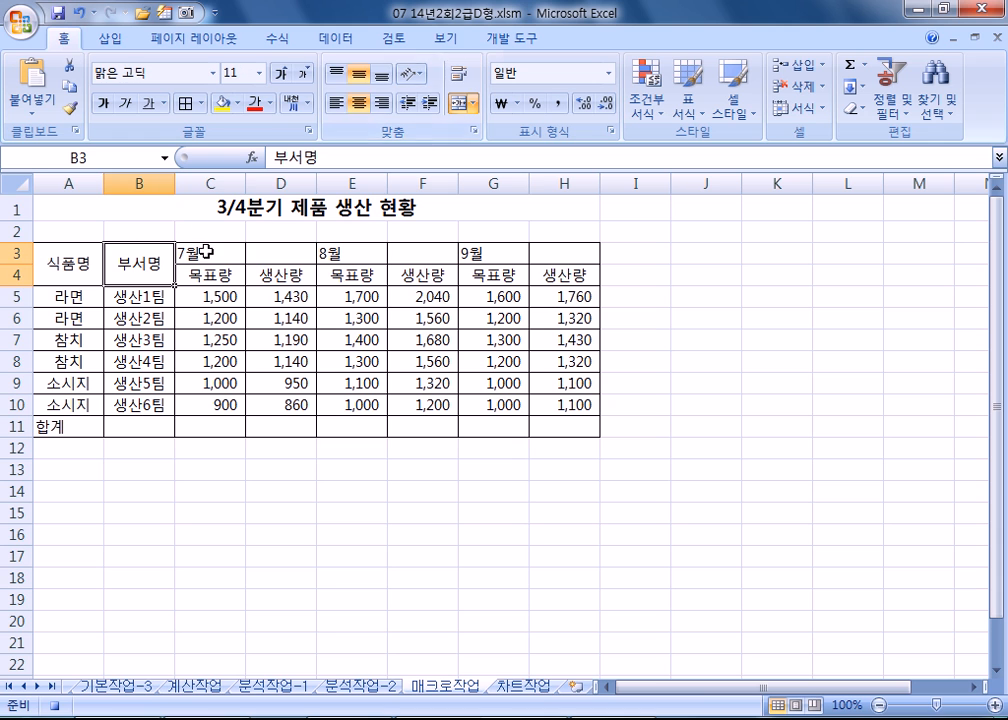
Step: Merge and center the month headings 7월 across C3:D3, 8월 across E3:F3 and 9월 across G3:H3
{"action": "left_click_drag", "start_coordinate": [207, 252], "coordinate": [260, 252]}
{"action": "left_click", "coordinate": [459, 102]}
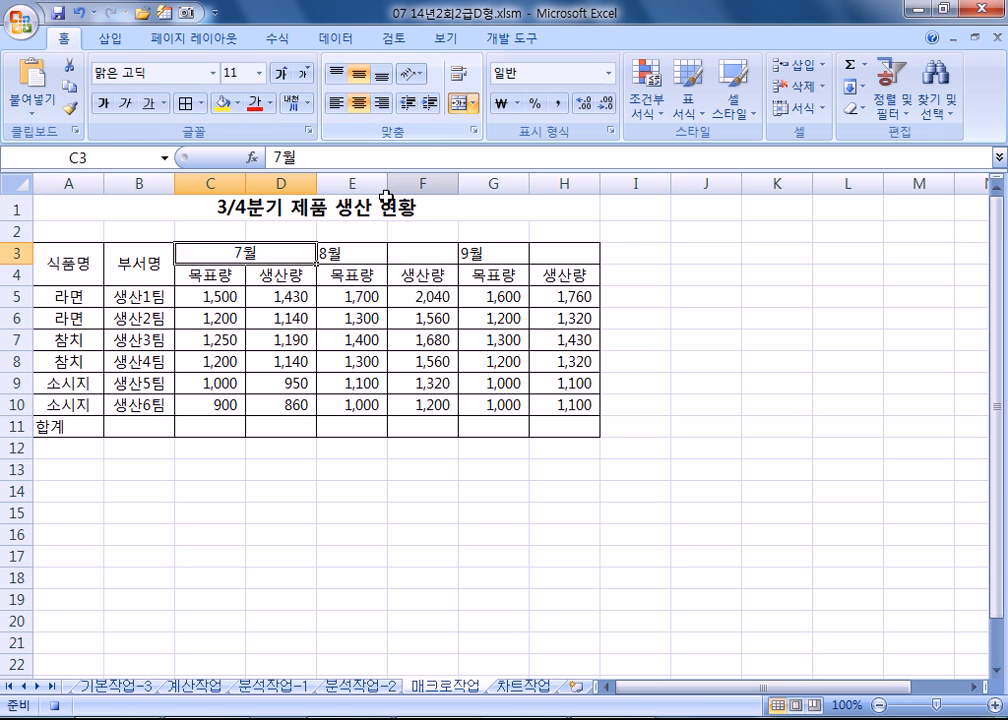
{"action": "left_click_drag", "start_coordinate": [352, 253], "coordinate": [400, 254]}
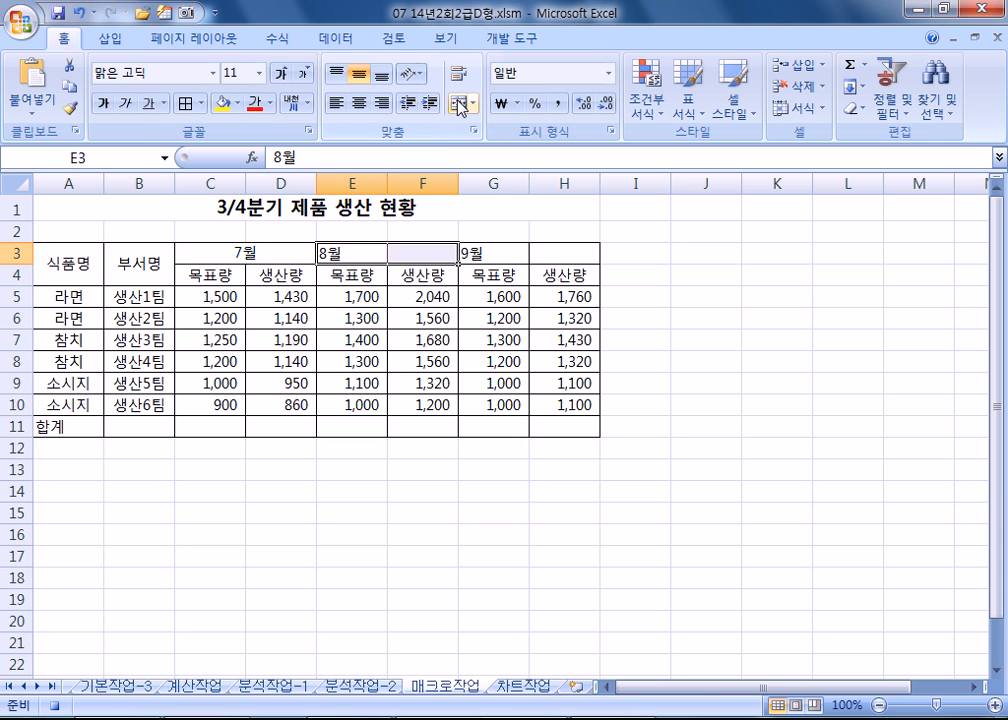
{"action": "left_click", "coordinate": [459, 102]}
{"action": "left_click_drag", "start_coordinate": [500, 250], "coordinate": [575, 250]}
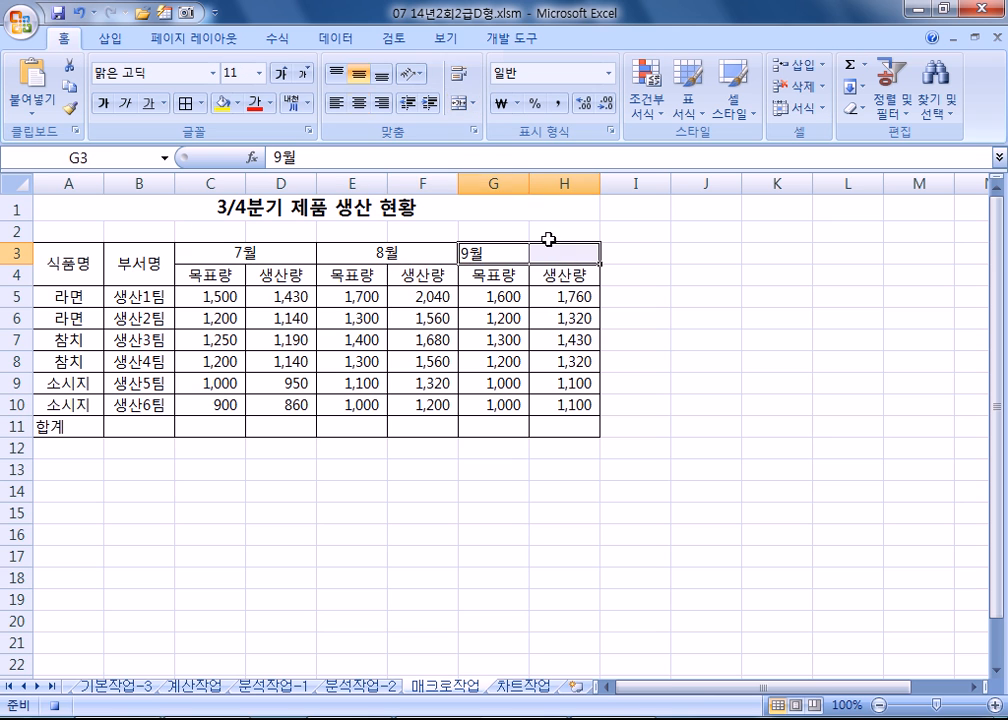
{"action": "left_click", "coordinate": [460, 104]}
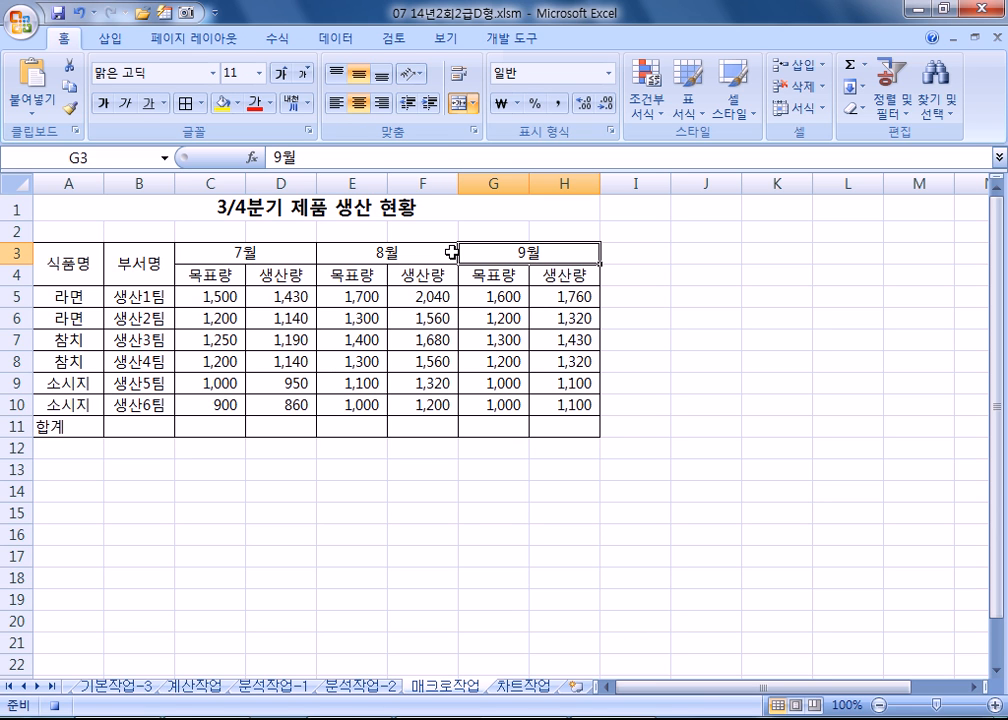
Step: Merge and center the 합계 label across A11:B11
{"action": "left_click", "coordinate": [202, 204]}
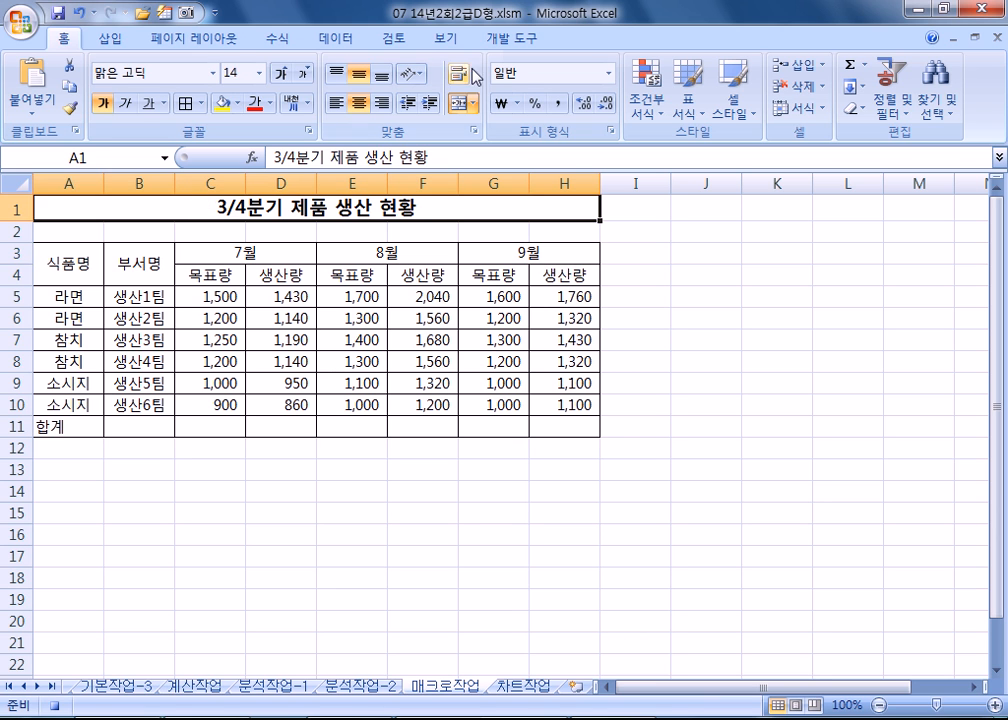
{"action": "left_click", "coordinate": [512, 38]}
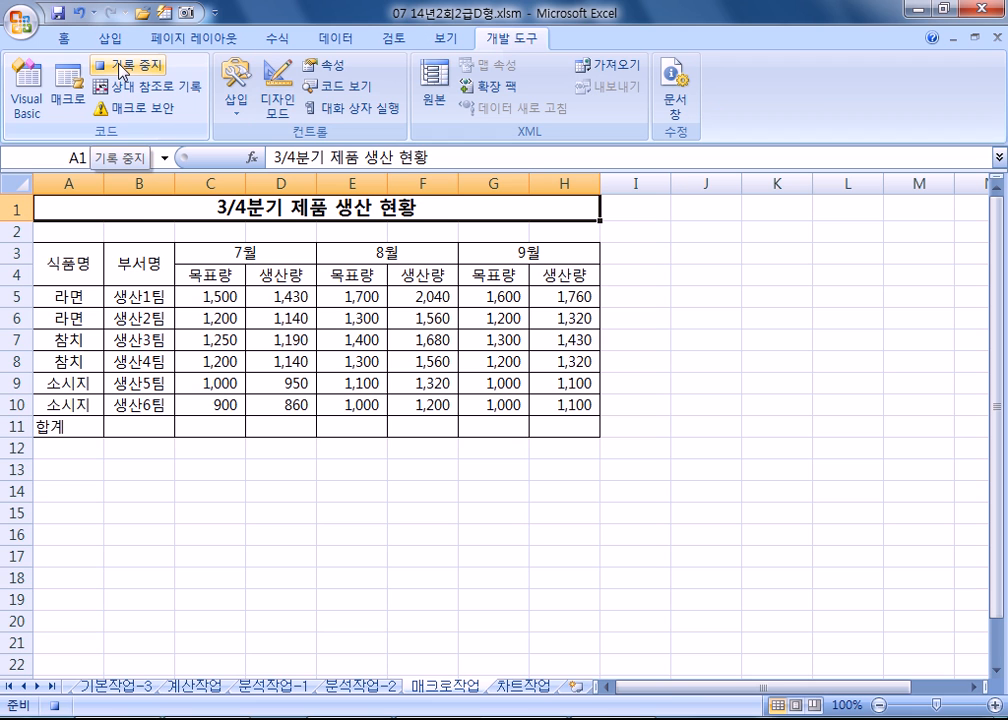
{"action": "left_click_drag", "start_coordinate": [67, 427], "coordinate": [109, 430]}
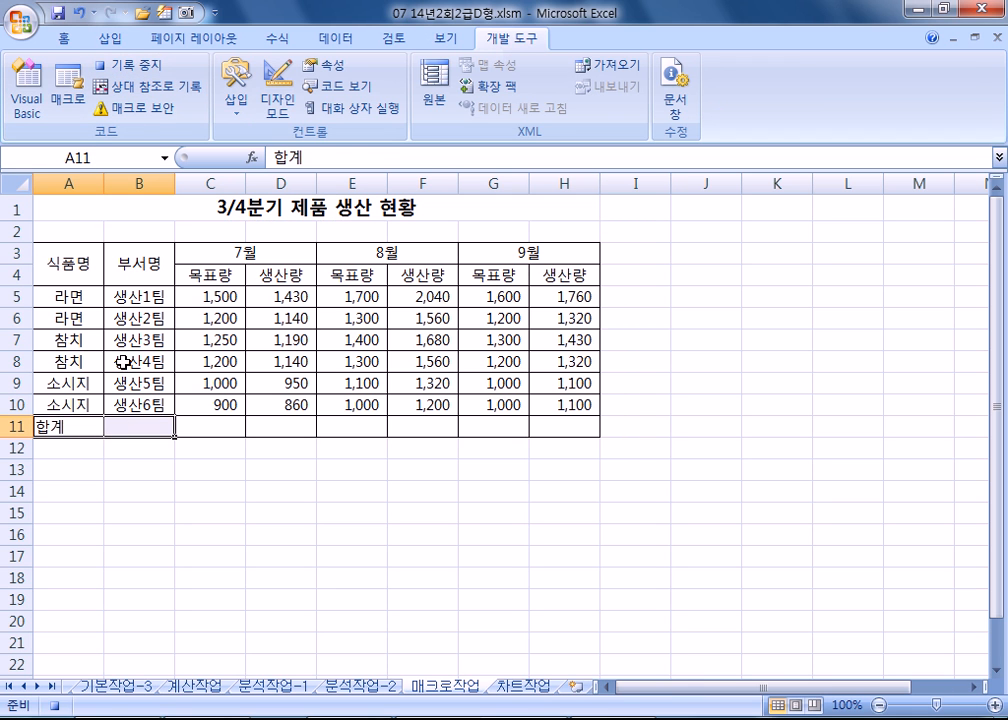
{"action": "left_click", "coordinate": [66, 39]}
{"action": "left_click", "coordinate": [457, 104]}
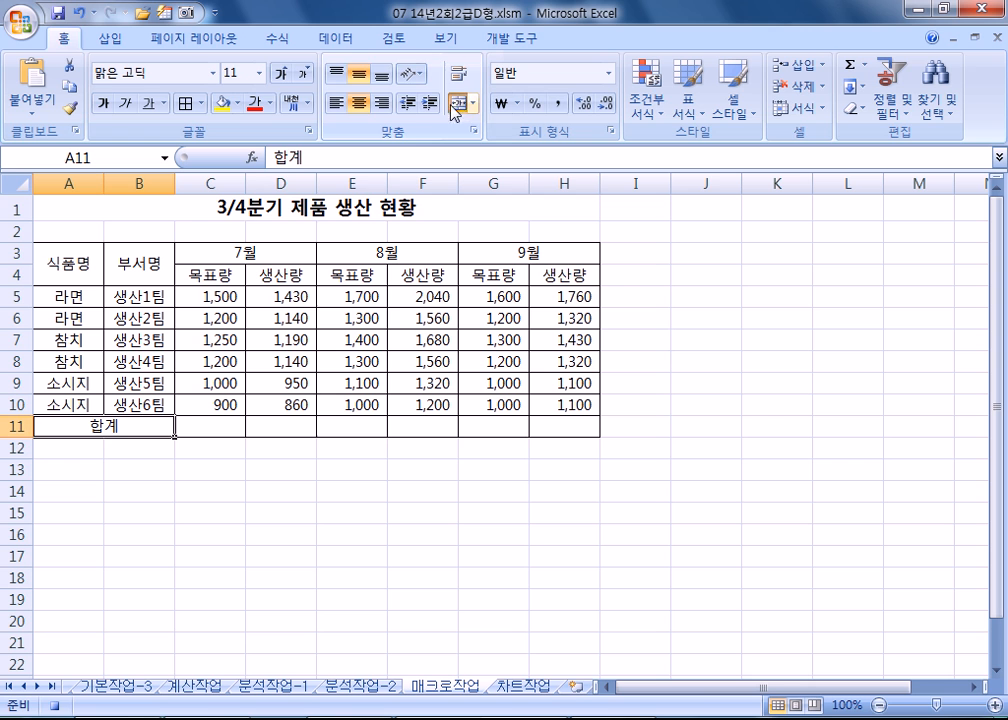
Step: Select title cell A1 and stop recording the macro
{"action": "left_click", "coordinate": [205, 210]}
{"action": "left_click", "coordinate": [488, 40]}
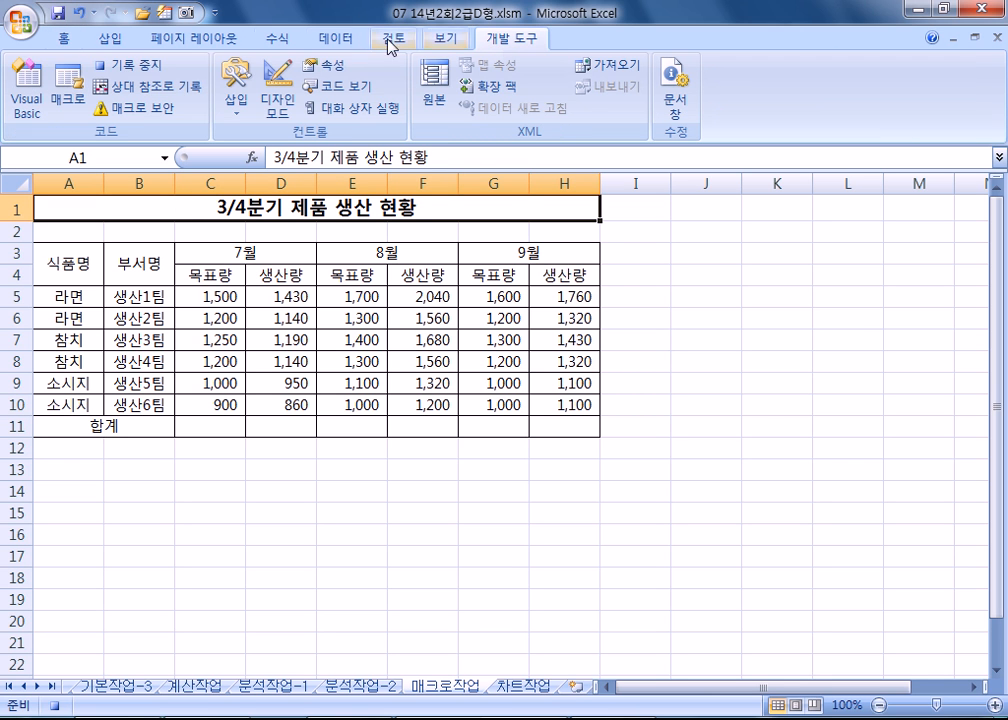
{"action": "left_click", "coordinate": [130, 64]}
Step: Open the 병합 macro's code for editing and set a breakpoint on the Range("A11:B11").Select line
{"action": "left_click", "coordinate": [68, 90]}
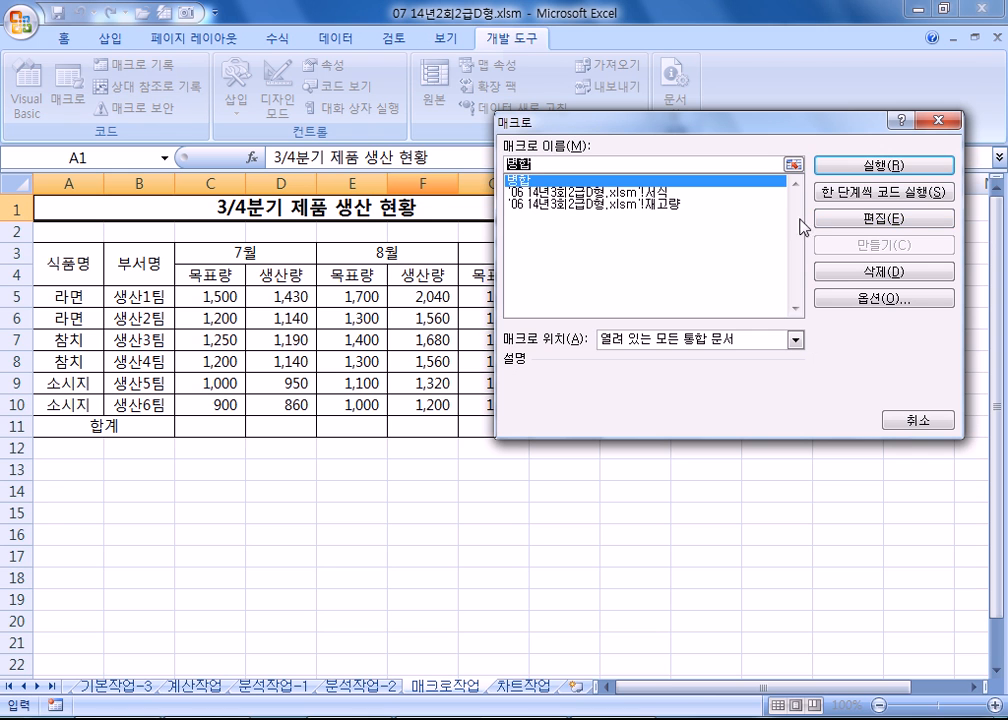
{"action": "left_click", "coordinate": [855, 220]}
{"action": "scroll", "coordinate": [488, 313], "scroll_direction": "down", "scroll_amount": 1}
{"action": "scroll", "coordinate": [488, 313], "scroll_direction": "down", "scroll_amount": 12}
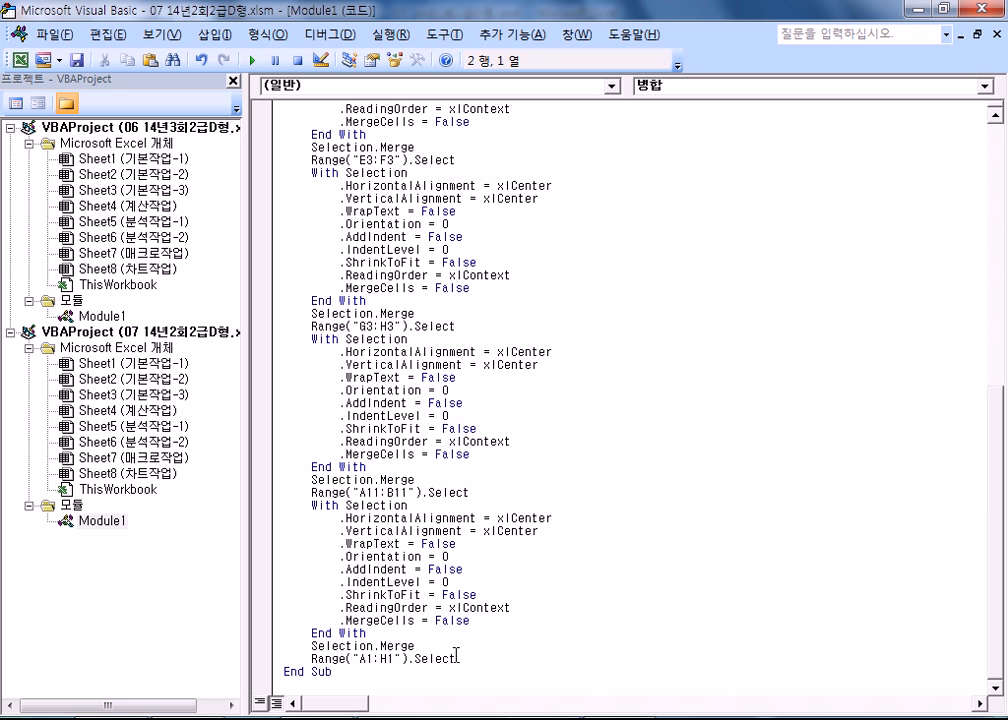
{"action": "left_click", "coordinate": [272, 495]}
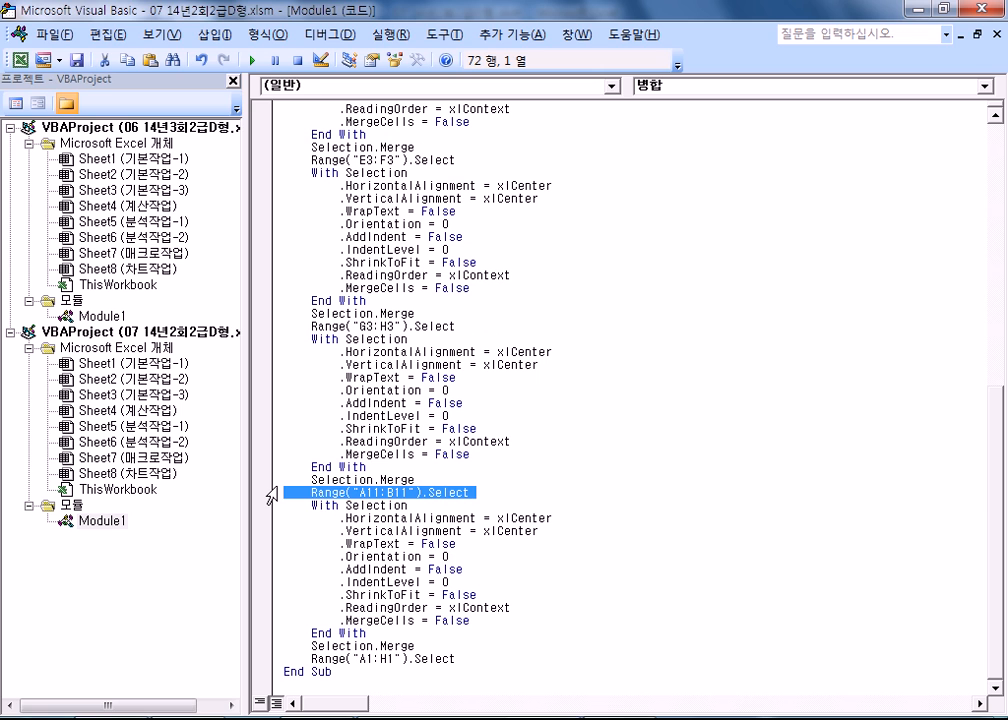
{"action": "left_click", "coordinate": [263, 493]}
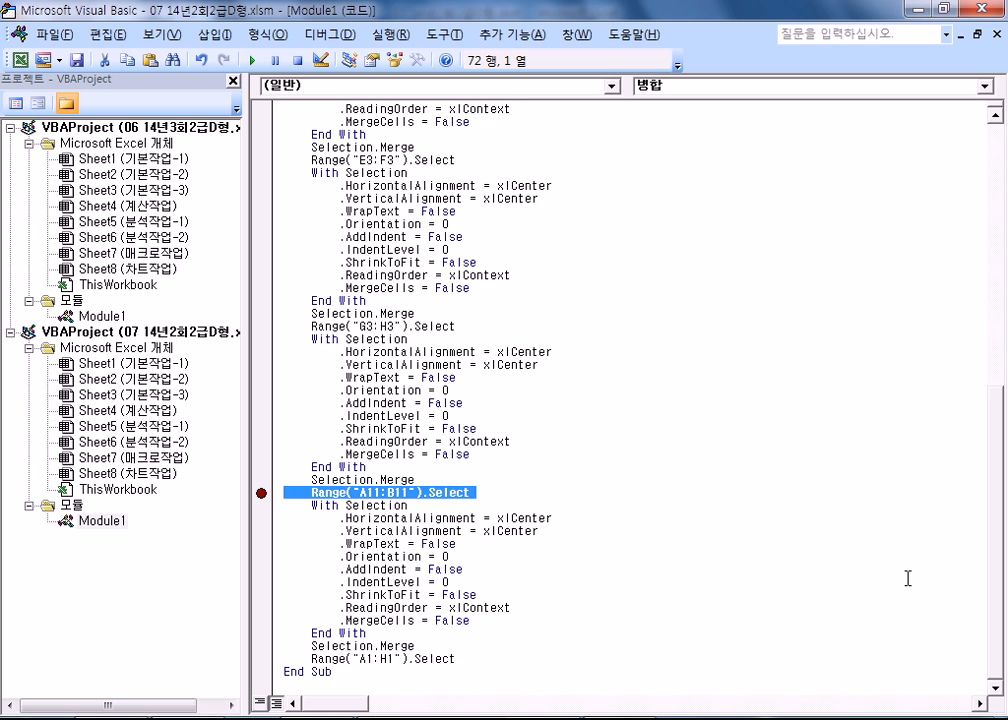
Step: Review the recorded 병합 code through all of its merged ranges, then close the Visual Basic editor
{"action": "scroll", "coordinate": [907, 578], "scroll_direction": "up", "scroll_amount": 14}
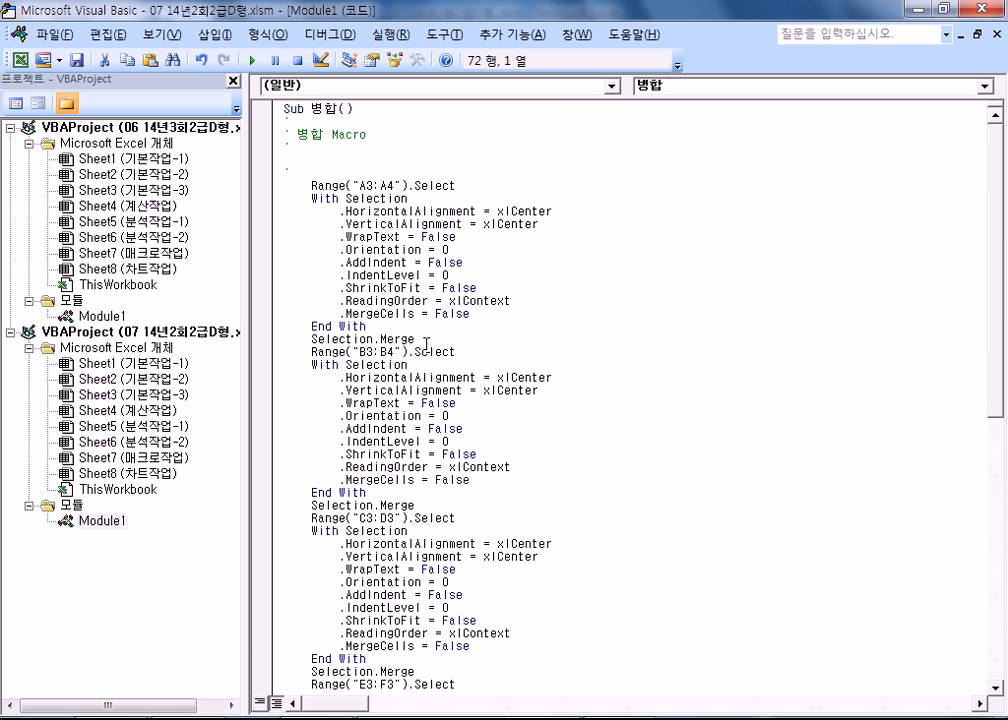
{"action": "scroll", "coordinate": [418, 345], "scroll_direction": "down", "scroll_amount": 2}
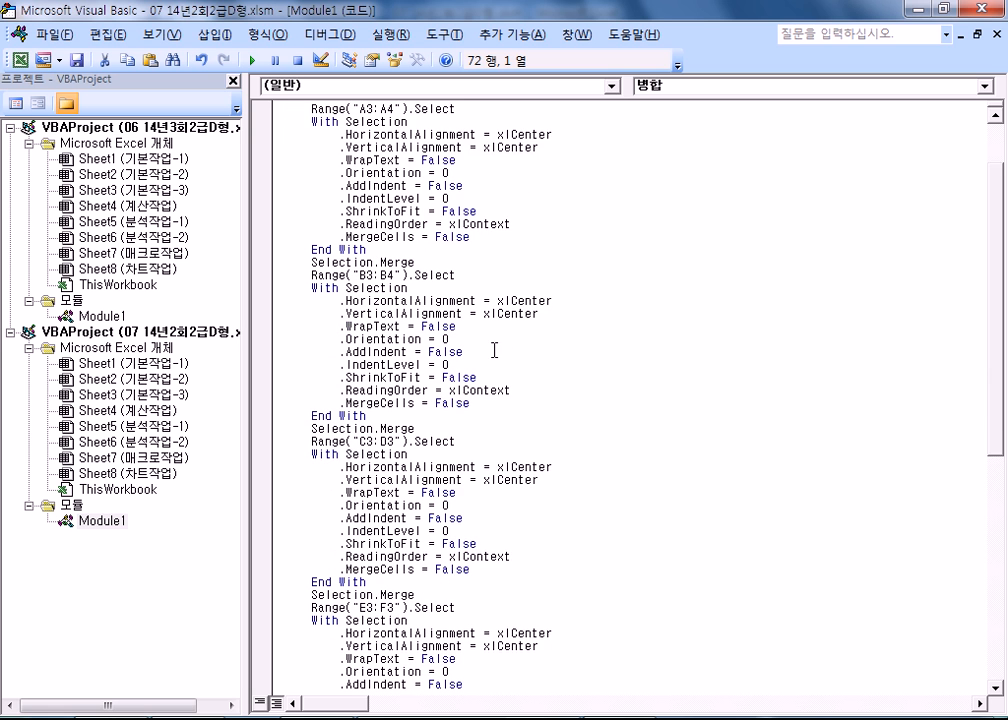
{"action": "scroll", "coordinate": [494, 349], "scroll_direction": "down", "scroll_amount": 5}
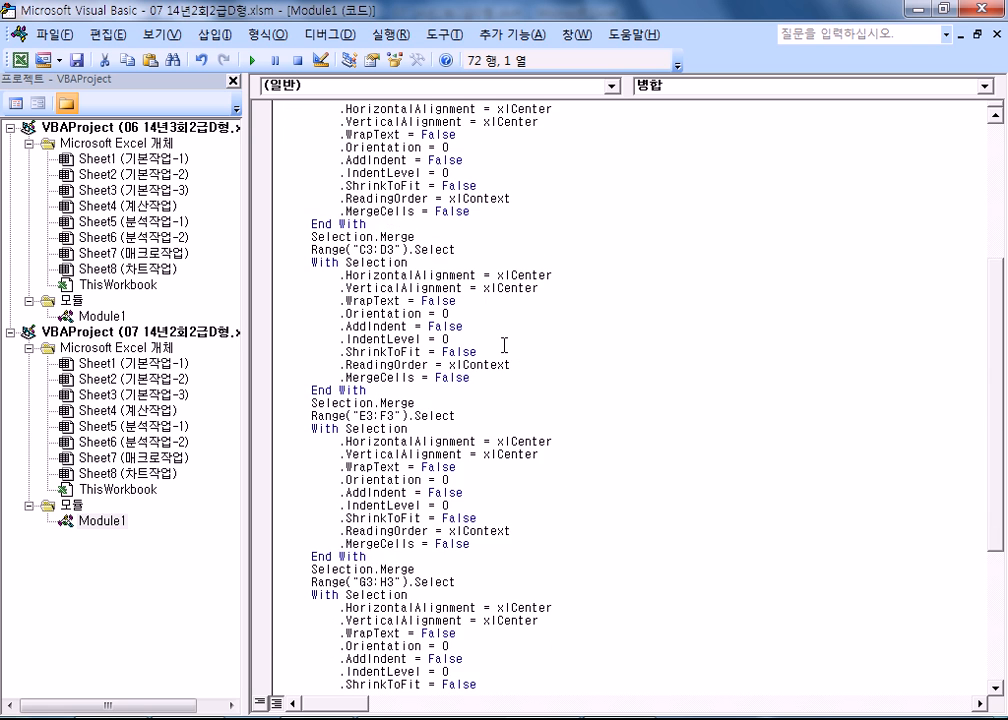
{"action": "scroll", "coordinate": [504, 345], "scroll_direction": "down", "scroll_amount": 6}
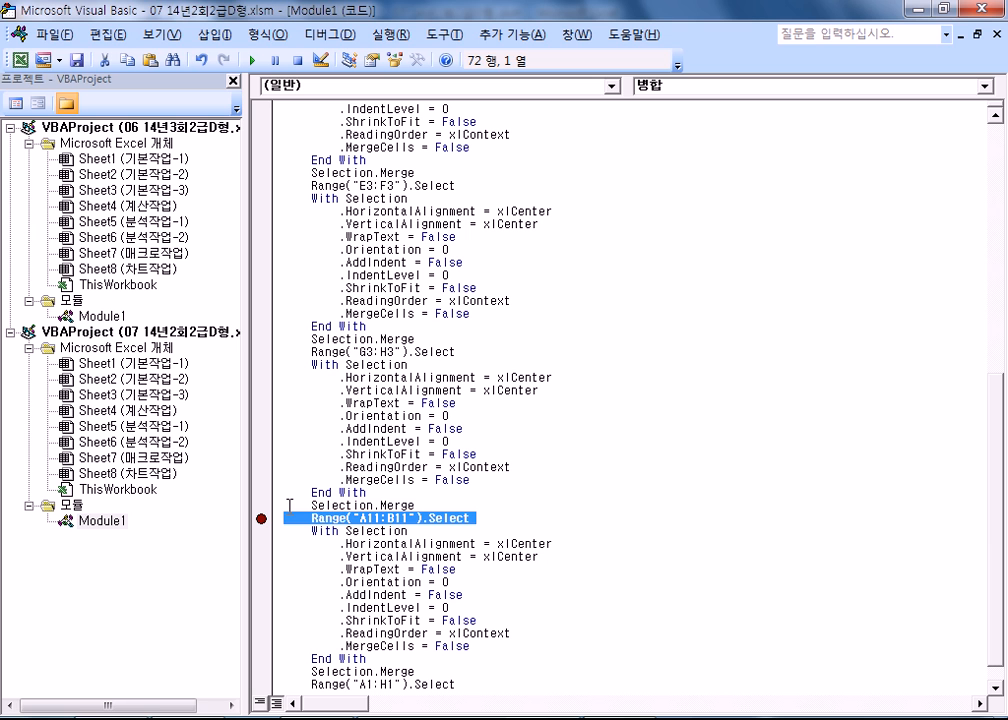
{"action": "scroll", "coordinate": [289, 505], "scroll_direction": "down", "scroll_amount": 1}
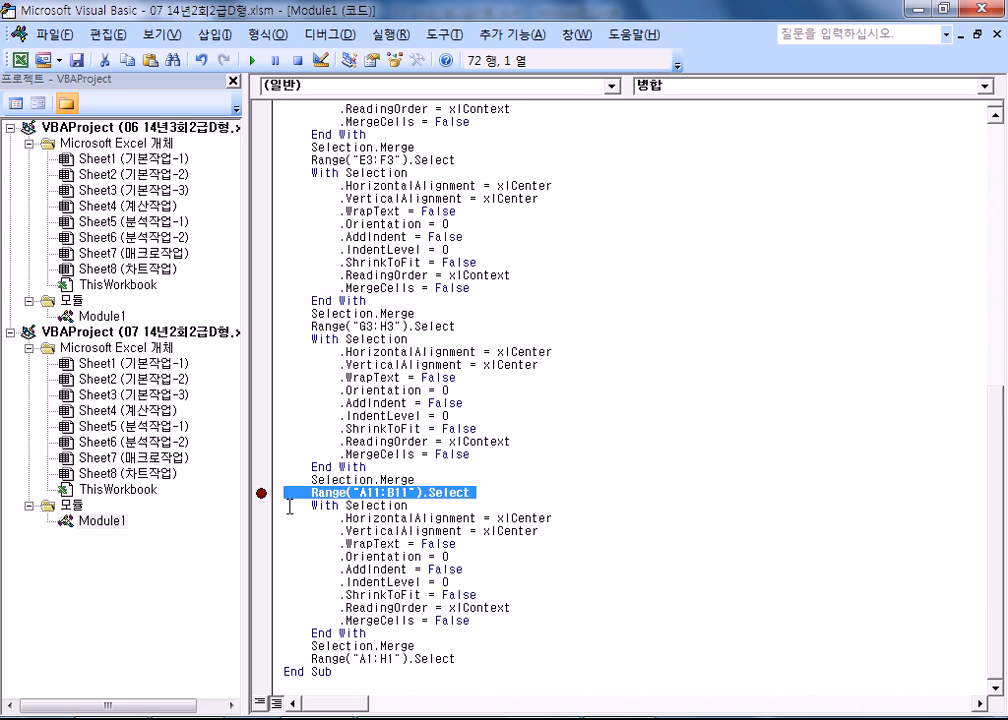
{"action": "scroll", "coordinate": [290, 506], "scroll_direction": "up", "scroll_amount": 5}
{"action": "left_click", "coordinate": [978, 9]}
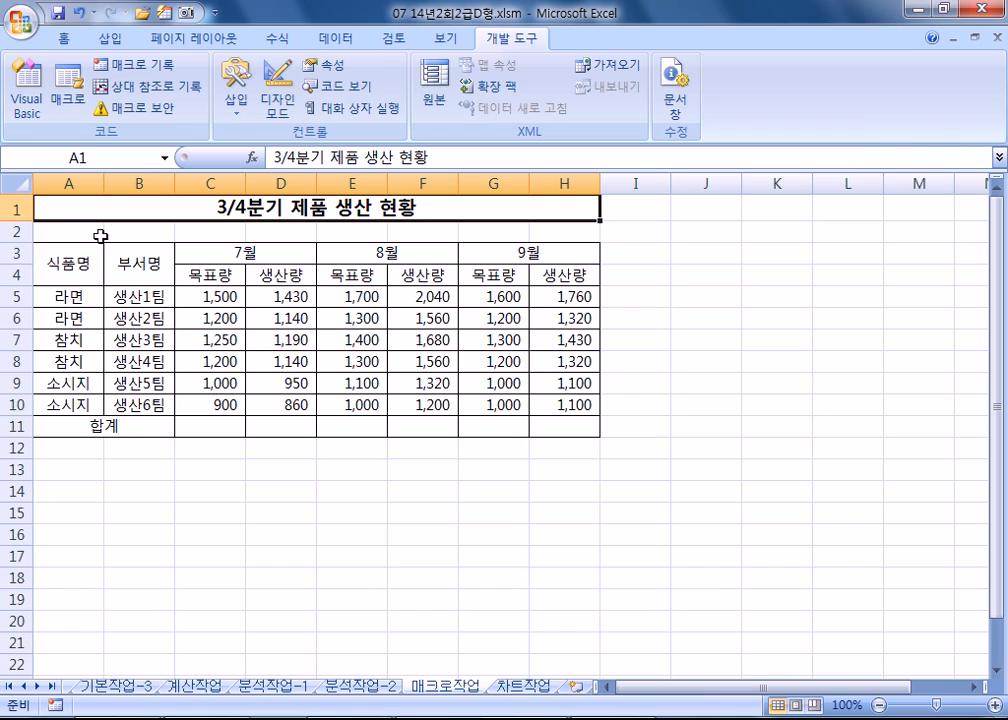
Step: Unmerge the headings 식품명, 부서명, 7월, 8월 and 9월 together with the 합계 cell in row 11
{"action": "left_click_drag", "start_coordinate": [49, 252], "coordinate": [135, 256]}
{"action": "left_click_drag", "start_coordinate": [205, 253], "coordinate": [489, 248]}
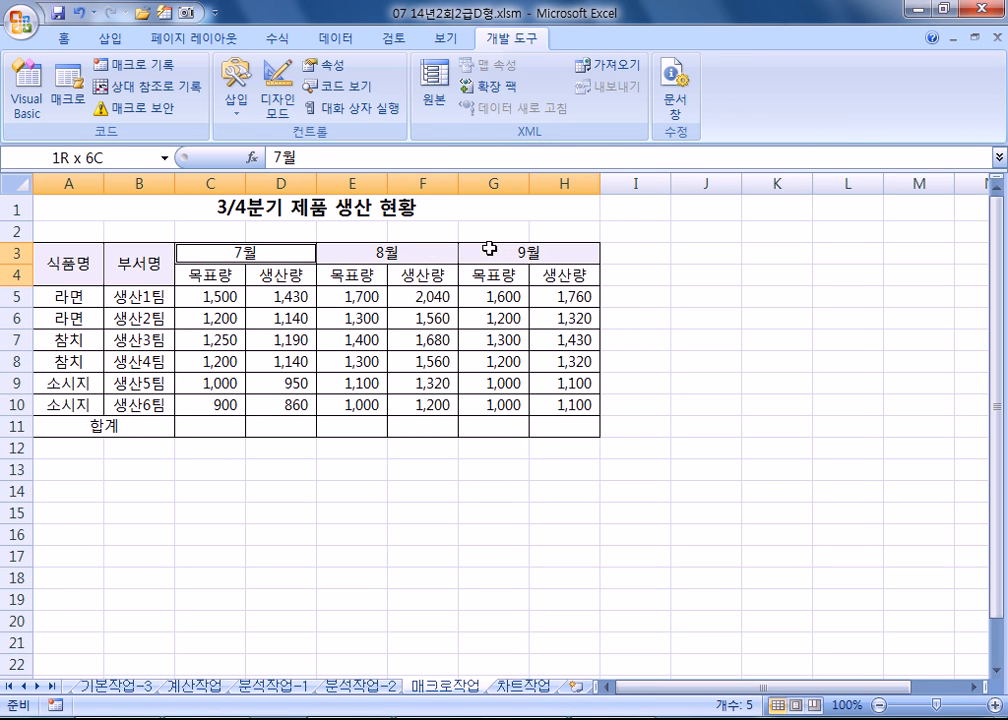
{"action": "left_click", "coordinate": [90, 424], "text": "ctrl"}
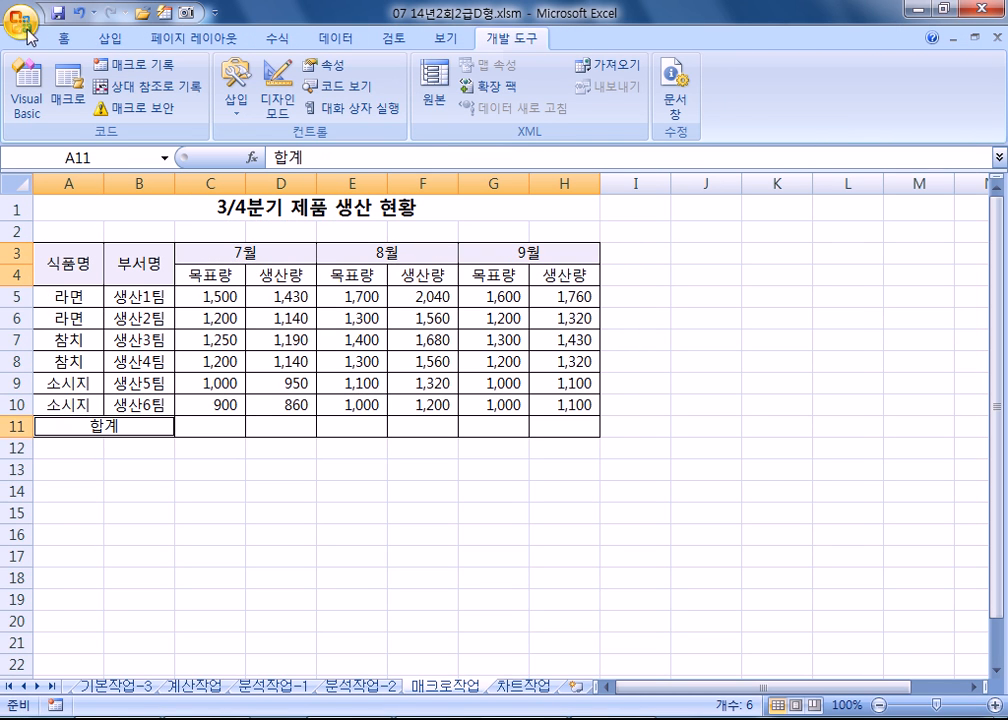
{"action": "left_click", "coordinate": [63, 38]}
{"action": "left_click", "coordinate": [459, 102]}
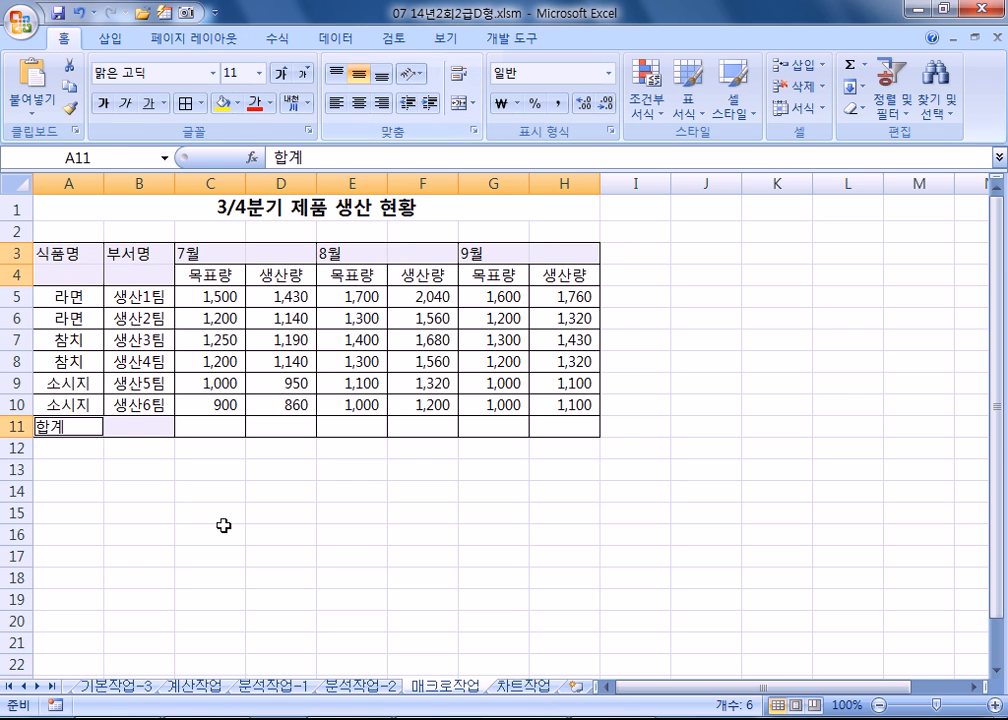
{"action": "left_click", "coordinate": [223, 525]}
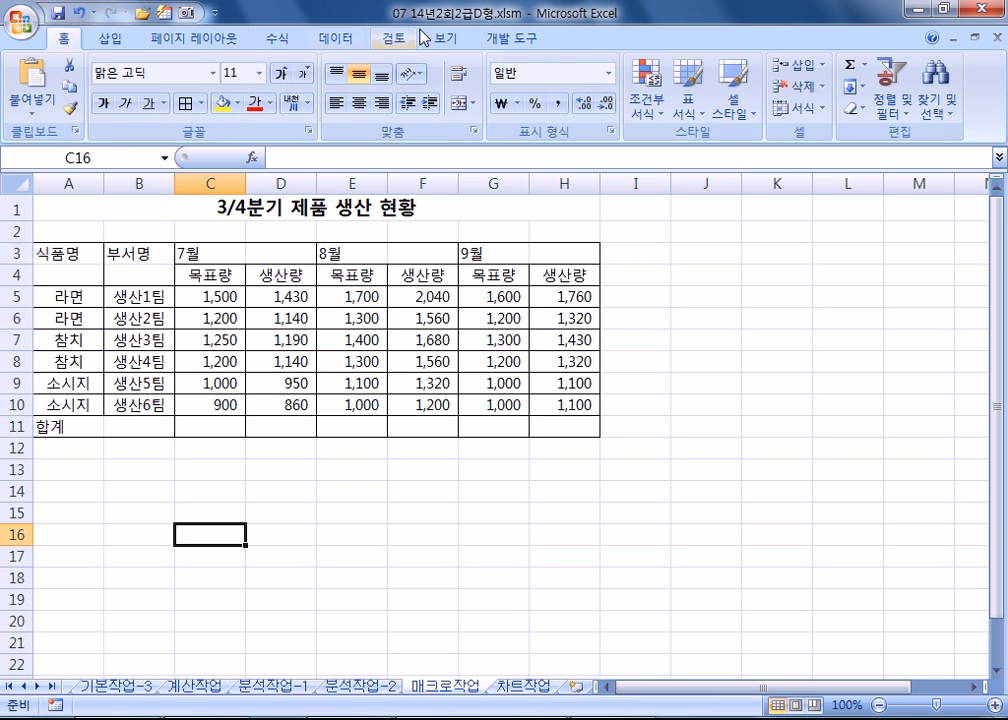
Step: Run the 병합 macro on the unmerged table
{"action": "left_click", "coordinate": [511, 38]}
{"action": "left_click", "coordinate": [68, 95]}
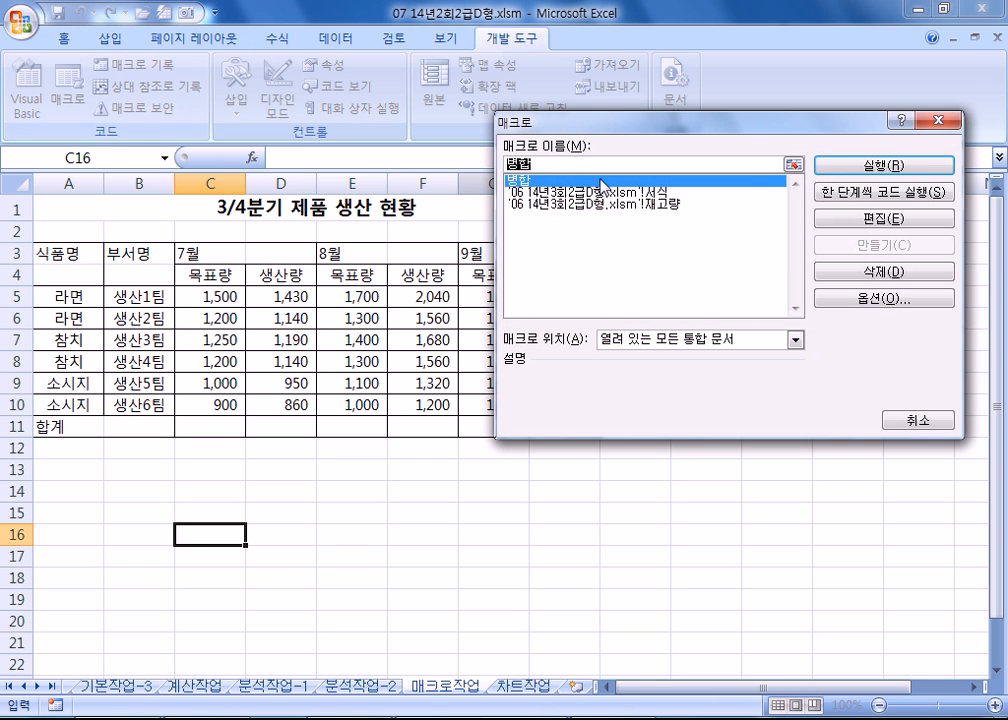
{"action": "left_click", "coordinate": [900, 167]}
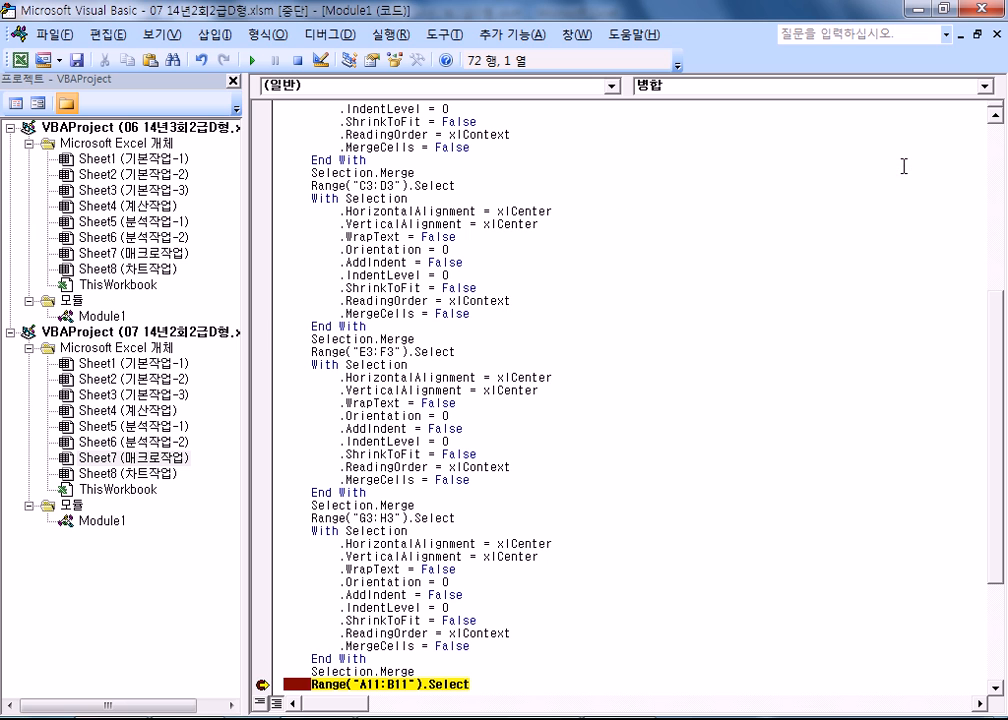
Step: Examine the code around the halted Range("A11:B11").Select line, then close the editor and end debugging
{"action": "left_click", "coordinate": [567, 331]}
{"action": "scroll", "coordinate": [465, 512], "scroll_direction": "down", "scroll_amount": 3}
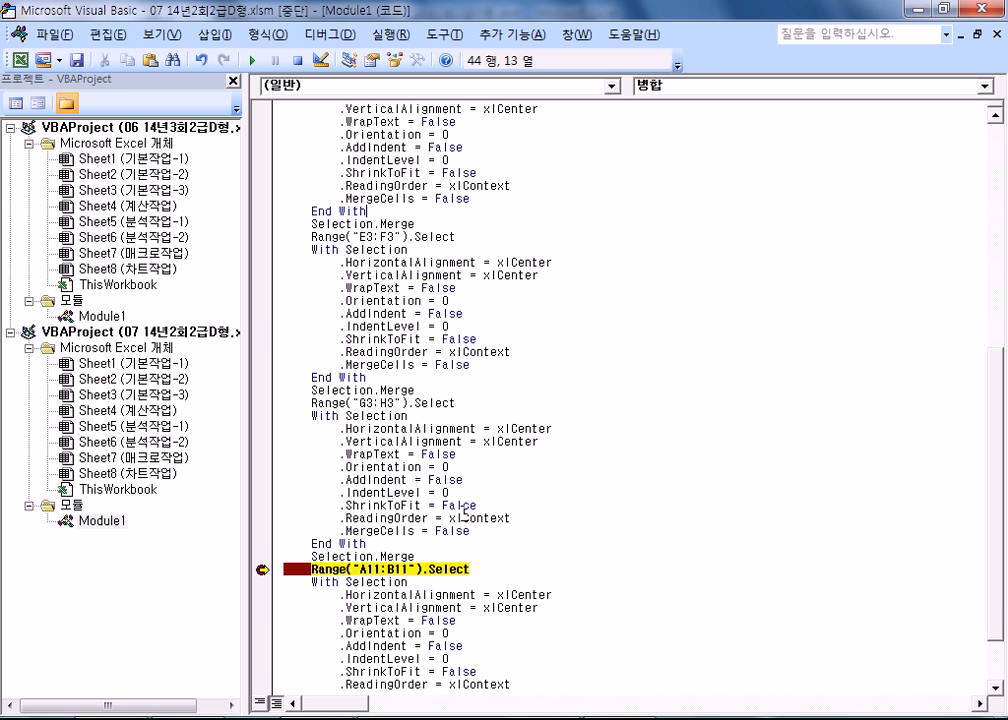
{"action": "scroll", "coordinate": [397, 582], "scroll_direction": "down", "scroll_amount": 2}
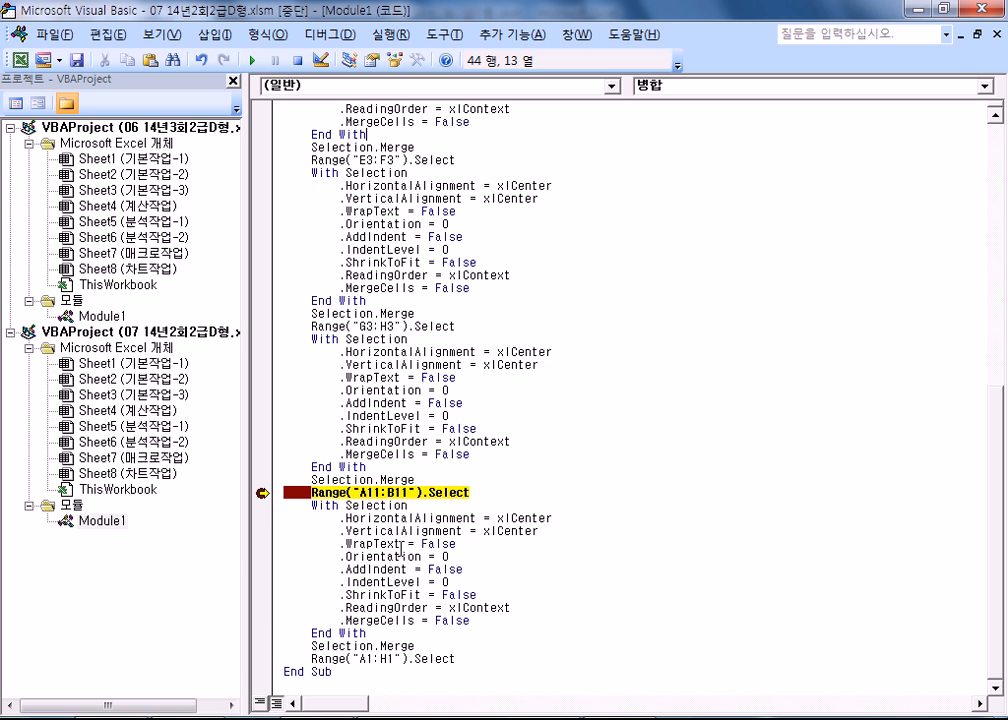
{"action": "left_click", "coordinate": [998, 36]}
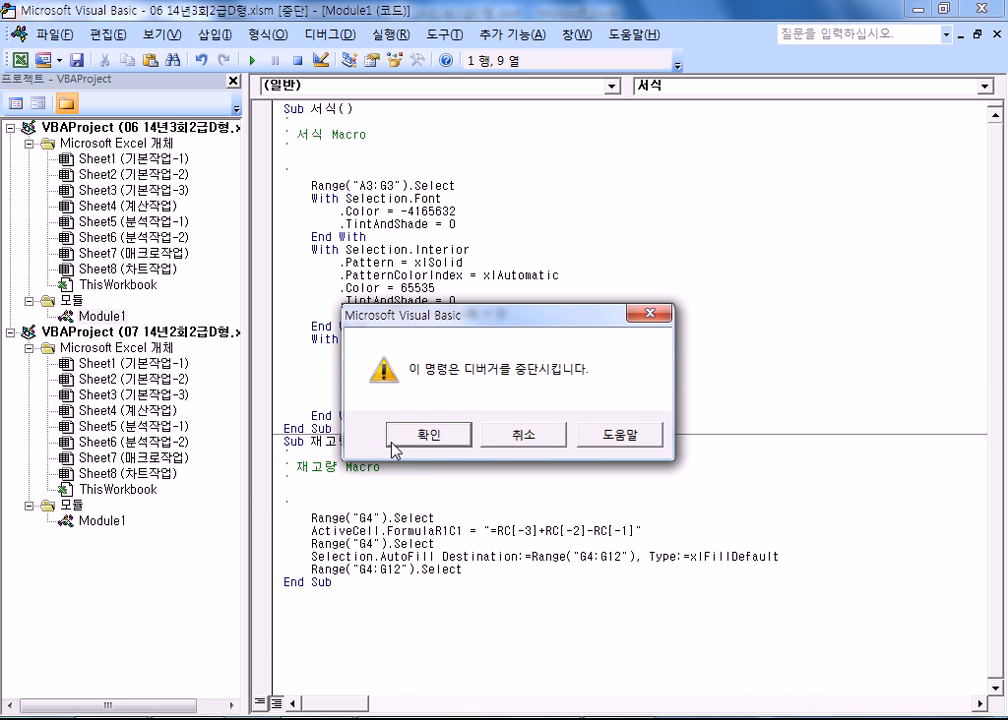
{"action": "left_click", "coordinate": [430, 437]}
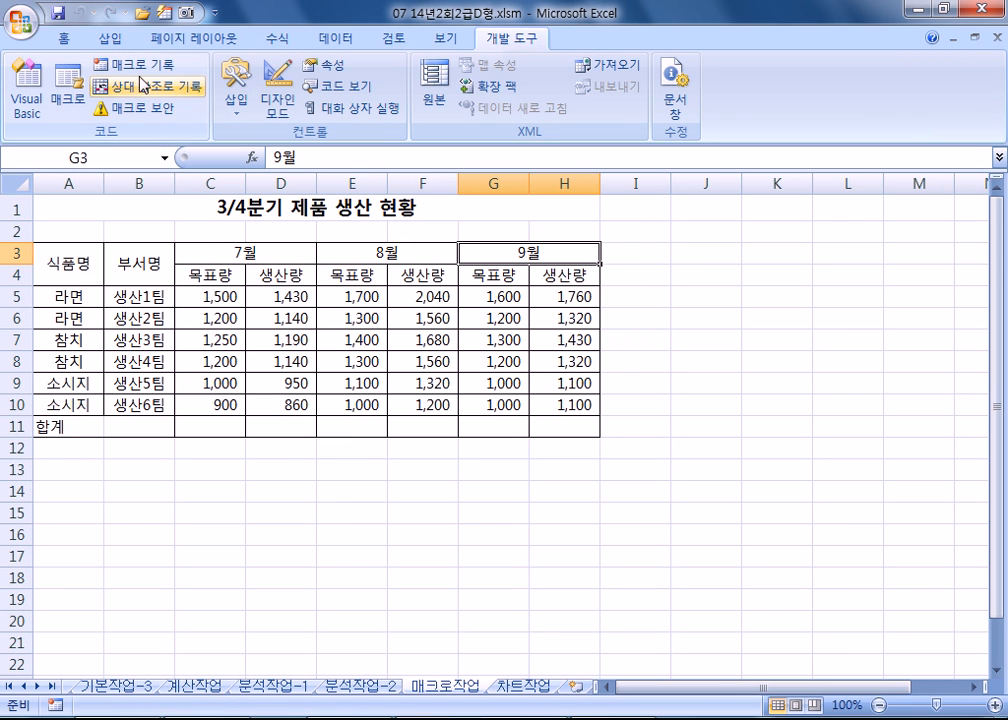
Step: Unmerge the headings 식품명, 부서명, 7월, 8월 and 9월 in rows 3 and 4, then select the title cell A1
{"action": "left_click_drag", "start_coordinate": [83, 252], "coordinate": [140, 254]}
{"action": "left_click_drag", "start_coordinate": [216, 254], "coordinate": [478, 254]}
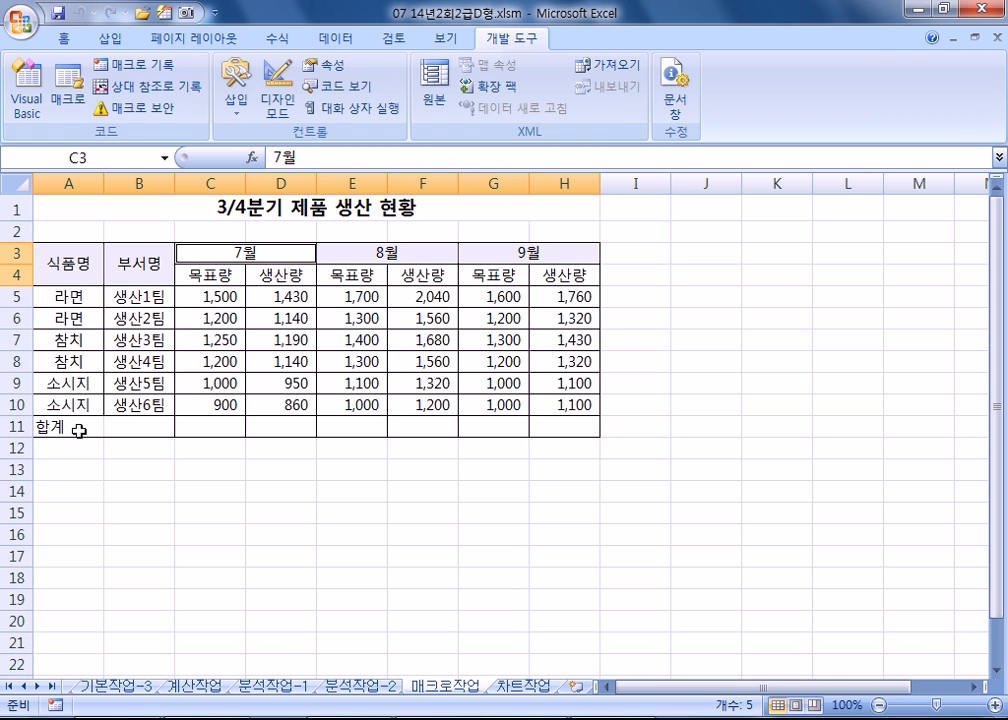
{"action": "left_click", "coordinate": [68, 39]}
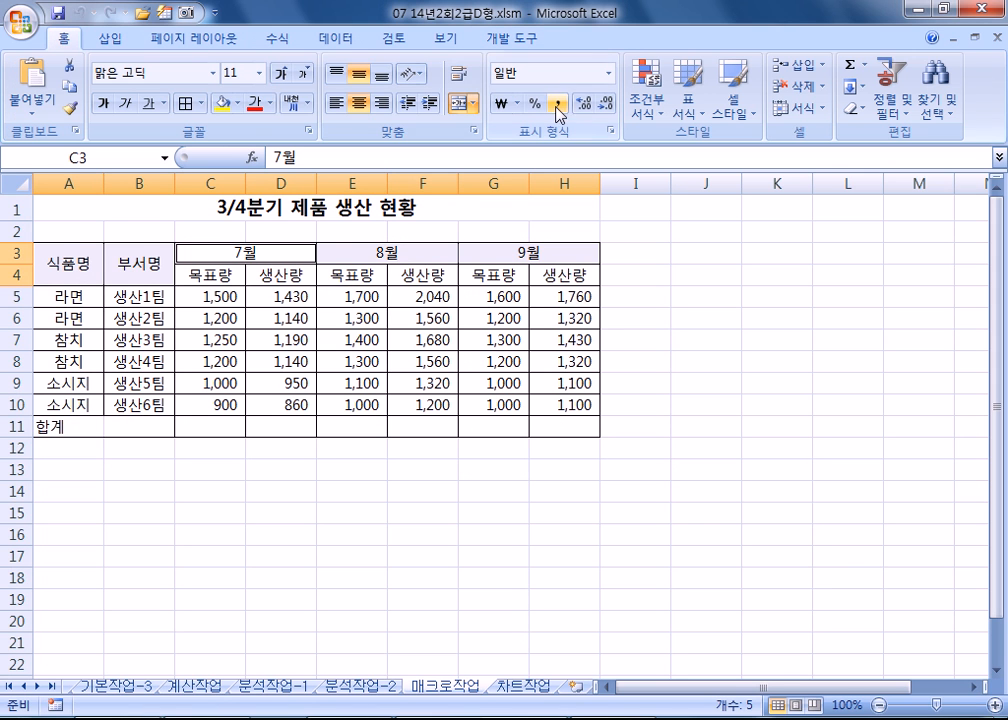
{"action": "left_click", "coordinate": [460, 103]}
{"action": "left_click", "coordinate": [72, 254]}
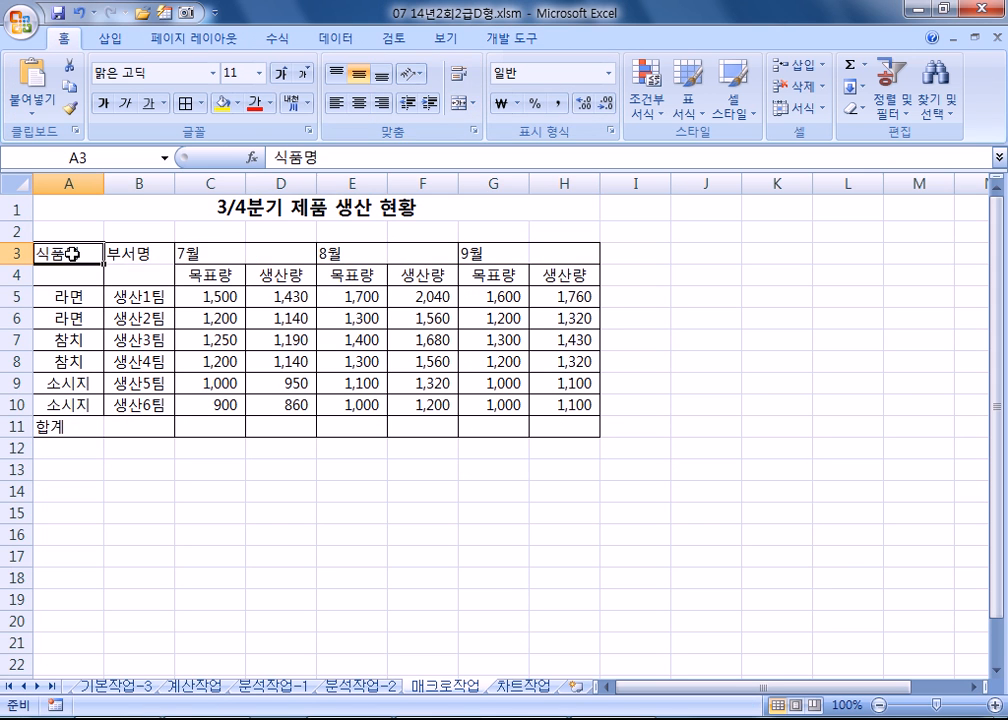
{"action": "left_click", "coordinate": [180, 205]}
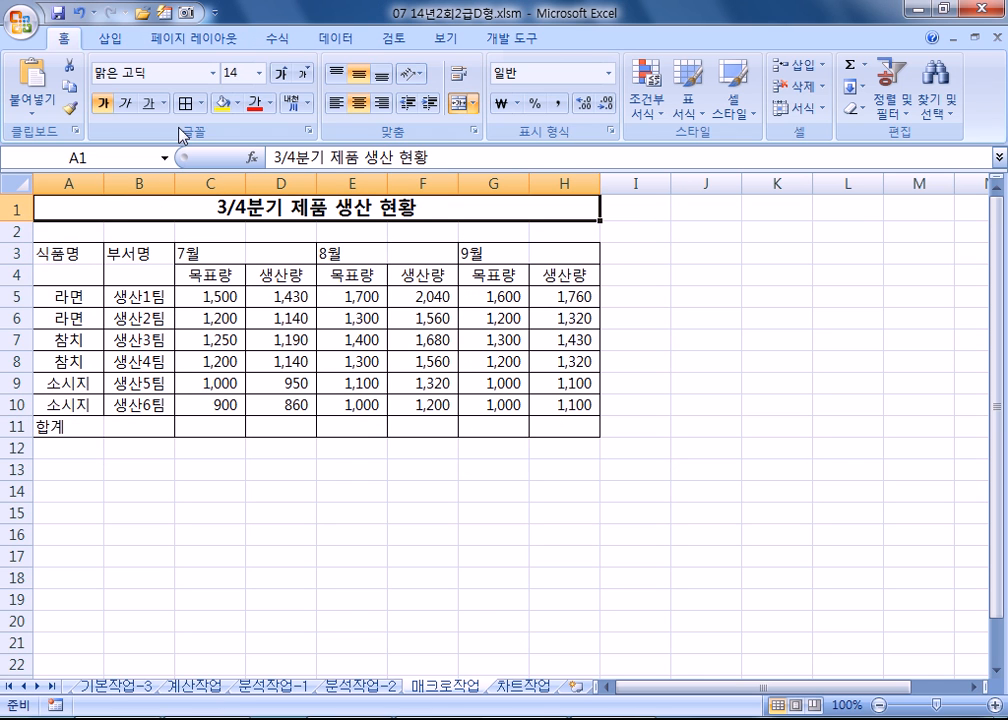
{"action": "left_click", "coordinate": [511, 38]}
{"action": "left_click", "coordinate": [100, 64]}
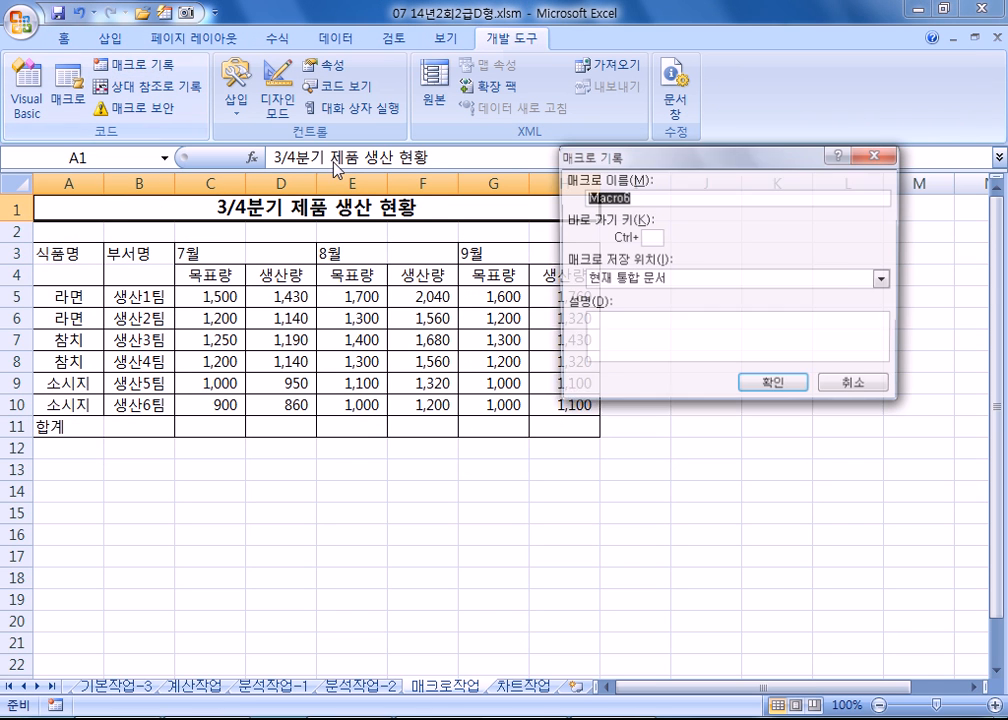
{"action": "type", "text": "벼"}
{"action": "type", "text": "합"}
{"action": "key", "text": "Return"}
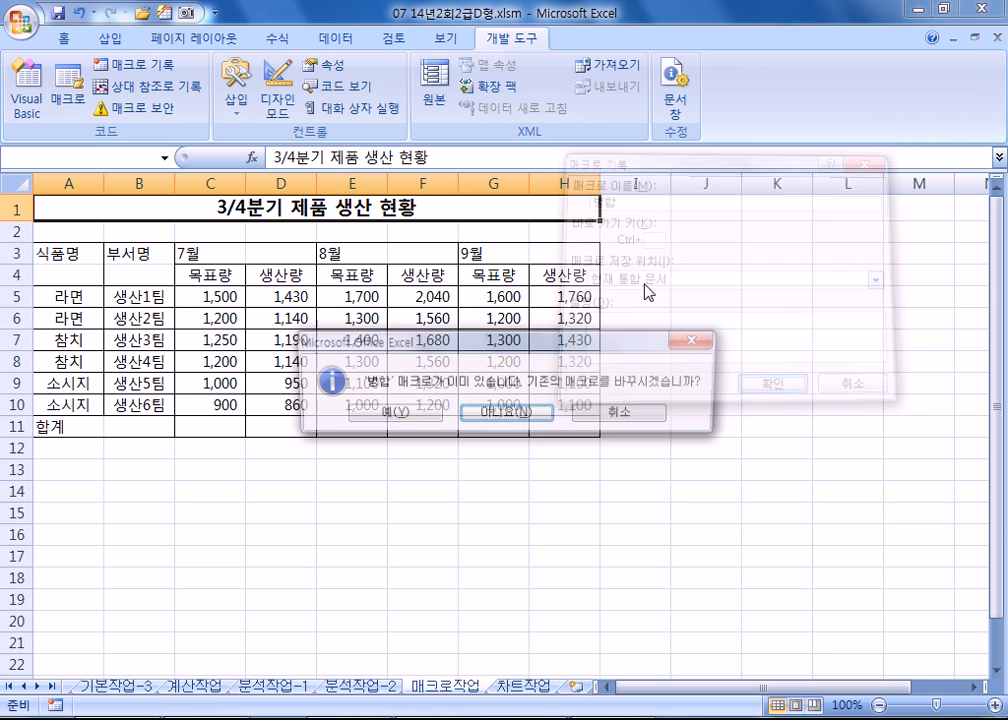
{"action": "left_click", "coordinate": [400, 428]}
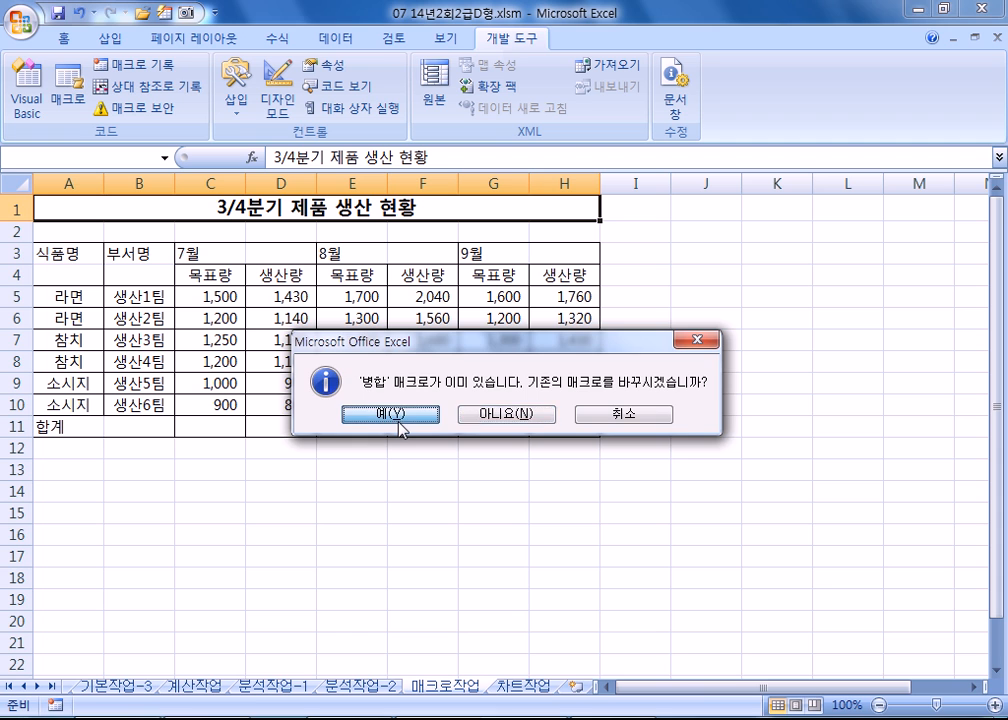
{"action": "left_click_drag", "start_coordinate": [84, 253], "coordinate": [144, 279]}
{"action": "left_click_drag", "start_coordinate": [209, 254], "coordinate": [403, 252]}
{"action": "left_click_drag", "start_coordinate": [481, 252], "coordinate": [556, 261]}
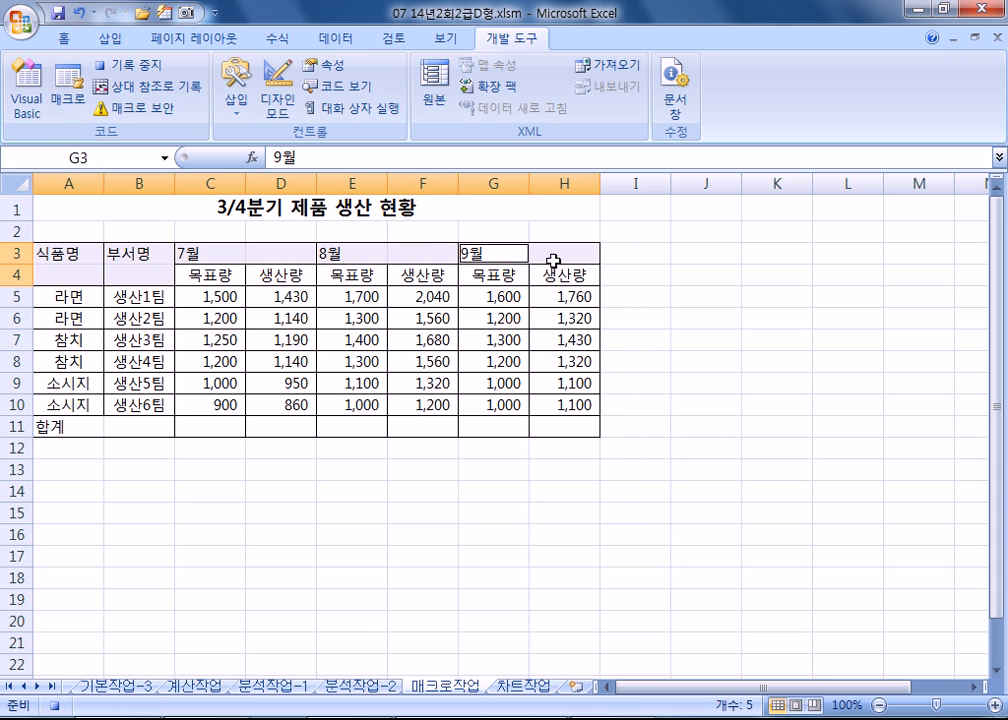
{"action": "left_click_drag", "start_coordinate": [83, 445], "coordinate": [121, 432]}
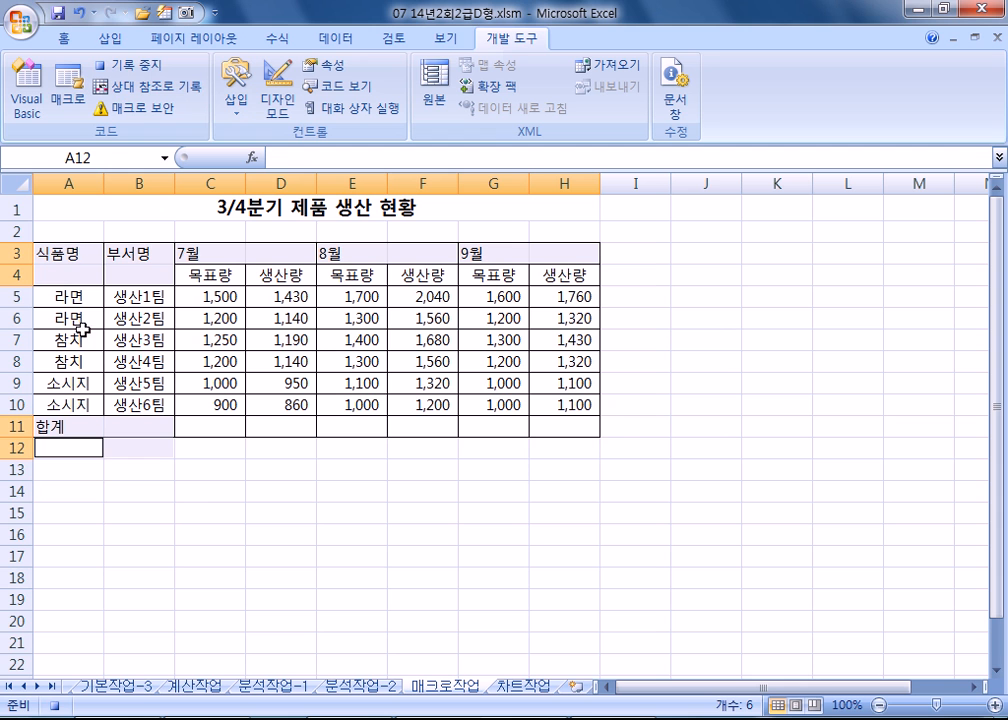
{"action": "left_click", "coordinate": [98, 62]}
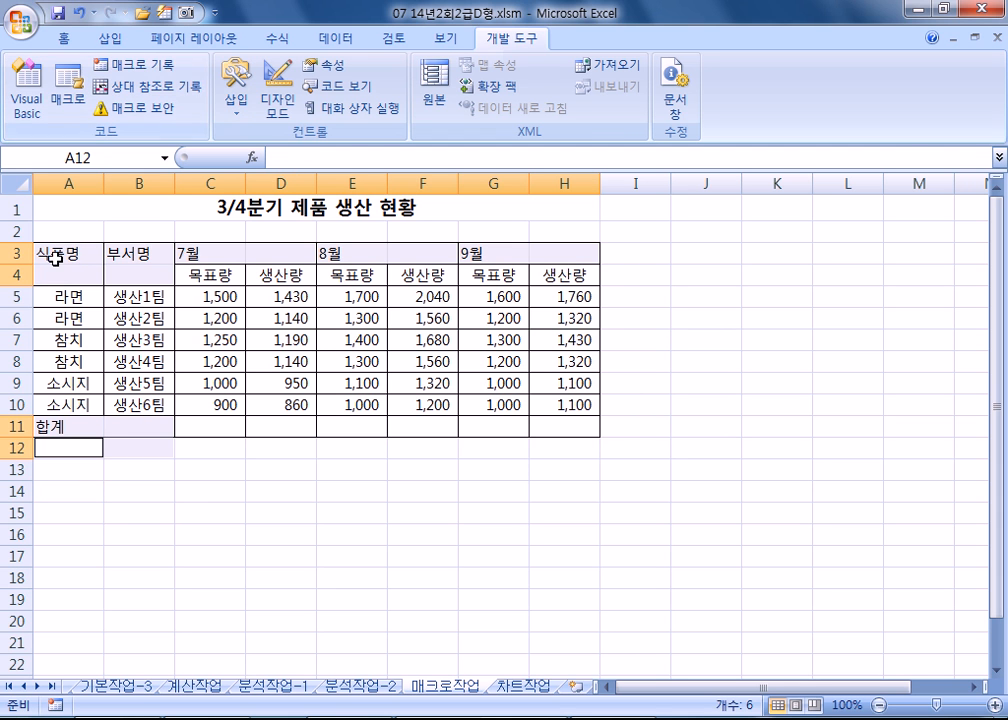
Step: From the title cell A1, start recording a macro named 병합, replacing the existing macro of that name
{"action": "left_click", "coordinate": [68, 204]}
{"action": "left_click", "coordinate": [133, 64]}
{"action": "type", "text": "ㅂ"}
{"action": "key", "text": "Return"}
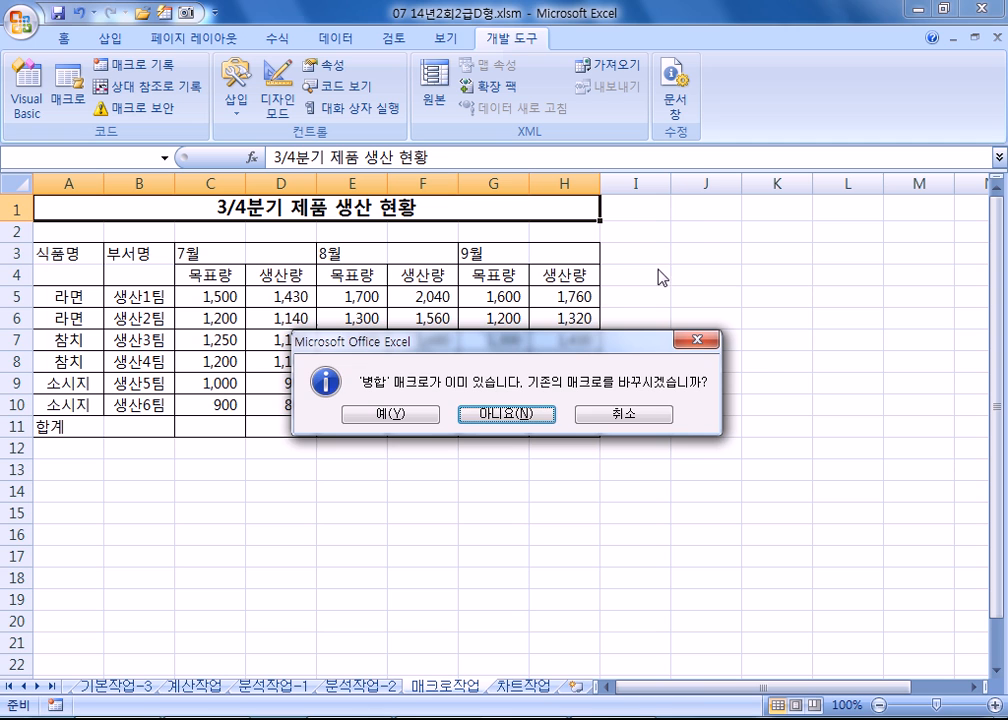
{"action": "left_click", "coordinate": [398, 418]}
Step: Merge and center the 식품명 heading across A3:A4 and the 부서명 heading across B3:B4
{"action": "left_click_drag", "start_coordinate": [55, 252], "coordinate": [70, 272]}
{"action": "left_click", "coordinate": [64, 38]}
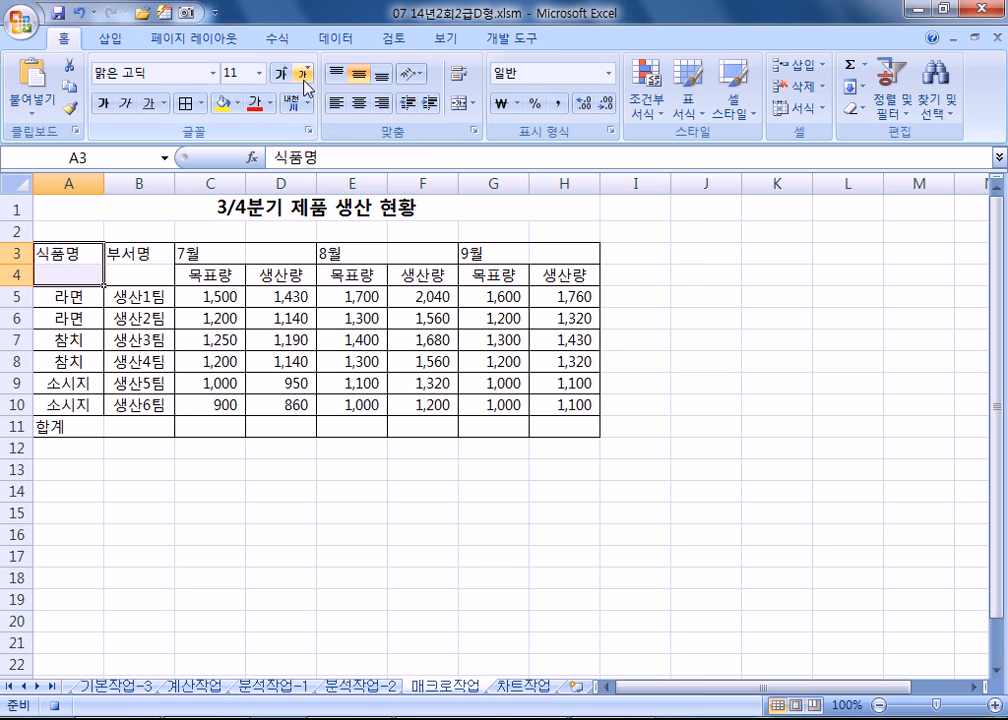
{"action": "left_click", "coordinate": [461, 113]}
{"action": "left_click_drag", "start_coordinate": [137, 252], "coordinate": [137, 272]}
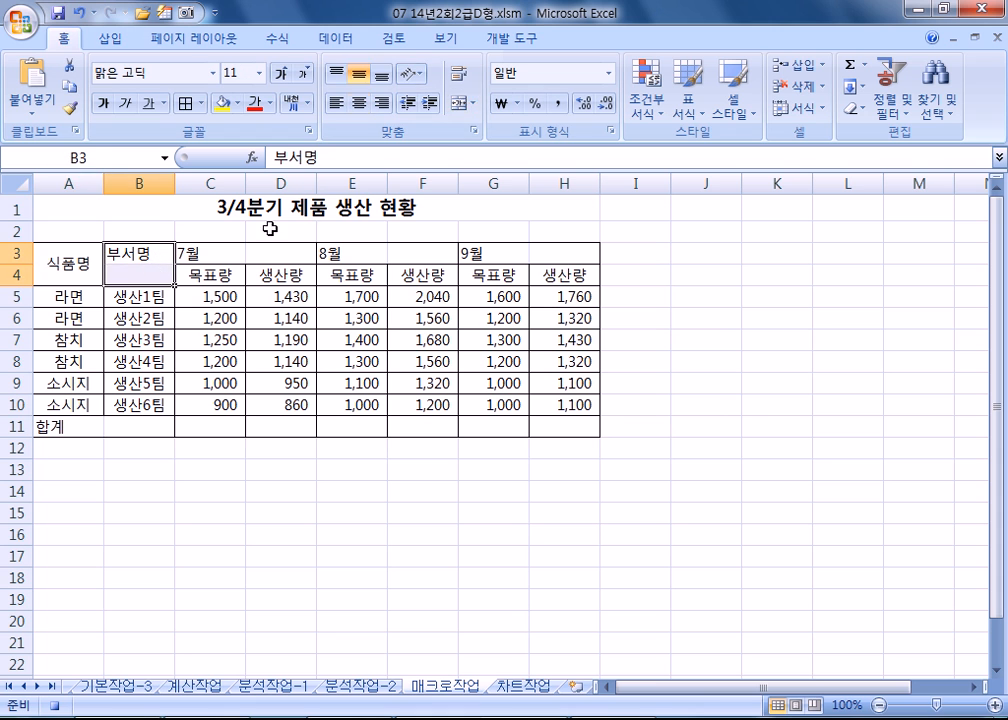
{"action": "left_click", "coordinate": [466, 113]}
Step: Merge and center the month headings 7월 across C3:D3, 8월 across E3:F3 and 9월 across G3:H3
{"action": "left_click_drag", "start_coordinate": [214, 258], "coordinate": [270, 246]}
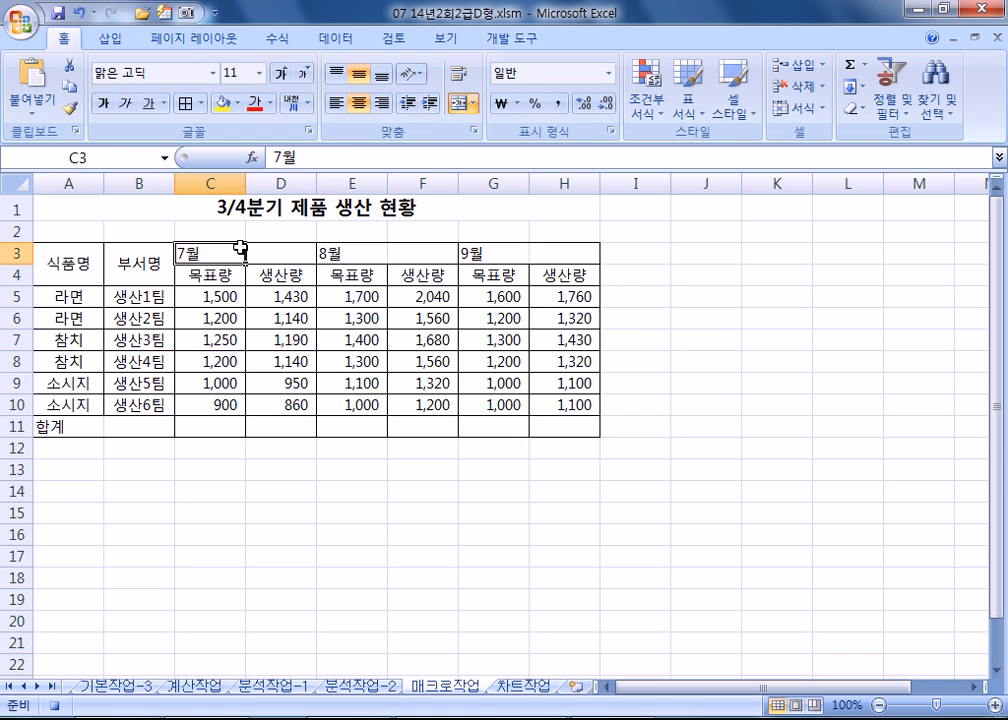
{"action": "left_click", "coordinate": [462, 104]}
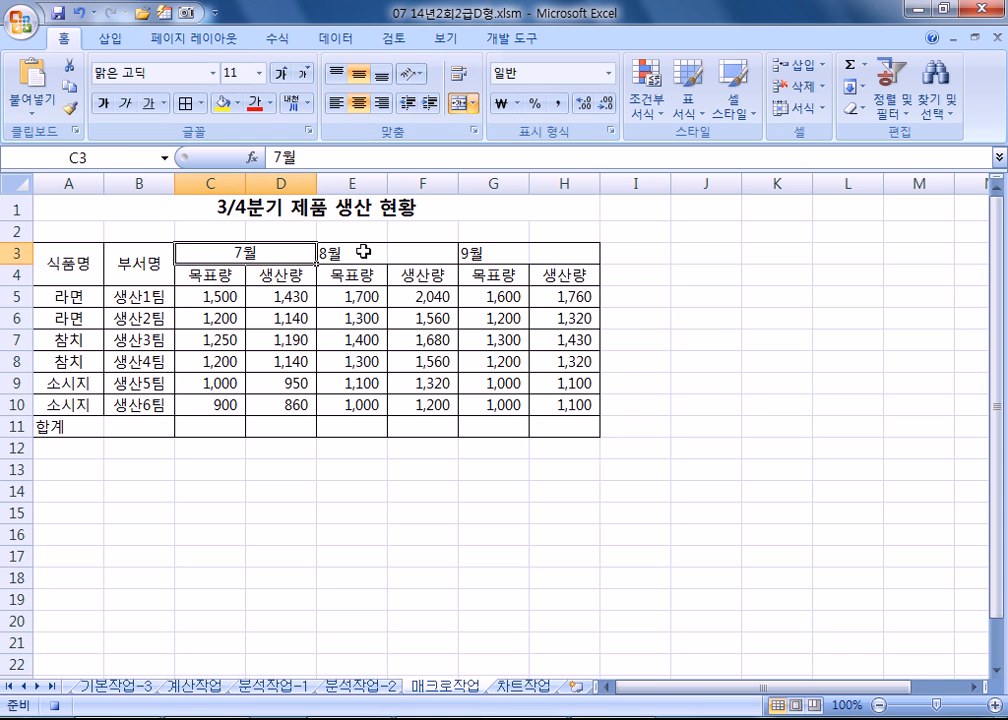
{"action": "left_click_drag", "start_coordinate": [364, 250], "coordinate": [408, 249]}
{"action": "left_click", "coordinate": [462, 104]}
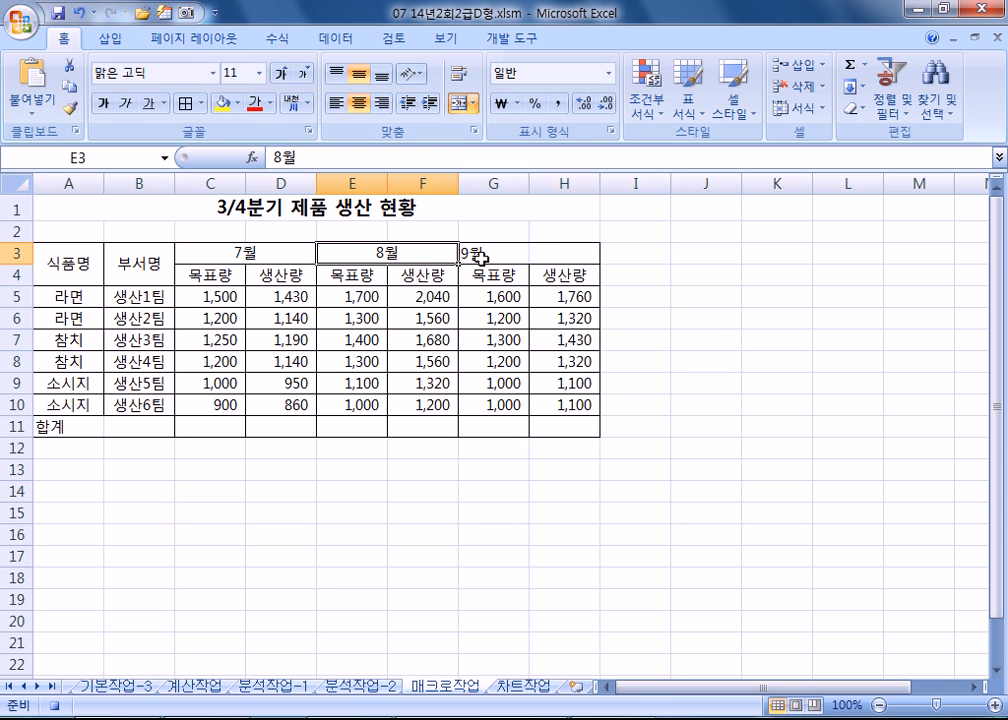
{"action": "left_click", "coordinate": [490, 254]}
{"action": "left_click_drag", "start_coordinate": [492, 255], "coordinate": [531, 252]}
{"action": "left_click", "coordinate": [462, 104]}
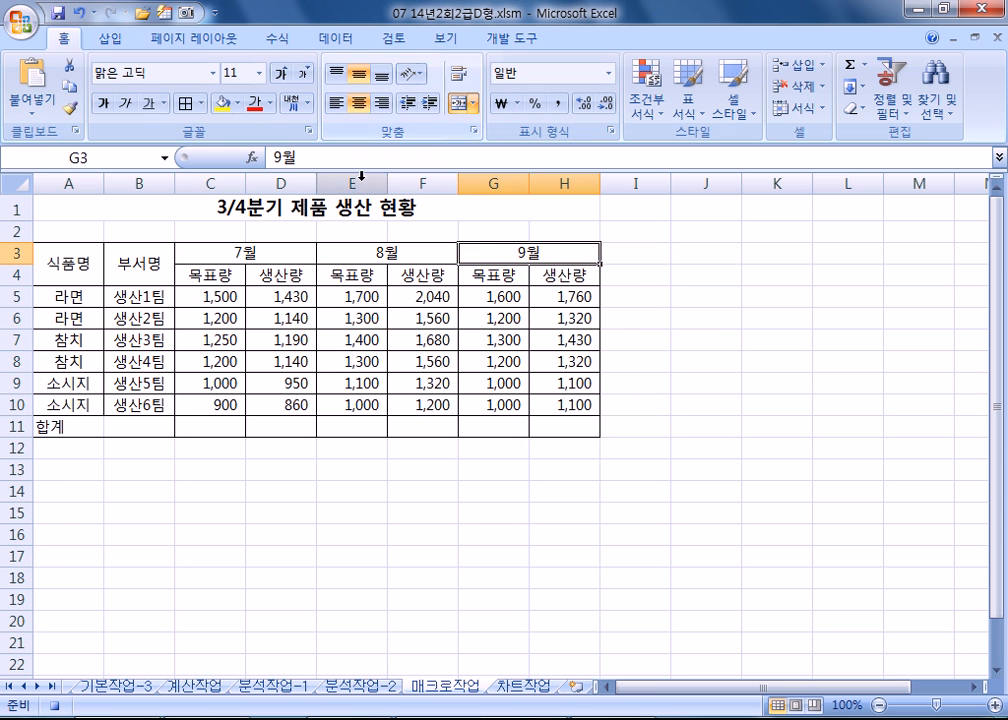
Step: Merge and center 합계 across A11:B11, then select the title cell A1 and stop the macro recording
{"action": "left_click_drag", "start_coordinate": [61, 427], "coordinate": [117, 423]}
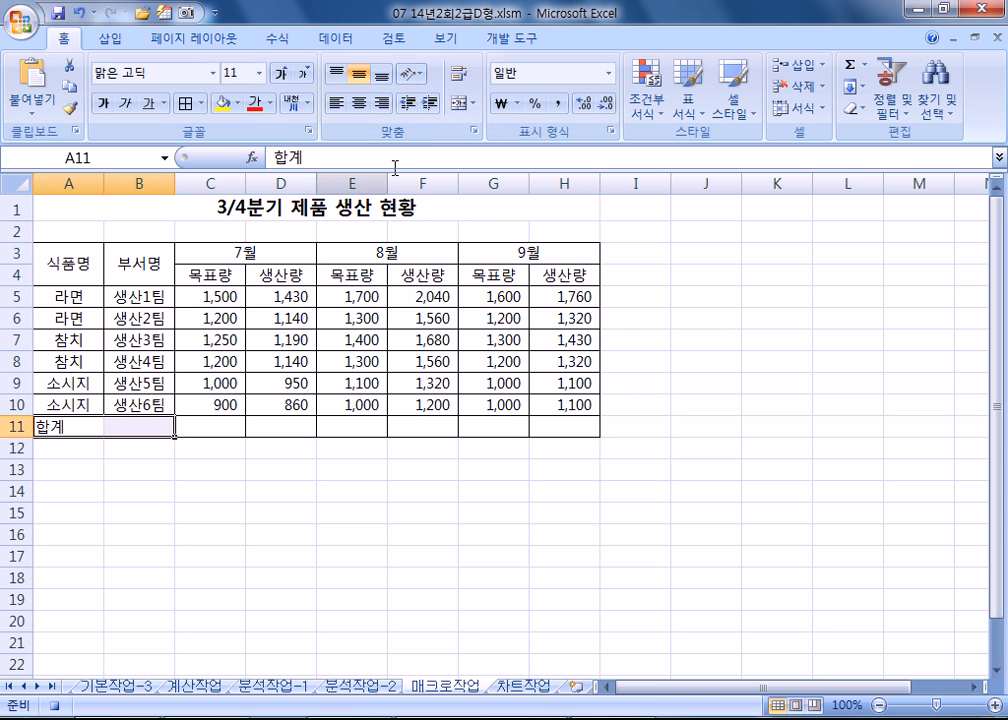
{"action": "left_click", "coordinate": [460, 104]}
{"action": "left_click", "coordinate": [157, 205]}
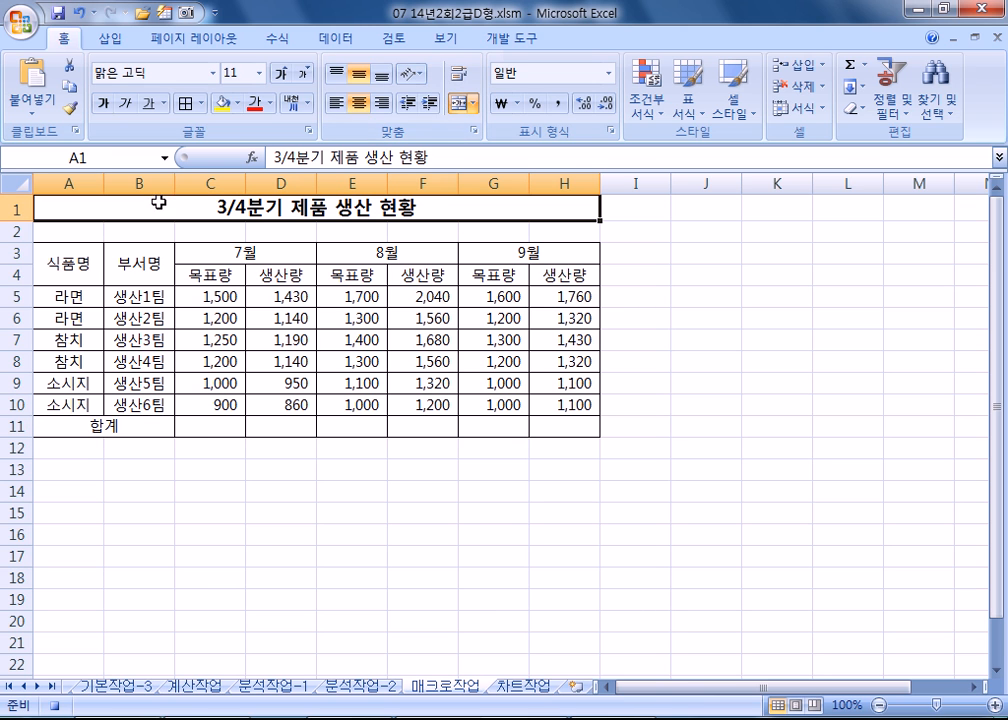
{"action": "left_click", "coordinate": [510, 38]}
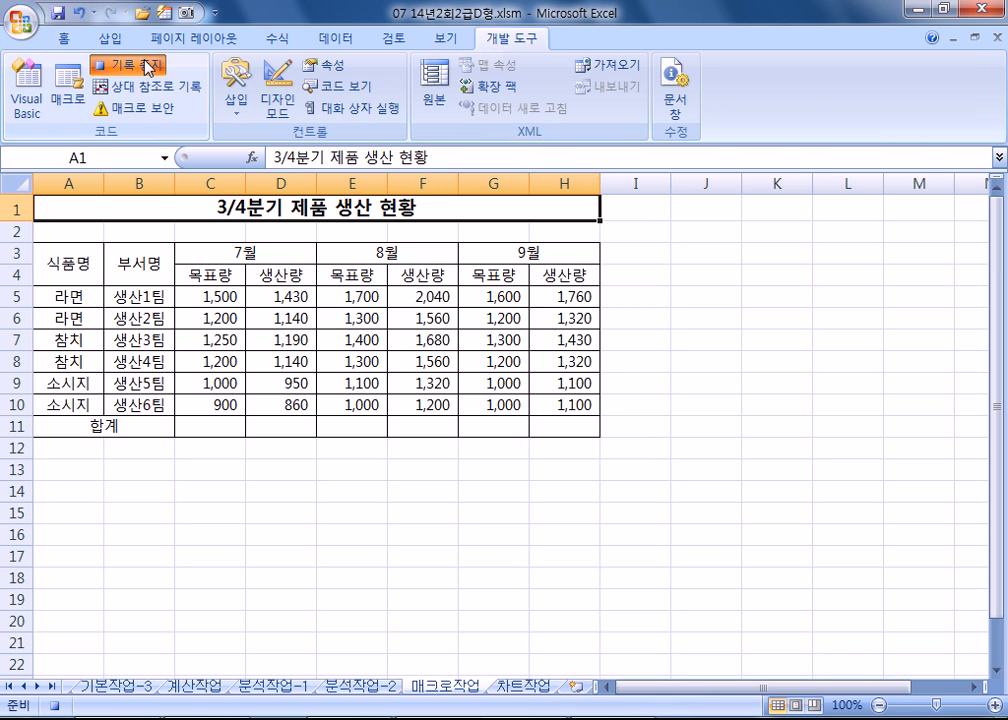
Step: Run the newly recorded 병합 macro on the table while its cells are still merged
{"action": "left_click", "coordinate": [70, 88]}
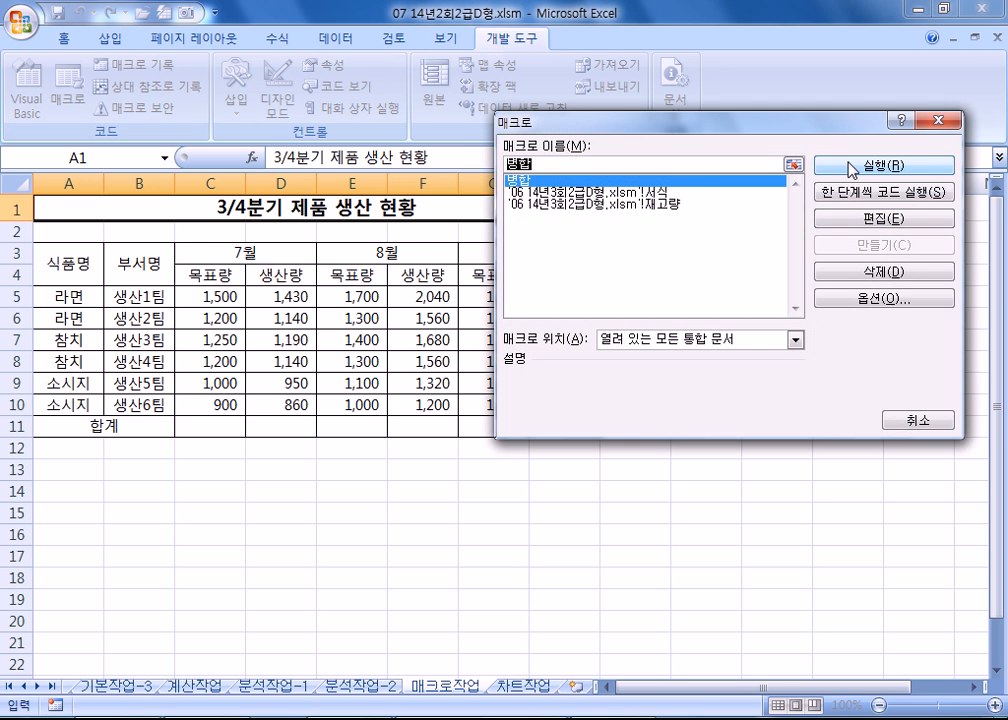
{"action": "left_click", "coordinate": [825, 164]}
Step: Unmerge the five headings in rows 3 and 4 together with the 합계 cell, then select the title cell A1
{"action": "left_click_drag", "start_coordinate": [68, 262], "coordinate": [157, 259]}
{"action": "left_click", "coordinate": [239, 255], "text": "ctrl"}
{"action": "left_click_drag", "start_coordinate": [239, 255], "coordinate": [531, 252]}
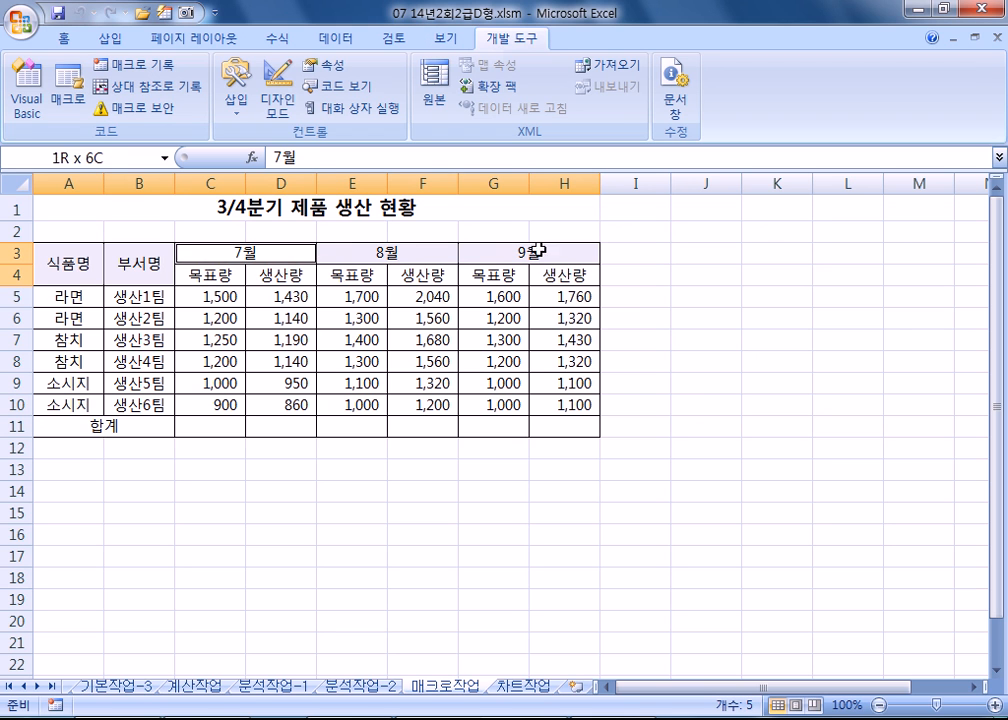
{"action": "left_click", "coordinate": [115, 425], "text": "ctrl"}
{"action": "left_click", "coordinate": [65, 40]}
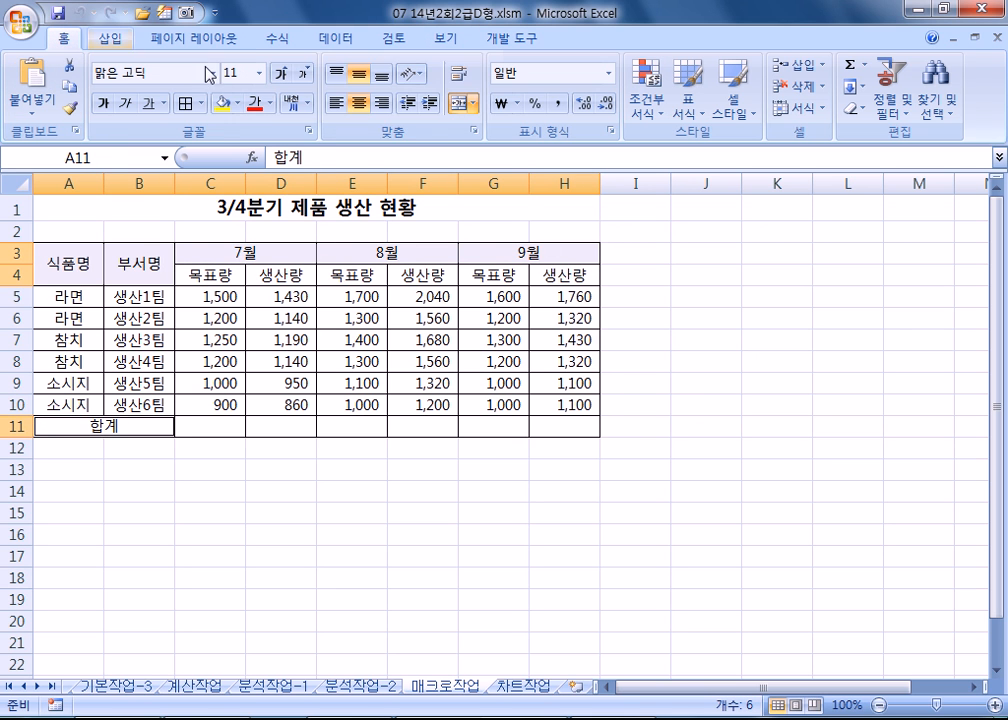
{"action": "left_click", "coordinate": [457, 104]}
{"action": "left_click", "coordinate": [99, 209]}
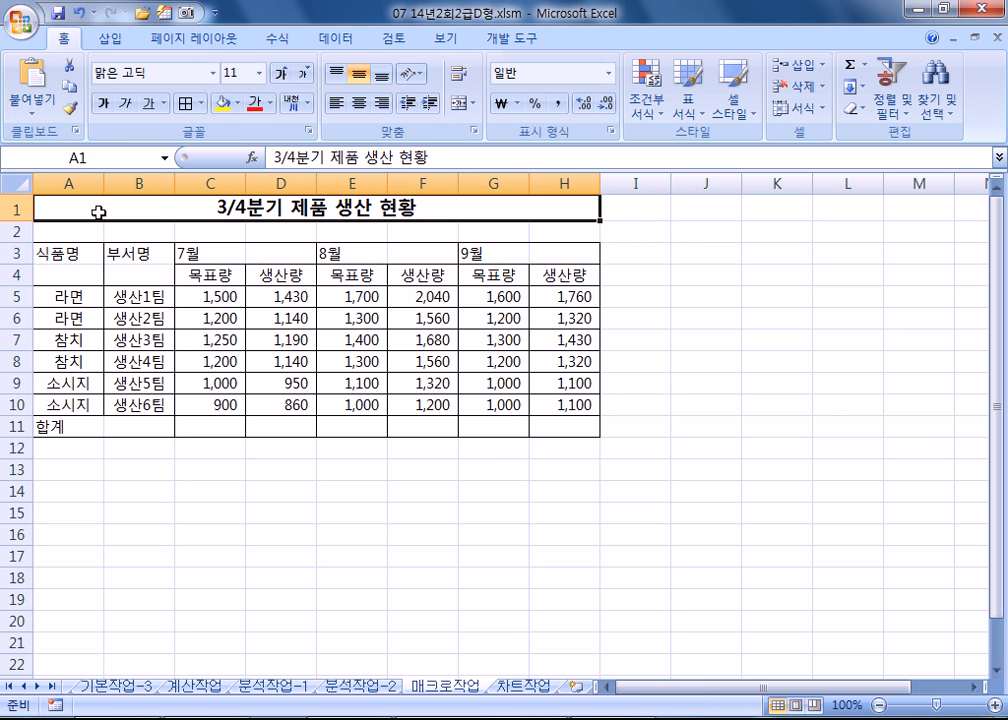
Step: Test the re-recorded 병합 macro by running it on the unmerged headings and 합계 cell
{"action": "key", "text": "alt+F8"}
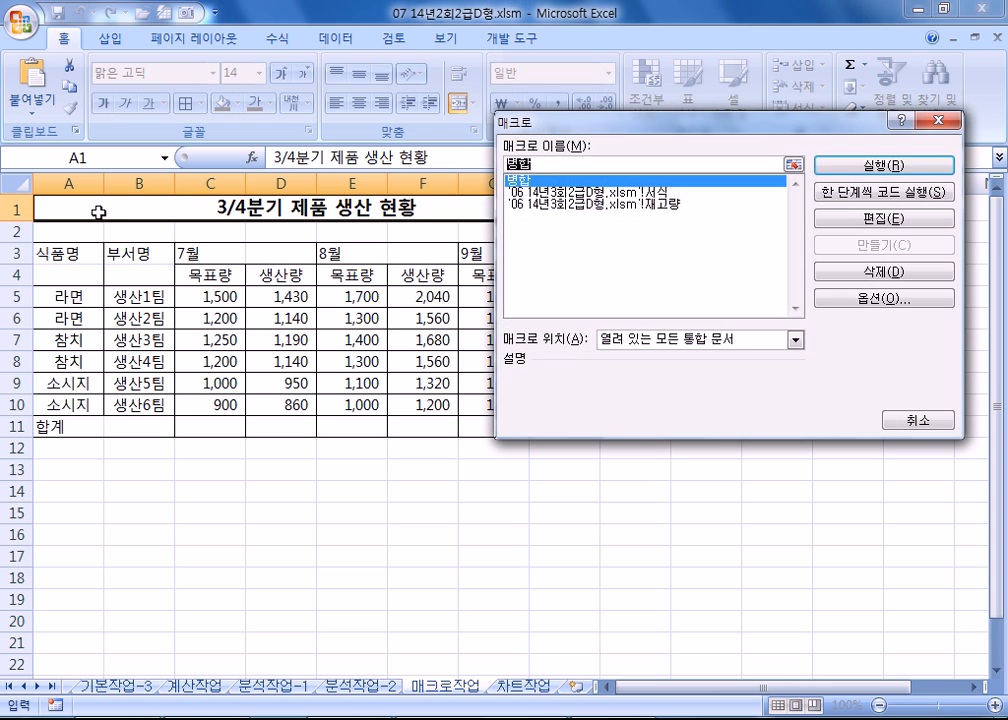
{"action": "left_click", "coordinate": [883, 167]}
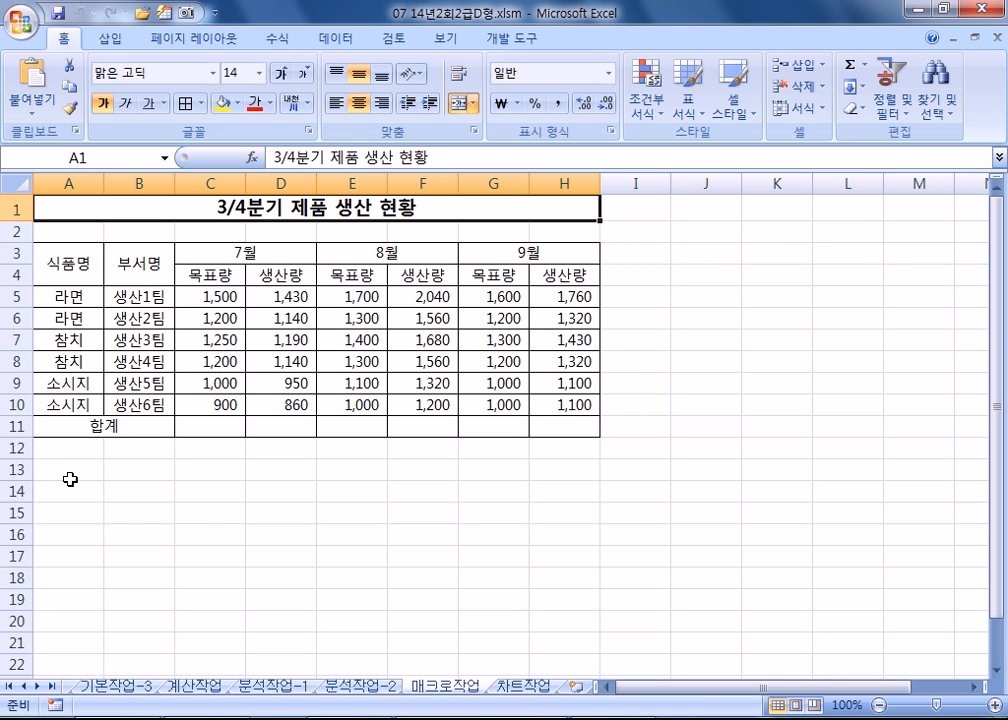
Step: Draw a rounded rectangle fitted to cells B13:C14 below the table and label it 병합
{"action": "left_click_drag", "start_coordinate": [115, 473], "coordinate": [144, 505]}
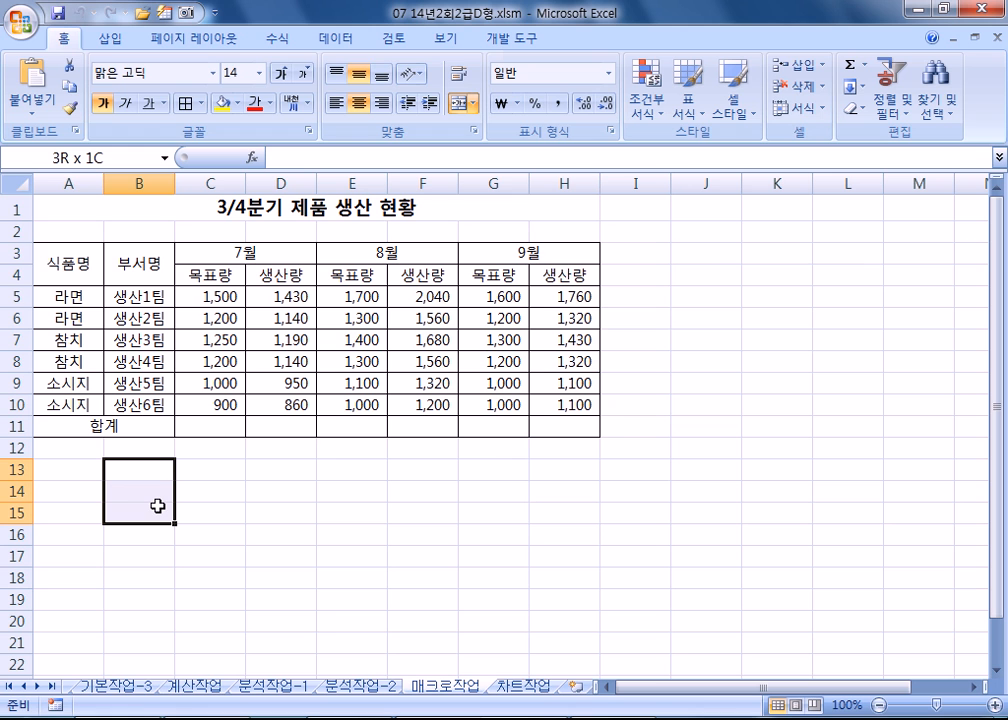
{"action": "left_click_drag", "start_coordinate": [159, 506], "coordinate": [214, 486]}
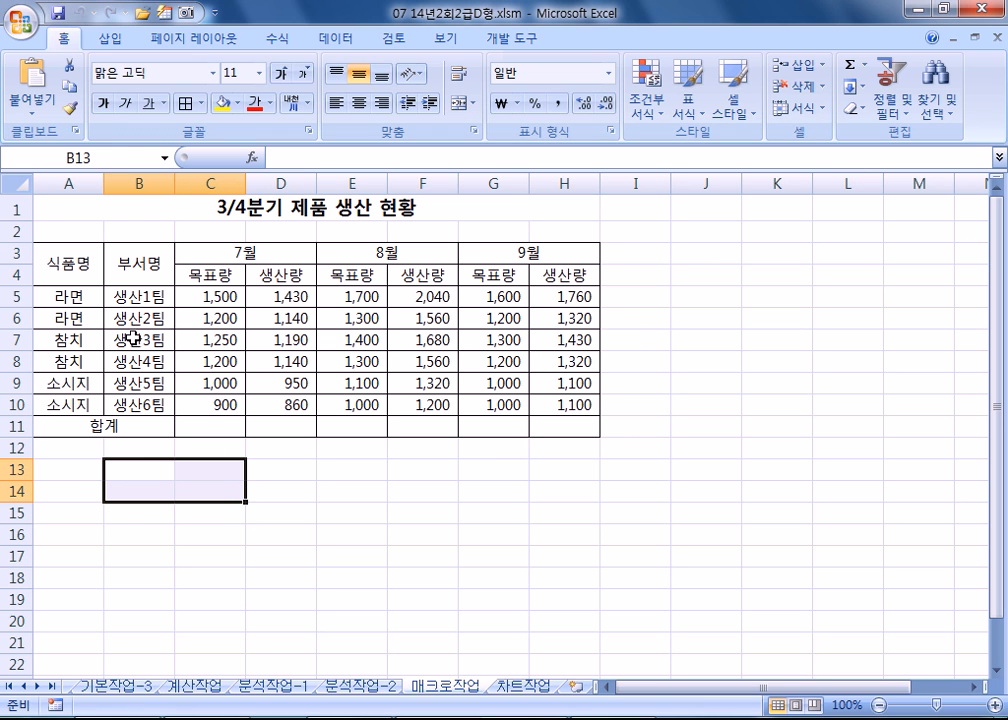
{"action": "left_click", "coordinate": [110, 39]}
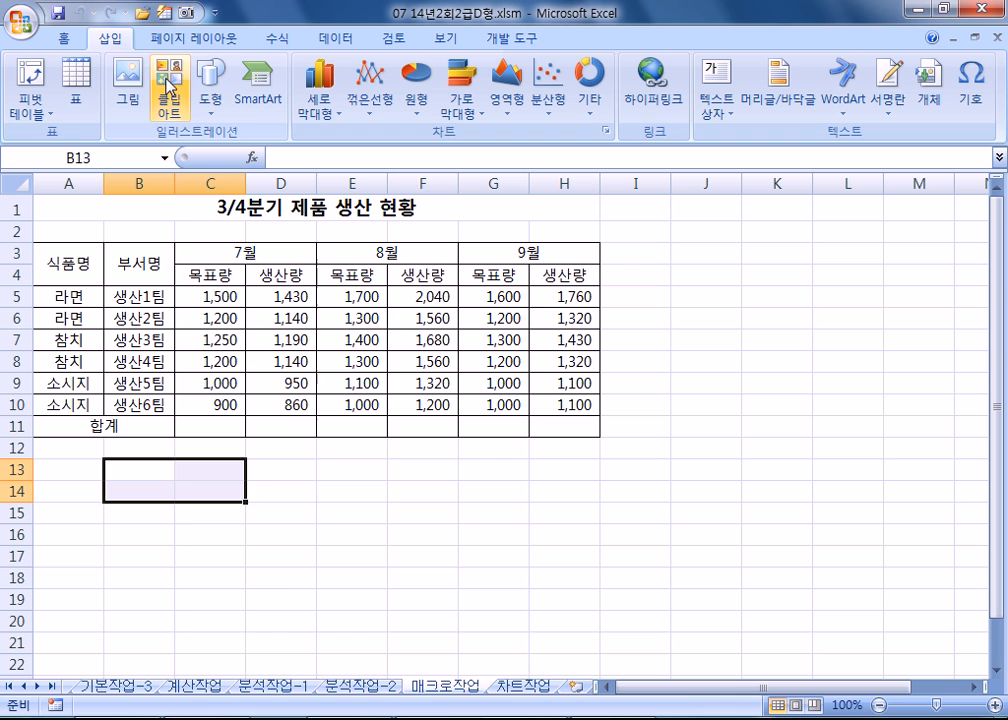
{"action": "left_click", "coordinate": [205, 89]}
{"action": "left_click", "coordinate": [221, 260]}
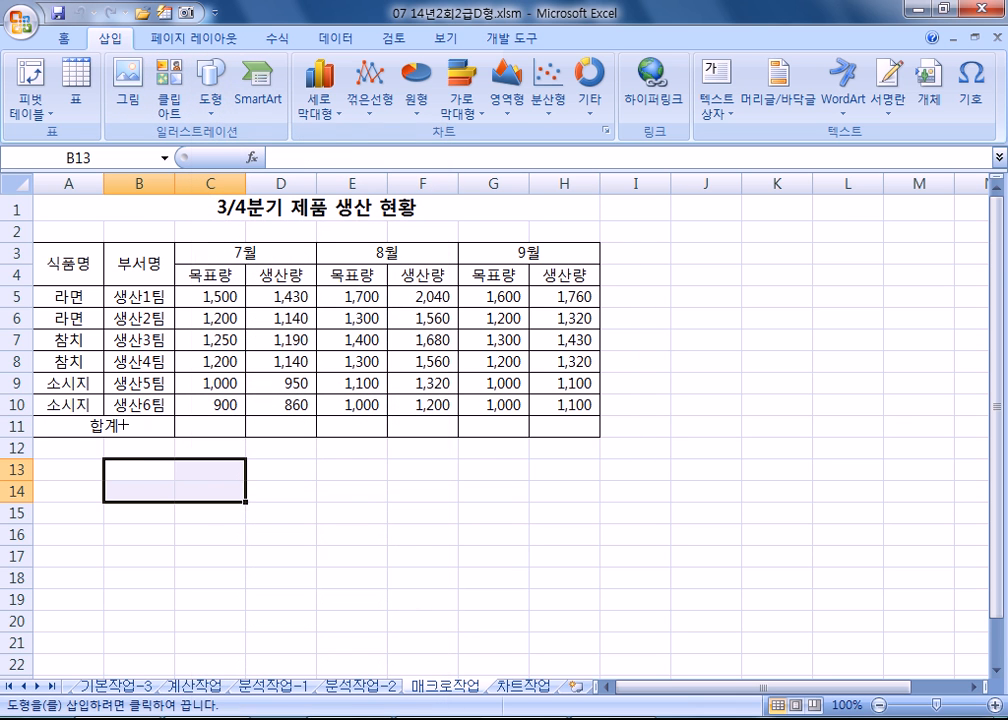
{"action": "left_click_drag", "start_coordinate": [108, 464], "coordinate": [221, 508]}
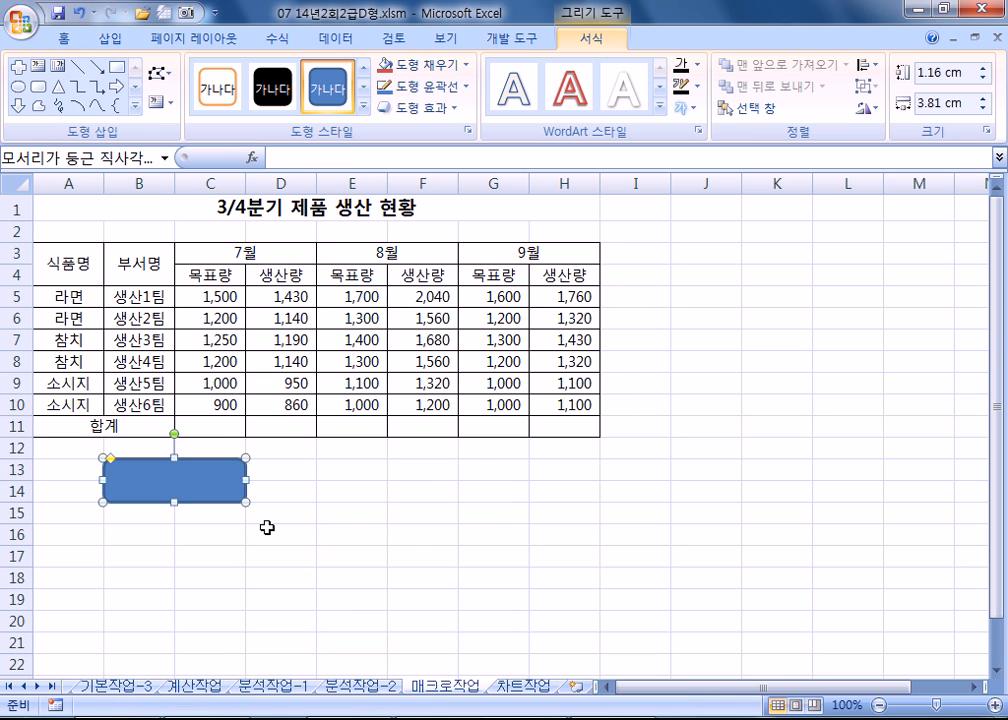
{"action": "type", "text": "병합"}
Step: Assign the 병합 macro to the rounded rectangle and deselect the shape
{"action": "left_click", "coordinate": [223, 488]}
{"action": "right_click", "coordinate": [223, 488]}
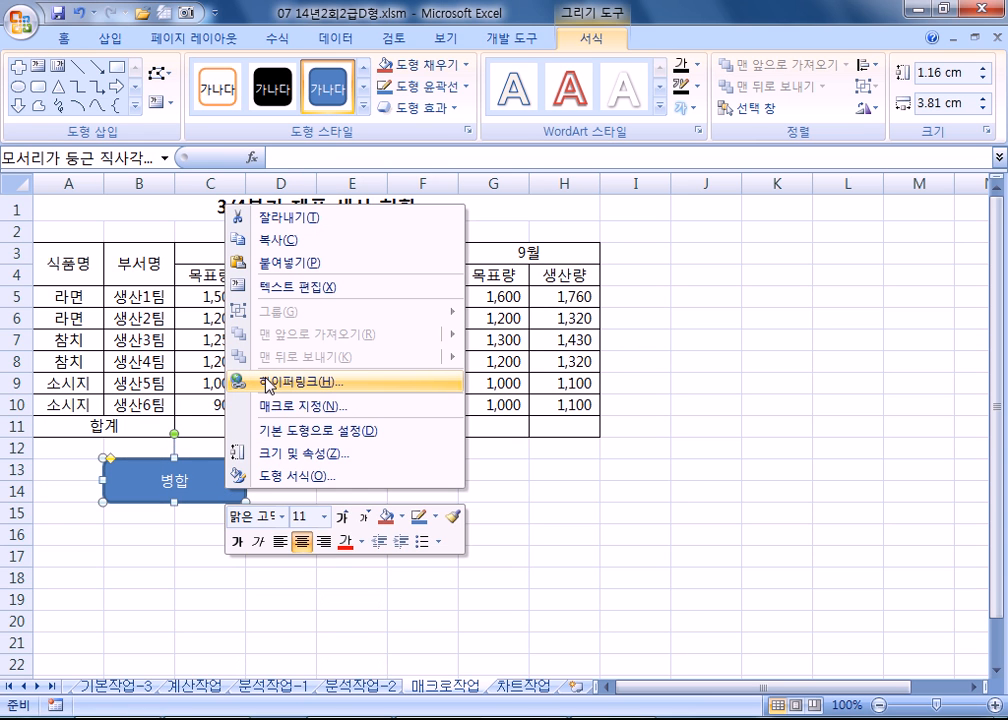
{"action": "left_click", "coordinate": [268, 406]}
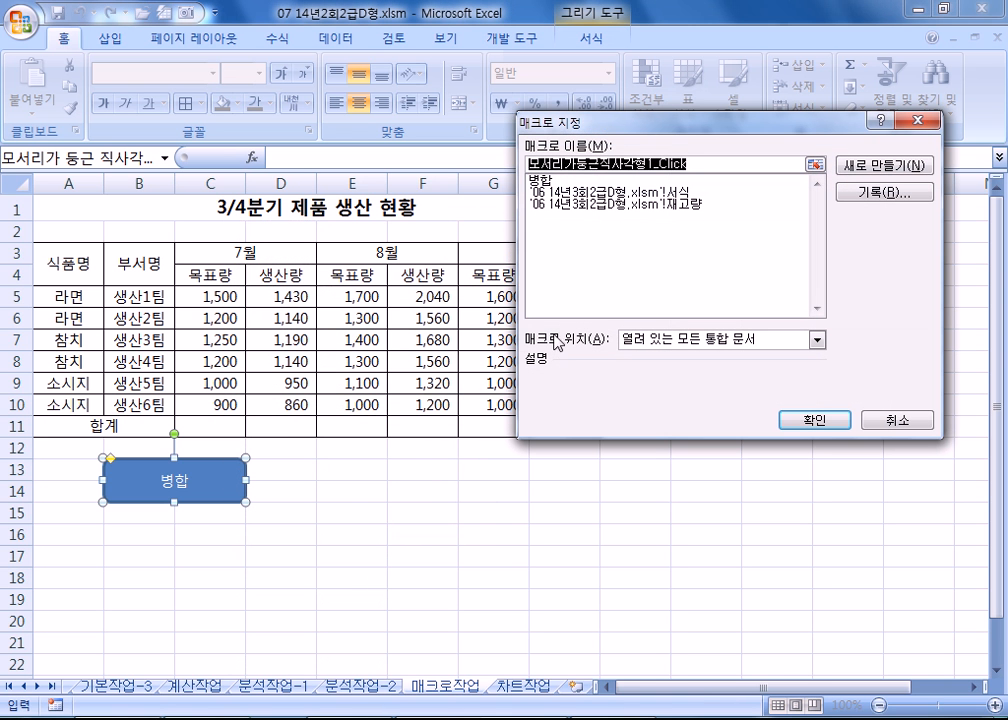
{"action": "left_click", "coordinate": [584, 180]}
{"action": "left_click", "coordinate": [599, 180]}
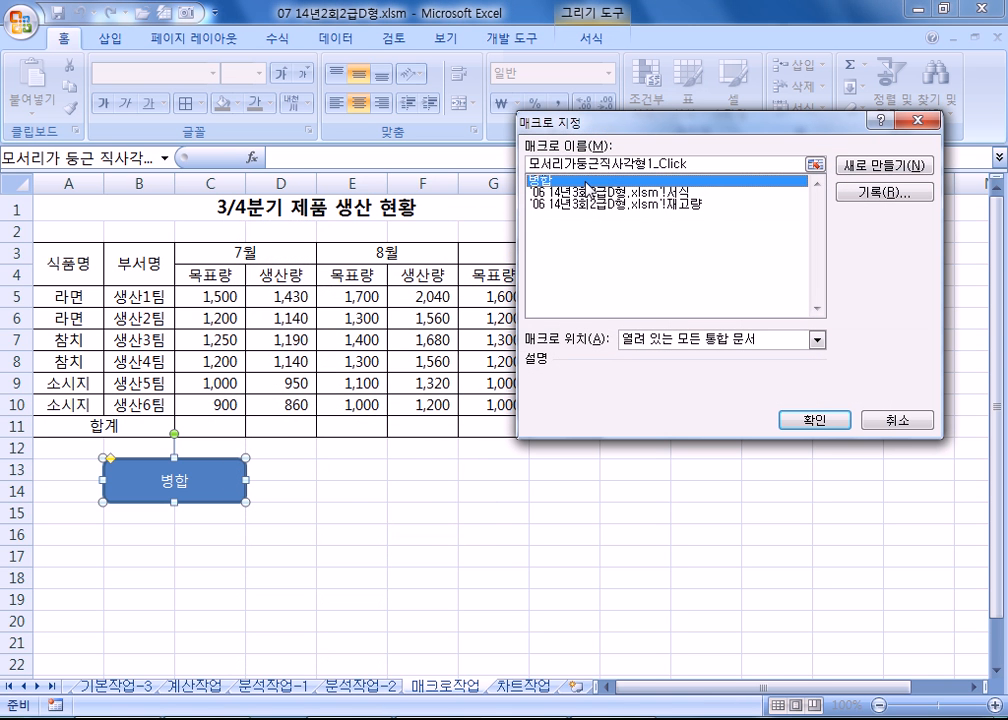
{"action": "left_click", "coordinate": [815, 420]}
{"action": "left_click", "coordinate": [441, 528]}
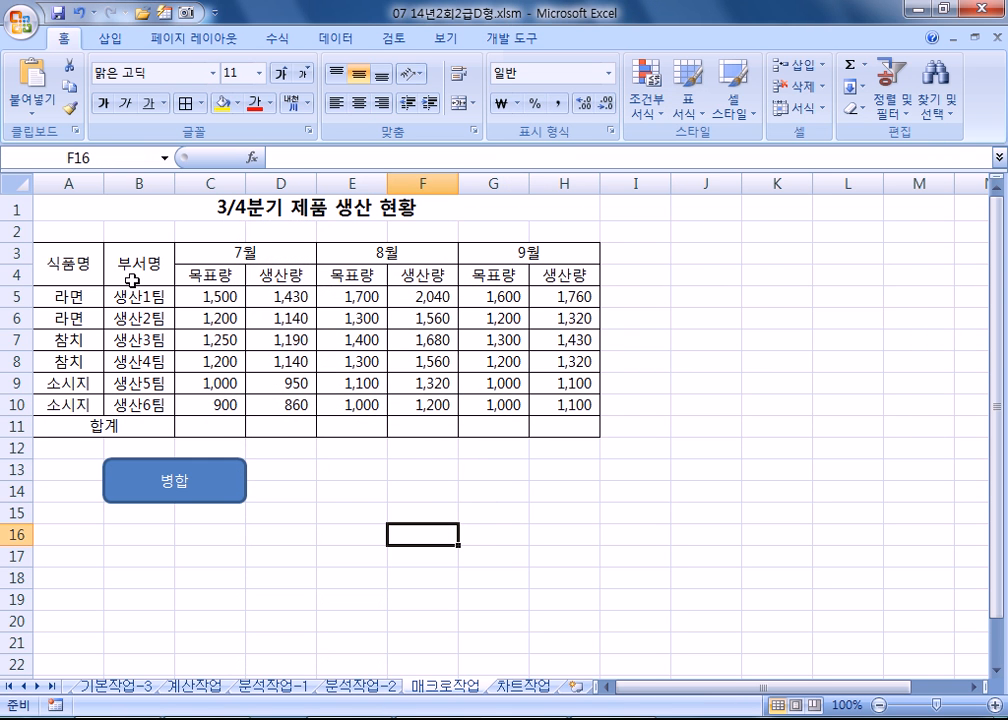
Step: Unmerge the five headings in rows 3 and 4 and the 합계 cell, and remerge them by running the 병합 shape's macro
{"action": "left_click", "coordinate": [74, 261]}
{"action": "left_click", "coordinate": [139, 263], "text": "ctrl"}
{"action": "left_click", "coordinate": [108, 420], "text": "ctrl"}
{"action": "left_click_drag", "start_coordinate": [272, 253], "coordinate": [540, 252]}
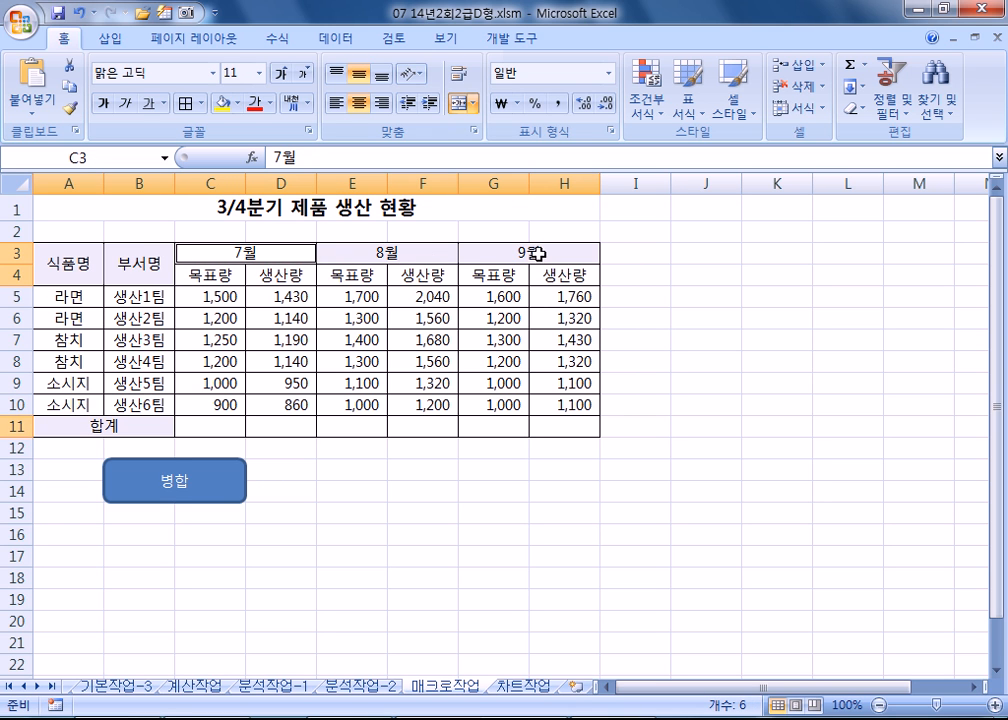
{"action": "left_click", "coordinate": [458, 103]}
{"action": "left_click", "coordinate": [425, 510]}
{"action": "left_click", "coordinate": [190, 465]}
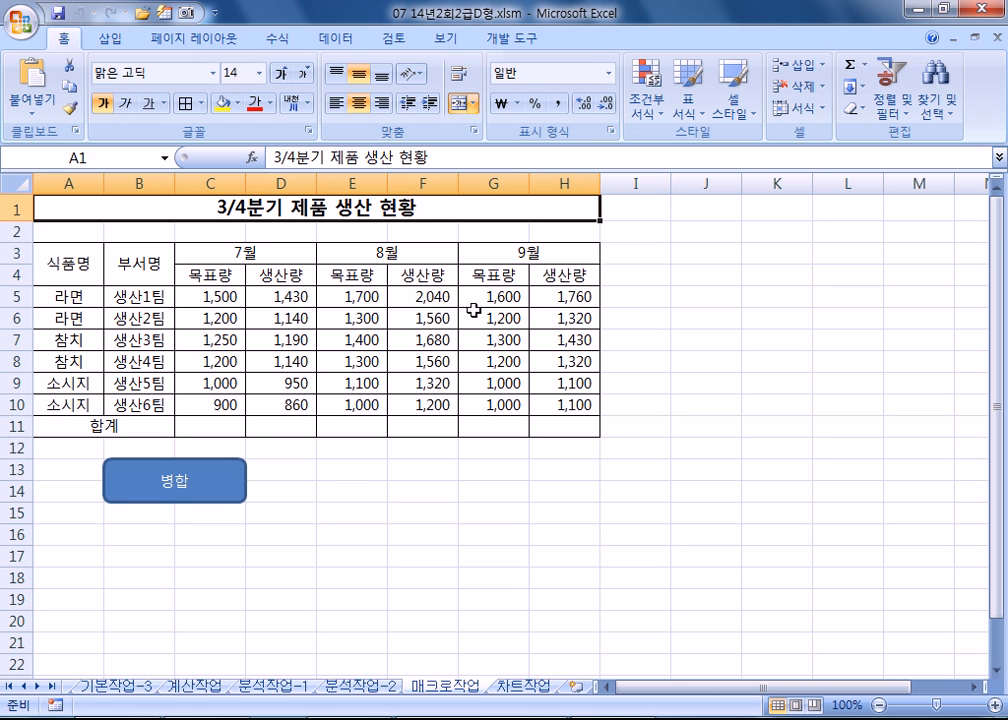
Step: Select the title cell A1 and start recording a macro named 합계 in the current workbook
{"action": "left_click_drag", "start_coordinate": [374, 460], "coordinate": [417, 487]}
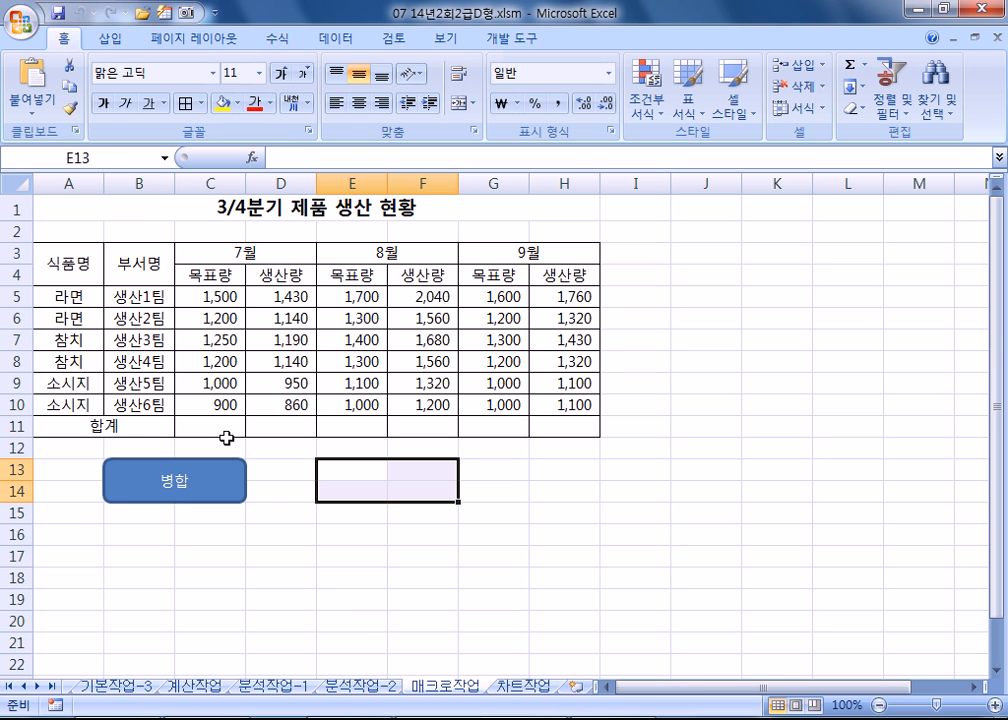
{"action": "left_click", "coordinate": [165, 208]}
{"action": "left_click", "coordinate": [513, 38]}
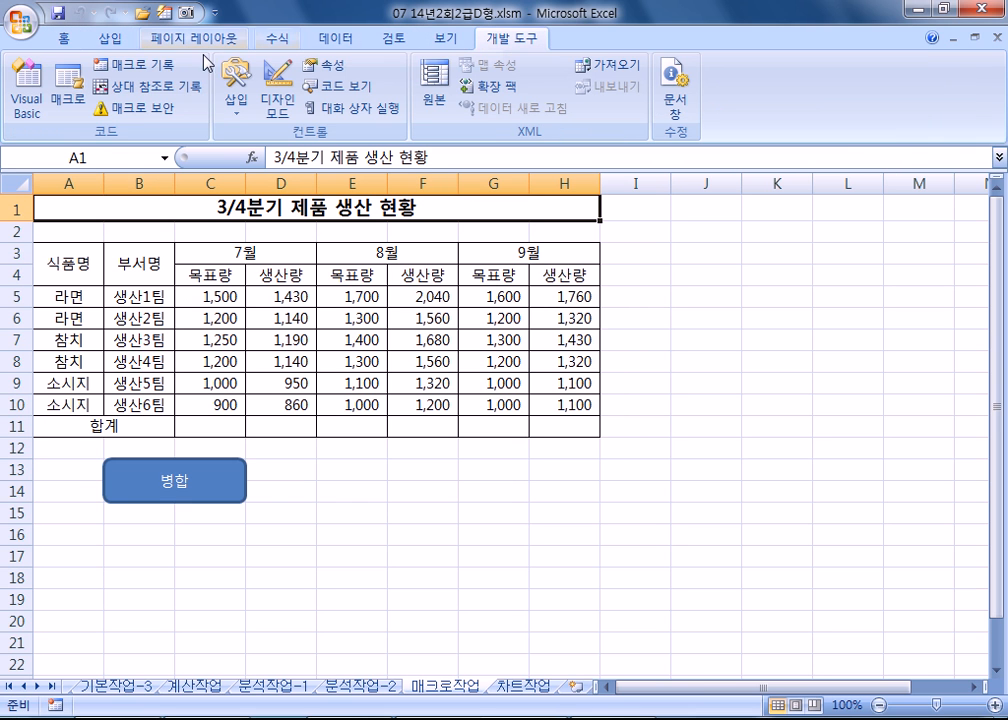
{"action": "left_click", "coordinate": [133, 64]}
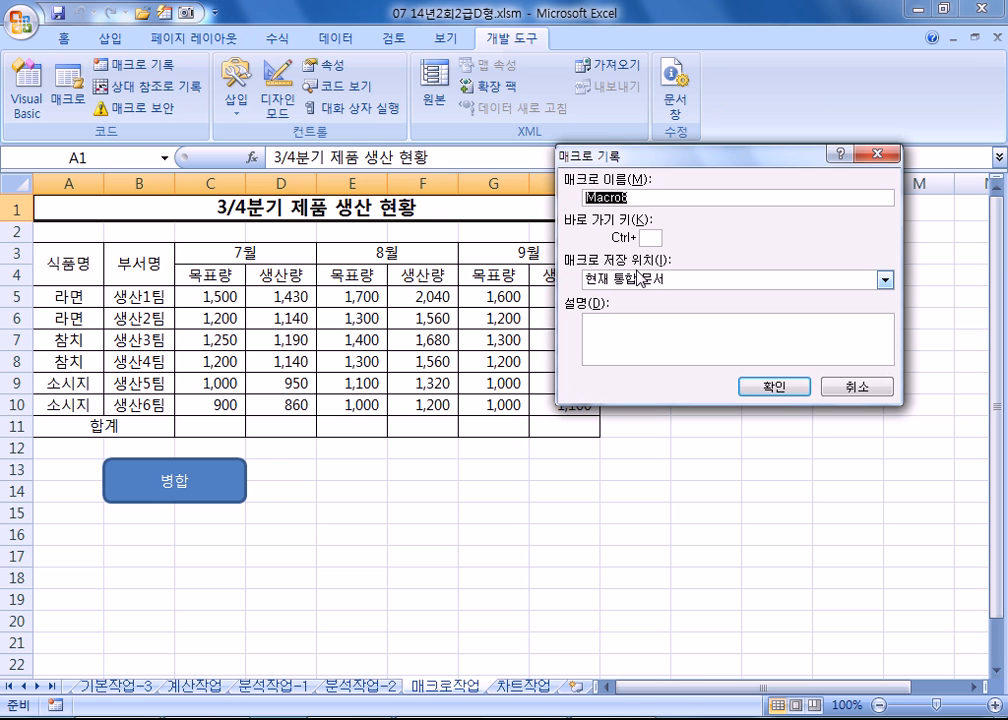
{"action": "type", "text": "병"}
{"action": "type", "text": "계"}
{"action": "key", "text": "Return"}
Step: Total rows 5 to 10 of each column with SUM in C11:H11, select A1 and stop the recording
{"action": "left_click", "coordinate": [220, 432]}
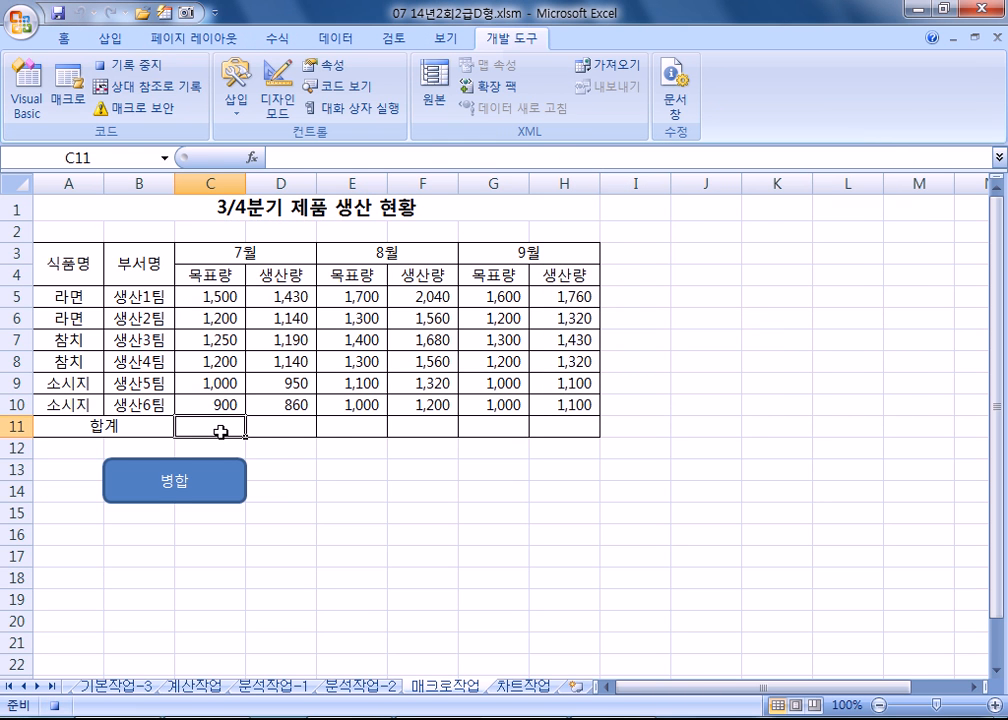
{"action": "type", "text": "=SUM("}
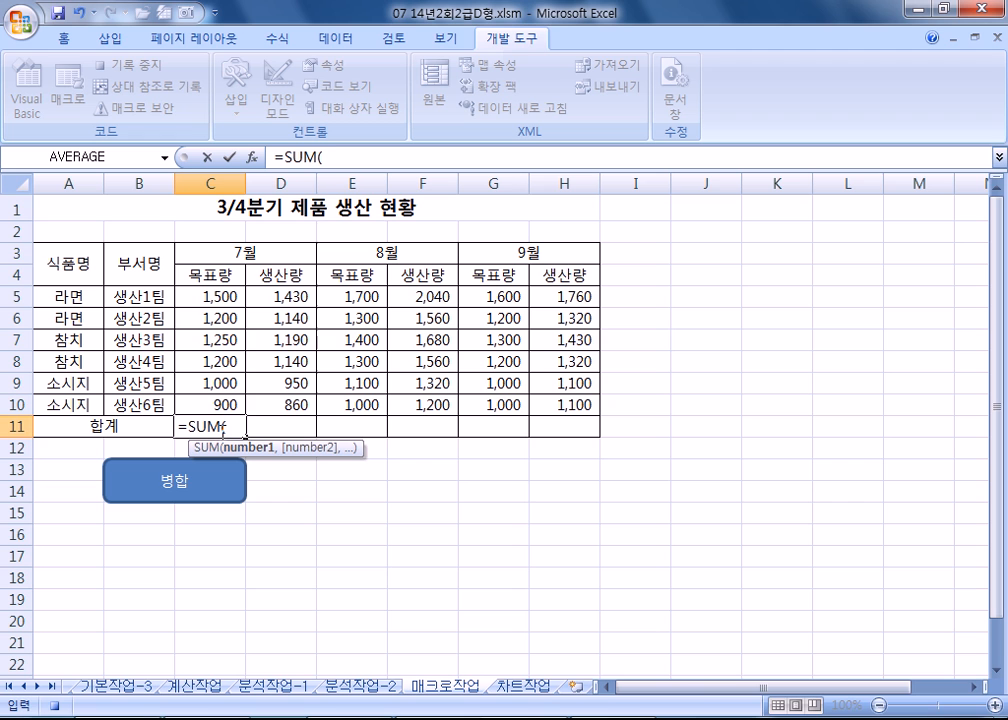
{"action": "left_click_drag", "start_coordinate": [210, 296], "coordinate": [595, 442]}
{"action": "key", "text": "Return"}
{"action": "left_click", "coordinate": [232, 426]}
{"action": "left_click", "coordinate": [207, 207]}
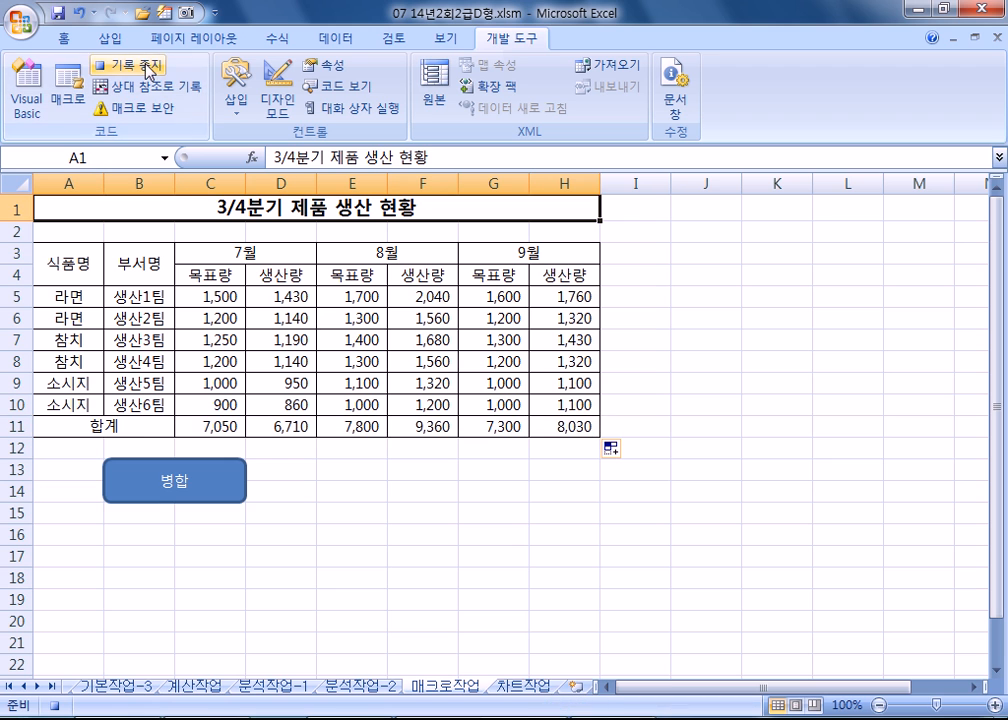
{"action": "left_click", "coordinate": [112, 64]}
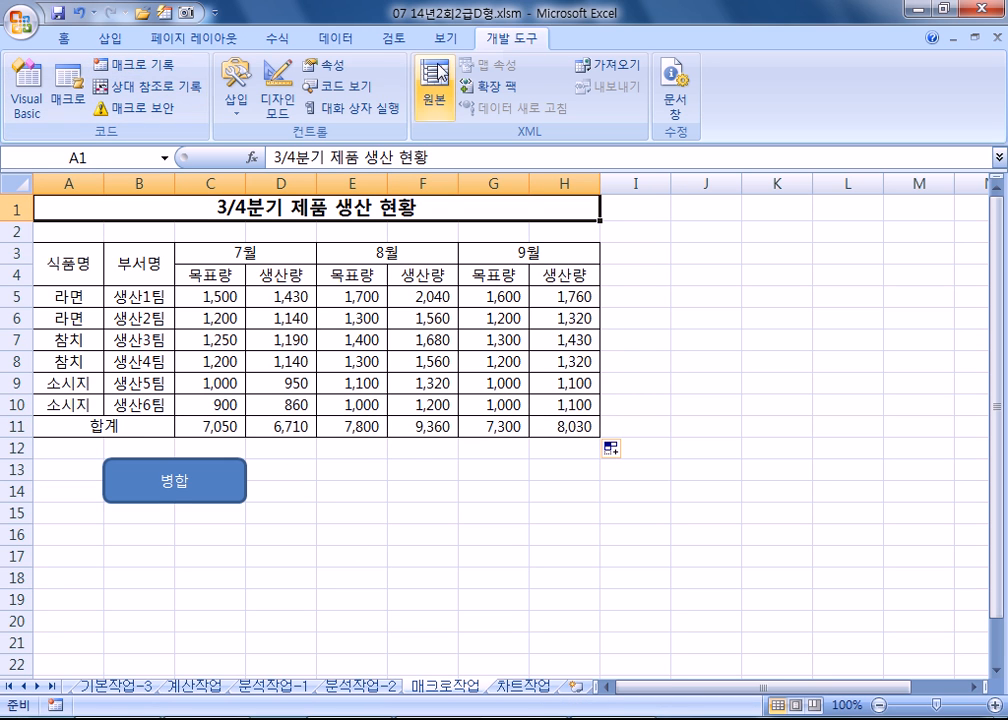
Step: Insert a form control button over cells E13:F14 and assign the 합계 macro to it
{"action": "left_click", "coordinate": [236, 90]}
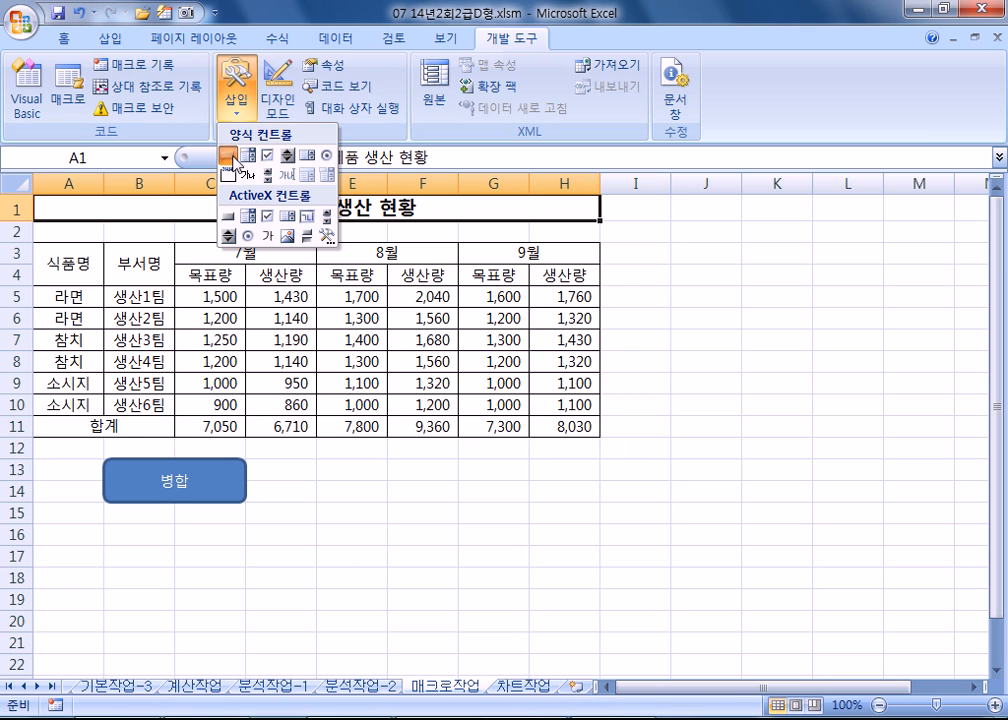
{"action": "left_click", "coordinate": [228, 156]}
{"action": "left_click_drag", "start_coordinate": [317, 459], "coordinate": [452, 508]}
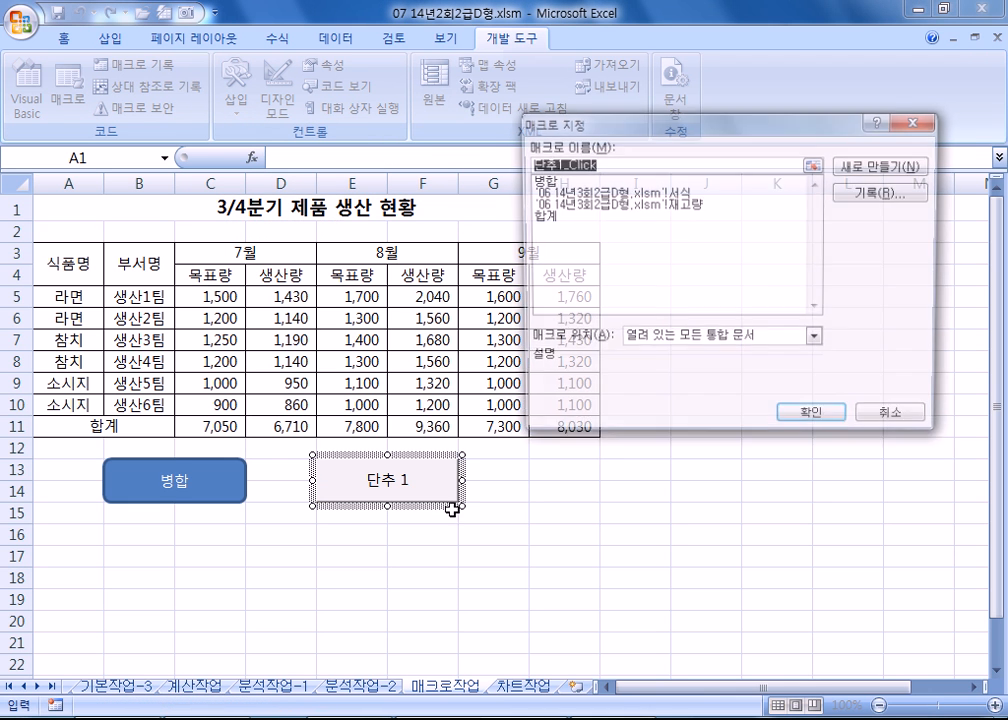
{"action": "left_click", "coordinate": [537, 215]}
{"action": "left_click", "coordinate": [812, 420]}
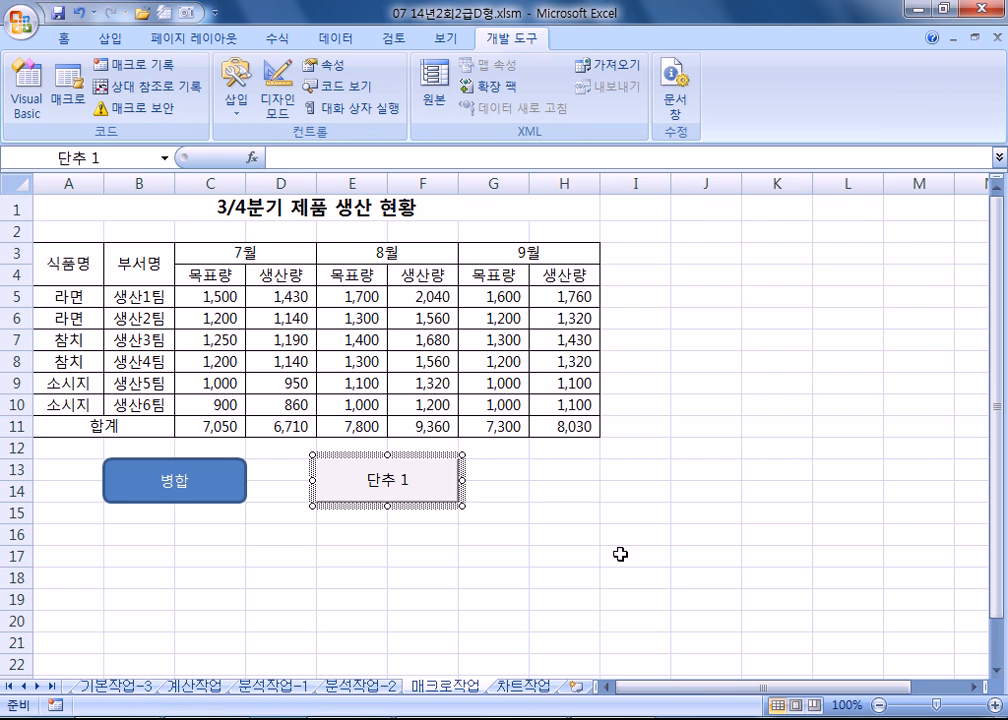
Step: Label the new form button 합계 and deselect it
{"action": "type", "text": "GKQ"}
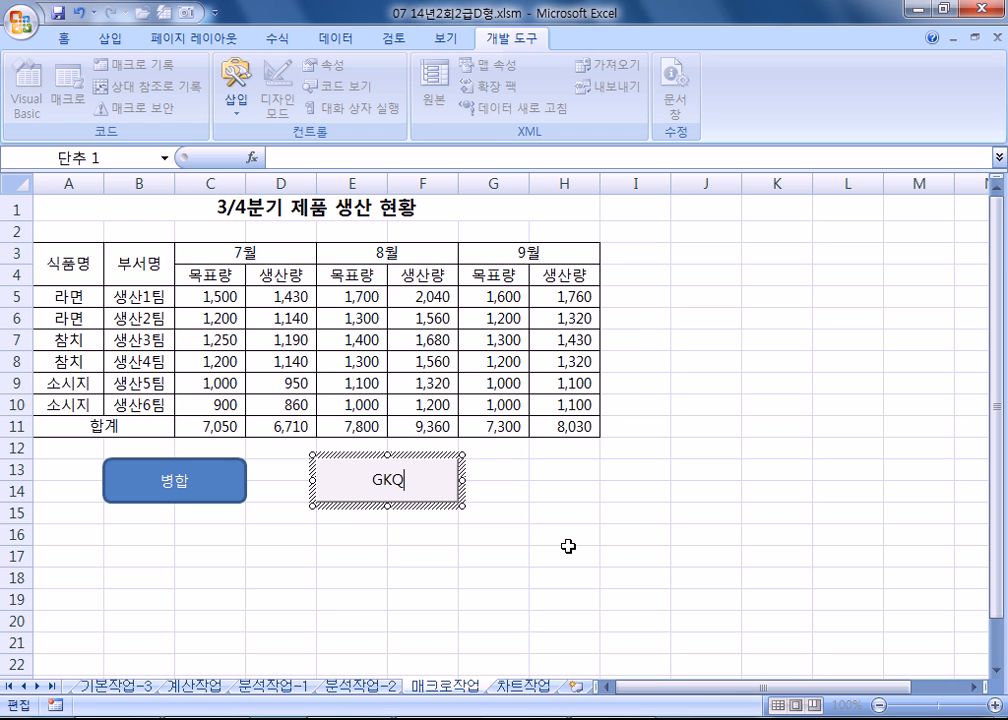
{"action": "key", "text": "shift+Home"}
{"action": "type", "text": "합계"}
{"action": "key", "text": "Escape"}
{"action": "left_click", "coordinate": [610, 598]}
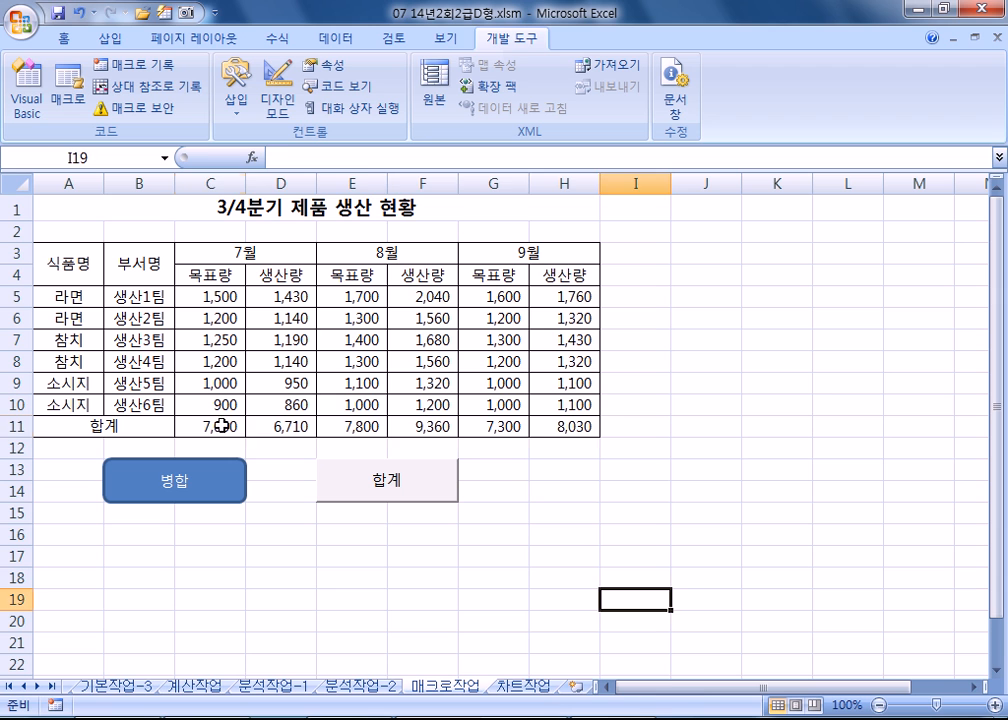
Step: Test the 합계 button twice by clearing the totals in C11:H11 and running its macro
{"action": "left_click_drag", "start_coordinate": [232, 425], "coordinate": [547, 427]}
{"action": "key", "text": "Delete"}
{"action": "left_click", "coordinate": [549, 569]}
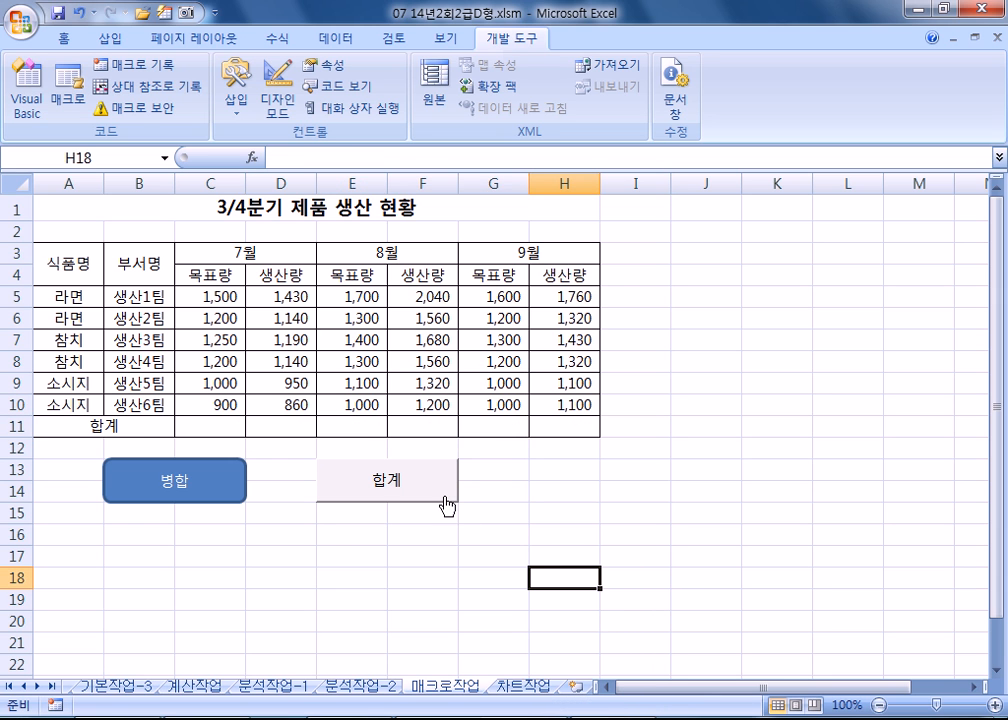
{"action": "left_click", "coordinate": [453, 500]}
{"action": "left_click_drag", "start_coordinate": [228, 424], "coordinate": [567, 425]}
{"action": "key", "text": "Delete"}
{"action": "left_click", "coordinate": [490, 569]}
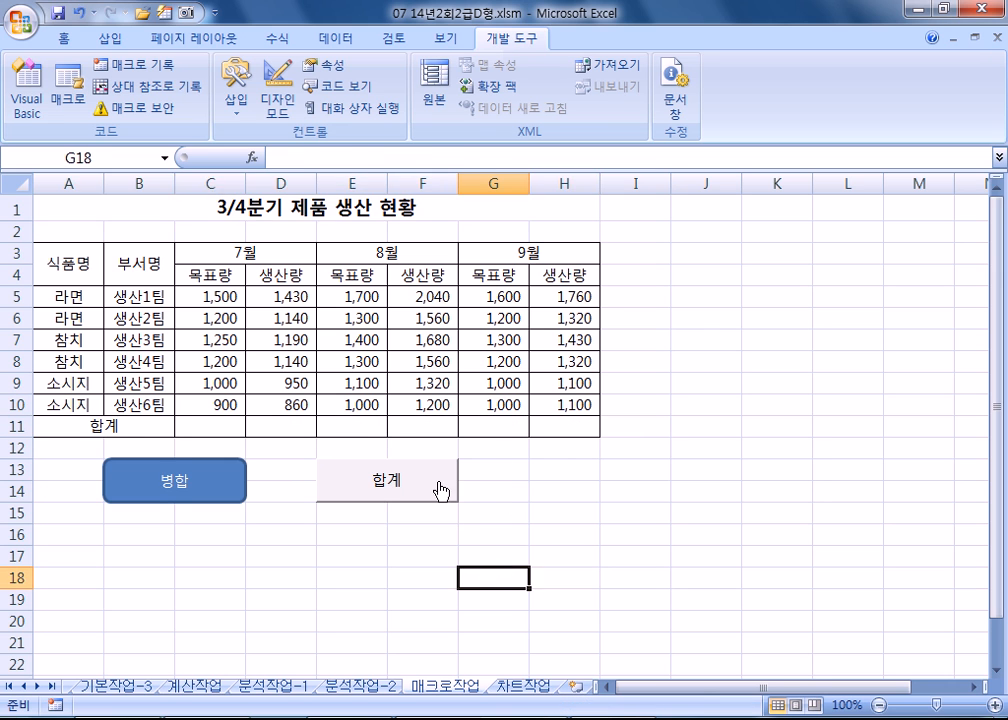
{"action": "left_click", "coordinate": [441, 490]}
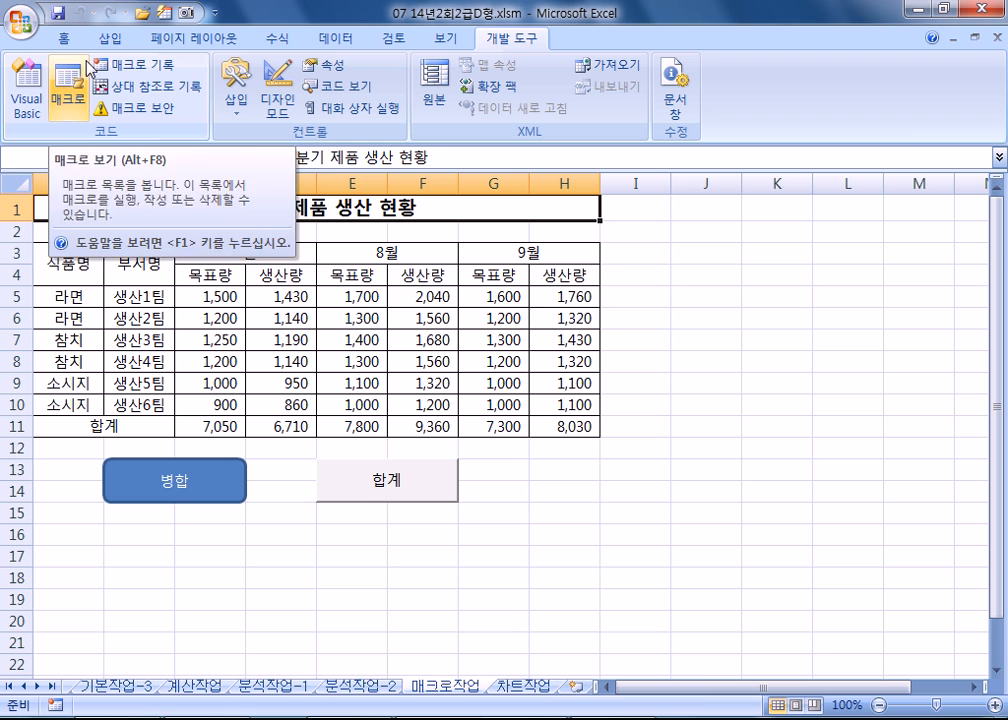
Step: Start recording a macro named 병합제거 stored in the current workbook
{"action": "left_click", "coordinate": [122, 72]}
{"action": "type", "text": "ㅂ"}
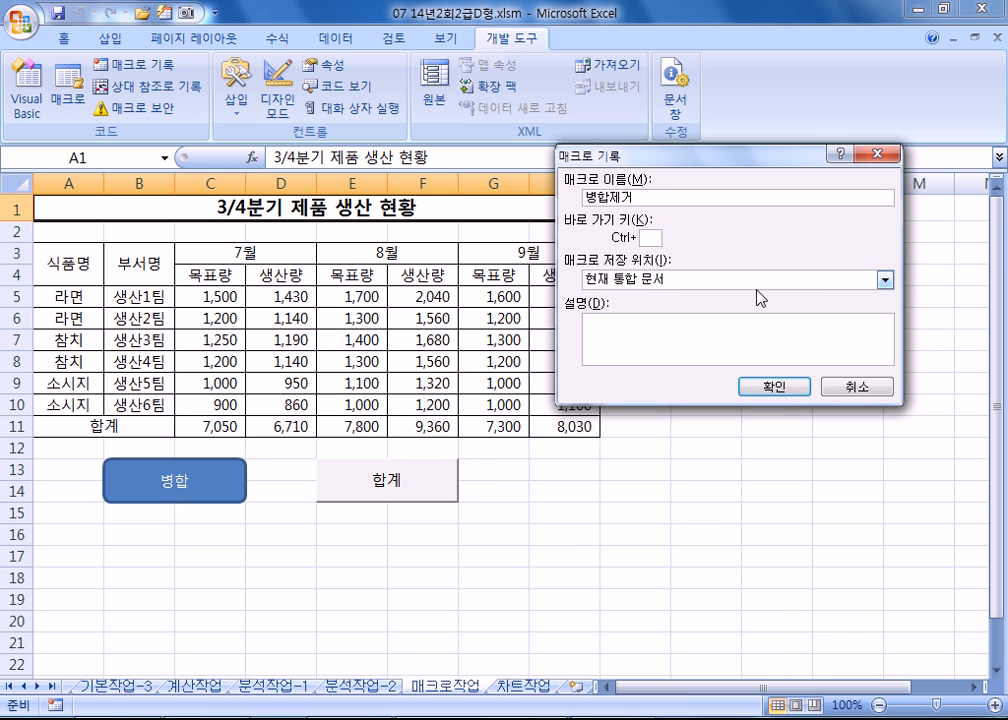
{"action": "left_click", "coordinate": [770, 387]}
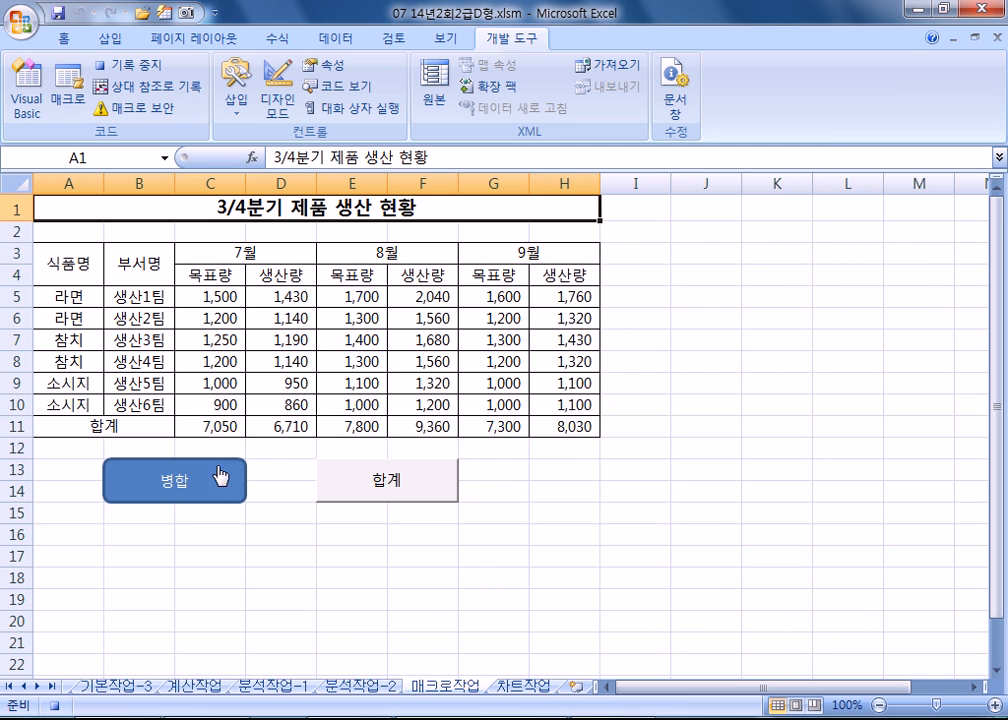
Step: Unmerge the headings 식품명, 부서명, 7월, 8월 and 9월 together with the 합계 cell A11:B11
{"action": "left_click", "coordinate": [87, 257]}
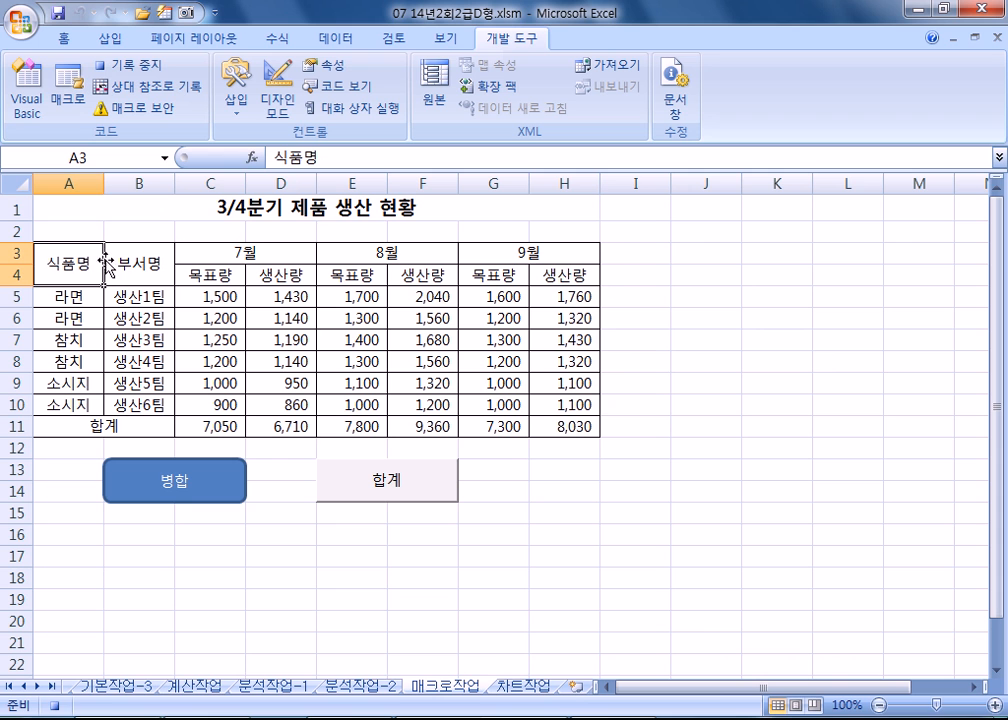
{"action": "left_click", "coordinate": [145, 262]}
{"action": "left_click", "coordinate": [217, 256], "text": "ctrl"}
{"action": "left_click", "coordinate": [399, 248], "text": "ctrl"}
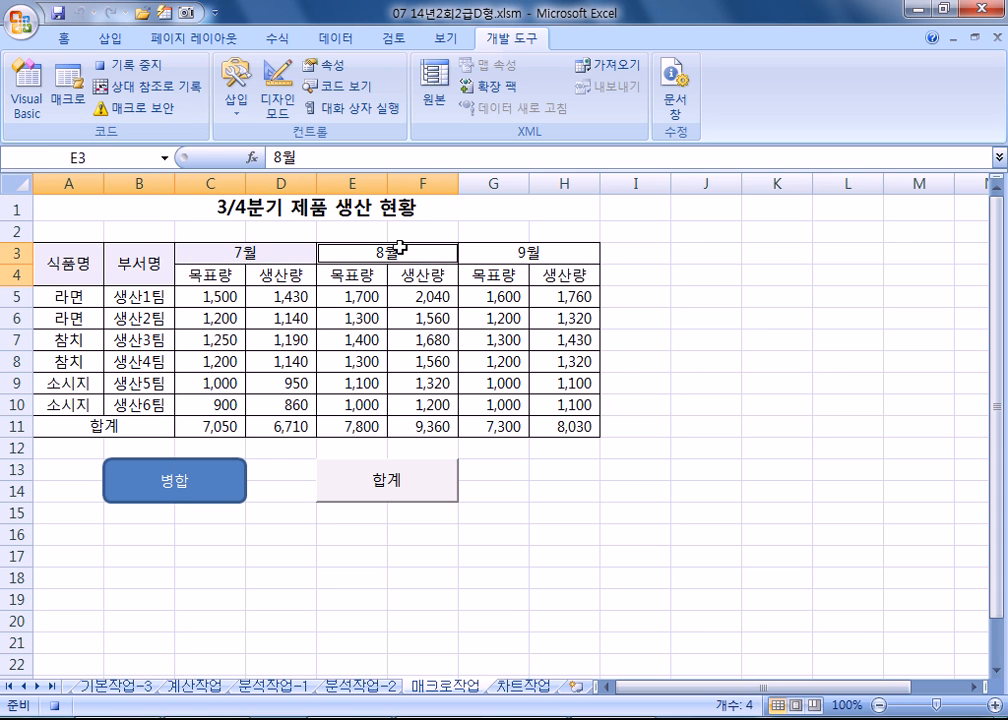
{"action": "left_click", "coordinate": [521, 256], "text": "ctrl"}
{"action": "left_click", "coordinate": [128, 418], "text": "ctrl"}
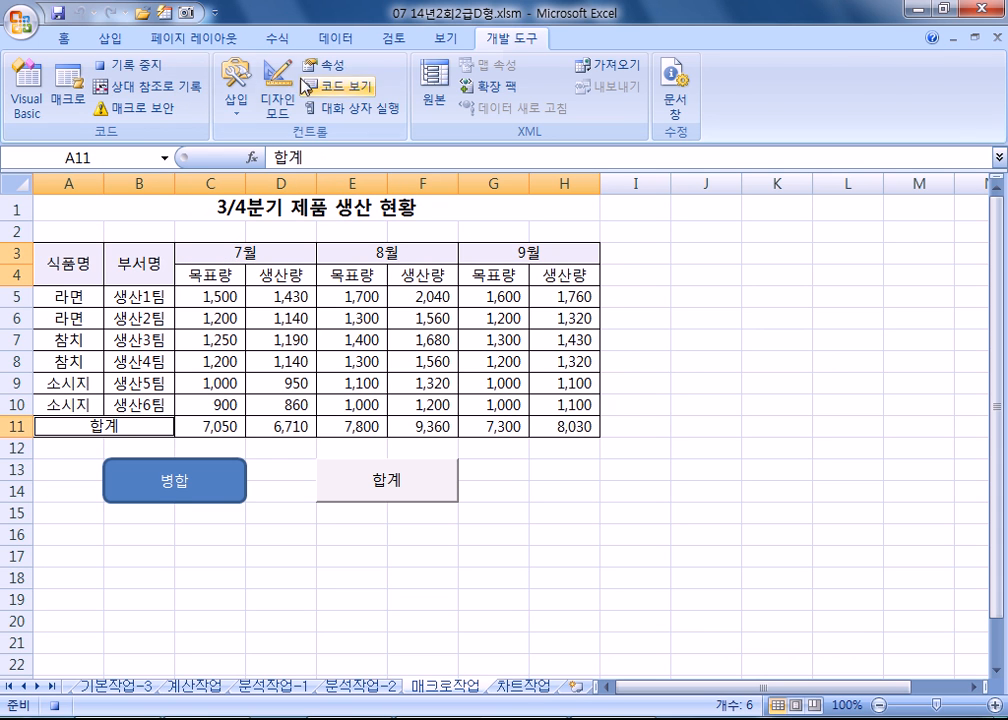
{"action": "left_click", "coordinate": [64, 38]}
{"action": "left_click", "coordinate": [460, 103]}
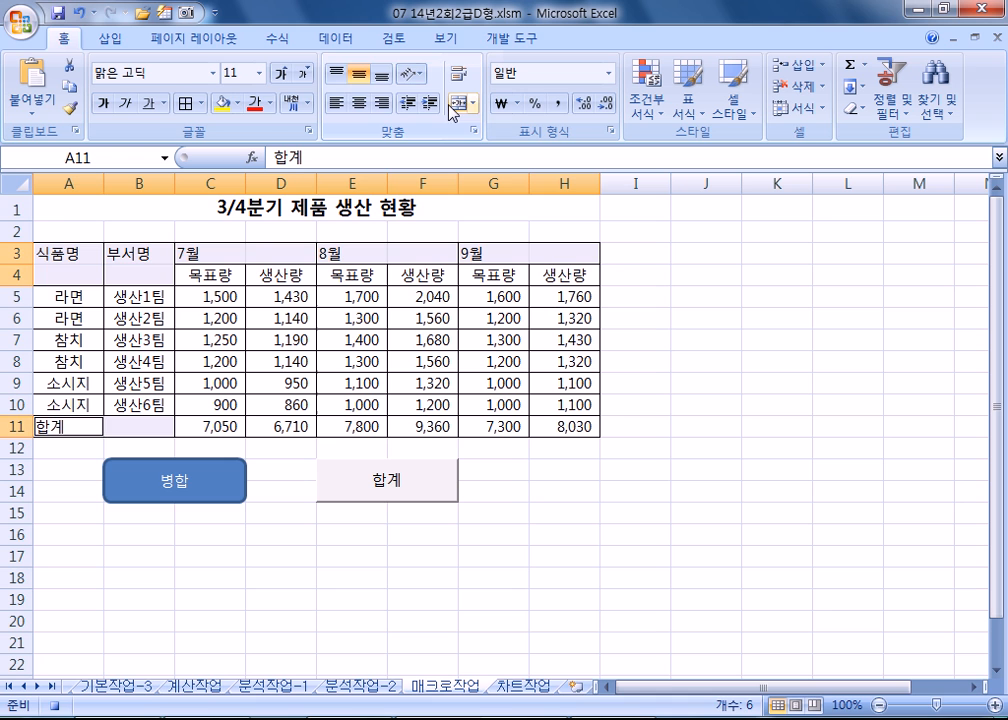
Step: Select the title cell A1, stop the macro recording and select an empty cell below the table
{"action": "left_click", "coordinate": [72, 208]}
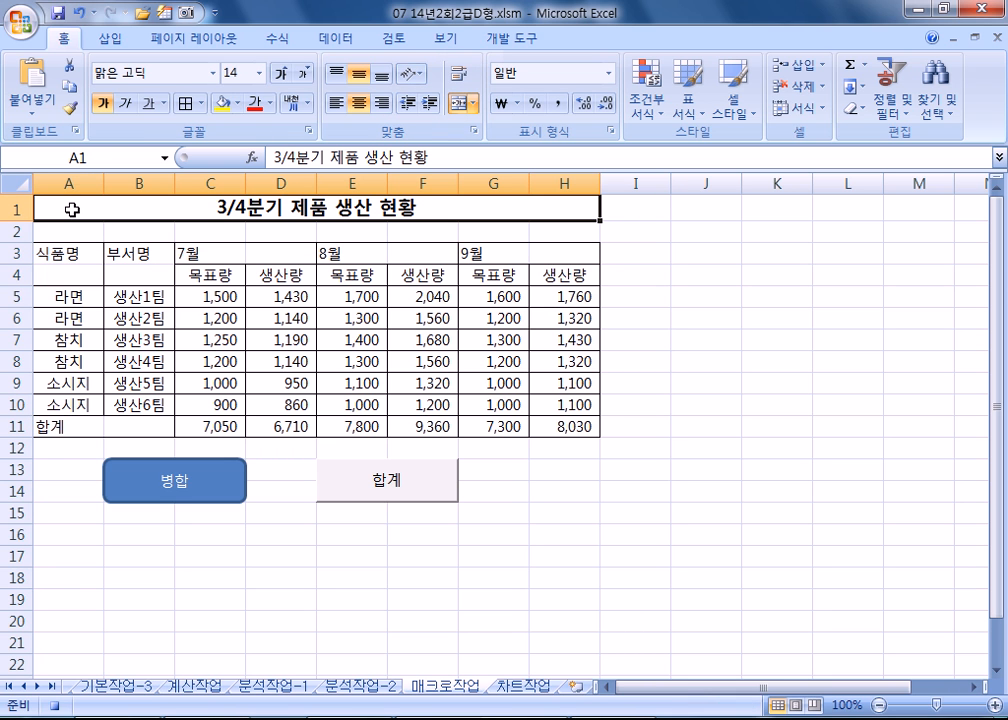
{"action": "left_click", "coordinate": [525, 38]}
{"action": "left_click", "coordinate": [160, 67]}
{"action": "left_click", "coordinate": [119, 530]}
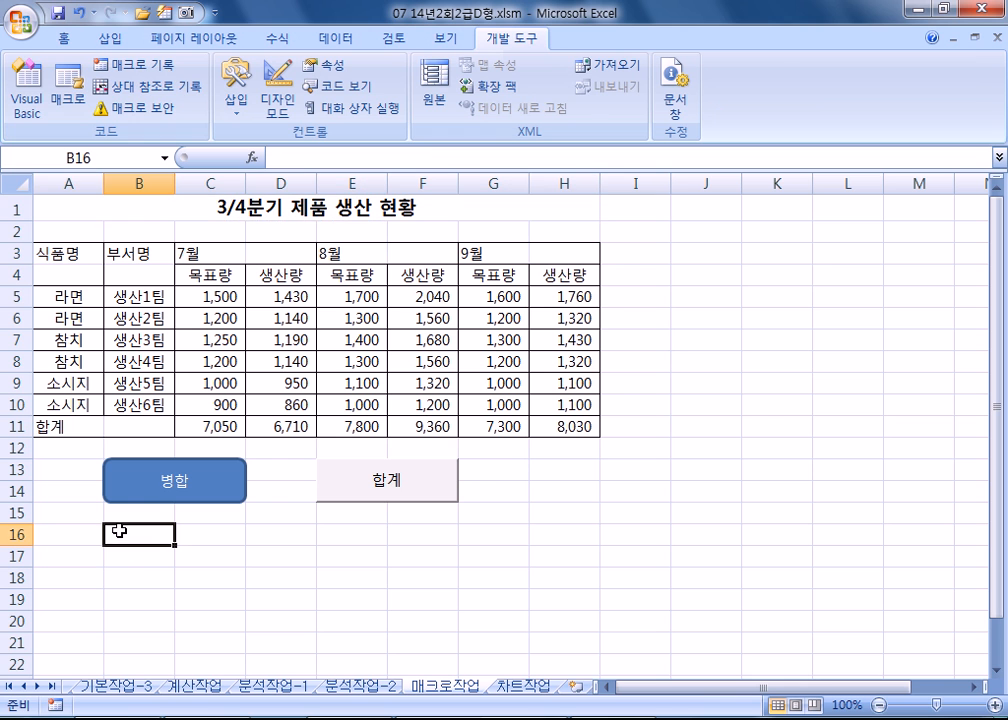
Step: Draw an oval fitted to cells B16:C17 below the 병합 shape, label it 병합제거 and deselect it
{"action": "left_click", "coordinate": [109, 38]}
{"action": "left_click", "coordinate": [210, 100]}
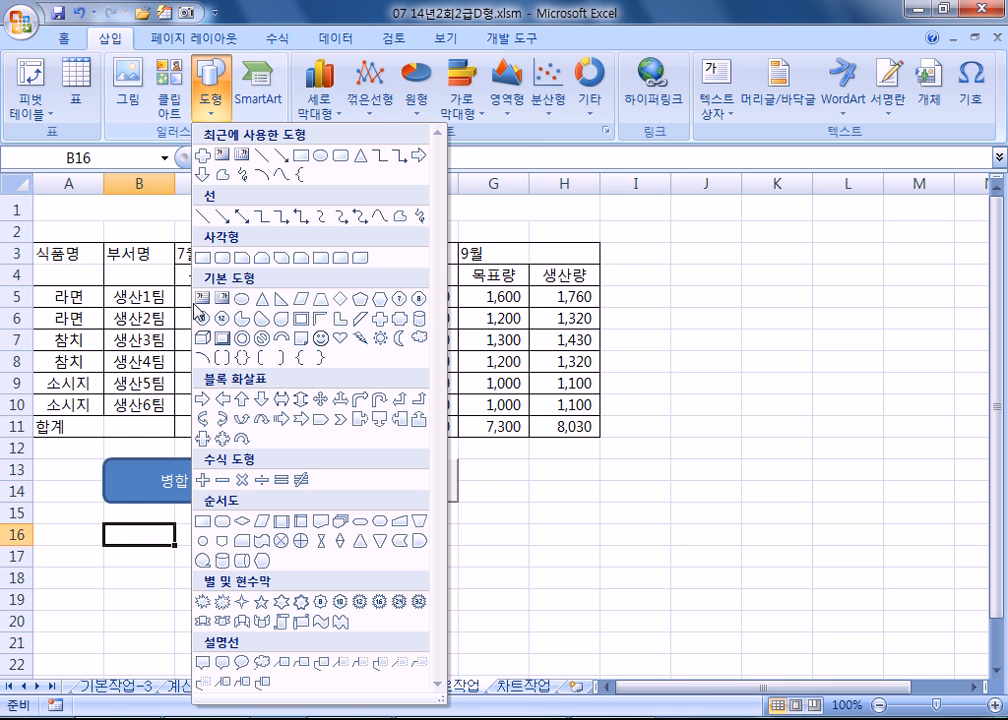
{"action": "left_click", "coordinate": [241, 298]}
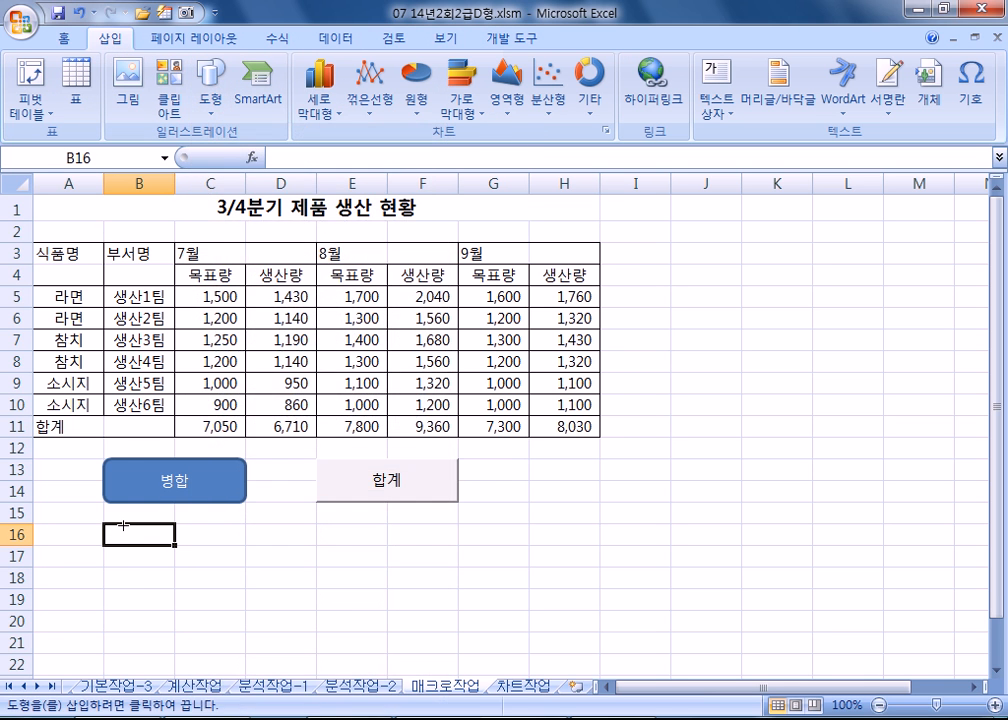
{"action": "mouse_move", "coordinate": [115, 524]}
{"action": "left_mouse_down"}
{"action": "mouse_move", "coordinate": [175, 562]}
{"action": "mouse_move", "coordinate": [232, 557]}
{"action": "mouse_move", "coordinate": [246, 567]}
{"action": "left_mouse_up"}
{"action": "type", "text": "ㅂ"}
{"action": "type", "text": "합제거"}
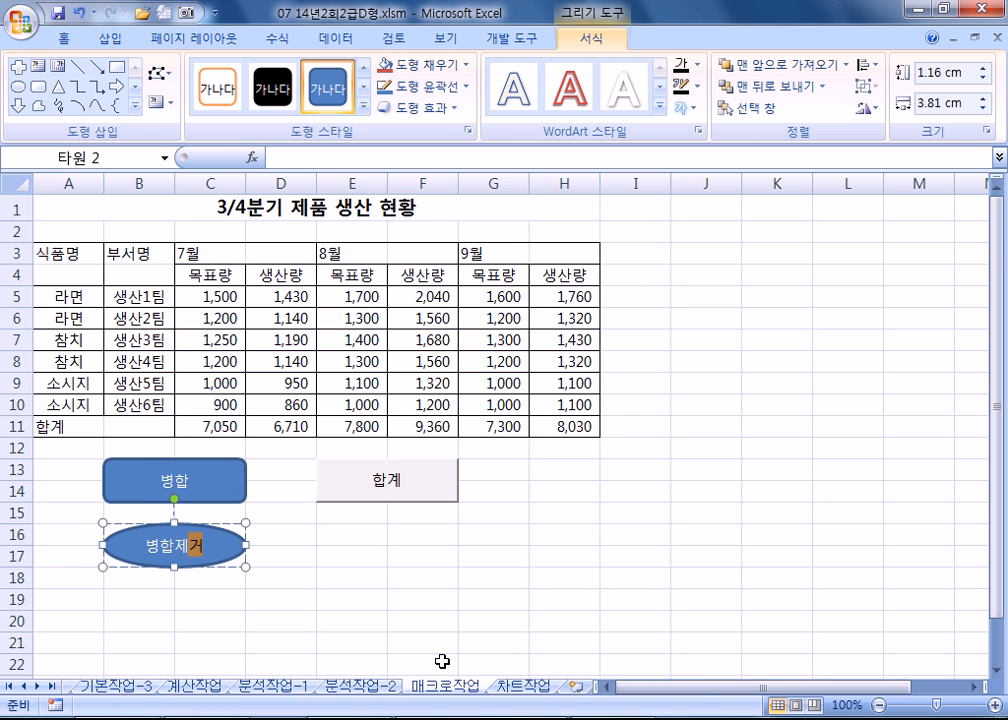
{"action": "left_click", "coordinate": [299, 604]}
Step: Run the 병합 macro from the rounded rectangle to merge the headings and the 합계 cell again
{"action": "left_click", "coordinate": [233, 488]}
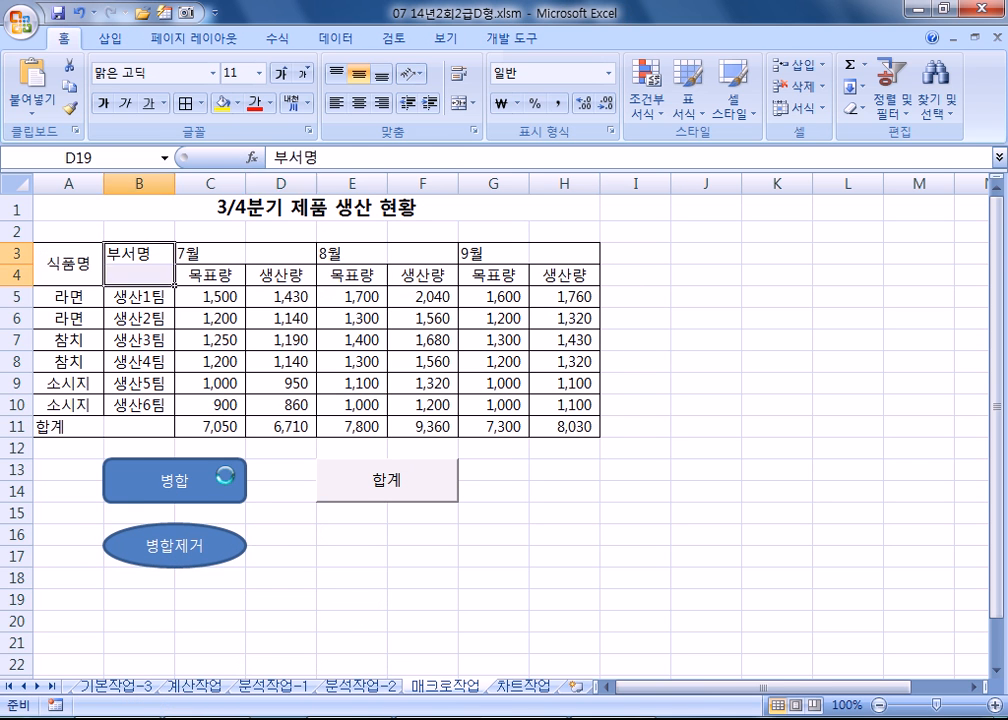
{"action": "left_click", "coordinate": [244, 544]}
{"action": "left_click", "coordinate": [288, 592]}
Step: Assign the 병합제거 macro to the oval and deselect the shape
{"action": "right_click", "coordinate": [221, 541]}
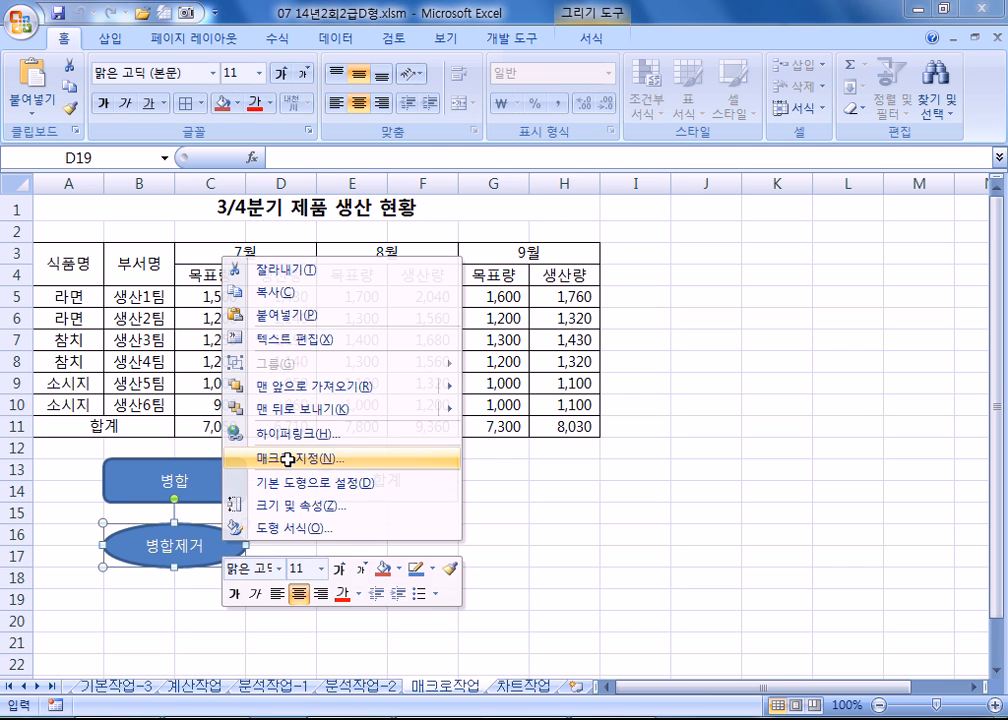
{"action": "left_click", "coordinate": [347, 457]}
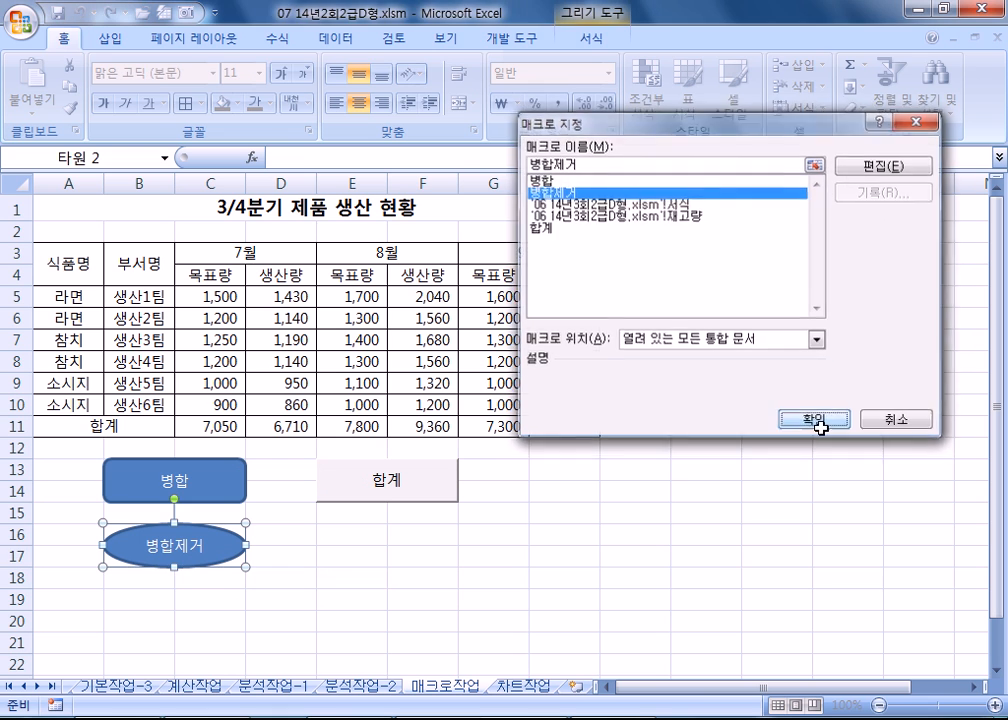
{"action": "left_click", "coordinate": [815, 420]}
{"action": "left_click", "coordinate": [706, 556]}
Step: Test the 병합제거 and 병합 shapes alternately, ending with the cells unmerged, and select the empty cell E16
{"action": "left_click", "coordinate": [210, 549]}
{"action": "left_click", "coordinate": [227, 476]}
{"action": "left_click", "coordinate": [219, 556]}
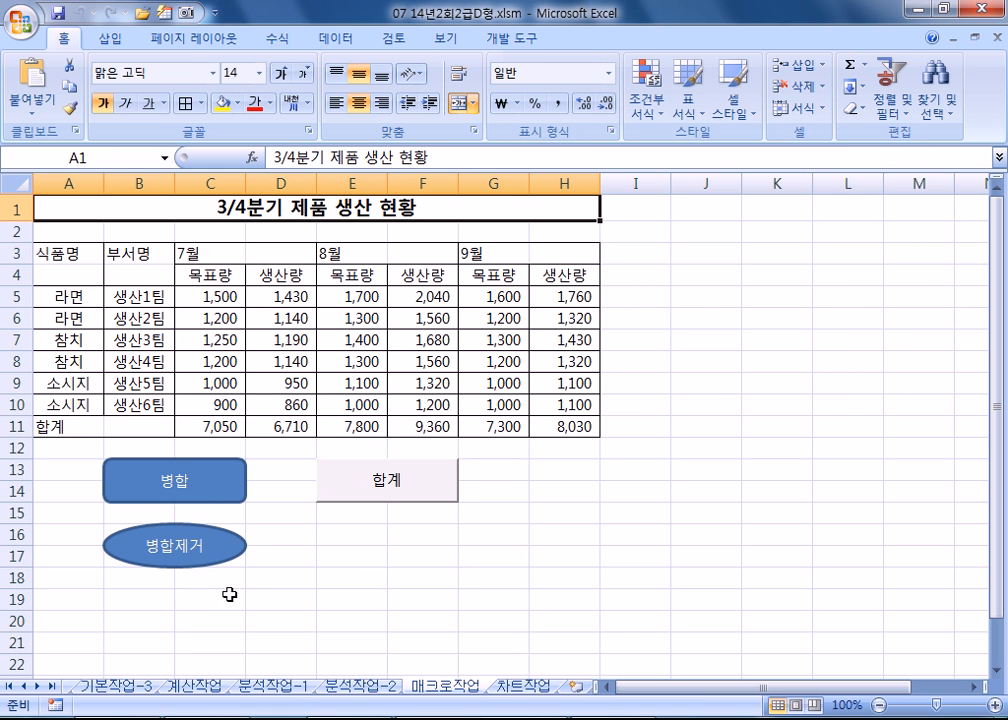
{"action": "left_click", "coordinate": [210, 478]}
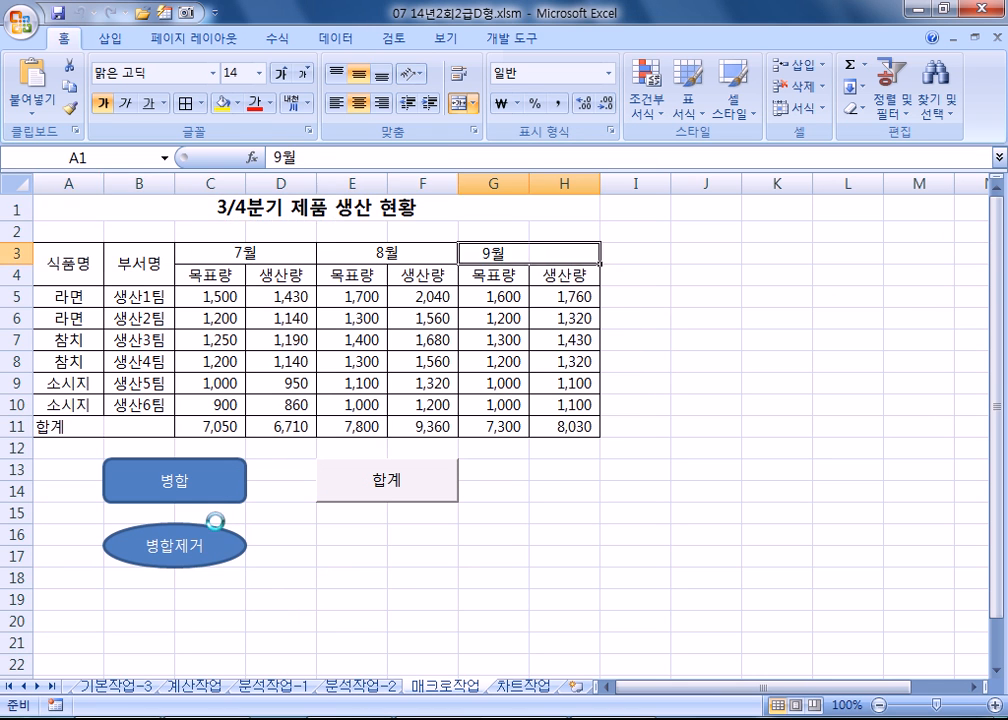
{"action": "left_click", "coordinate": [235, 547]}
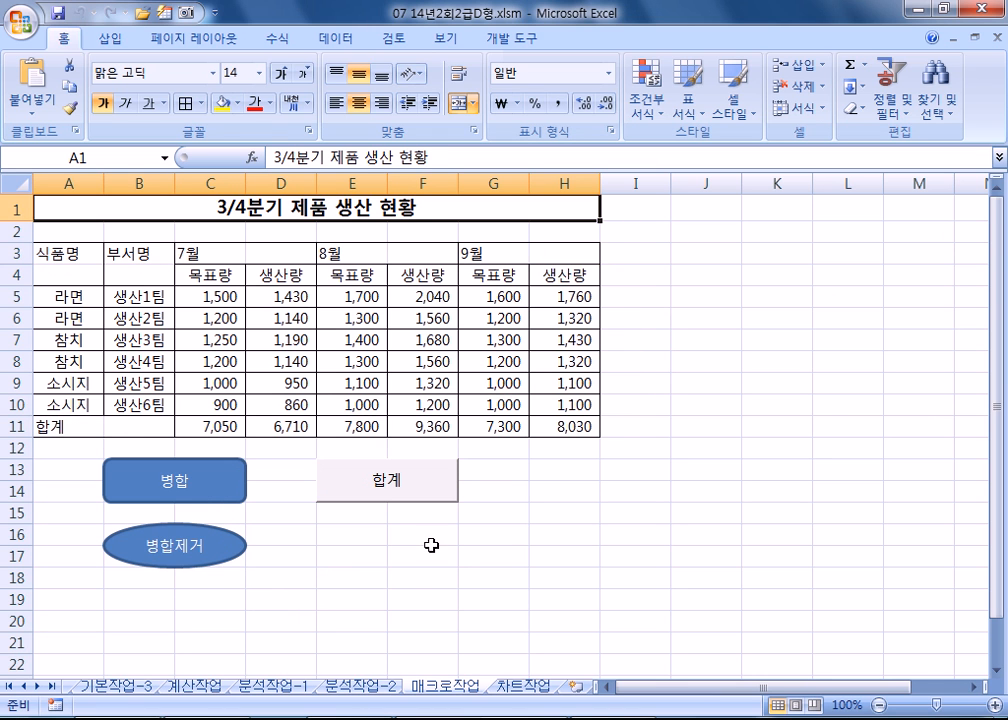
{"action": "left_click", "coordinate": [352, 538]}
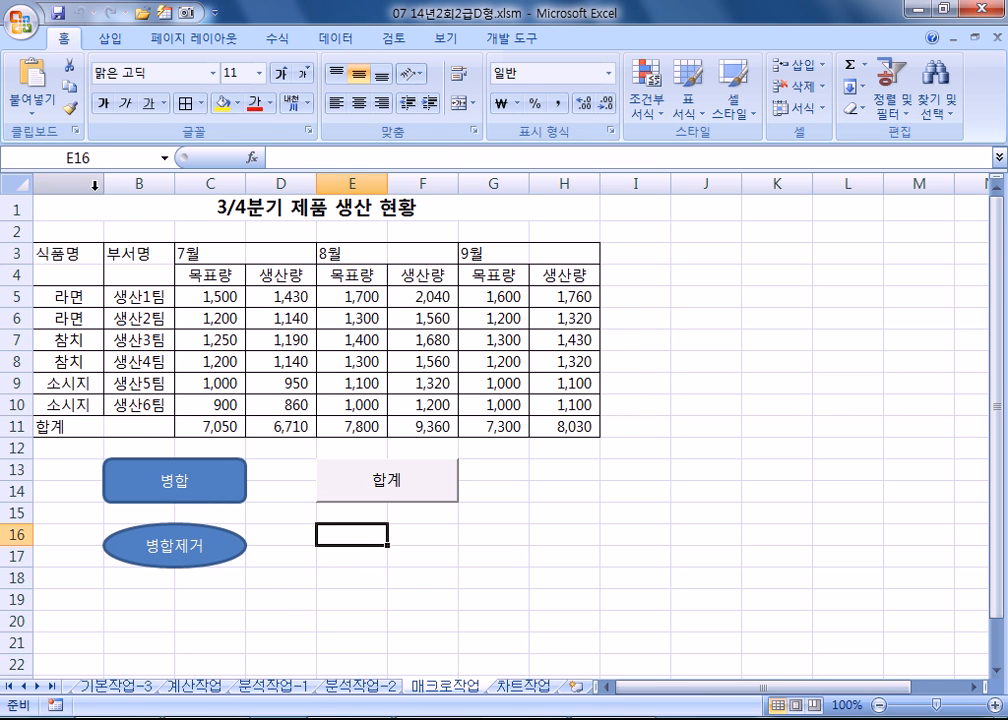
Step: Record a macro named 합계제거 that clears the totals in C11:H11 and finishes with the title cell selected
{"action": "left_click", "coordinate": [524, 40]}
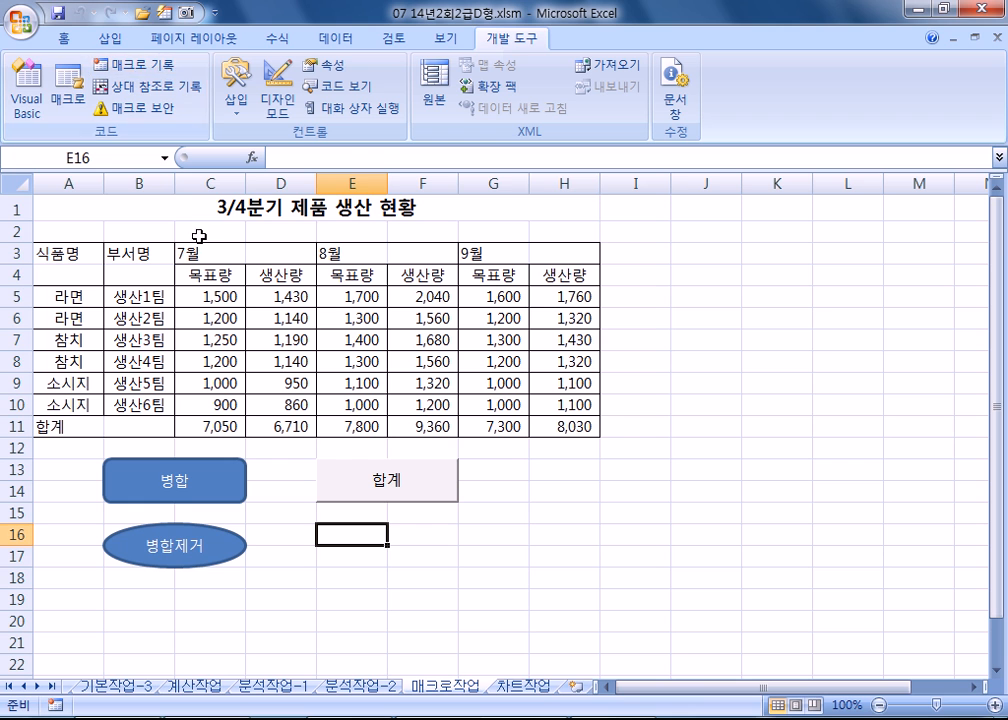
{"action": "left_click", "coordinate": [173, 206]}
{"action": "left_click", "coordinate": [130, 65]}
{"action": "type", "text": "ㅎㅏㅂ"}
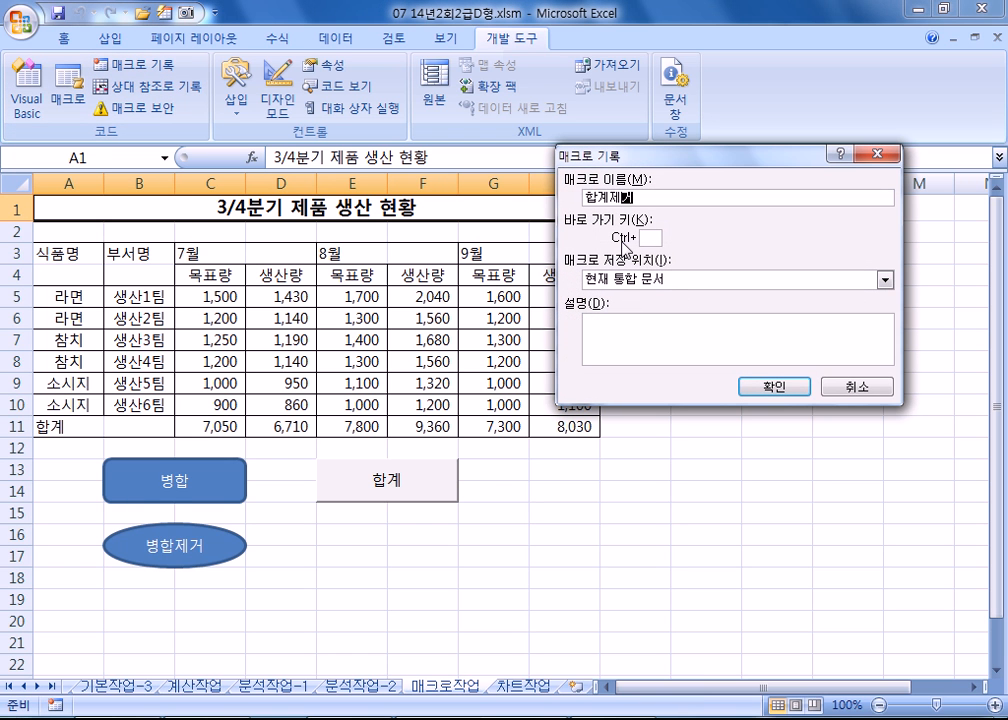
{"action": "key", "text": "Return"}
{"action": "left_click_drag", "start_coordinate": [208, 428], "coordinate": [583, 414]}
{"action": "key", "text": "Delete"}
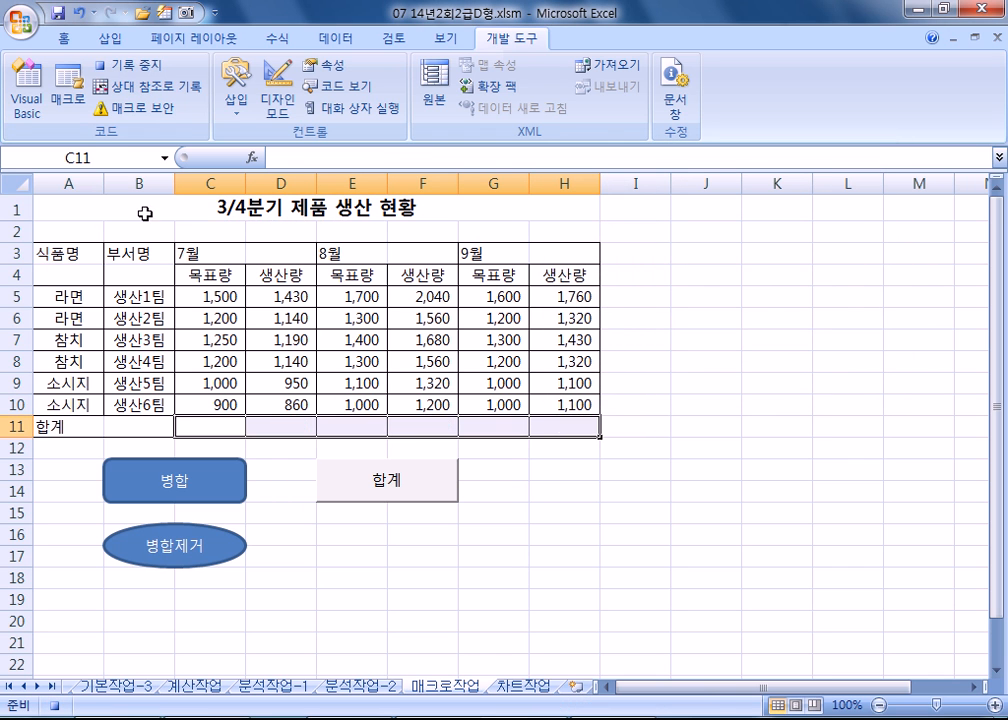
{"action": "left_click", "coordinate": [145, 213]}
{"action": "left_click", "coordinate": [127, 64]}
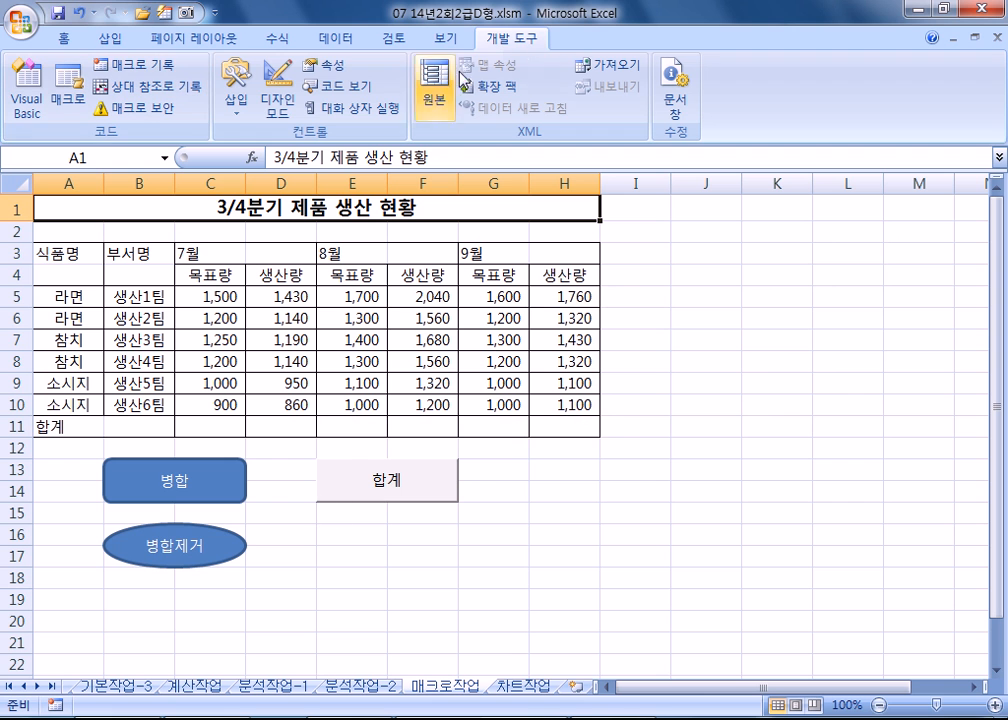
Step: Draw a form button over cells E16:F17, assign the 합계제거 macro to it, label it 합계제거 and deselect it
{"action": "left_click", "coordinate": [236, 92]}
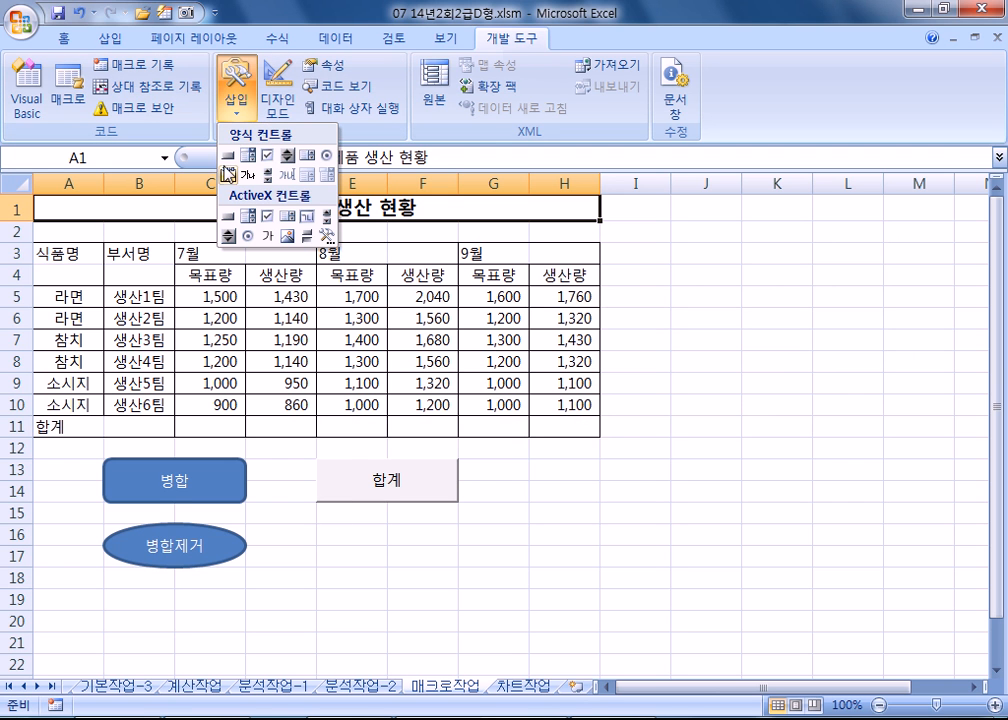
{"action": "left_click", "coordinate": [227, 155]}
{"action": "mouse_move", "coordinate": [313, 521]}
{"action": "left_mouse_down"}
{"action": "mouse_move", "coordinate": [414, 565]}
{"action": "mouse_move", "coordinate": [462, 571]}
{"action": "left_mouse_up"}
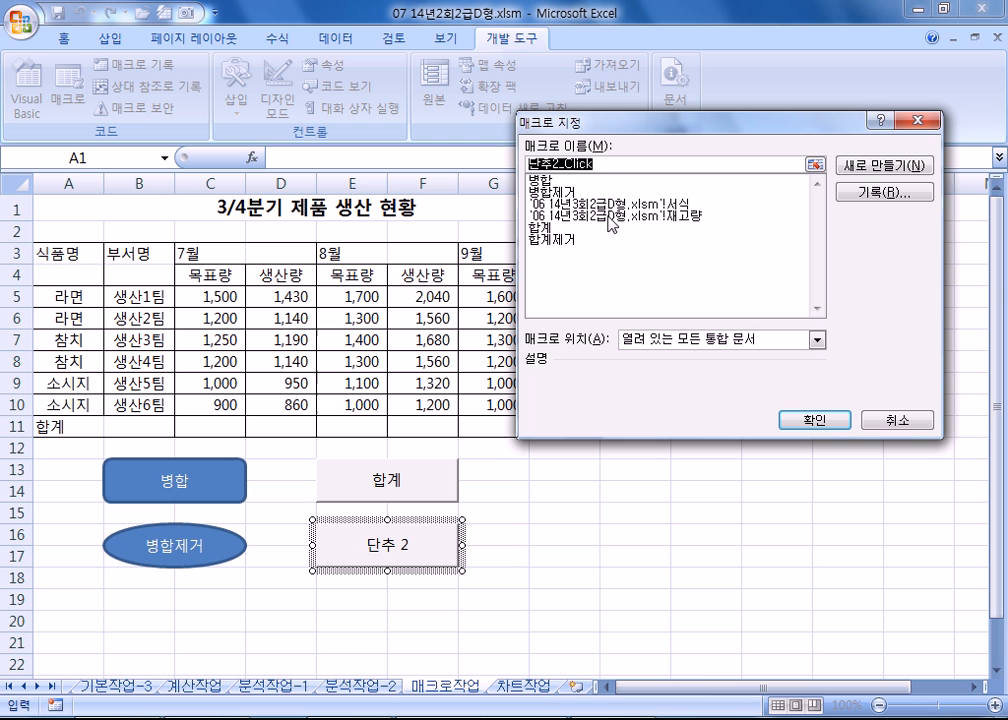
{"action": "left_click", "coordinate": [560, 192]}
{"action": "left_click", "coordinate": [571, 240]}
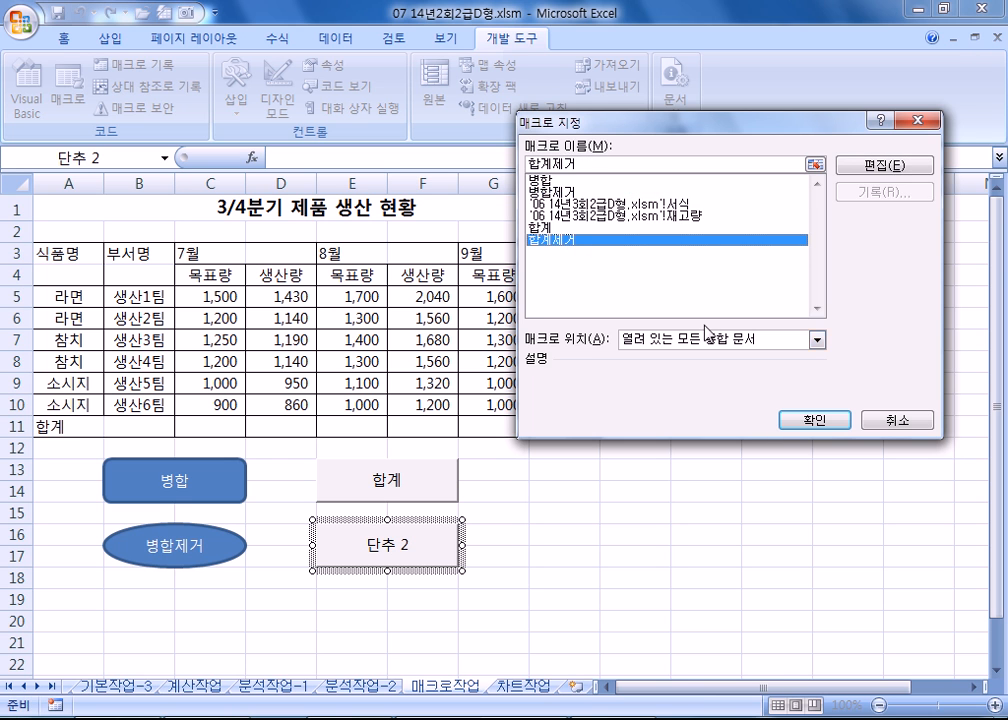
{"action": "left_click", "coordinate": [789, 423]}
{"action": "type", "text": "합ㄱ계제거"}
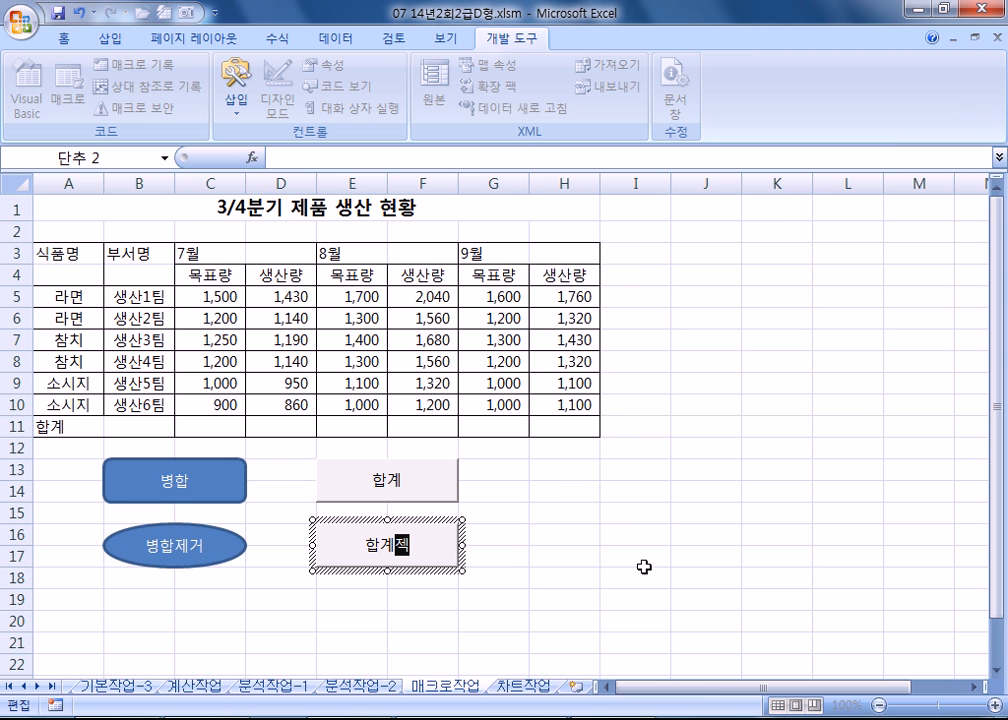
{"action": "left_click", "coordinate": [632, 535]}
Step: Test the 합계 and 합계제거 buttons alternately, ending with the totals in row 11 cleared
{"action": "left_click", "coordinate": [445, 495]}
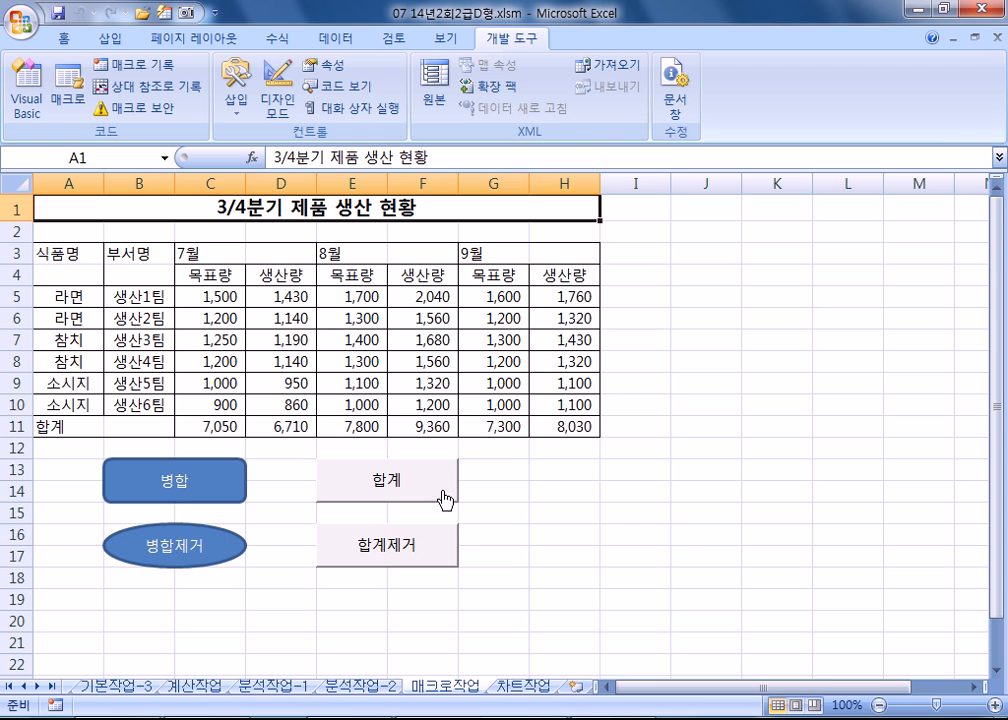
{"action": "left_click", "coordinate": [446, 545]}
{"action": "left_click", "coordinate": [427, 477]}
{"action": "left_click", "coordinate": [425, 540]}
Step: Test the 병합 and 병합제거 shapes alternately, finishing by running 병합 and 합계 so headings are merged and totals filled
{"action": "left_click", "coordinate": [204, 470]}
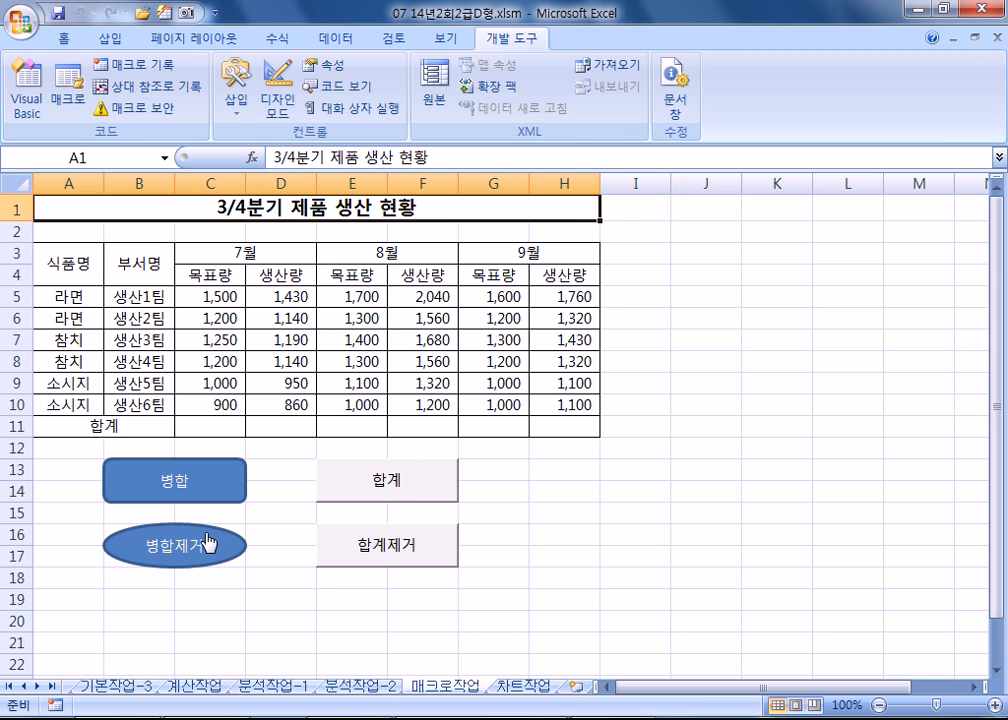
{"action": "left_click", "coordinate": [205, 543]}
{"action": "left_click", "coordinate": [230, 472]}
{"action": "left_click", "coordinate": [218, 544]}
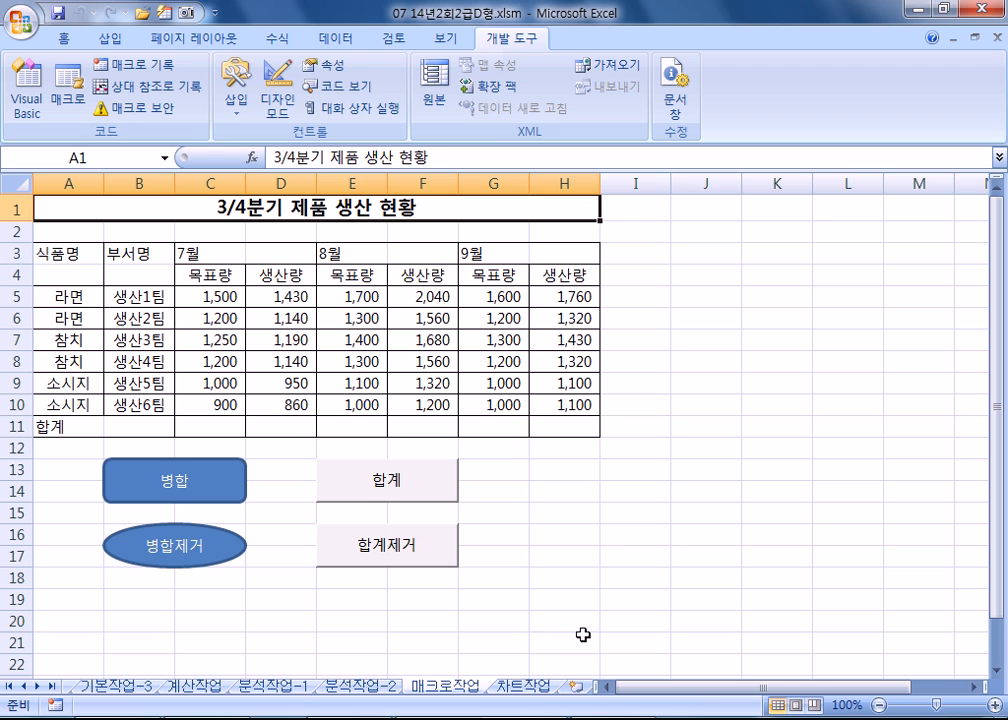
{"action": "left_click", "coordinate": [186, 485]}
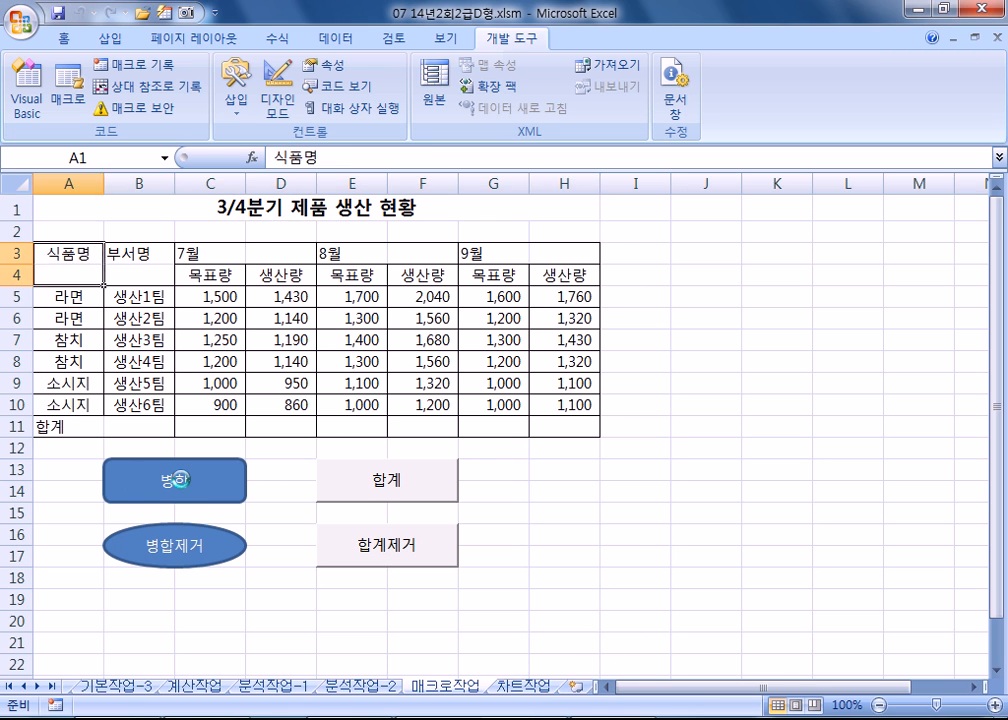
{"action": "left_click", "coordinate": [395, 483]}
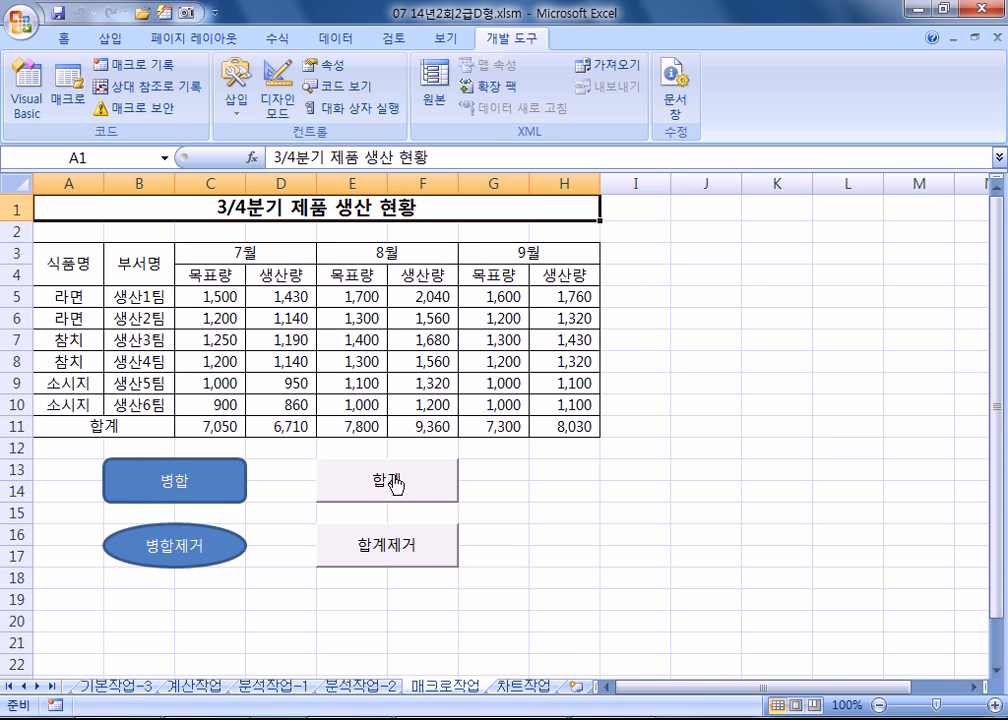
Step: Go to the 차트작업 sheet and look over its score table and column chart
{"action": "key", "text": "ctrl+Page_Down"}
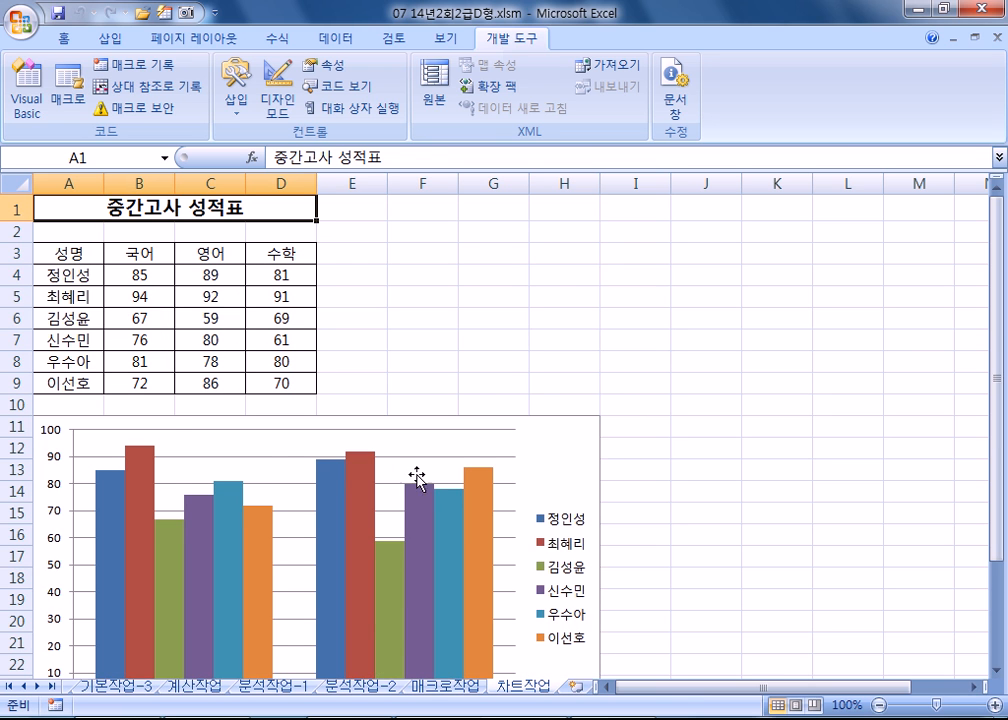
{"action": "scroll", "coordinate": [450, 462], "scroll_direction": "down", "scroll_amount": 3}
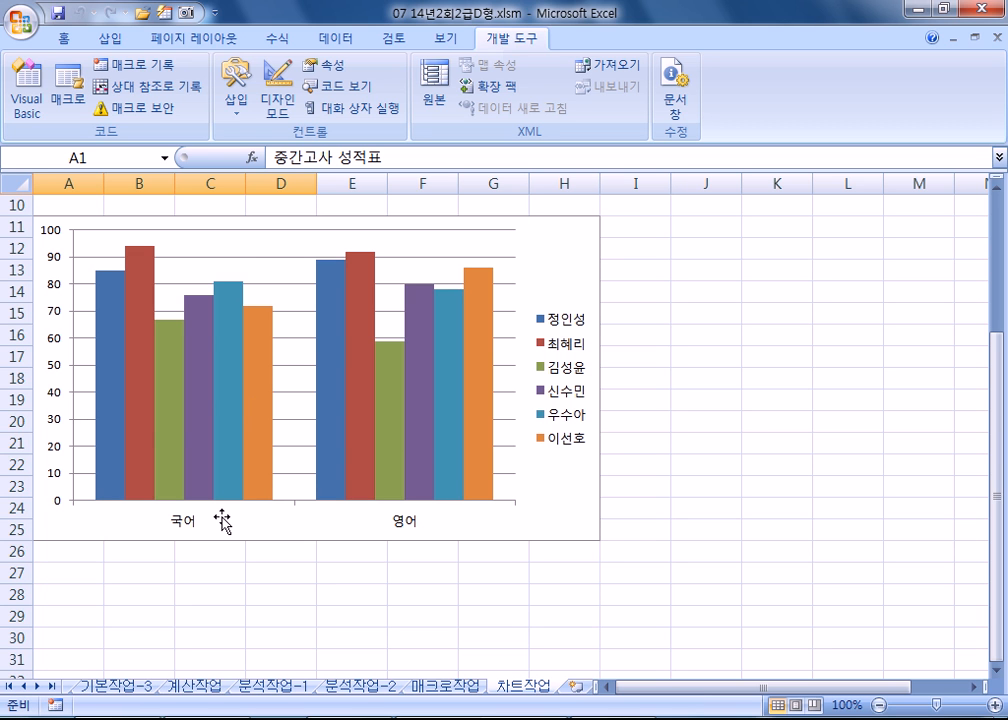
{"action": "scroll", "coordinate": [222, 519], "scroll_direction": "up", "scroll_amount": 3}
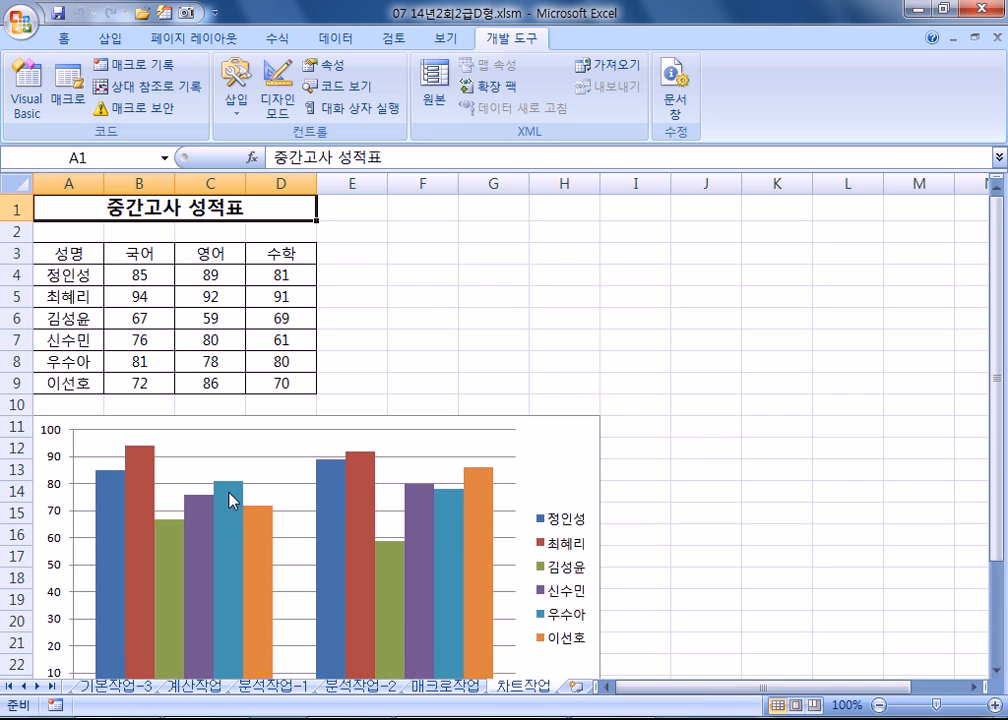
Step: Copy the 수학 scores in D3:D9 into the chart, check the chart and undo the paste
{"action": "left_click", "coordinate": [287, 253]}
{"action": "left_click_drag", "start_coordinate": [287, 253], "coordinate": [288, 383]}
{"action": "key", "text": "ctrl+c"}
{"action": "left_click", "coordinate": [583, 443]}
{"action": "key", "text": "ctrl+v"}
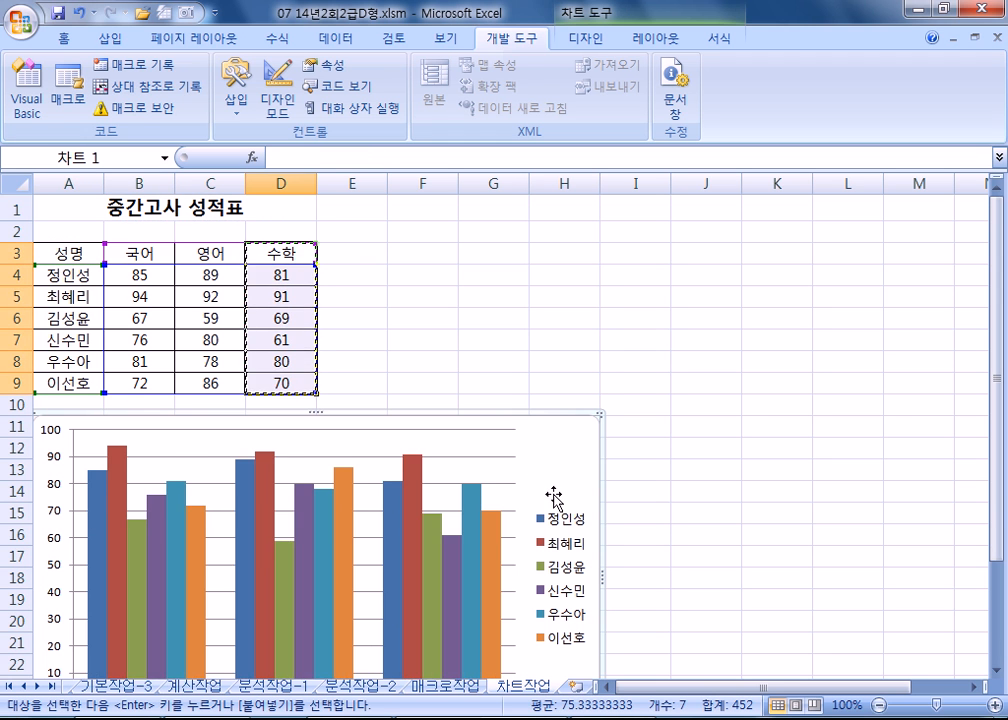
{"action": "scroll", "coordinate": [513, 498], "scroll_direction": "down", "scroll_amount": 4}
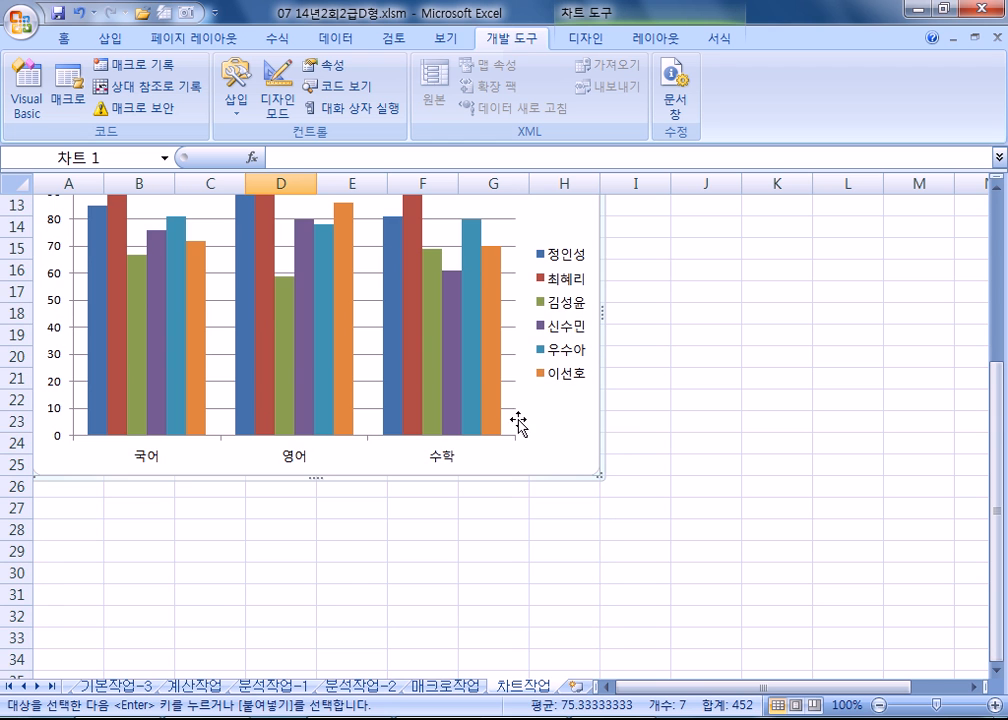
{"action": "scroll", "coordinate": [517, 421], "scroll_direction": "up", "scroll_amount": 3}
{"action": "key", "text": "ctrl+z"}
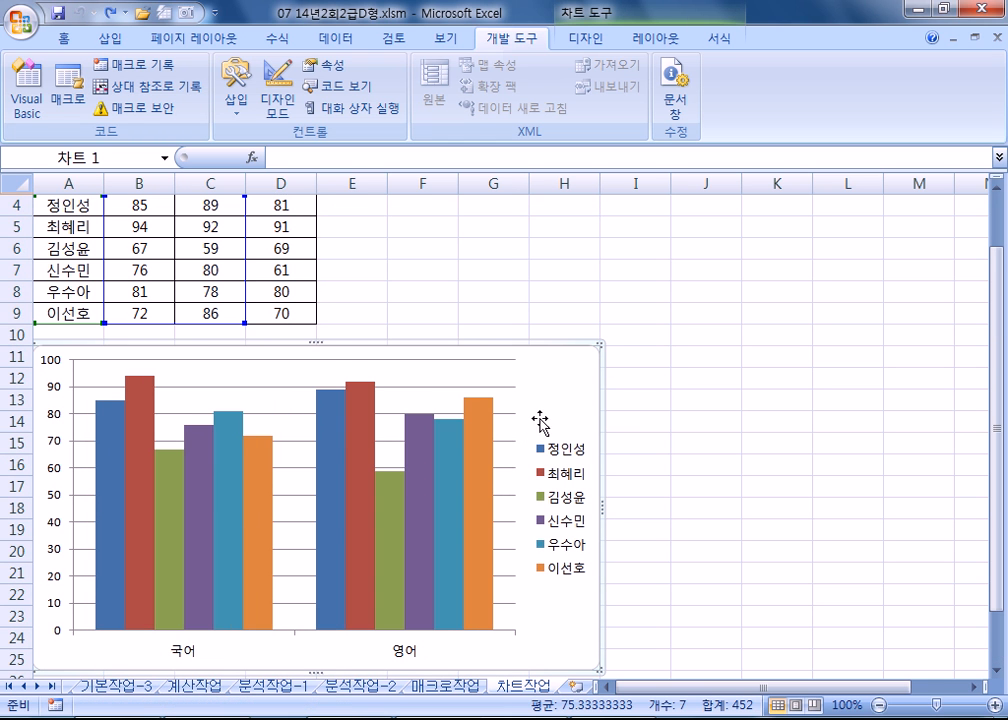
Step: Add the 수학 data to the chart by copying D3:D9 and pasting it into the chart area
{"action": "scroll", "coordinate": [440, 300], "scroll_direction": "up", "scroll_amount": 1}
{"action": "left_click_drag", "start_coordinate": [295, 248], "coordinate": [280, 375]}
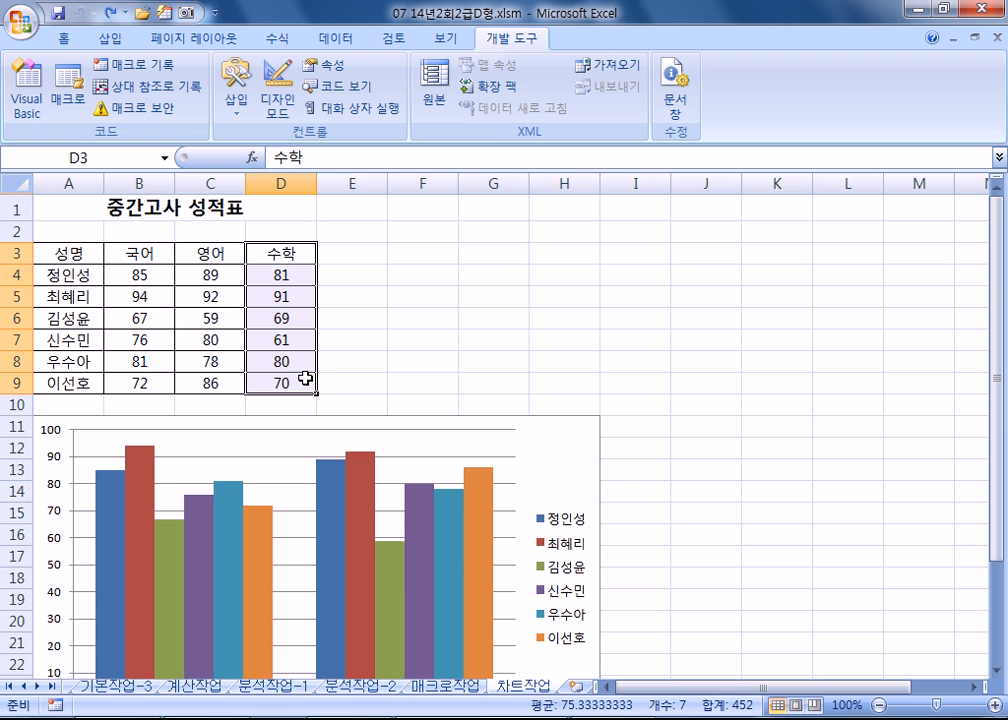
{"action": "key", "text": "ctrl+c"}
{"action": "left_click", "coordinate": [565, 485]}
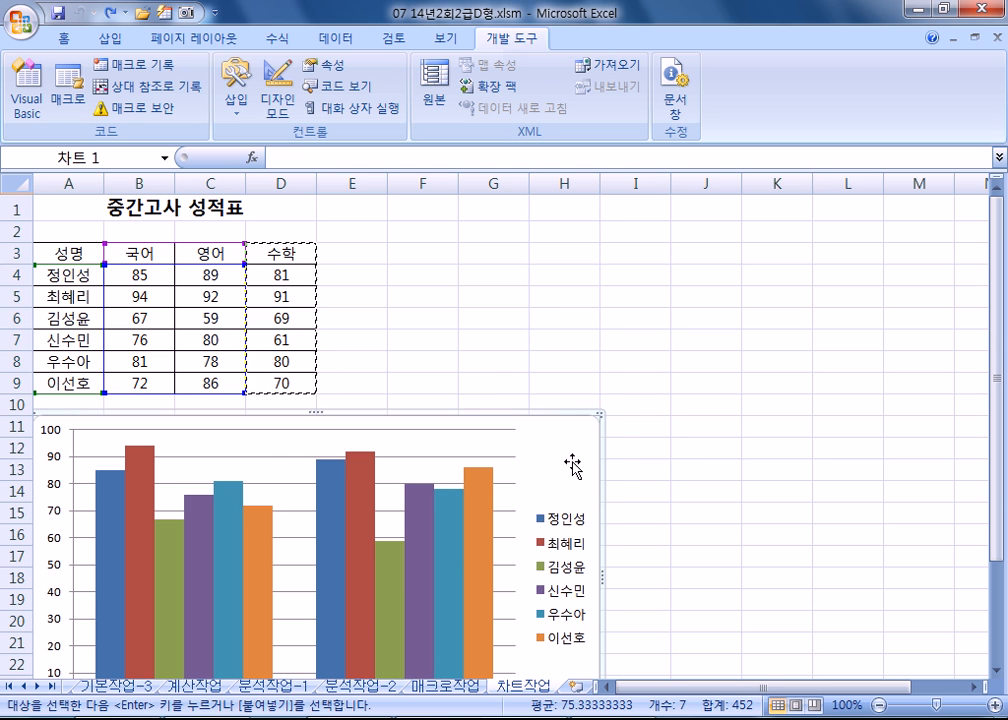
{"action": "scroll", "coordinate": [574, 463], "scroll_direction": "down", "scroll_amount": 3}
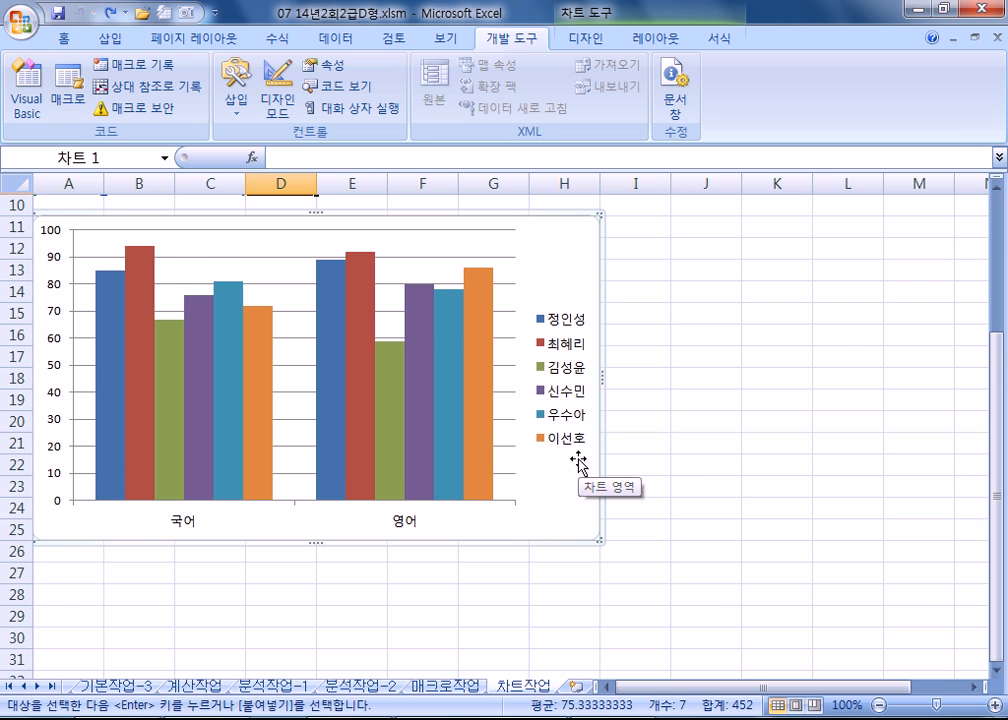
{"action": "key", "text": "ctrl+v"}
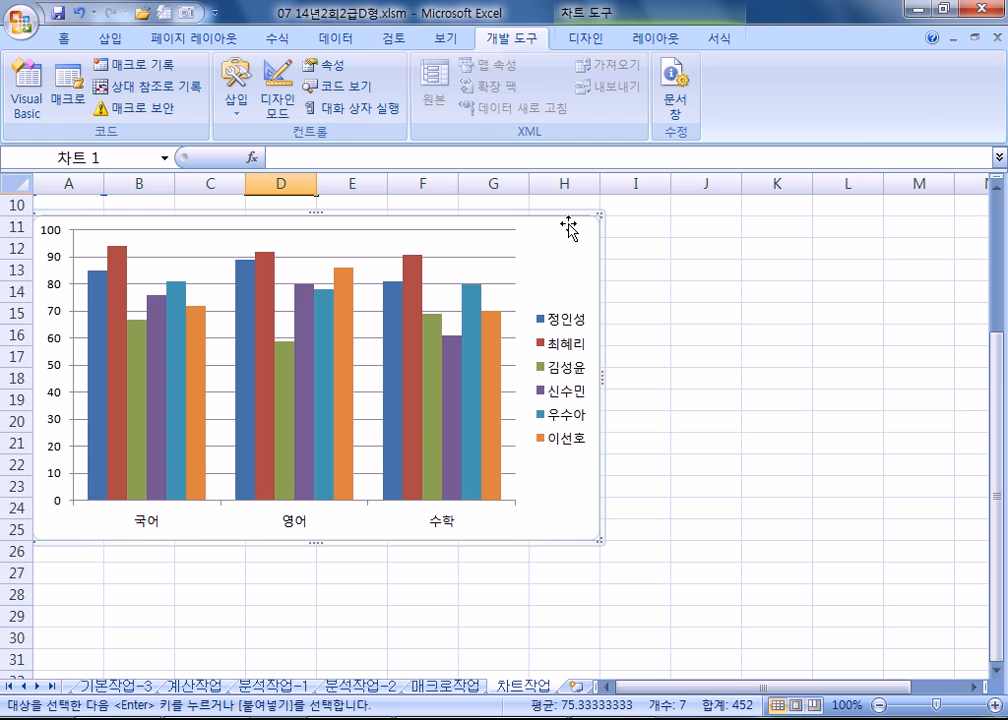
Step: Switch the chart's rows and columns so students form the horizontal axis and 국어, 영어 and 수학 become the series
{"action": "left_click", "coordinate": [586, 38]}
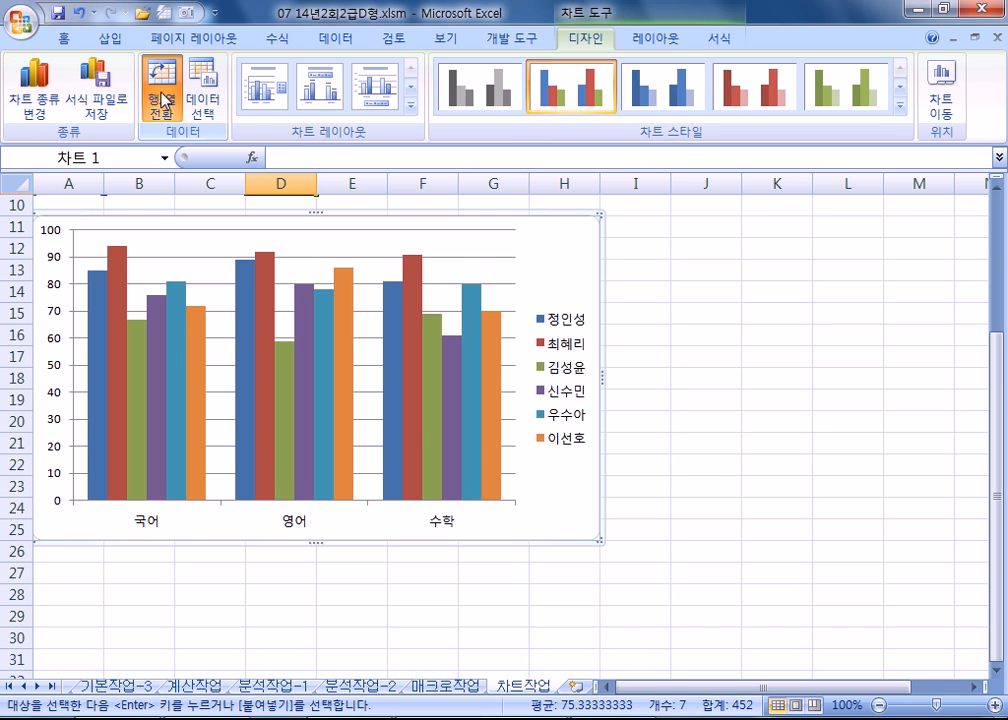
{"action": "left_click", "coordinate": [161, 100]}
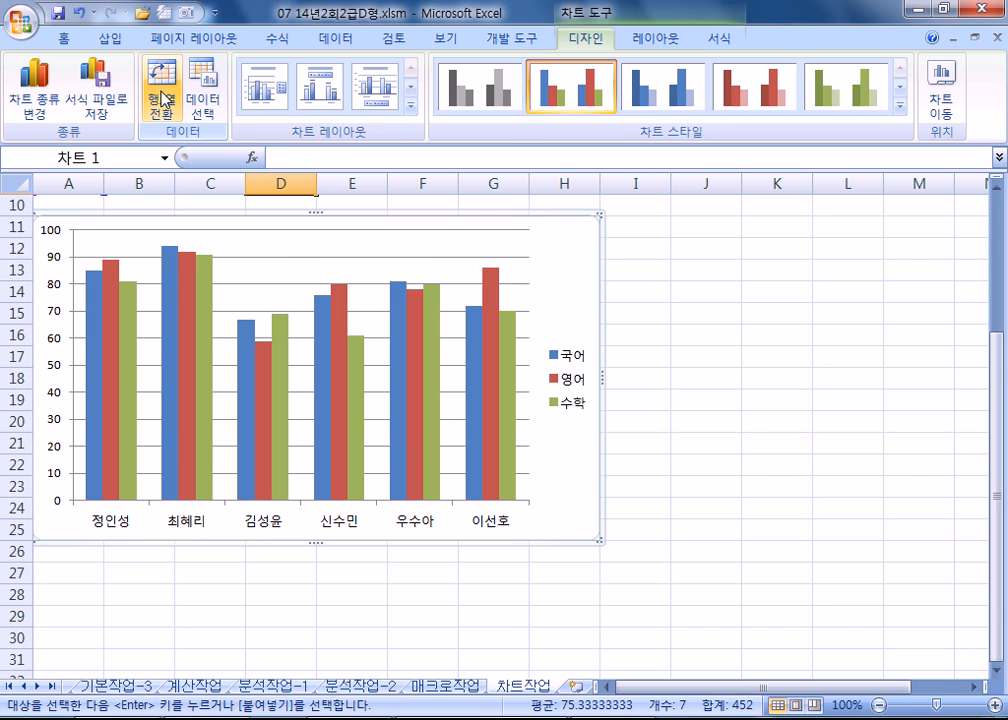
{"action": "left_click", "coordinate": [161, 100]}
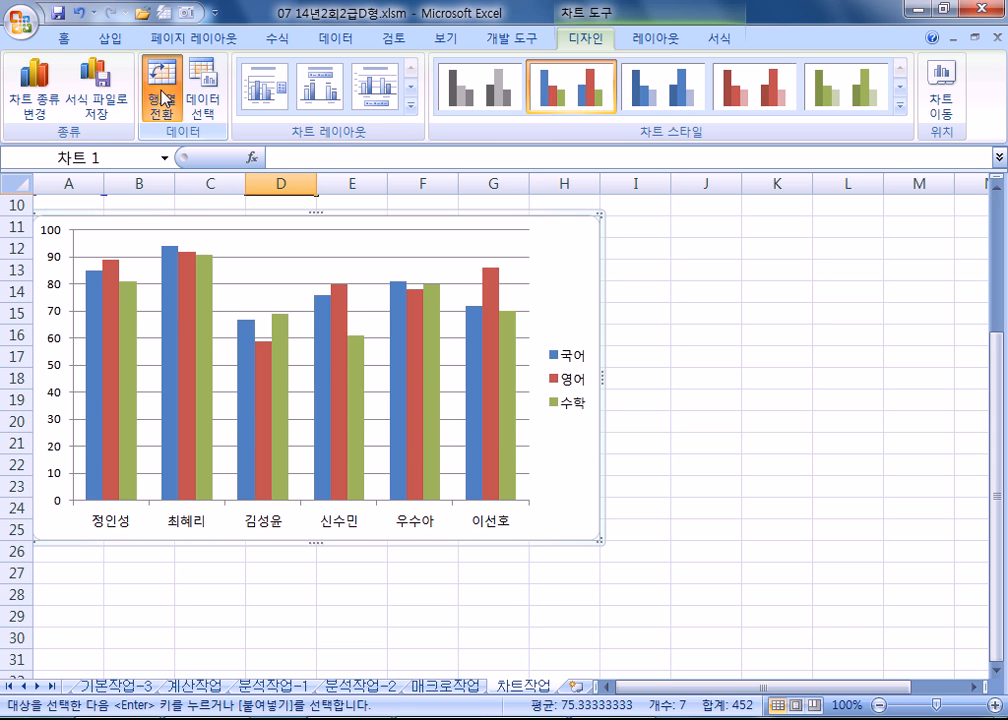
{"action": "left_click", "coordinate": [161, 100]}
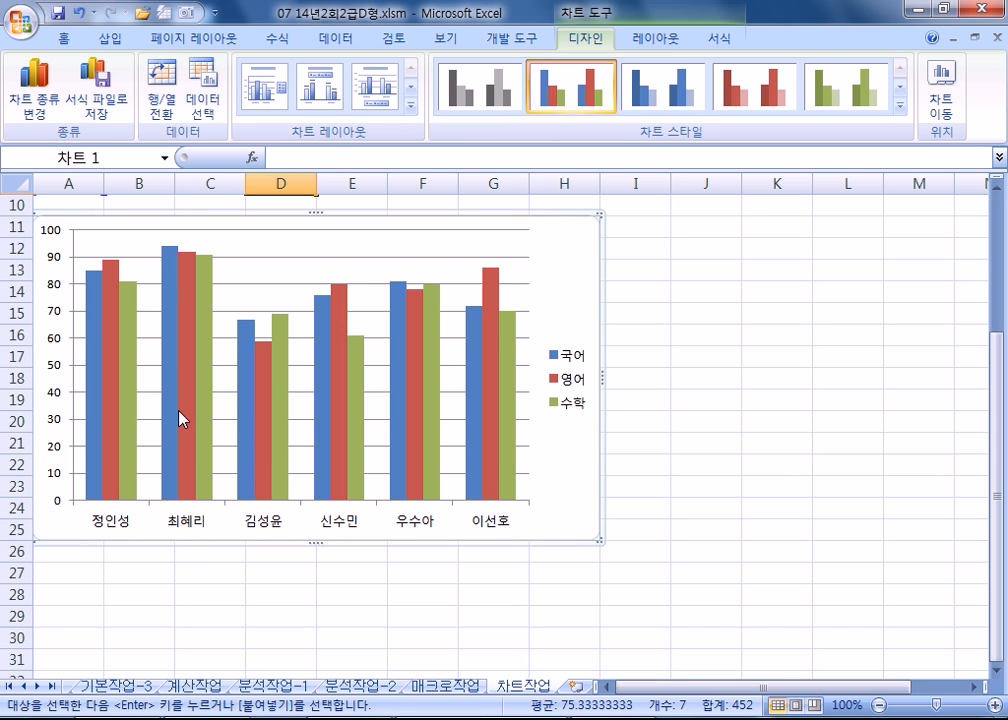
{"action": "mouse_move", "coordinate": [180, 420]}
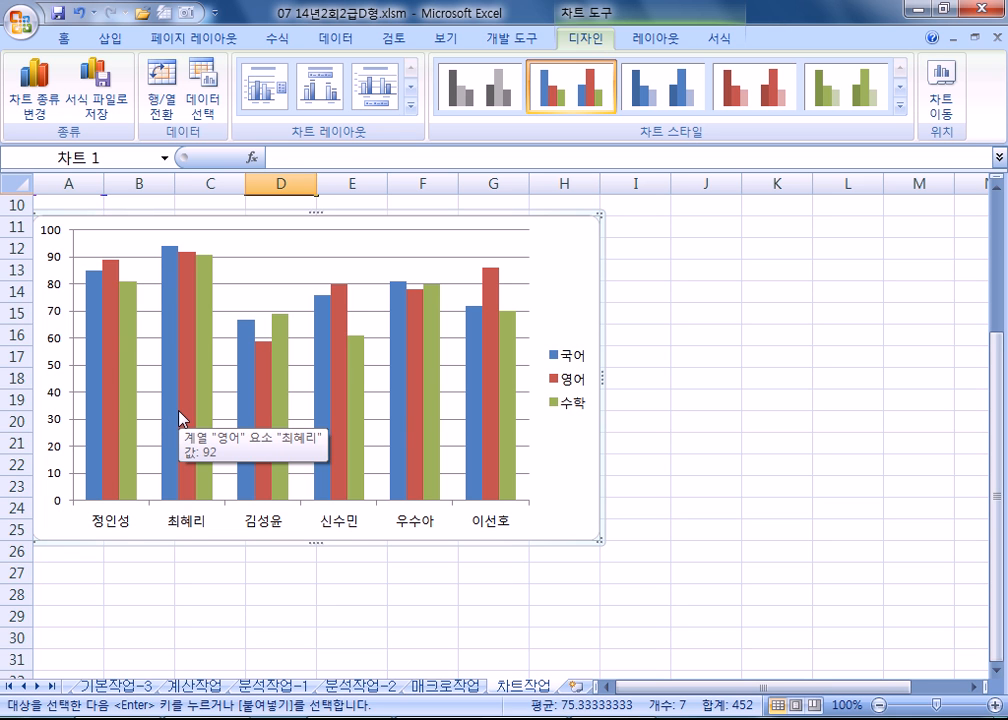
Step: Add a chart title above the plot area of the chart
{"action": "left_click", "coordinate": [652, 39]}
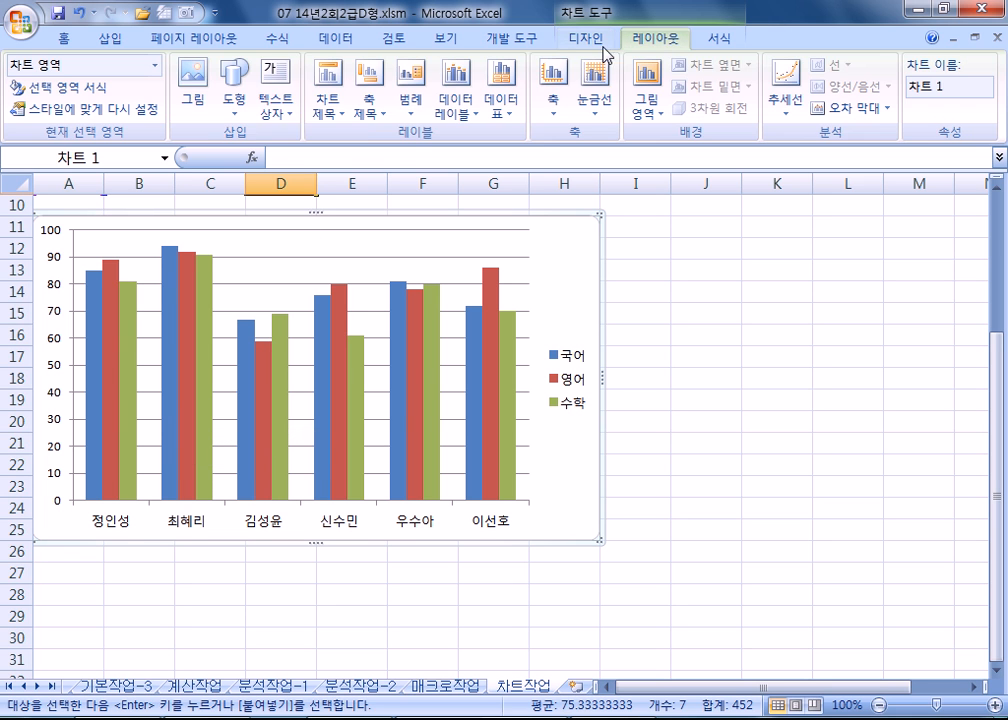
{"action": "left_click", "coordinate": [327, 100]}
{"action": "left_click", "coordinate": [364, 251]}
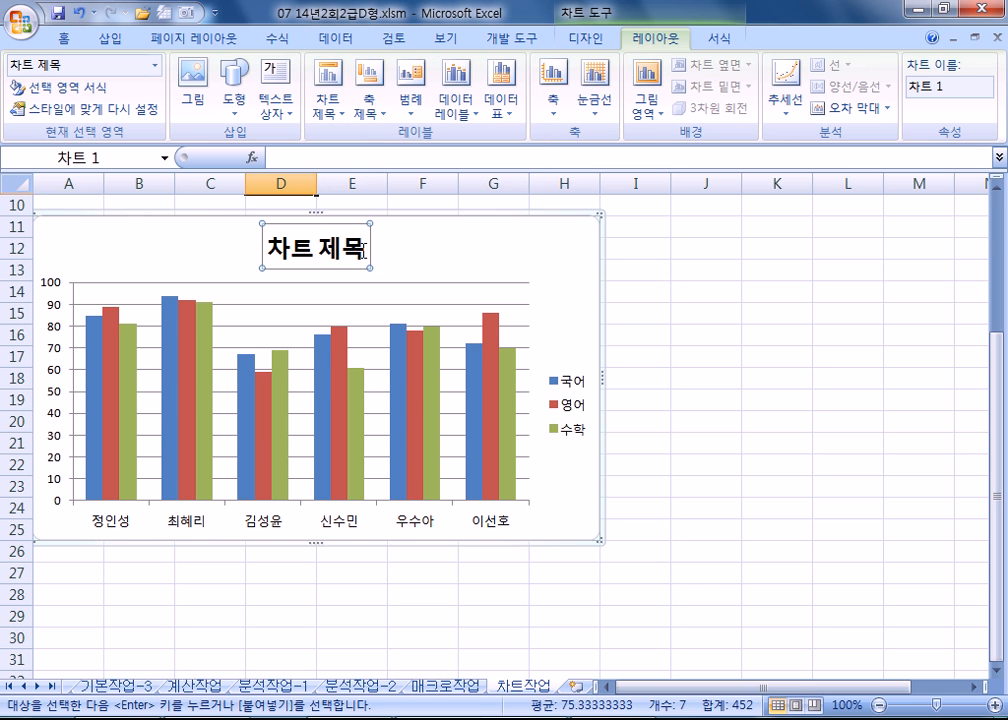
Step: Add a horizontal axis title below the axis and a vertical axis title using the 세로 제목 option
{"action": "left_click", "coordinate": [369, 103]}
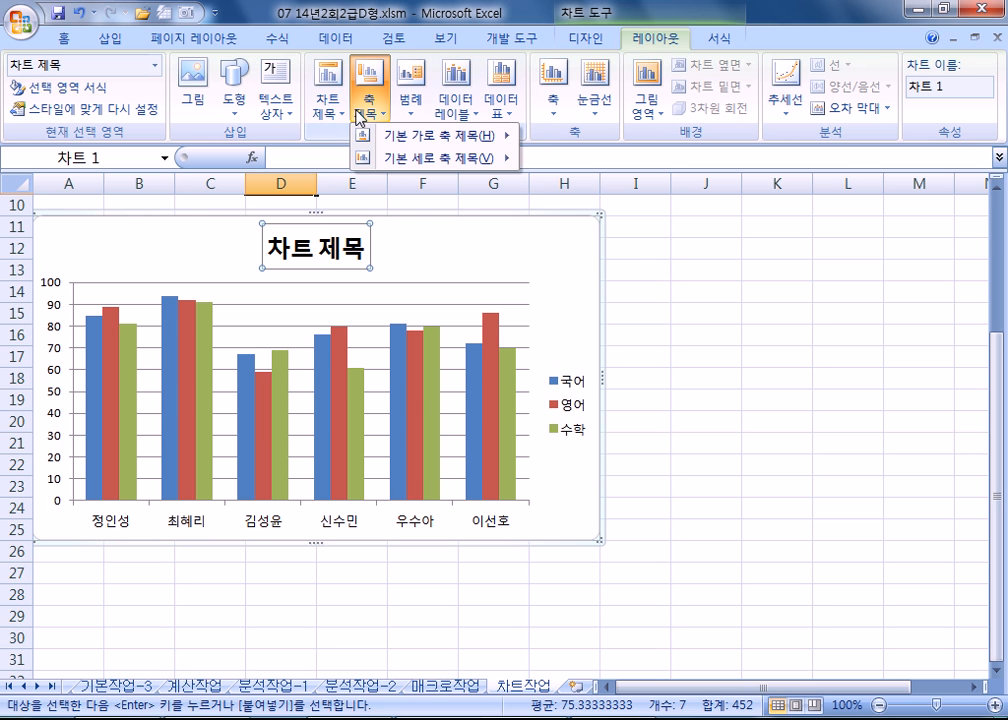
{"action": "mouse_move", "coordinate": [378, 143]}
{"action": "left_click", "coordinate": [545, 195]}
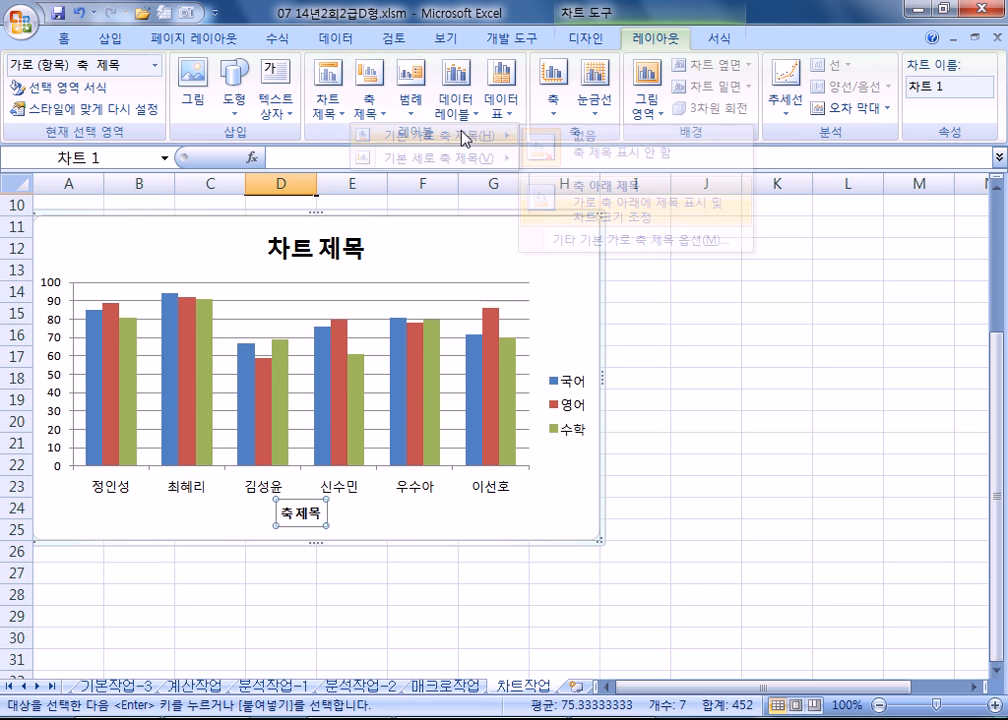
{"action": "left_click", "coordinate": [369, 105]}
{"action": "mouse_move", "coordinate": [405, 158]}
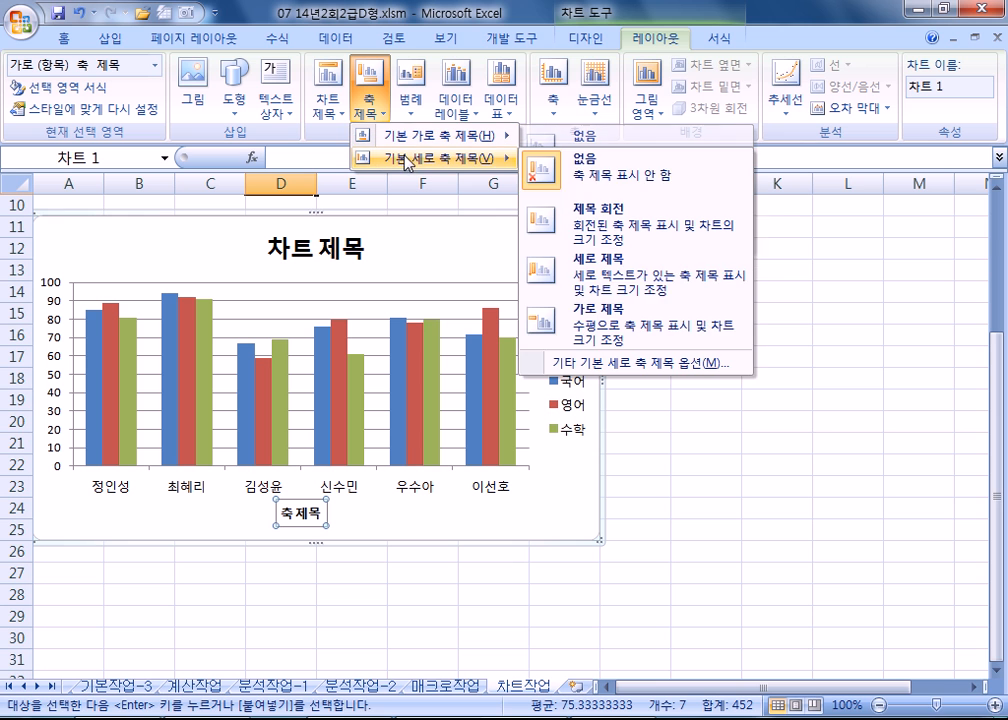
{"action": "left_click", "coordinate": [620, 281]}
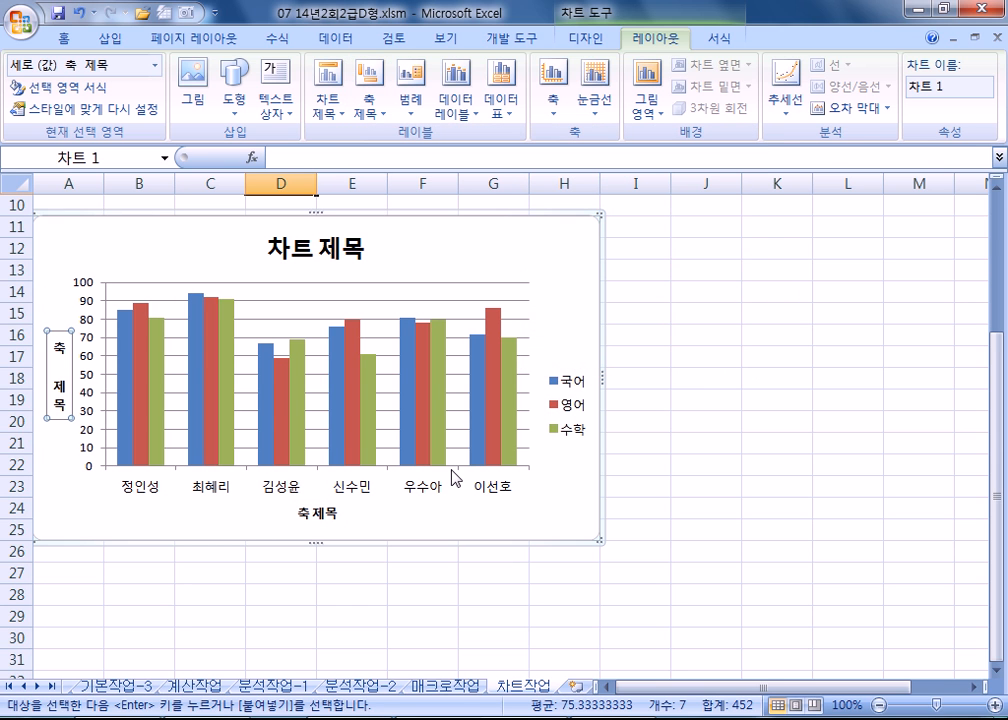
Step: Set the chart title text to 중간고사 성적표
{"action": "left_click", "coordinate": [306, 253]}
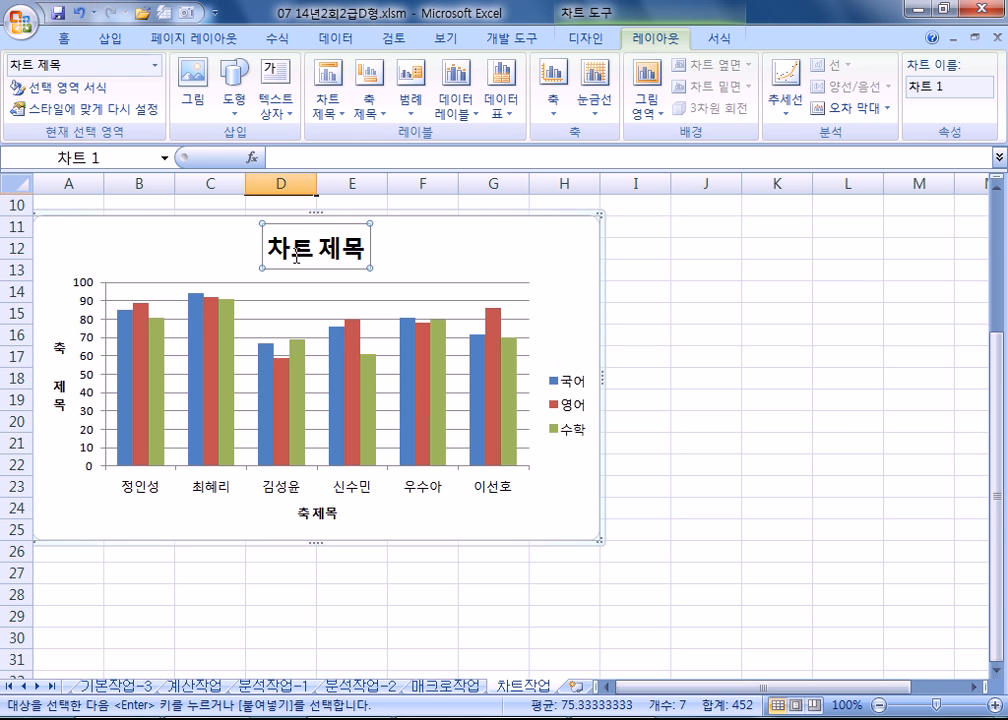
{"action": "type", "text": "중간고사"}
{"action": "type", "text": "성적표"}
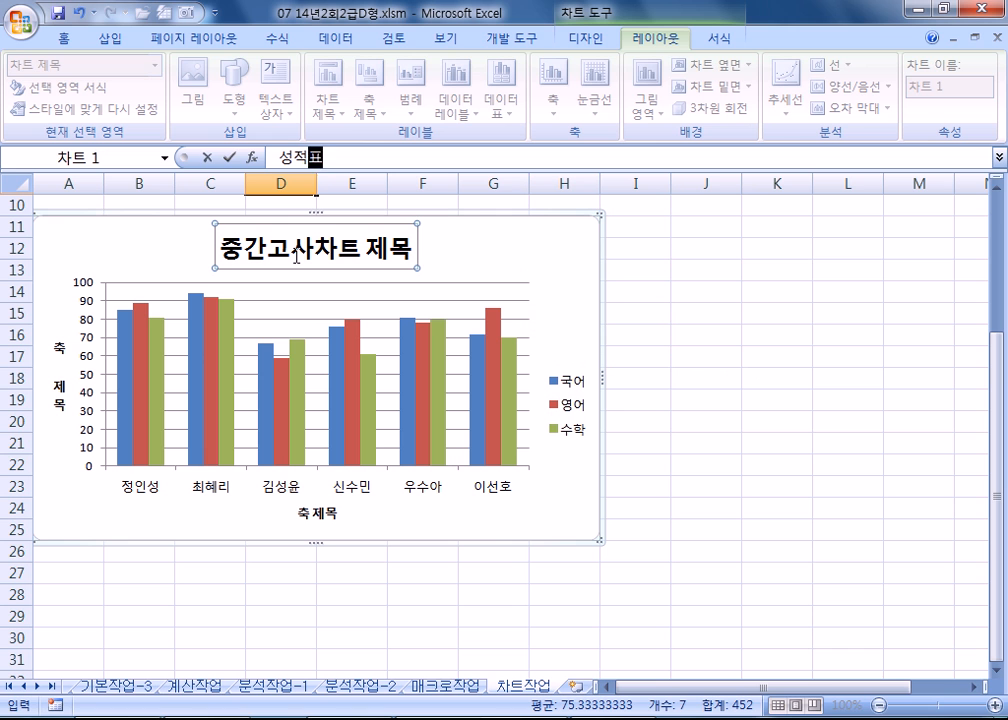
{"action": "key", "text": "Return"}
{"action": "key", "text": "F2"}
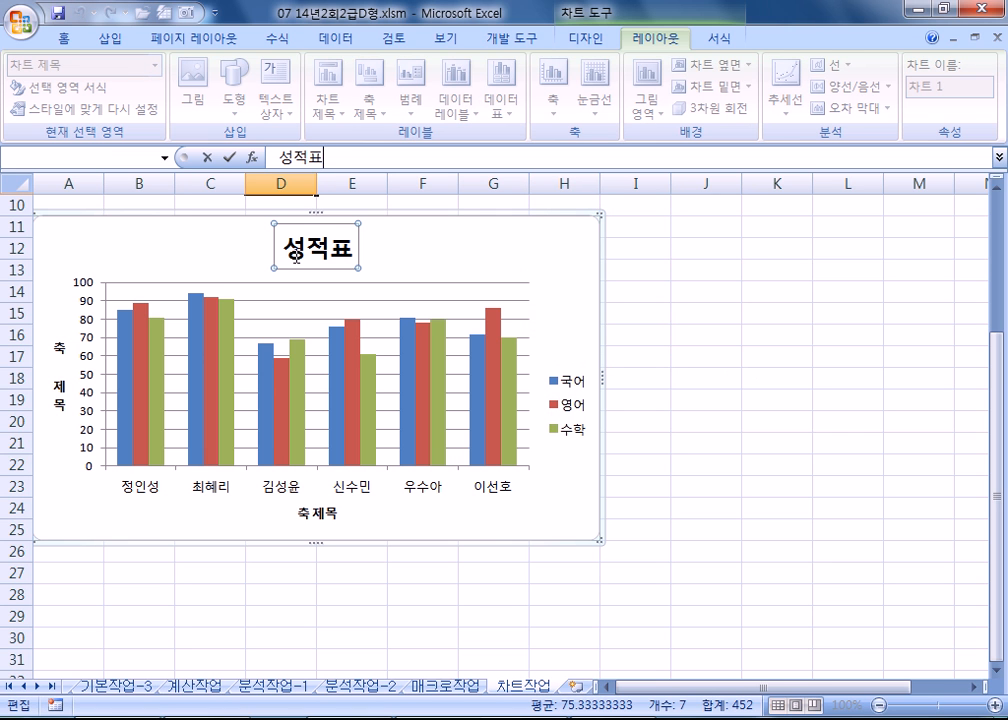
{"action": "key", "text": "Home"}
{"action": "type", "text": "주"}
{"action": "type", "text": "간고사"}
{"action": "key", "text": "Return"}
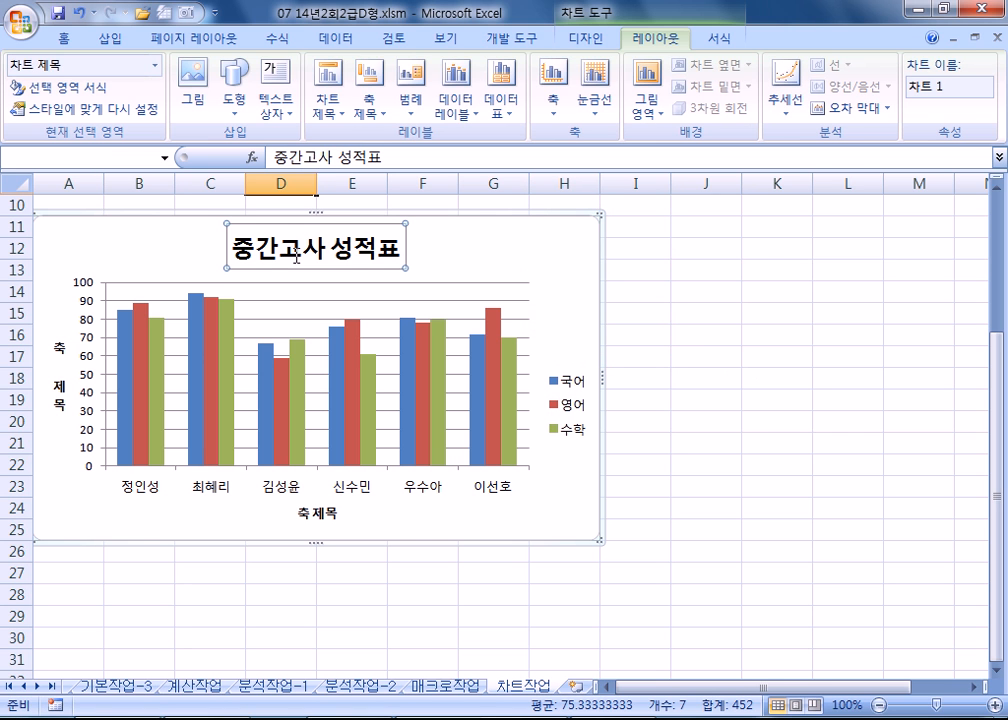
Step: Replace the vertical axis title's placeholder text with 점수
{"action": "left_click", "coordinate": [51, 341]}
{"action": "mouse_move", "coordinate": [222, 430]}
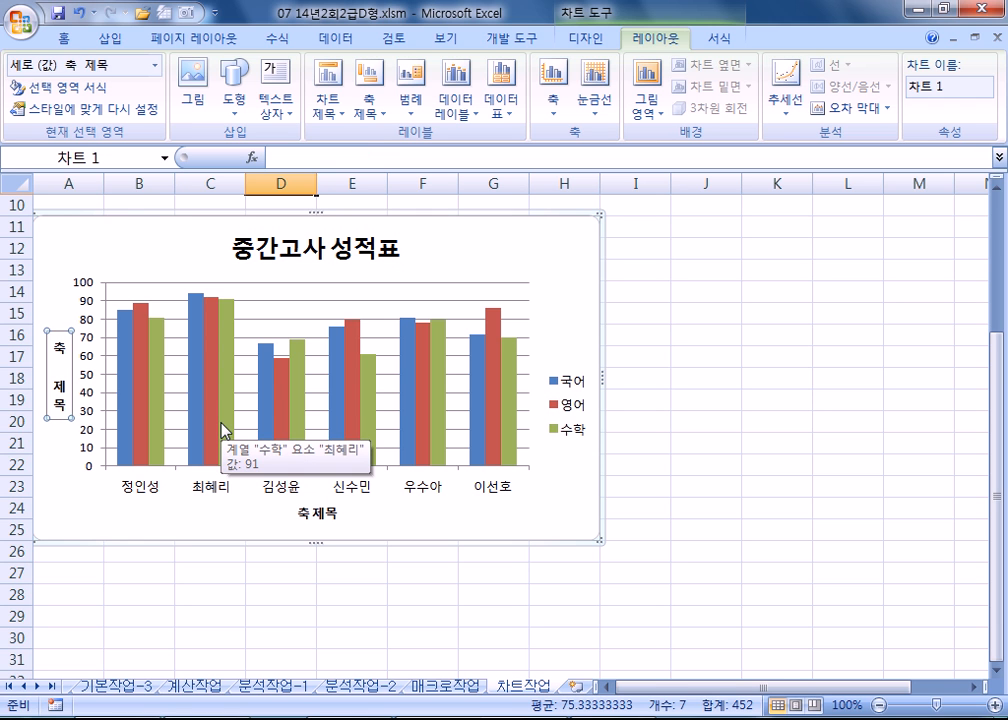
{"action": "type", "text": "점수"}
{"action": "key", "text": "Delete"}
{"action": "key", "text": "Delete"}
{"action": "key", "text": "Delete"}
{"action": "key", "text": "Delete"}
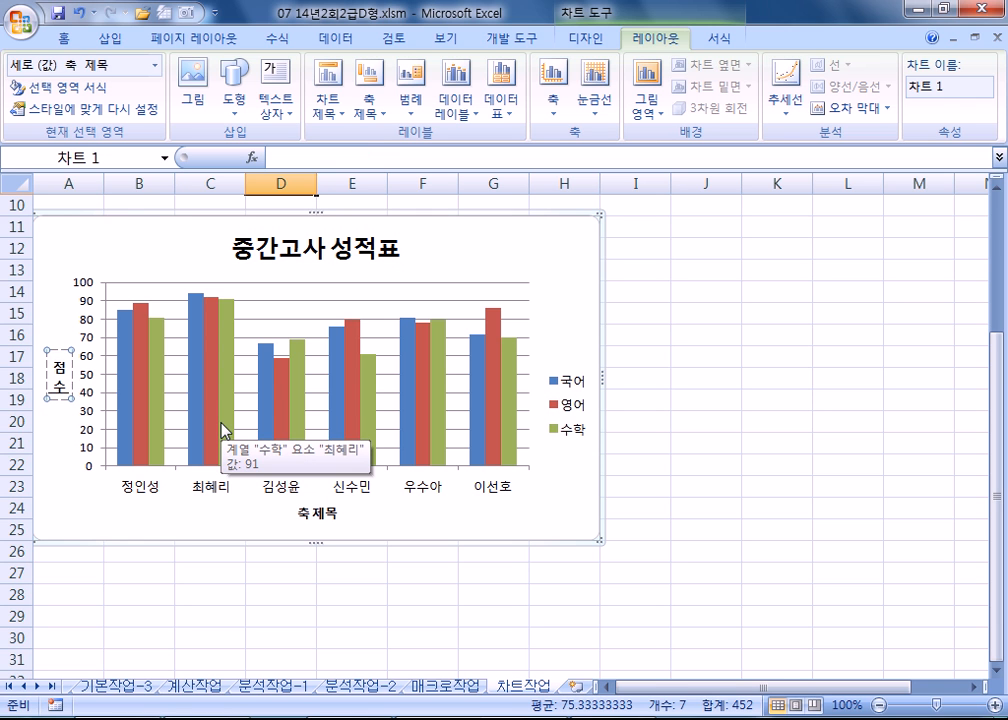
Step: Replace the horizontal axis title's placeholder text with 성명
{"action": "left_click", "coordinate": [334, 522]}
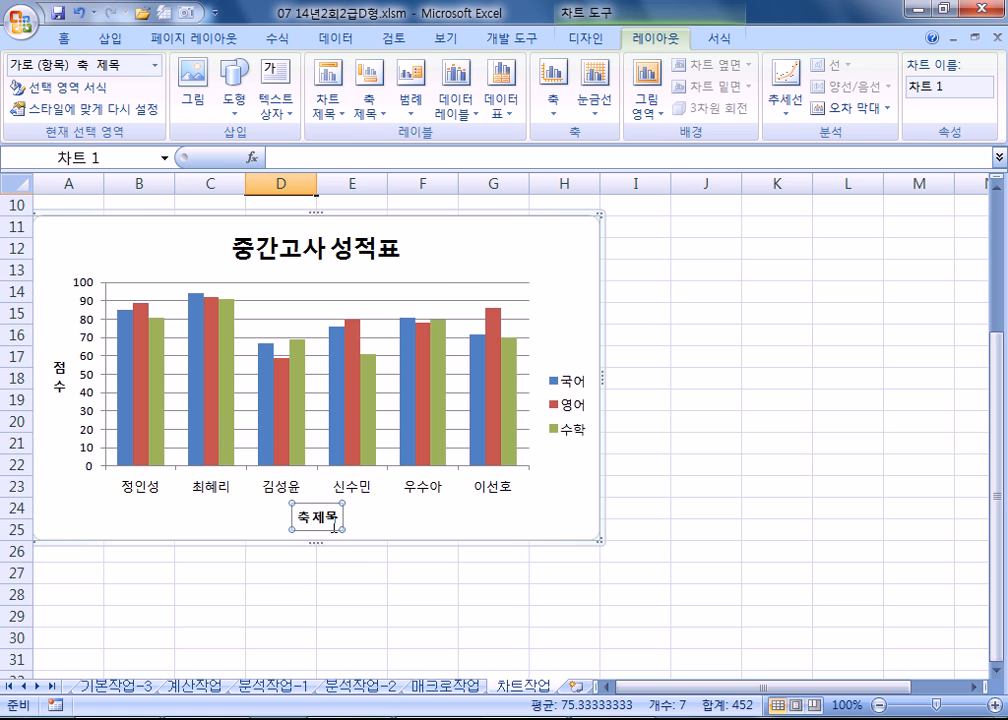
{"action": "type", "text": "성ㅁ"}
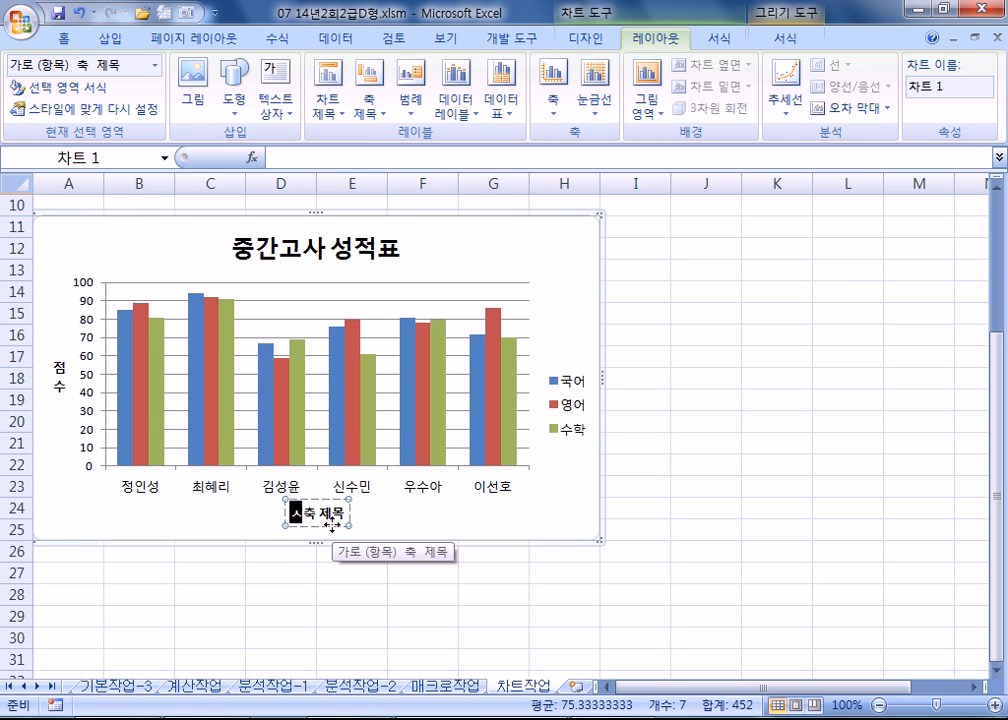
{"action": "key", "text": "Delete"}
{"action": "key", "text": "Delete"}
{"action": "key", "text": "Delete"}
{"action": "key", "text": "Delete"}
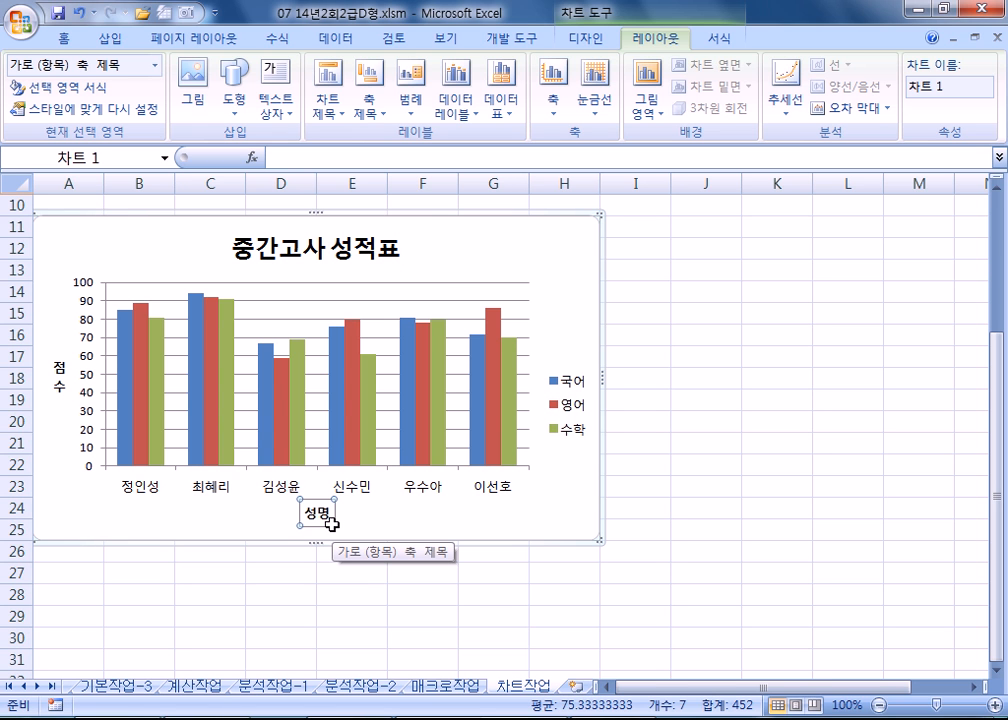
Step: Try data labels at the 바깥쪽 끝에 position for the whole chart and undo them
{"action": "left_click", "coordinate": [594, 265]}
{"action": "left_click", "coordinate": [456, 102]}
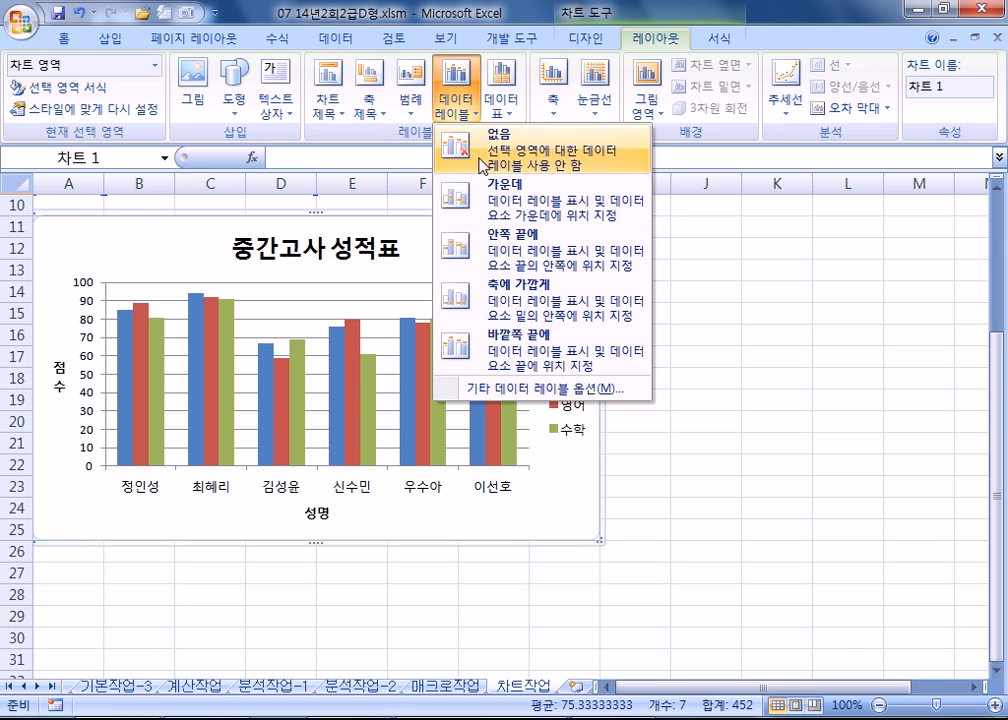
{"action": "left_click", "coordinate": [510, 340]}
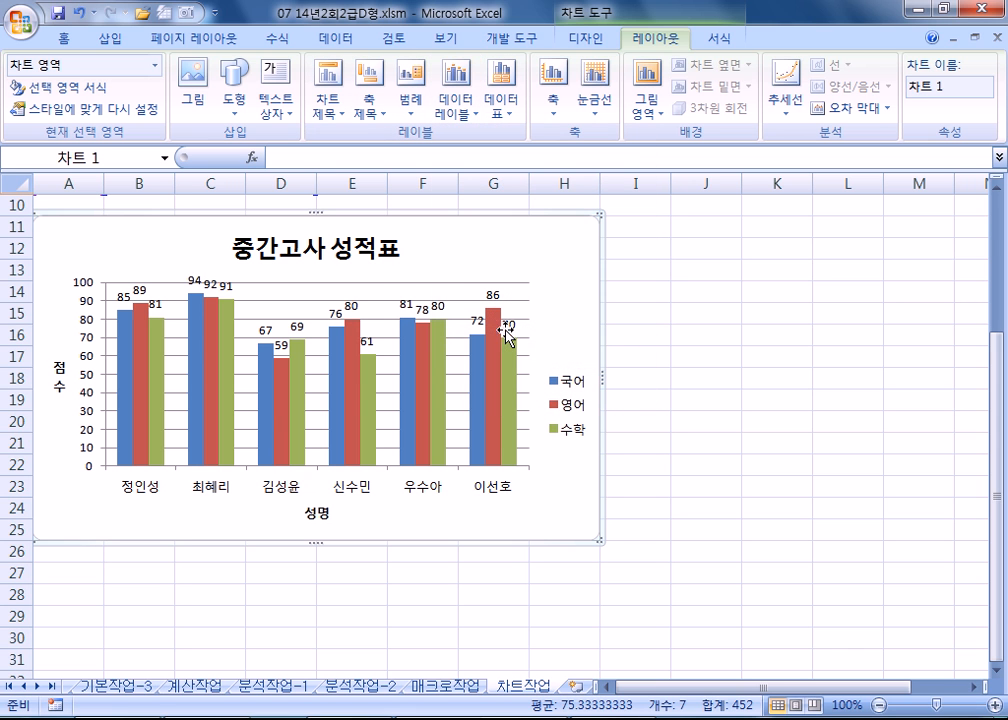
{"action": "key", "text": "ctrl+z"}
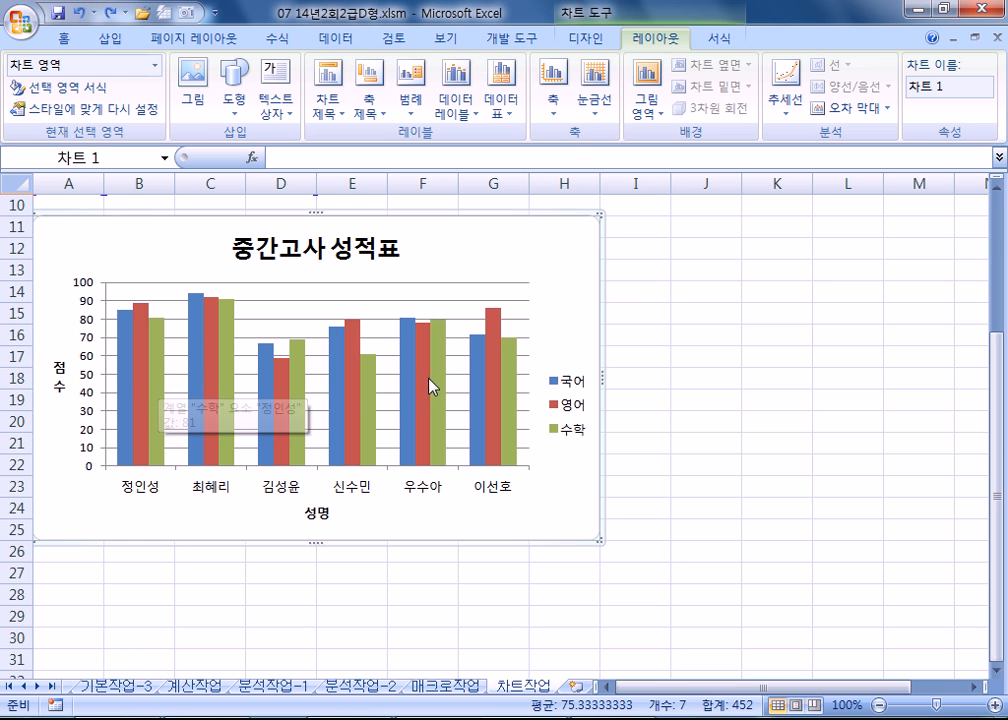
Step: Try adding a data label to only the fourth student's column in the 영어 series and undo it
{"action": "left_click", "coordinate": [125, 370]}
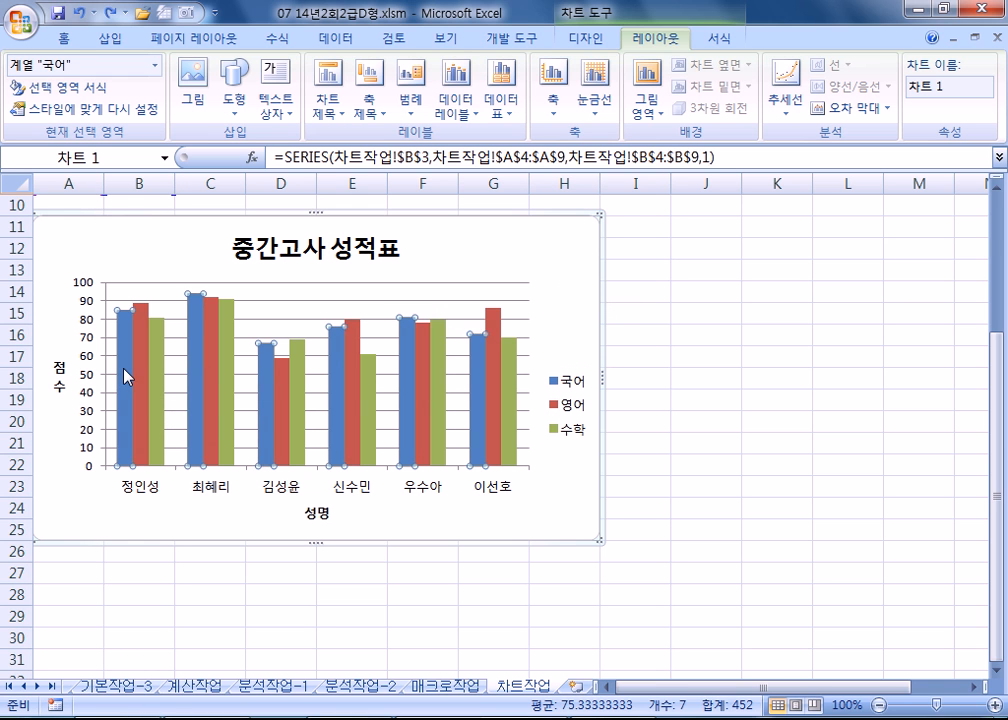
{"action": "right_click", "coordinate": [125, 370]}
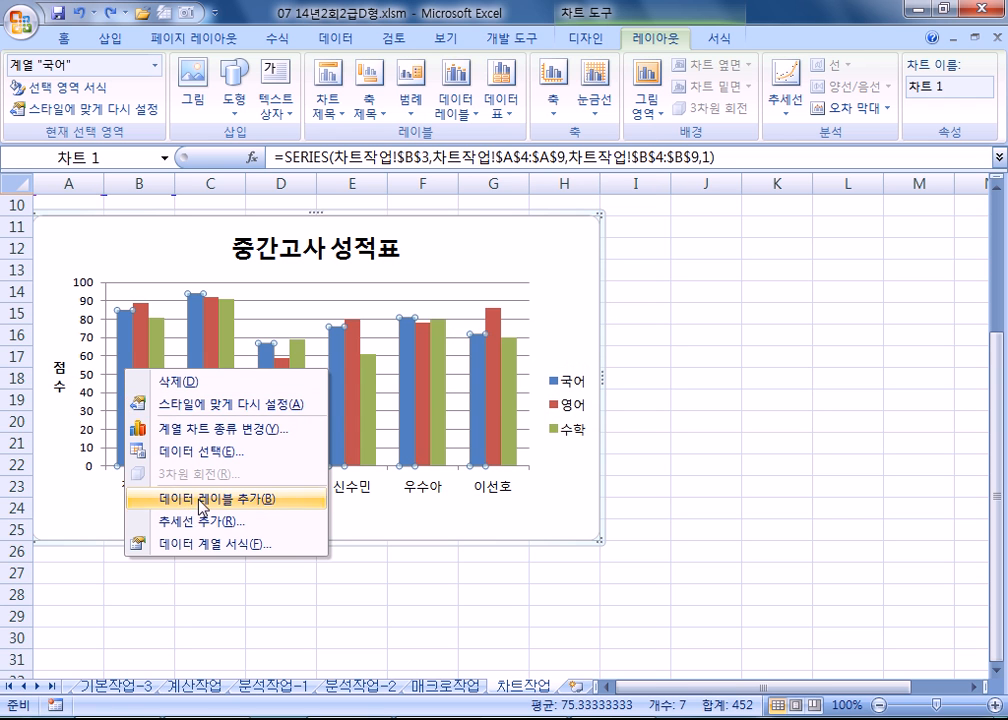
{"action": "left_click", "coordinate": [456, 100]}
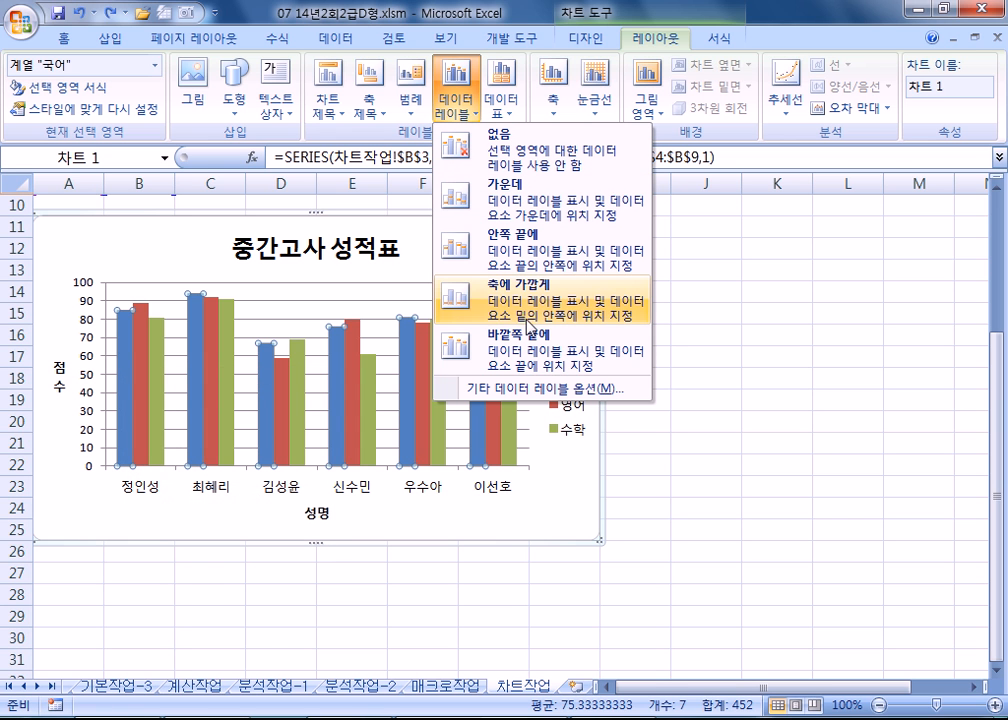
{"action": "left_click", "coordinate": [432, 258]}
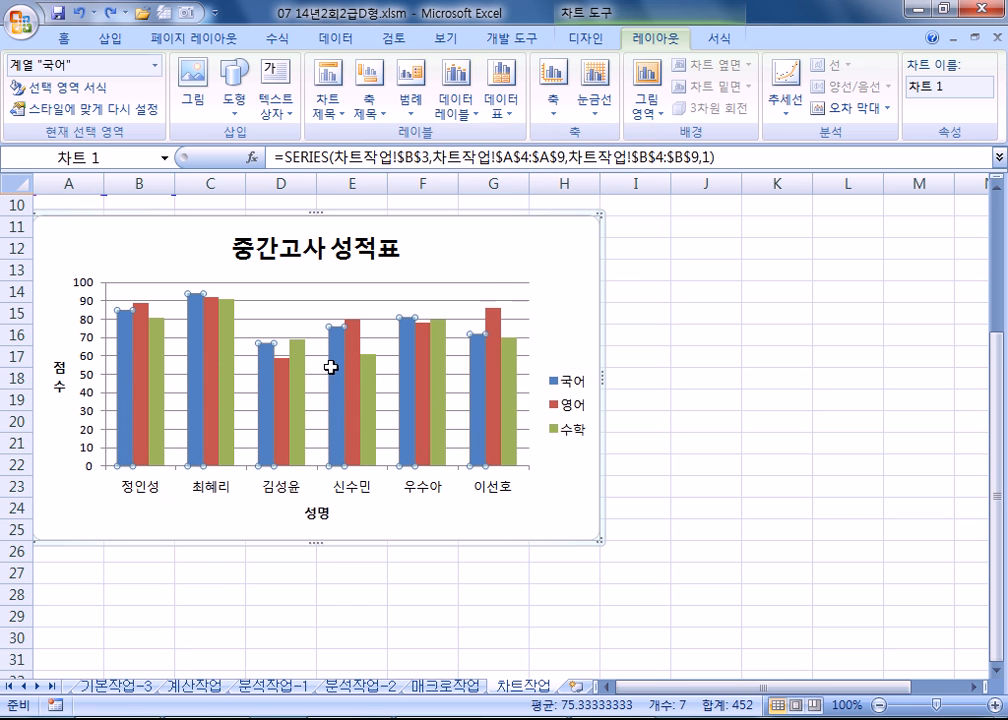
{"action": "left_click", "coordinate": [350, 421]}
{"action": "left_click", "coordinate": [357, 421]}
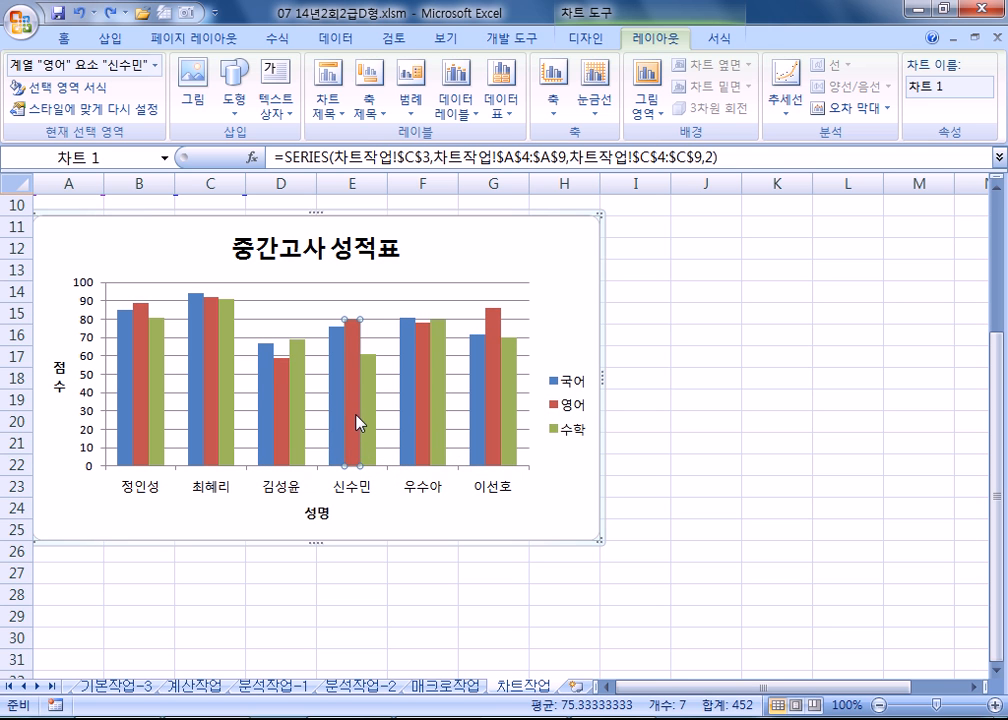
{"action": "right_click", "coordinate": [358, 370]}
{"action": "left_click", "coordinate": [450, 479]}
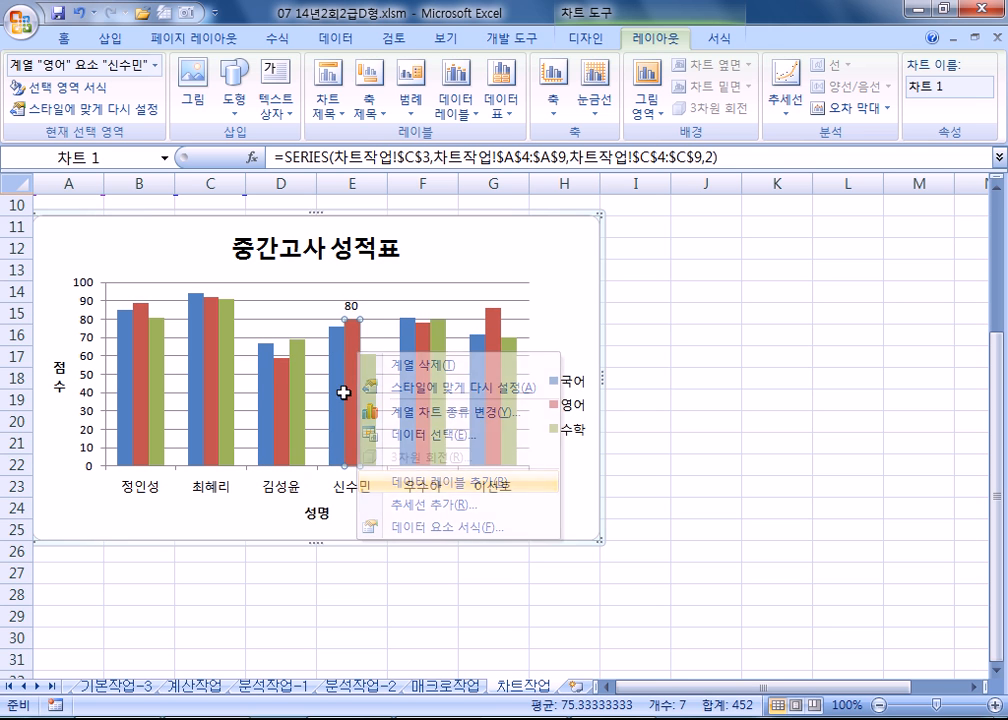
{"action": "key", "text": "ctrl+z"}
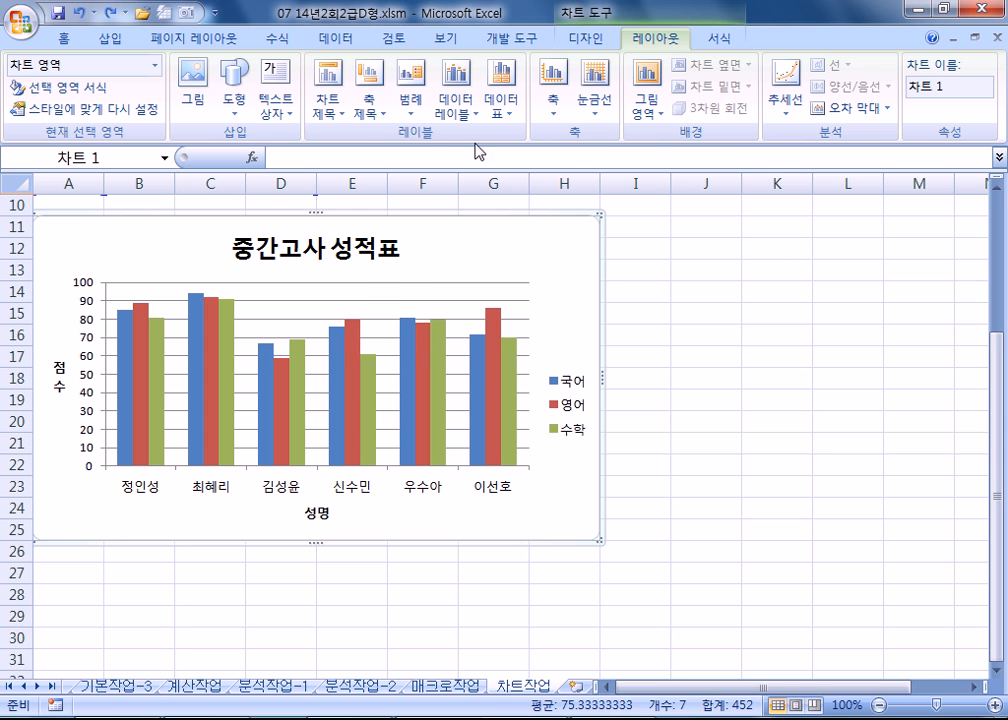
Step: Show data labels at the 바깥쪽 끝에 position for all series and place the legend above the plot area
{"action": "left_click", "coordinate": [455, 100]}
{"action": "left_click", "coordinate": [517, 356]}
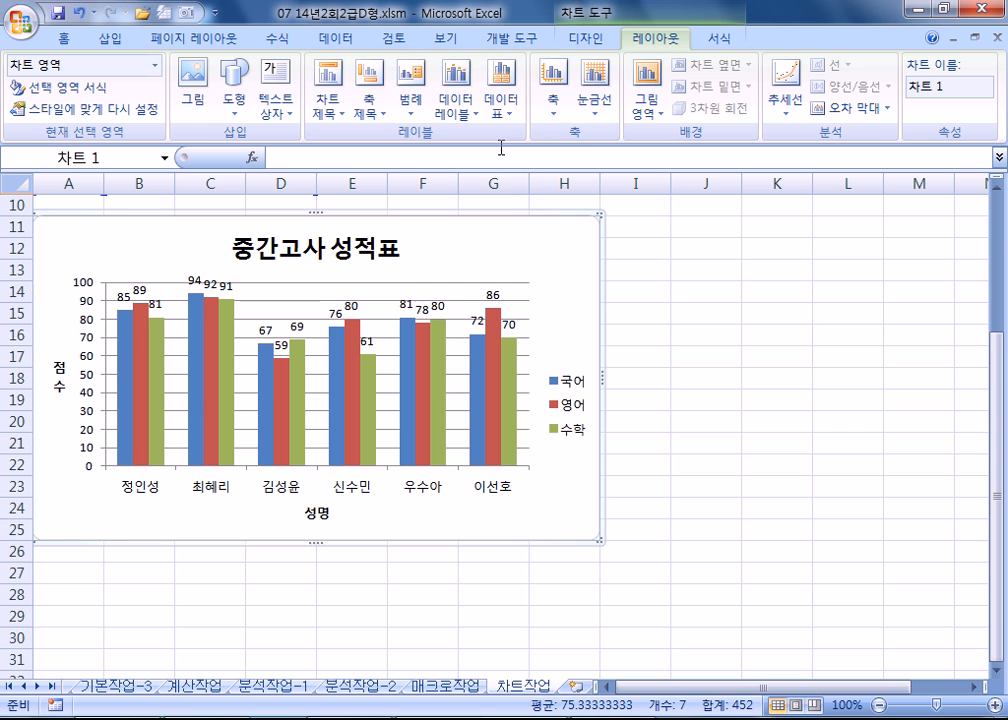
{"action": "left_click", "coordinate": [420, 105]}
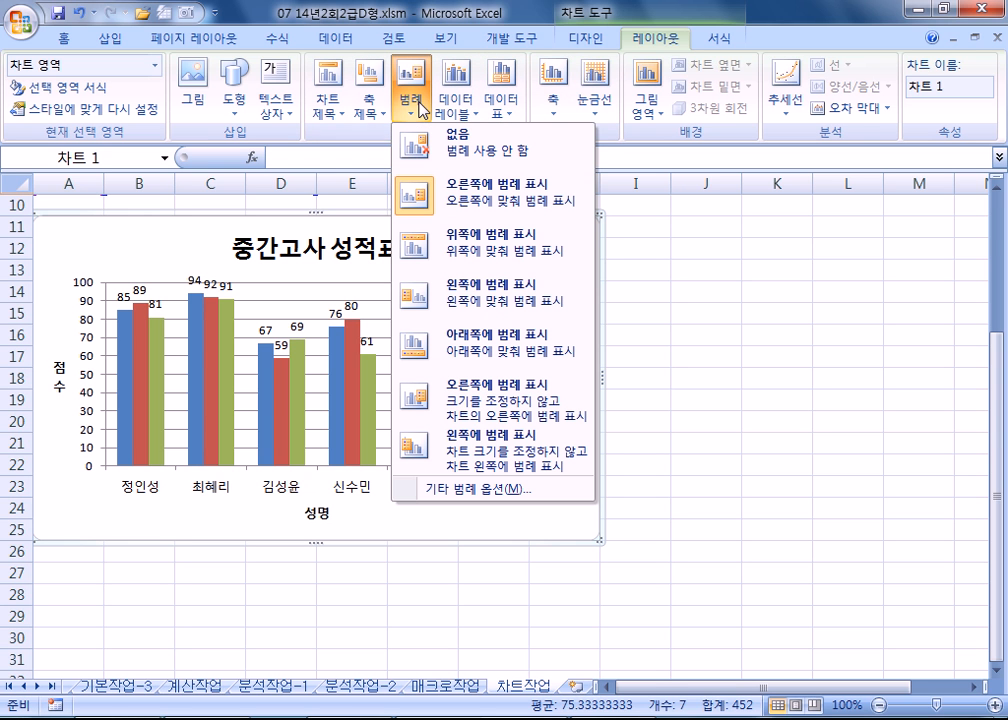
{"action": "left_click", "coordinate": [477, 243]}
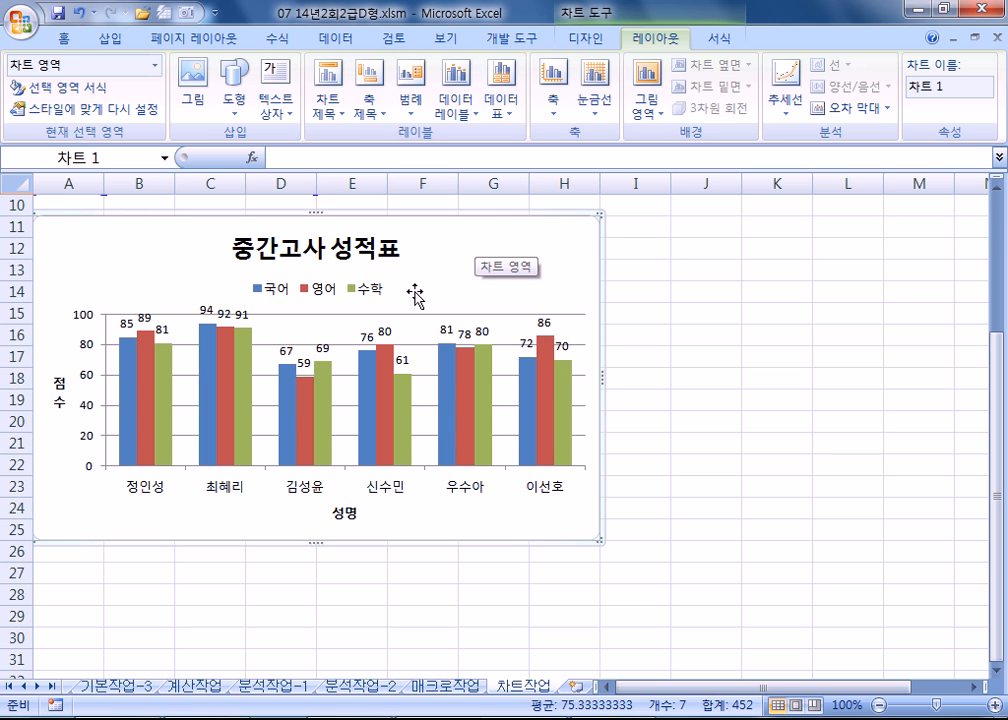
Step: Apply the blue-outlined, unfilled shape style to the chart legend
{"action": "left_click", "coordinate": [382, 298]}
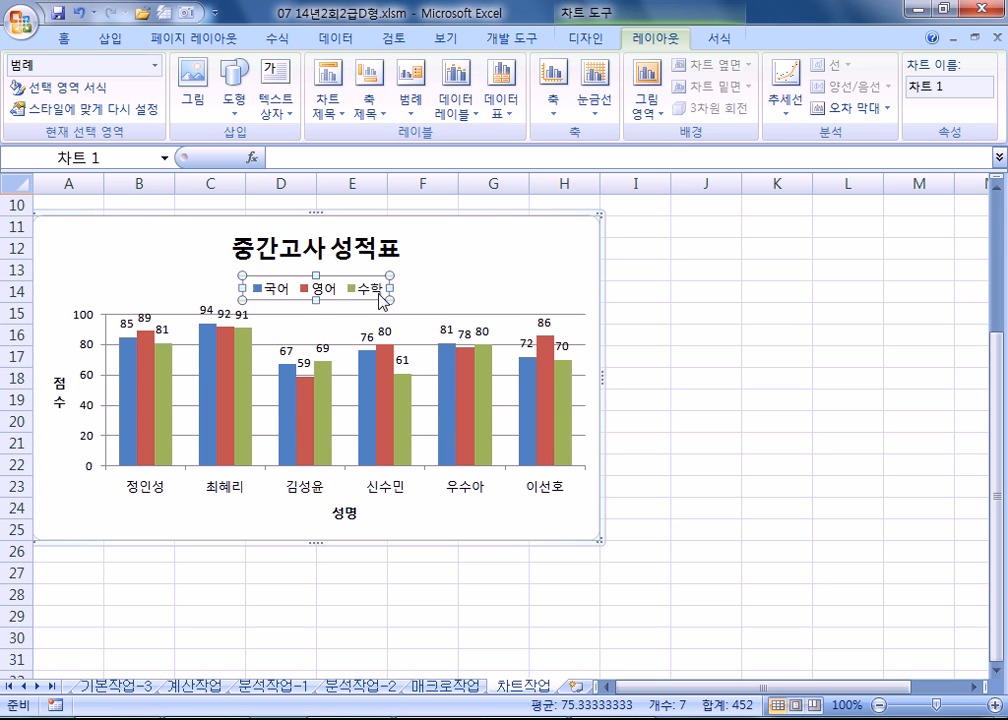
{"action": "left_click", "coordinate": [722, 39]}
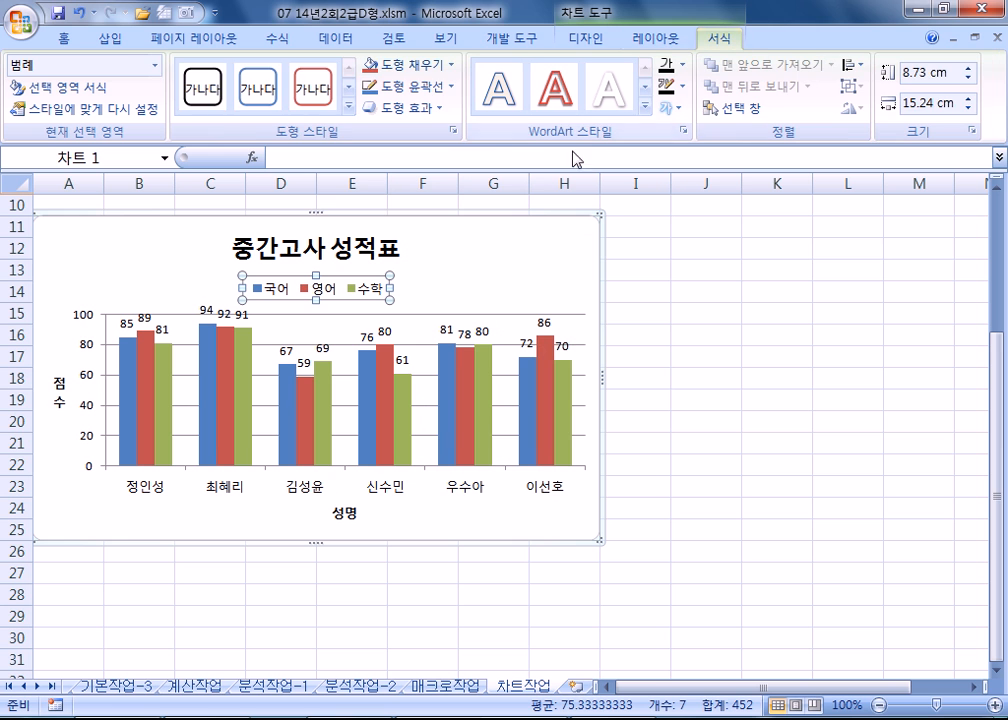
{"action": "left_click", "coordinate": [349, 104]}
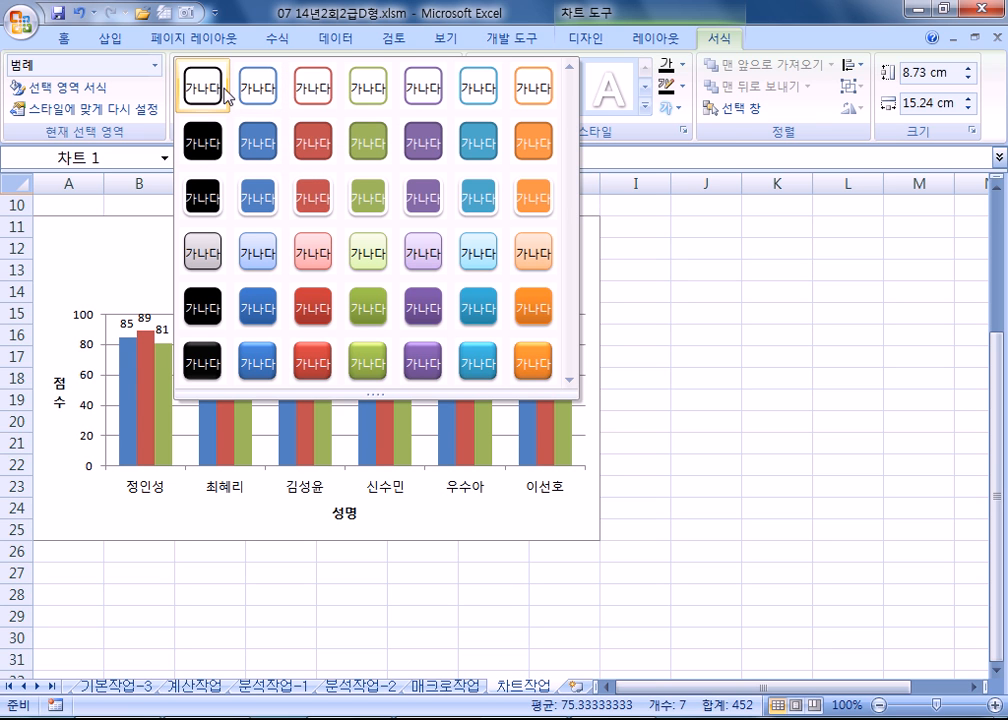
{"action": "left_click", "coordinate": [262, 90]}
Step: Give the chart area's border rounded corners by enabling 둥근 모서리 in its border style
{"action": "left_click", "coordinate": [536, 276]}
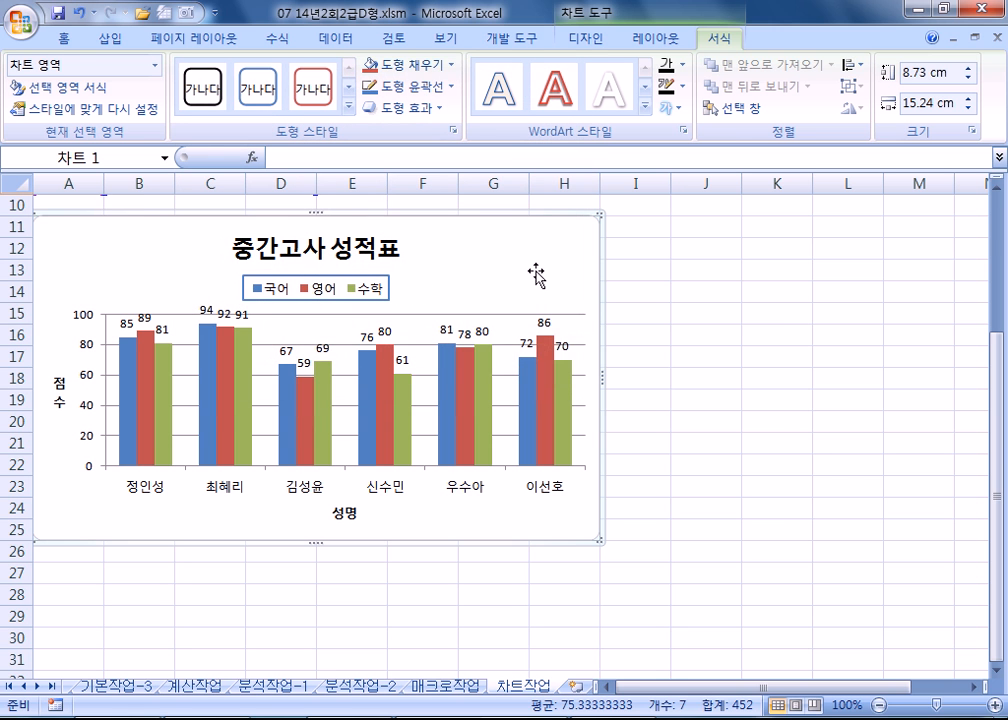
{"action": "right_click", "coordinate": [536, 276]}
{"action": "left_click", "coordinate": [580, 589]}
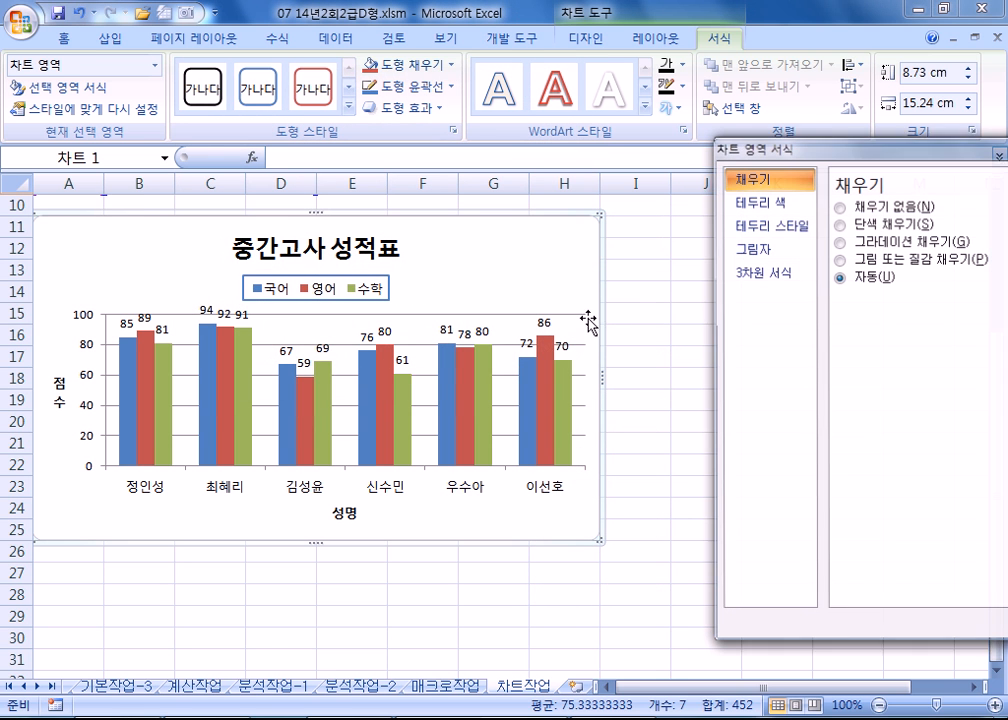
{"action": "left_click", "coordinate": [769, 233]}
{"action": "left_click", "coordinate": [840, 411]}
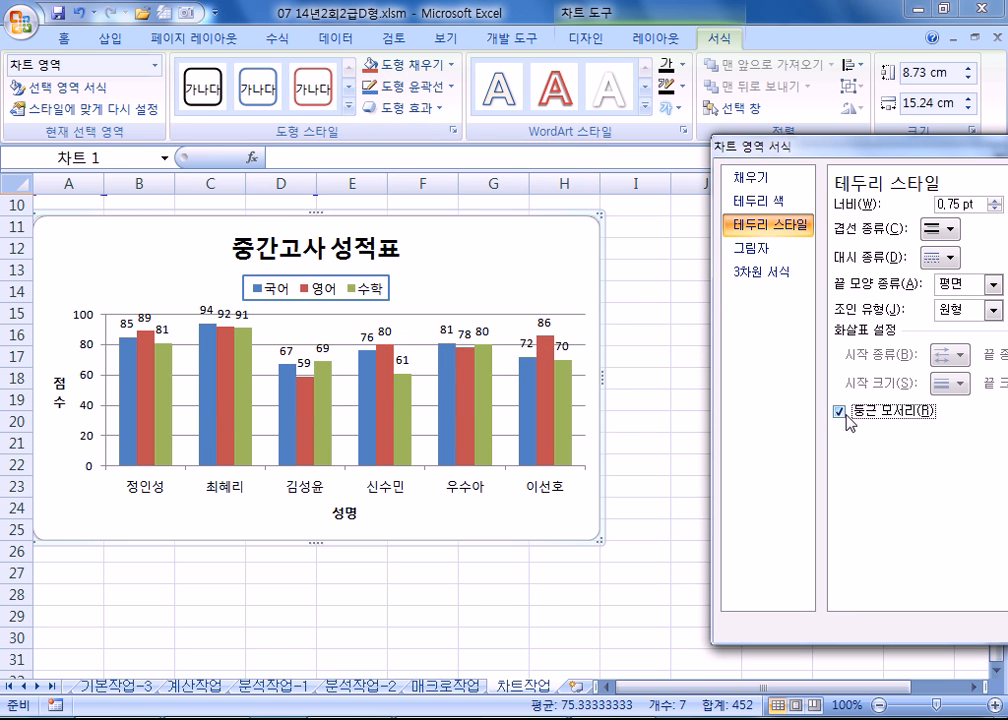
{"action": "left_click", "coordinate": [639, 499]}
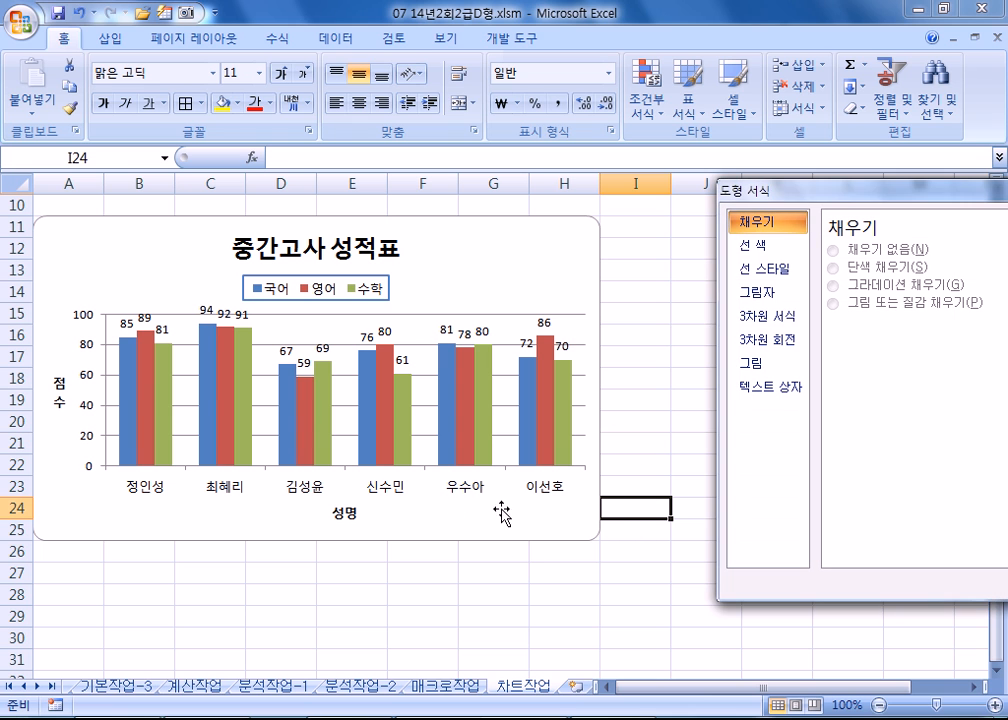
Step: Look over the score table and the edited chart, and return to cell A1
{"action": "mouse_move", "coordinate": [613, 719]}
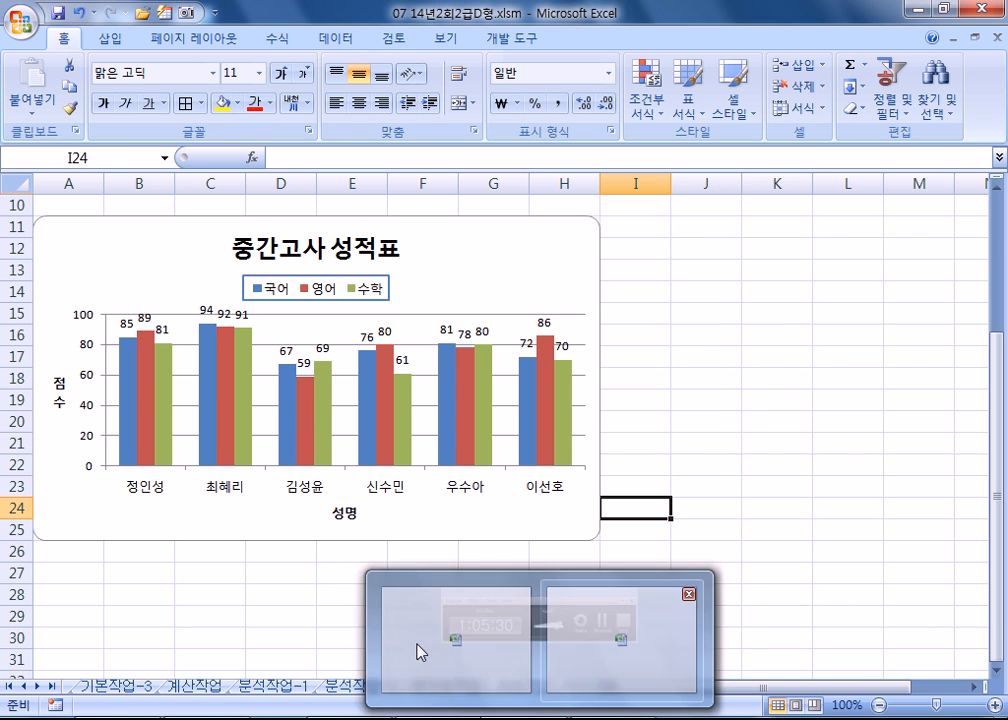
{"action": "left_click", "coordinate": [706, 378]}
{"action": "scroll", "coordinate": [704, 427], "scroll_direction": "up", "scroll_amount": 3}
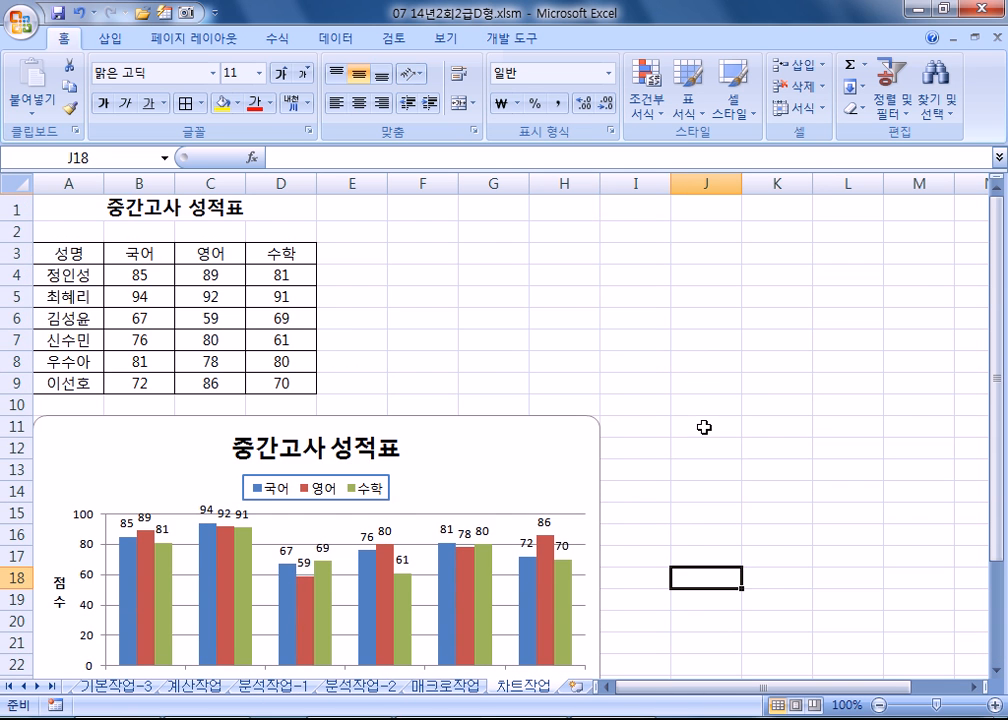
{"action": "scroll", "coordinate": [704, 427], "scroll_direction": "down", "scroll_amount": 4}
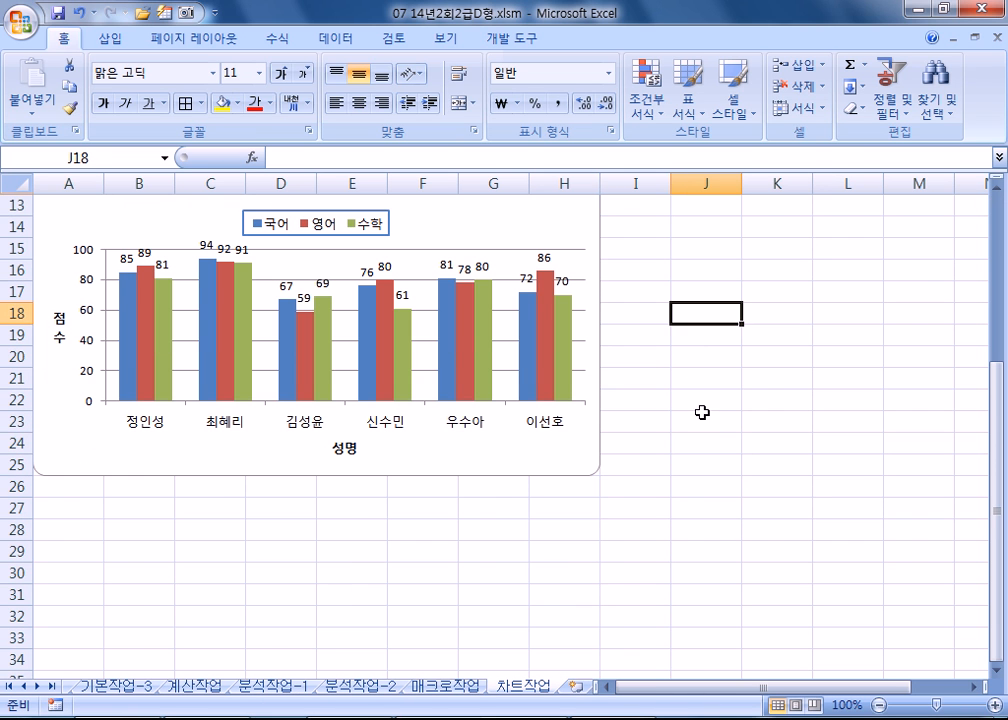
{"action": "scroll", "coordinate": [700, 405], "scroll_direction": "up", "scroll_amount": 4}
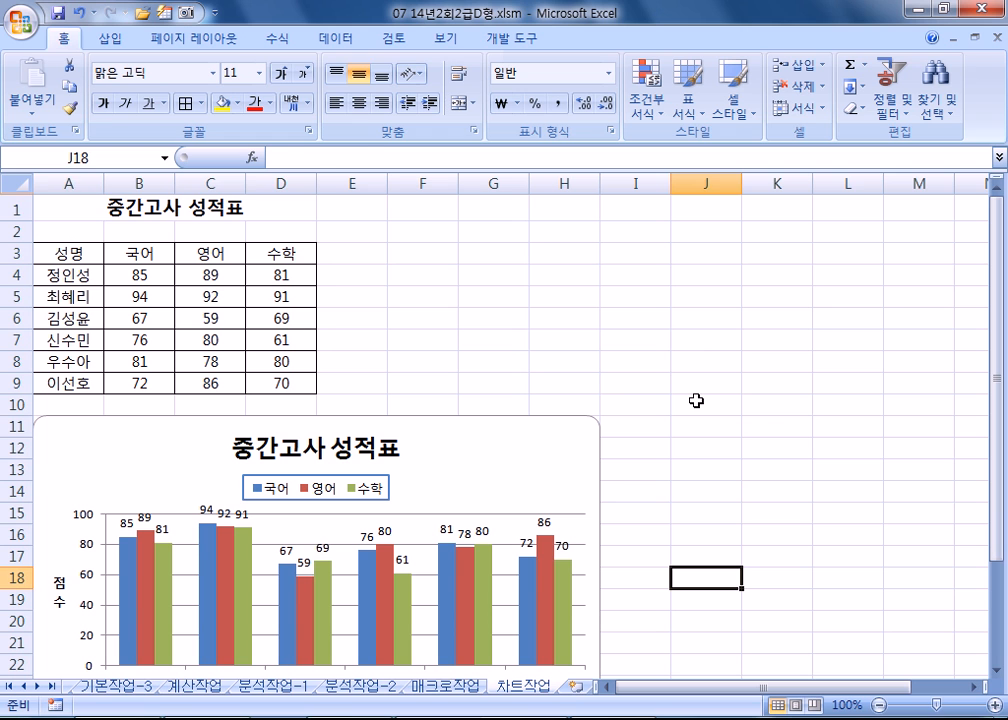
{"action": "key", "text": "ctrl+Home"}
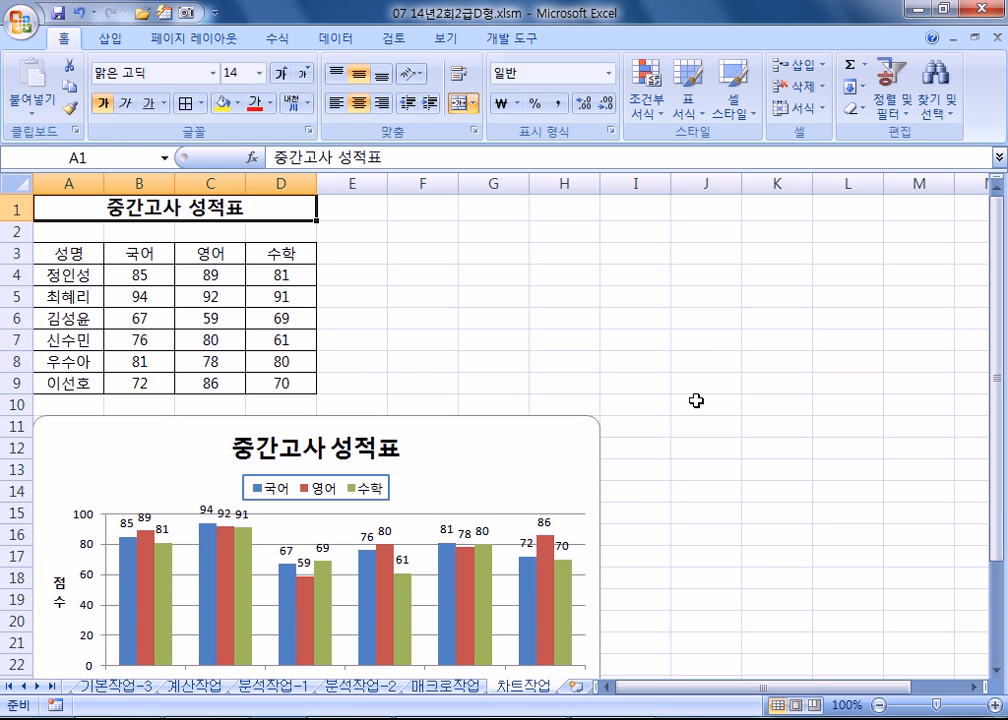